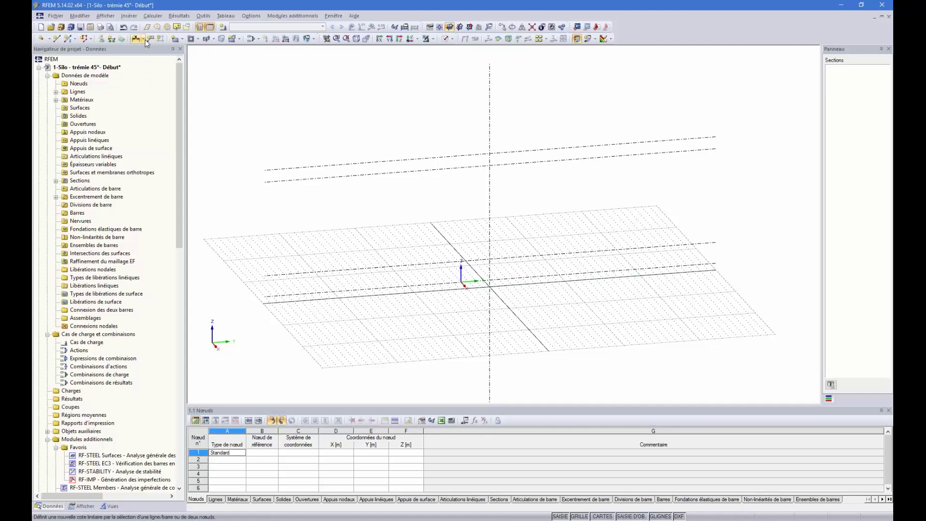
Place standard nodes where the vertical guide line crosses the three lowest levels, at heights 0, 0.9 and 3.7 m
left_click(143, 39)
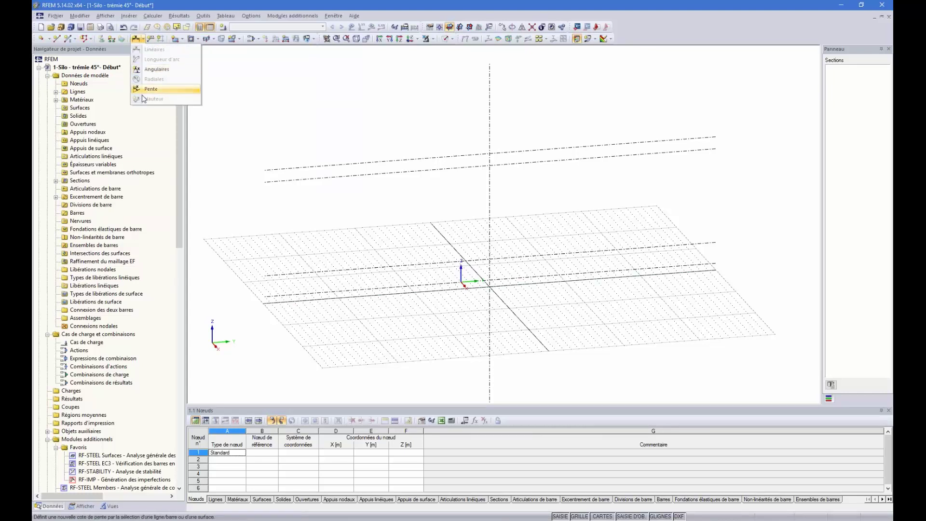
left_click(81, 117)
left_click(46, 40)
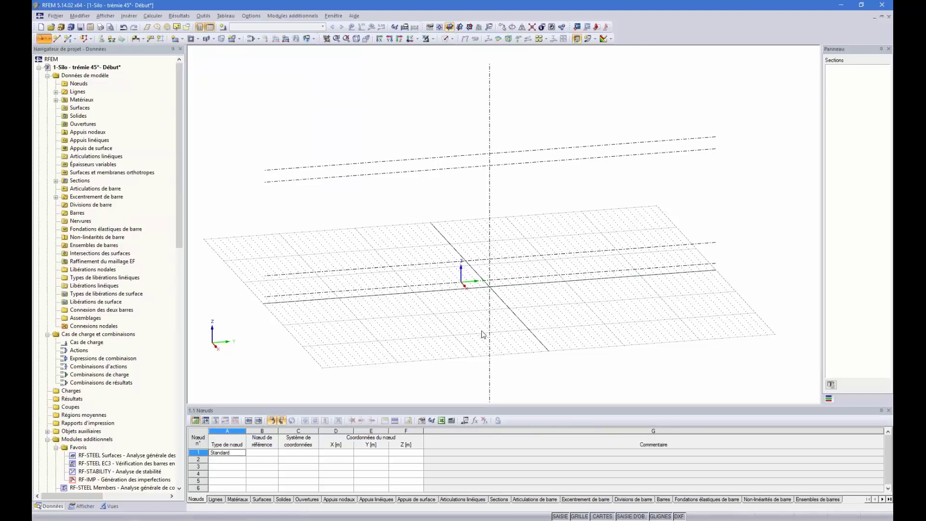
scroll(482, 333, "up", 5)
left_click(501, 293)
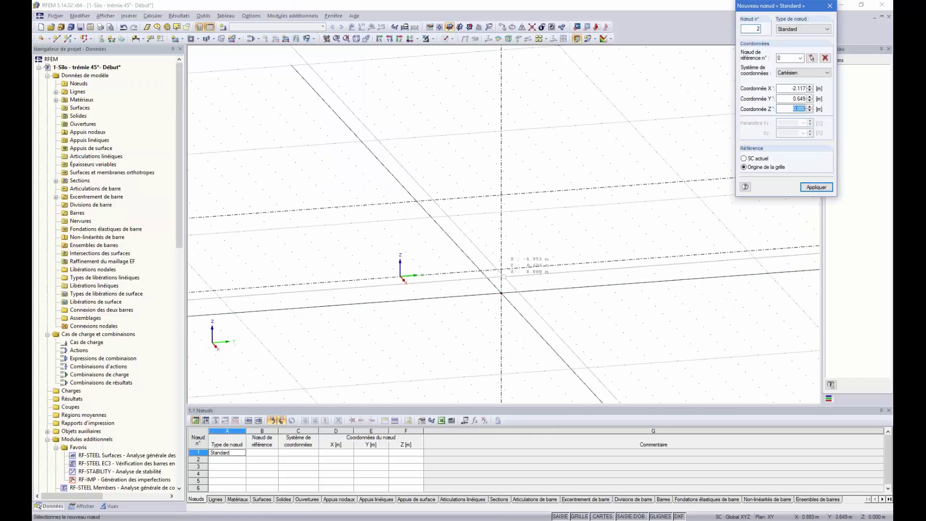
left_click(501, 269)
left_click(501, 195)
scroll(559, 253, "down", 6)
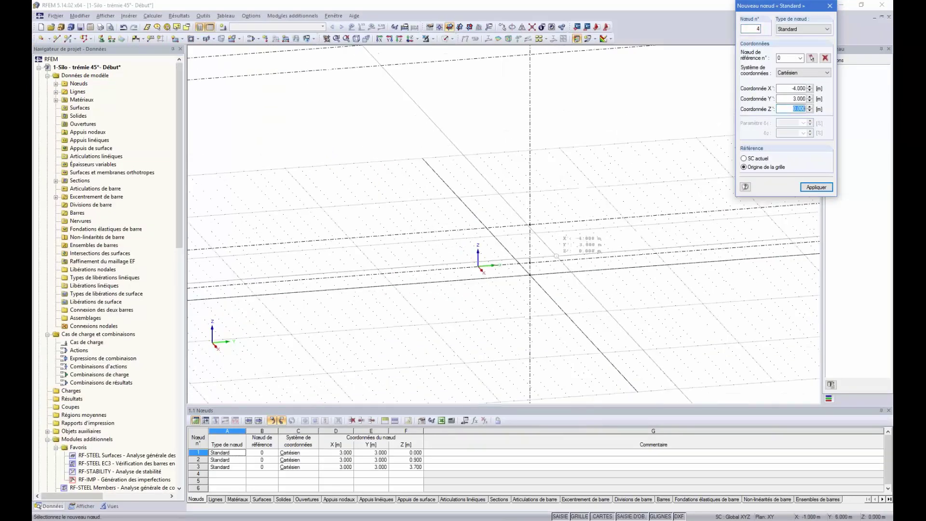
Place two more nodes on the vertical guide line at the upper levels, at heights 16.2 and 17.8 m
left_click(543, 151)
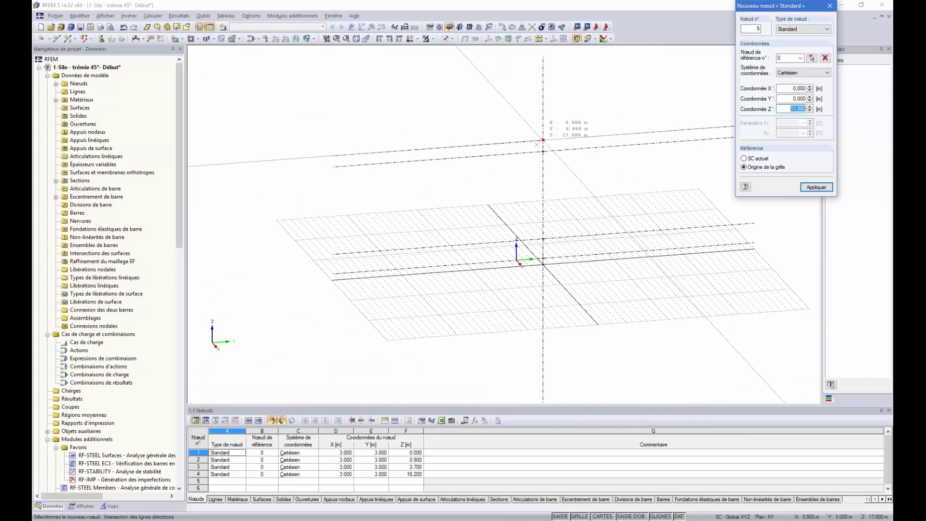
left_click(543, 141)
middle_click_drag(432, 226, 501, 233, "ctrl")
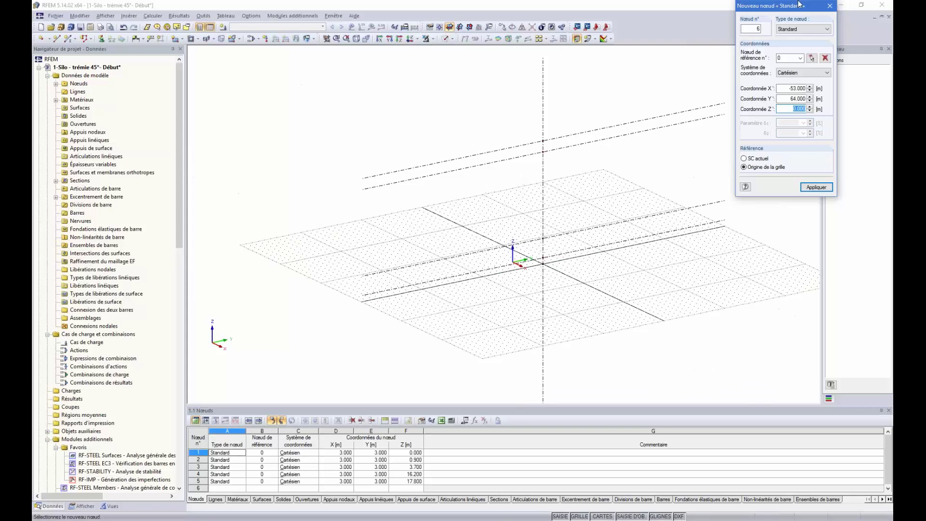
left_click(830, 5)
scroll(552, 164, "up", 4)
right_click(551, 165)
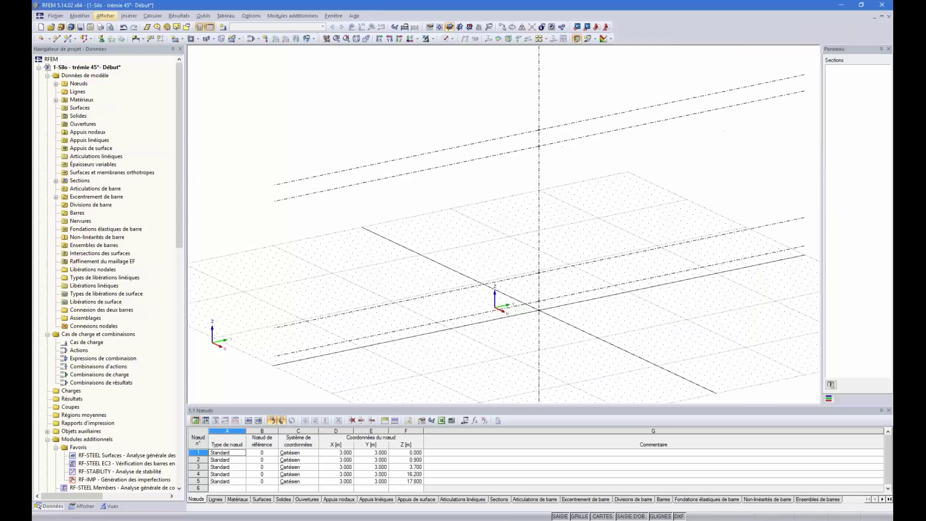
Add height dimensions to the three lowest nodes, at levels 0, 0.9 and 3.7 m, offset beside the vertical guide line
left_click(142, 39)
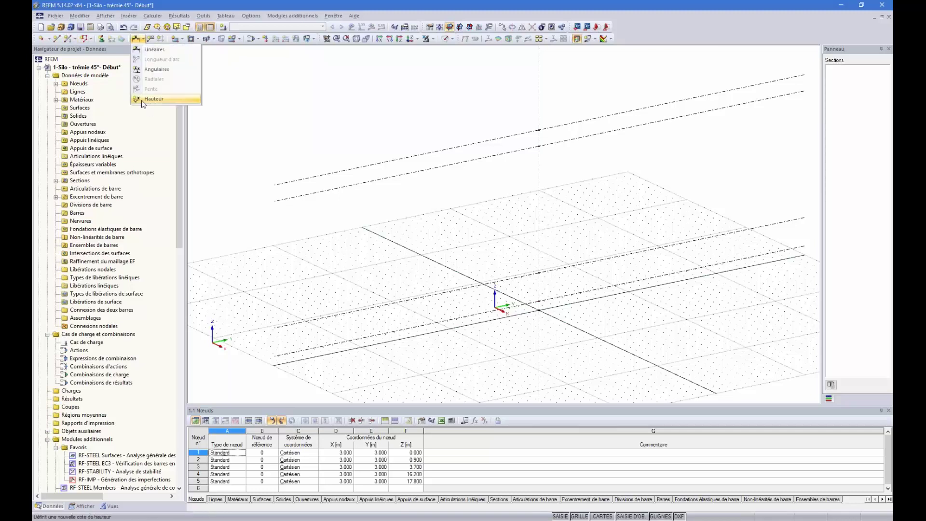
left_click(153, 99)
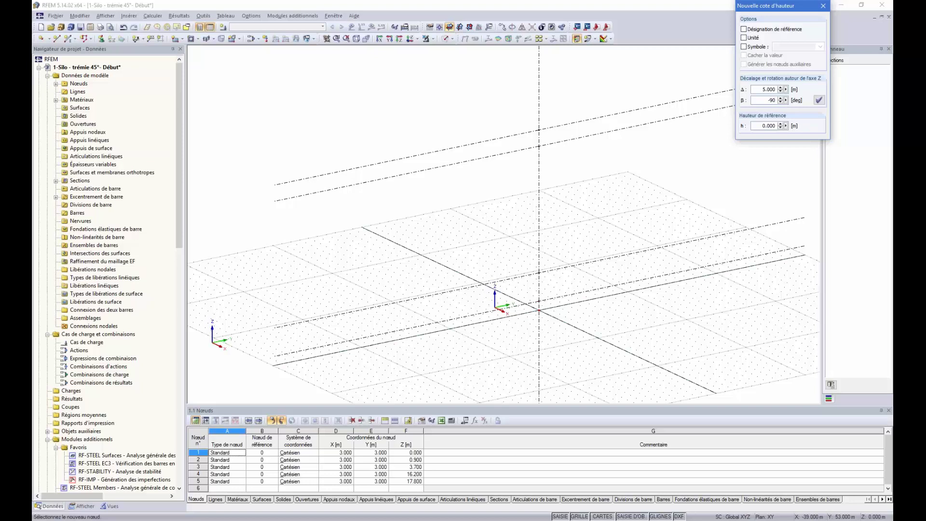
middle_click_drag(652, 320, 605, 328, "ctrl")
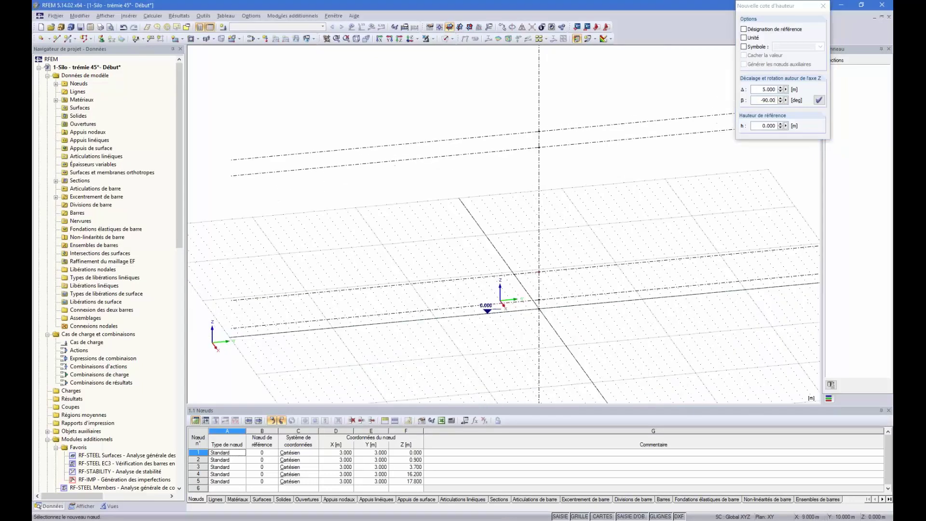
left_click(535, 300)
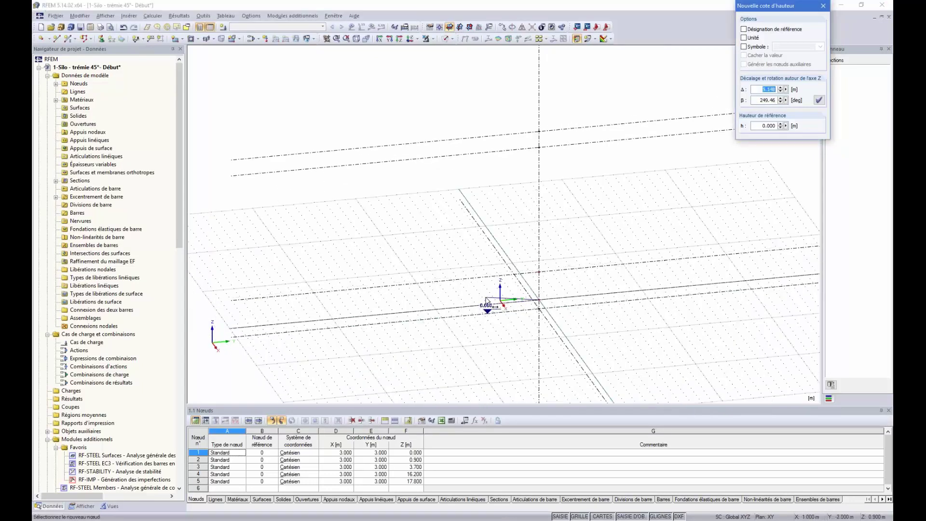
left_click(469, 289)
left_click(538, 271)
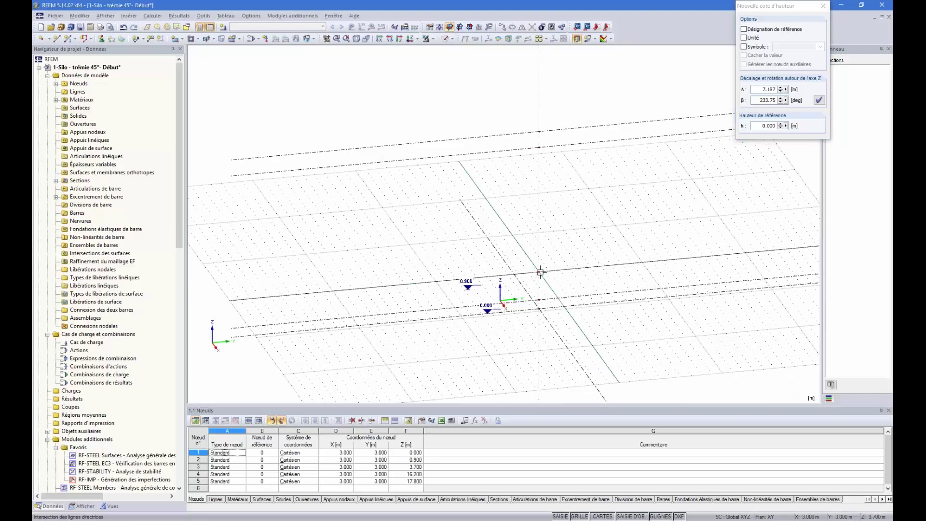
left_click(454, 260)
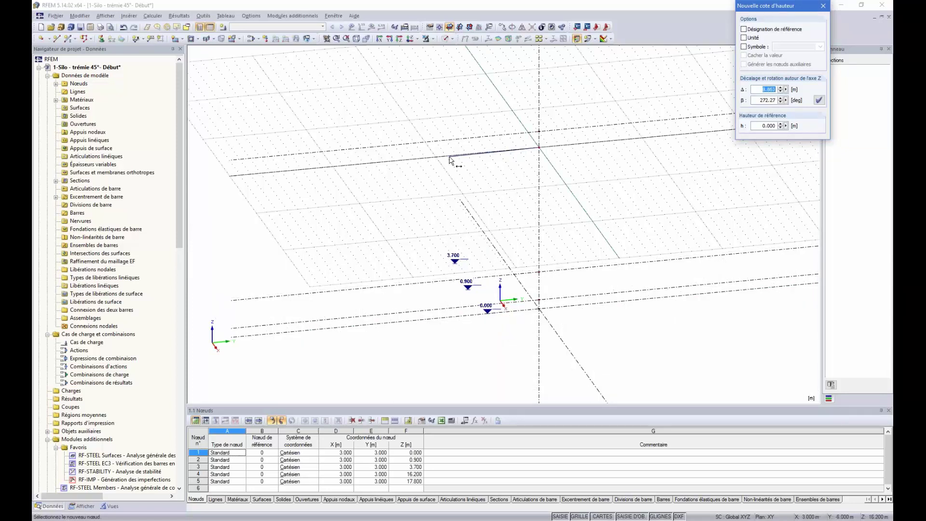
Add height dimensions to the two upper nodes, at levels 16.2 and 17.8 m
left_click(538, 149)
left_click(539, 131)
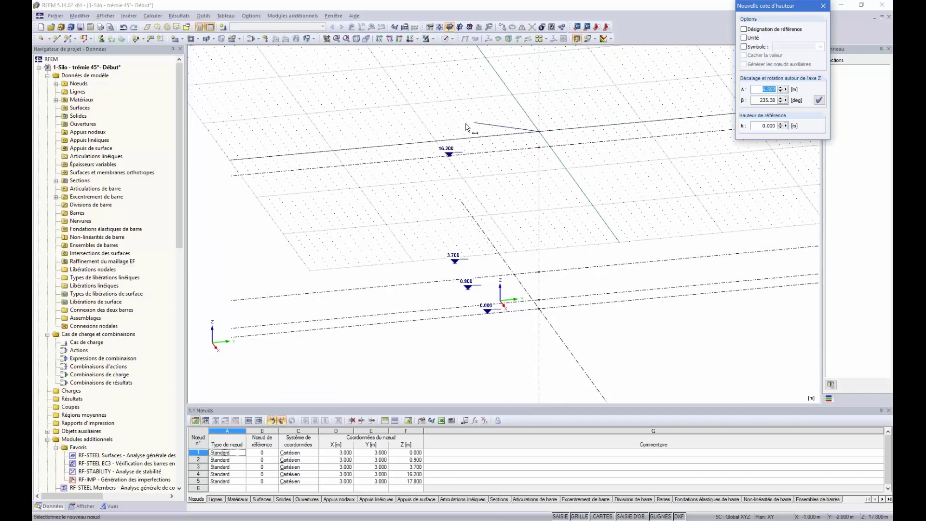
left_click(448, 140)
scroll(488, 190, "down", 1)
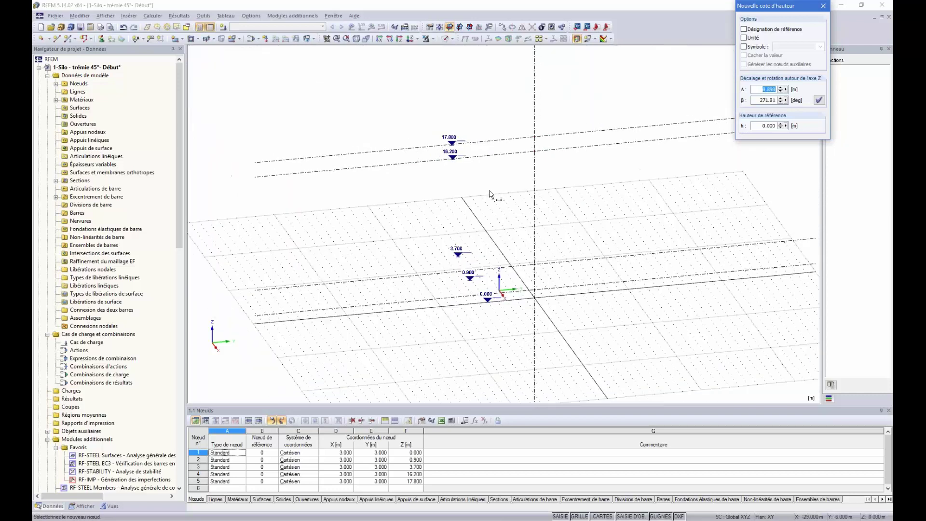
middle_click_drag(573, 295, 563, 257, "ctrl")
key("Escape")
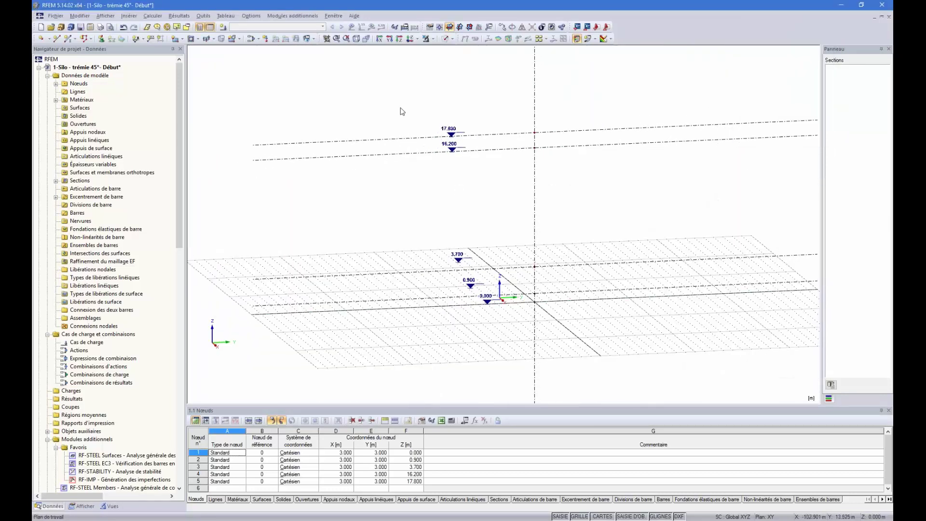
Set all five height dimensions to an offset of 5 m and a rotation of -90° about the Z axis
left_click_drag(399, 106, 531, 351)
double_click(461, 259)
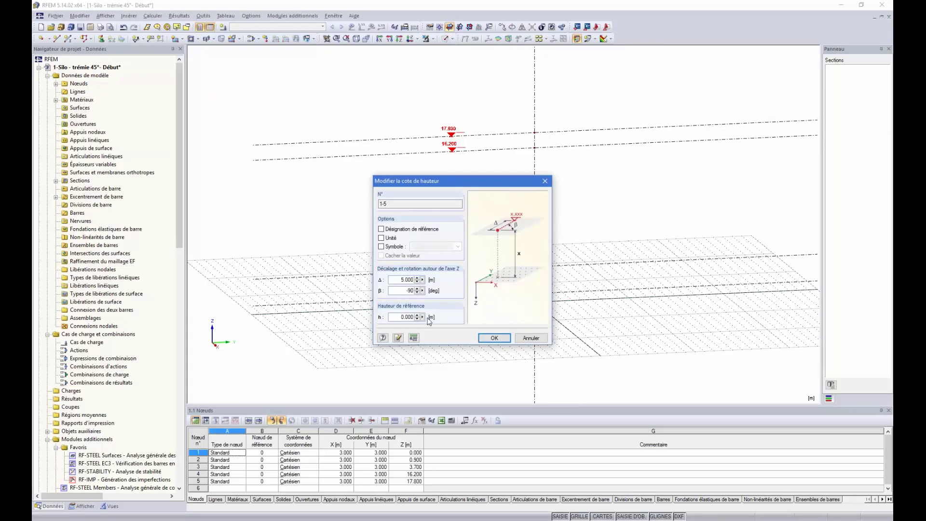
key("Return")
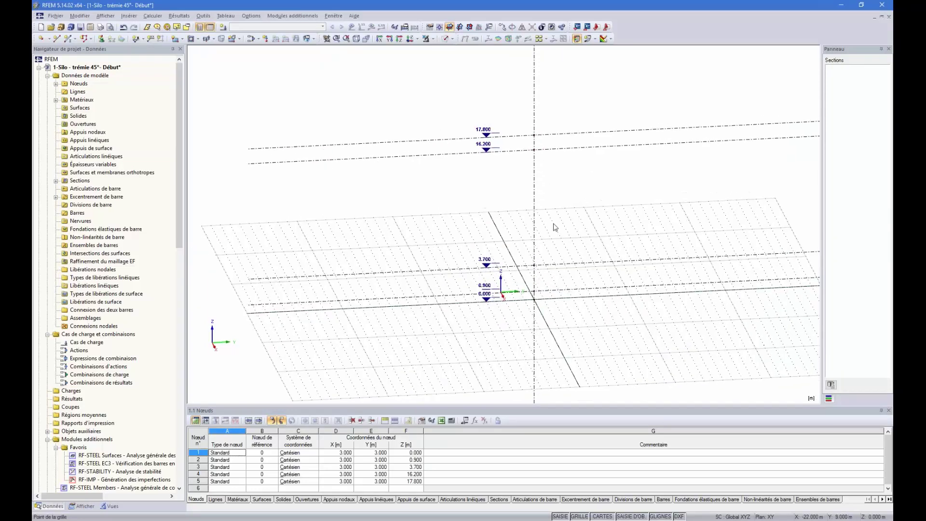
Examine the height dimensions and guide lines close up, from the front and from oblique views
scroll(555, 305, "up", 2)
scroll(565, 243, "down", 2)
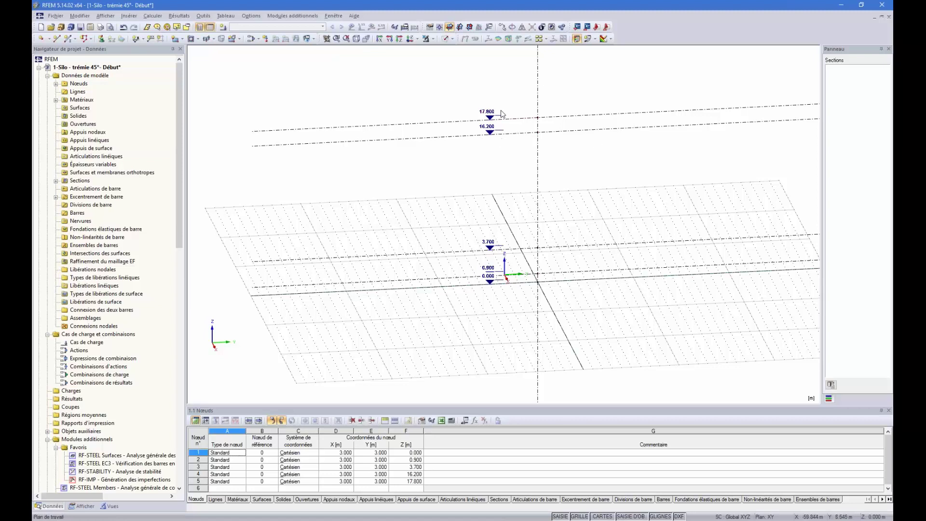
scroll(507, 120, "up", 1)
scroll(492, 118, "up", 5)
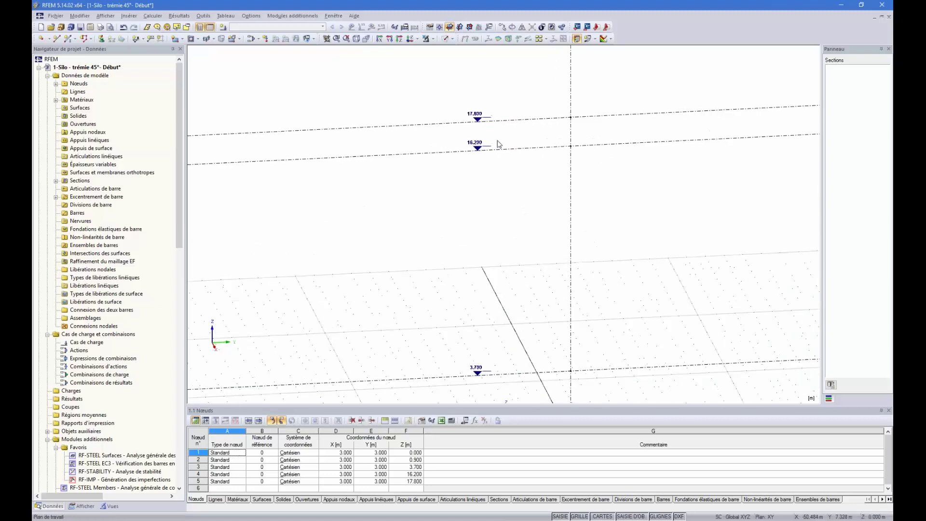
scroll(529, 182, "down", 7)
middle_click_drag(637, 241, 594, 251, "ctrl")
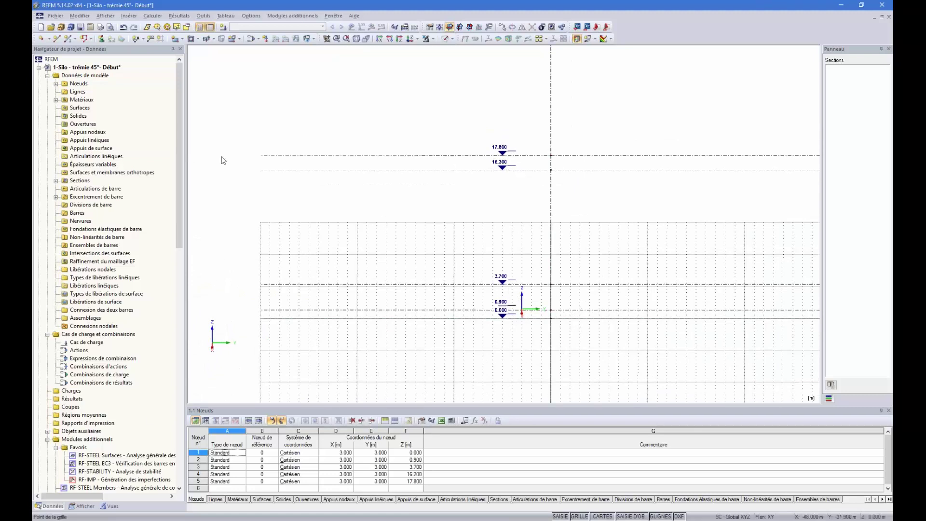
scroll(553, 324, "up", 2)
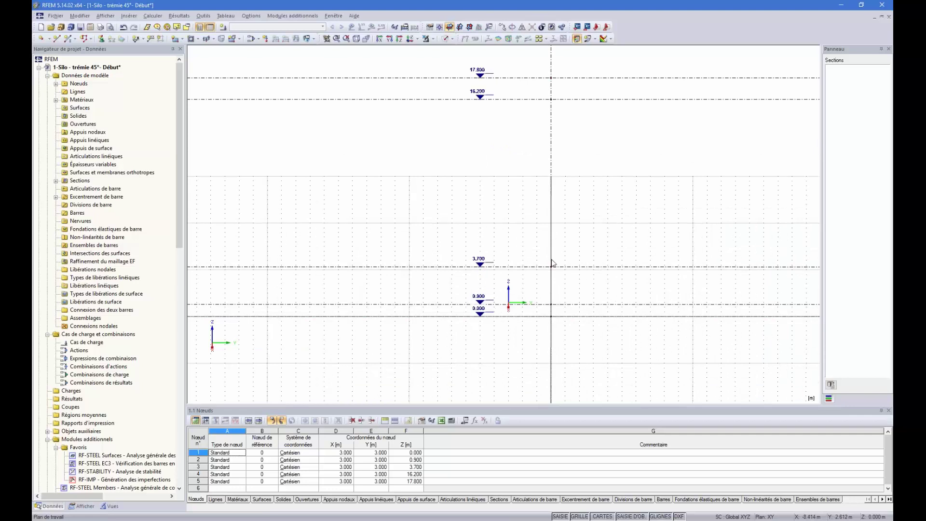
middle_click_drag(338, 353, 378, 312, "ctrl")
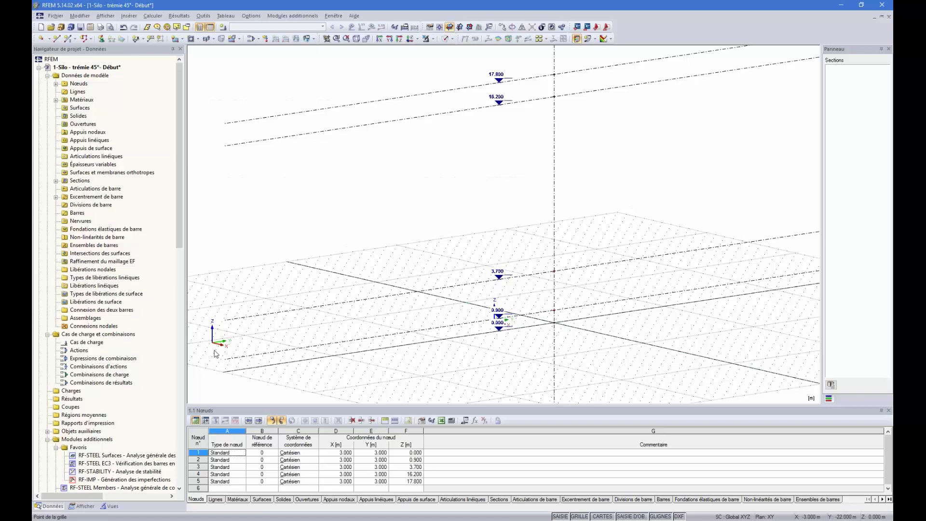
middle_click_drag(715, 253, 600, 260)
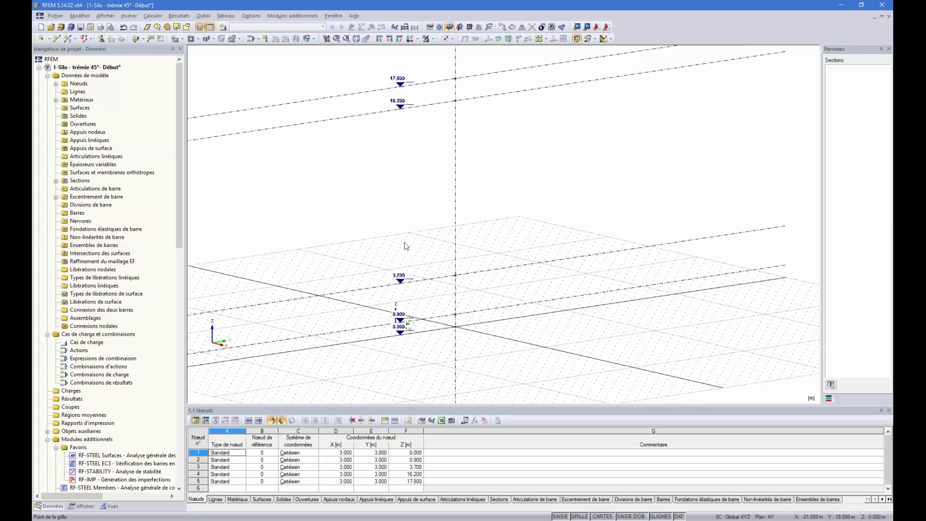
middle_click_drag(591, 197, 543, 298, "ctrl")
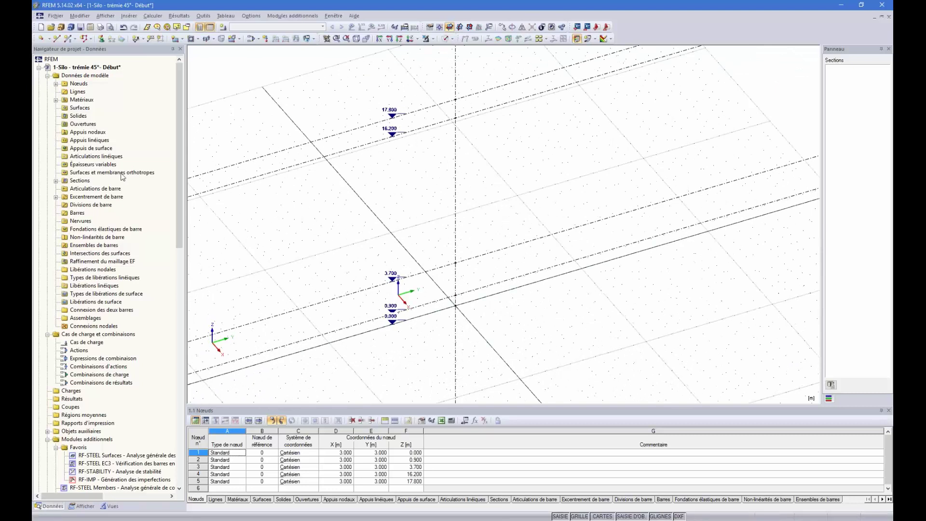
Draw a circle line with a 3 m radius centred on the node at the 3.7 m level
left_click(57, 39)
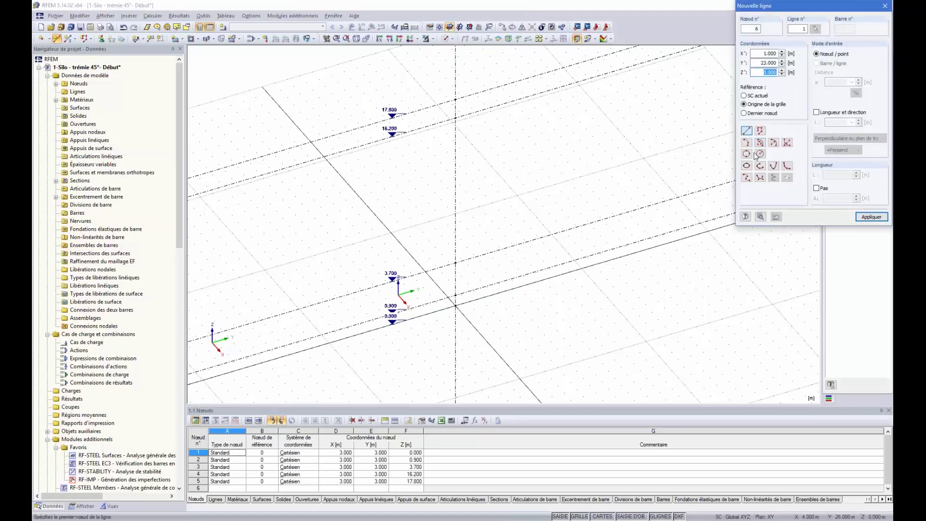
left_click(760, 153)
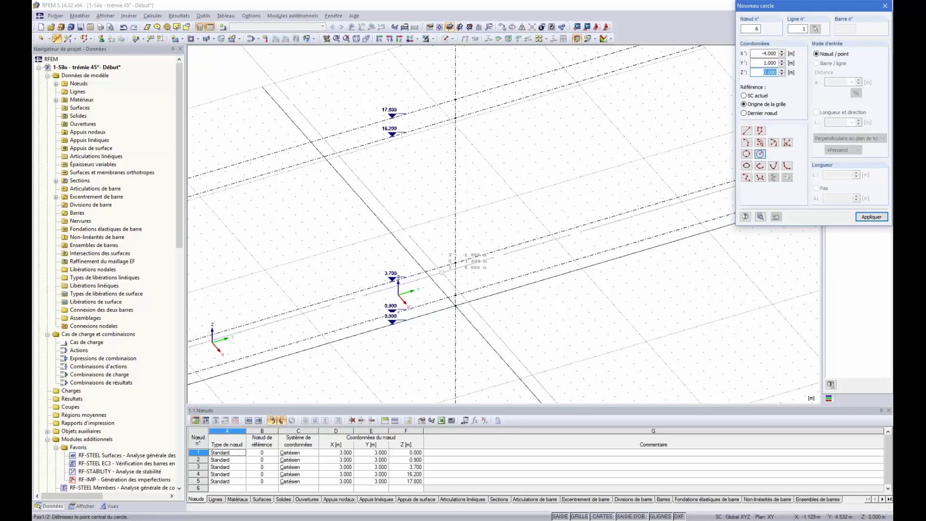
left_click(455, 262)
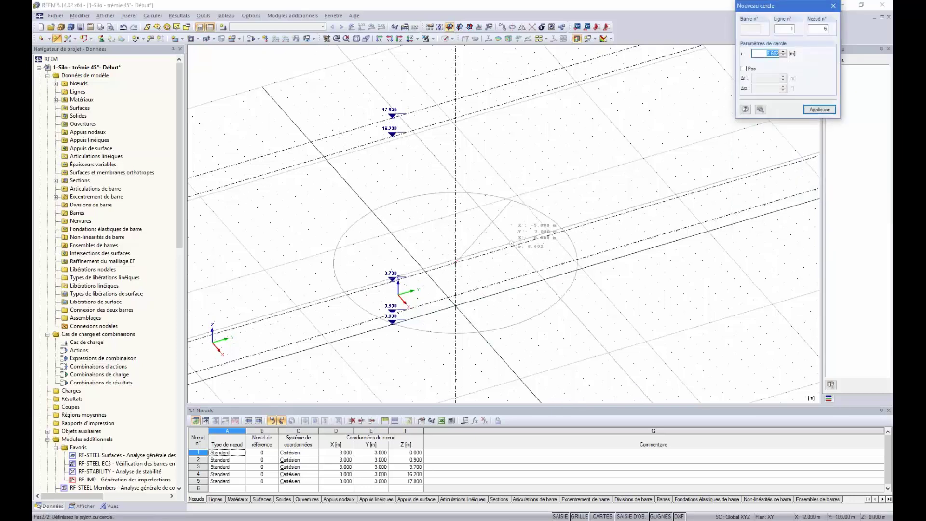
type("3")
key("Return")
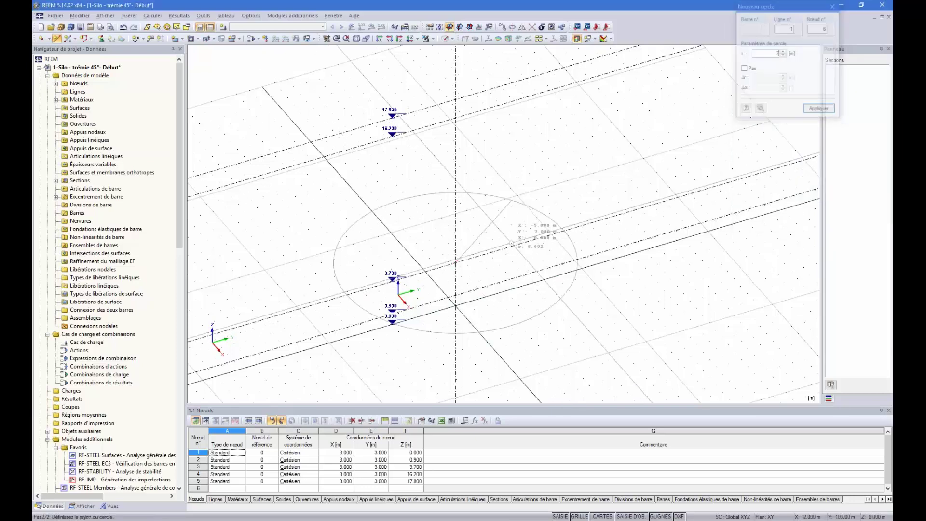
scroll(458, 282, "up", 2)
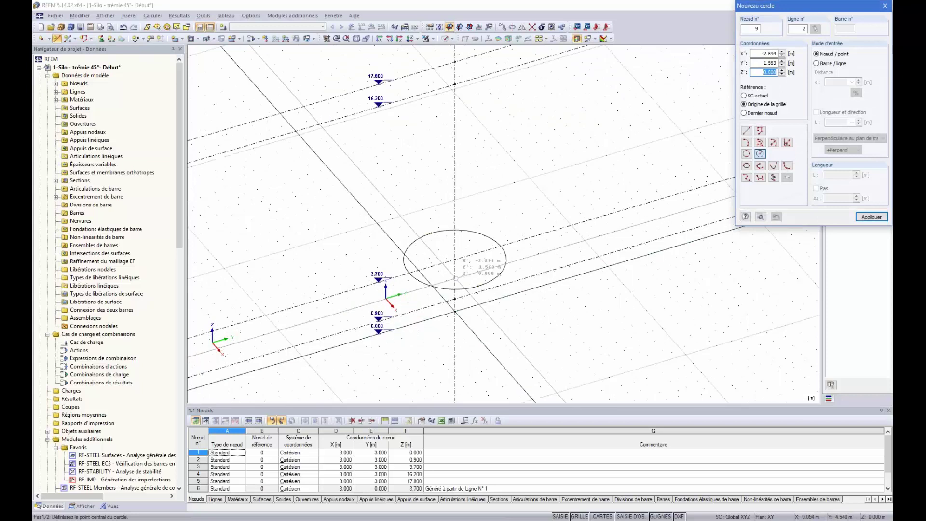
key("Escape")
Divide the circle line into ten arcs by adding intermediate nodes
middle_click_drag(579, 288, 533, 289, "ctrl")
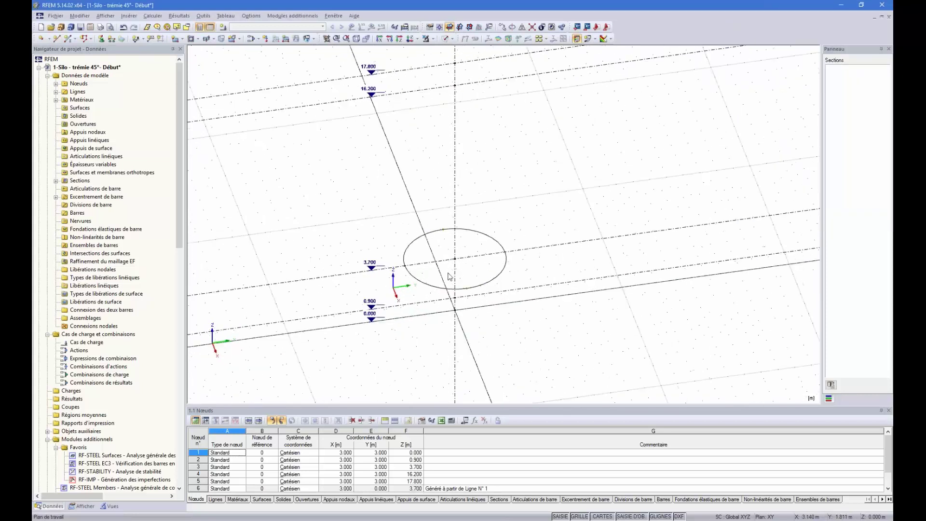
scroll(450, 253, "up", 4)
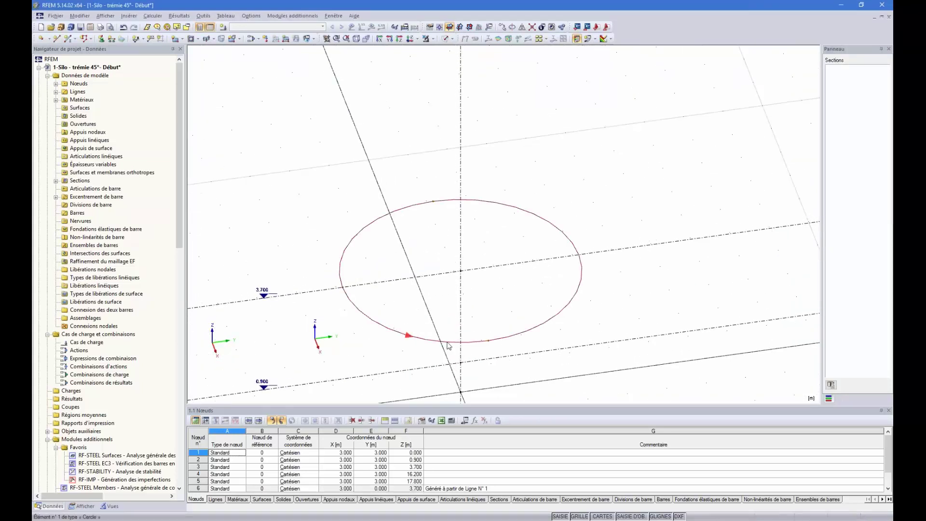
right_click(415, 339)
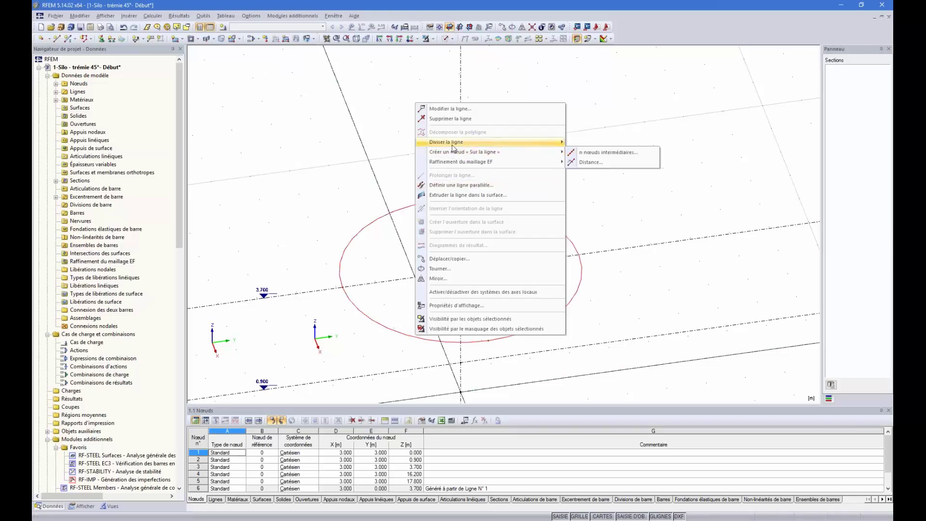
mouse_move(446, 145)
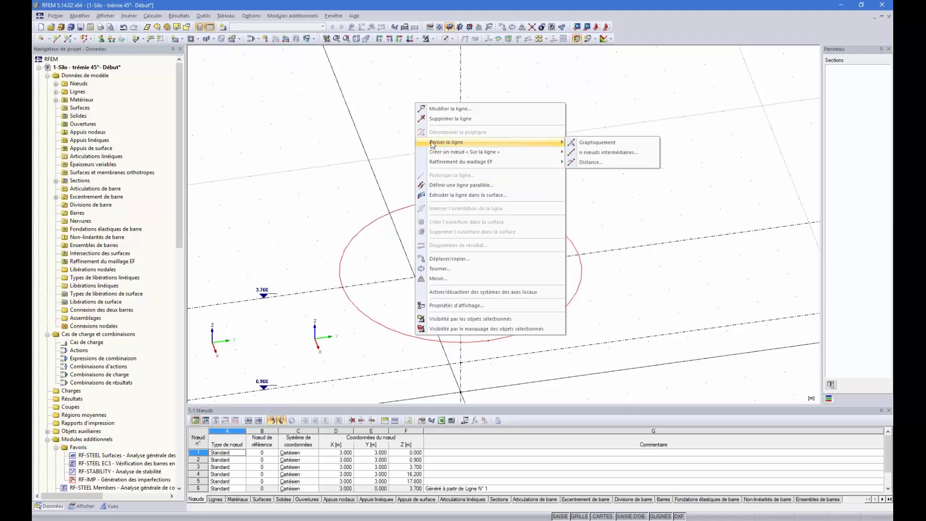
left_click(593, 153)
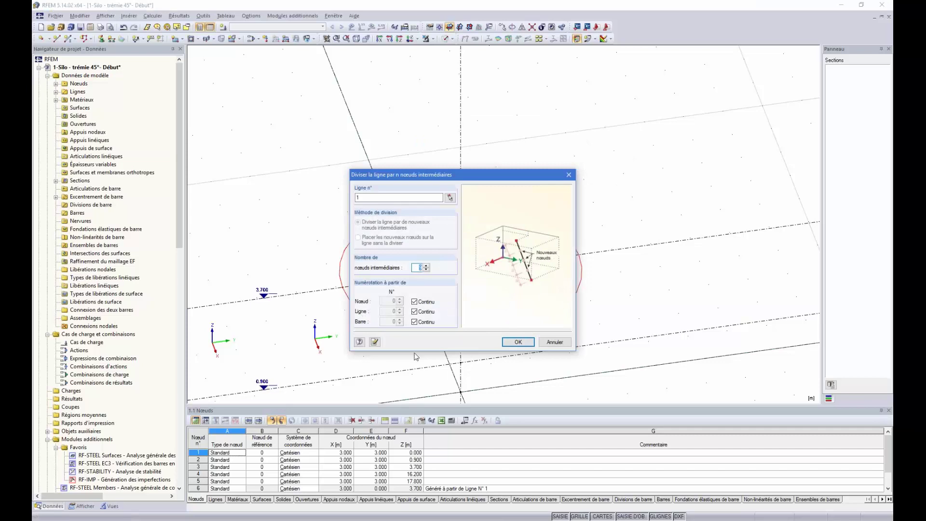
left_click(512, 343)
Check how many lines and nodes the divided circle contains and look up its arcs in the lines table
left_click_drag(297, 173, 622, 369)
middle_click_drag(600, 361, 506, 337, "ctrl")
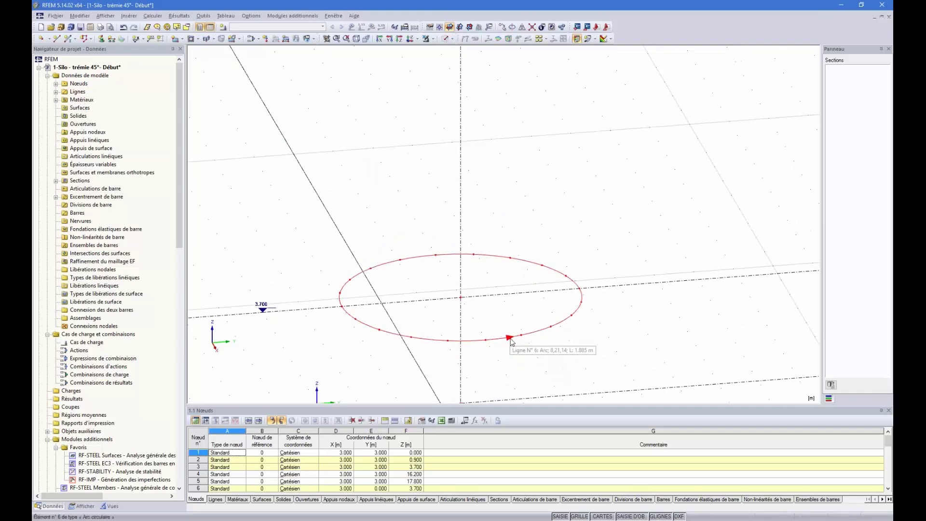
right_click(511, 339)
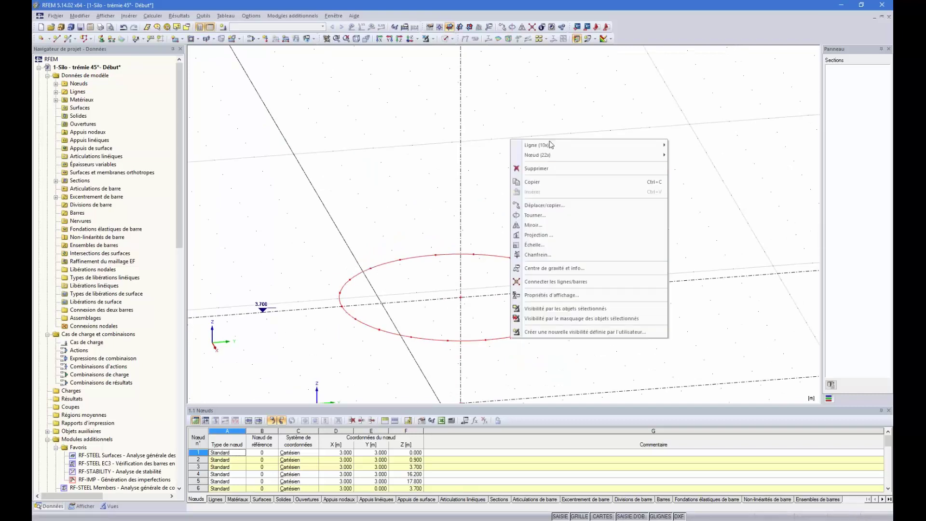
left_click(428, 180)
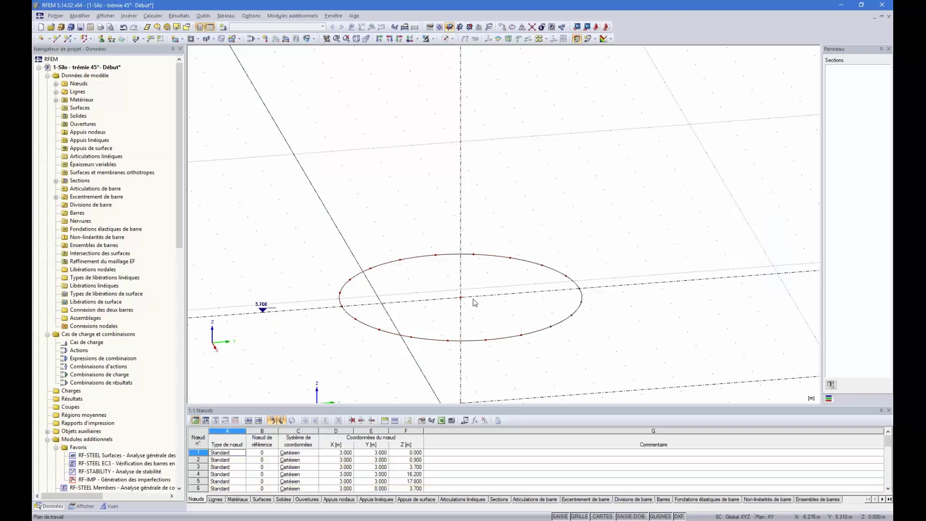
middle_click_drag(428, 210, 423, 301, "ctrl")
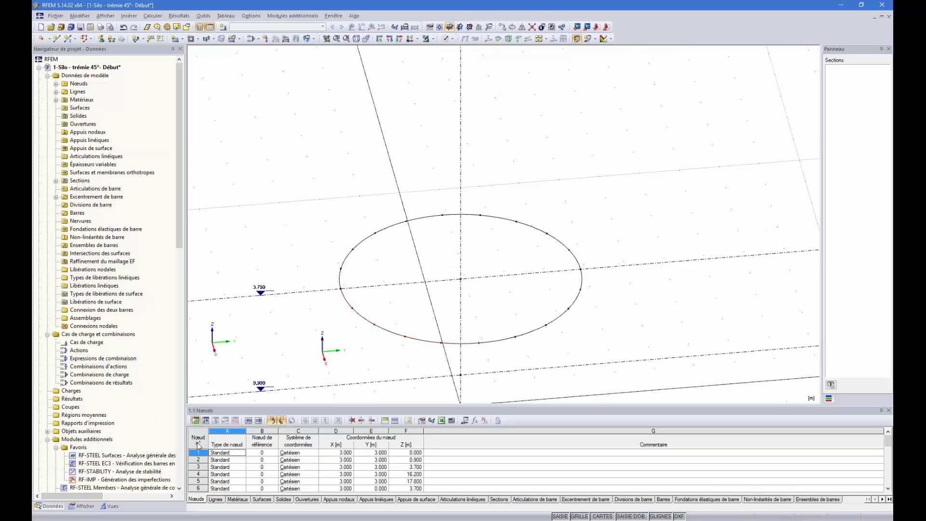
left_click(215, 499)
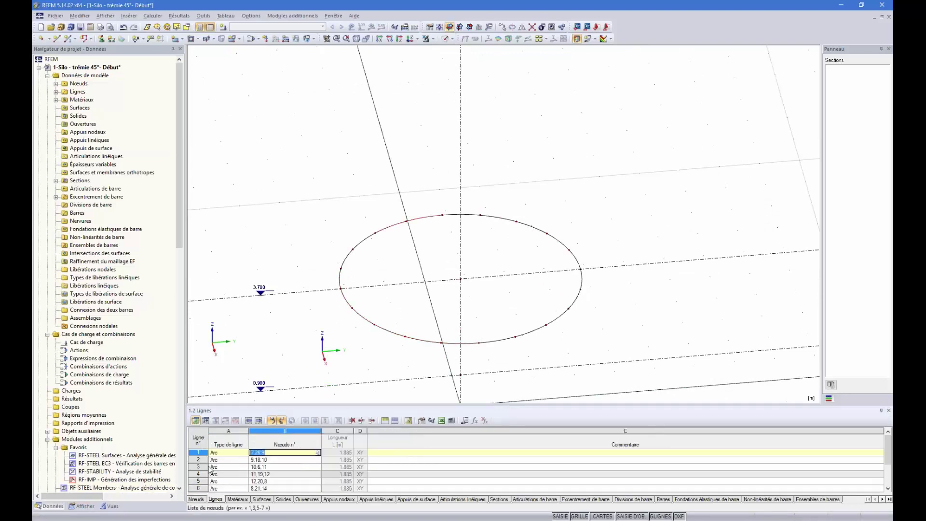
Select all ten arcs of the divided circle at the 3.7 m level
left_click(365, 235, "ctrl")
left_click(460, 215, "ctrl")
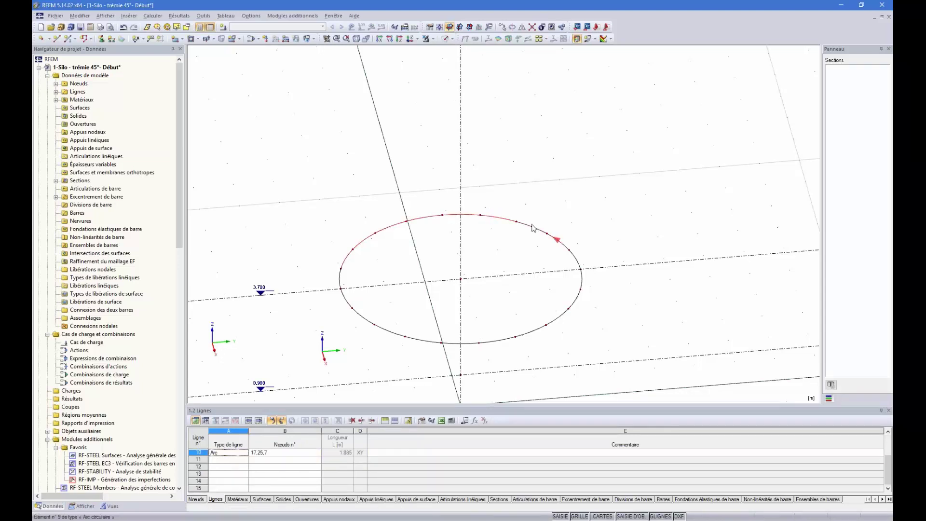
left_click(533, 227, "ctrl")
left_click(581, 276, "ctrl")
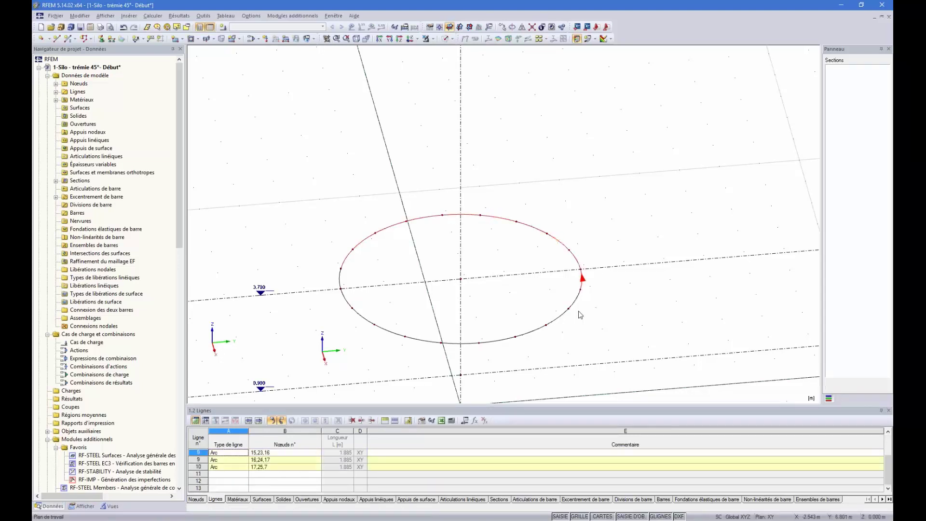
left_click(564, 313, "ctrl")
left_click(467, 343, "ctrl")
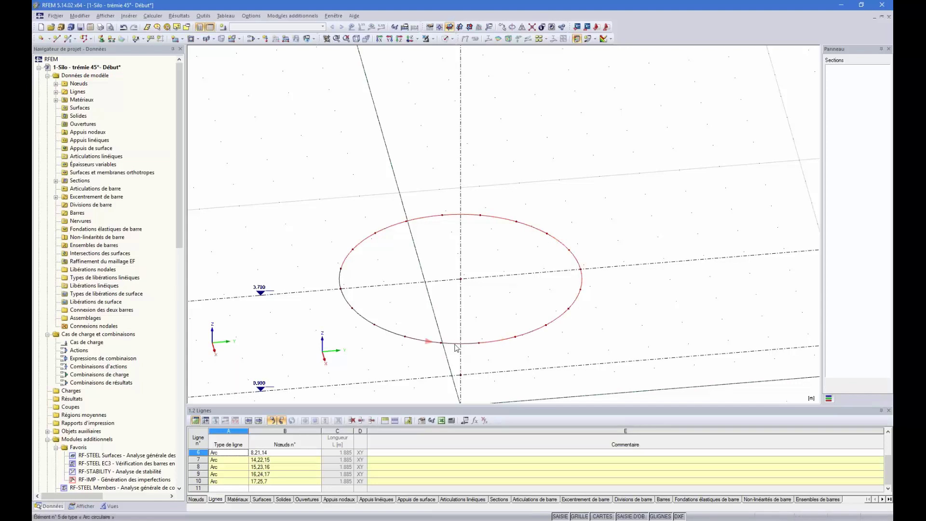
left_click(447, 342, "ctrl")
left_click(361, 320, "ctrl")
left_click(344, 306, "ctrl")
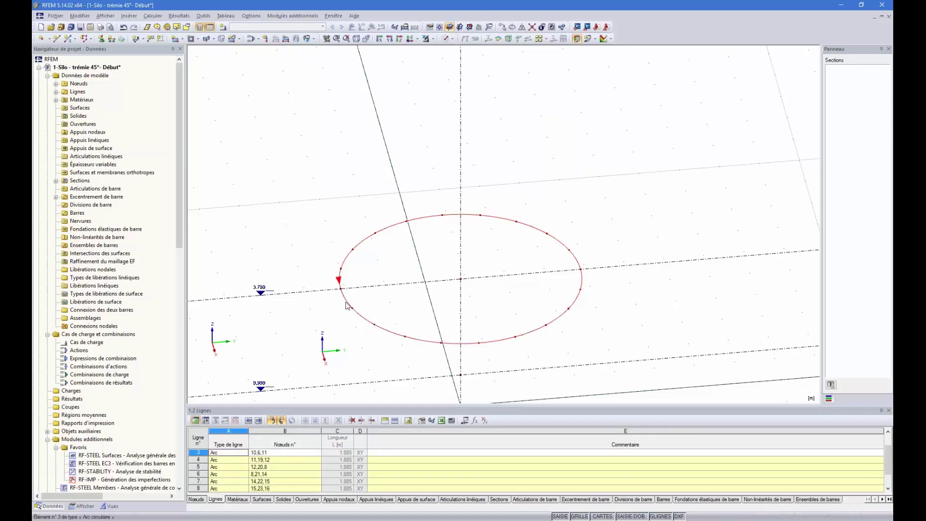
middle_click_drag(409, 273, 434, 259, "ctrl")
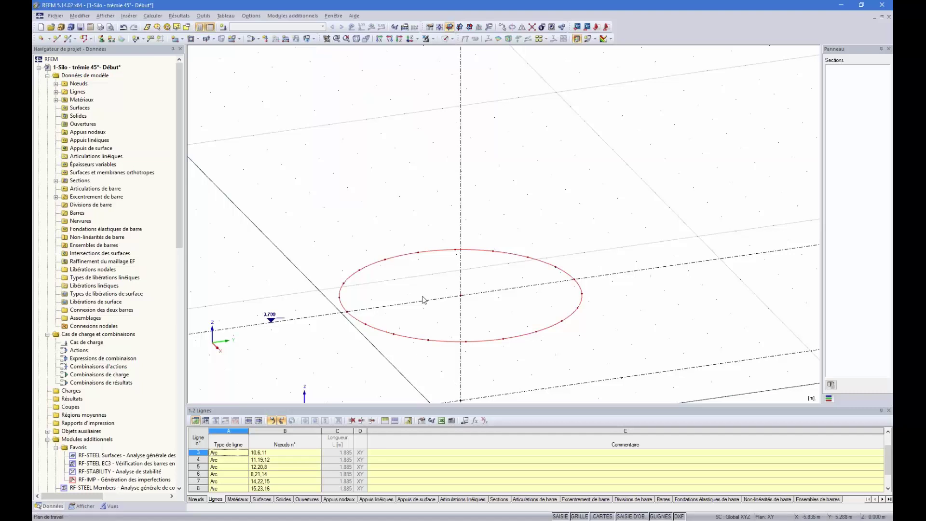
Set up one copy of the selected arcs with displacement dX 0, dY 0 and dZ 1.25 m
left_click(502, 27)
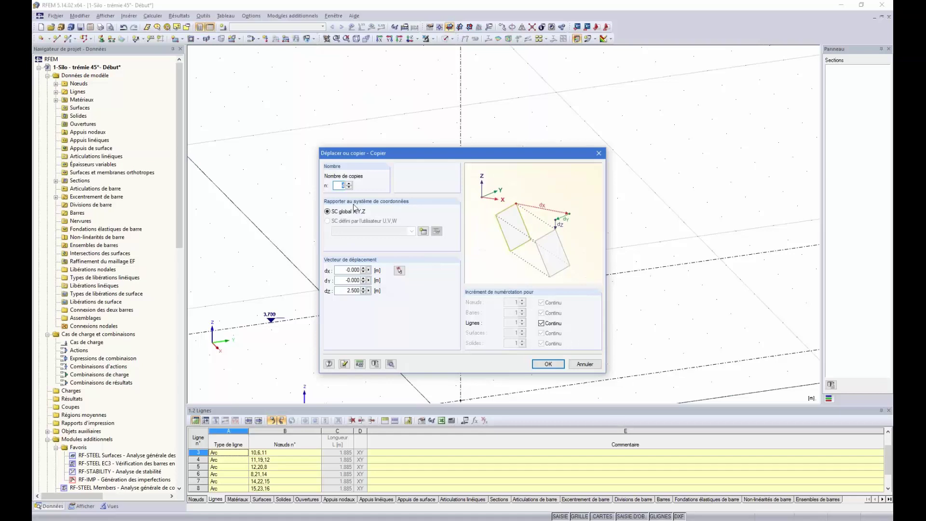
left_click_drag(363, 153, 527, 144)
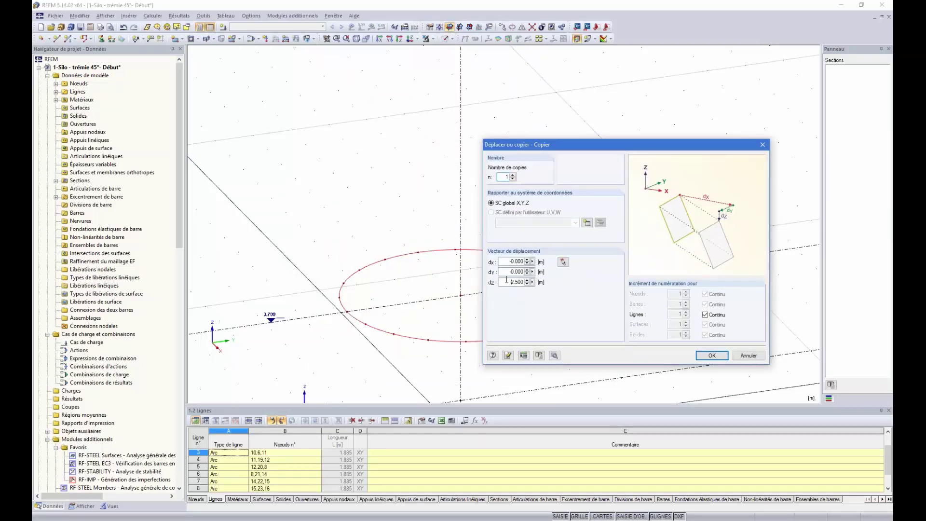
type("1.")
double_click(515, 271)
type("0")
double_click(515, 261)
type("0")
Enable new lines between nodes and new surfaces between lines for the copy, and carry out the copy
left_click(507, 355)
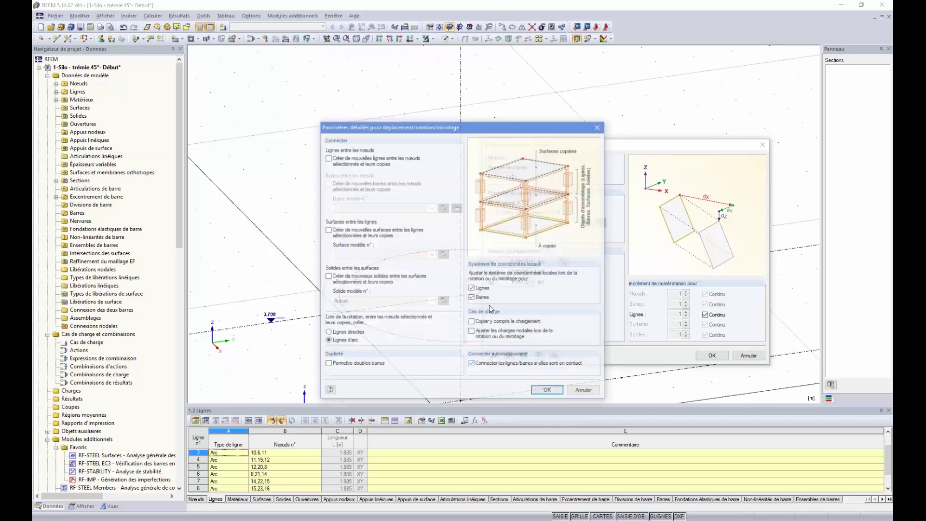
left_click(328, 158)
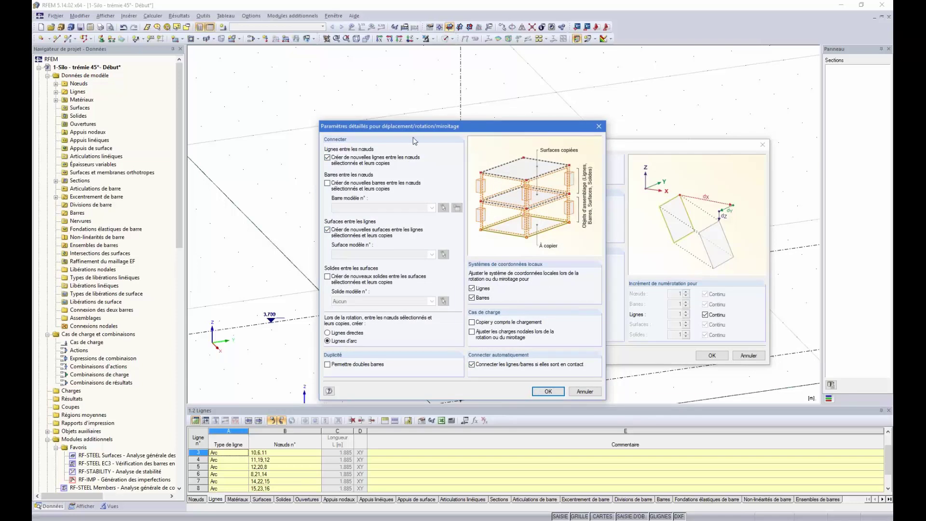
left_click_drag(420, 131, 582, 114)
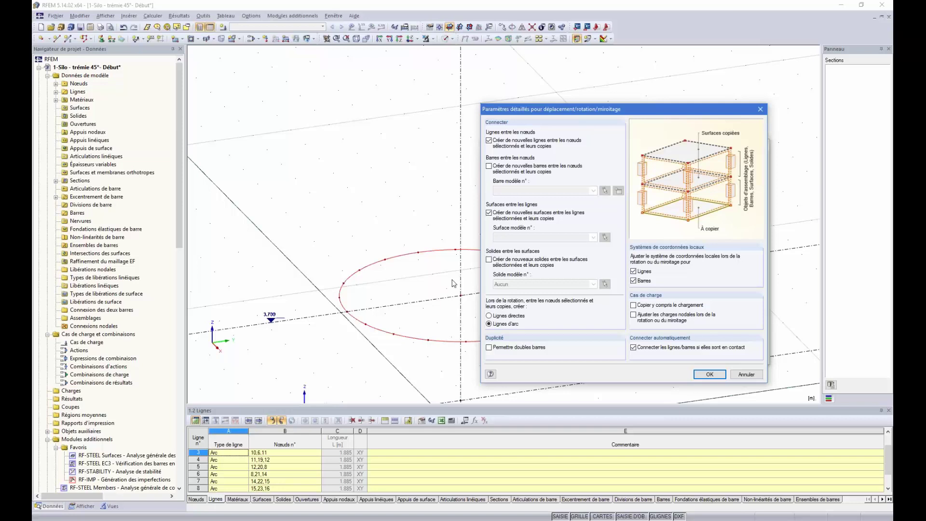
left_click(710, 375)
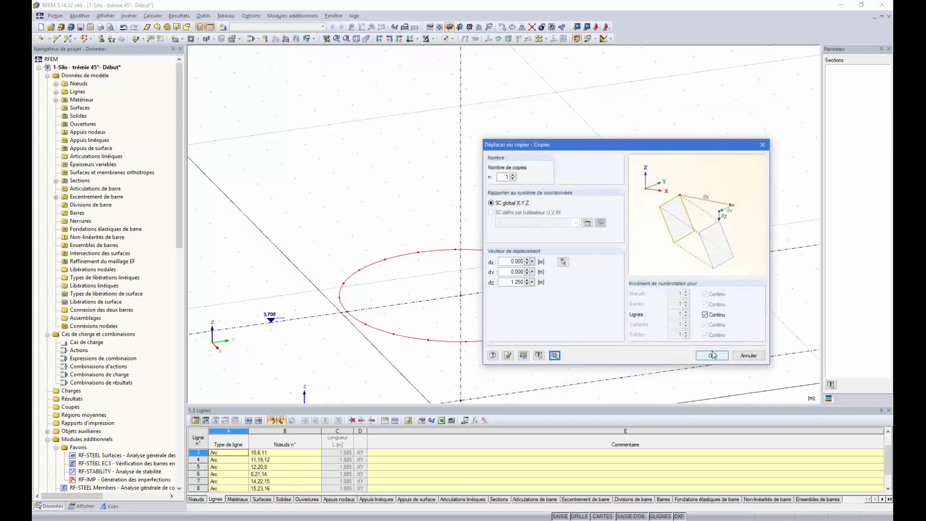
left_click(712, 354)
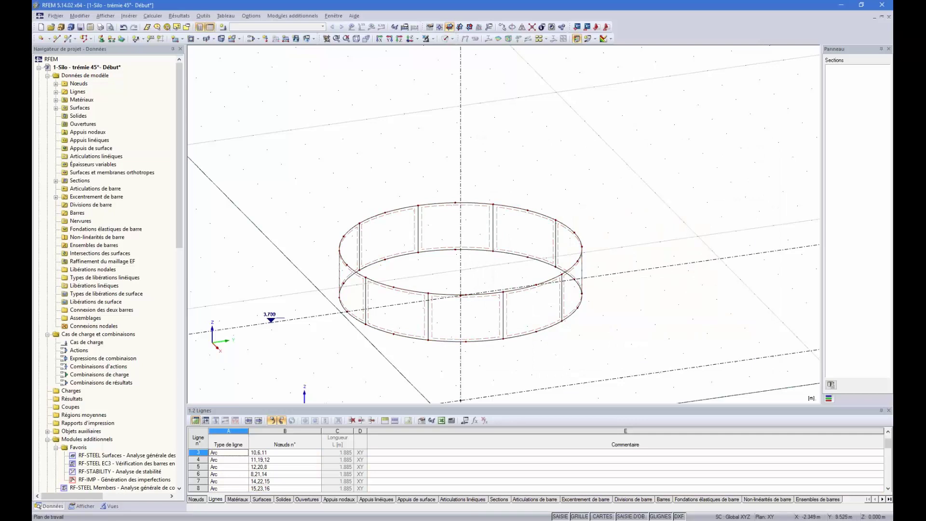
Examine the copied ring, its vertical lines and its surfaces from several angles and distances
middle_click_drag(572, 323, 529, 255, "ctrl")
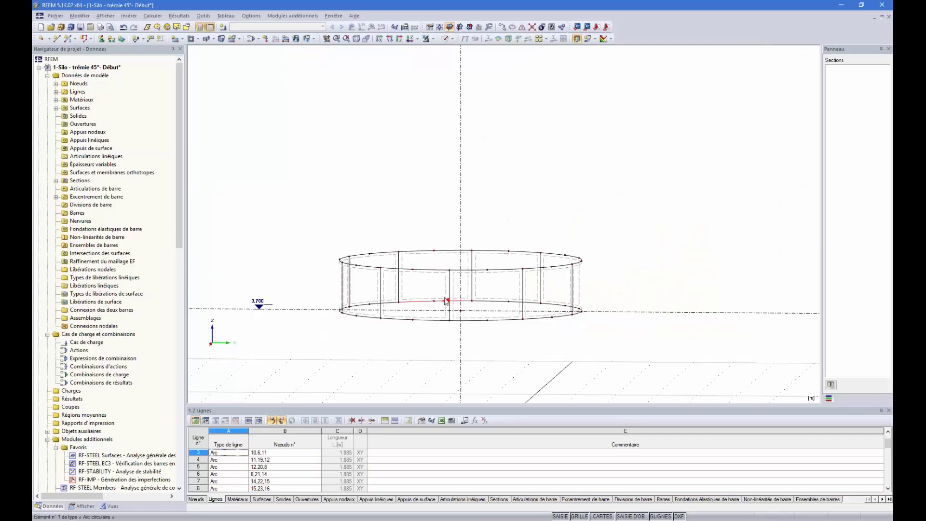
middle_click_drag(446, 301, 432, 353, "ctrl")
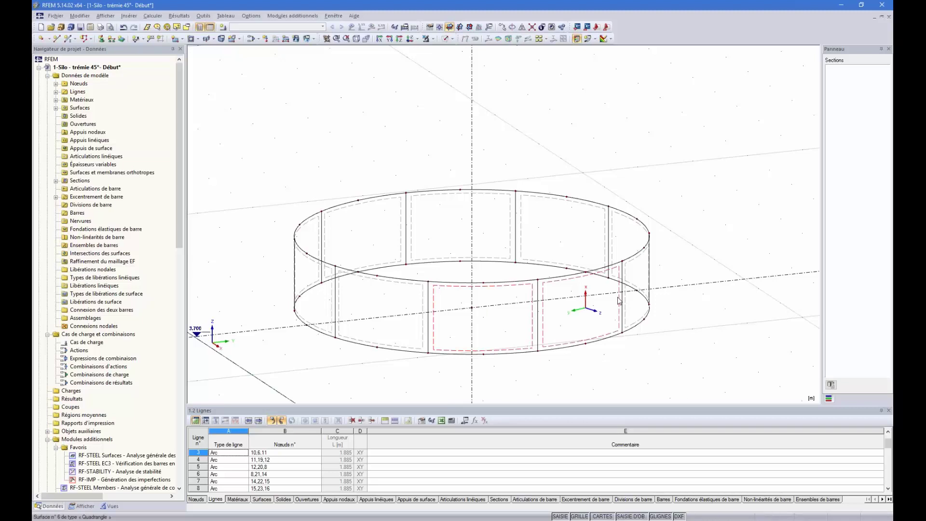
middle_click_drag(689, 250, 503, 280, "ctrl")
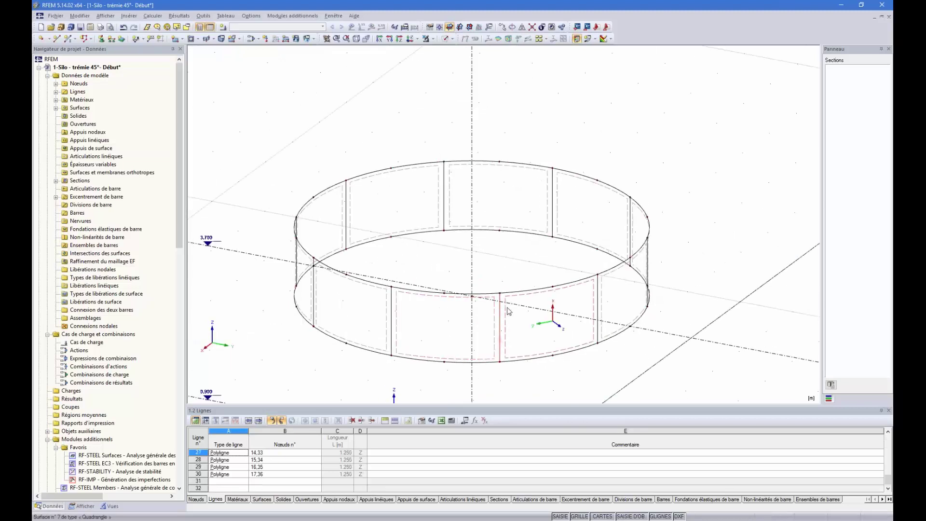
scroll(504, 299, "down", 5)
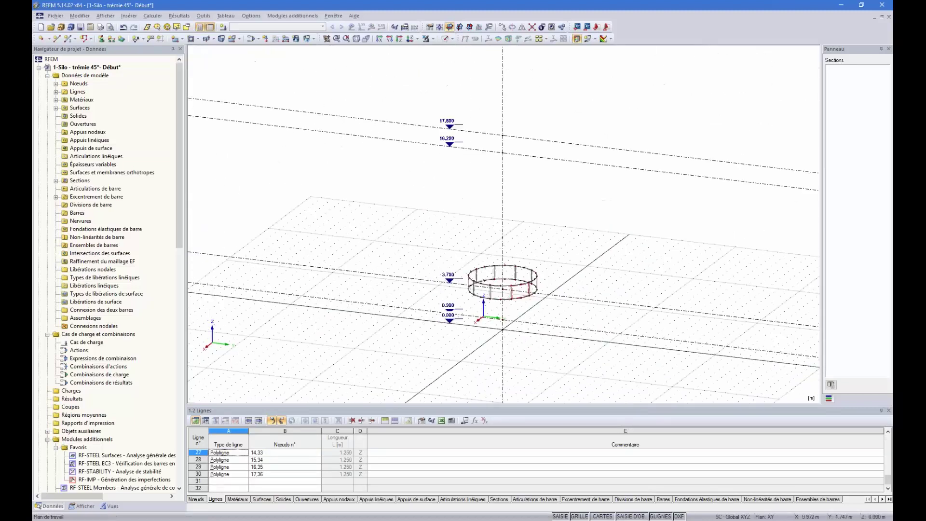
scroll(507, 298, "up", 5)
middle_click_drag(500, 330, 526, 320, "ctrl")
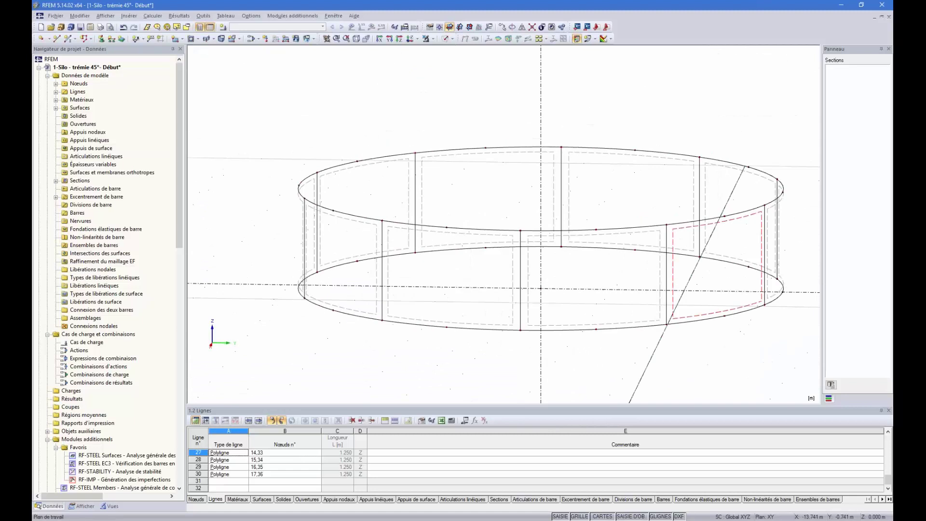
scroll(528, 357, "down", 3)
middle_click_drag(581, 365, 610, 340, "ctrl")
left_click_drag(699, 273, 318, 279)
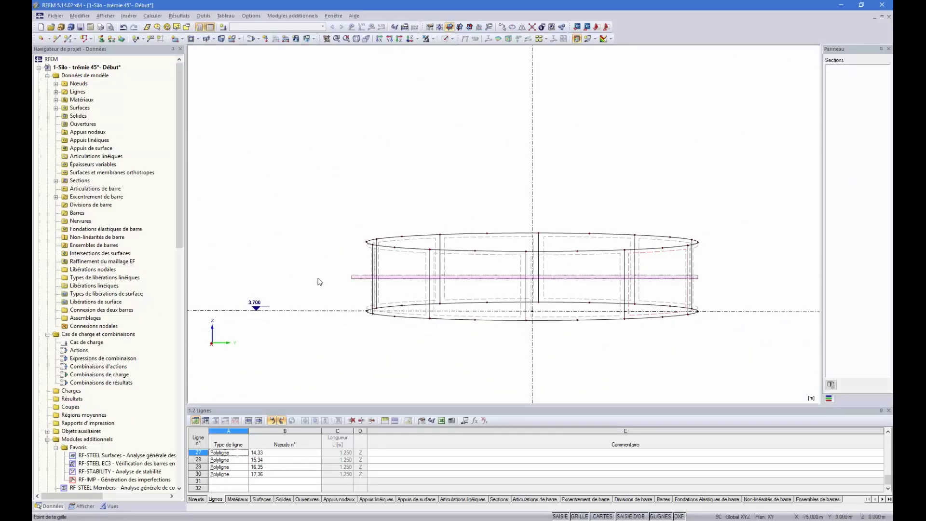
right_click(392, 278)
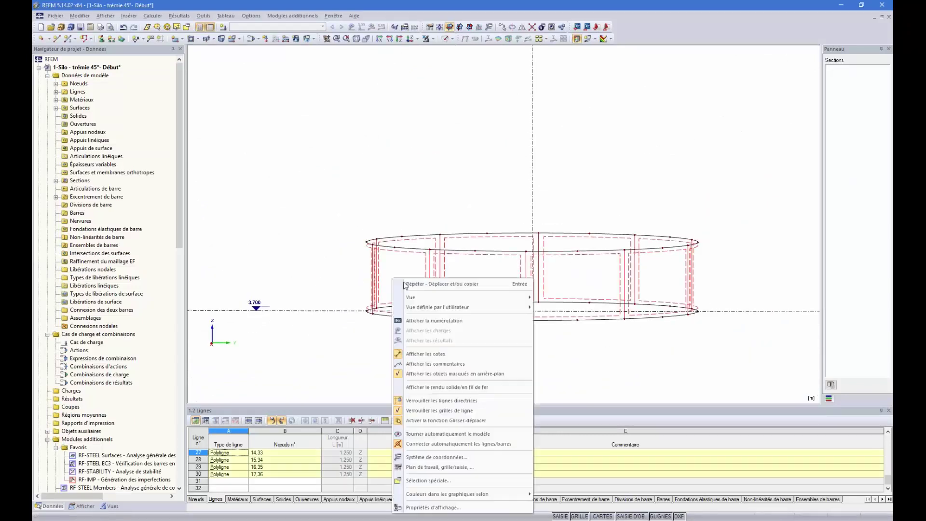
right_click(436, 265)
left_click(444, 224)
Display the ring as a solid rendering and set the stiffness of all ten wall surfaces to Standard
left_click(444, 39)
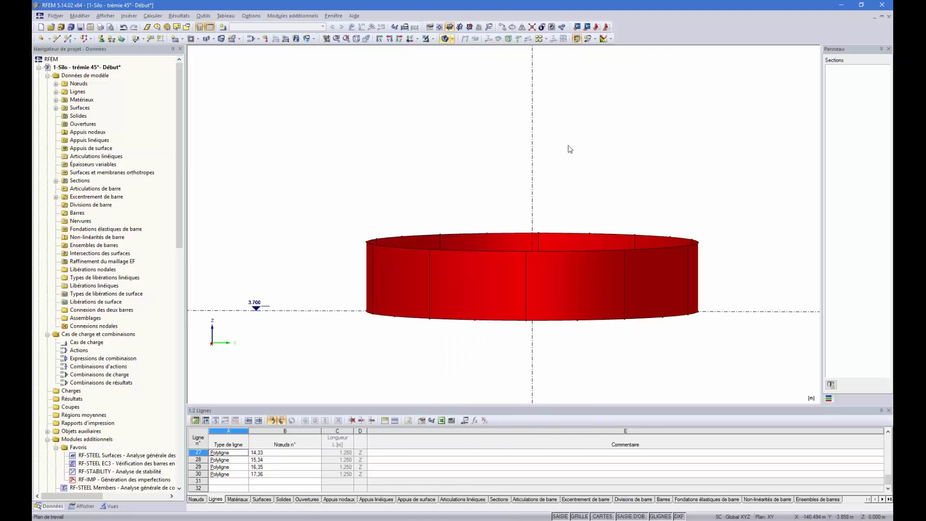
mouse_move(569, 149)
middle_mouse_down("ctrl")
mouse_move(580, 205)
mouse_move(575, 148)
middle_mouse_up("ctrl")
left_click_drag(746, 277, 348, 267)
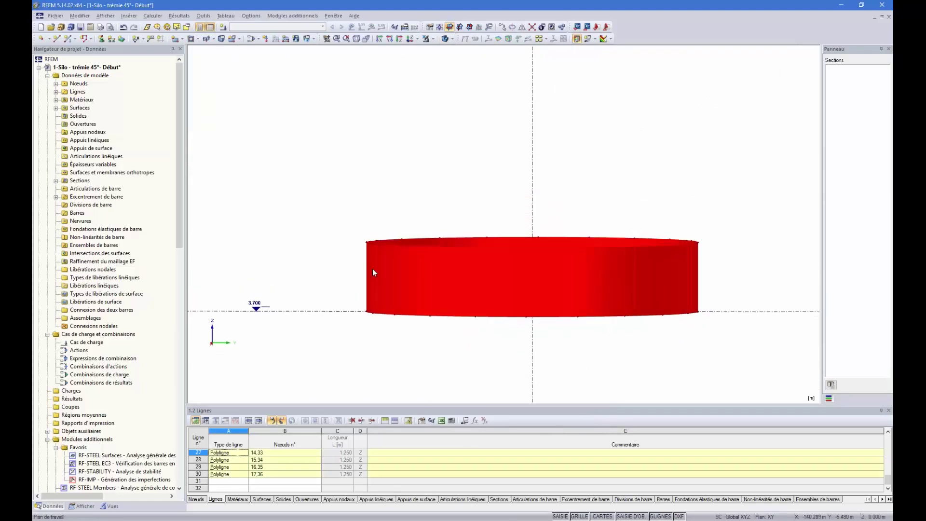
right_click(386, 269)
mouse_move(419, 277)
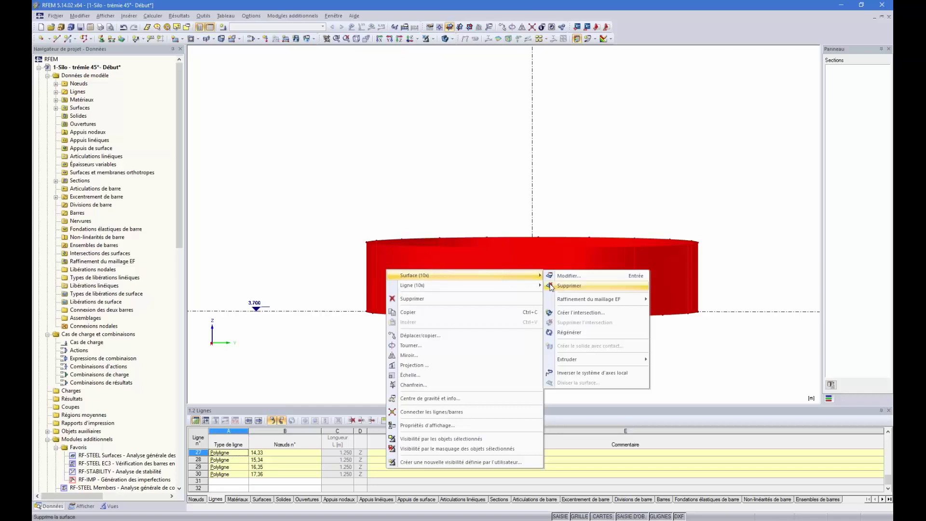
left_click(574, 276)
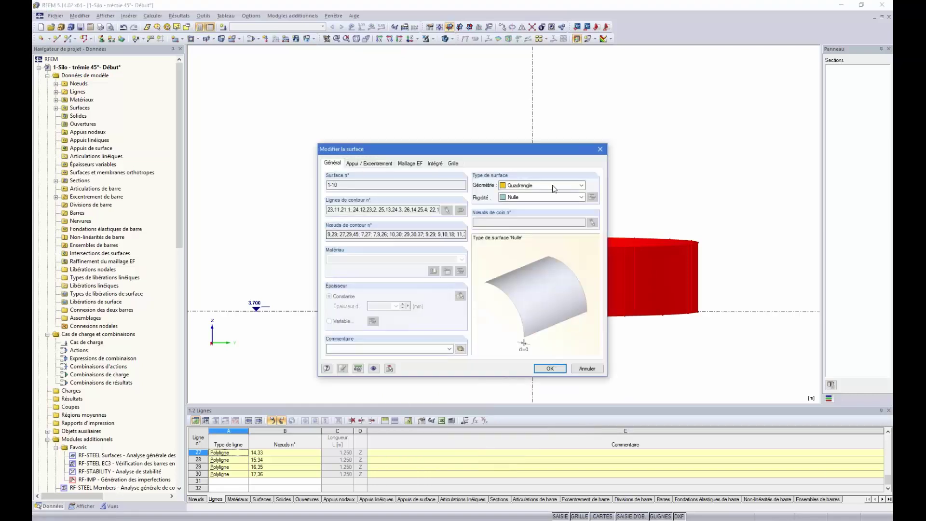
left_click(555, 197)
left_click(535, 204)
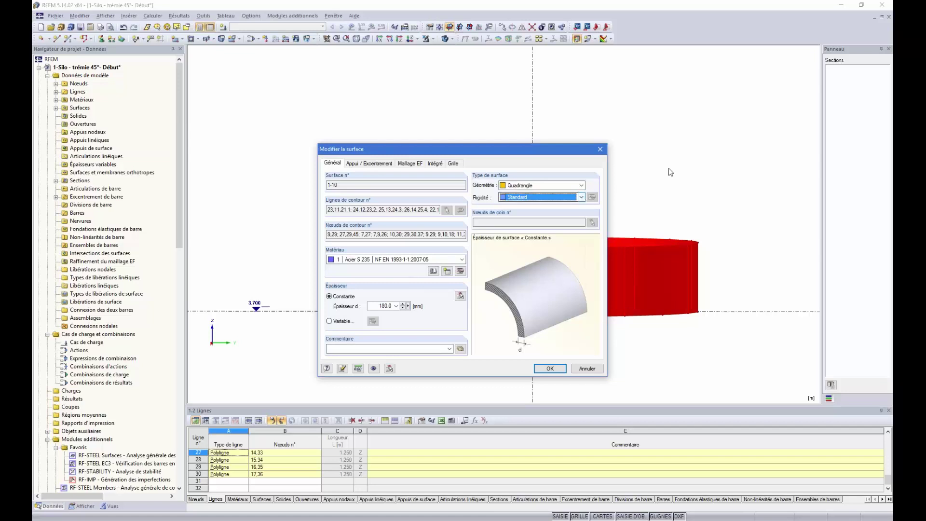
Try the Orthotrope stiffness with the Tôle trapézoïdale type for the ten surfaces, and return them to Standard
left_click(582, 198)
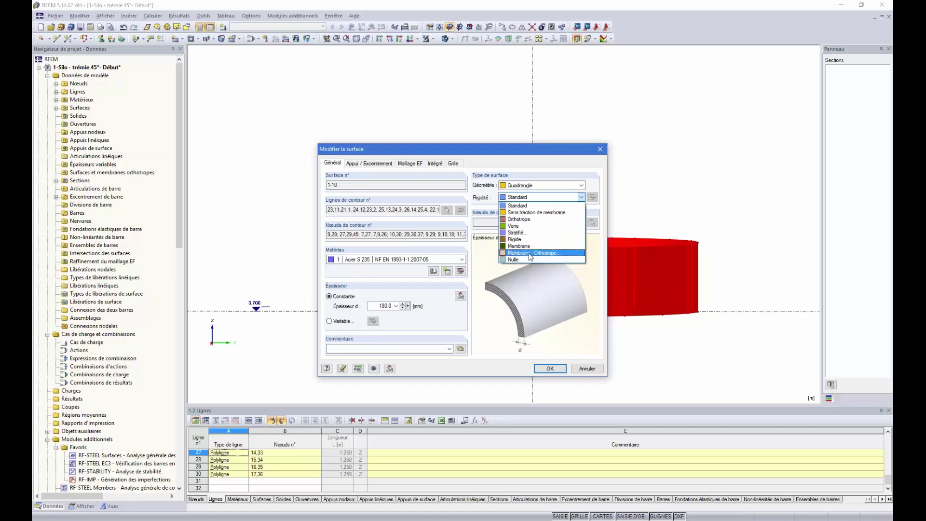
left_click(533, 219)
left_click(593, 197)
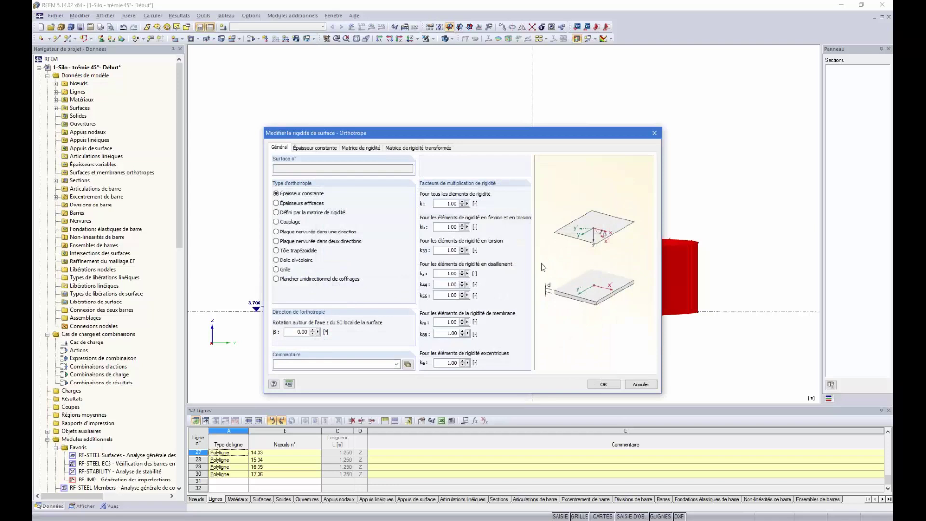
left_click(276, 251)
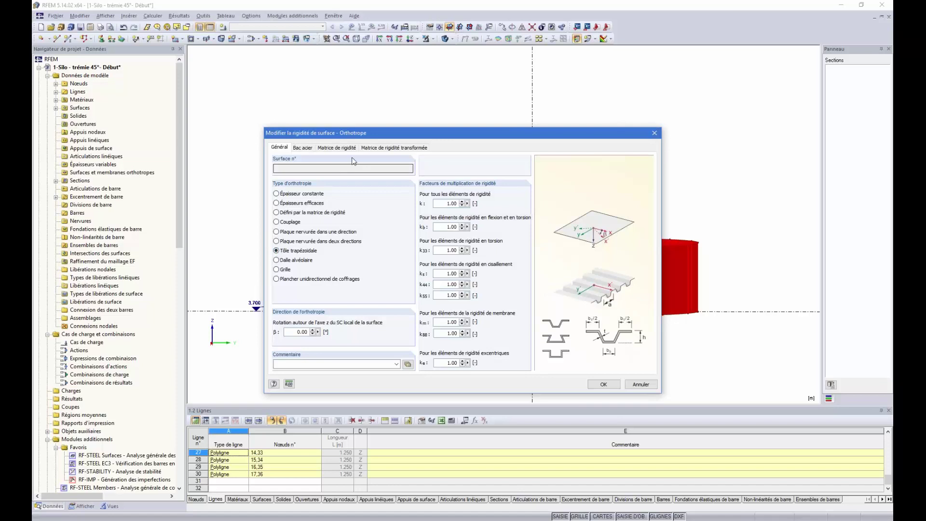
left_click(654, 132)
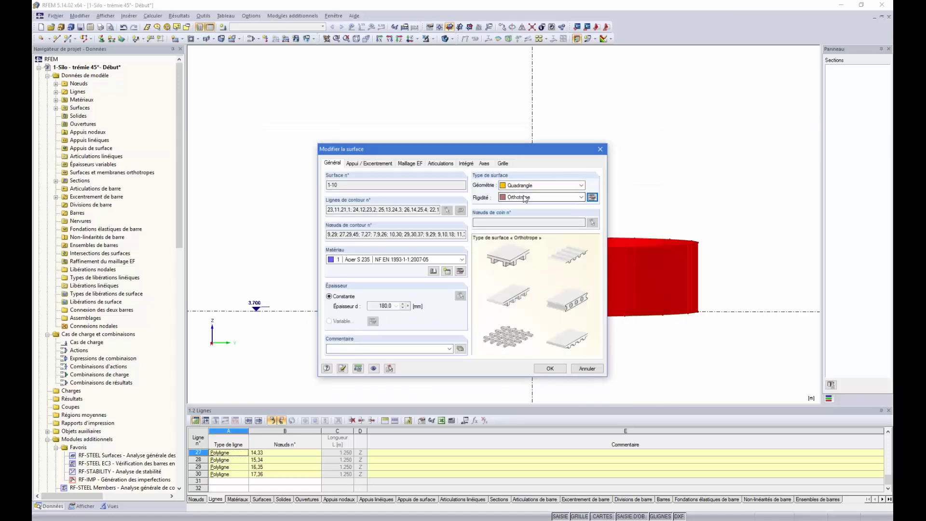
left_click(543, 199)
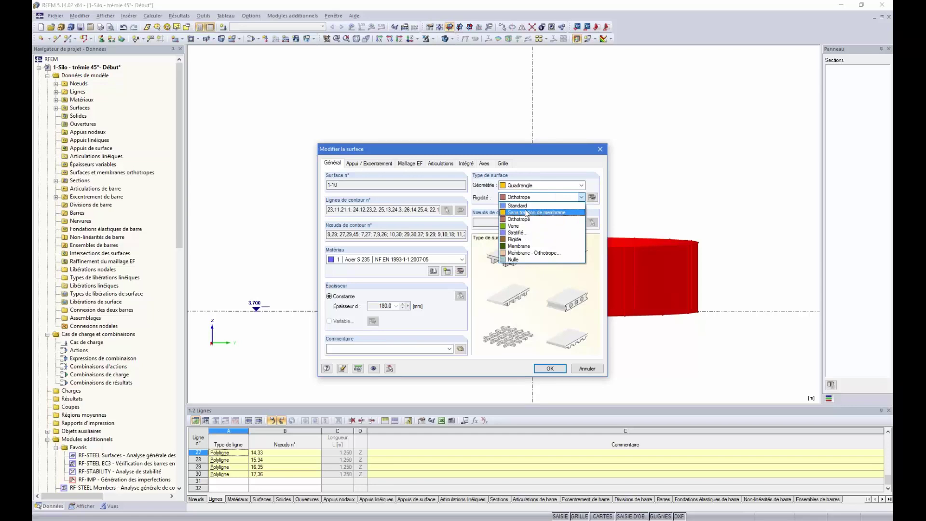
left_click(531, 203)
Assign the material Acier S 235 and a constant thickness of 5 mm to the ten wall surfaces
left_click(409, 261)
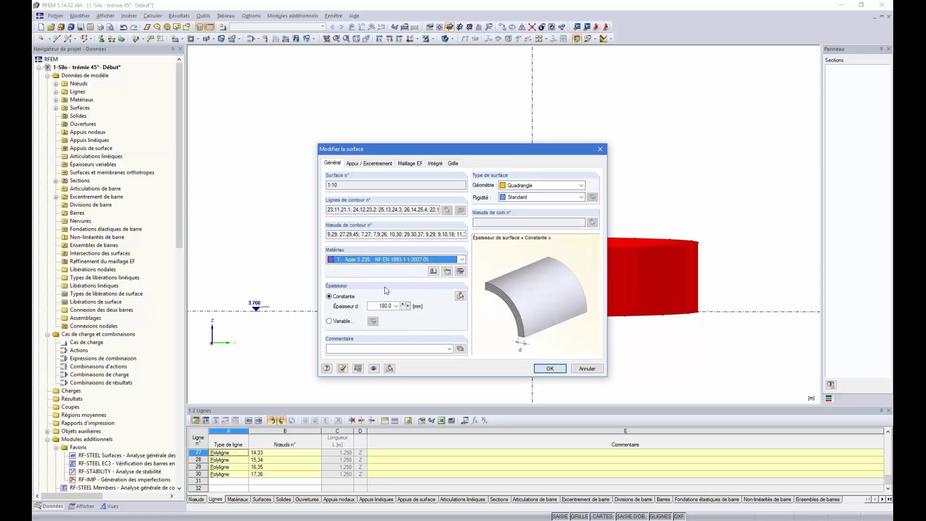
left_click(381, 306)
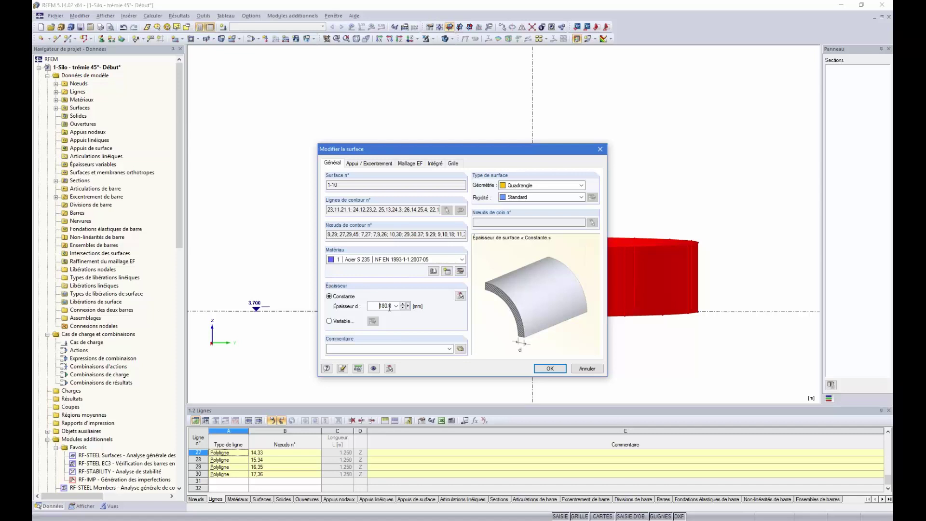
type("5")
left_click(550, 369)
Copy the entire ring once with dX 0, dY 0 and dZ 1.5 m, without creating connecting lines or surfaces
middle_click_drag(566, 166, 564, 234, "ctrl")
scroll(485, 261, "down", 3)
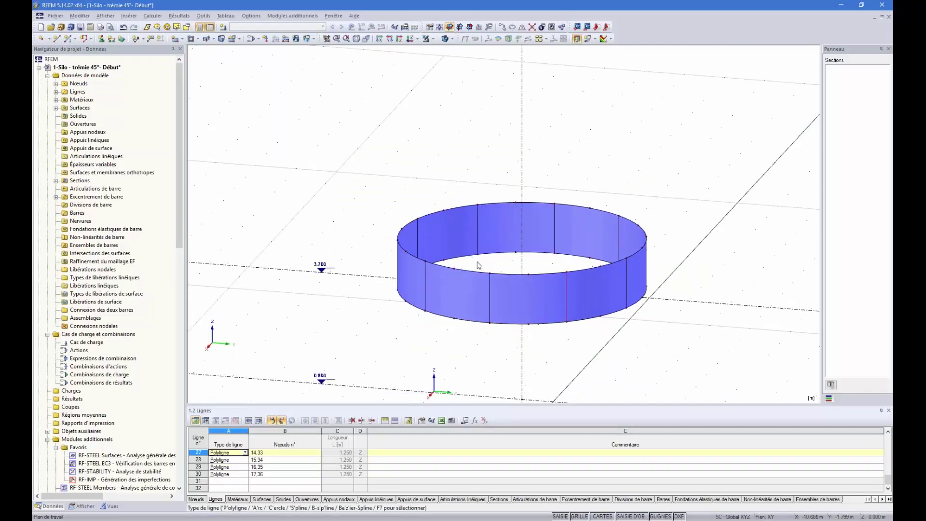
middle_click_drag(418, 364, 477, 339, "ctrl")
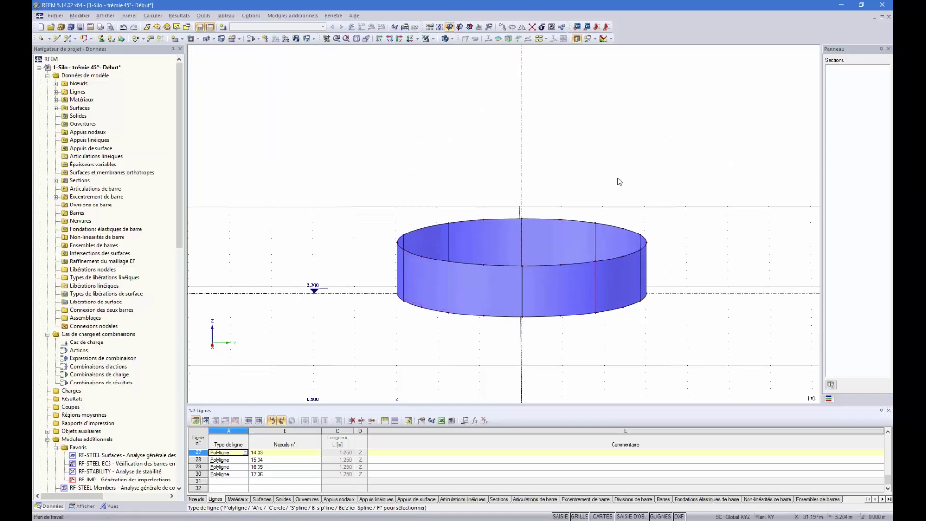
middle_click_drag(716, 296, 593, 318, "ctrl")
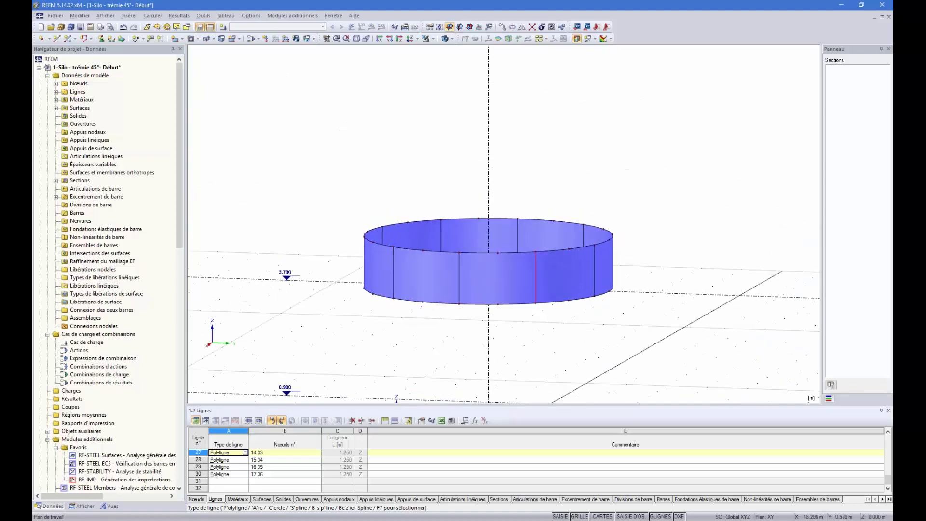
left_click_drag(648, 337, 355, 201)
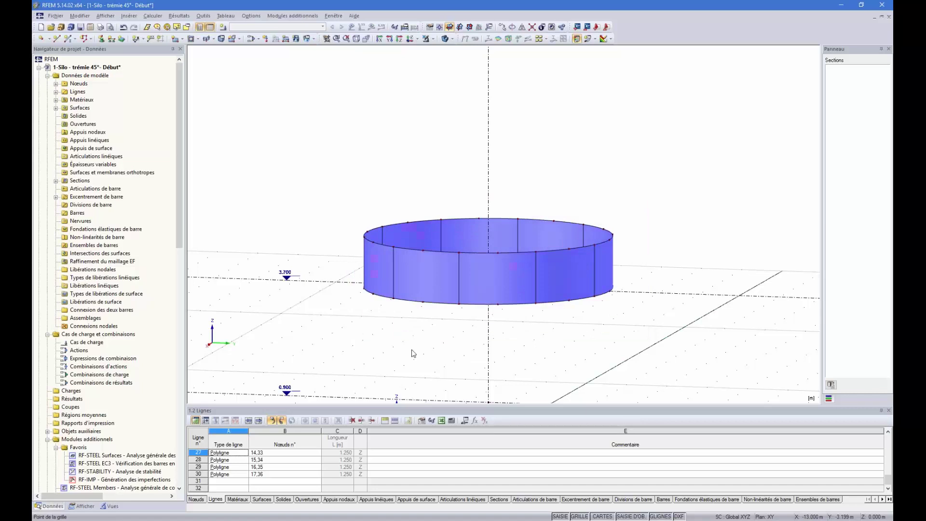
middle_click_drag(411, 353, 417, 344, "ctrl")
left_click_drag(650, 277, 320, 241)
left_click(502, 28)
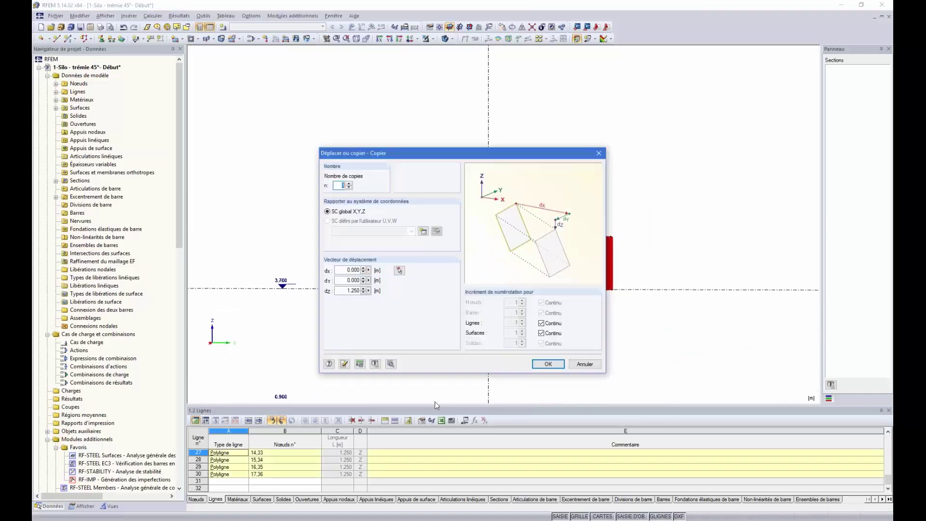
left_click_drag(343, 291, 384, 295)
left_click(391, 363)
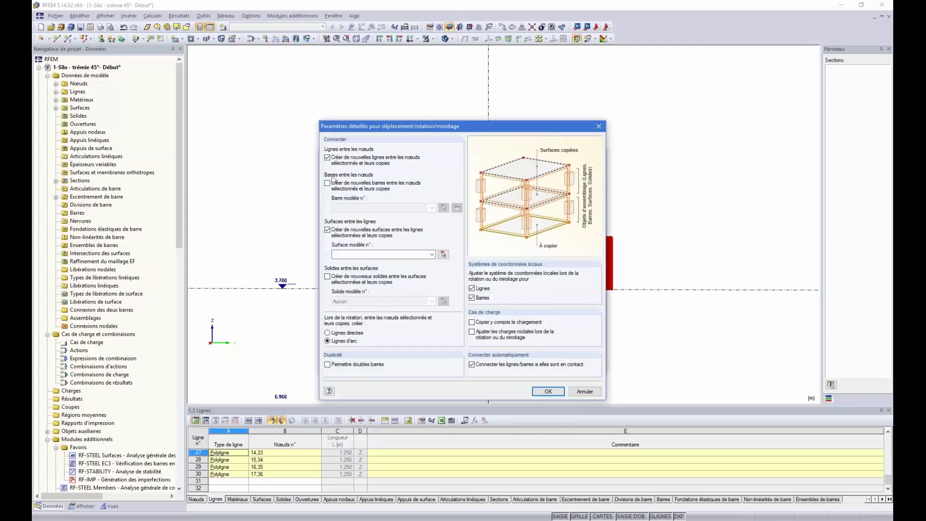
left_click(548, 391)
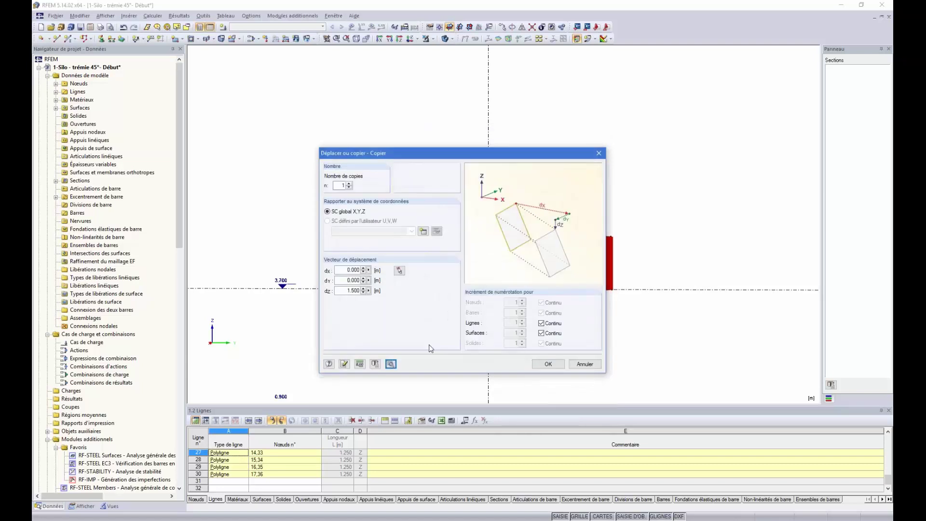
left_click(548, 364)
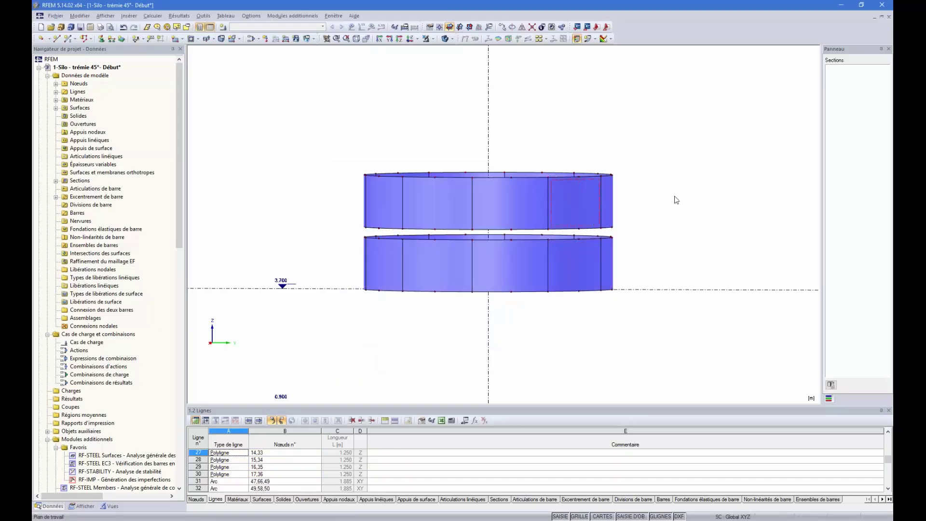
middle_click_drag(696, 242, 650, 229, "ctrl")
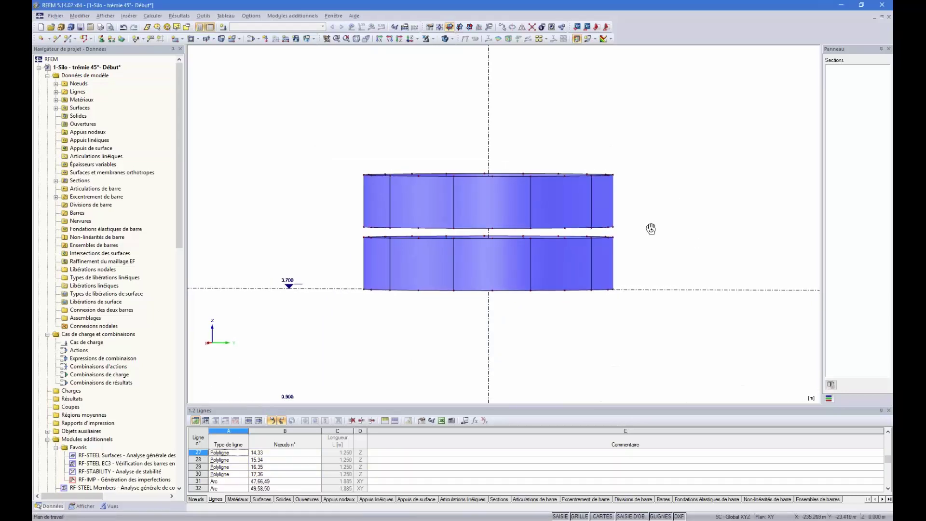
left_click_drag(658, 207, 663, 240)
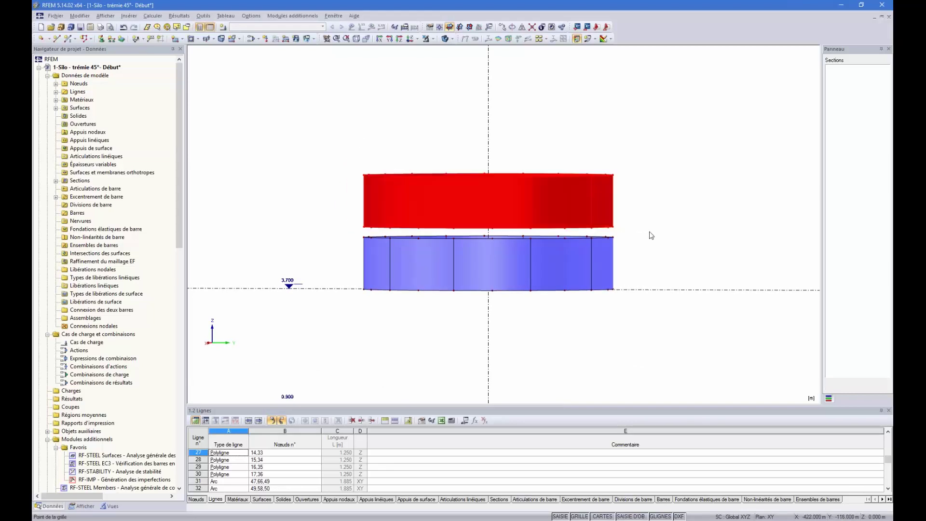
left_click(502, 27)
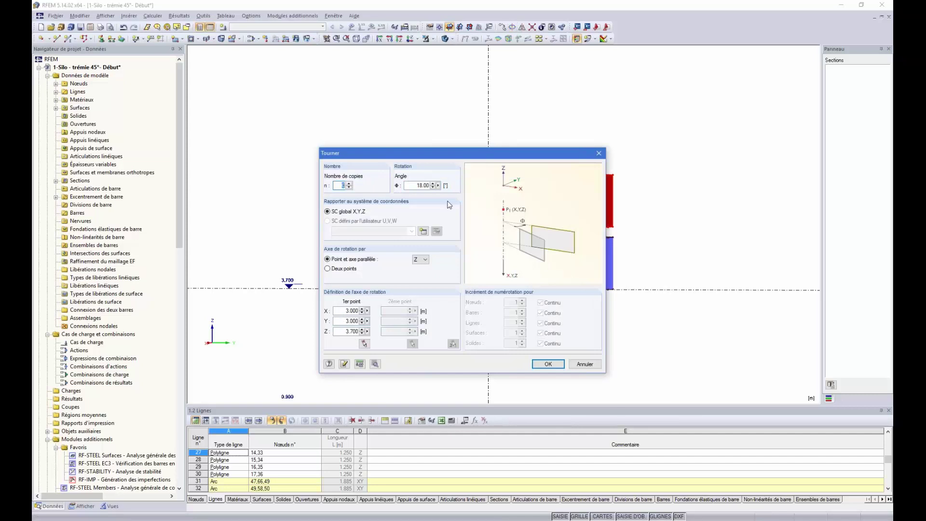
left_click_drag(449, 154, 451, 343)
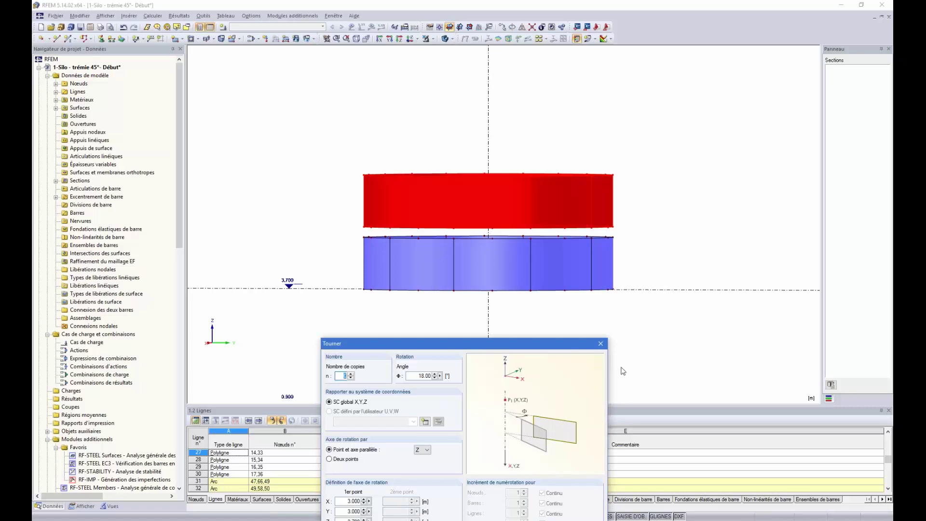
left_click(600, 344)
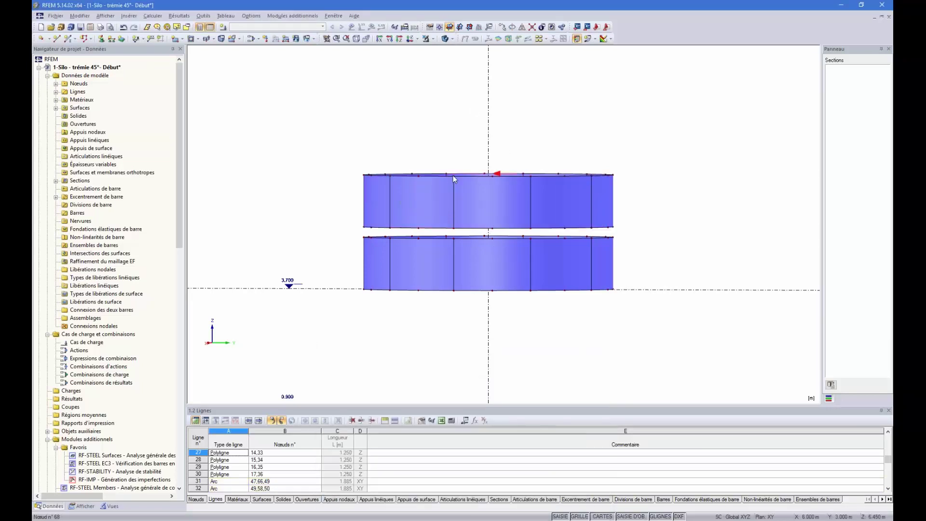
Select the whole upper ring and set up its rotation by 18° about a Z-parallel axis with zero copies
middle_click_drag(453, 187, 445, 244, "ctrl")
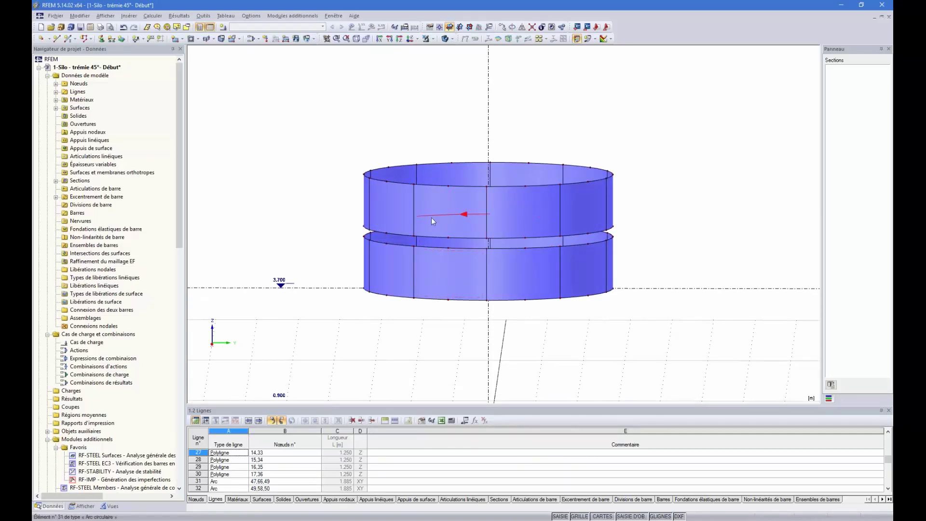
middle_click_drag(385, 182, 455, 157, "ctrl")
middle_click_drag(444, 216, 321, 223, "ctrl")
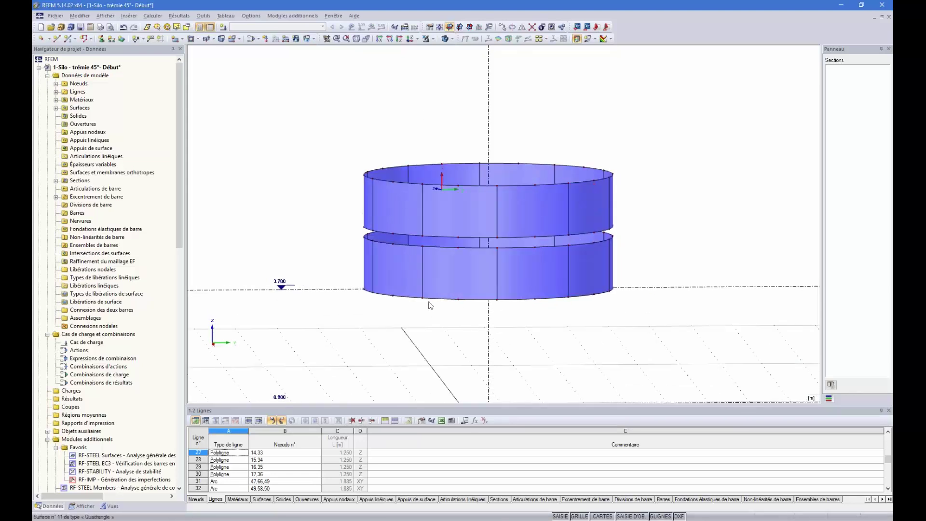
middle_click_drag(679, 310, 677, 291, "ctrl")
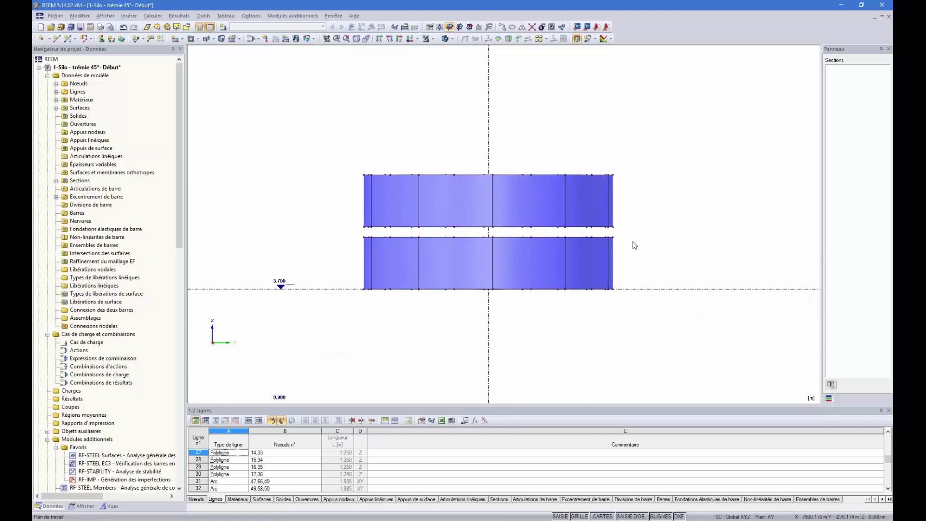
scroll(635, 206, "up", 3)
left_click_drag(627, 239, 269, 166)
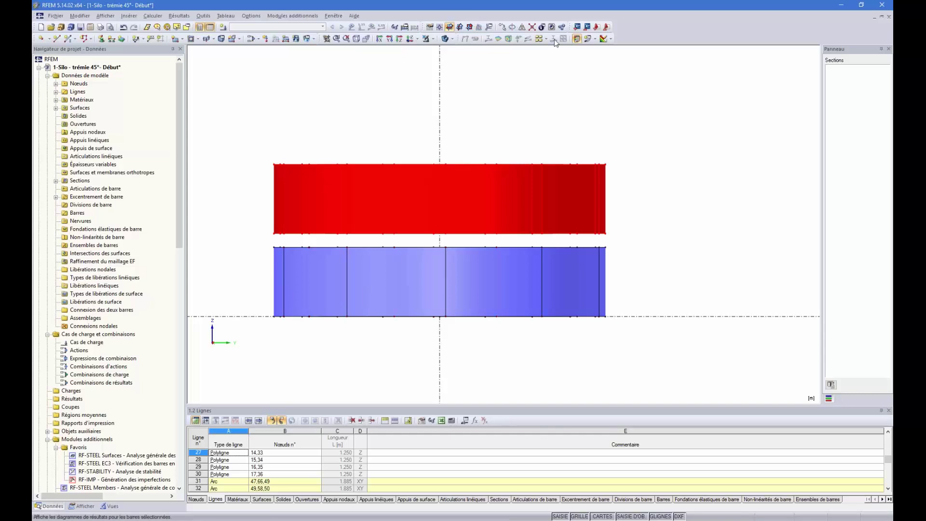
left_click(512, 27)
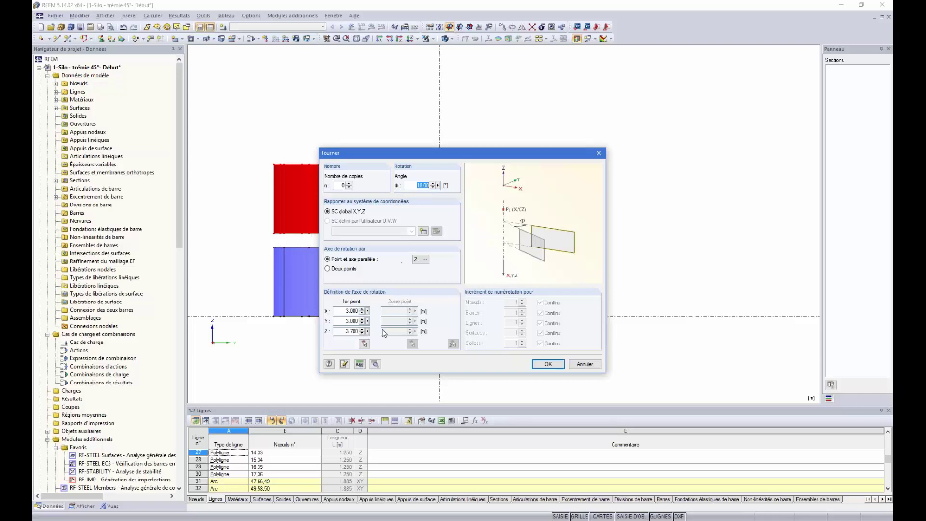
left_click(364, 343)
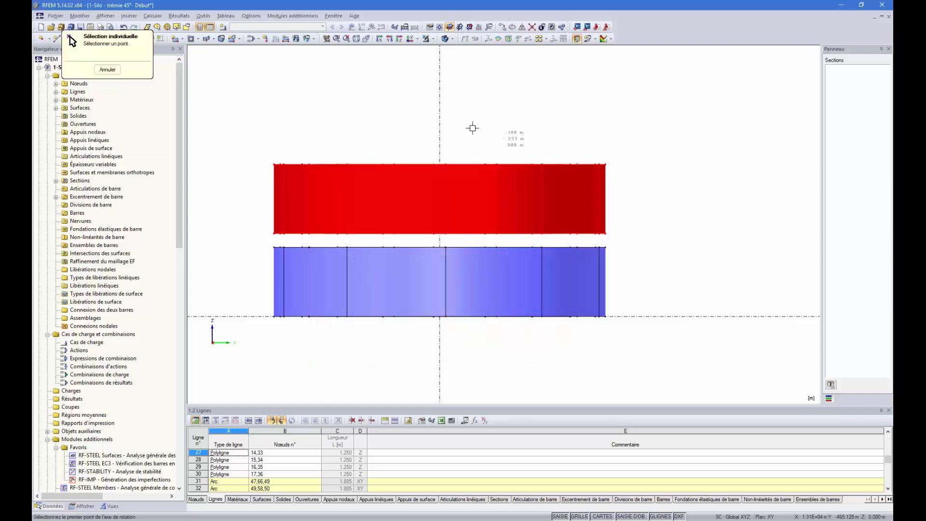
Use the silo's centre point at ground level (3, 3, 0 m) as the rotation axis point and carry out the rotation
scroll(468, 135, "down", 2)
middle_click_drag(501, 103, 500, 123, "ctrl")
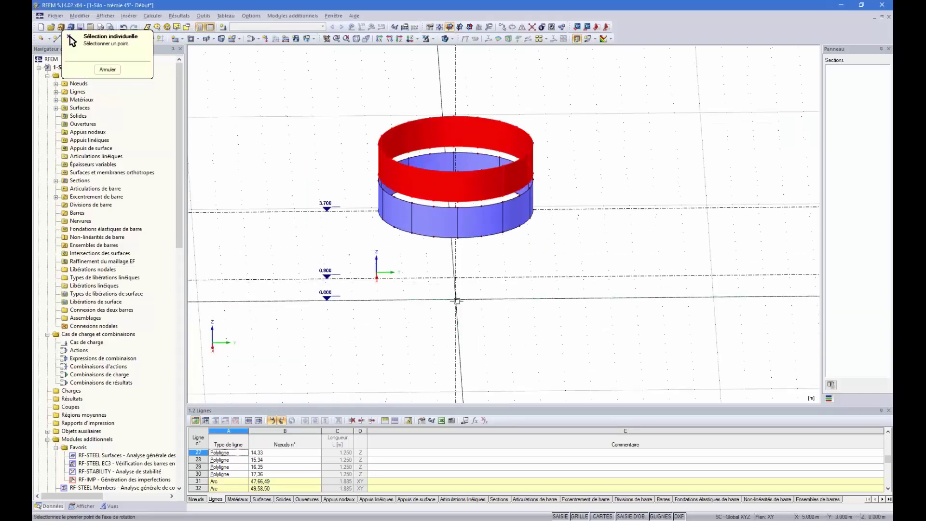
middle_click_drag(456, 301, 475, 322, "ctrl")
left_click(455, 297)
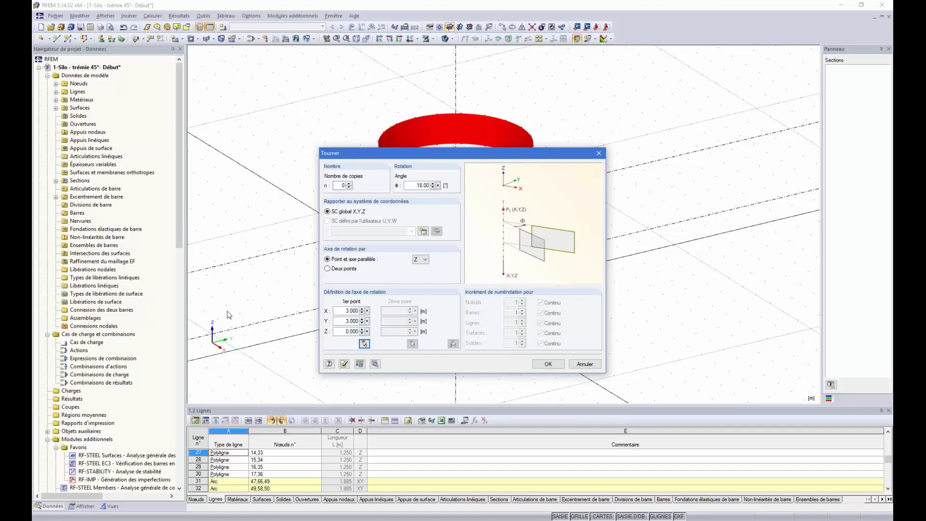
left_click(550, 366)
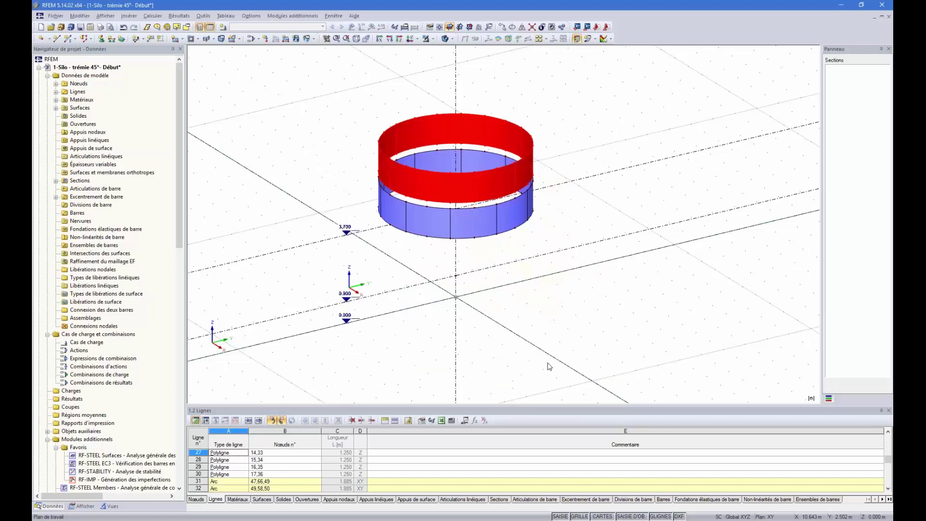
scroll(477, 206, "up", 6)
scroll(440, 214, "down", 5)
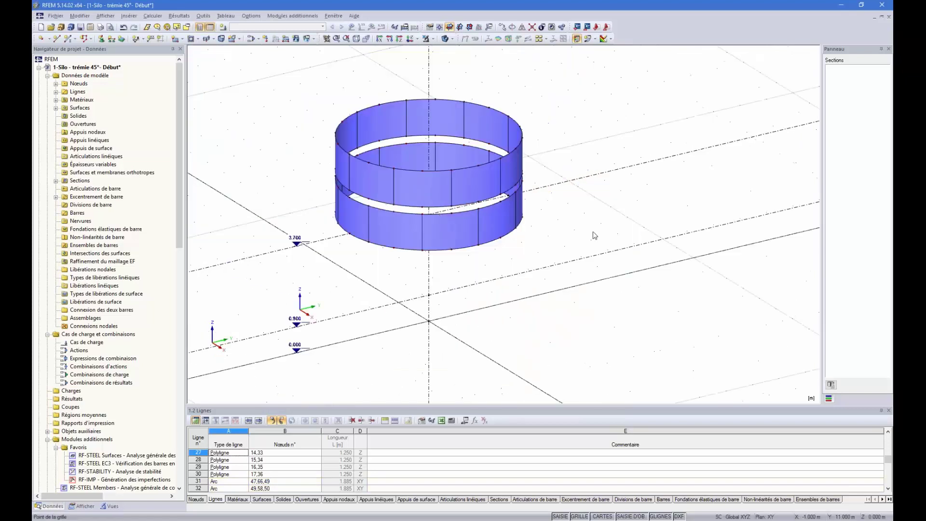
Select the entire upper ring and move it down so its lower edge nodes meet the lower ring's upper edge
middle_click_drag(592, 235, 510, 176, "ctrl")
middle_click_drag(527, 114, 517, 79, "ctrl")
left_click_drag(293, 111, 565, 193)
scroll(406, 125, "up", 2)
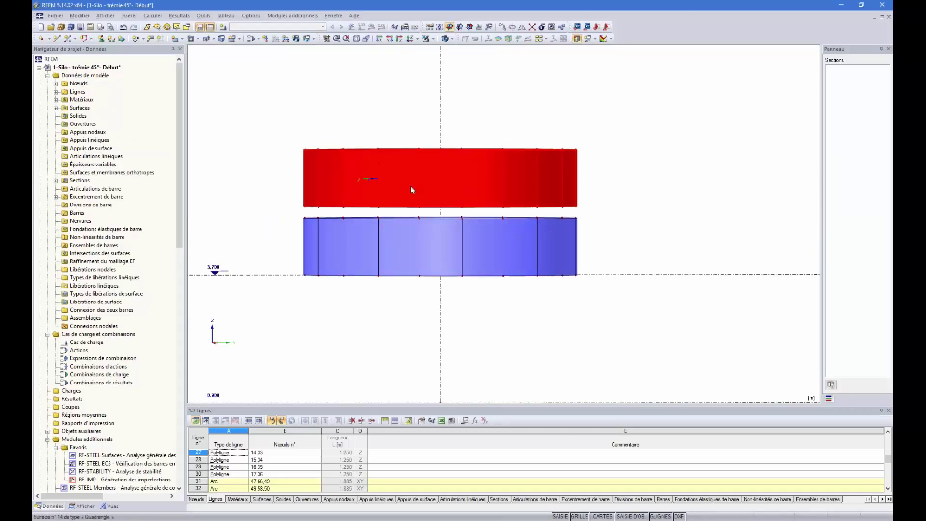
middle_click_drag(410, 186, 428, 131, "ctrl")
scroll(423, 225, "up", 5)
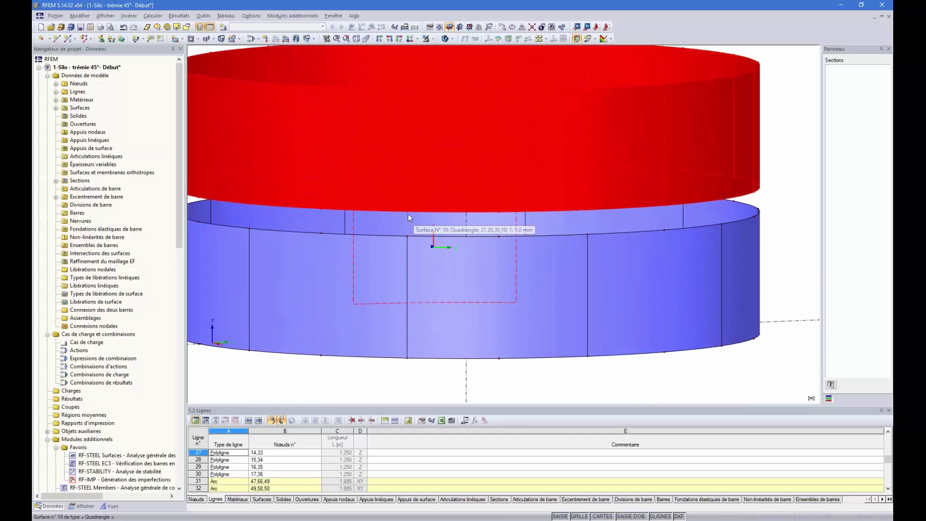
left_click_drag(406, 212, 407, 237)
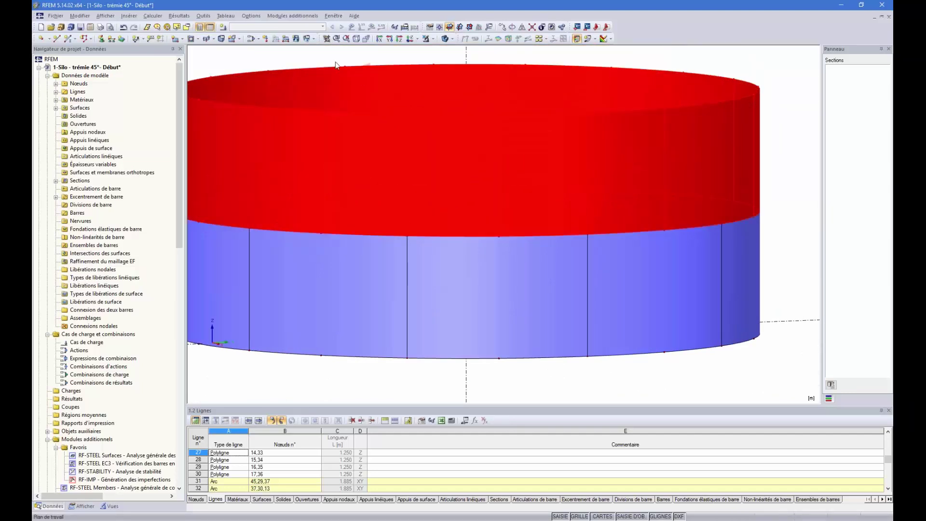
key("Escape")
Copy both rings upward four times with dZ 2.5 m, picking the displacement vector from a lower edge node to the upper edge
scroll(346, 78, "down", 2)
scroll(346, 78, "down", 5)
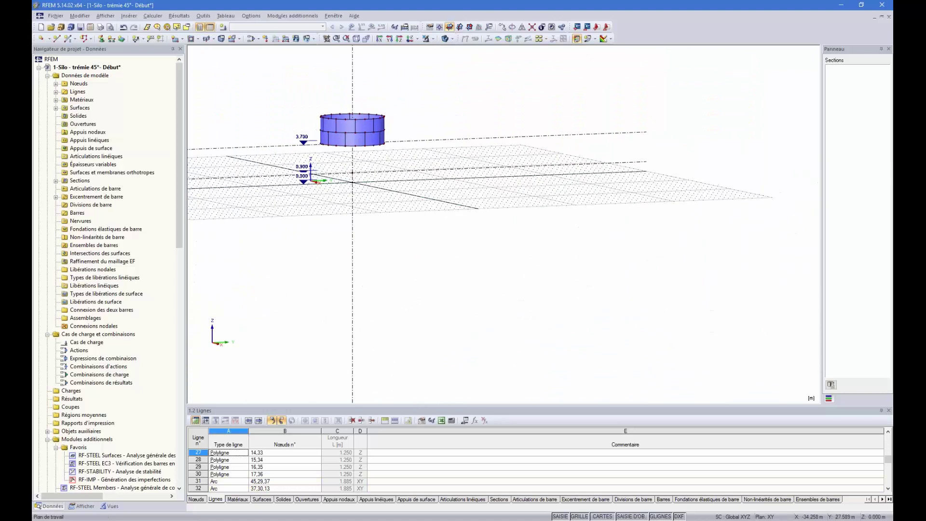
scroll(321, 116, "up", 5)
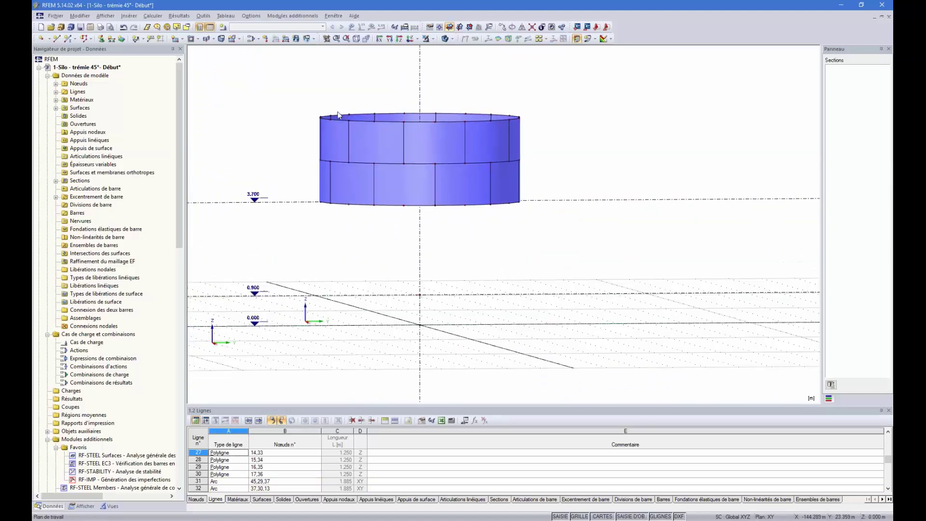
middle_click_drag(567, 190, 545, 193, "ctrl")
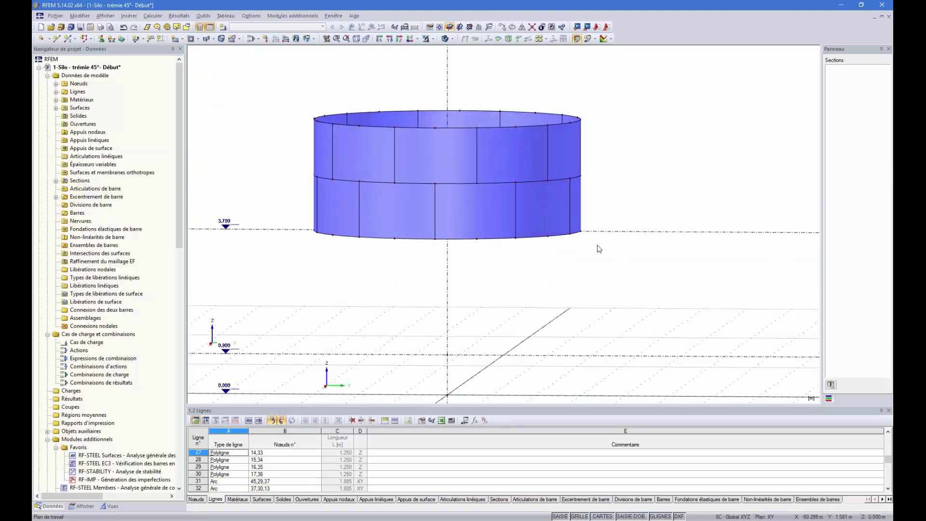
middle_click_drag(597, 245, 606, 204, "ctrl")
left_click_drag(606, 203, 292, 155)
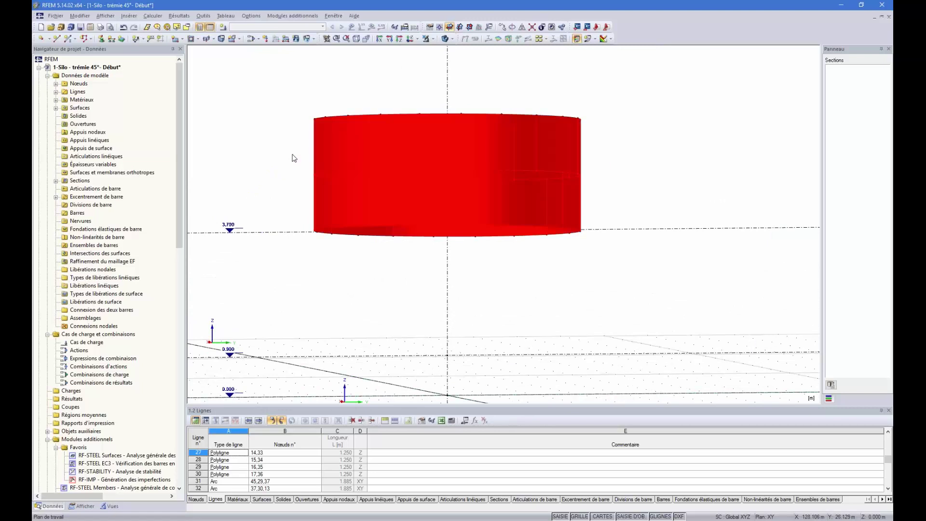
middle_click_drag(292, 155, 296, 172, "ctrl")
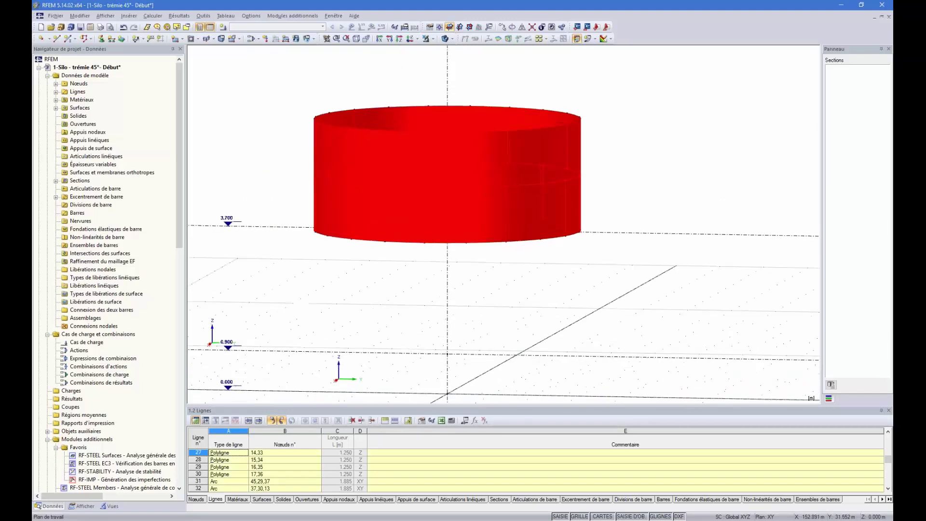
left_click(502, 28)
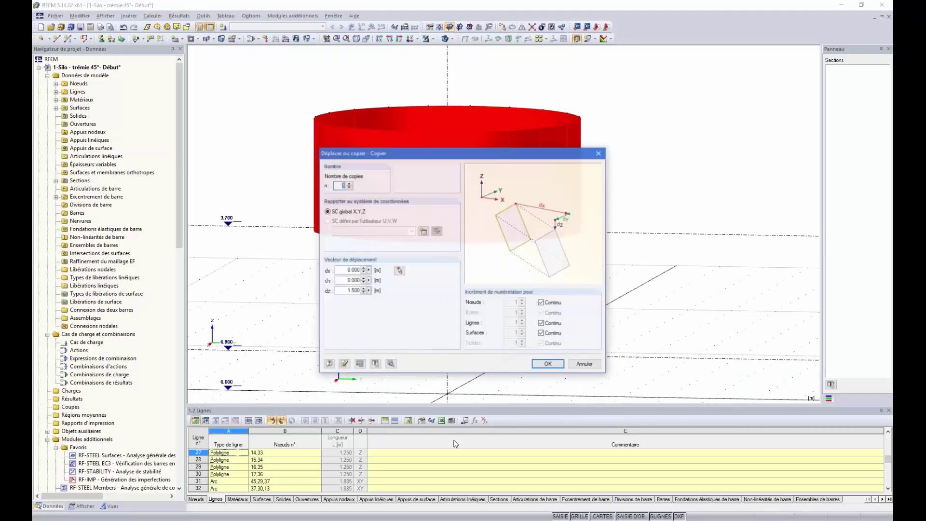
left_click(398, 270)
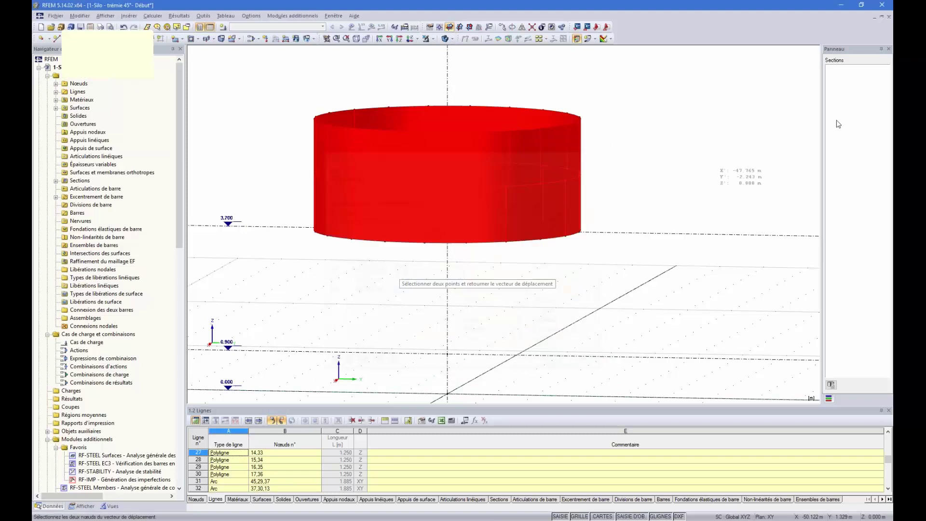
scroll(640, 217, "down", 3)
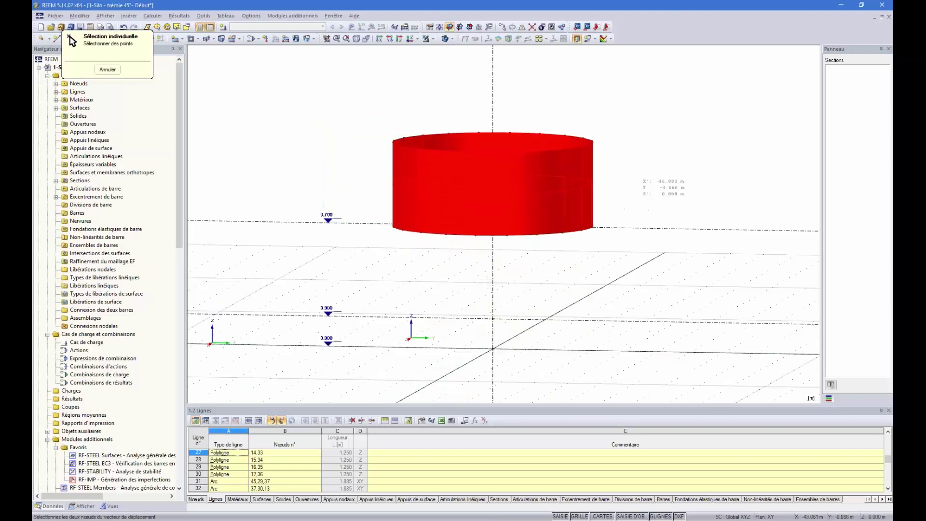
left_click(579, 234)
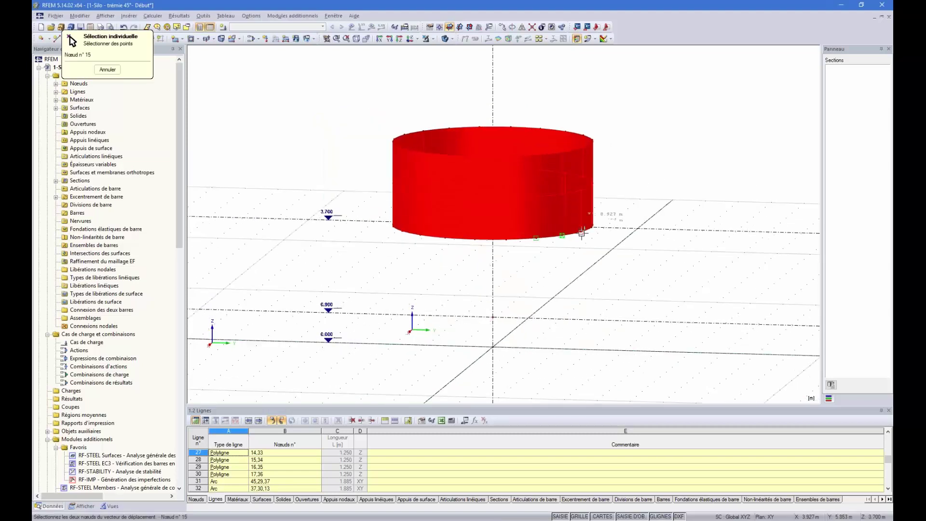
left_click(582, 150)
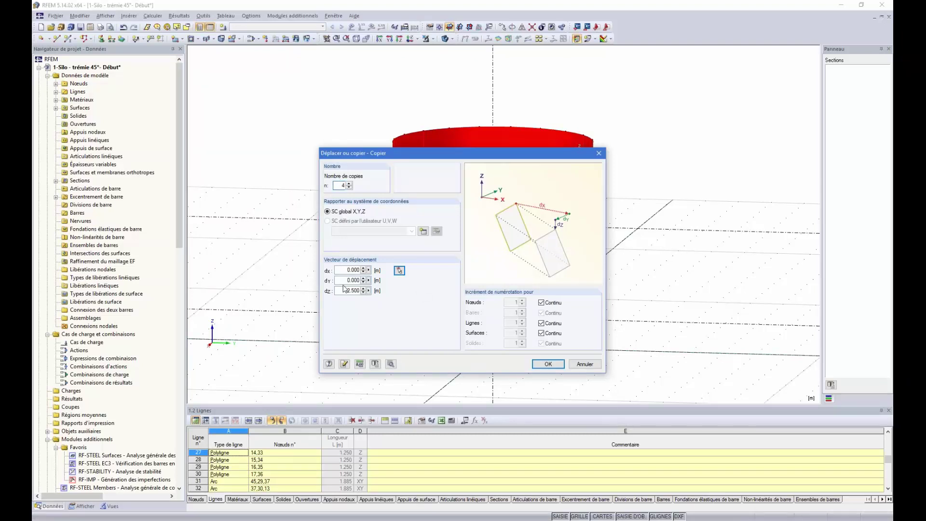
left_click(548, 364)
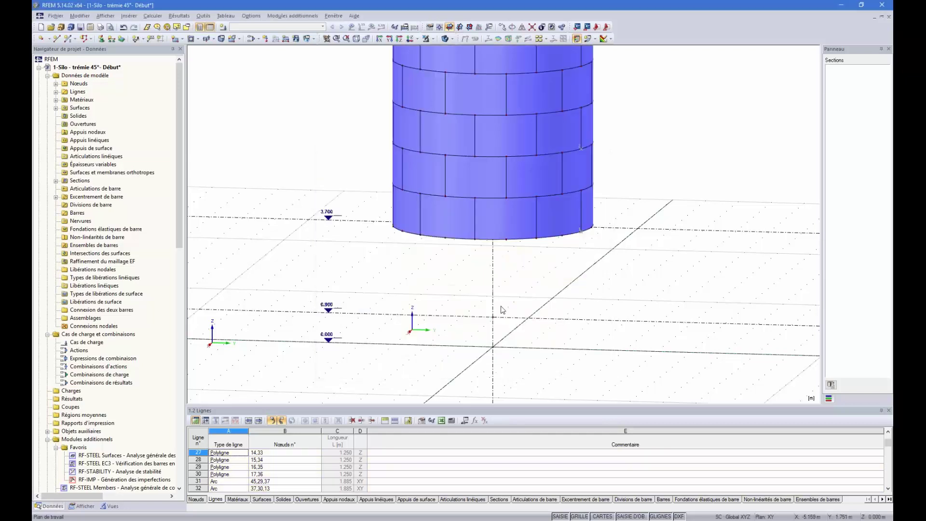
Examine the stacked rings and check the joint between the two lowest ones for overlapping lines
scroll(551, 368, "down", 3)
middle_click_drag(611, 150, 622, 86, "ctrl")
middle_click_drag(432, 96, 520, 99, "ctrl")
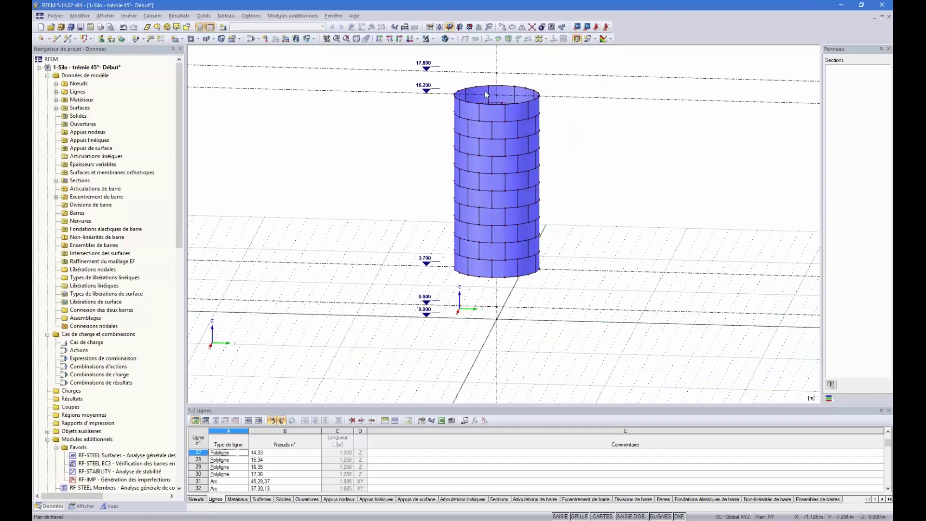
scroll(509, 102, "up", 3)
scroll(509, 101, "down", 5)
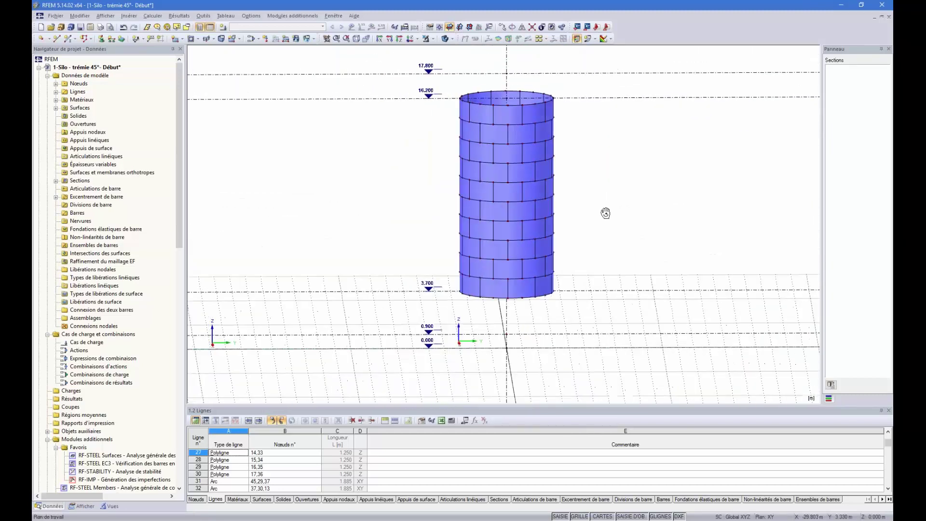
scroll(486, 296, "up", 2)
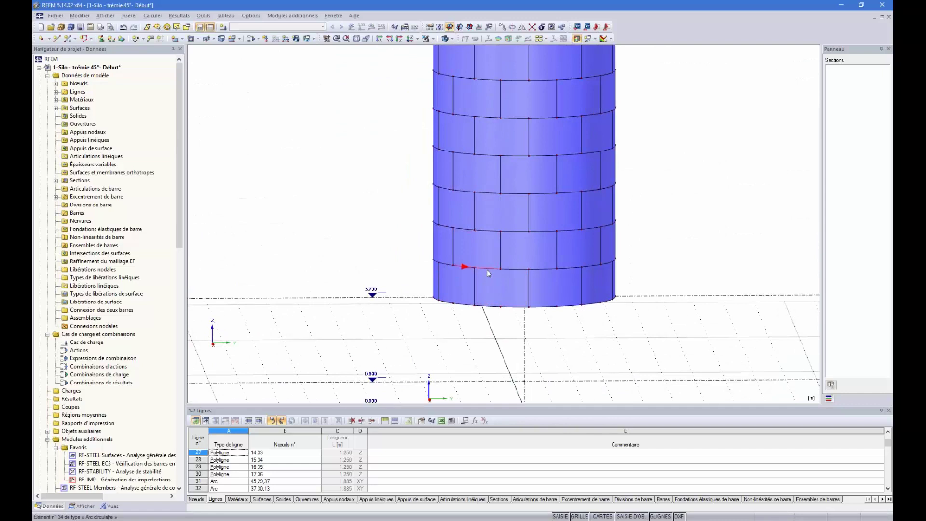
left_click(486, 270)
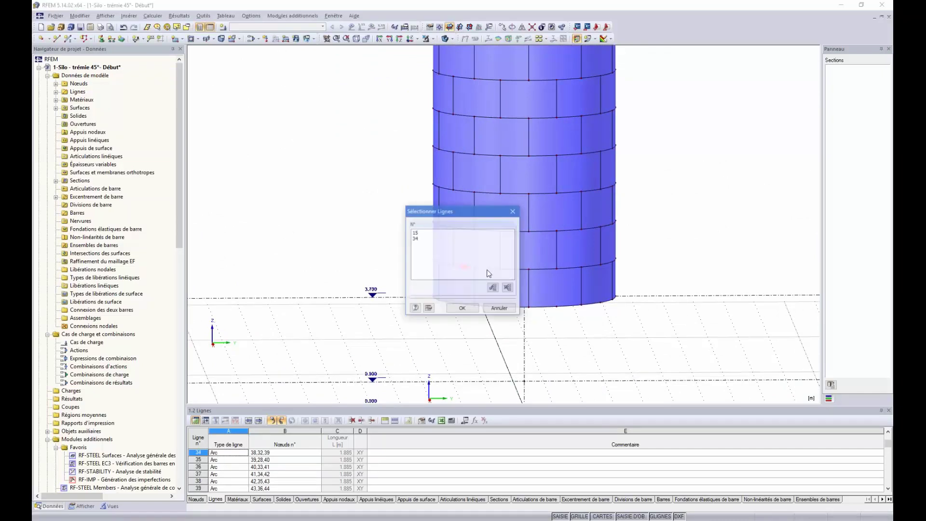
left_click(512, 212)
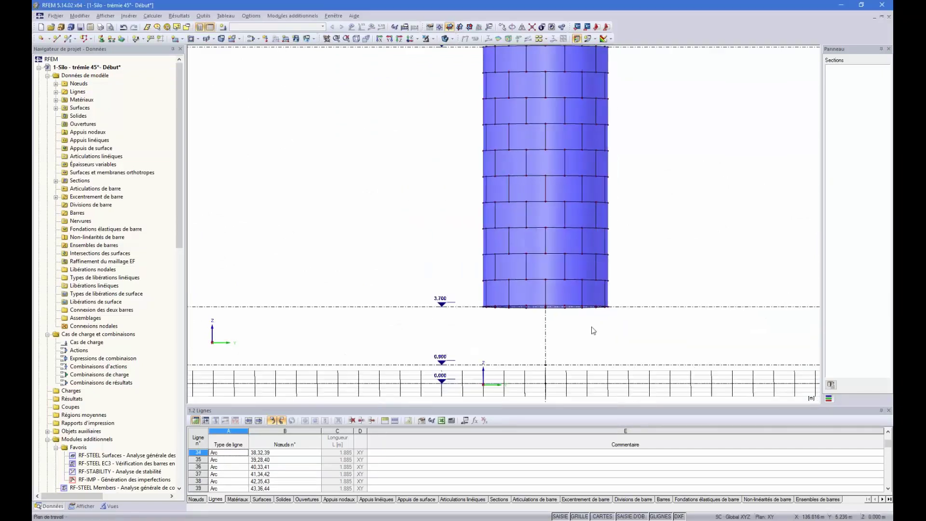
Connect the overlapping lines across the whole cylindrical wall using a window selection
scroll(593, 330, "down", 1)
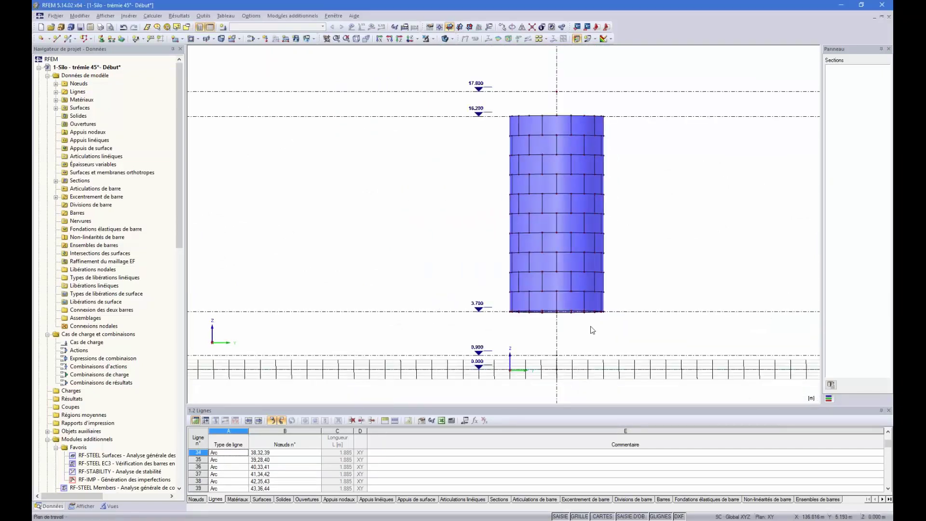
left_click(537, 27)
left_click_drag(621, 304, 488, 134)
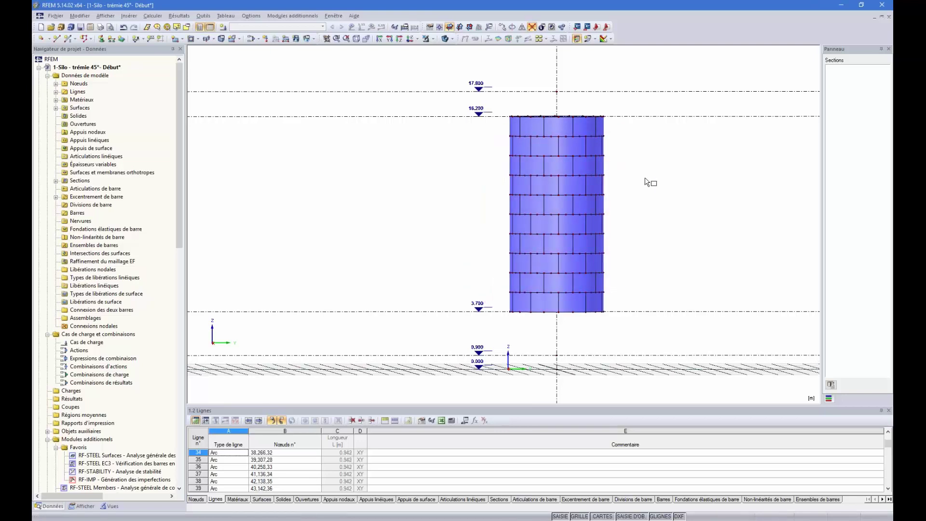
Check individual arc lines at the lower ring joints, then inspect the whole wall from different angles
middle_click_drag(724, 225, 718, 252, "ctrl")
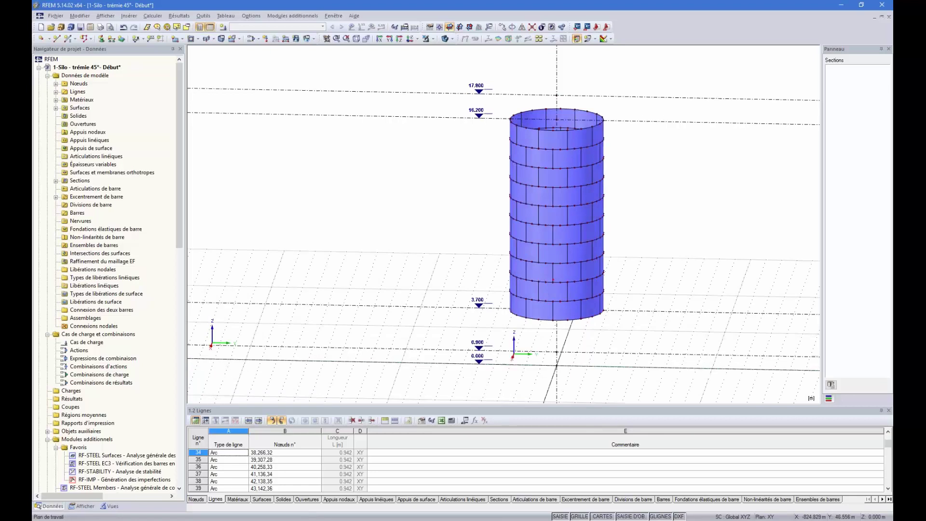
scroll(549, 300, "up", 3)
left_click(549, 300)
left_click(520, 299)
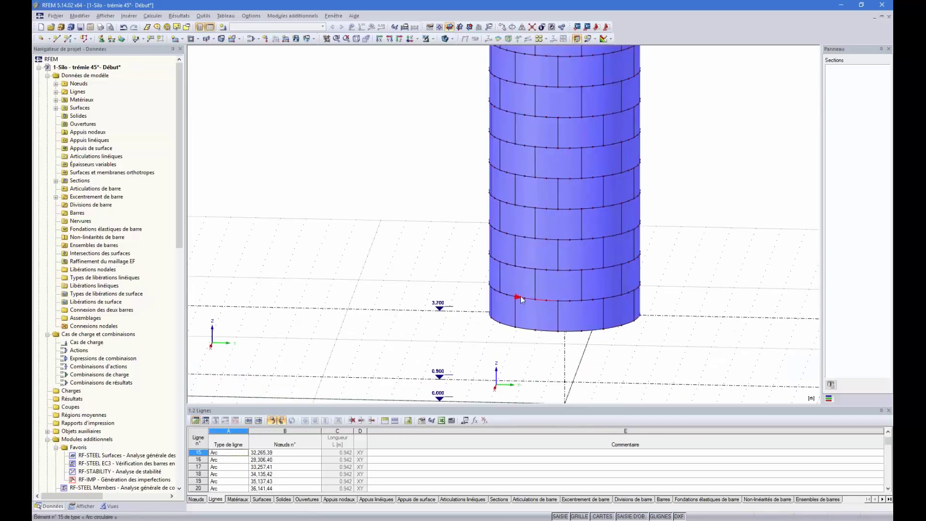
left_click(517, 268)
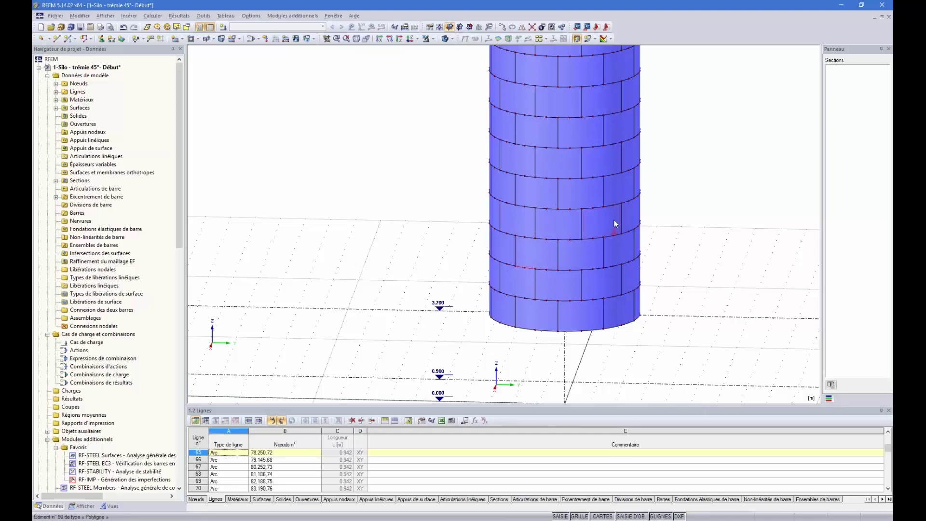
scroll(613, 223, "down", 3)
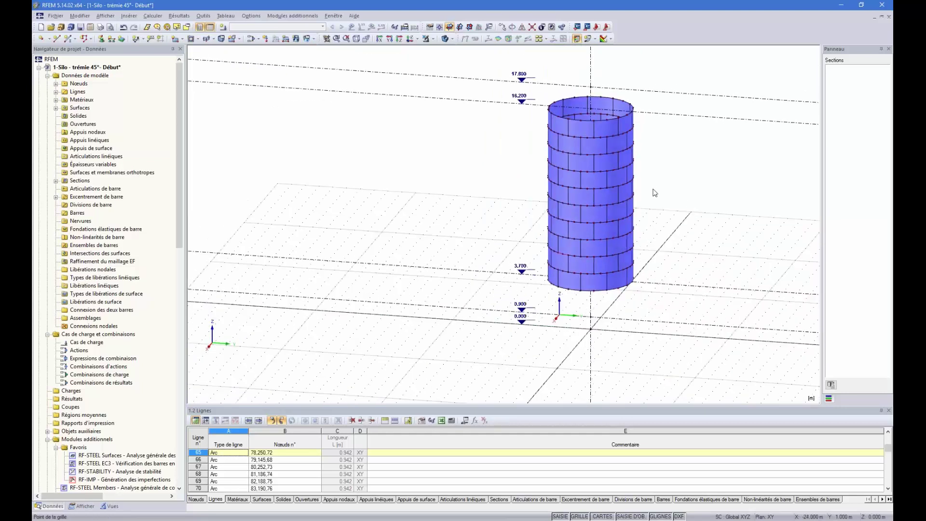
scroll(654, 189, "down", 2)
scroll(676, 135, "up", 7)
scroll(581, 170, "down", 3)
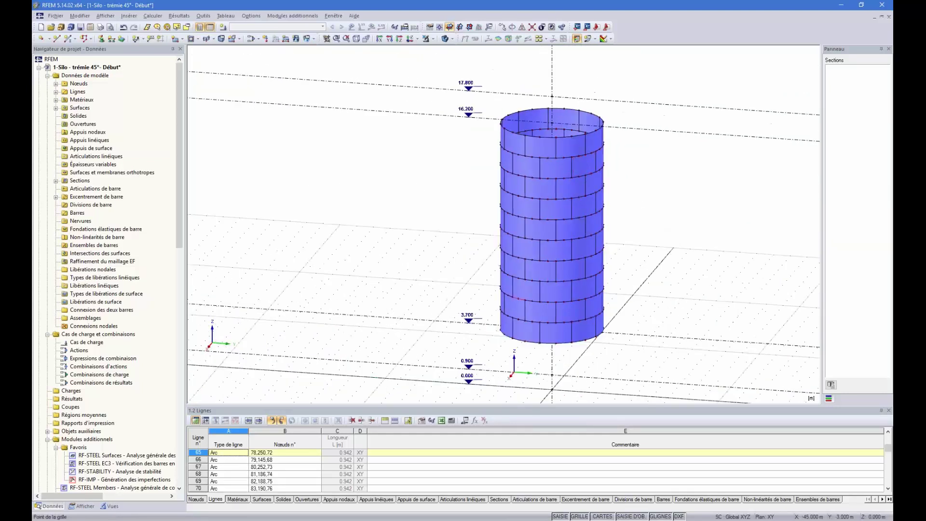
middle_click_drag(660, 175, 628, 236, "ctrl")
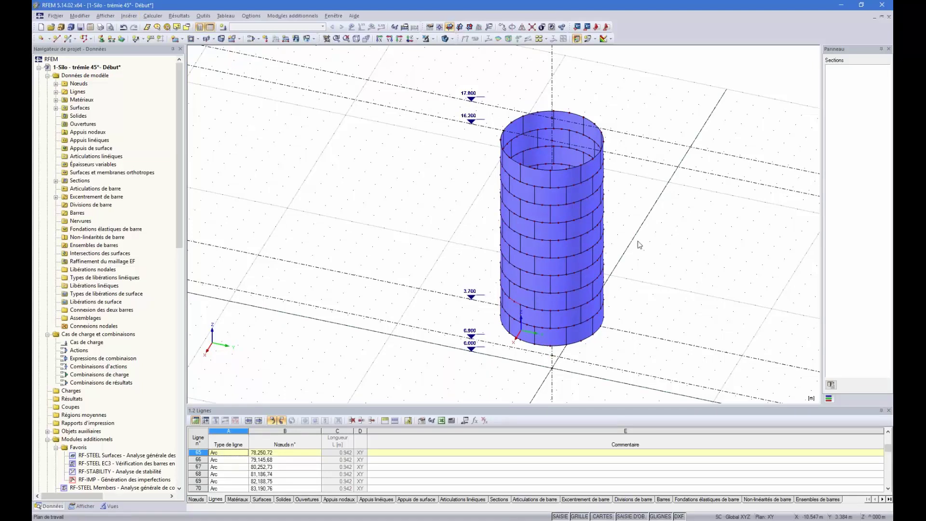
middle_click_drag(638, 244, 682, 241, "ctrl")
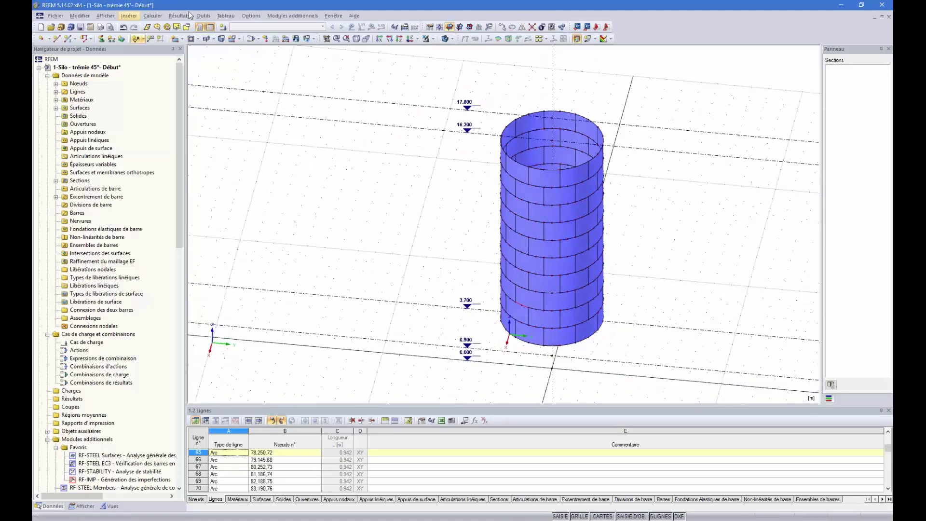
Review the cross-sections available for a new member on the selected arc, leaving without creating the member
left_click(69, 39)
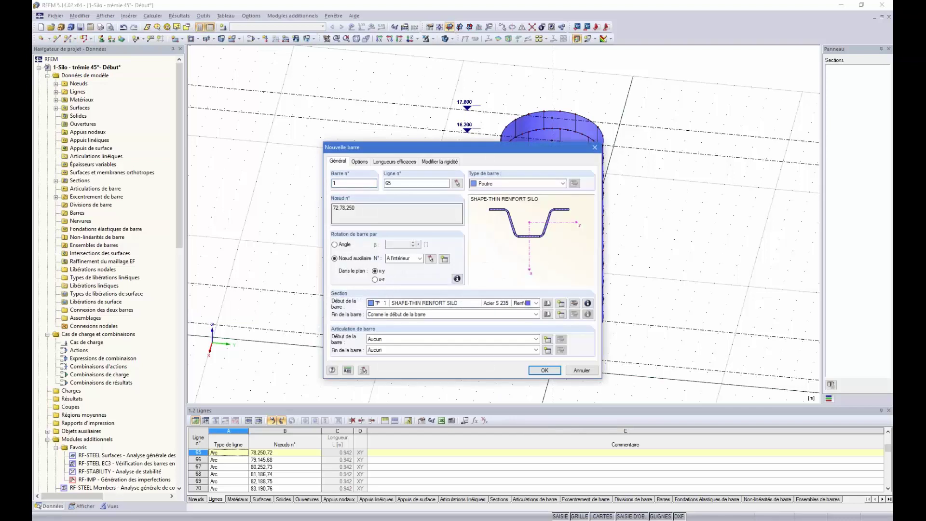
left_click(514, 305)
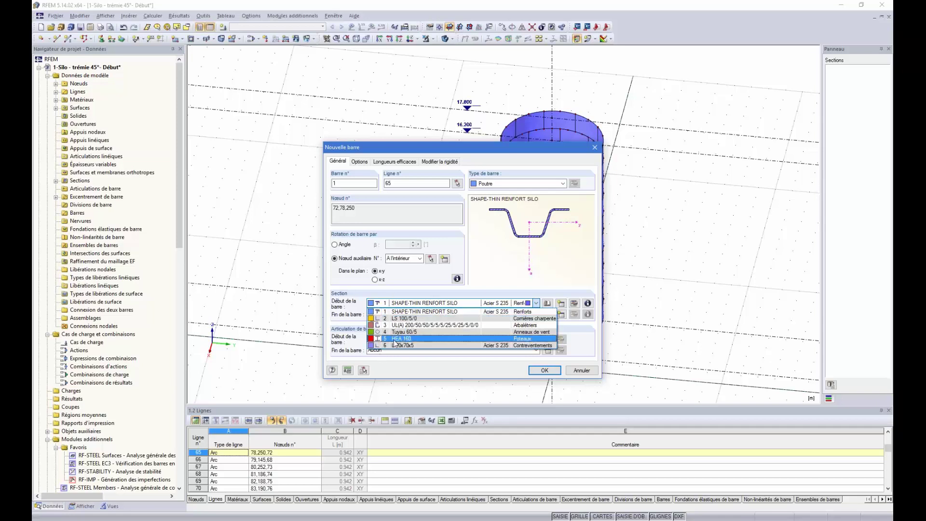
left_click(593, 149)
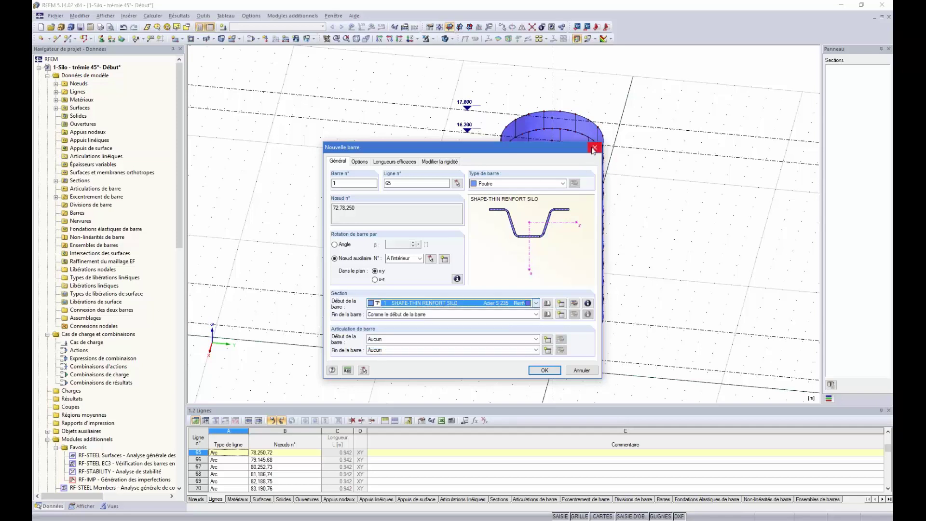
left_click(595, 149)
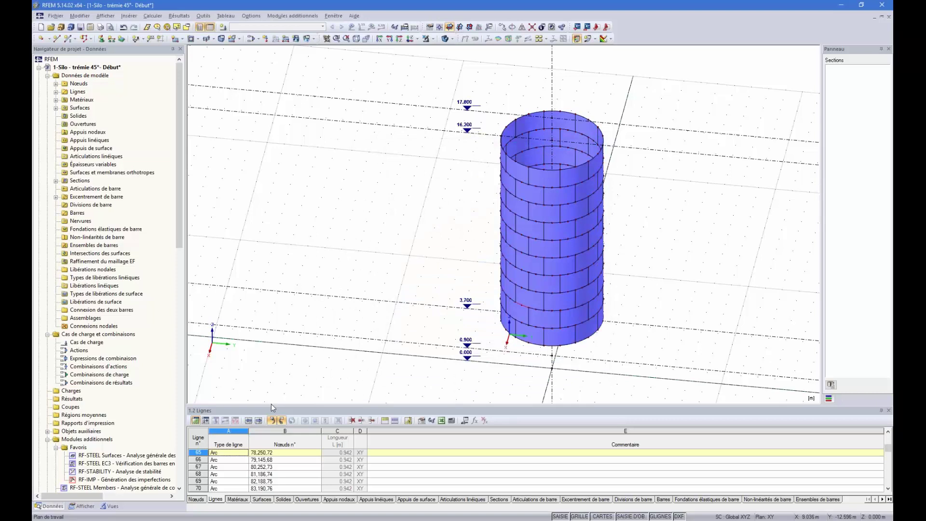
Enlarge the data table area and review the material and surface data, finishing on the list of cross-sections
left_click_drag(269, 385, 271, 344)
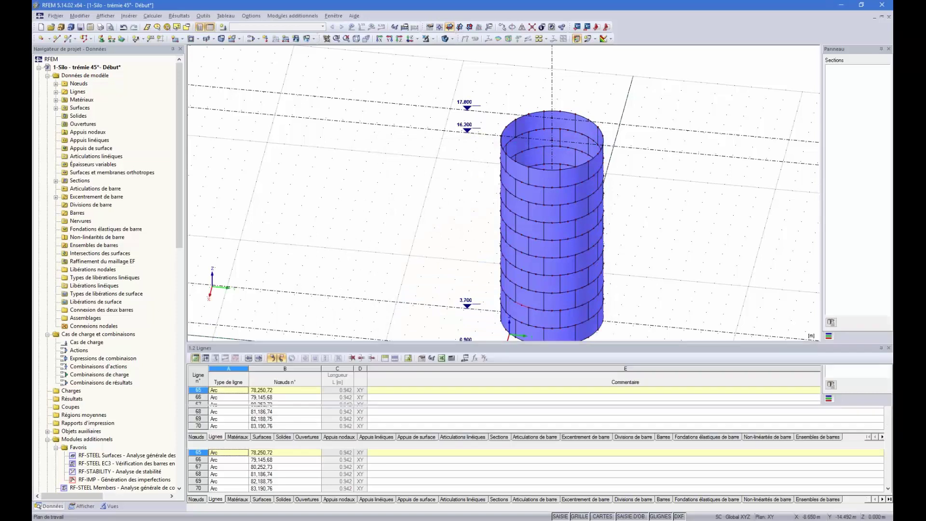
left_click(197, 499)
left_click(216, 500)
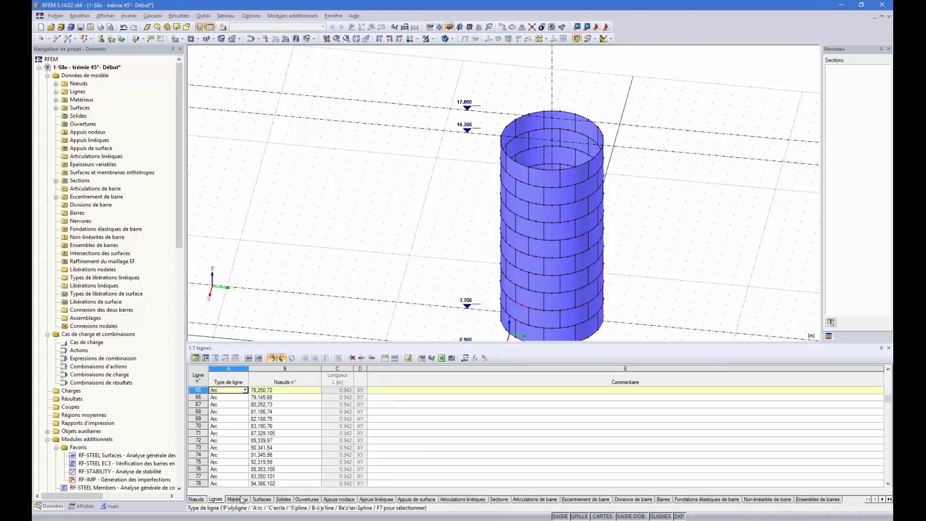
left_click(238, 499)
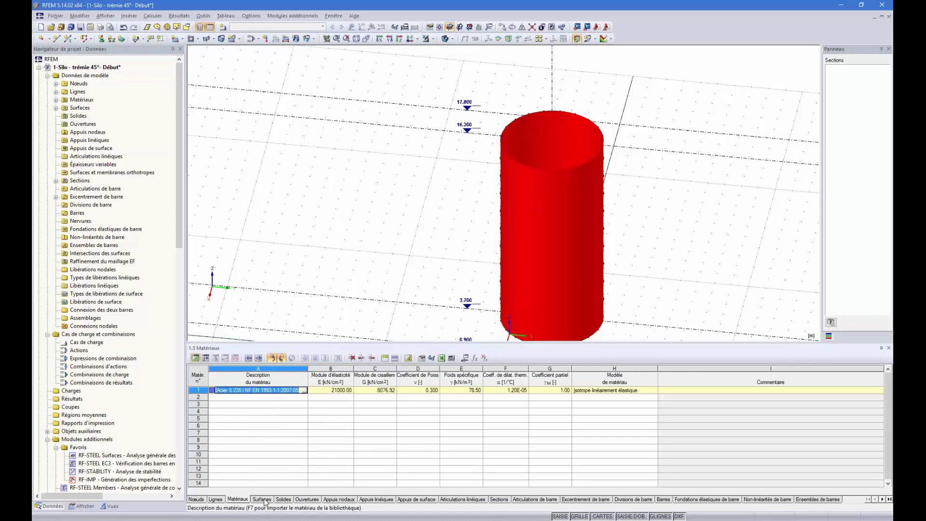
left_click(262, 500)
left_click(499, 499)
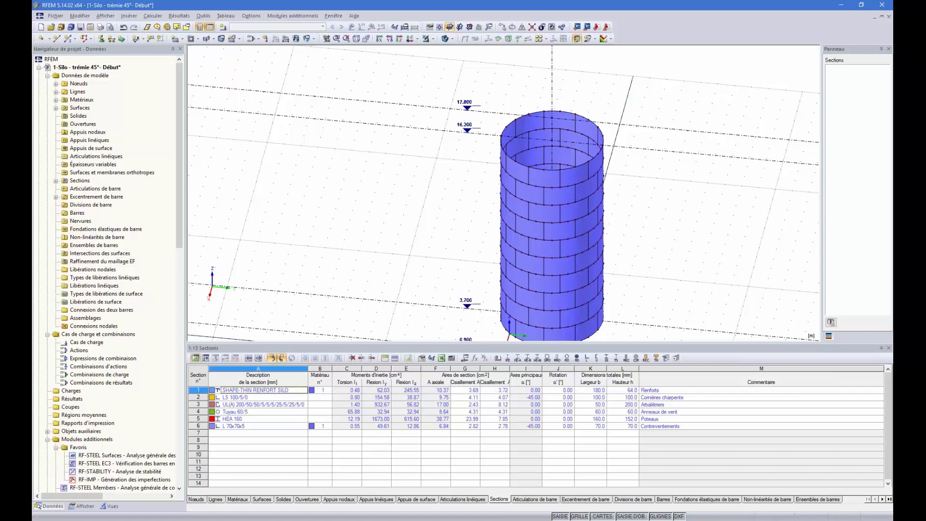
Create a vertical beam member with the SHAPE-THIN RENFORT SILO section on the wall, from the node at height 16.200 m down to 3.700 m
scroll(359, 256, "down", 2)
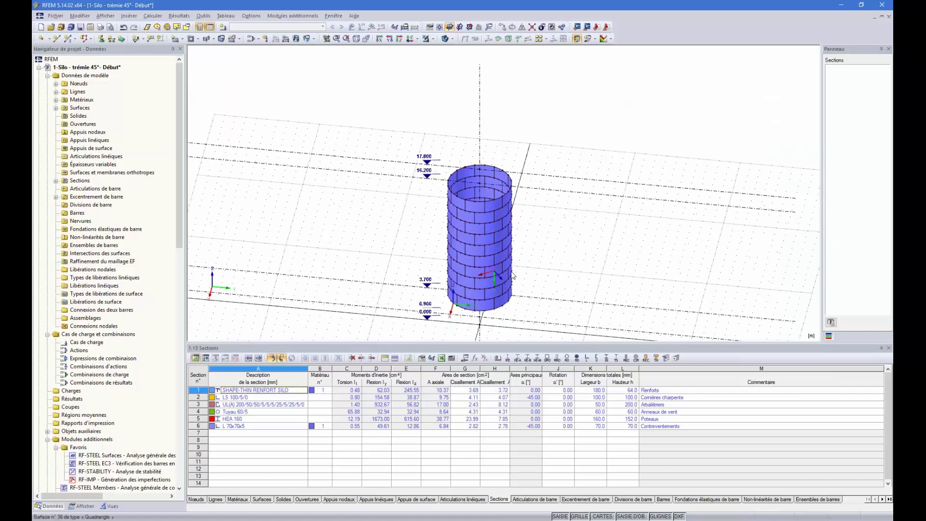
middle_click_drag(487, 275, 544, 256, "ctrl")
scroll(540, 211, "down", 3)
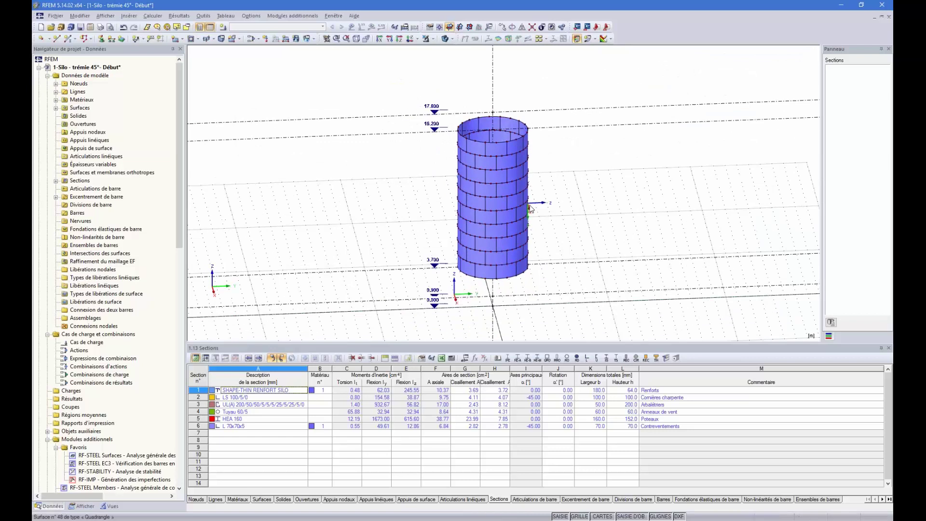
scroll(504, 146, "up", 3)
scroll(544, 298, "down", 2)
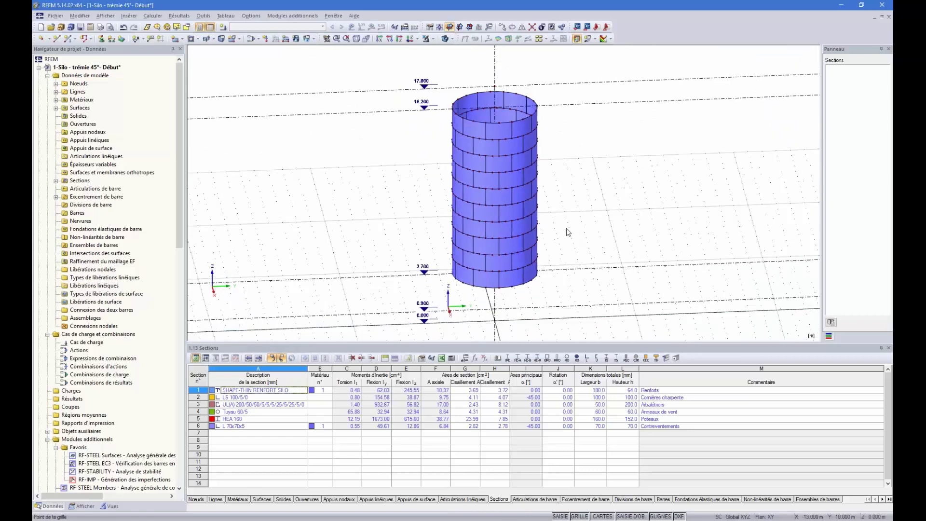
scroll(553, 172, "up", 4)
middle_click_drag(604, 233, 567, 241, "ctrl")
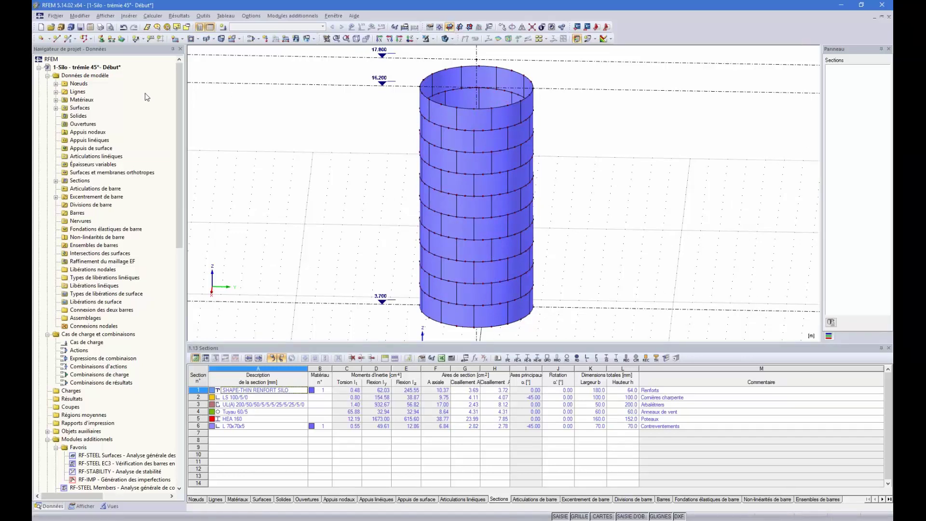
left_click(69, 39)
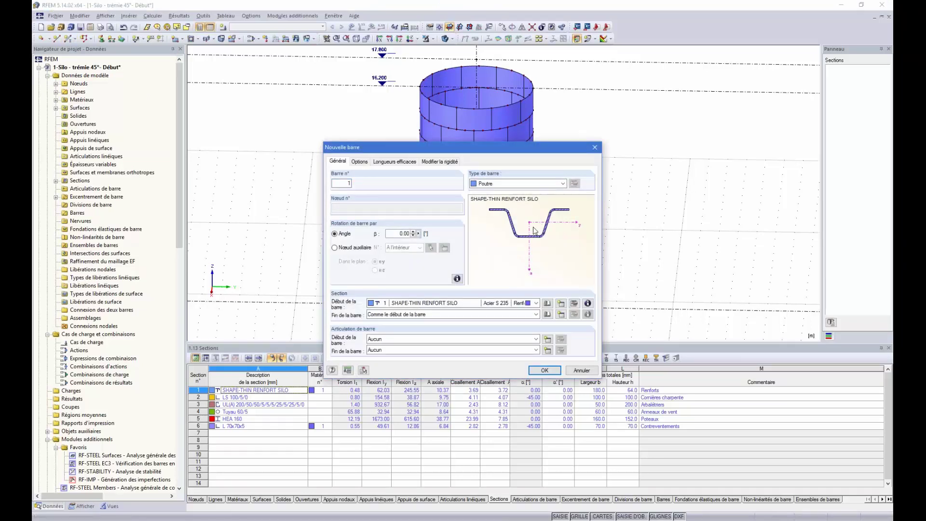
left_click(544, 370)
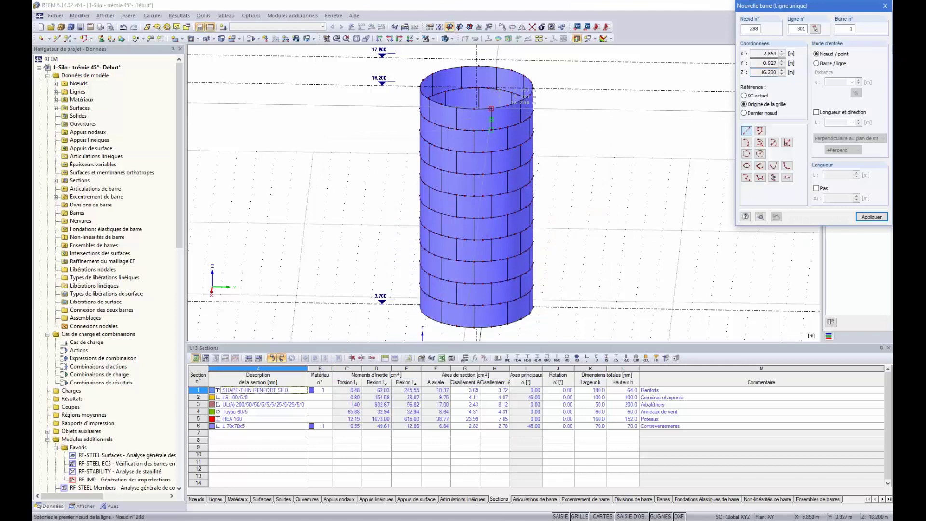
left_click(491, 108)
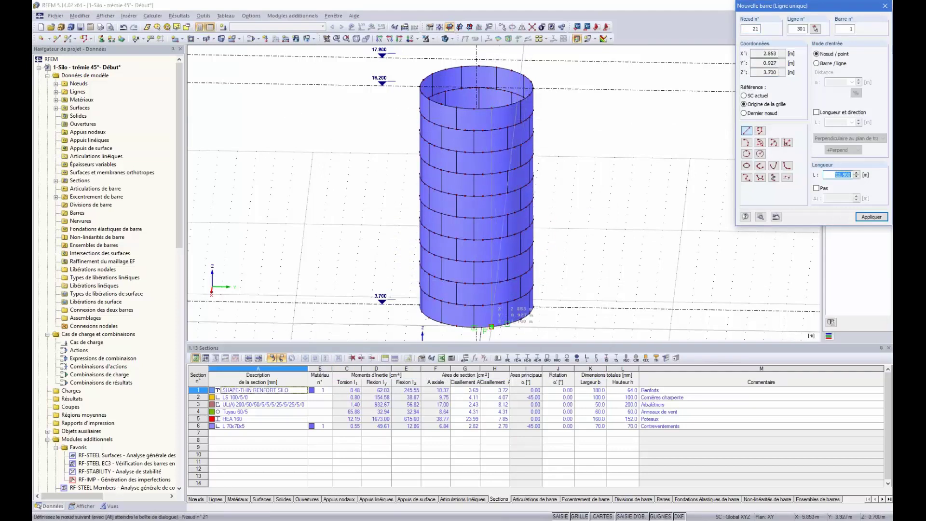
left_click(492, 326)
key("Escape")
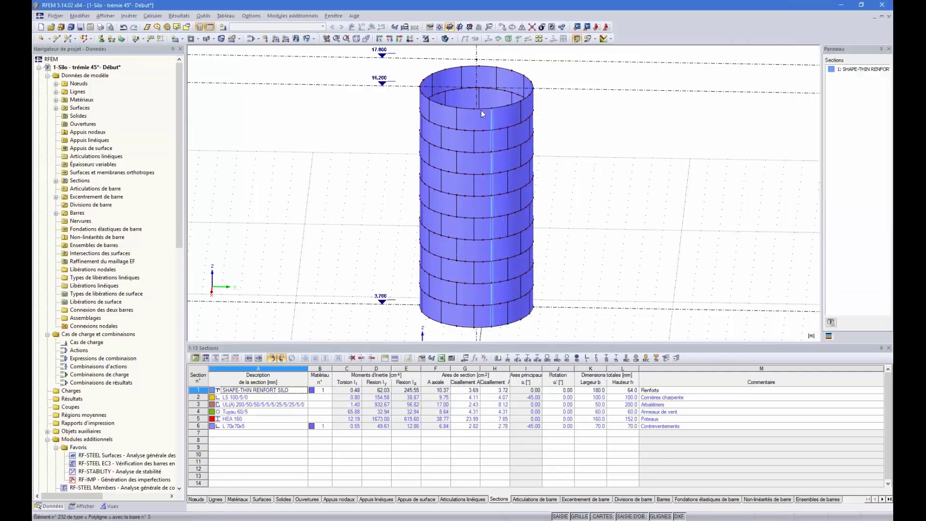
Inspect the stiffener's position at the wall's upper edge and view its top member's properties without changing them
scroll(482, 110, "up", 4)
scroll(493, 114, "up", 5)
scroll(491, 121, "down", 4)
middle_click_drag(499, 95, 498, 145, "ctrl")
scroll(496, 279, "up", 8)
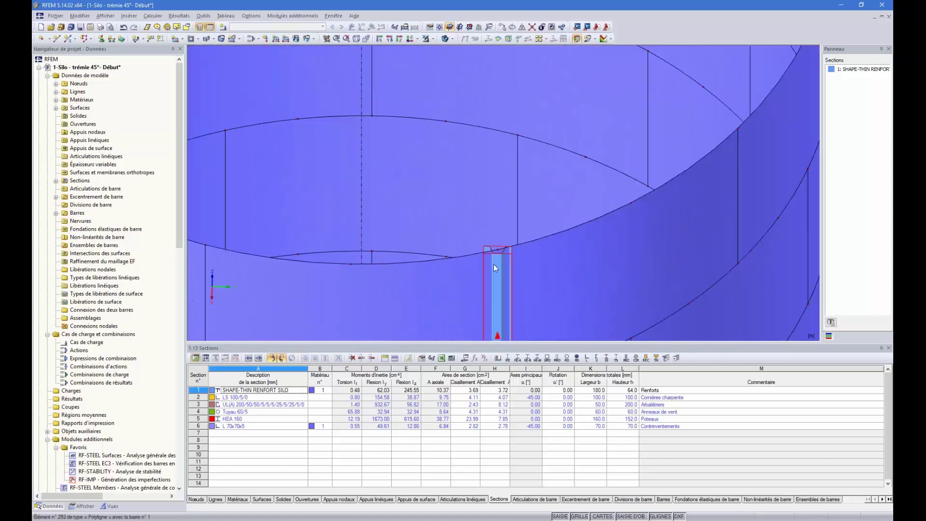
scroll(492, 262, "down", 5)
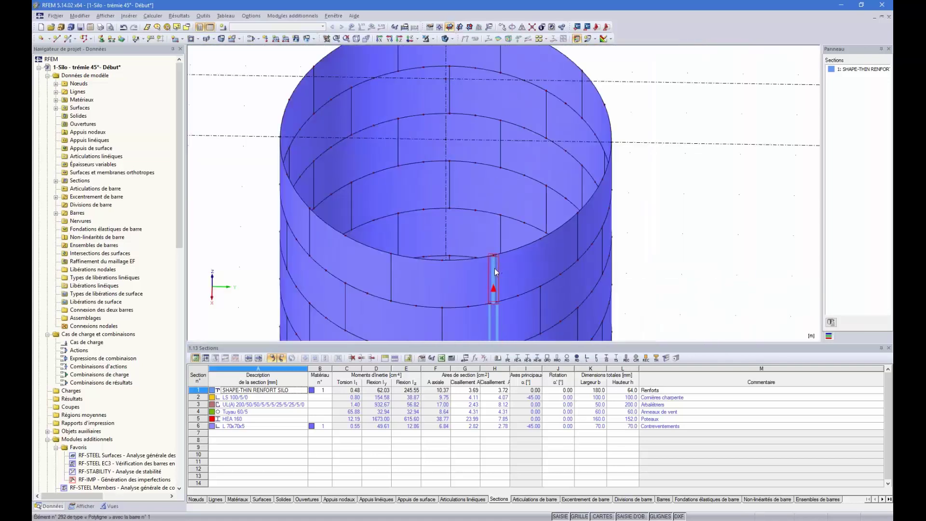
double_click(492, 281)
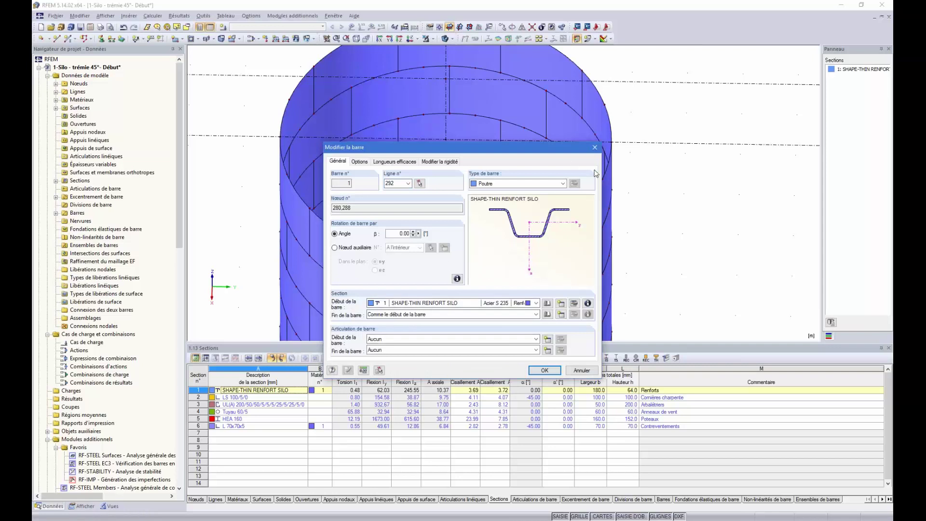
left_click(594, 149)
Group members 1-10 of the vertical stiffener into a member set of the continuous type (Suite de barres)
middle_click_drag(408, 257, 470, 241, "ctrl")
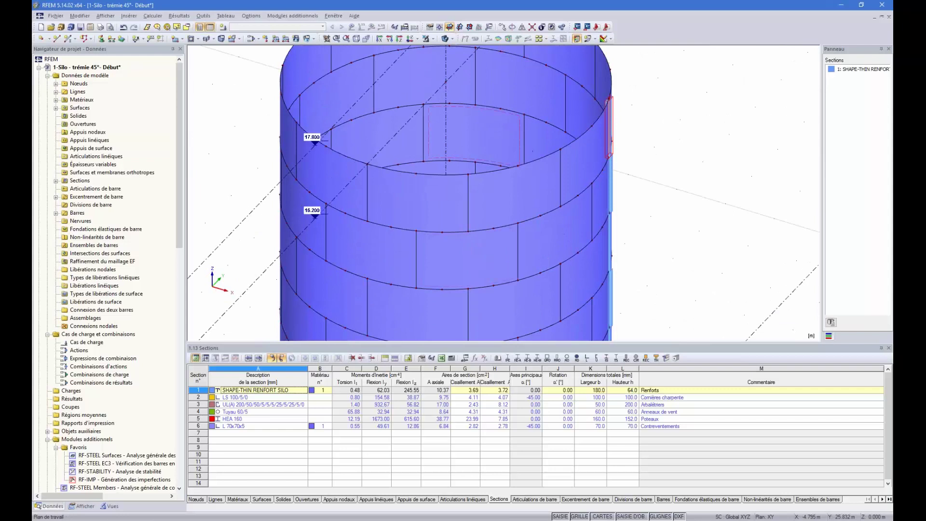
middle_click_drag(483, 127, 486, 231, "ctrl")
scroll(427, 215, "down", 7)
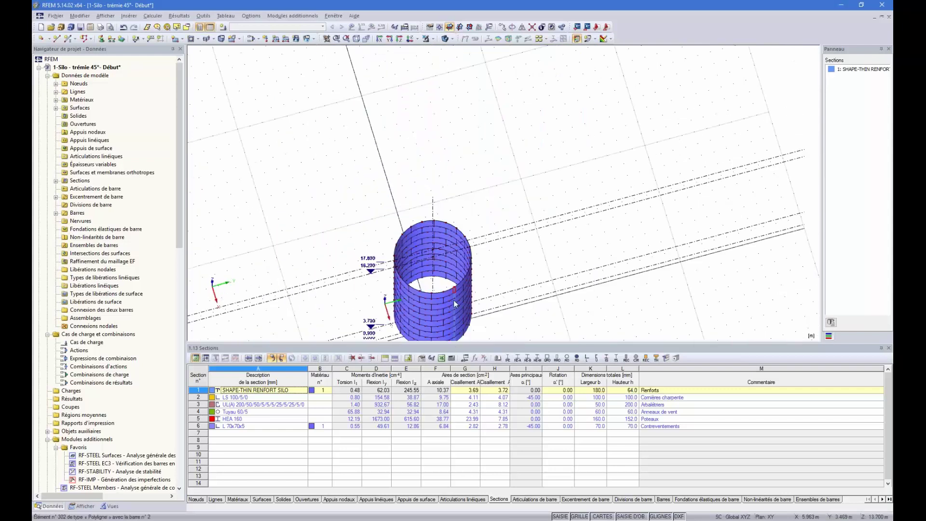
middle_click_drag(453, 301, 438, 273, "ctrl")
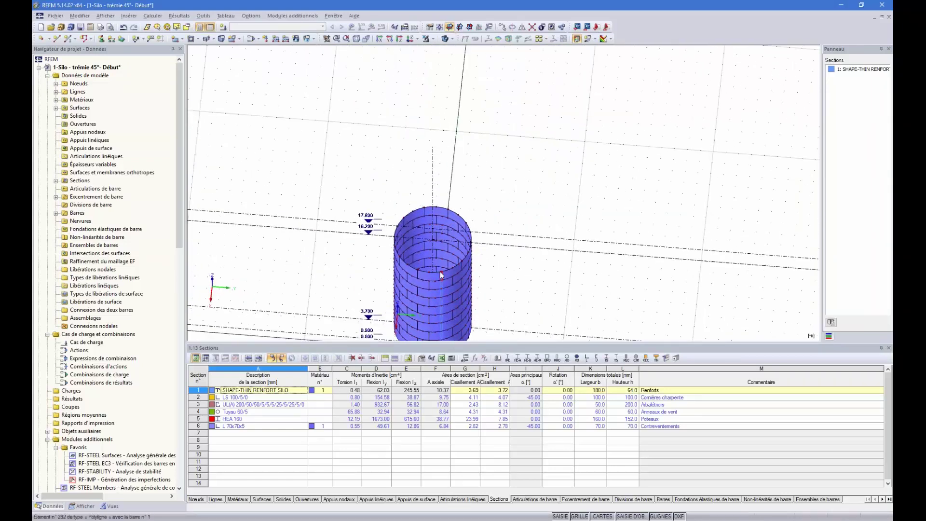
scroll(434, 271, "up", 4)
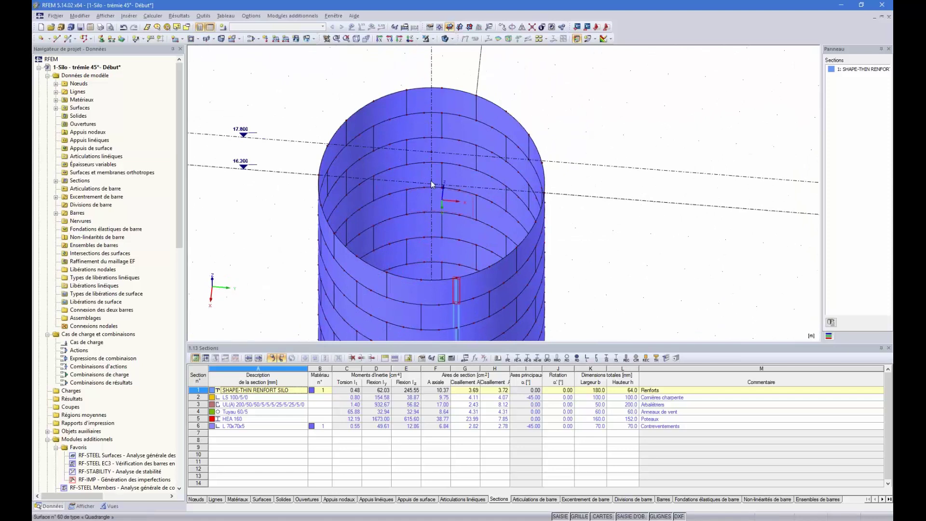
scroll(423, 215, "down", 1)
scroll(424, 214, "down", 5)
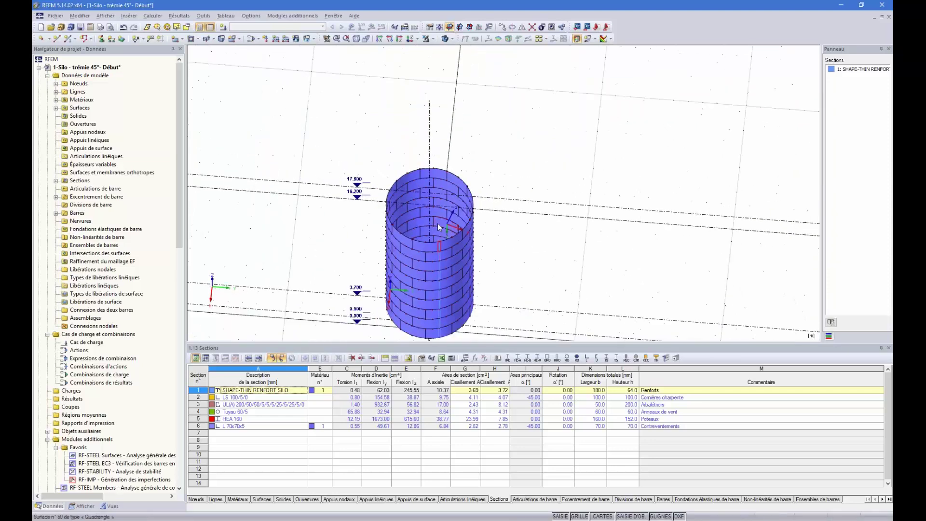
middle_click_drag(492, 178, 497, 280, "ctrl")
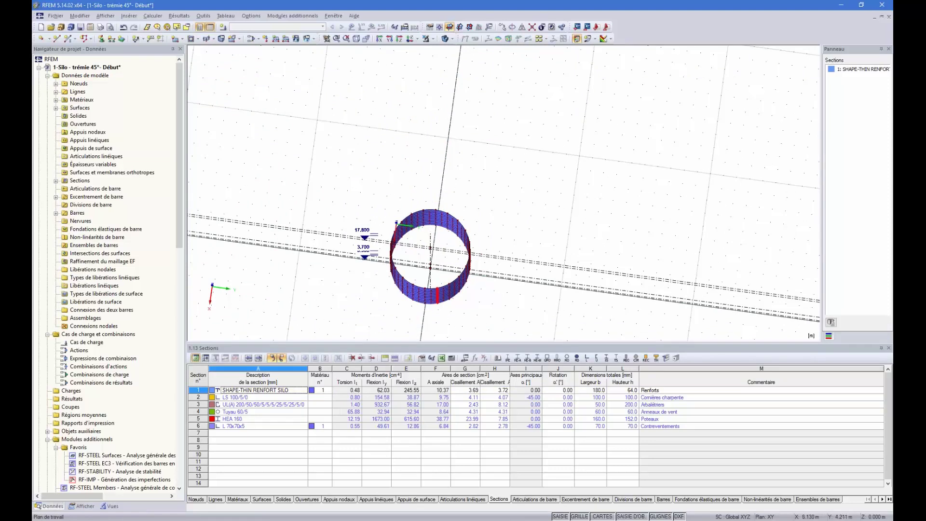
scroll(436, 290, "up", 5)
right_click(446, 285)
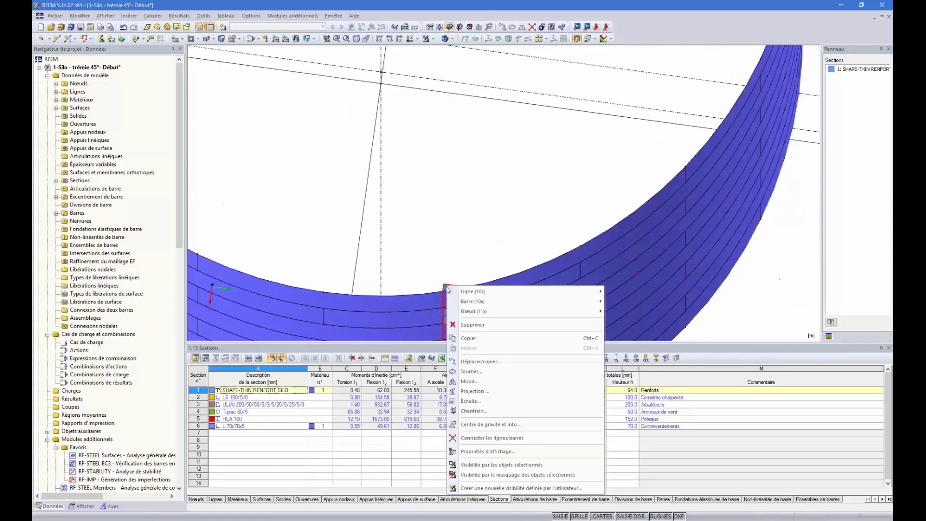
mouse_move(476, 304)
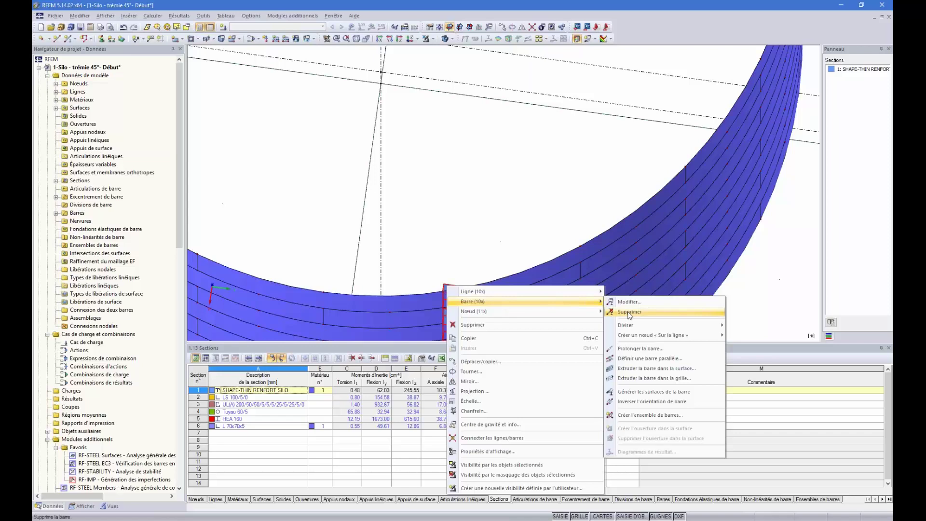
left_click(636, 415)
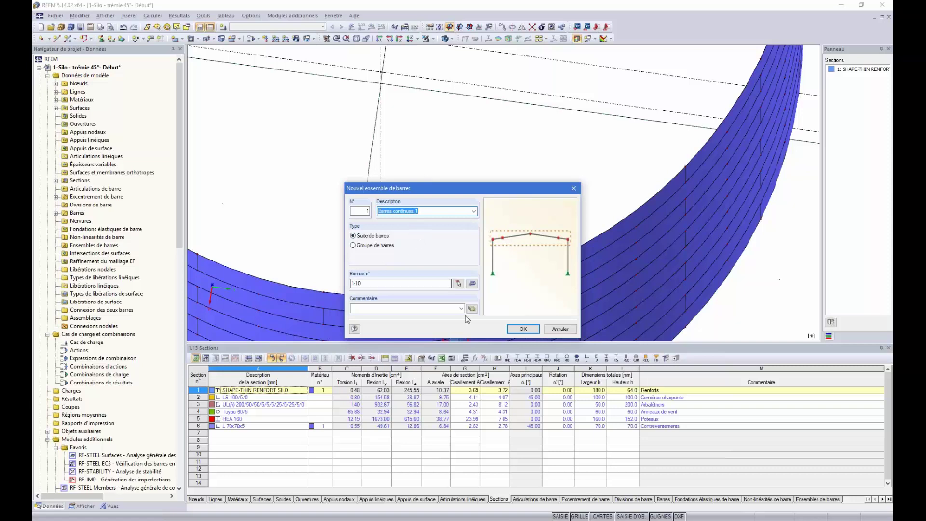
left_click(522, 329)
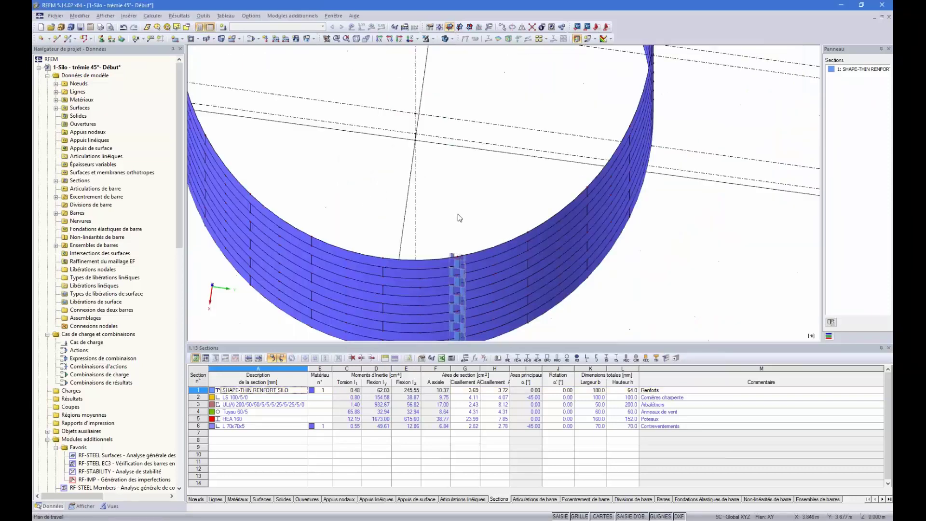
Examine the orientation of the individual stiffener segments along the full height of the wall
scroll(458, 214, "down", 3)
middle_click_drag(452, 271, 434, 168, "ctrl")
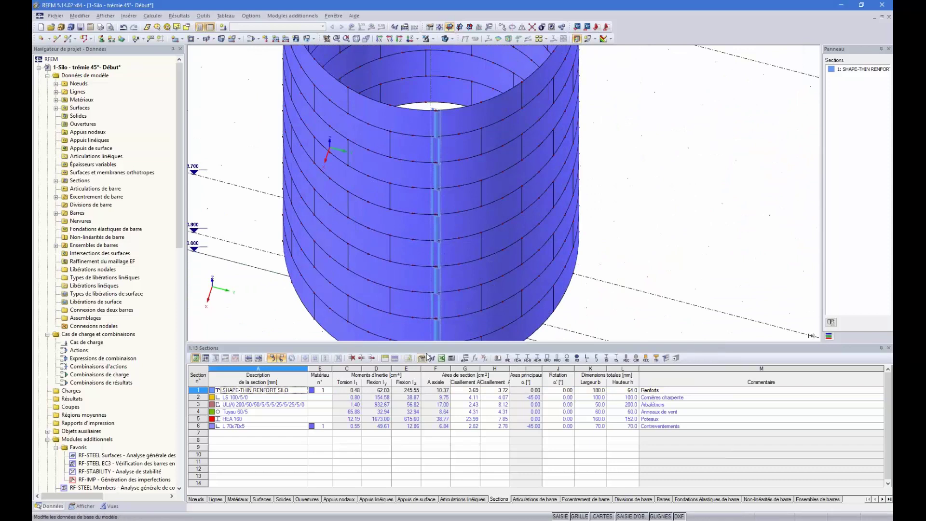
scroll(458, 195, "down", 1)
scroll(440, 285, "up", 1)
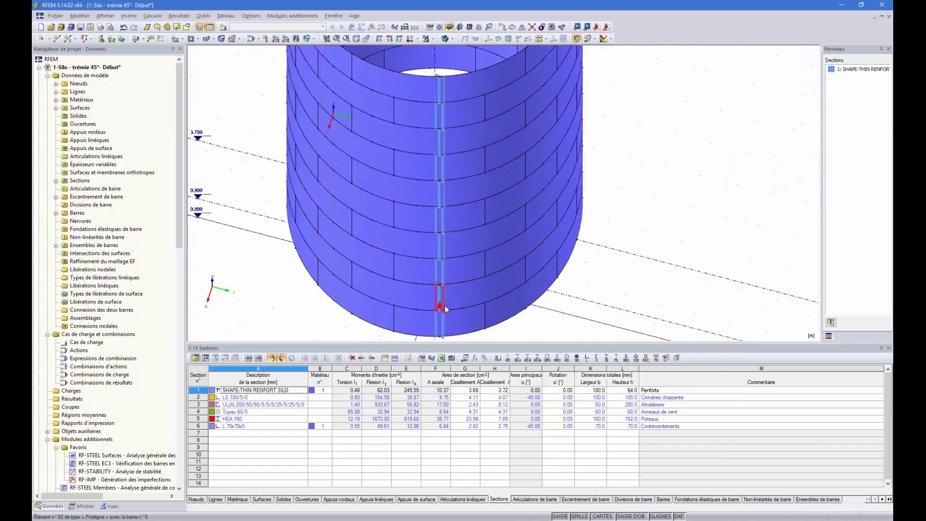
scroll(444, 308, "up", 5)
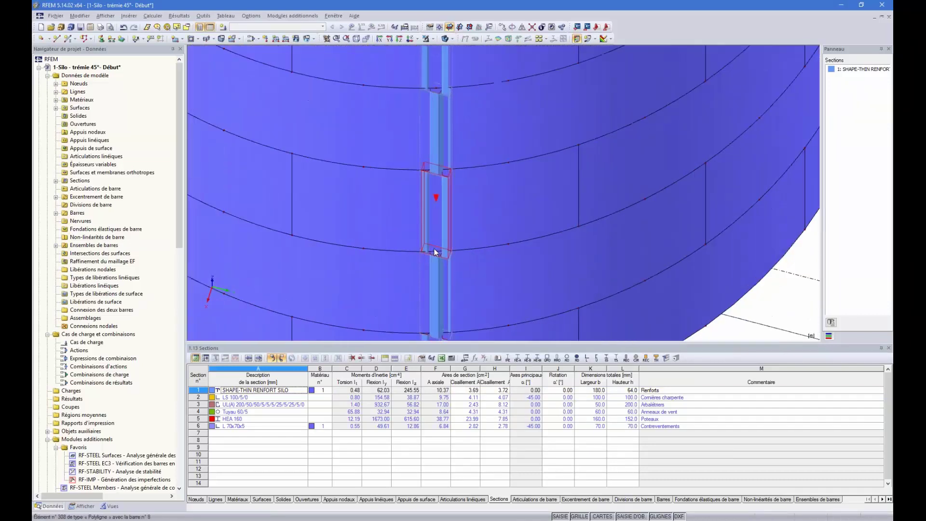
scroll(434, 247, "down", 5)
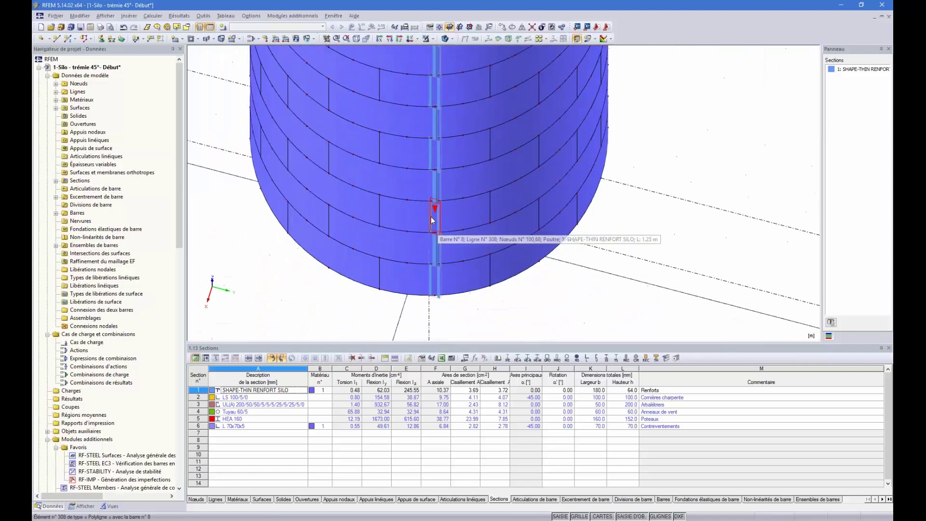
scroll(430, 216, "down", 2)
scroll(598, 212, "down", 3)
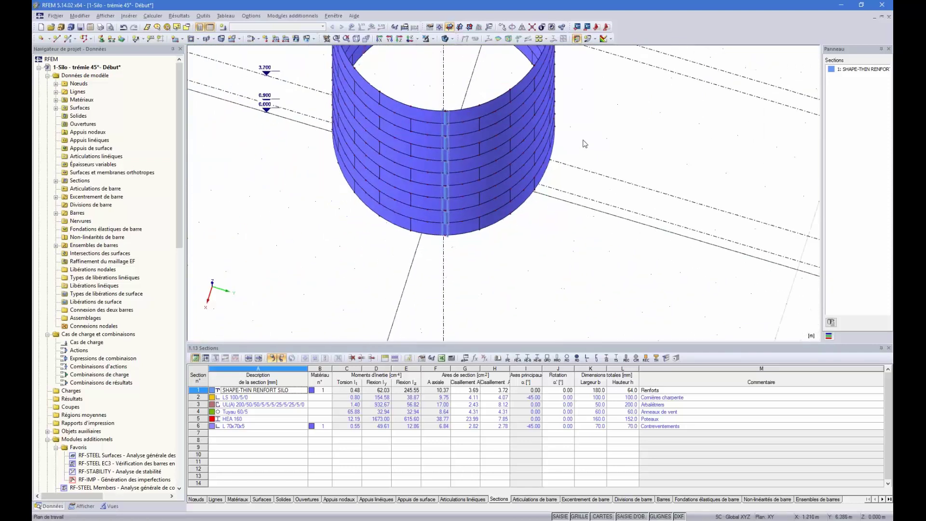
scroll(583, 144, "down", 3)
scroll(481, 93, "up", 4)
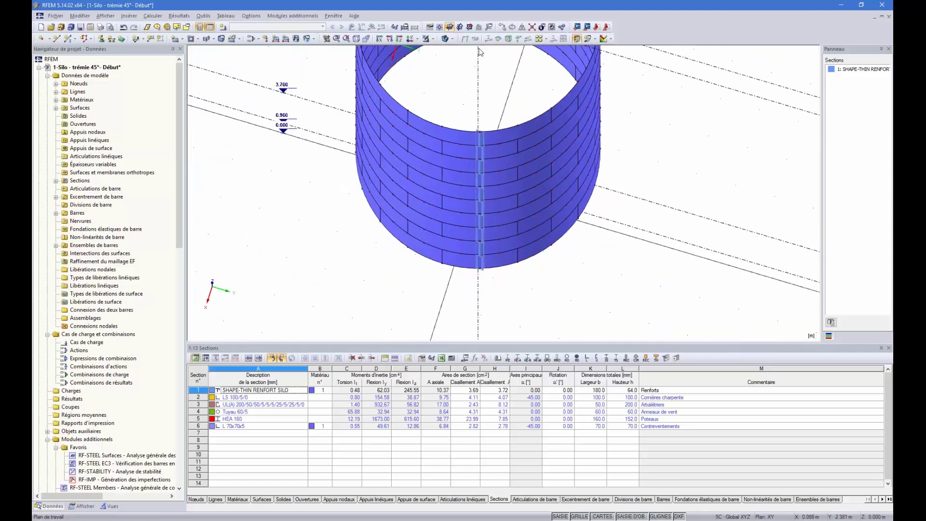
scroll(468, 96, "up", 3)
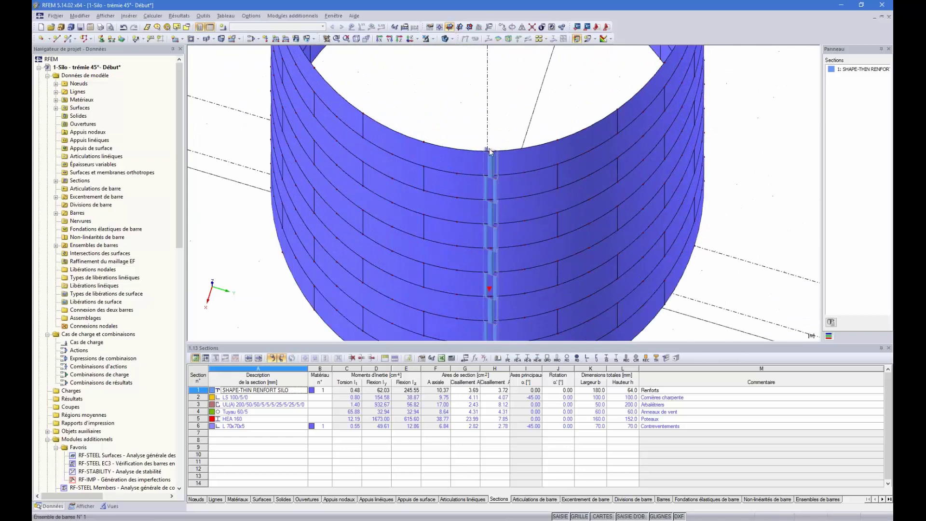
right_click(488, 150)
key("Escape")
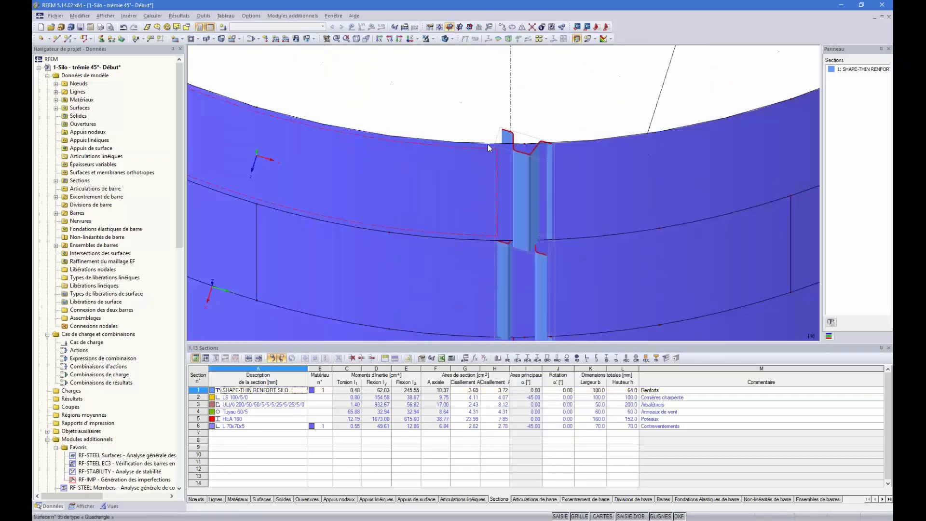
scroll(488, 144, "up", 4)
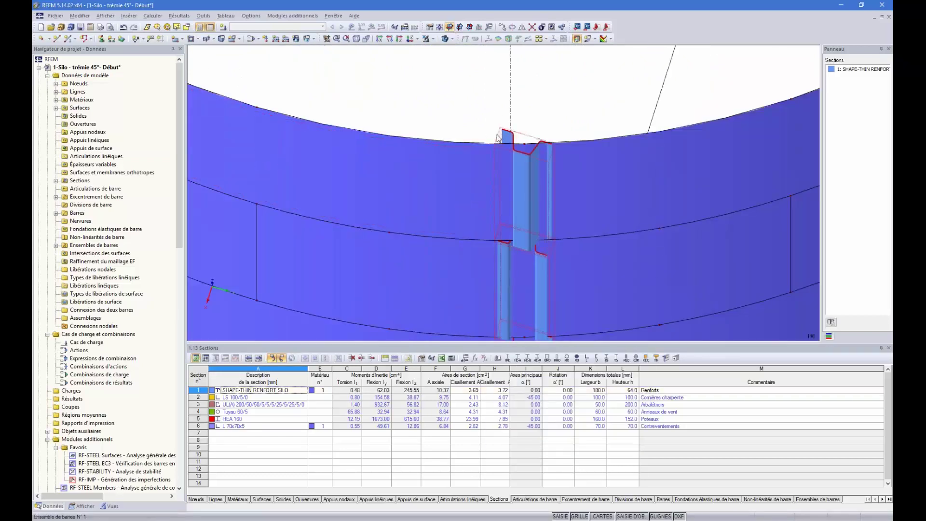
right_click(498, 138)
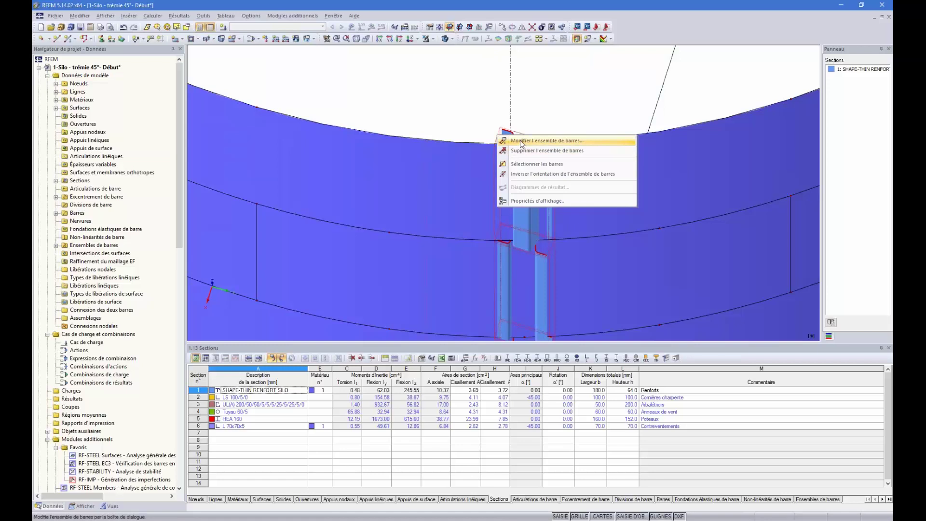
left_click(535, 166)
scroll(531, 155, "down", 6)
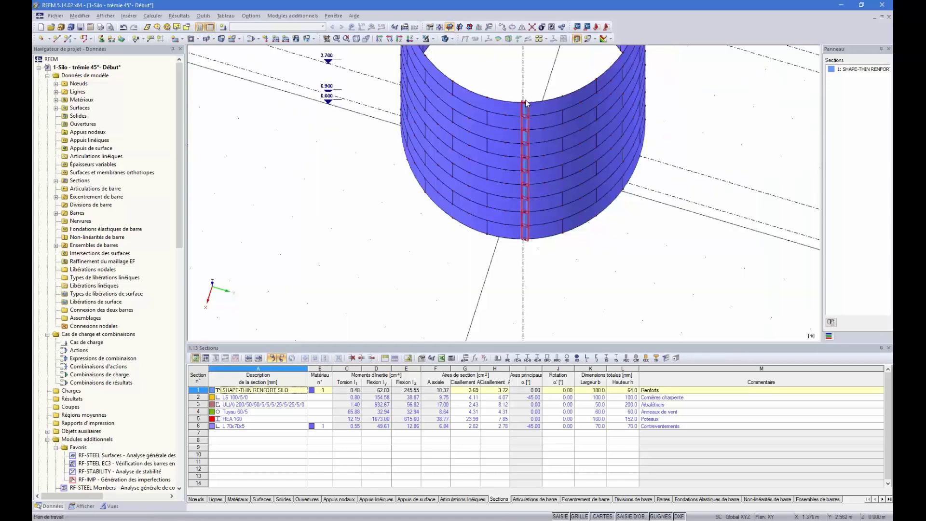
scroll(534, 141, "up", 5)
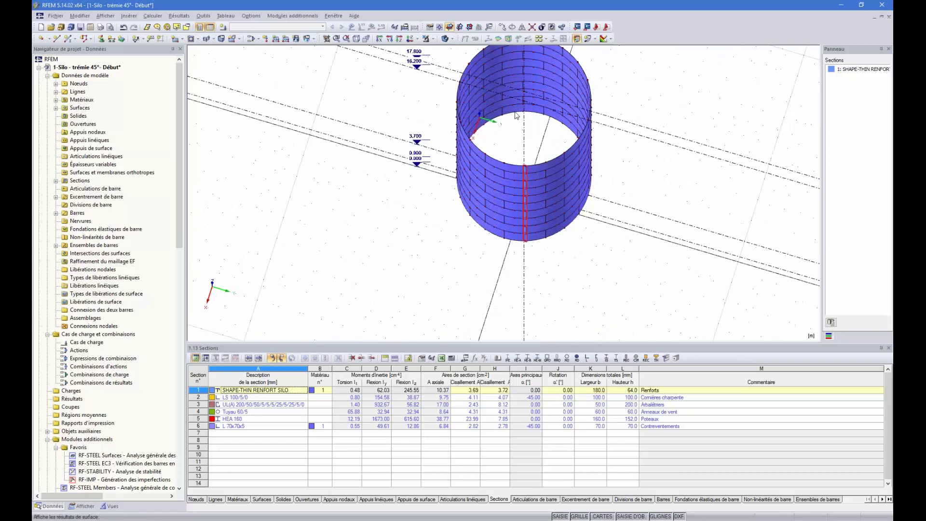
scroll(524, 161, "up", 3)
right_click(523, 163)
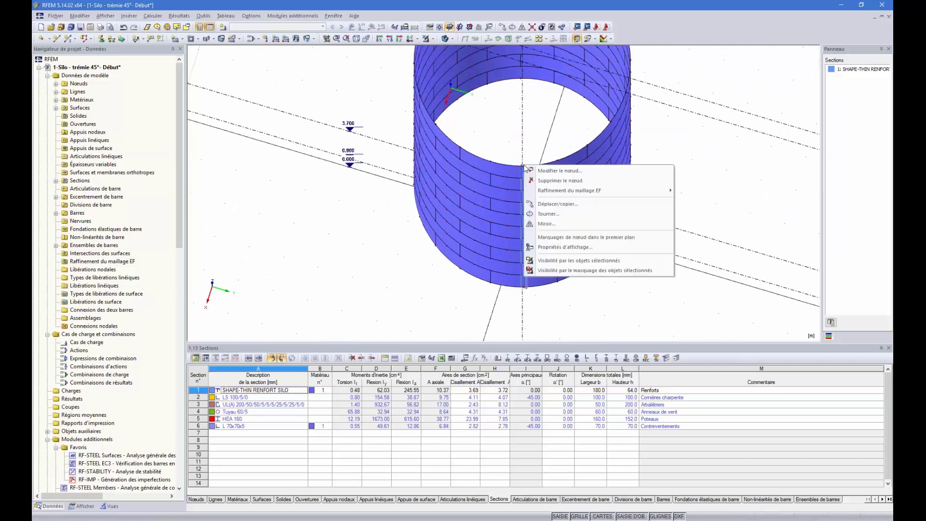
key("Escape")
Select all members of the stiffener's member set and review their shared properties, including options and effective lengths
scroll(524, 159, "up", 3)
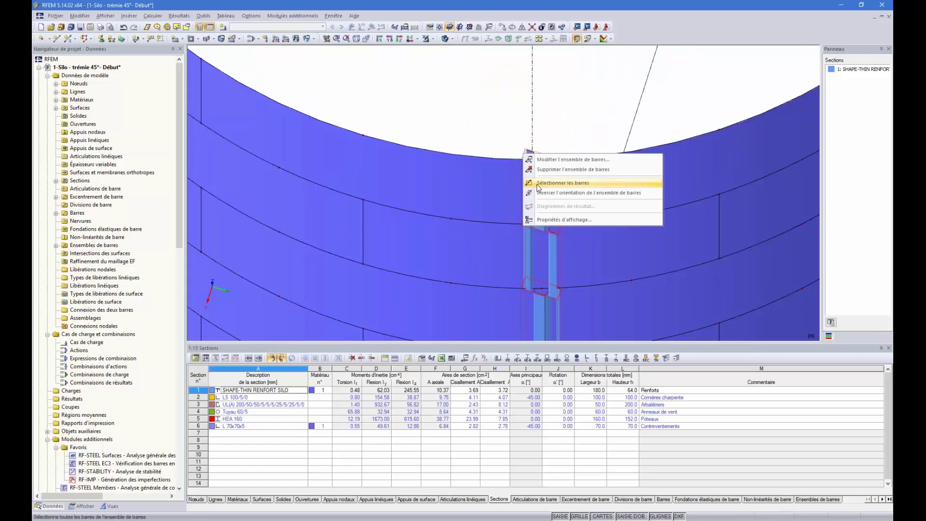
left_click(559, 183)
right_click(535, 163)
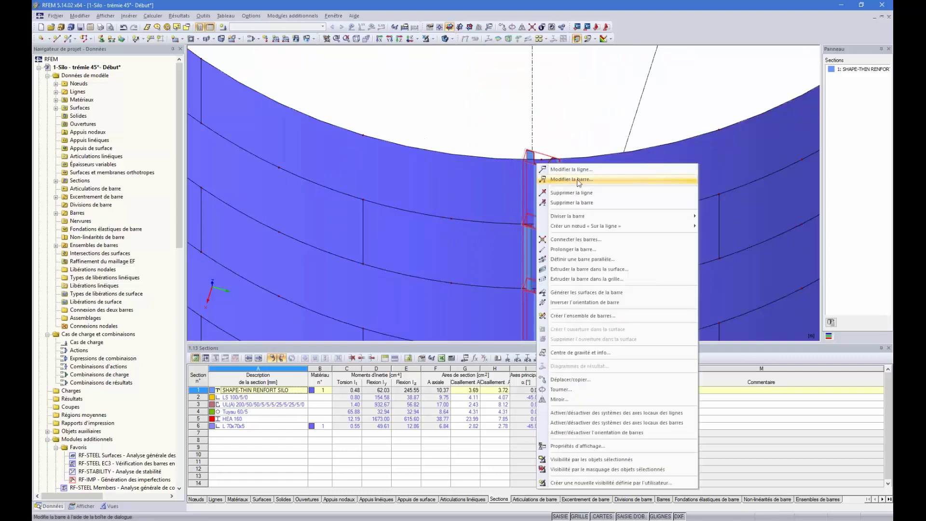
left_click(577, 179)
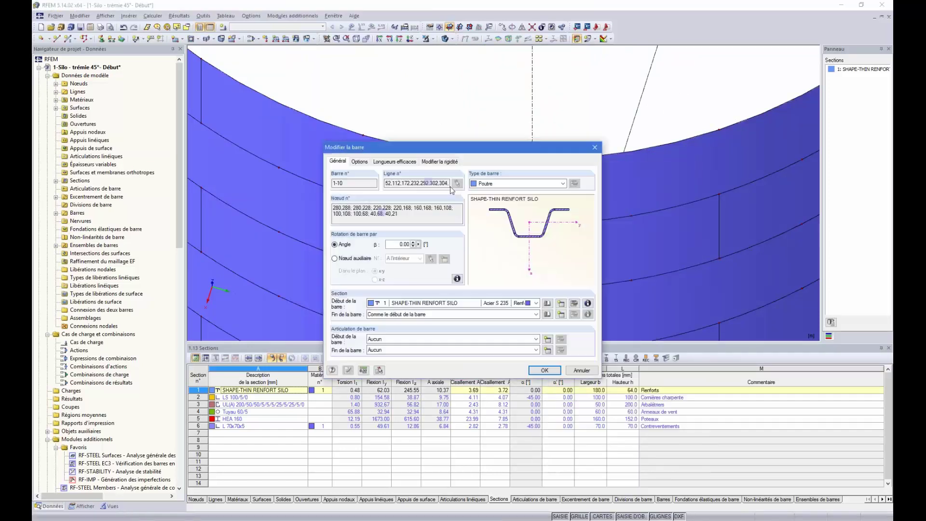
left_click(359, 162)
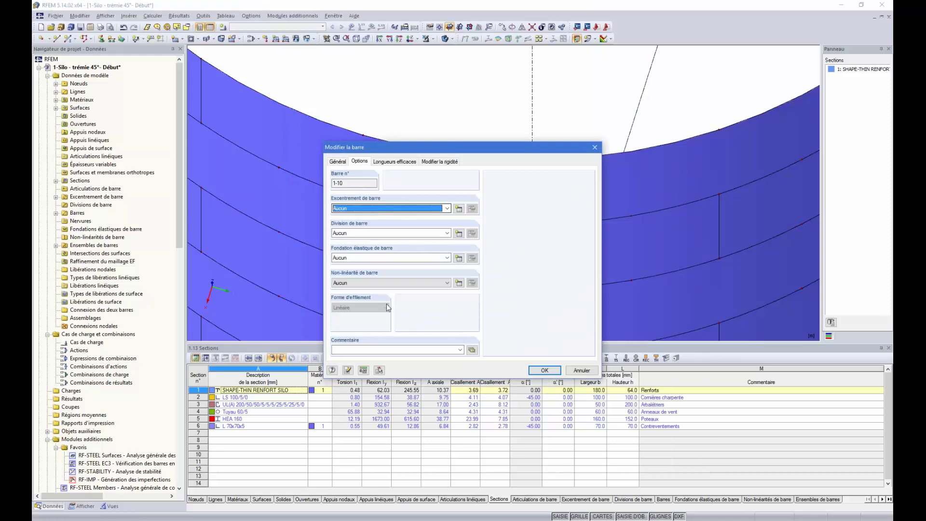
left_click(385, 163)
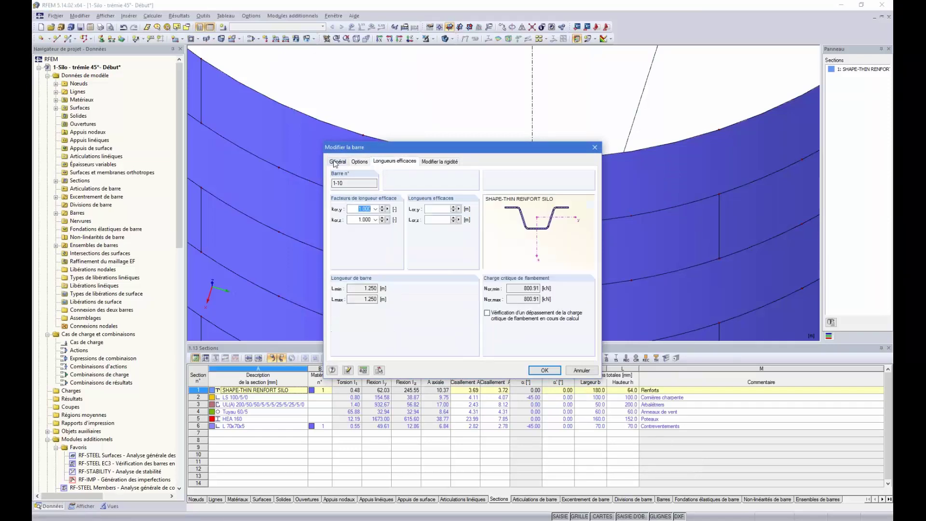
left_click(337, 162)
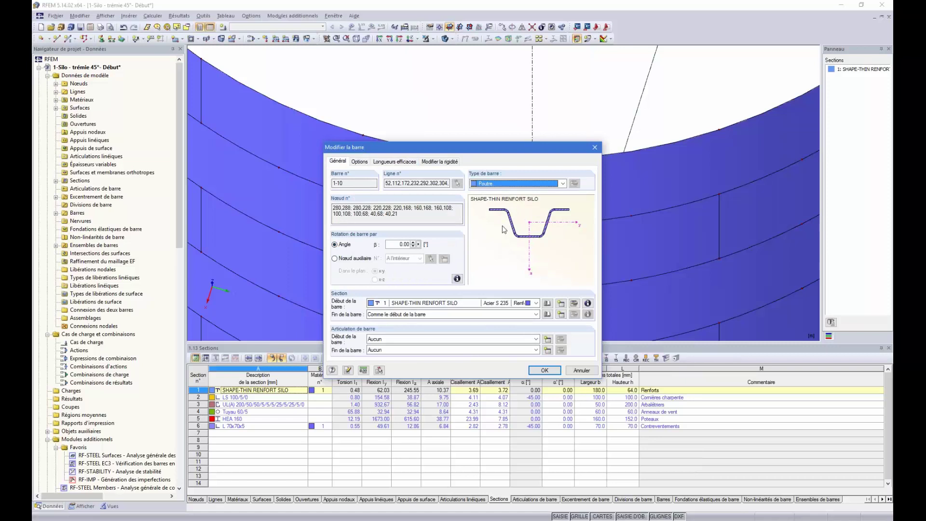
Orient members 1-10 by auxiliary node in the x-z plane, using node 1 on the silo's axis at ground level
left_click(355, 260)
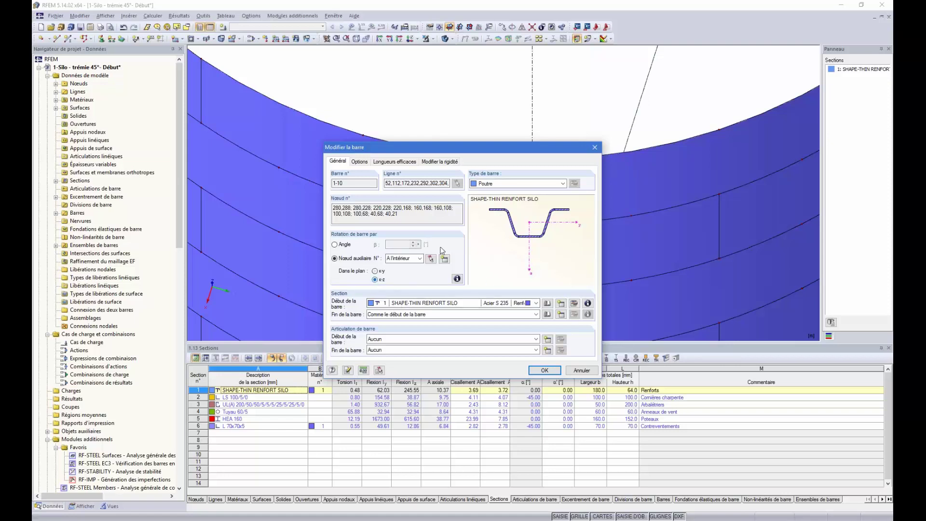
left_click(430, 259)
scroll(525, 123, "down", 5)
scroll(504, 199, "up", 1)
middle_click_drag(504, 199, 536, 139, "ctrl")
scroll(677, 215, "down", 2)
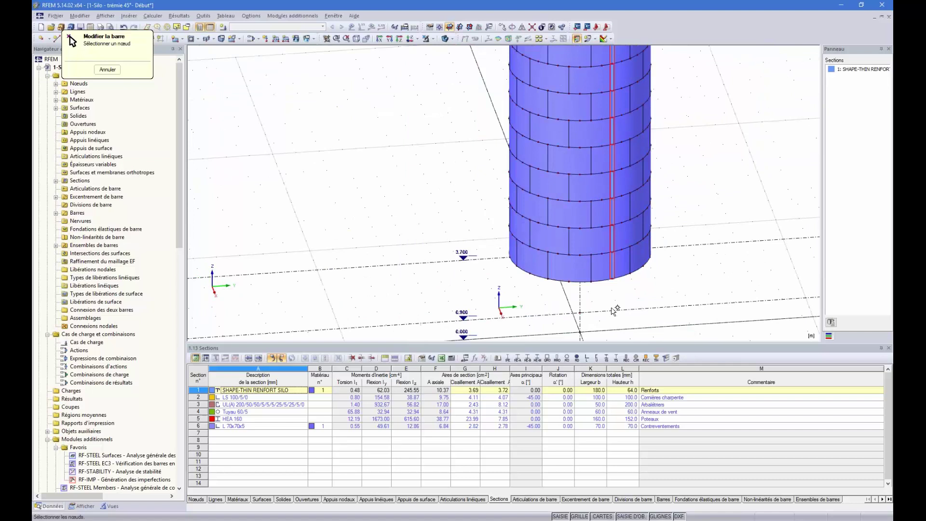
left_click(573, 335)
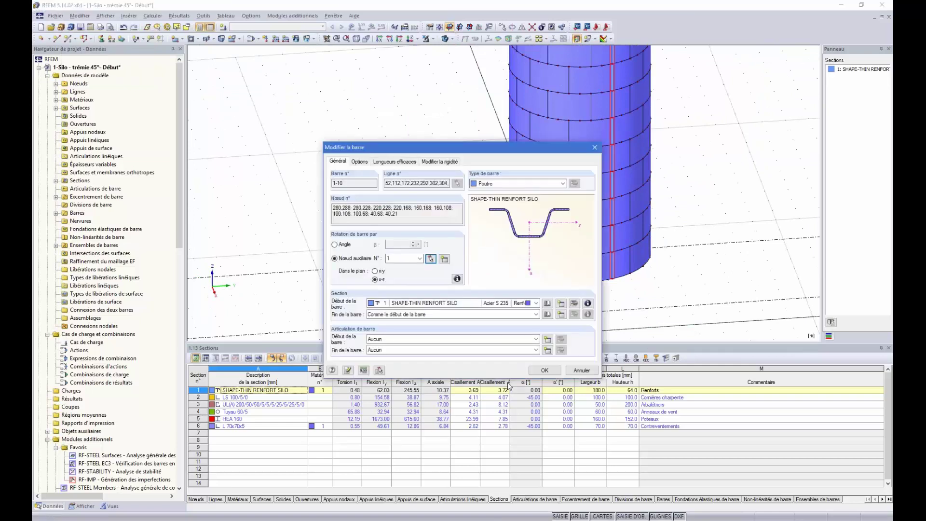
left_click(545, 370)
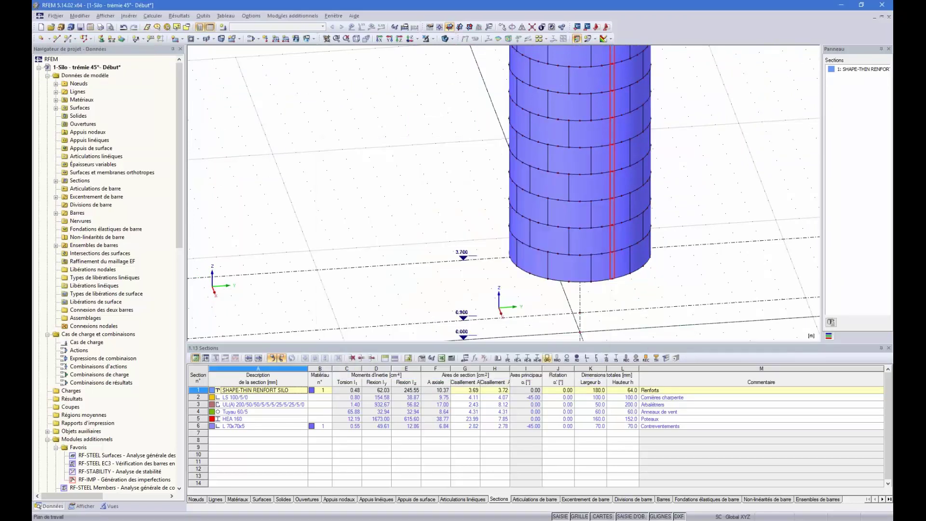
Isolate the selected stiffener members with the visibility by selected objects
scroll(648, 285, "down", 2)
middle_click_drag(736, 127, 644, 186, "ctrl")
scroll(702, 152, "up", 2)
middle_click_drag(721, 183, 607, 193, "ctrl")
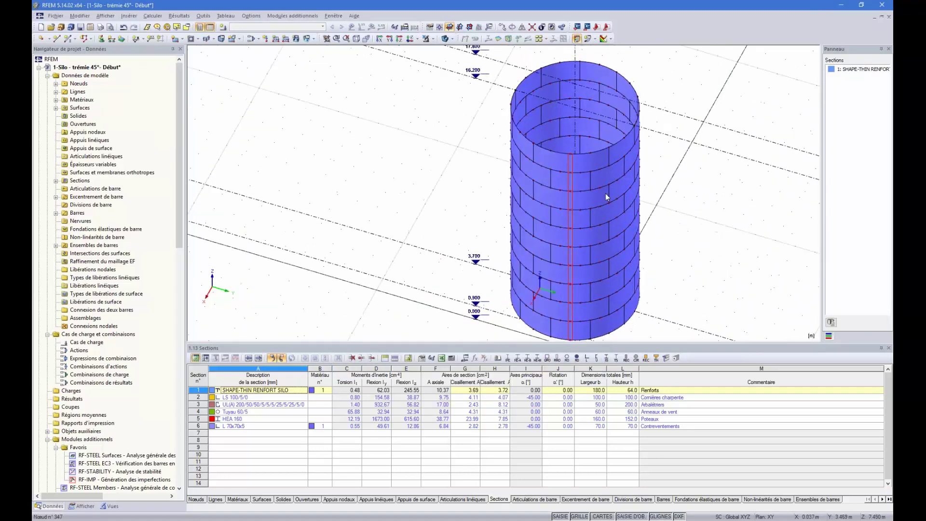
scroll(605, 192, "up", 2)
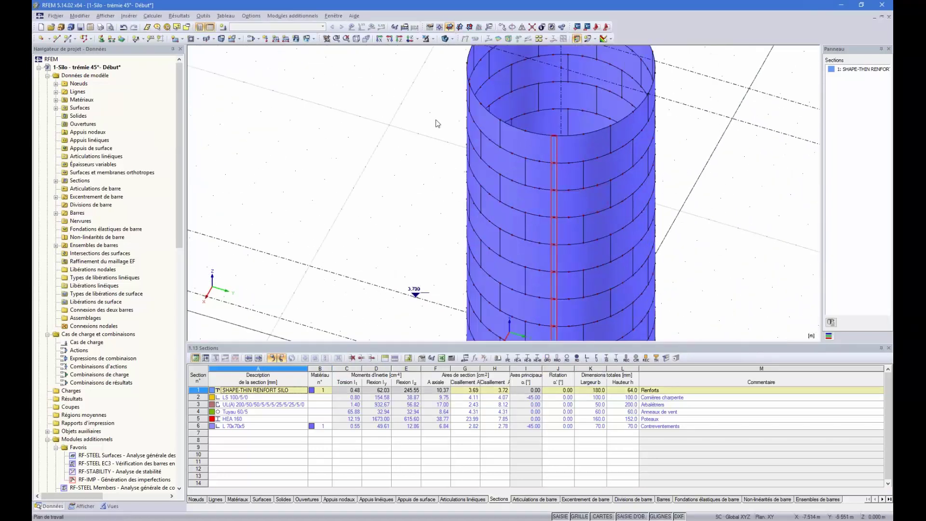
left_click(432, 39)
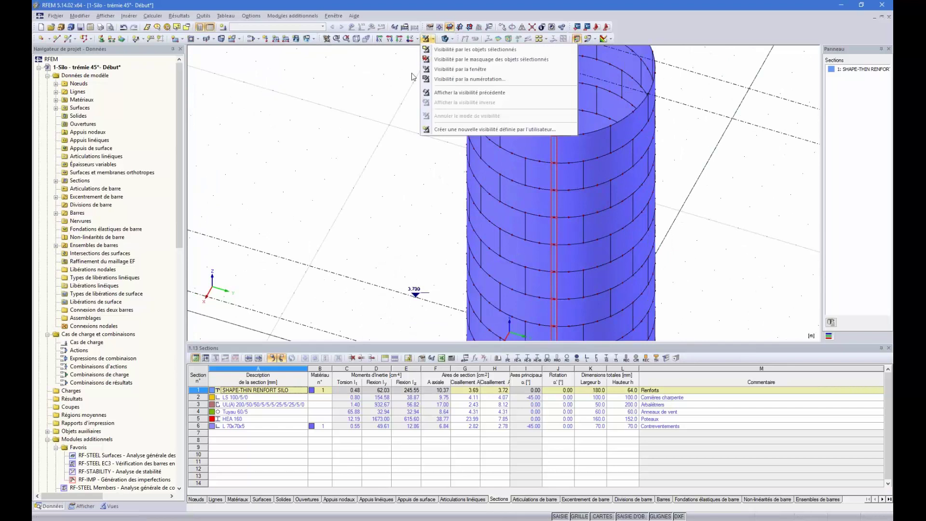
left_click(442, 51)
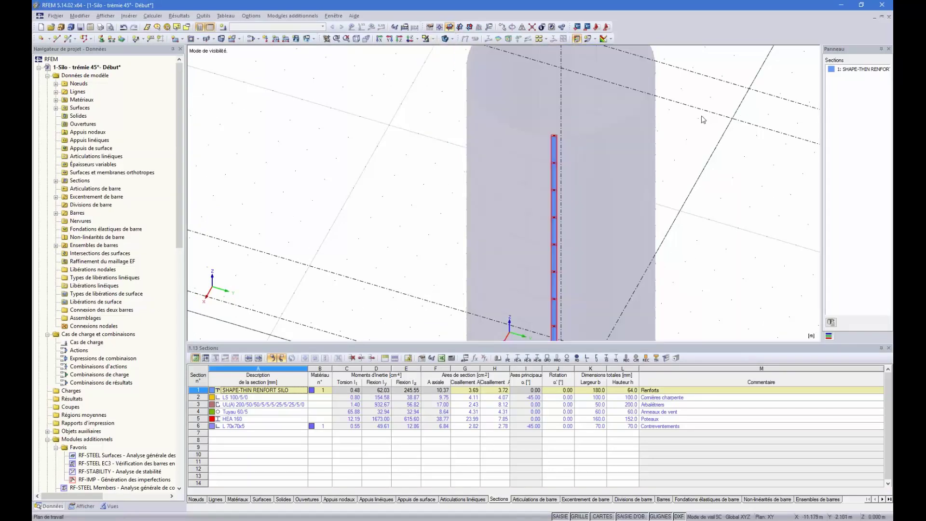
View the stiffener from above and examine how its section is oriented relative to the circular wall
left_click(410, 41)
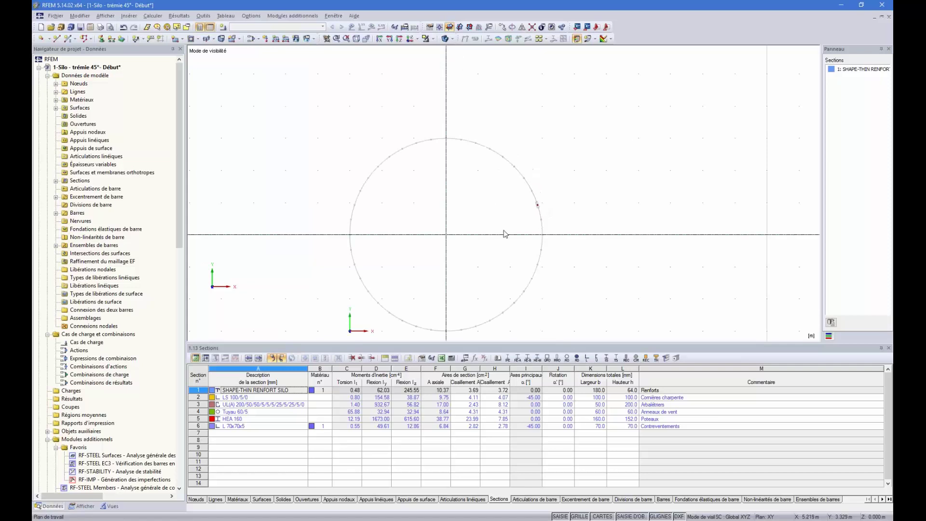
scroll(460, 253, "up", 4)
scroll(631, 156, "up", 4)
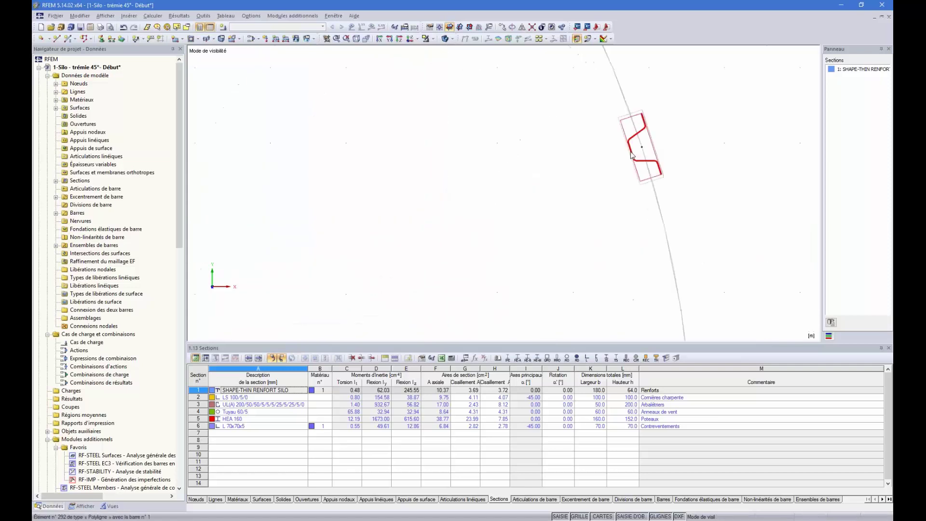
scroll(632, 152, "up", 2)
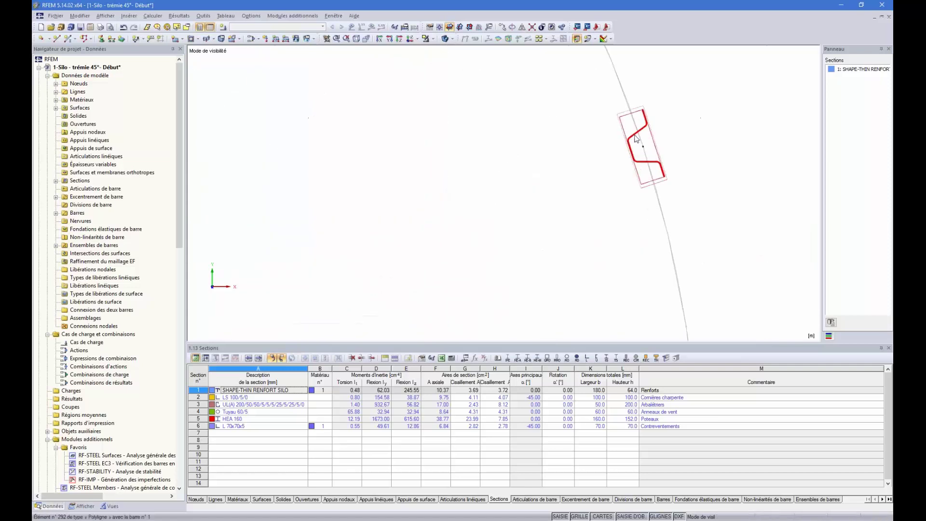
scroll(636, 139, "down", 5)
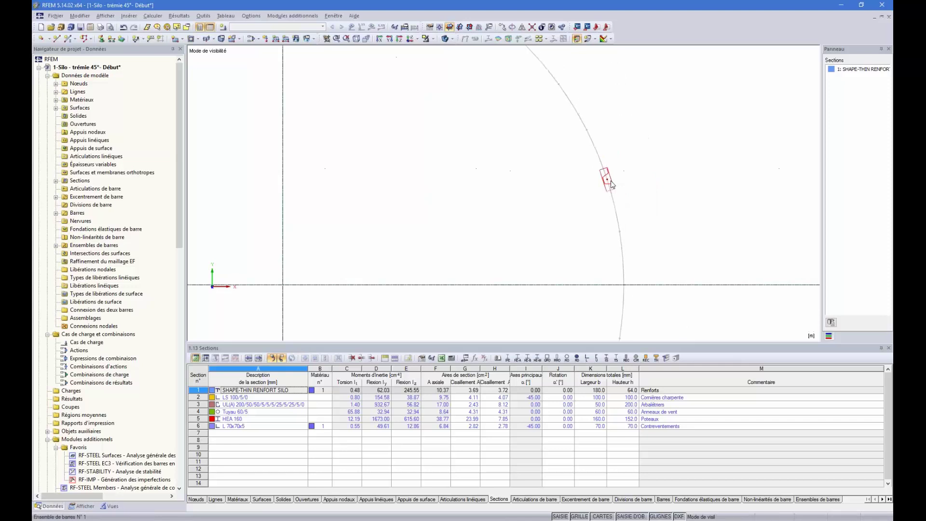
scroll(611, 184, "down", 3)
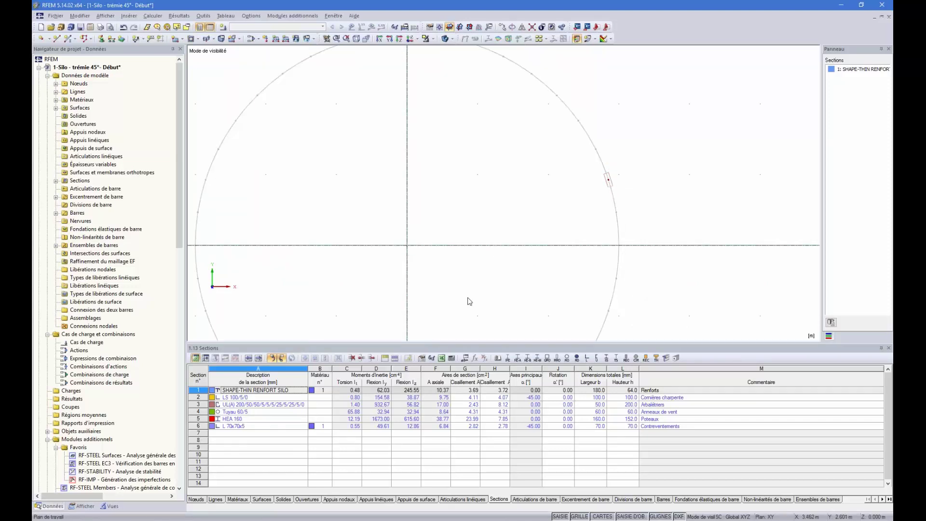
Rotate-copy the whole stiffener 18 times at 18° increments about the Z-parallel axis through X 3.000, Y 3.000 m
mouse_move(491, 318)
middle_mouse_down("ctrl")
mouse_move(470, 255)
mouse_move(378, 215)
middle_mouse_up("ctrl")
scroll(455, 244, "down", 4)
middle_click_drag(543, 219, 467, 239, "ctrl")
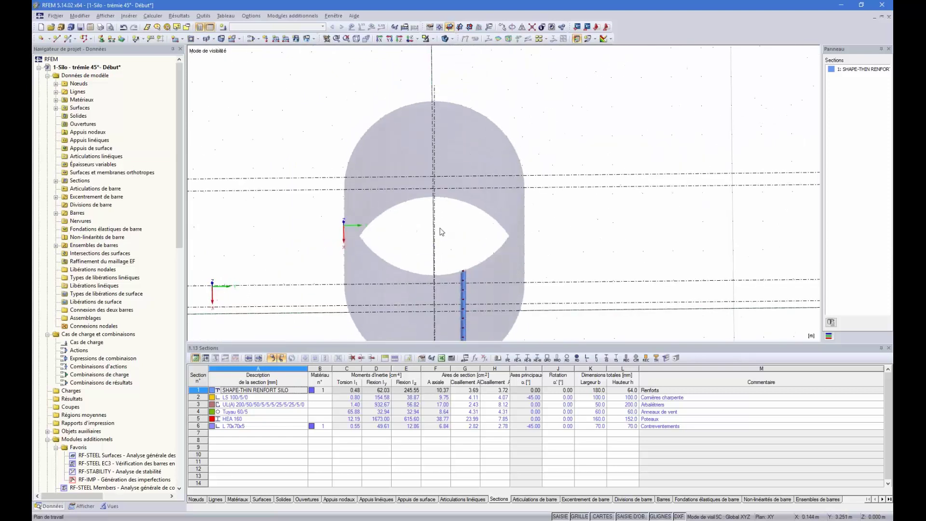
scroll(441, 232, "down", 2)
left_click_drag(438, 224, 478, 322)
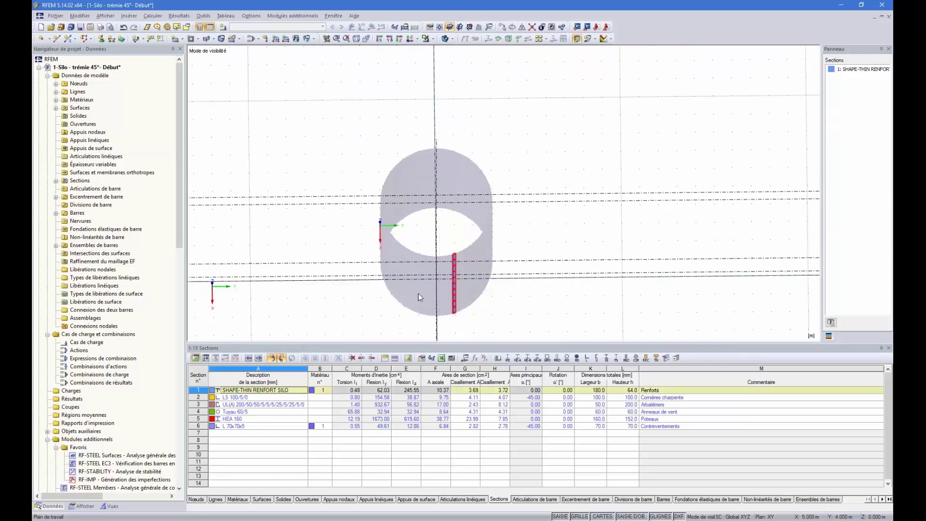
left_click(513, 29)
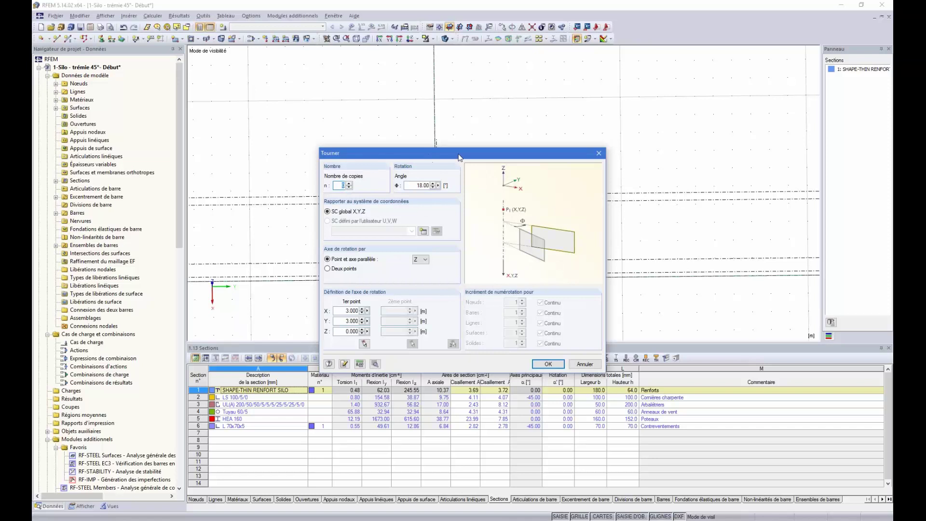
left_click_drag(460, 158, 718, 98)
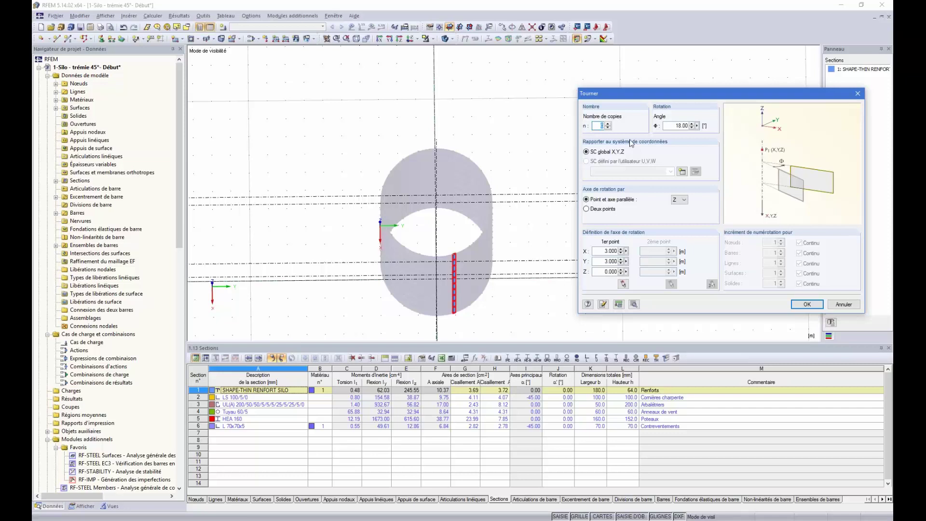
type("1")
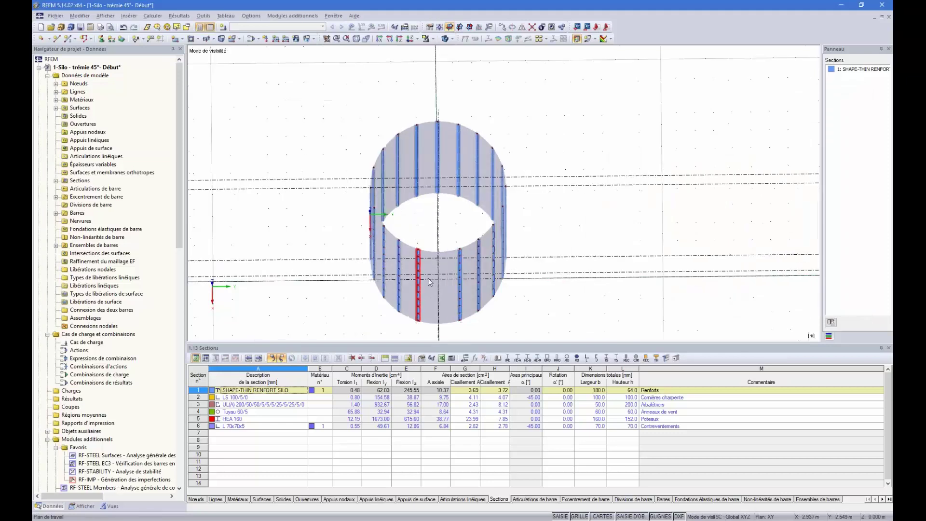
Try a single rotated copy of the last stiffener about the silo's vertical axis and undo it
scroll(437, 279, "up", 3)
middle_click_drag(441, 249, 457, 101, "ctrl")
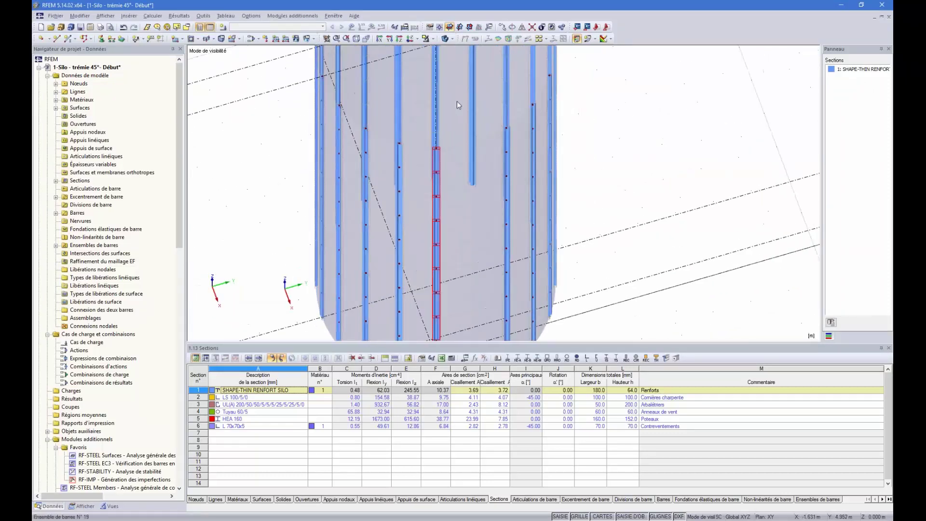
left_click(512, 28)
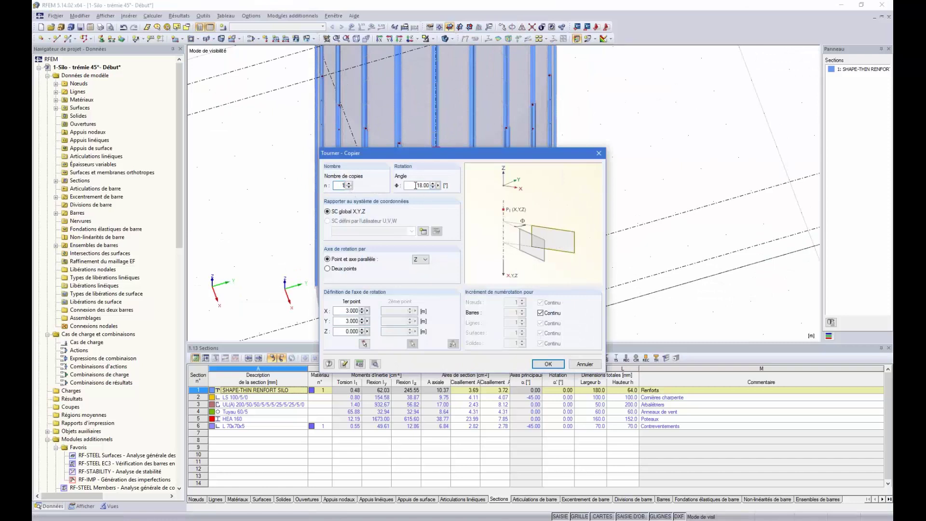
key("Return")
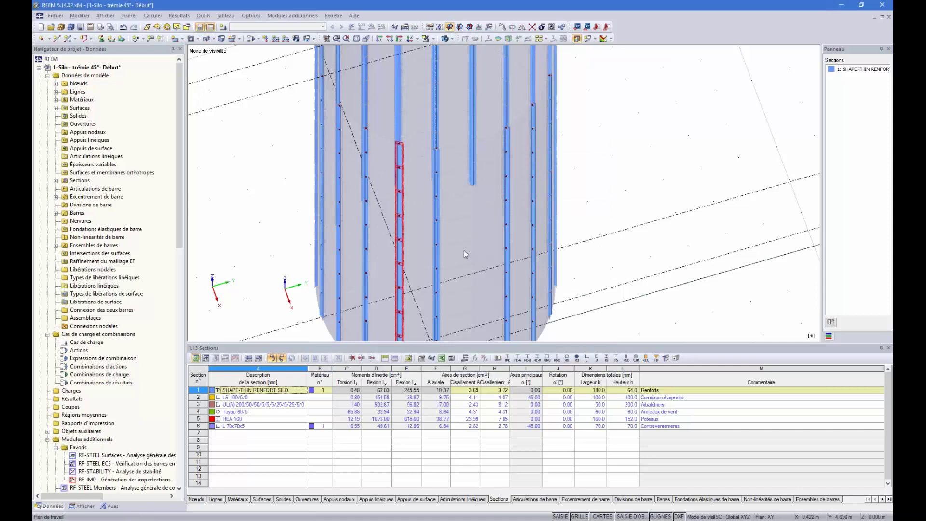
key("ctrl+z")
Rotate-copy the last stiffener once by 18° about the silo's vertical axis to fill the remaining gap on the wall
left_click(512, 28)
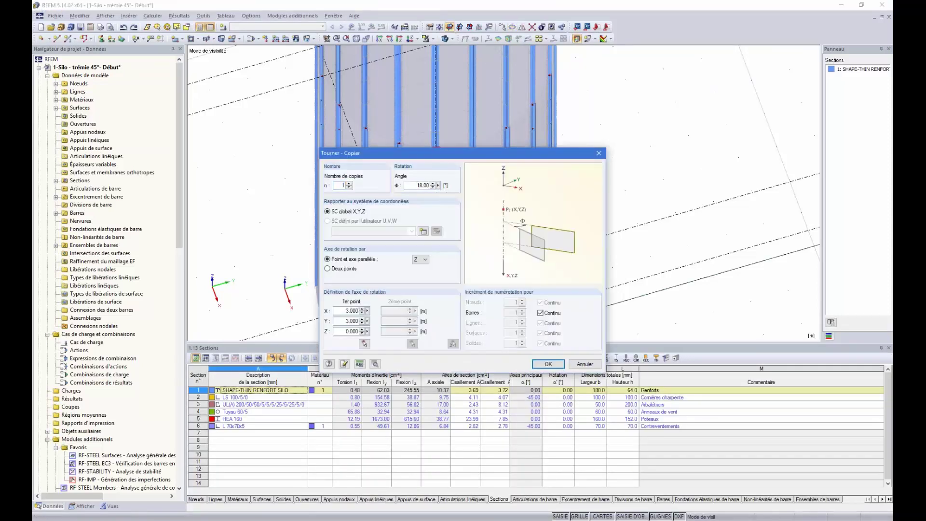
key("Return")
scroll(496, 165, "down", 8)
middle_click_drag(490, 175, 557, 145, "ctrl")
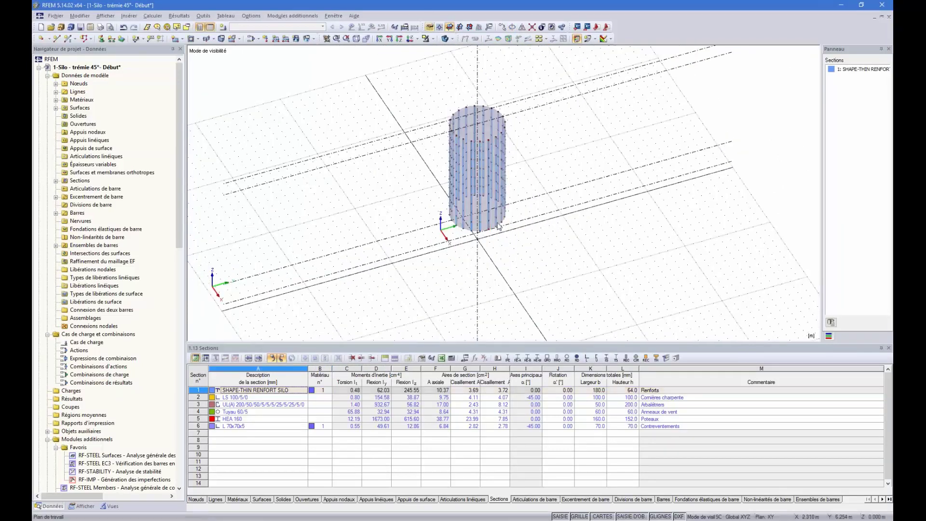
Leave visibility mode so the complete silo model is displayed with its wall surfaces and stiffeners
scroll(498, 226, "up", 5)
scroll(434, 183, "down", 5)
scroll(431, 163, "up", 6)
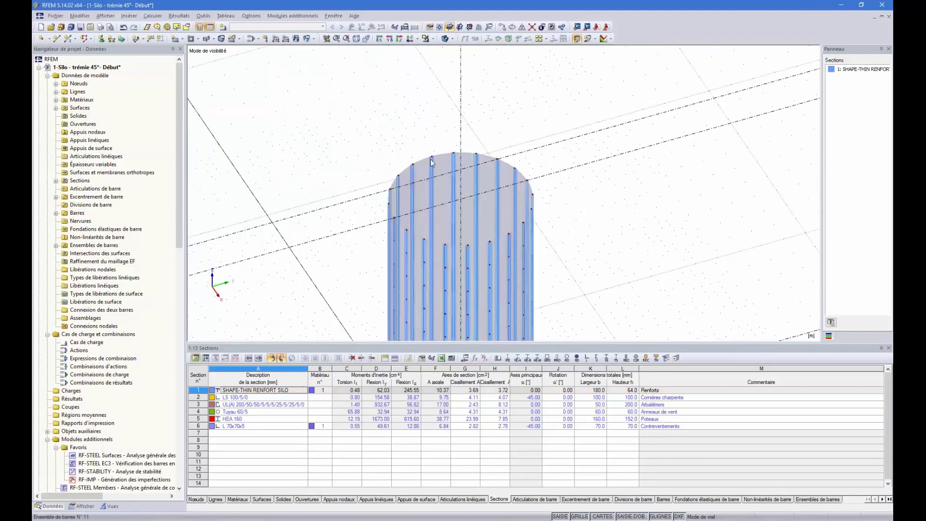
scroll(431, 162, "down", 6)
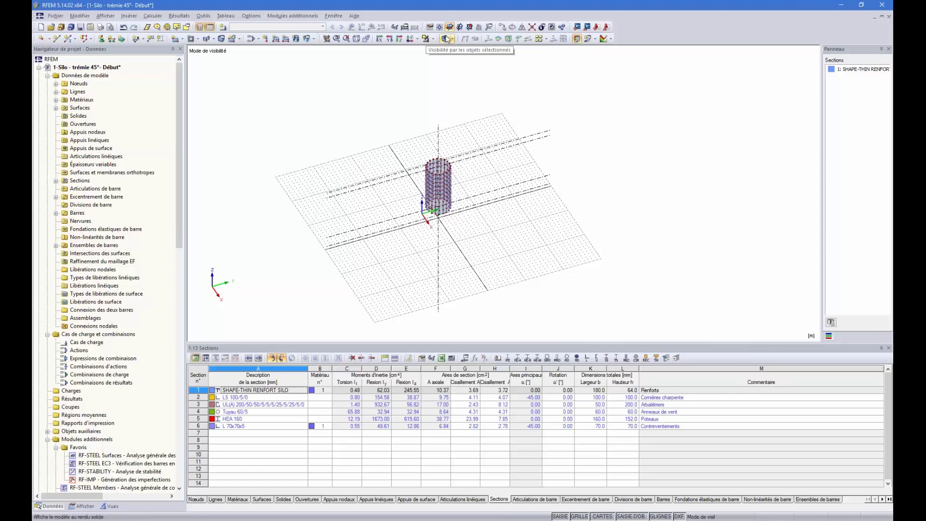
left_click(449, 38)
left_click(449, 118)
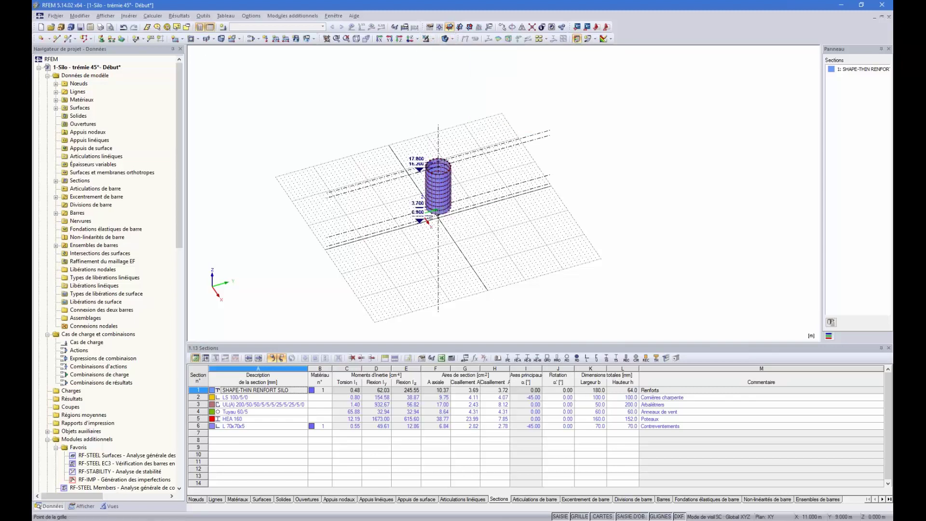
scroll(439, 172, "up", 5)
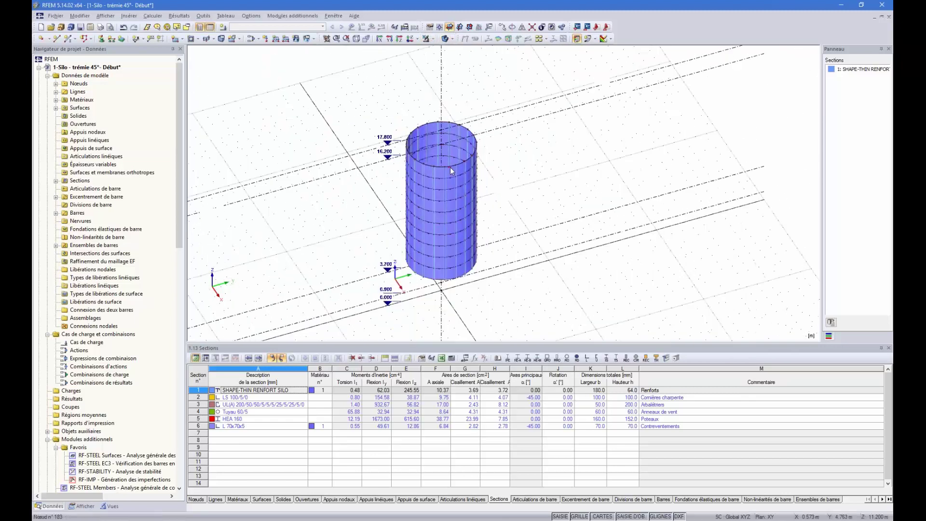
middle_click_drag(548, 250, 510, 148, "ctrl")
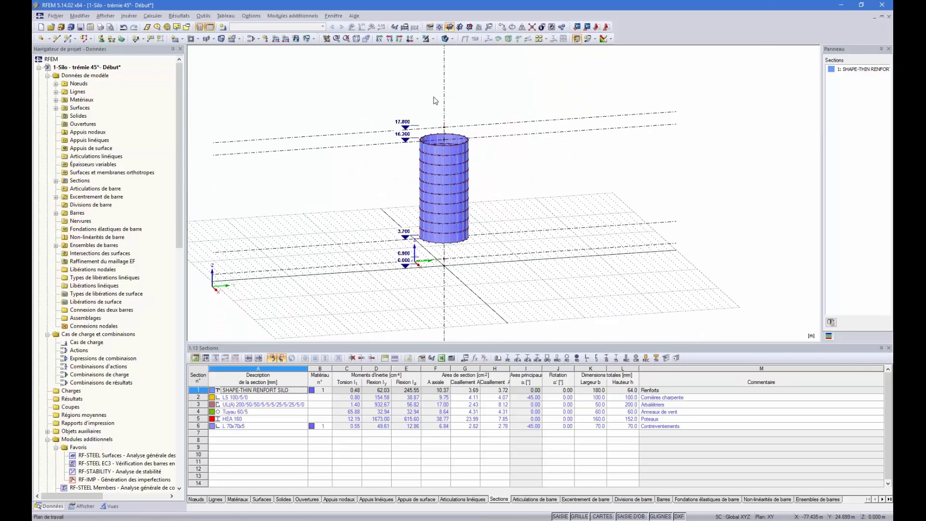
Examine the distribution of the vertical stiffeners around the cylindrical wall and its upper rim
scroll(428, 136, "up", 2)
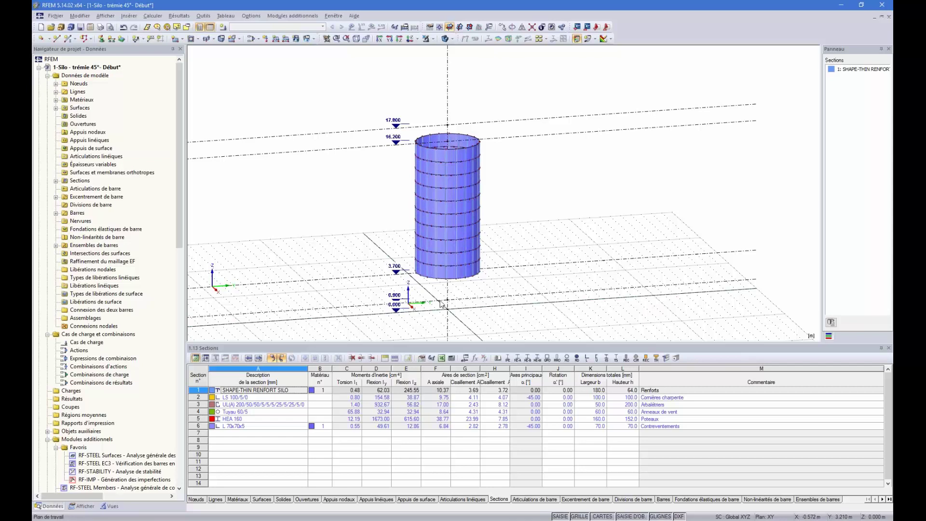
scroll(446, 303, "down", 2)
scroll(453, 291, "up", 2)
scroll(462, 308, "down", 2)
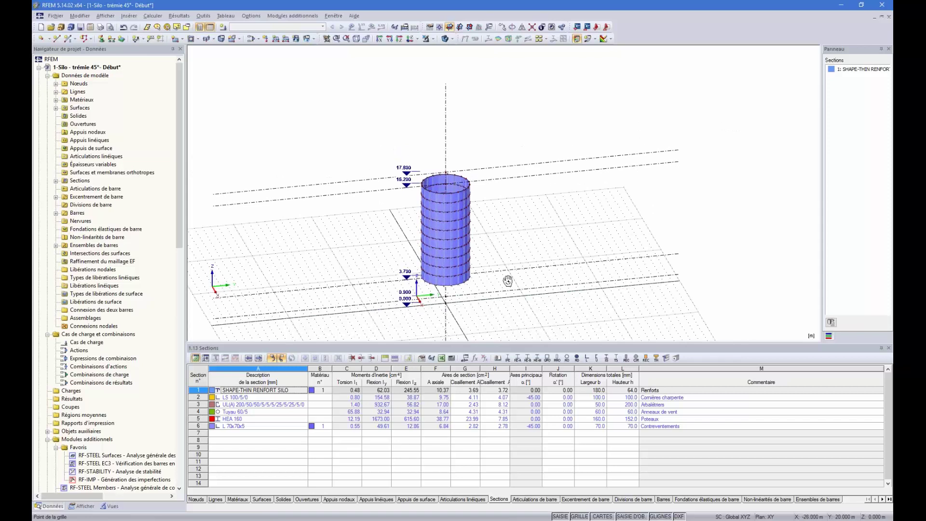
scroll(435, 175, "up", 3)
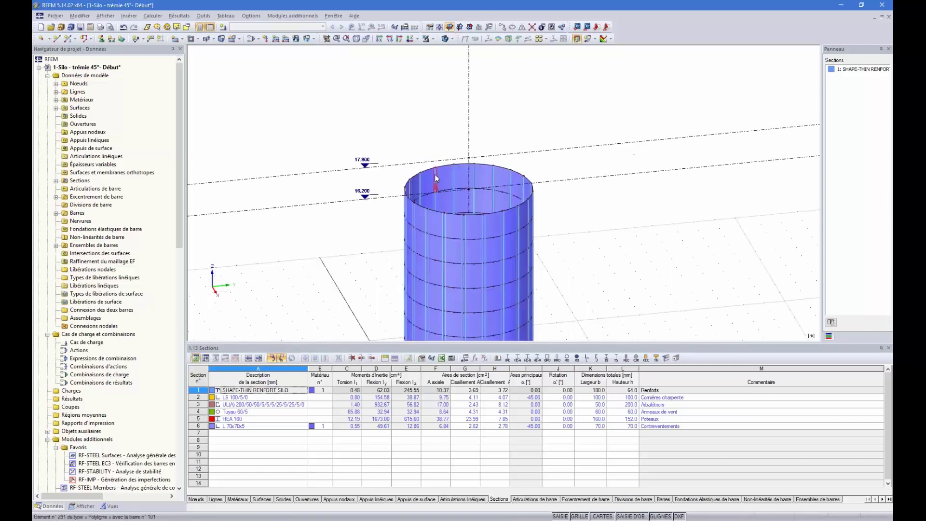
scroll(436, 174, "up", 4)
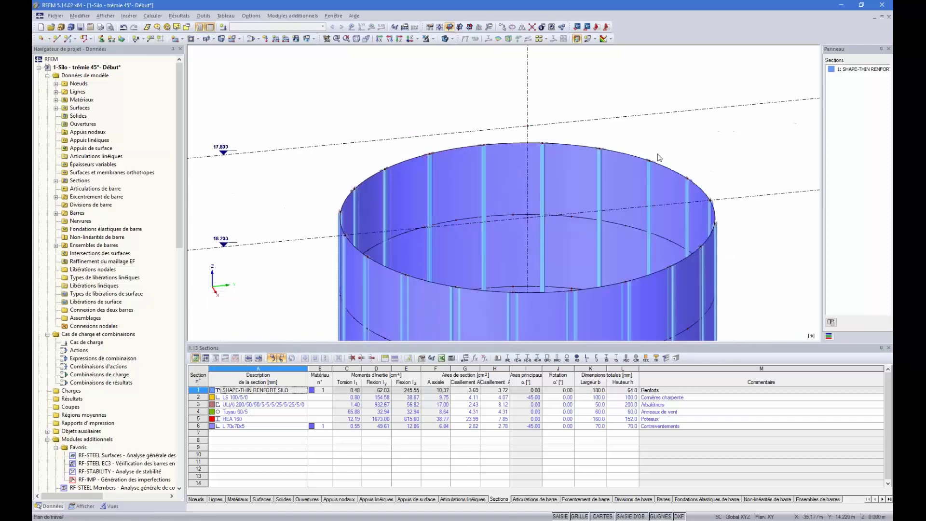
middle_click_drag(436, 174, 442, 167, "ctrl")
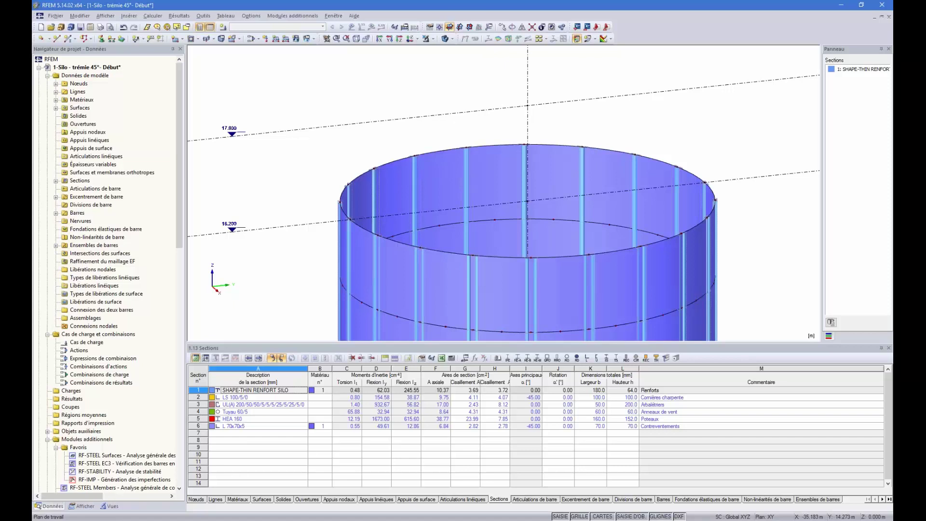
scroll(495, 140, "down", 2)
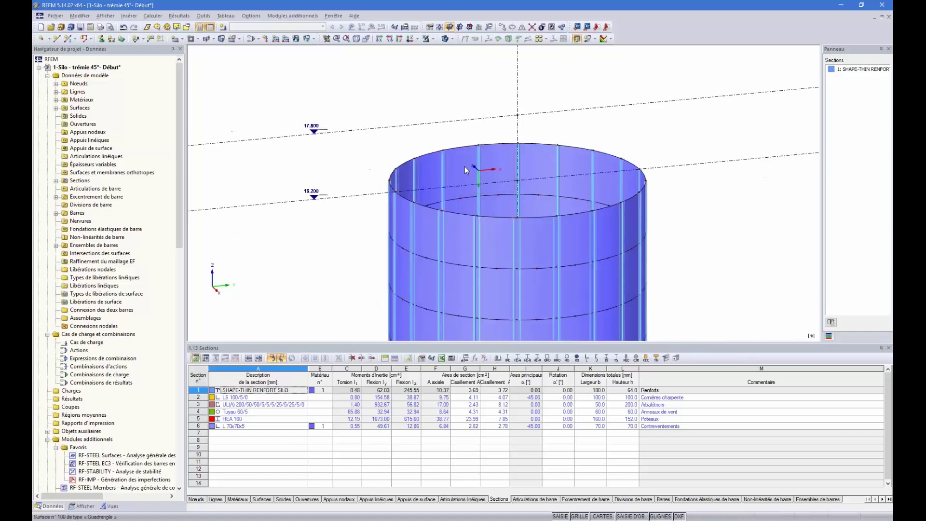
middle_click_drag(464, 166, 454, 133, "ctrl")
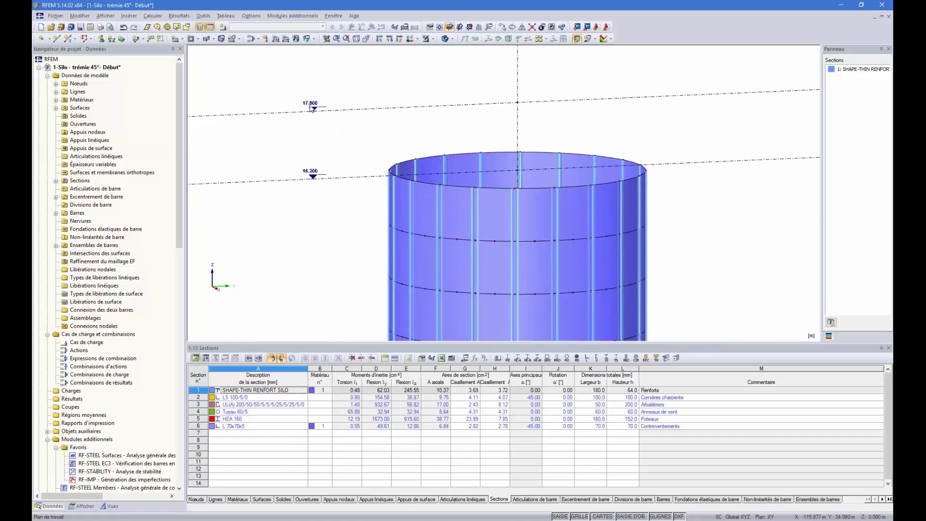
Switch to the model 2-Silo - trémie 45°- Modélisé and view the whole silo from several sides
left_click(40, 67)
double_click(71, 75)
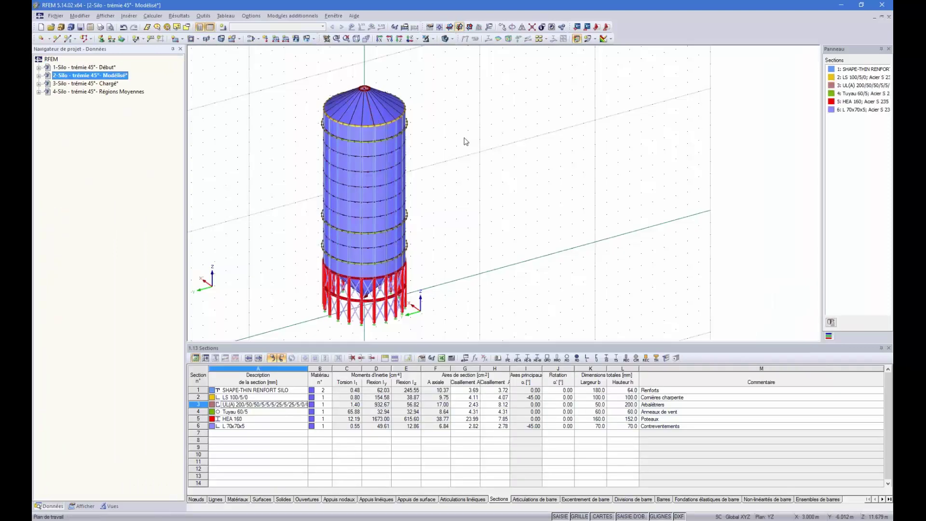
scroll(424, 147, "down", 2)
middle_click_drag(500, 176, 457, 139, "ctrl")
scroll(272, 241, "down", 1)
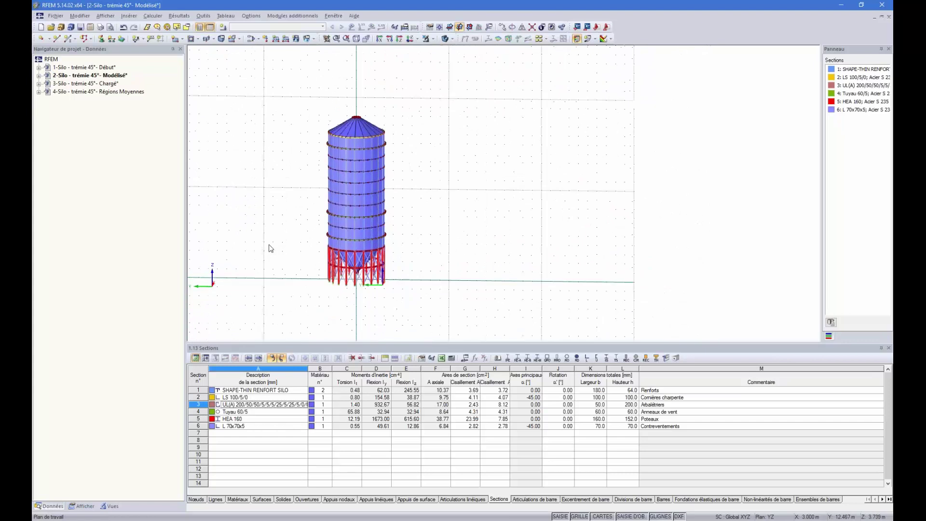
middle_click_drag(273, 215, 433, 197, "ctrl")
scroll(339, 110, "up", 1)
middle_click_drag(361, 127, 372, 136)
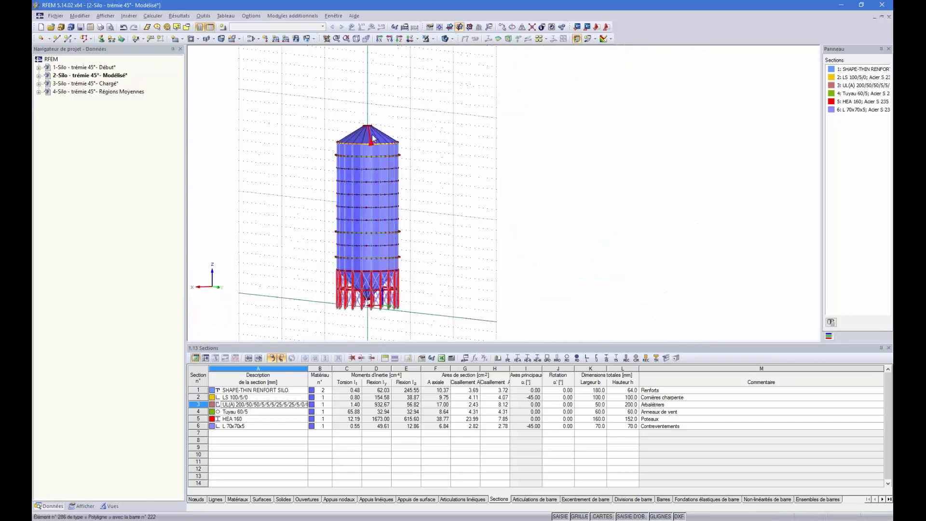
middle_click_drag(477, 147, 474, 146, "ctrl")
Display the surfaces transparently and examine the roof rafters and the LS 100/5/0 angle ring at the eaves
scroll(380, 151, "up", 3)
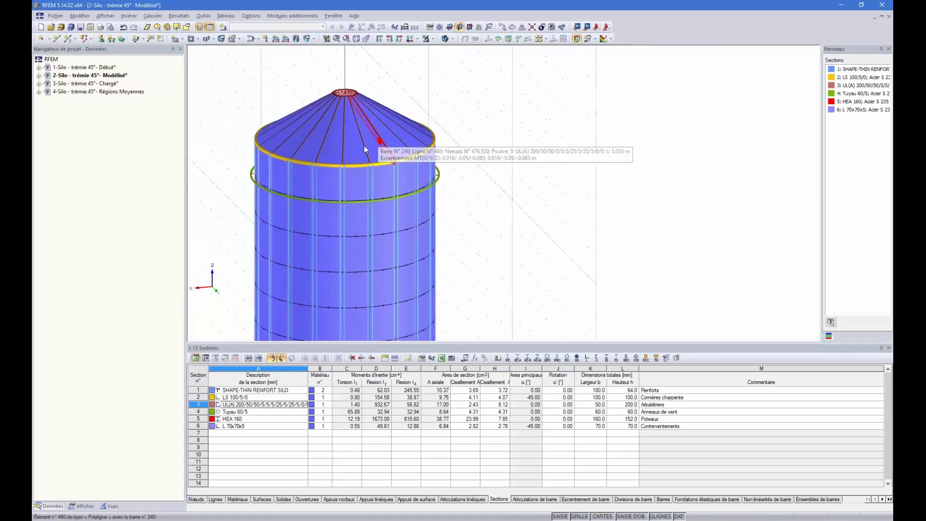
scroll(308, 132, "up", 2)
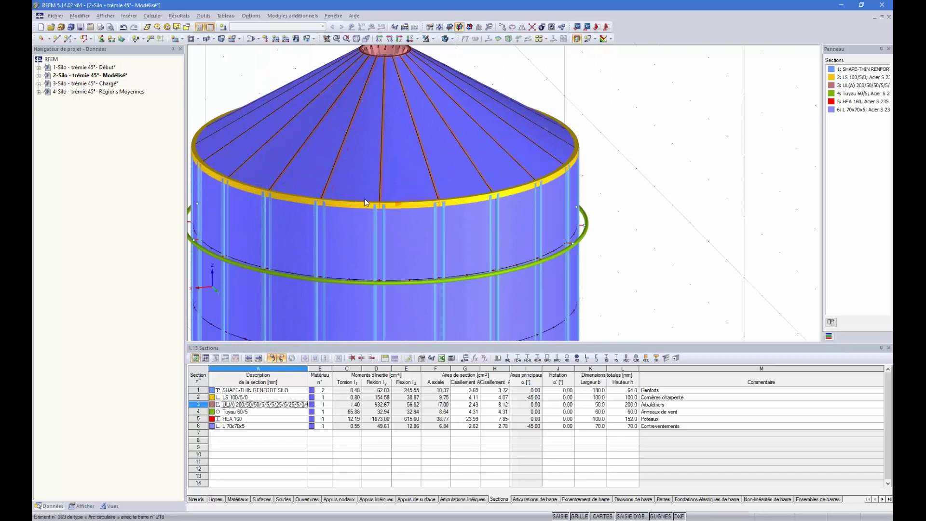
left_click(291, 199)
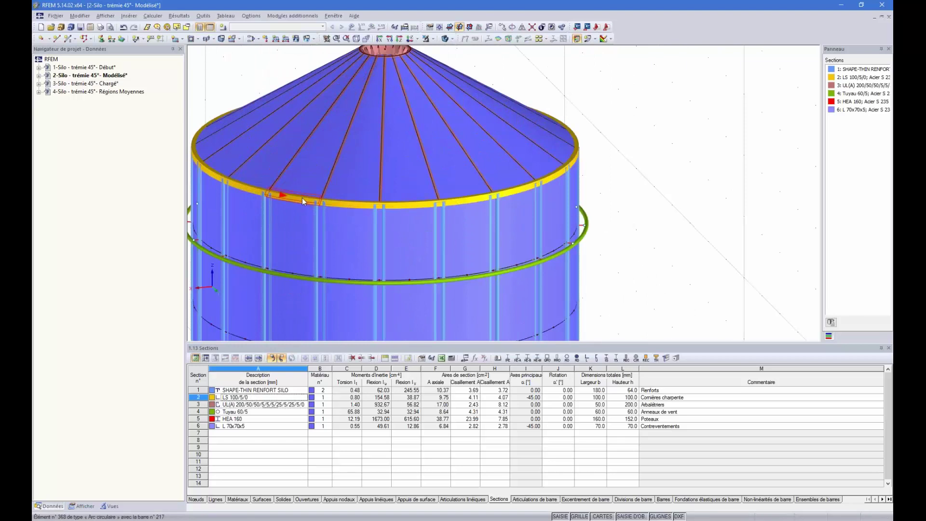
left_click(446, 39)
middle_click_drag(453, 176, 403, 169, "ctrl")
left_click(320, 182)
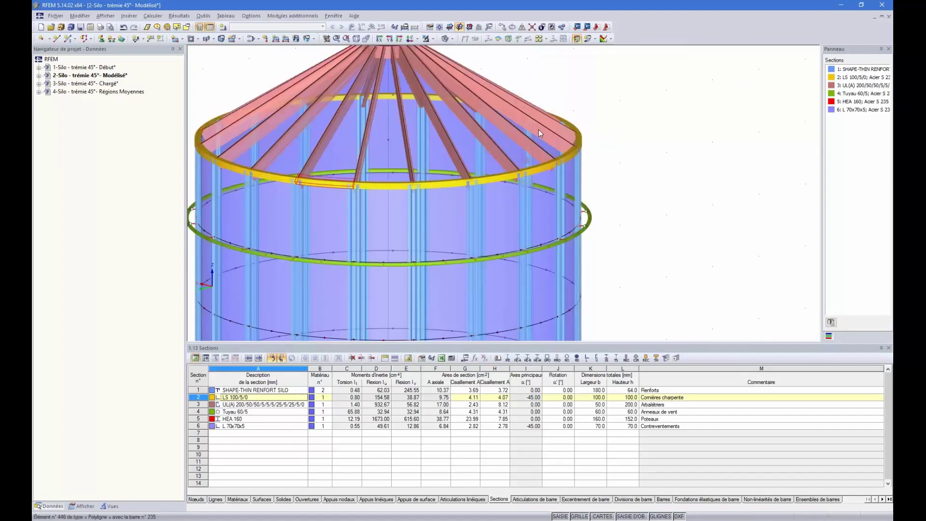
scroll(209, 170, "down", 3)
middle_click_drag(504, 212, 494, 227, "ctrl")
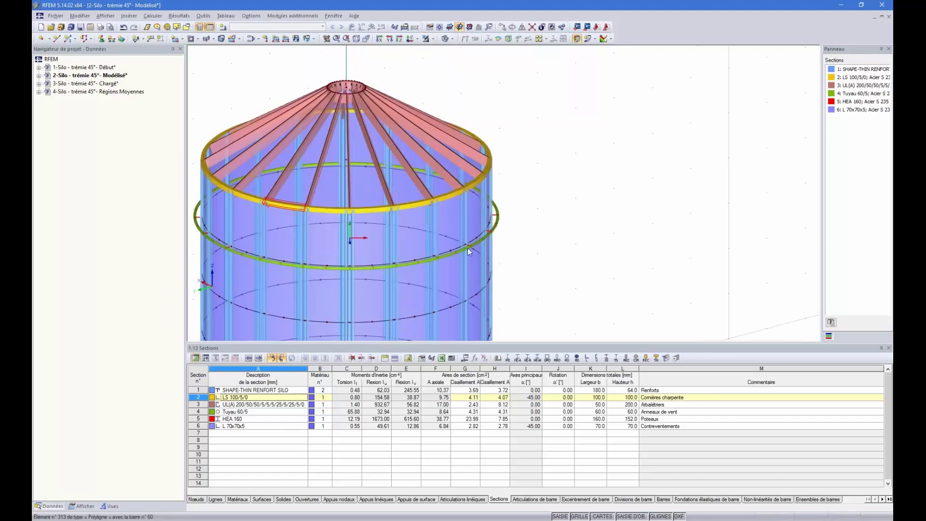
Examine the Tuyau 60/5 wind rings along the silo wall down to the supporting structure
scroll(232, 216, "down", 8)
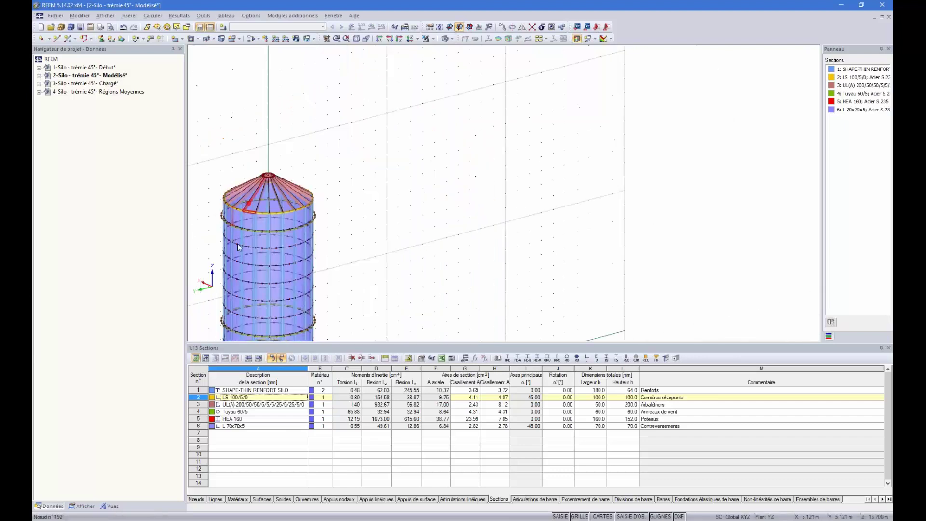
scroll(303, 246, "up", 6)
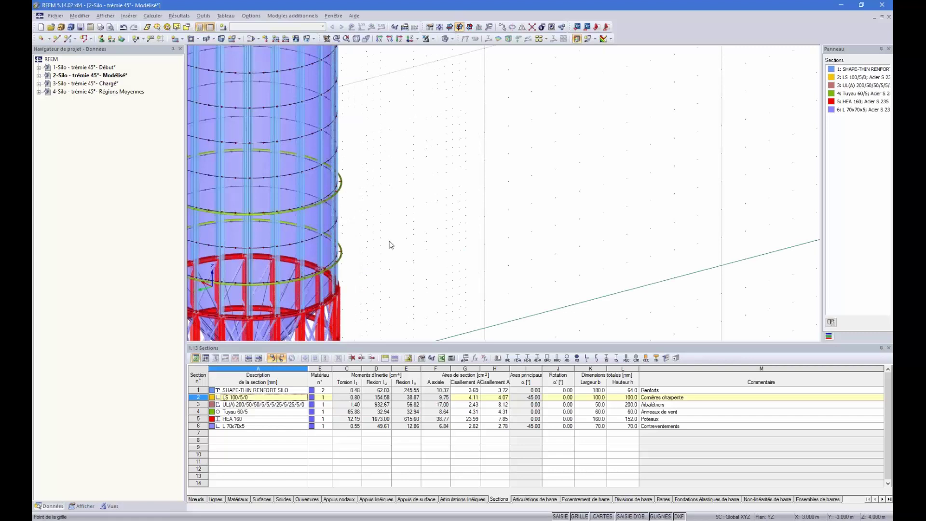
scroll(381, 239, "down", 3)
middle_click_drag(454, 220, 428, 182, "ctrl")
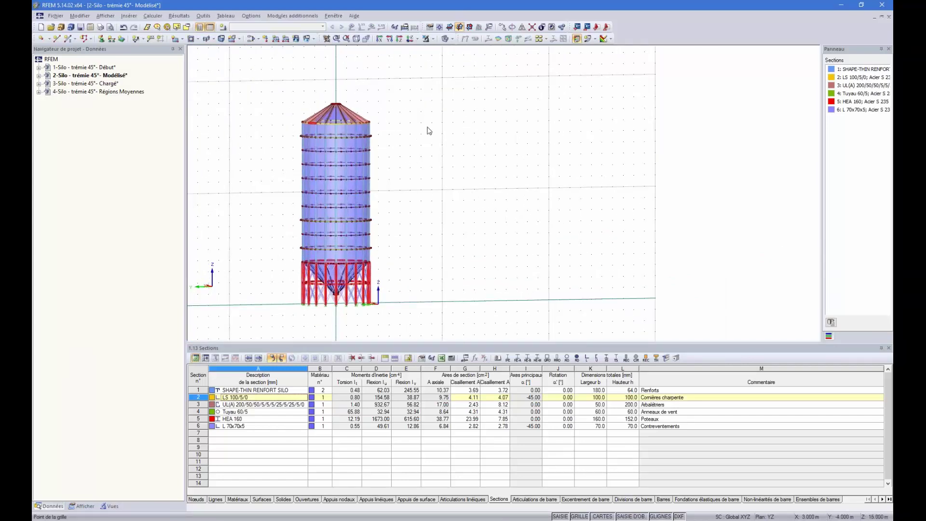
middle_click_drag(428, 131, 323, 250, "ctrl")
scroll(301, 255, "up", 3)
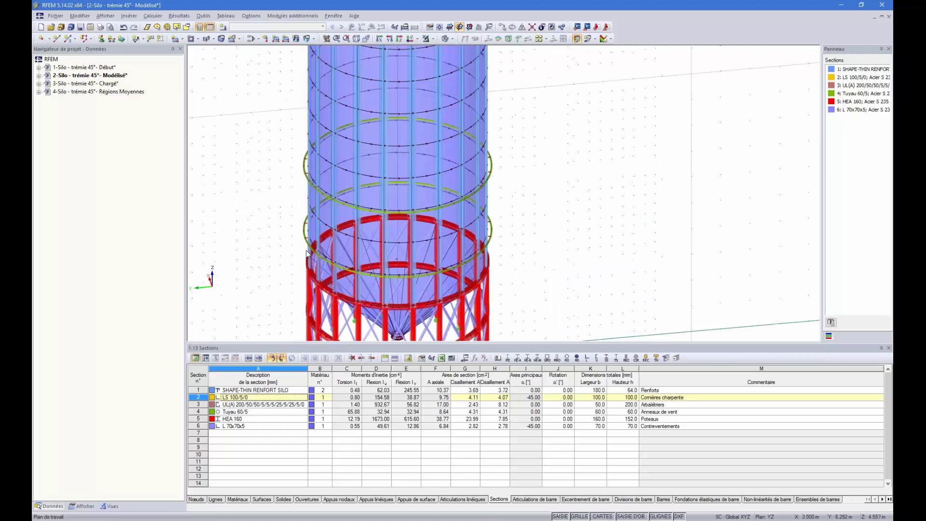
scroll(310, 255, "down", 5)
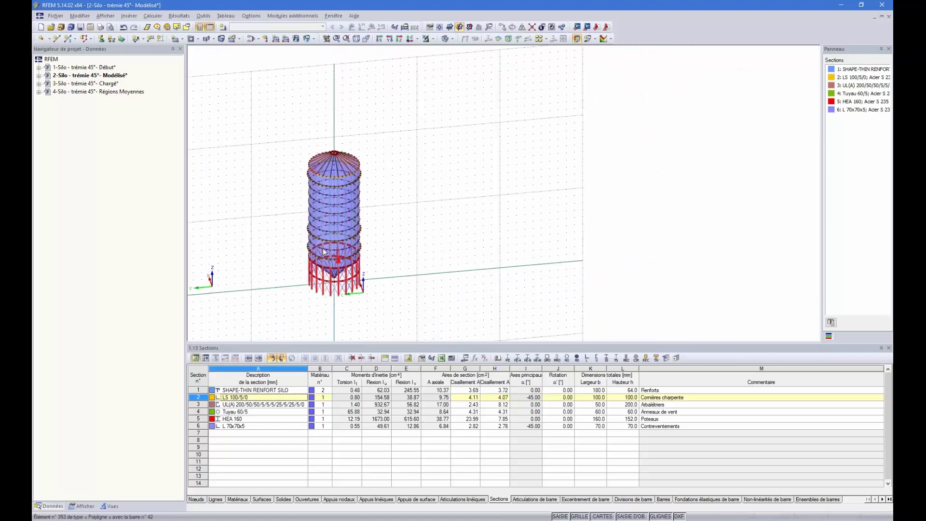
scroll(389, 275, "up", 1)
scroll(389, 275, "up", 1)
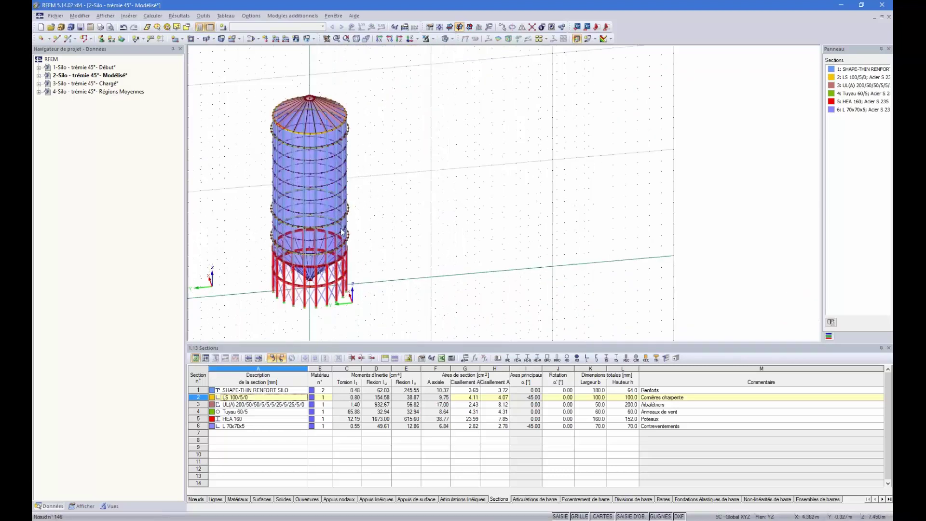
middle_click_drag(382, 209, 375, 234, "ctrl")
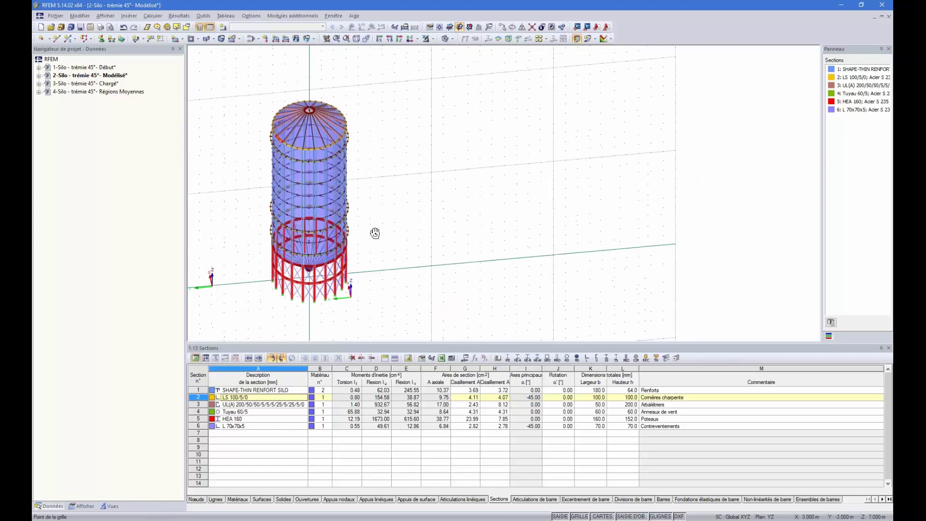
scroll(299, 245, "up", 12)
scroll(323, 266, "down", 7)
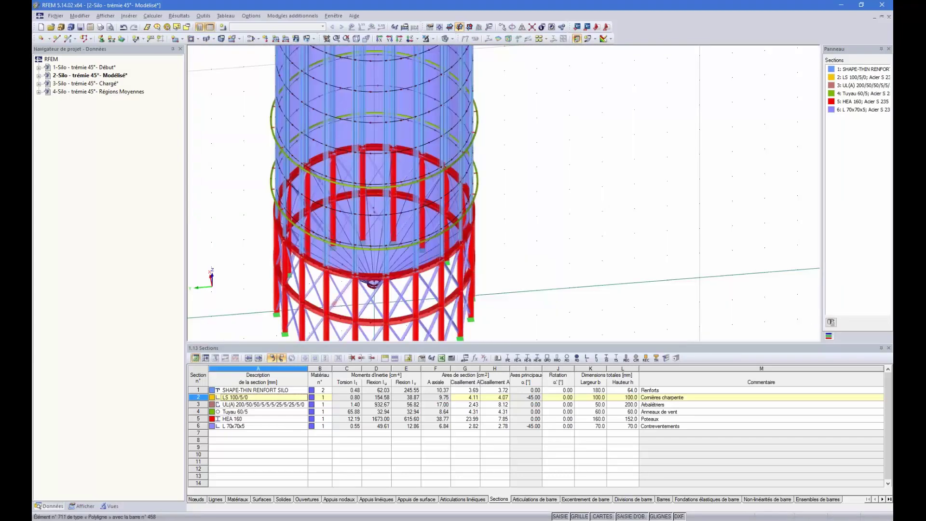
Examine the HEA 160 columns and ring beams, the bracing and the nodal supports around the hopper
scroll(395, 290, "down", 8)
middle_click_drag(394, 290, 402, 262, "ctrl")
scroll(371, 286, "up", 7)
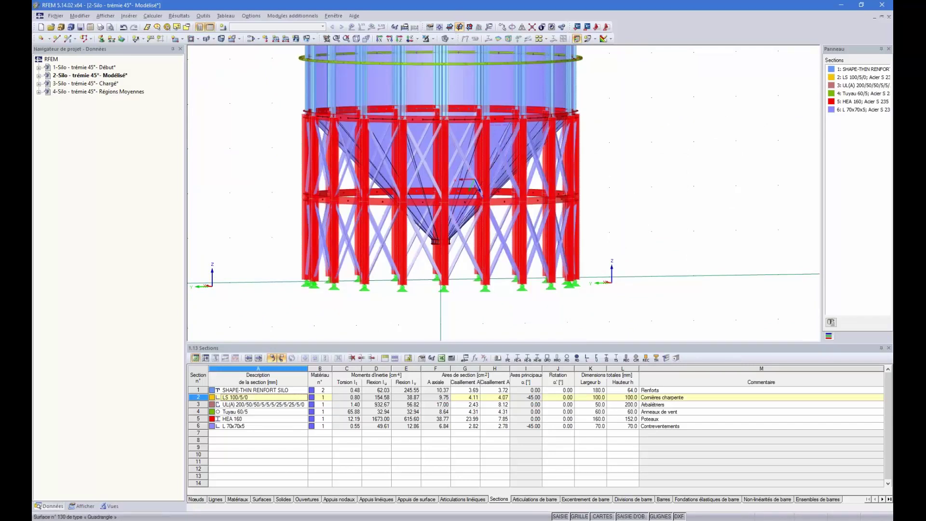
middle_click_drag(466, 177, 518, 191, "ctrl")
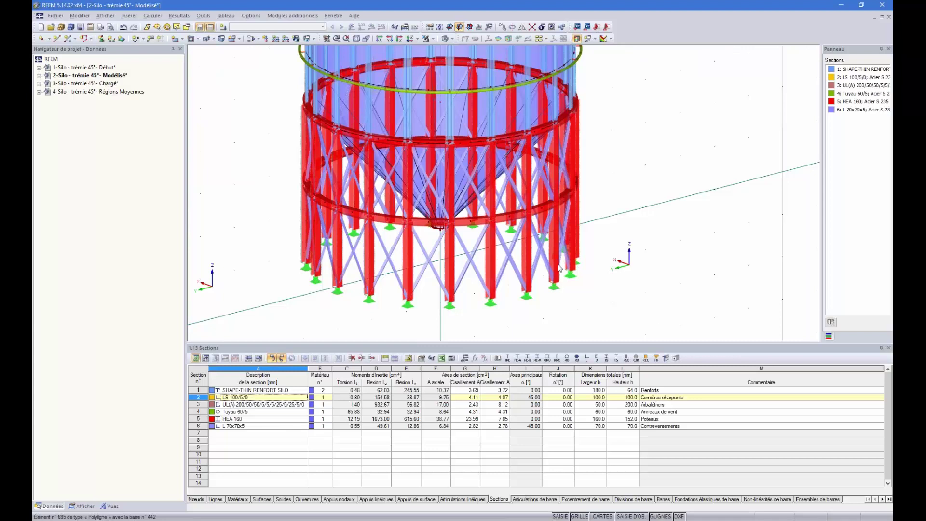
double_click(509, 140)
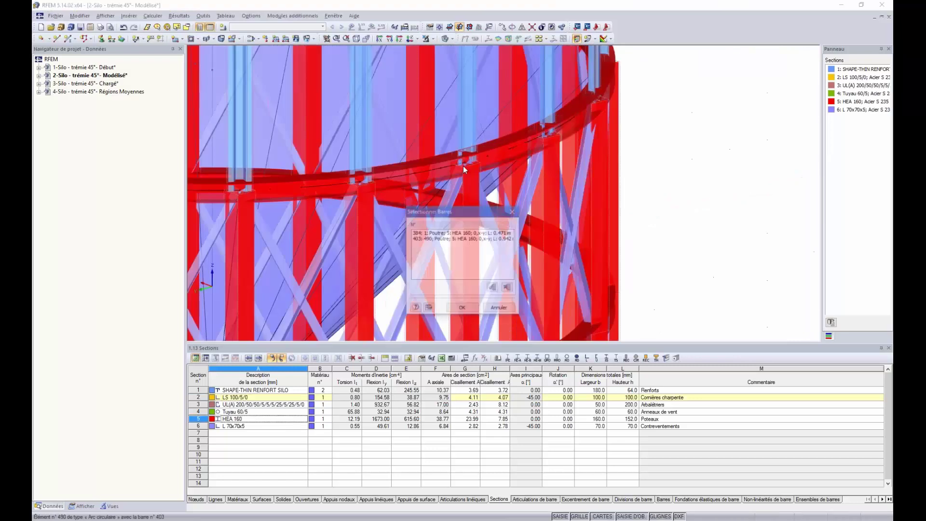
left_click(513, 211)
scroll(435, 154, "down", 5)
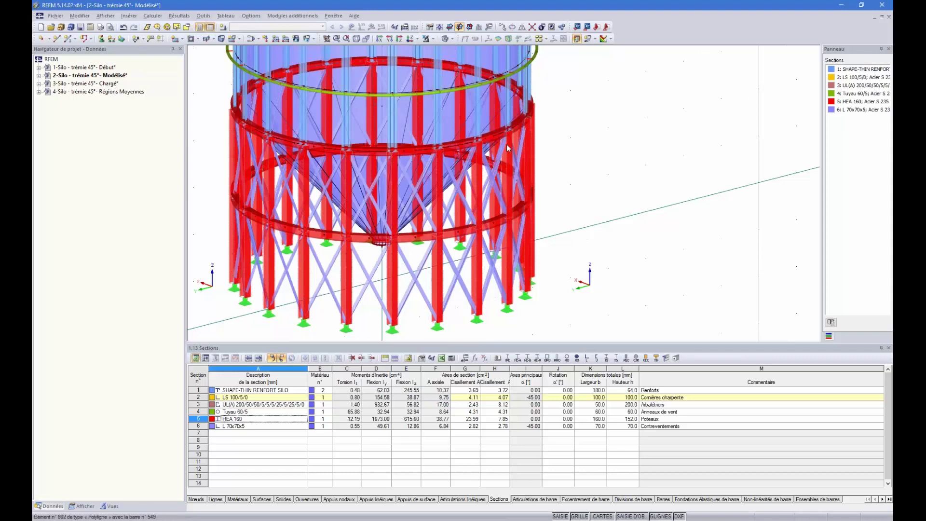
Examine the member type of an L 70x70x5 diagonal brace in the supporting structure and the alternative types available
middle_click_drag(508, 148, 492, 148, "ctrl")
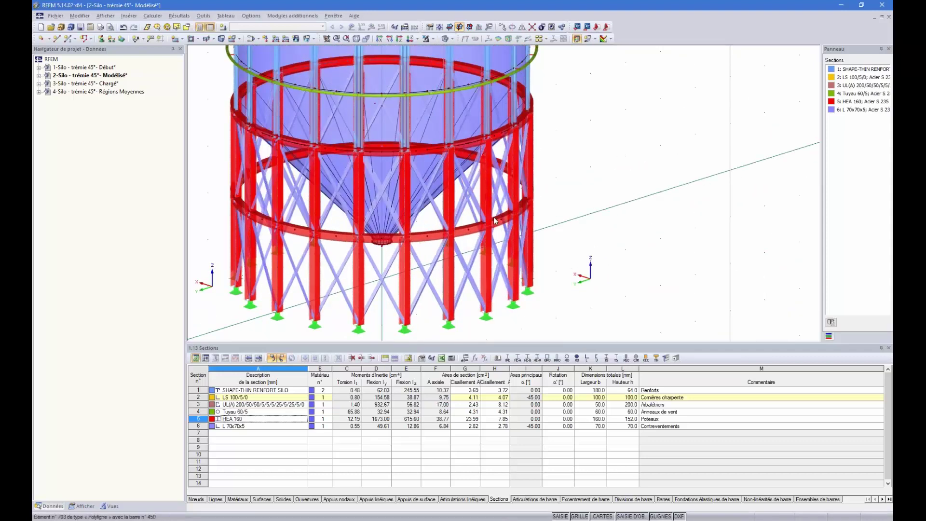
left_click(438, 295)
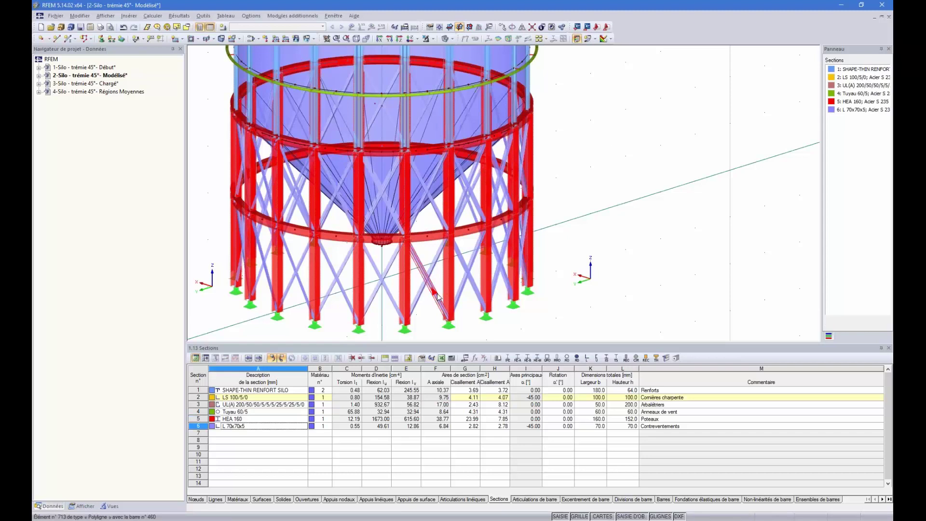
double_click(438, 296)
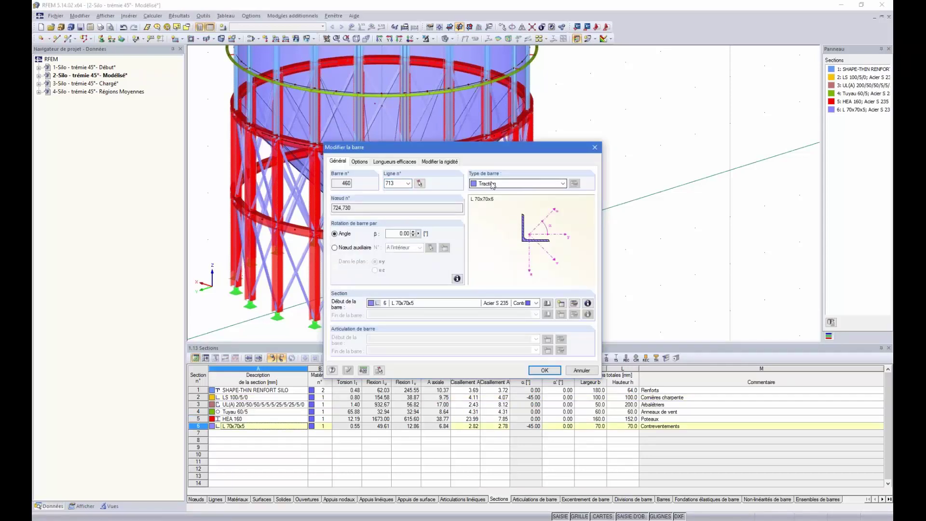
left_click(512, 186)
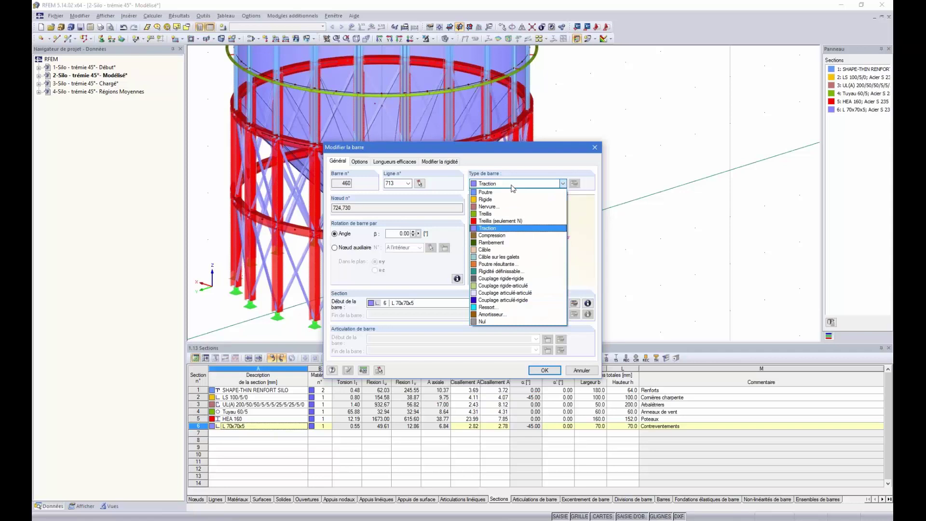
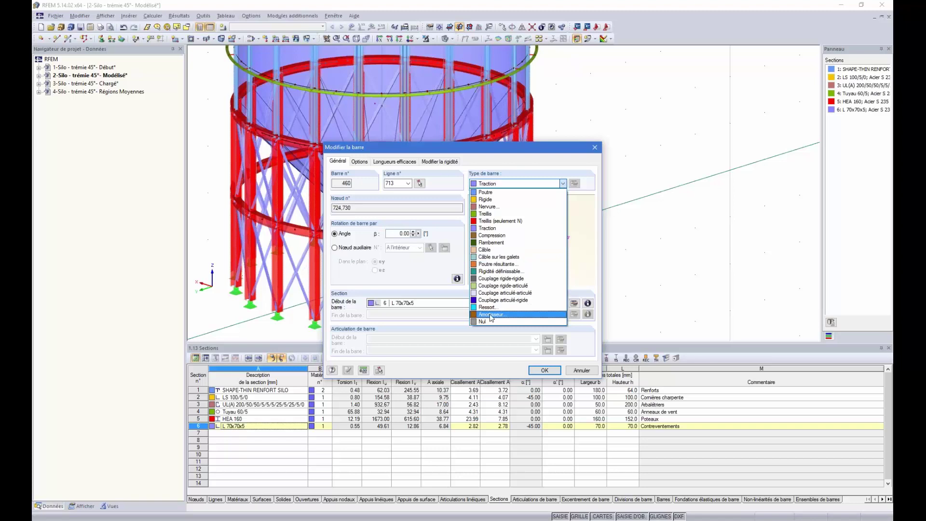
left_click(585, 234)
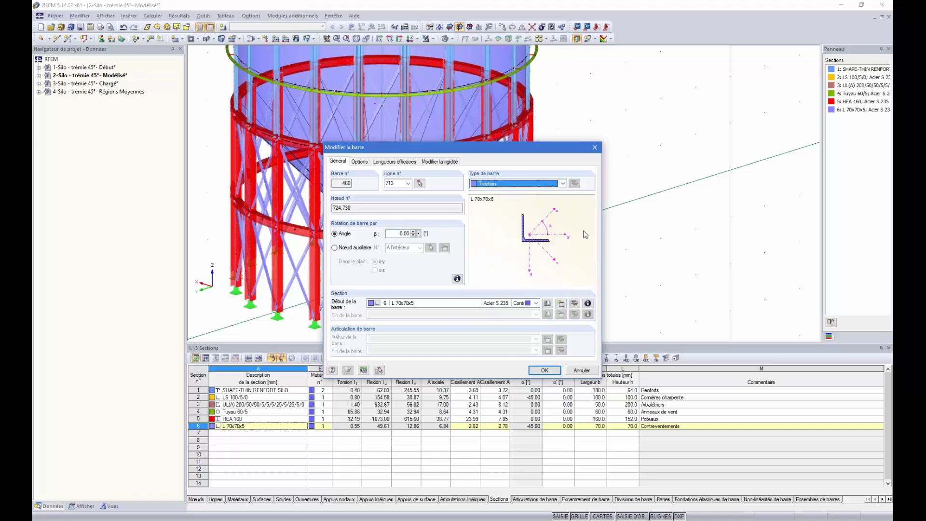
left_click(544, 370)
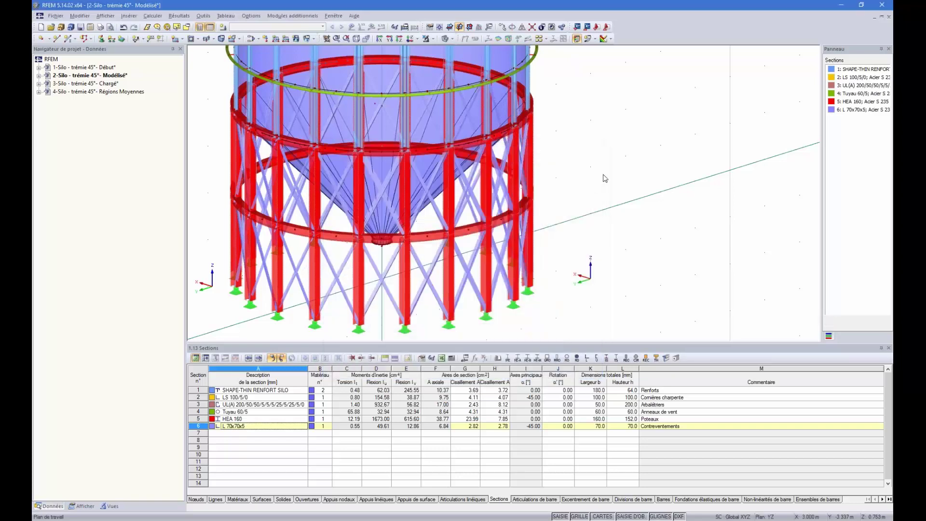
Set the work plane to XY and view the whole silo from obliquely above
scroll(605, 179, "down", 5)
scroll(559, 154, "down", 7)
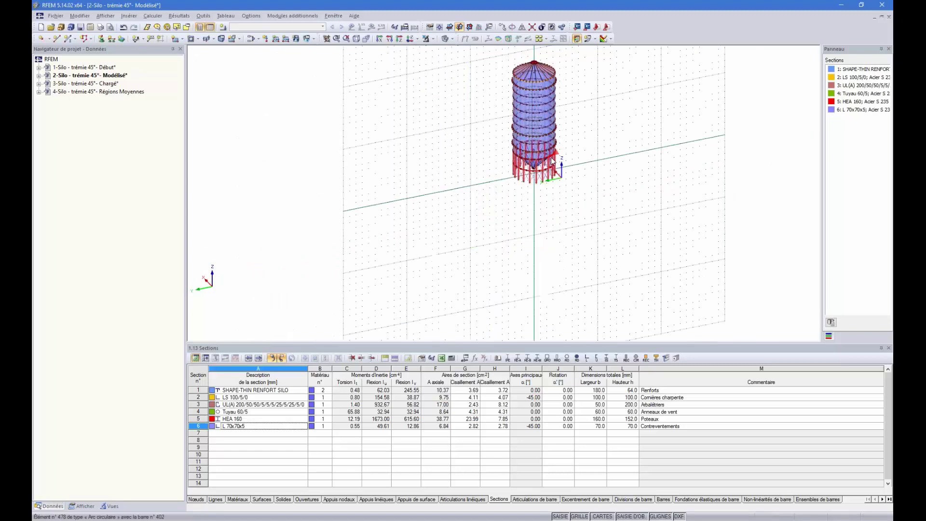
middle_click_drag(617, 121, 585, 111, "ctrl")
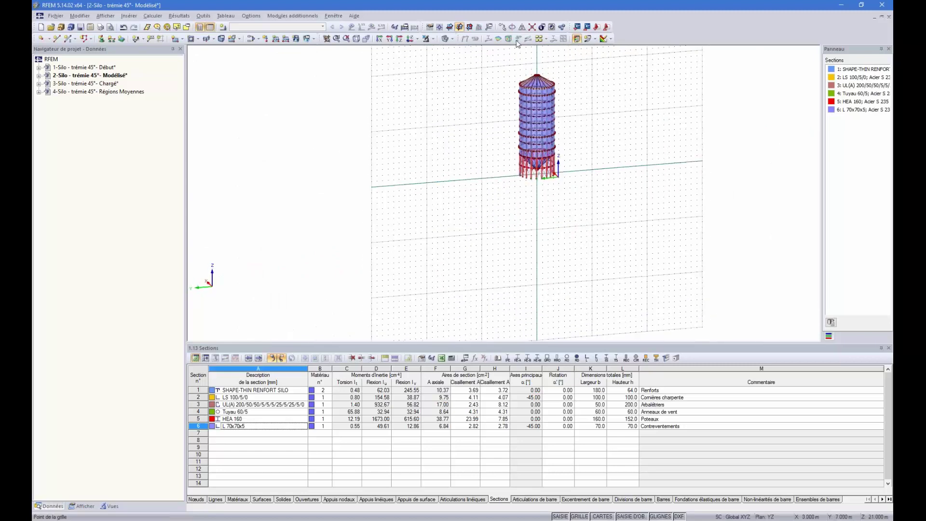
left_click(449, 27)
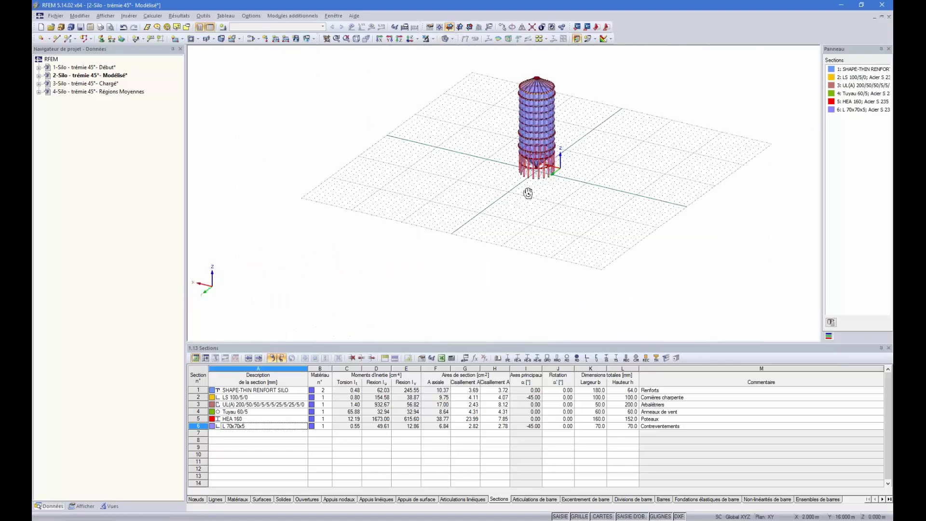
scroll(573, 106, "up", 3)
scroll(546, 74, "up", 4)
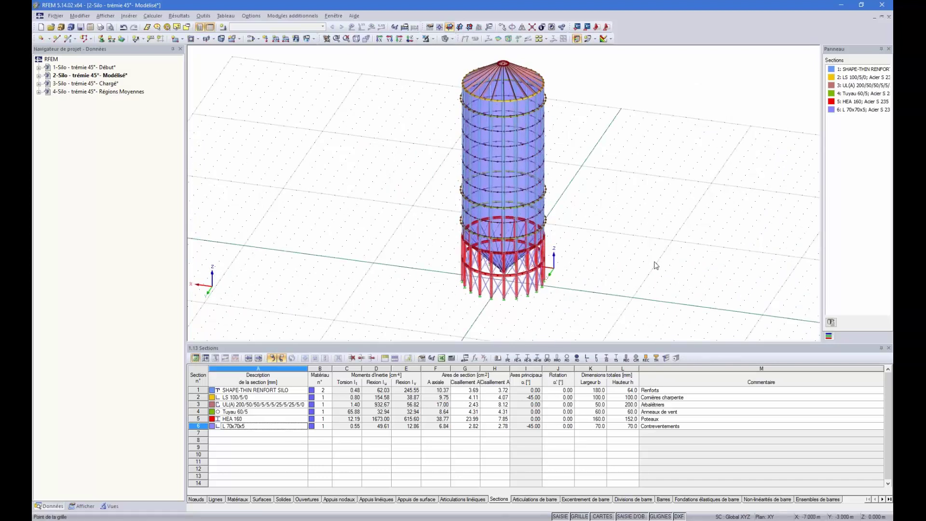
scroll(647, 229, "down", 1)
middle_click_drag(645, 220, 500, 236, "ctrl")
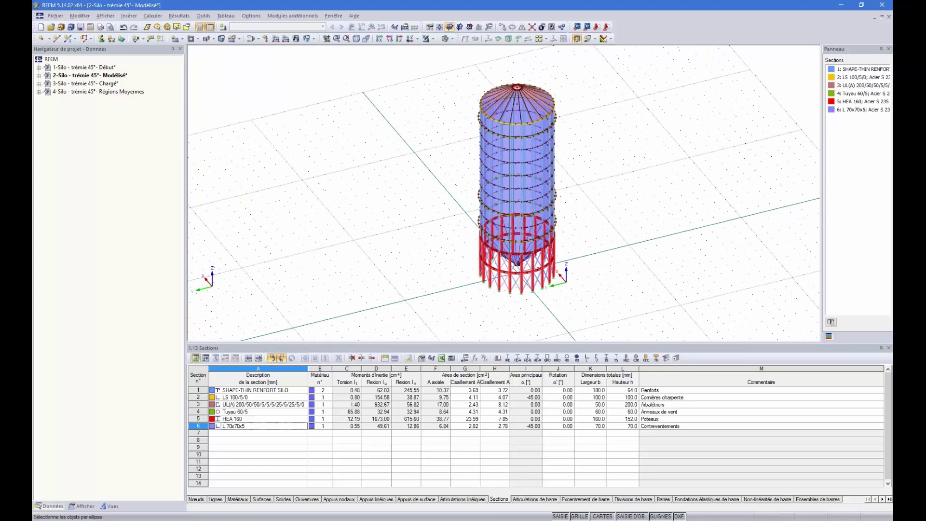
Create load case CC1 in the Permanente category with self-weight active at a factor of -1.000 in Z
left_click(223, 27)
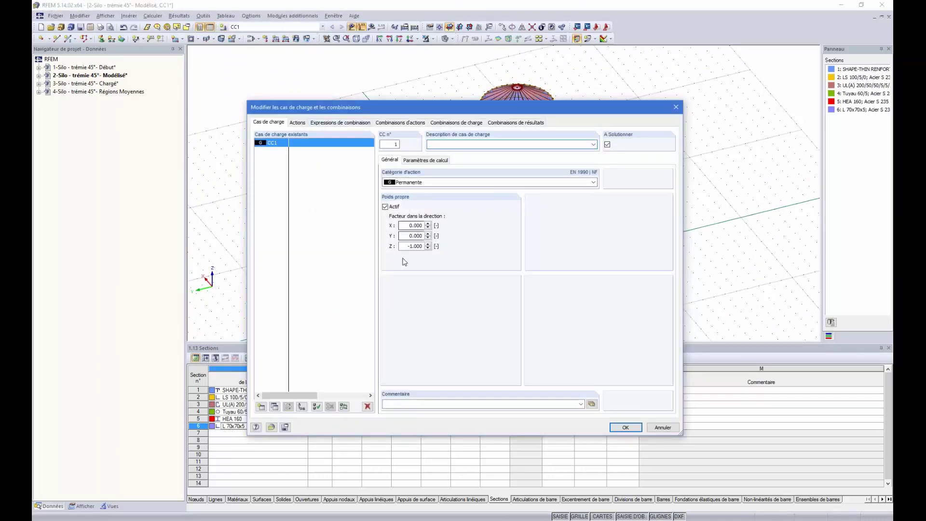
left_click(633, 430)
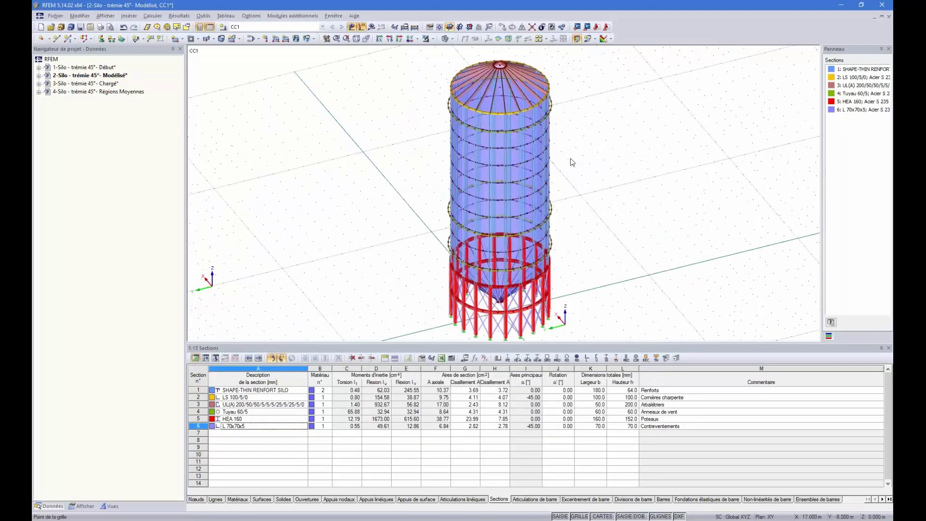
middle_click_drag(579, 222, 638, 249, "ctrl")
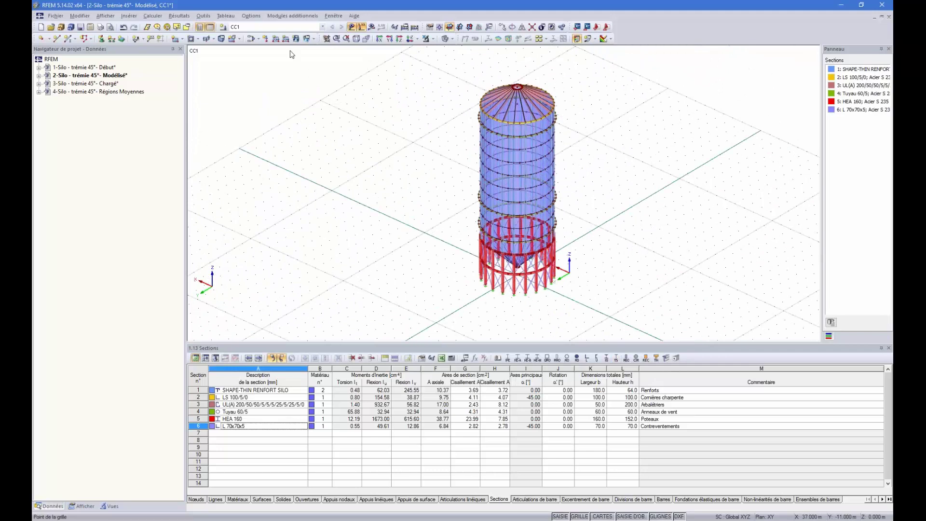
Add load case CC2 described as "Charge horizontales" with the action category Imposée - catégorie A : habitation et résidentiel
left_click(250, 39)
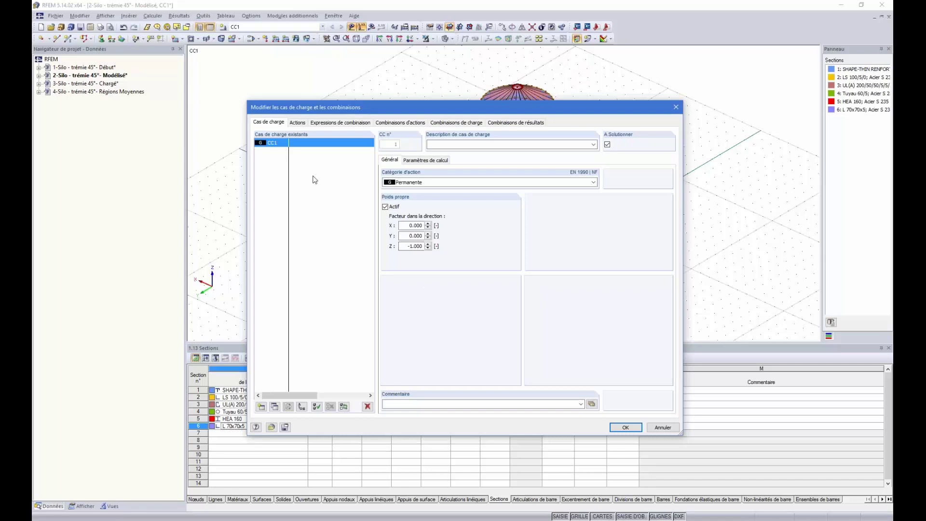
left_click(261, 406)
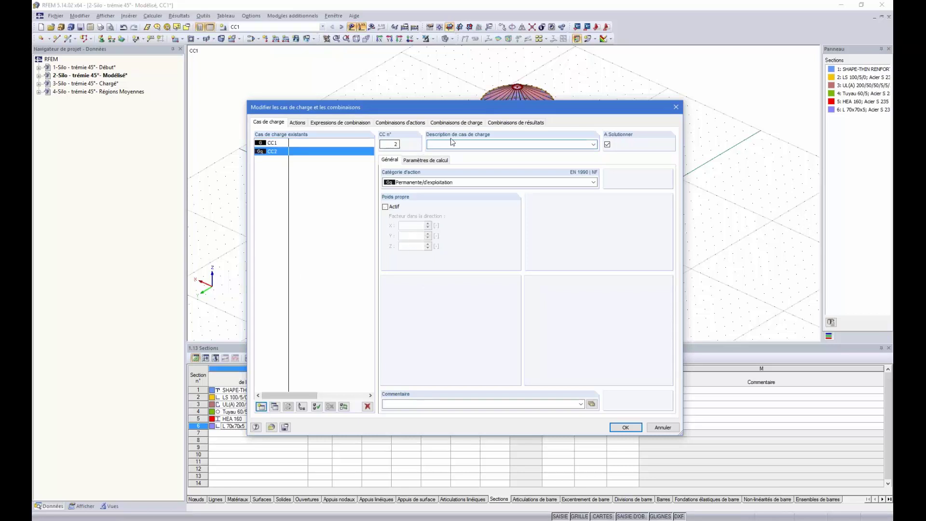
left_click(594, 144)
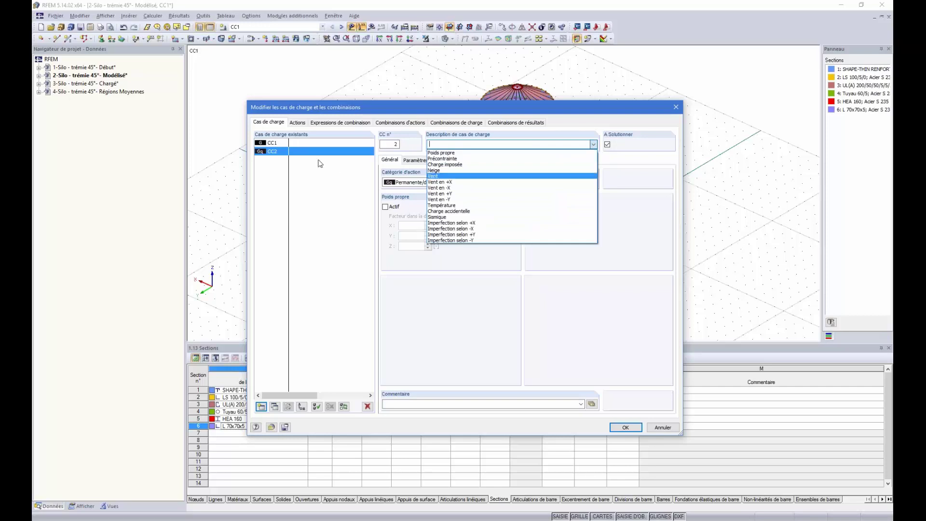
left_click(283, 152)
left_click(444, 144)
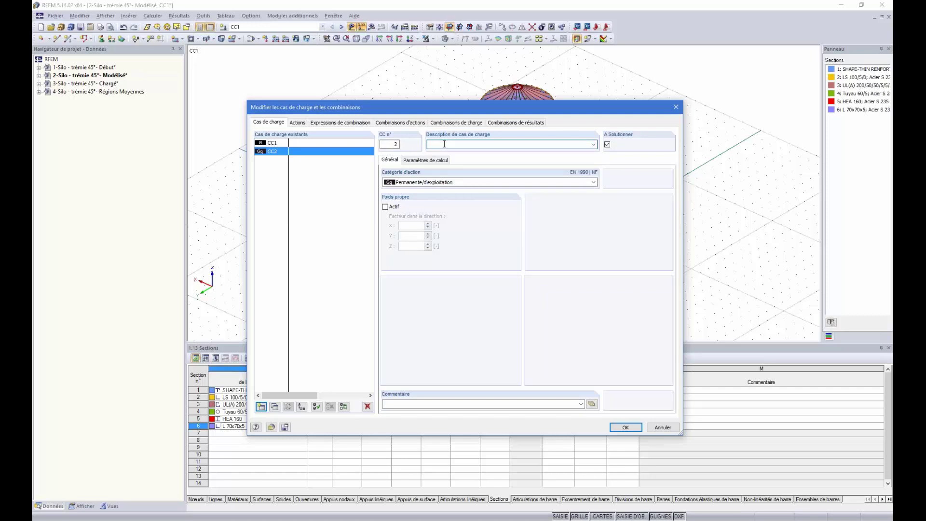
type("Charge horizontales")
left_click(482, 182)
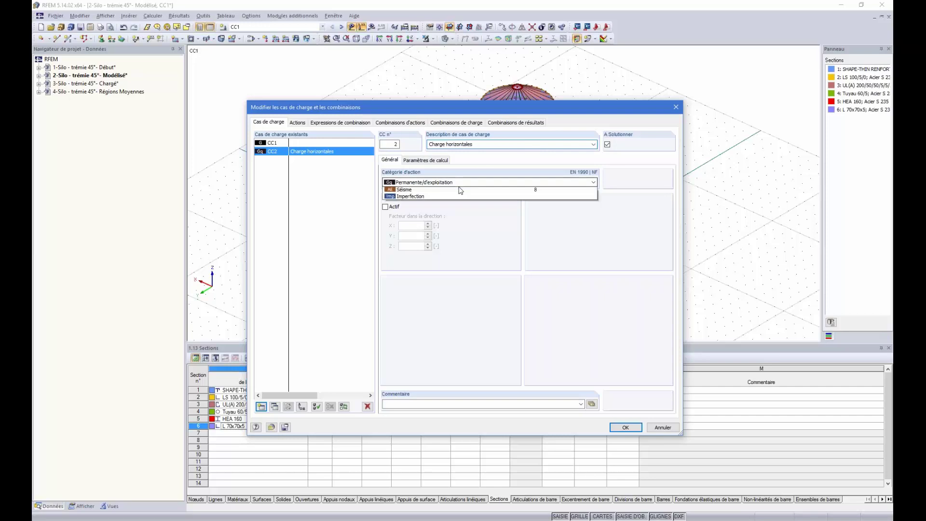
left_click(458, 212)
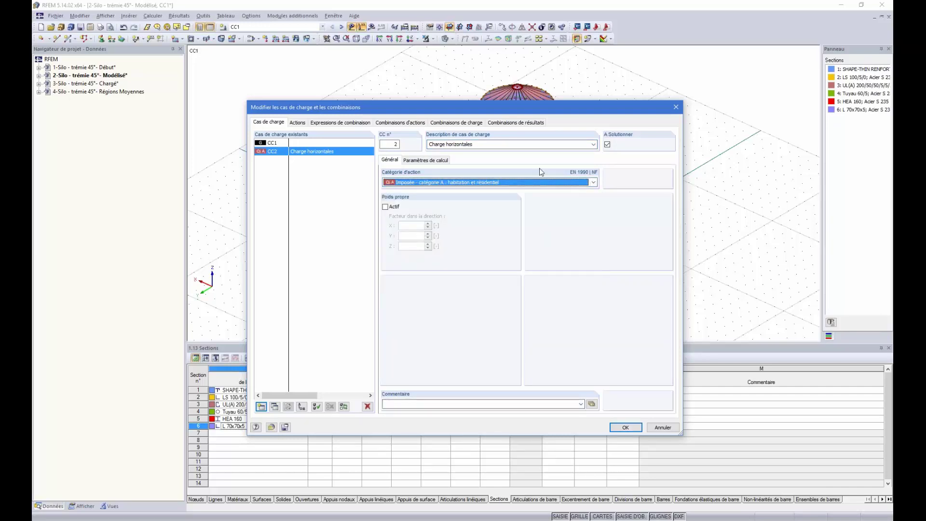
left_click_drag(474, 144, 428, 144)
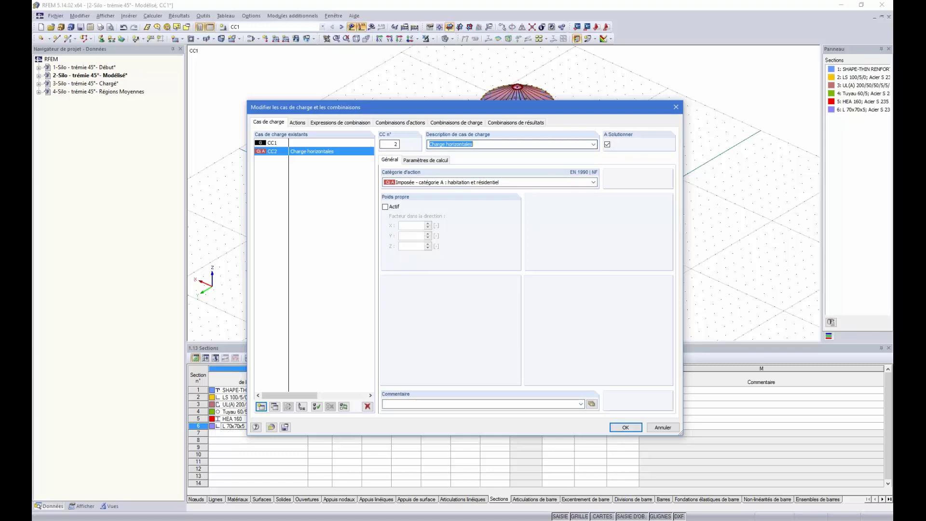
left_click(345, 263)
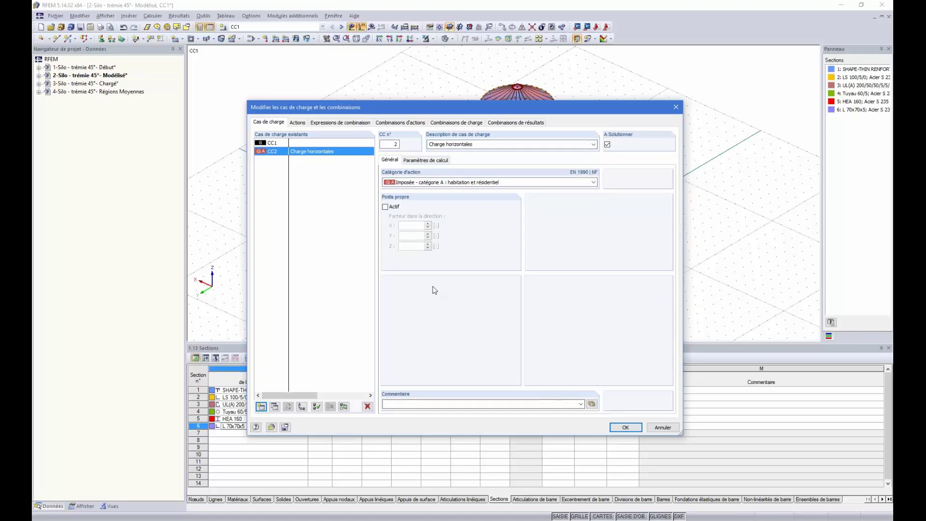
left_click(625, 428)
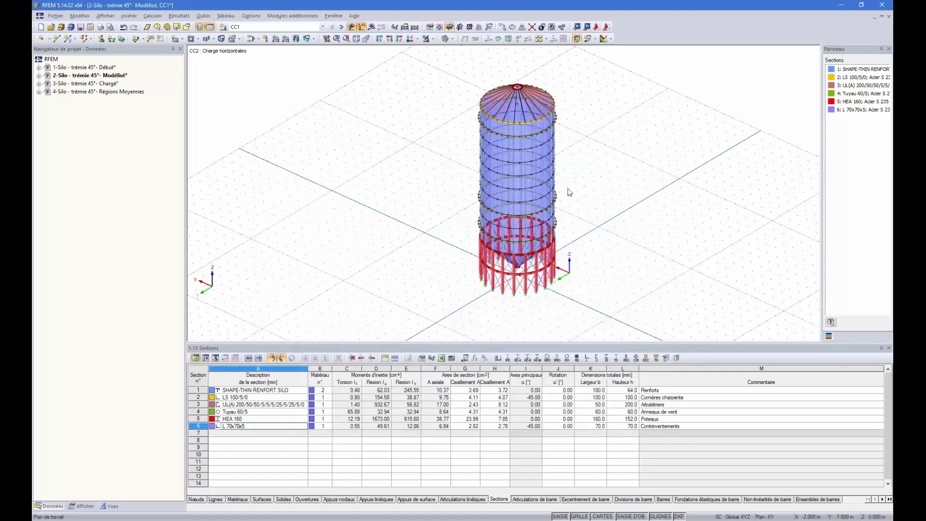
Examine the silo wall and hopper from the side and from above with load case CC2 active
scroll(412, 110, "down", 5)
scroll(493, 137, "up", 6)
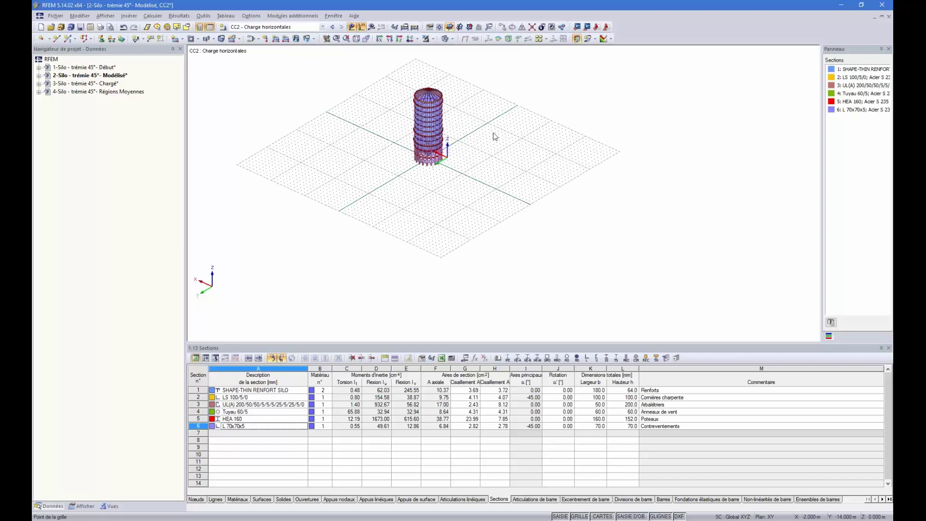
scroll(410, 116, "down", 4)
middle_click_drag(426, 231, 458, 189, "ctrl")
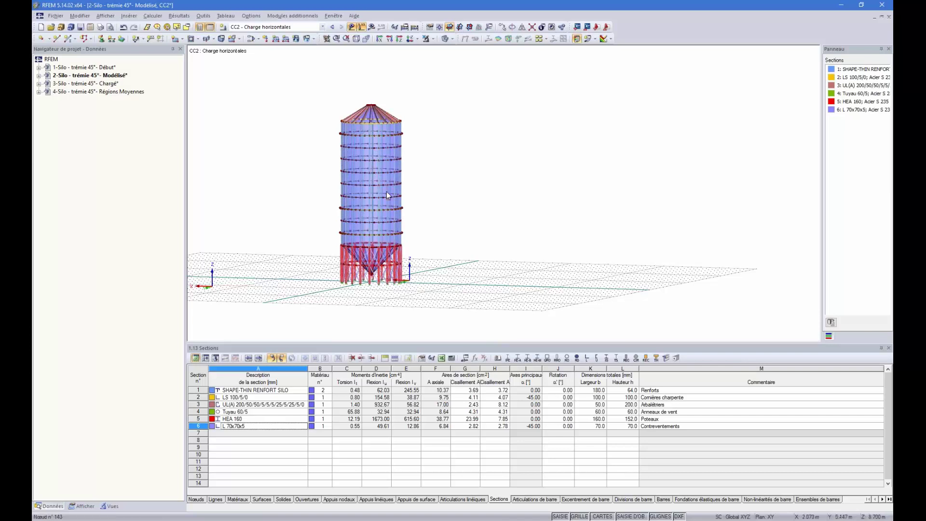
scroll(383, 129, "up", 5)
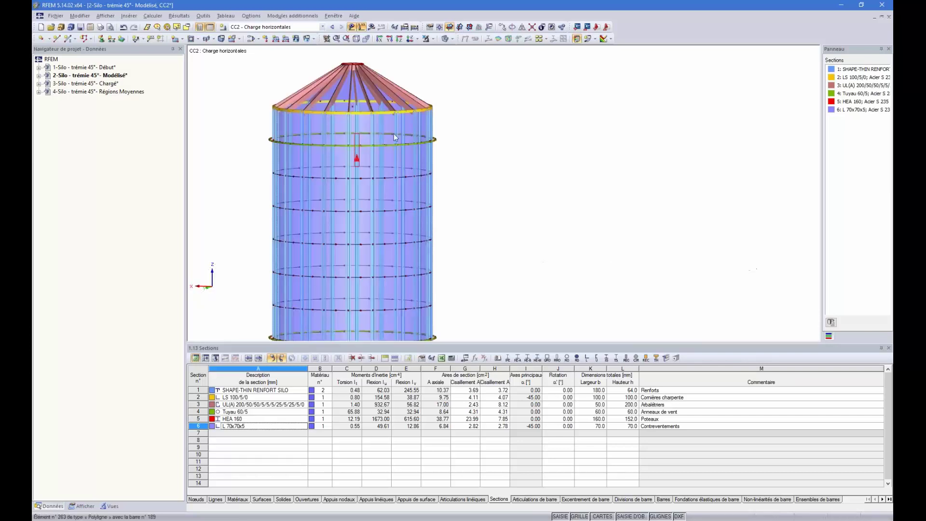
scroll(394, 259, "down", 5)
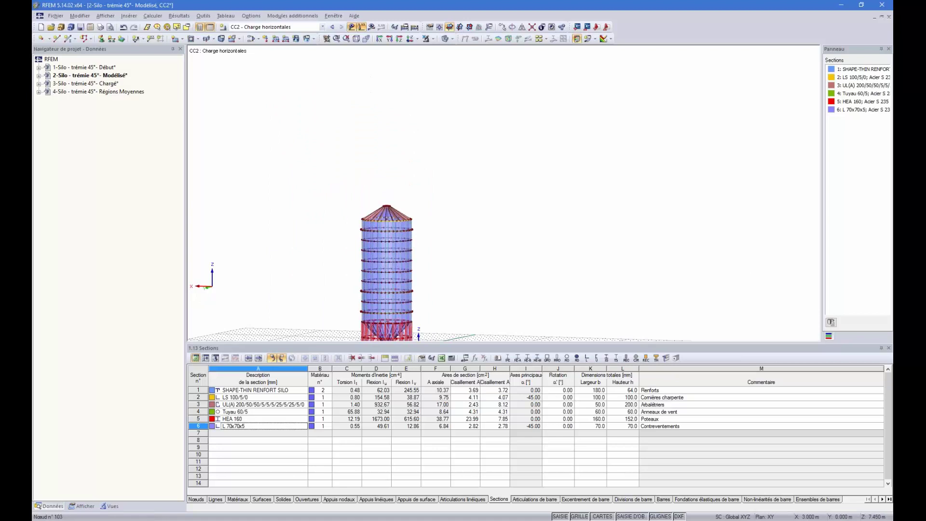
middle_click_drag(395, 264, 407, 324, "ctrl")
middle_click_drag(440, 292, 420, 323, "ctrl")
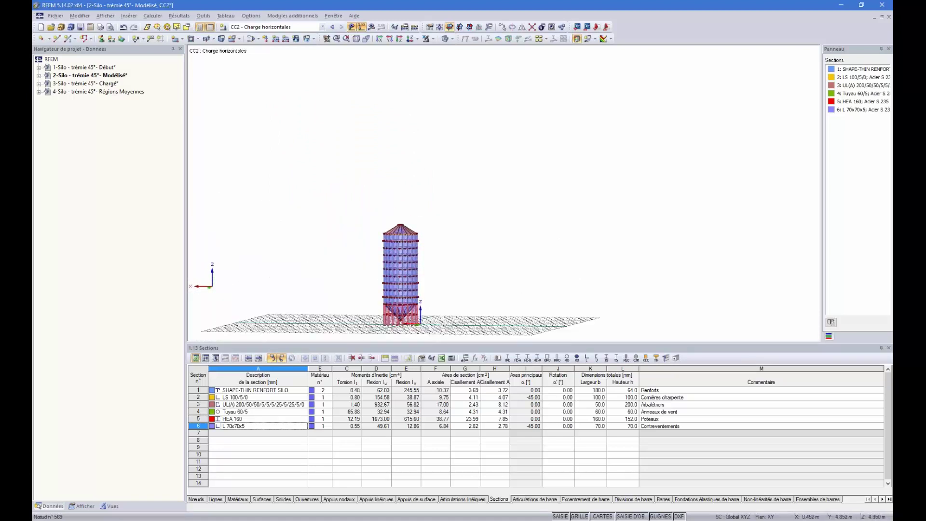
scroll(375, 284, "up", 4)
middle_click_drag(464, 256, 457, 237)
scroll(401, 236, "up", 5)
scroll(456, 268, "down", 4)
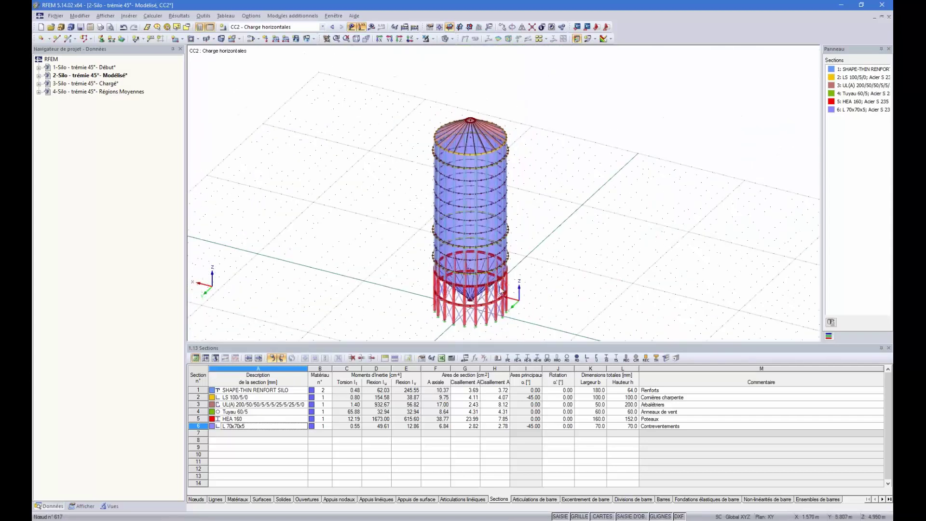
middle_click_drag(498, 287, 511, 243, "ctrl")
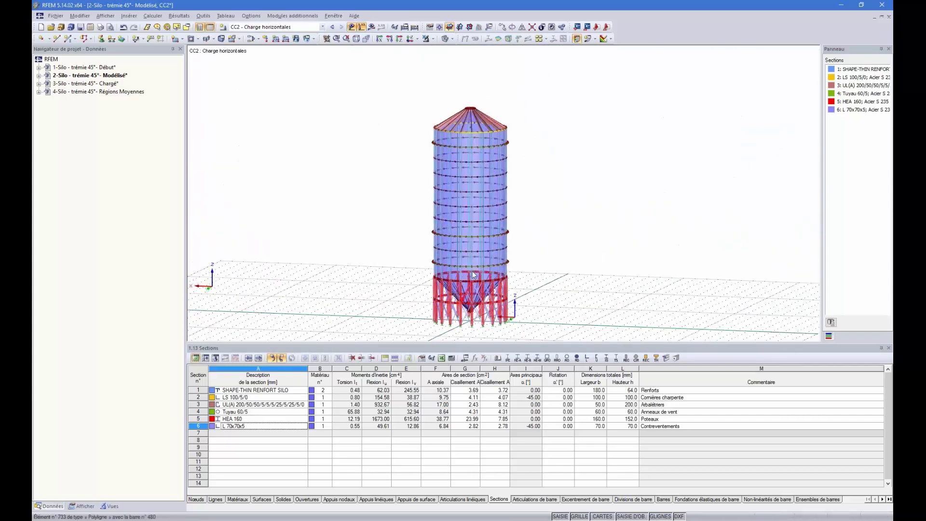
Start a new free variable load of 1 kN/m² with variable distribution in Z and the YZ plane as projection plane
left_click(313, 39)
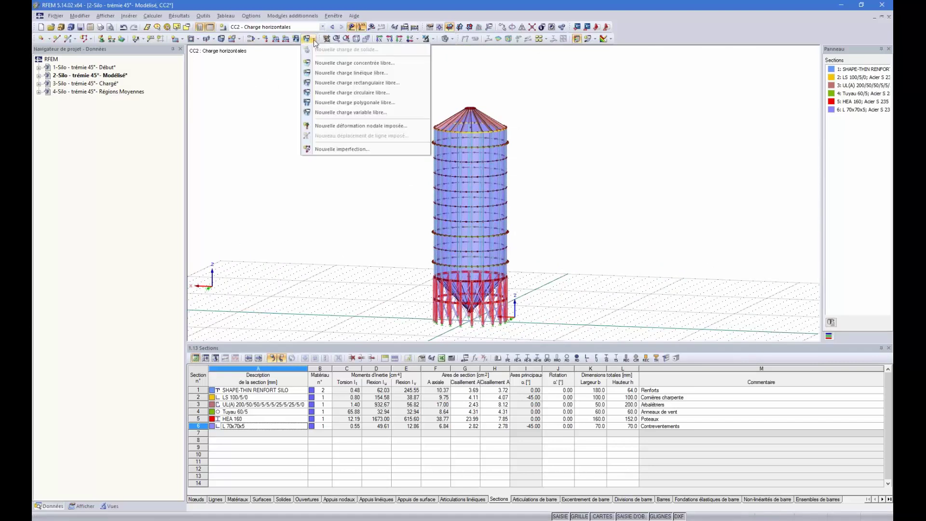
left_click(345, 113)
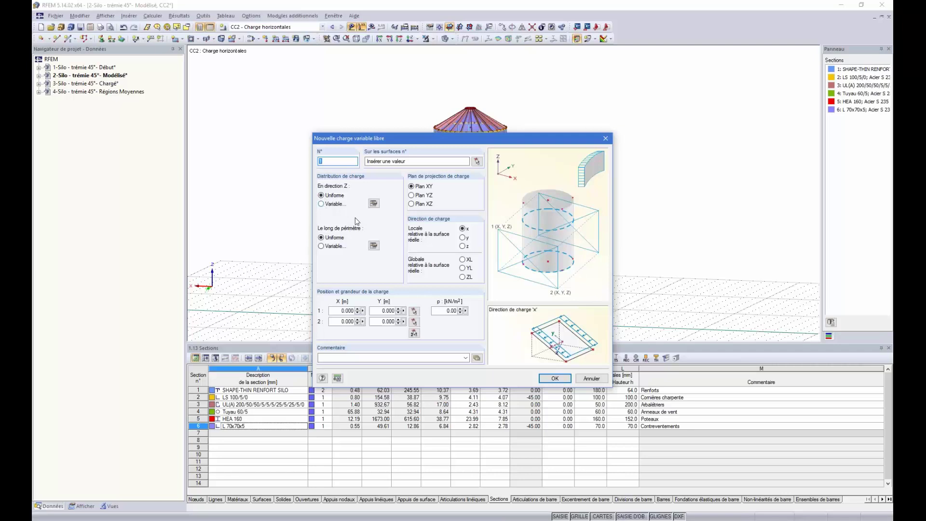
double_click(450, 311)
type("1")
left_click(329, 203)
left_click_drag(457, 135, 641, 83)
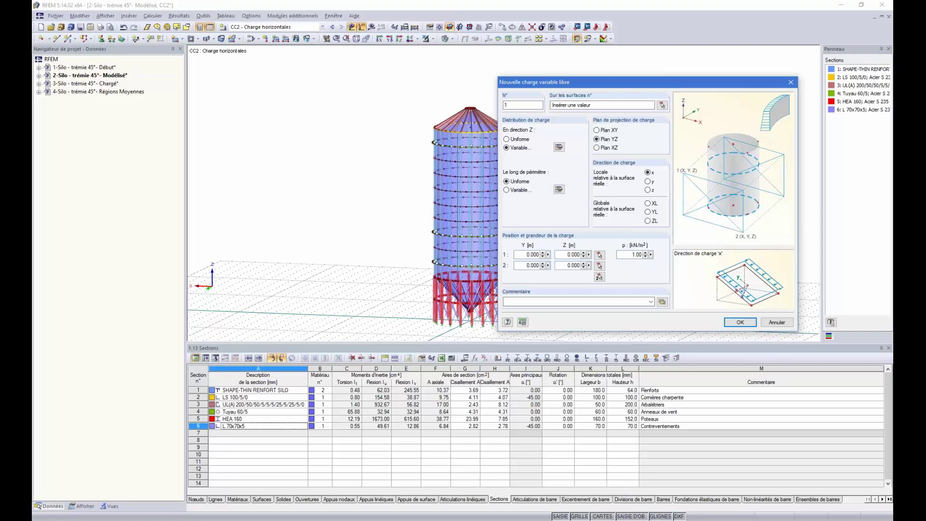
Outline the load area around the silo and set its corners to Y 0, Z 0 and Y 3, Z 16.2 m
left_click(600, 276)
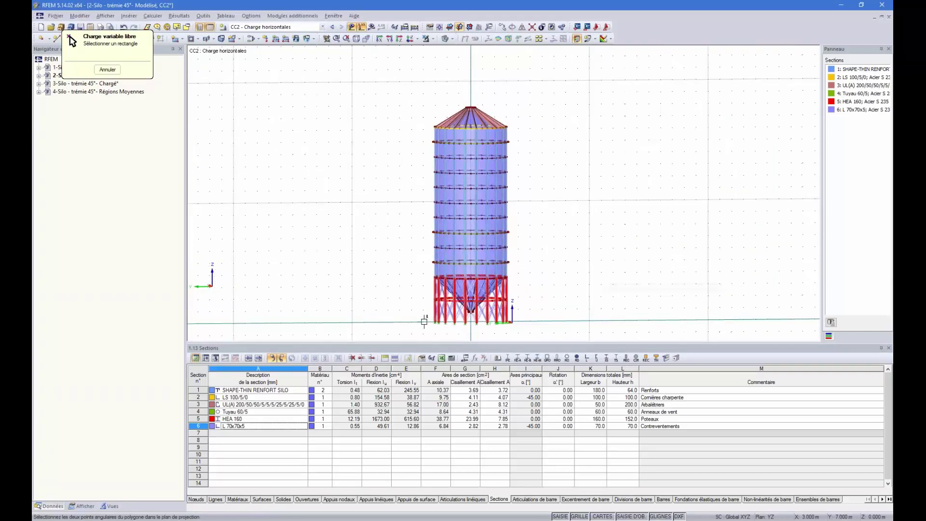
left_click(424, 321)
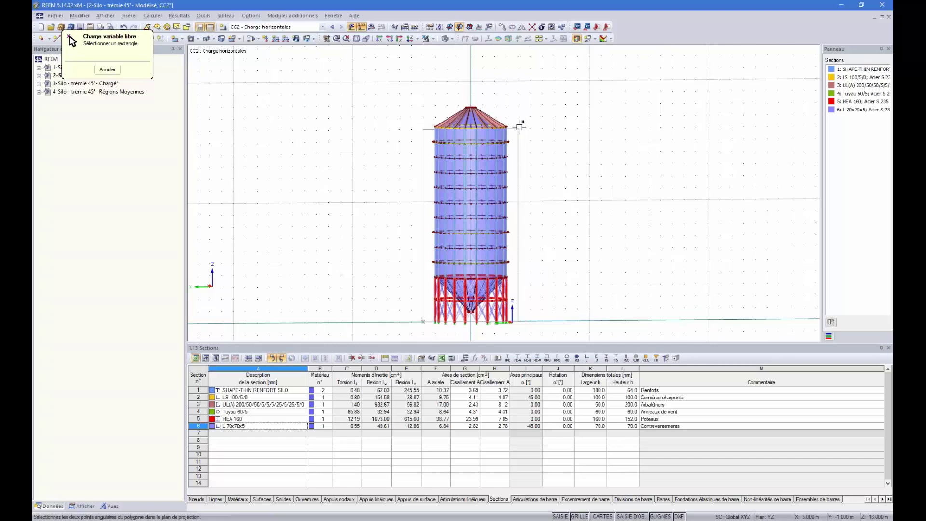
left_click(519, 127)
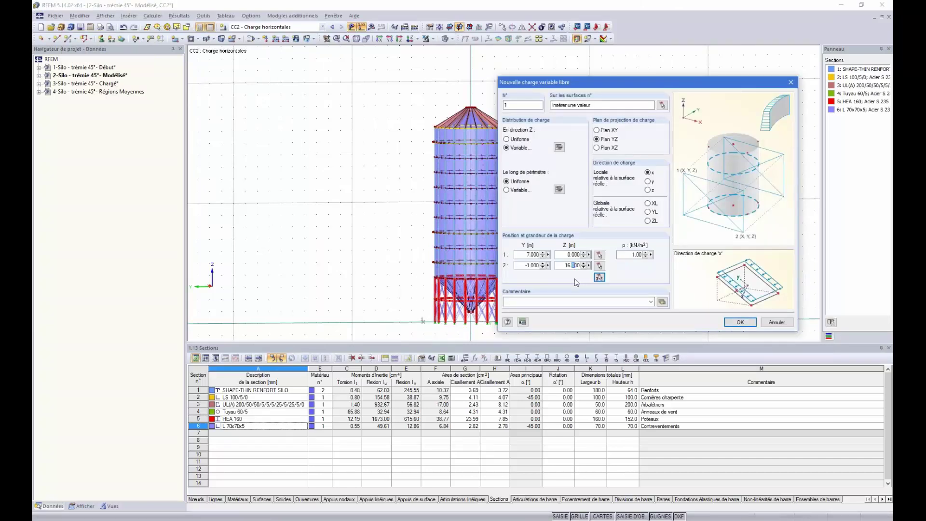
left_click(525, 254)
left_click(523, 265)
type("3")
left_click(734, 323)
left_click(647, 219)
Open the load's distribution table along Z and switch to Excel, arranging the Feuil1.xlsx workbook beside it
left_click(559, 147)
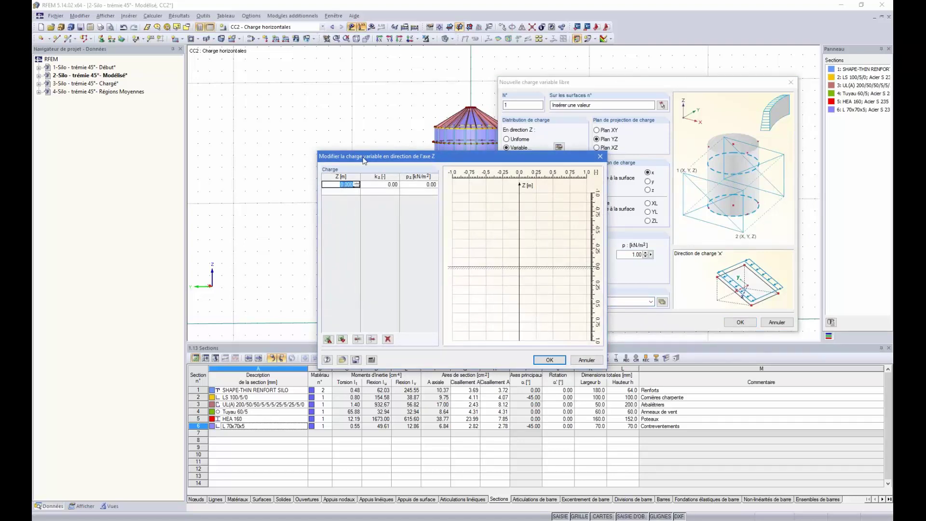
left_click_drag(363, 160, 245, 92)
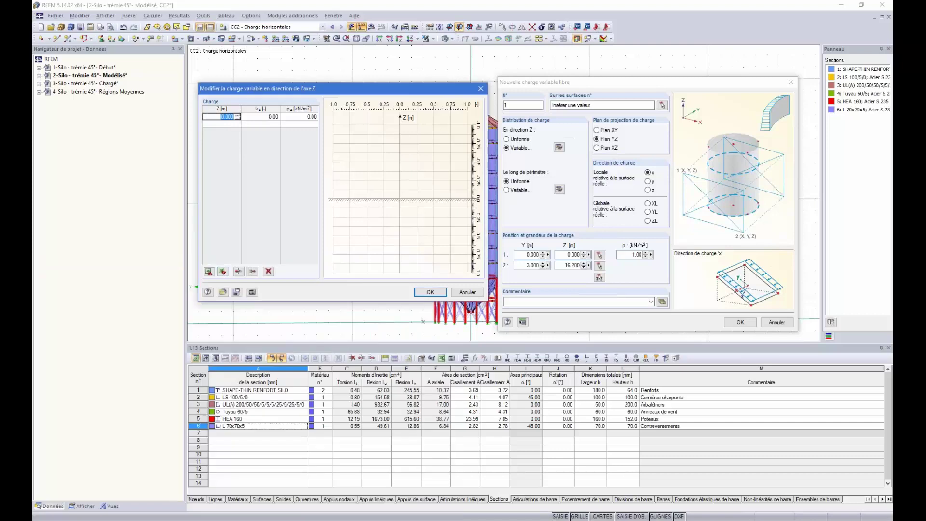
left_click(492, 520)
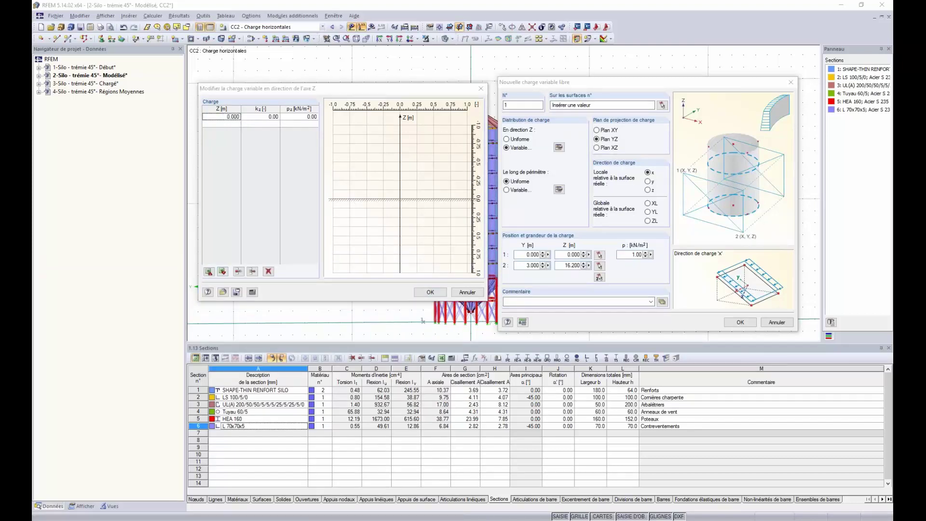
key("super")
key("super")
left_click_drag(925, 108, 588, 74)
left_click_drag(732, 305, 831, 477)
left_click_drag(660, 84, 458, 63)
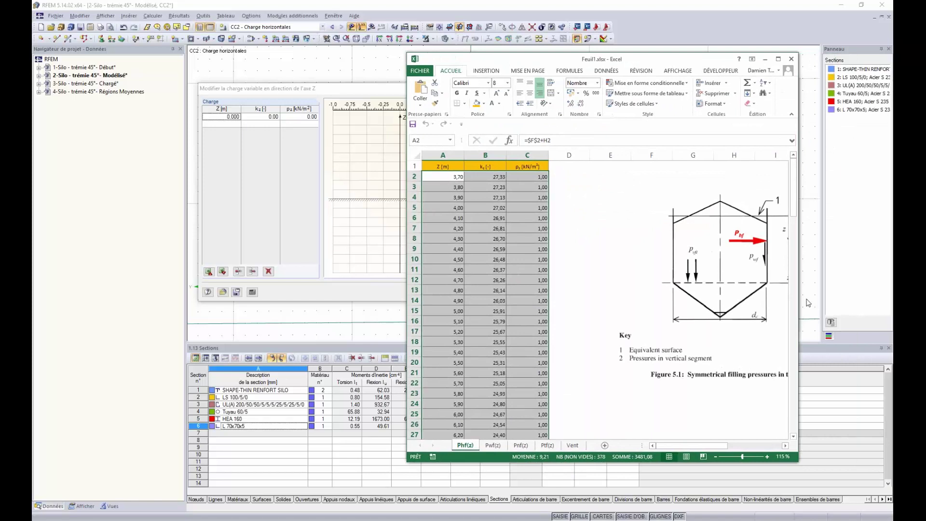
left_click_drag(799, 293, 879, 294)
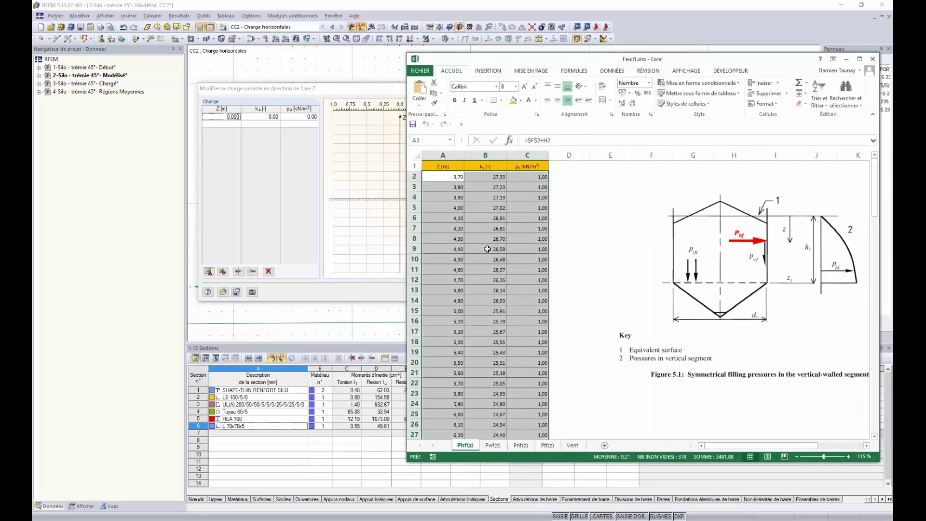
Examine the load values and diagrams on the Phf(z), Pwf(z), Pnf(z), Ptf(z) and Vent sheets, and return to RFEM
scroll(479, 286, "down", 2)
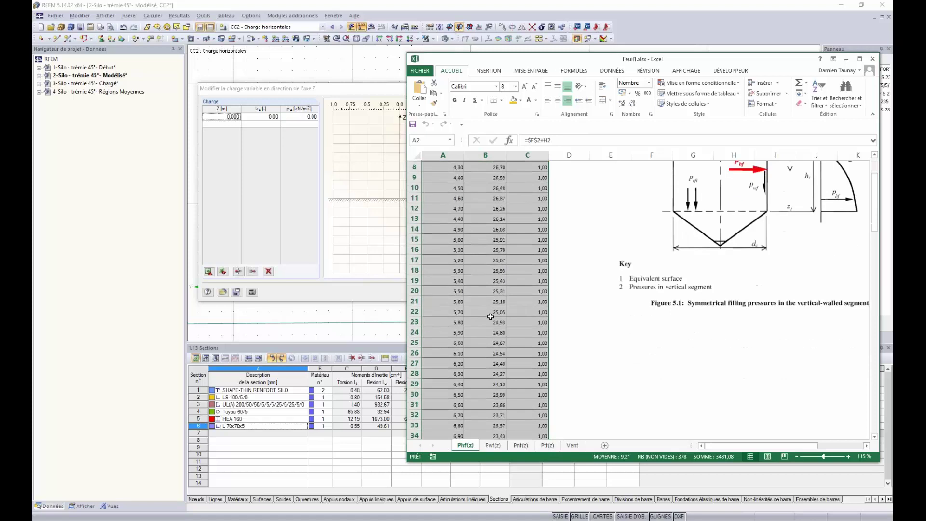
scroll(489, 317, "up", 2)
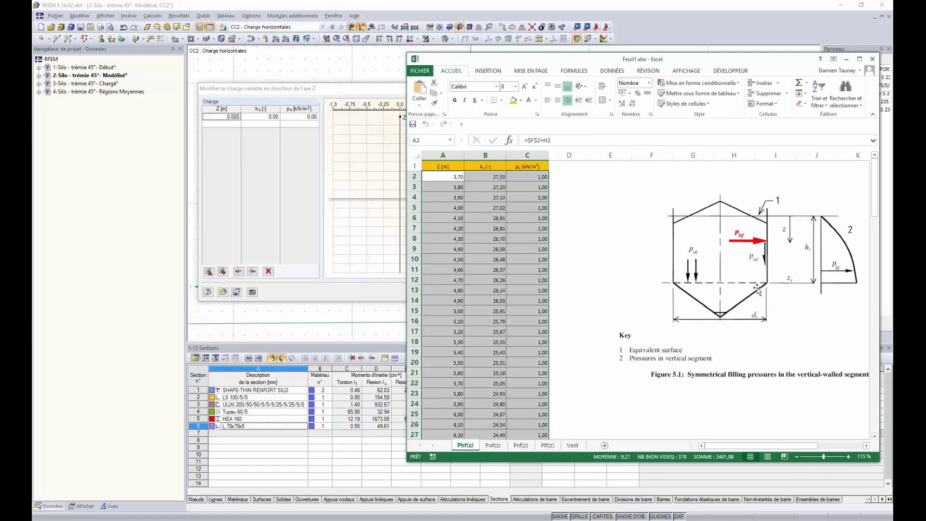
left_click(492, 445)
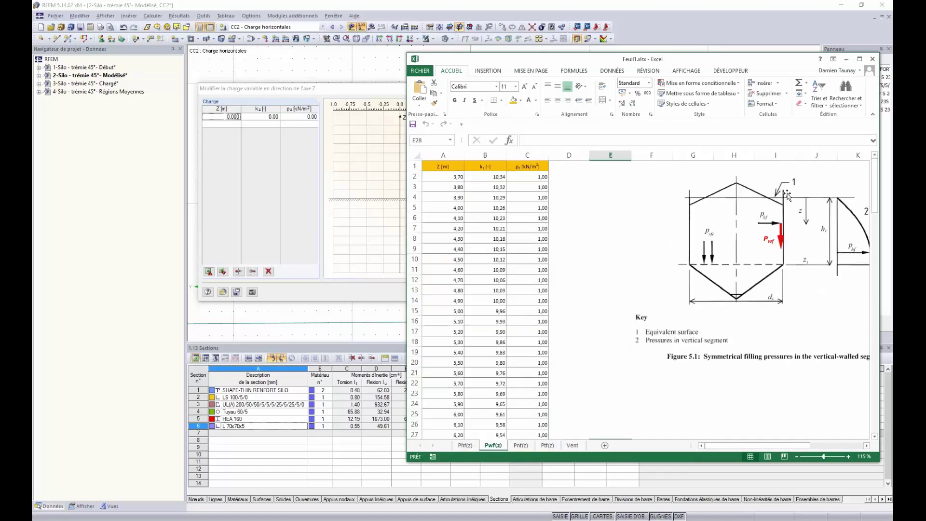
left_click(521, 445)
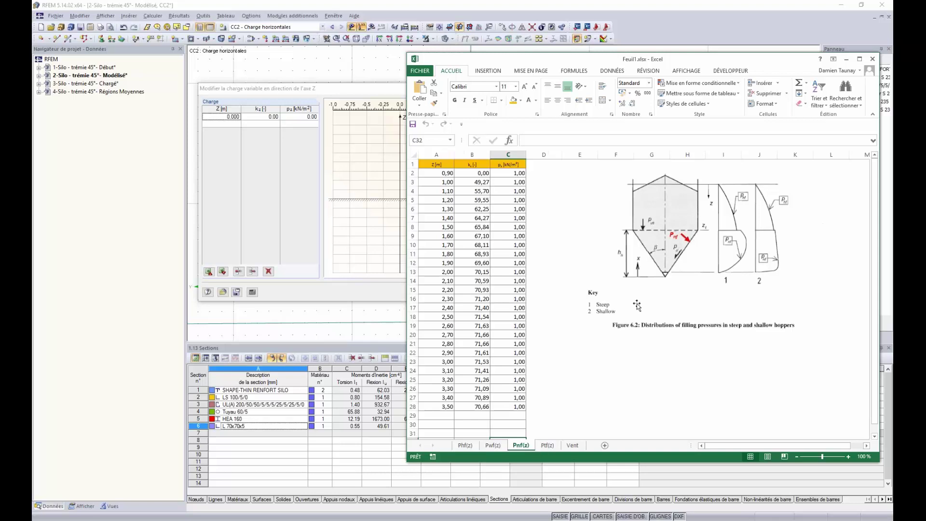
left_click(547, 445)
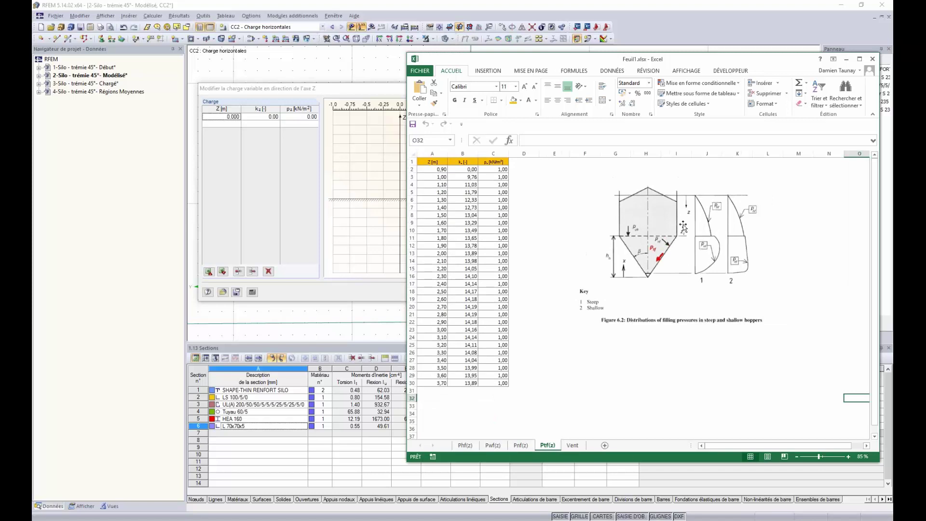
left_click(571, 446)
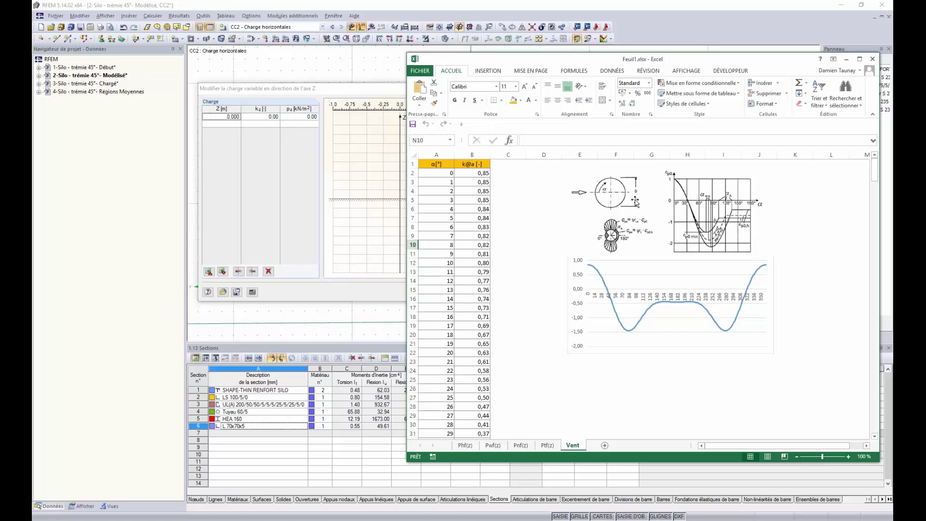
left_click(465, 445)
left_click(601, 235)
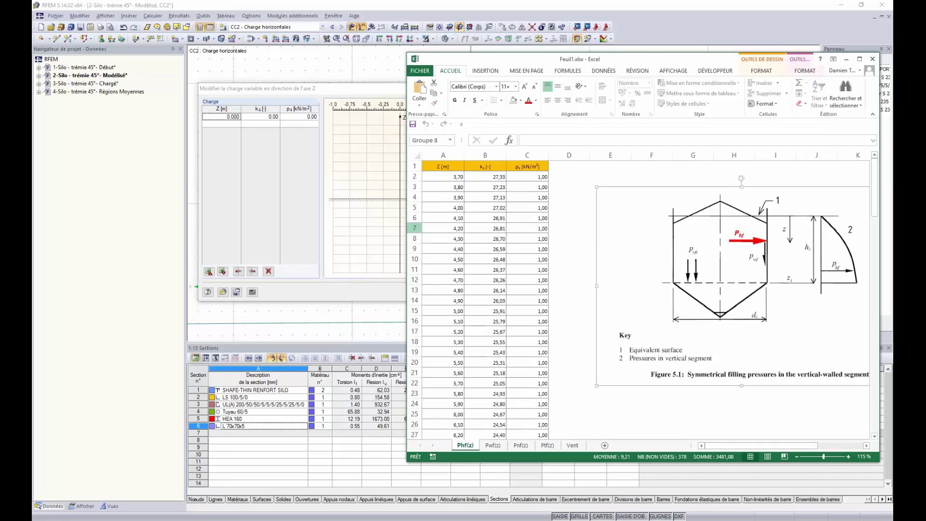
key("alt+Tab")
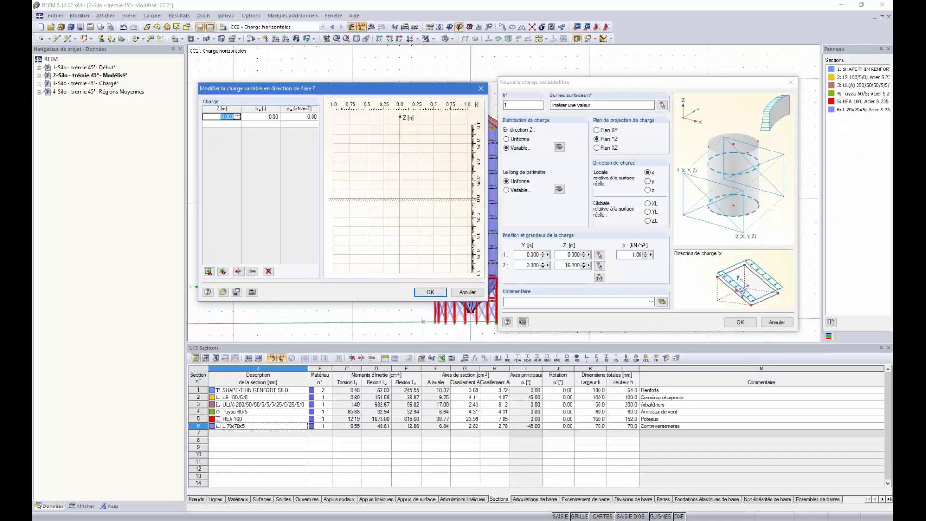
Import the Z, kz and pz table of sheet Phf(z) from the Excel workbook as the load's variation along Z
key("alt+Tab")
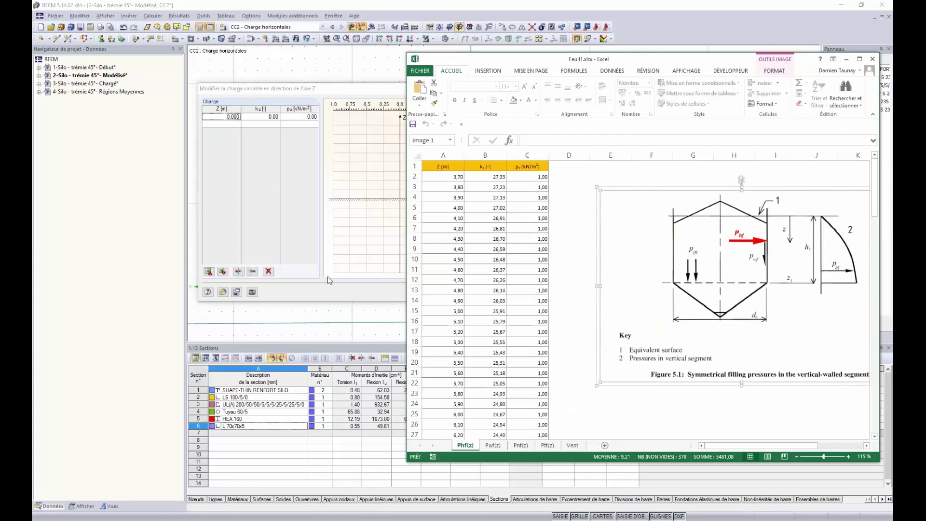
left_click(569, 197)
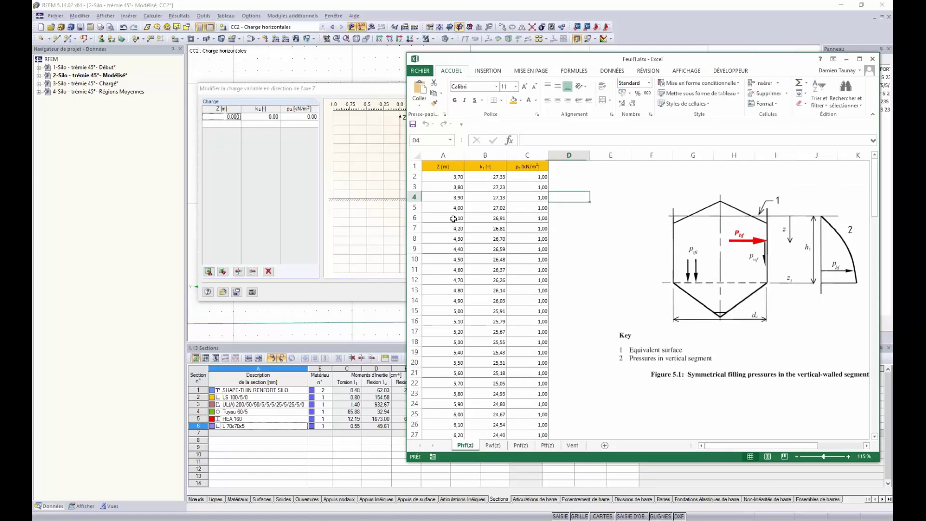
left_click(292, 166)
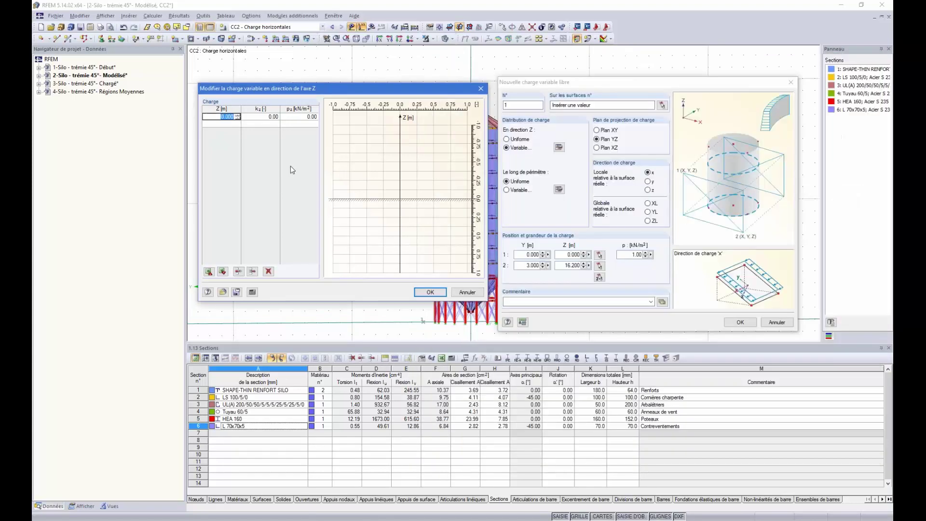
left_click(223, 271)
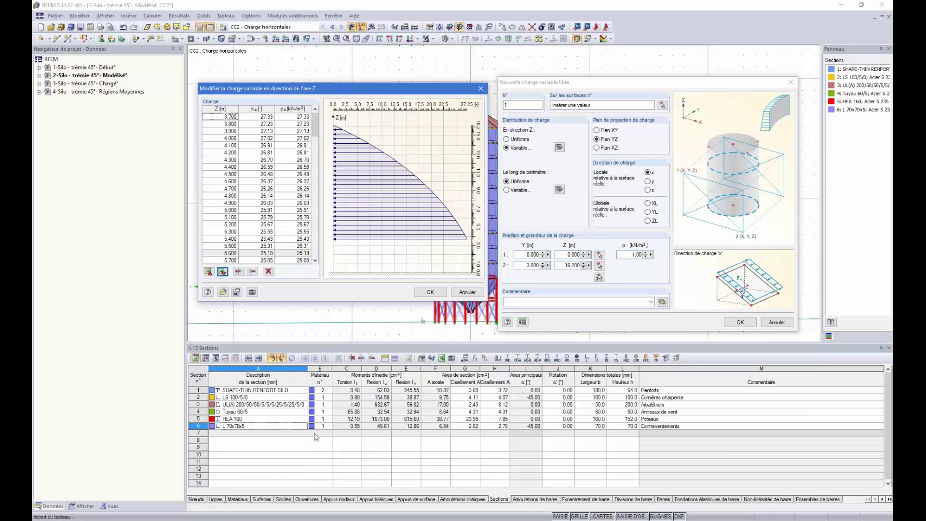
left_click(360, 520)
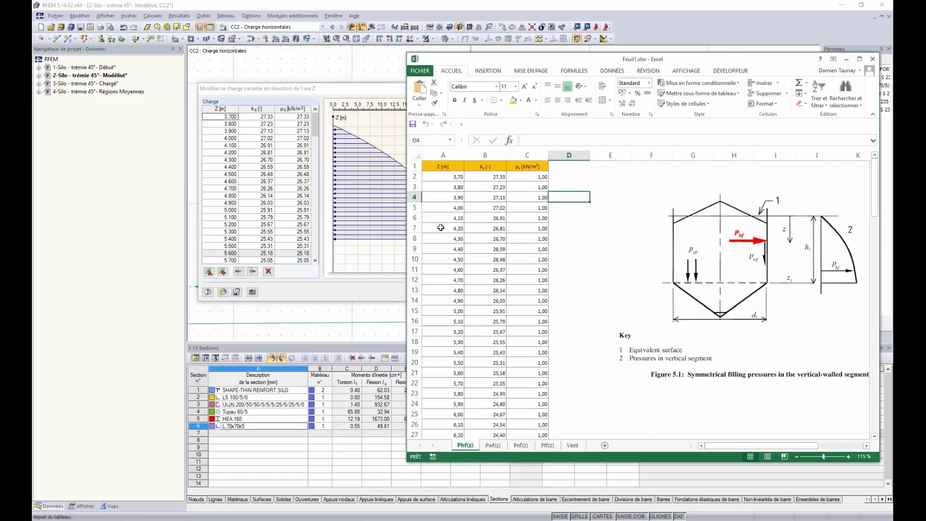
left_click(294, 87)
left_click(430, 292)
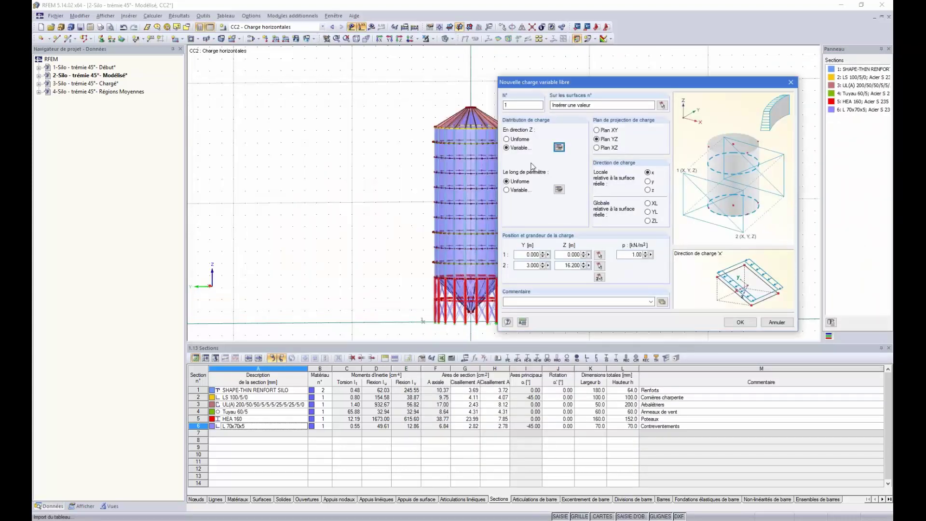
left_click_drag(466, 107, 439, 70)
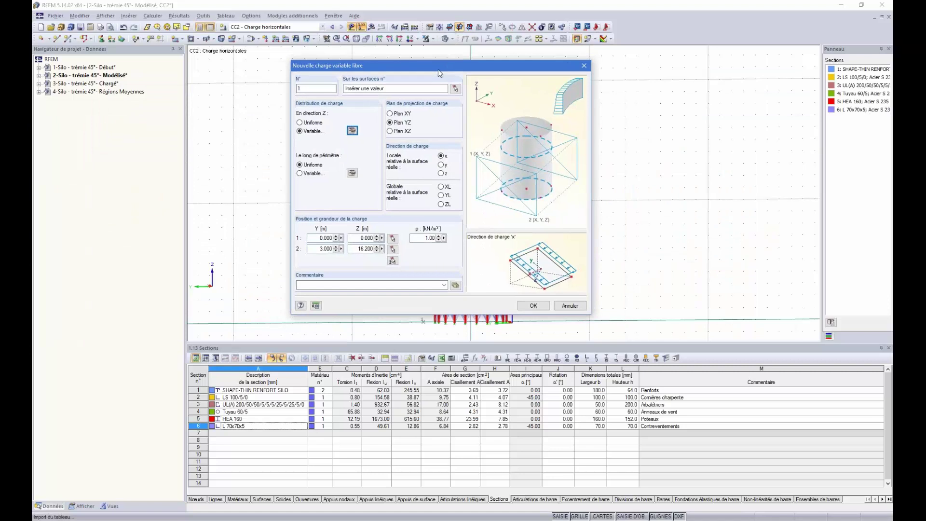
left_click(534, 306)
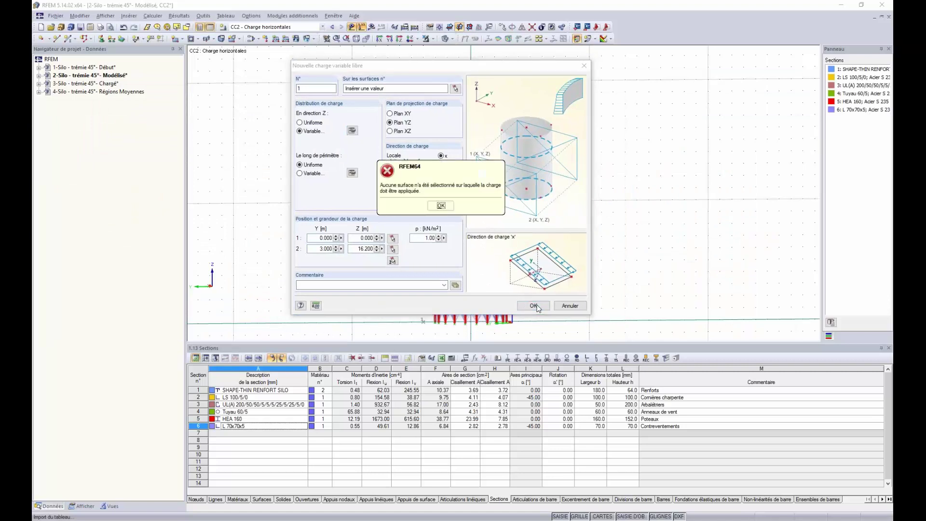
left_click(440, 206)
left_click(538, 305)
left_click(440, 205)
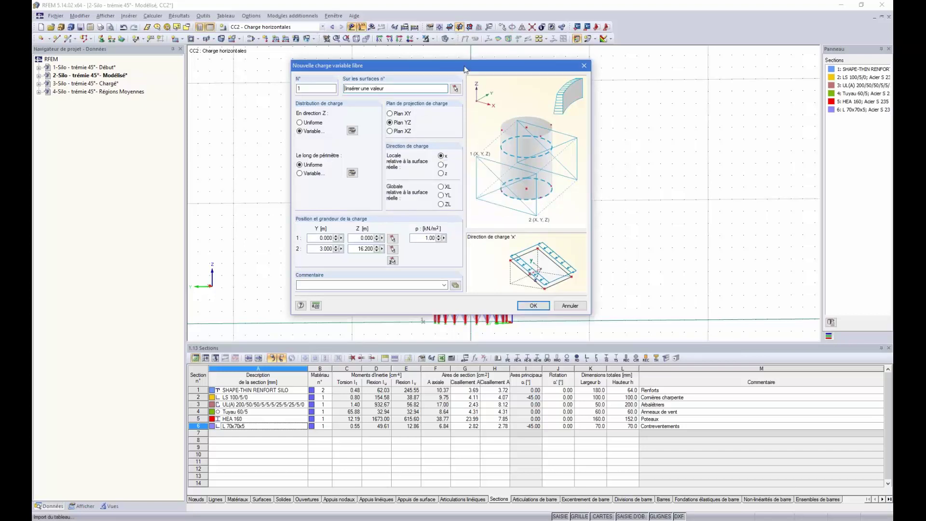
Assign the free variable load to the silo's cylindrical wall surfaces 2-101 and create it
left_click(455, 89)
mouse_move(619, 260)
middle_mouse_down("ctrl")
mouse_move(548, 252)
mouse_move(473, 282)
middle_mouse_up("ctrl")
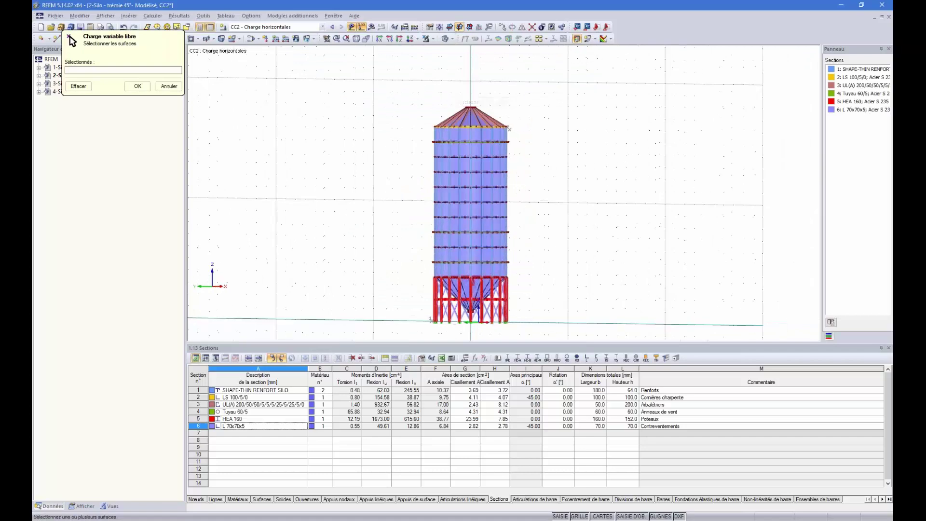
mouse_move(513, 270)
left_mouse_down()
mouse_move(417, 219)
mouse_move(427, 132)
left_mouse_up()
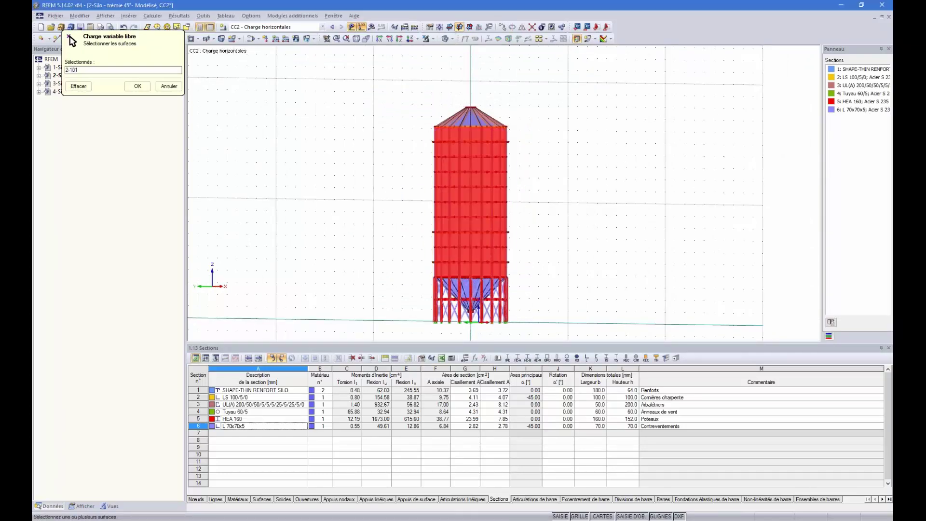
middle_click_drag(408, 154, 489, 229, "ctrl")
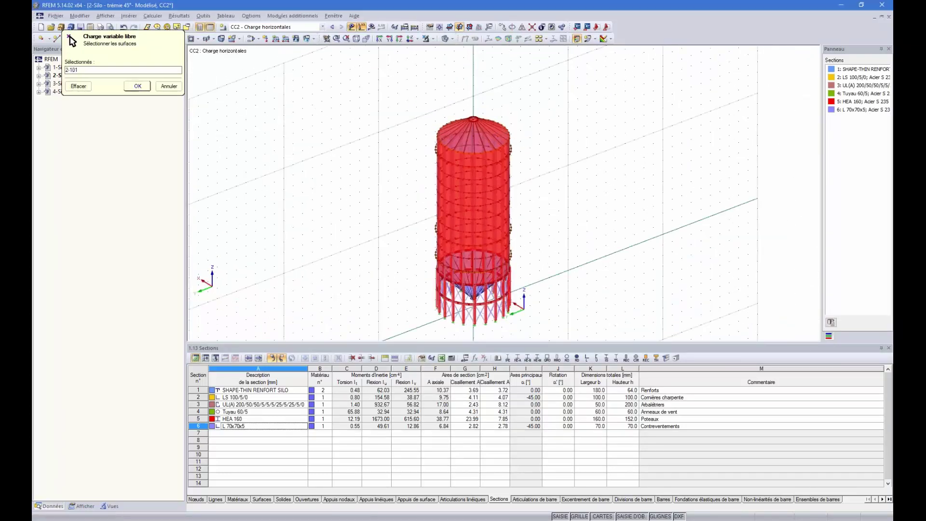
left_click(138, 86)
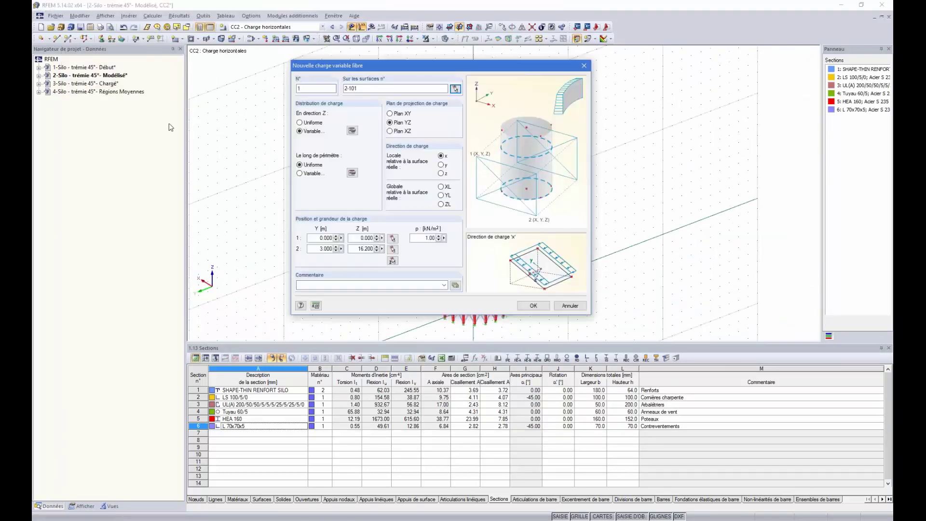
left_click(534, 306)
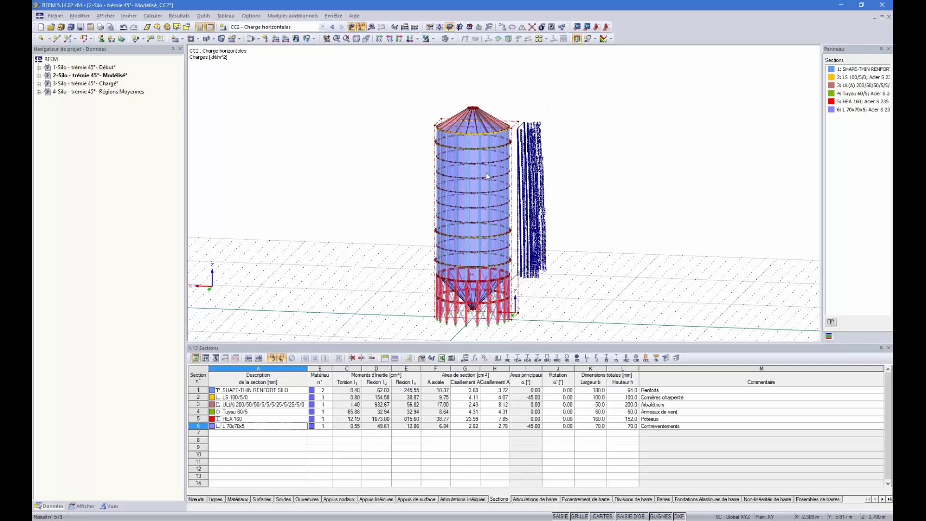
Examine the position and extent of the new free variable load relative to the silo from several angles
scroll(519, 294, "up", 2)
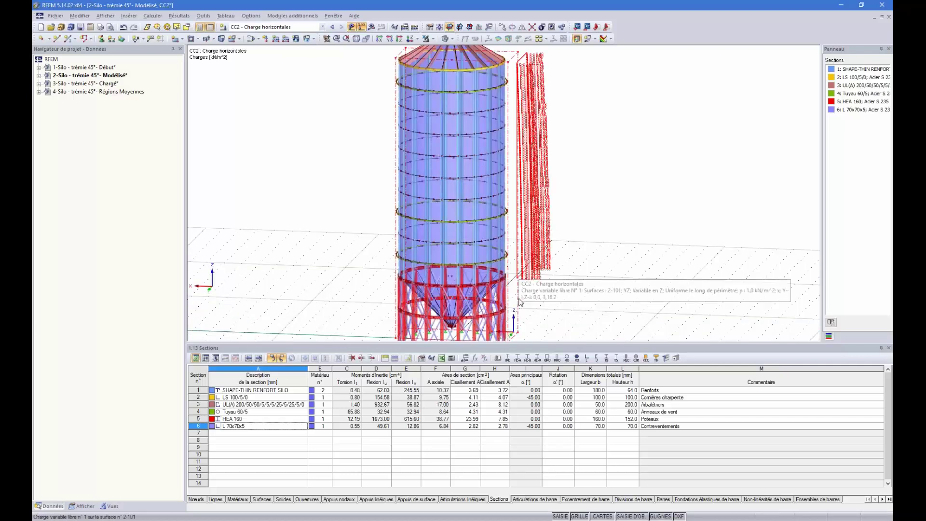
scroll(519, 301, "down", 2)
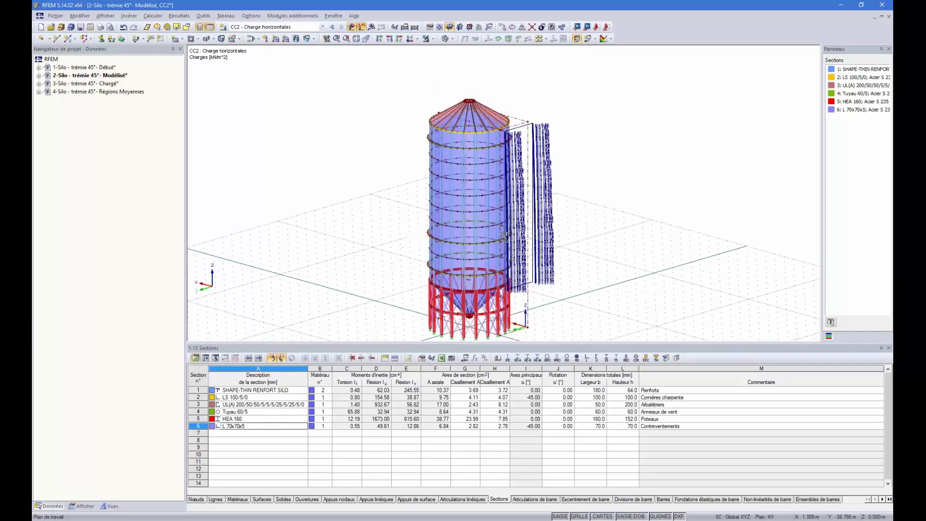
mouse_move(505, 236)
middle_mouse_down("ctrl")
mouse_move(495, 228)
mouse_move(463, 256)
middle_mouse_up("ctrl")
double_click(516, 160)
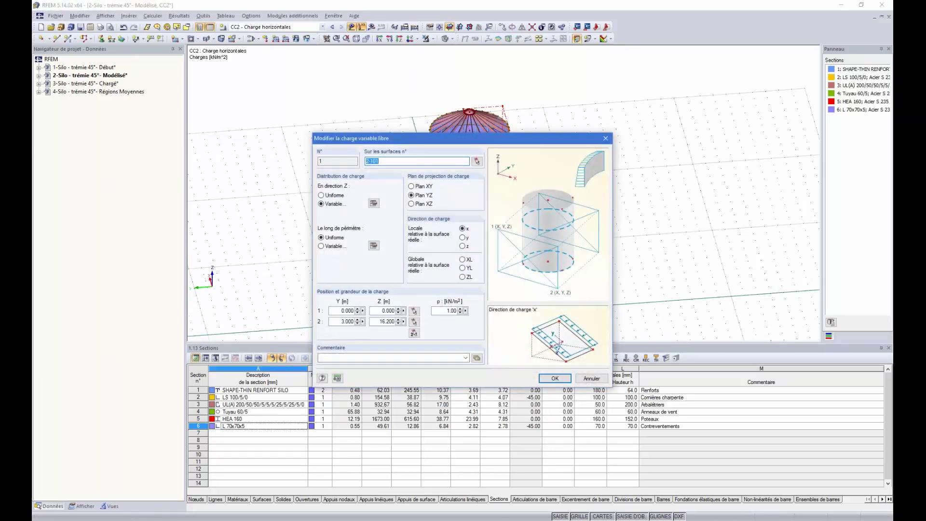
left_click(605, 138)
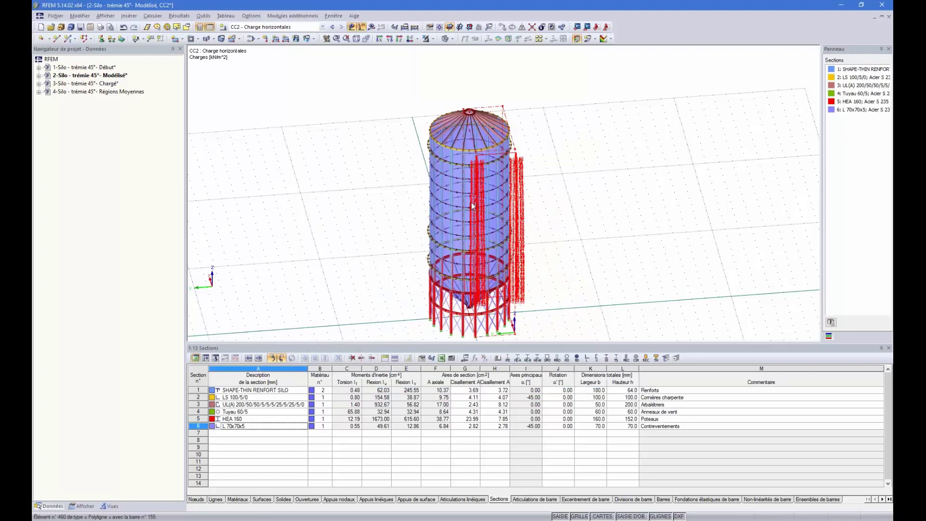
middle_click_drag(557, 249, 531, 275, "ctrl")
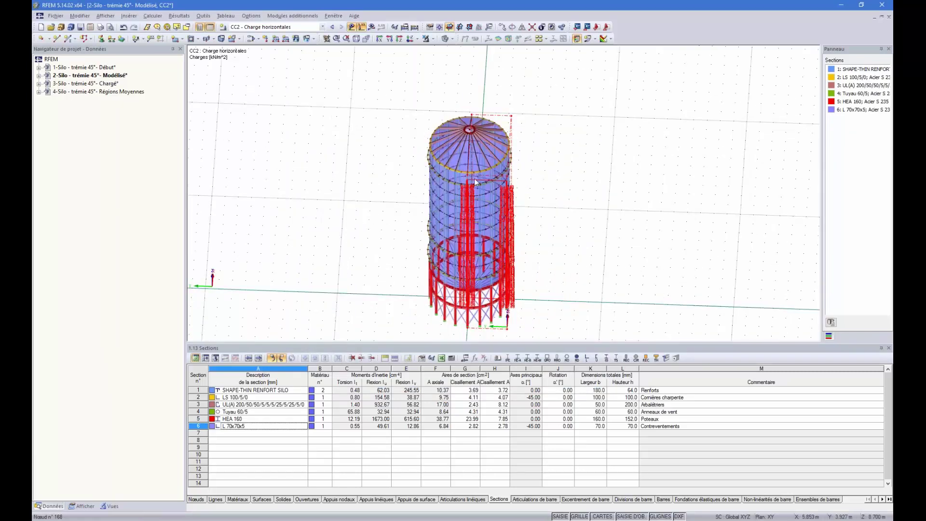
scroll(481, 333, "down", 2)
scroll(482, 337, "up", 3)
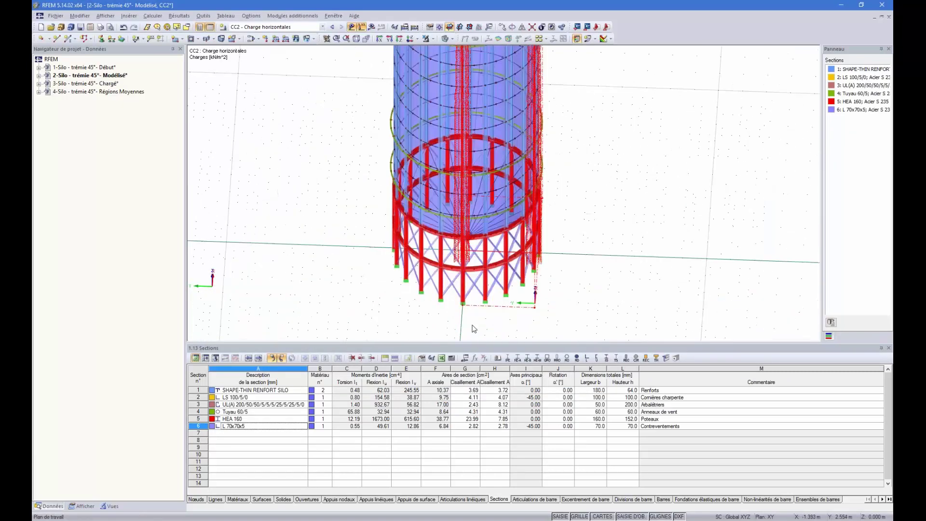
Set the Y coordinate of the free variable load's second corner point to 6 m
double_click(534, 310)
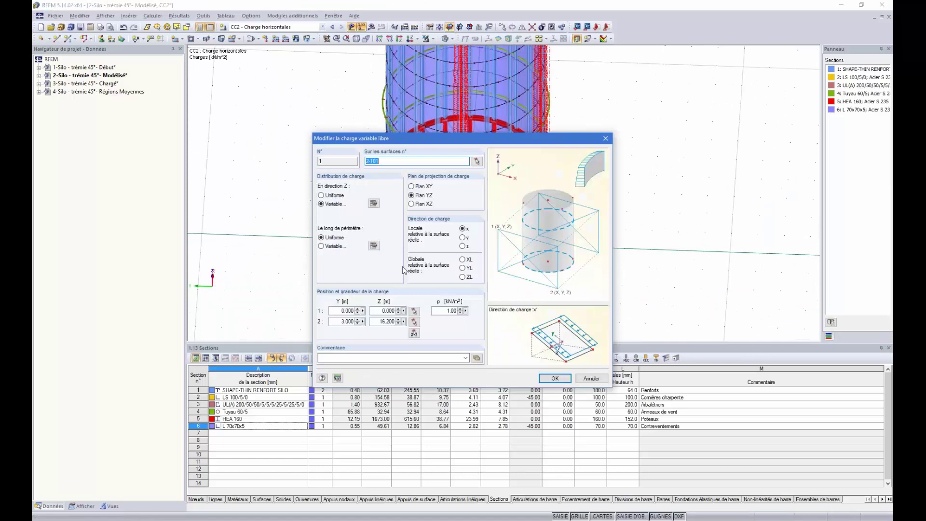
double_click(343, 321)
type("6")
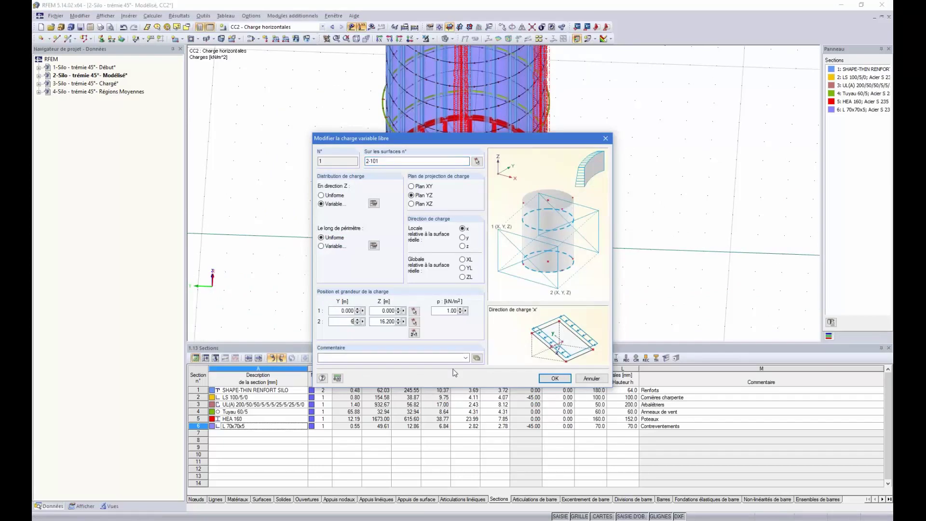
left_click(552, 378)
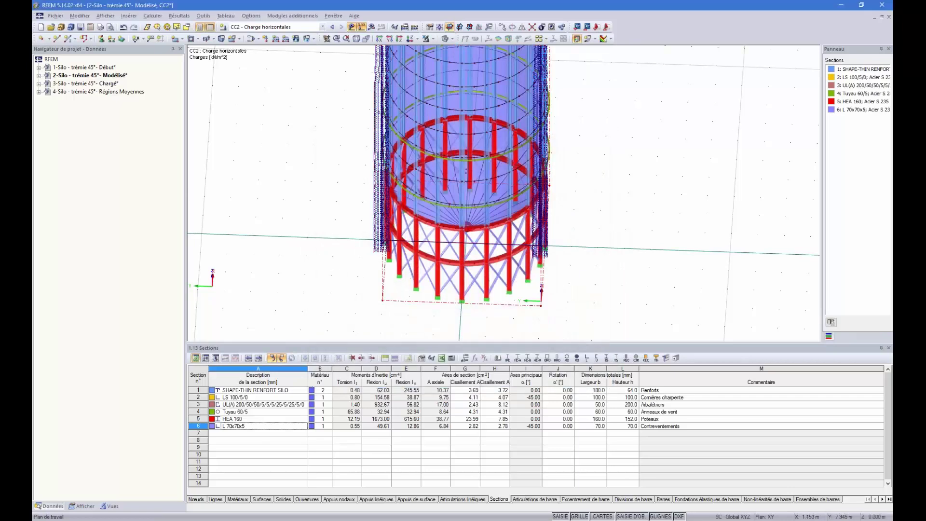
Check from several angles how the modified load area spans the silo's diameter and height
middle_click_drag(333, 271, 385, 243, "ctrl")
scroll(403, 149, "down", 5)
scroll(412, 130, "up", 5)
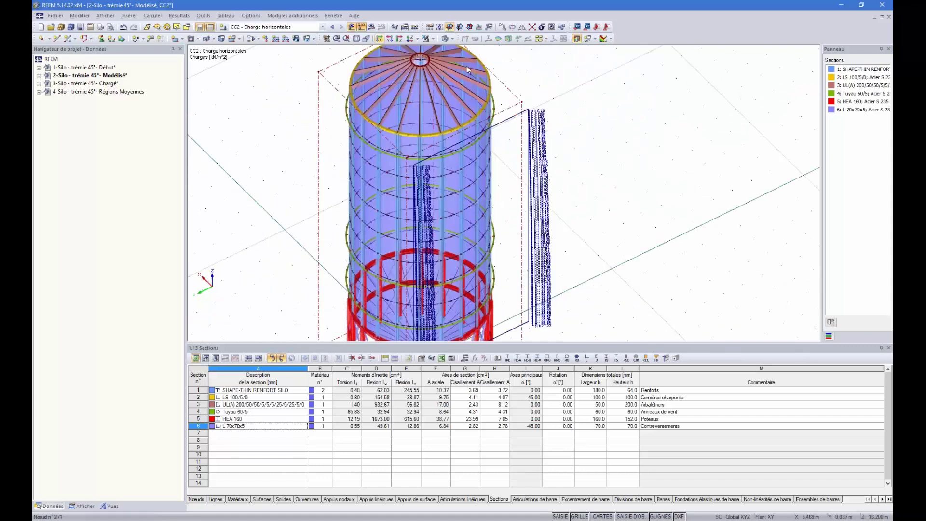
scroll(441, 105, "down", 5)
scroll(406, 89, "down", 2)
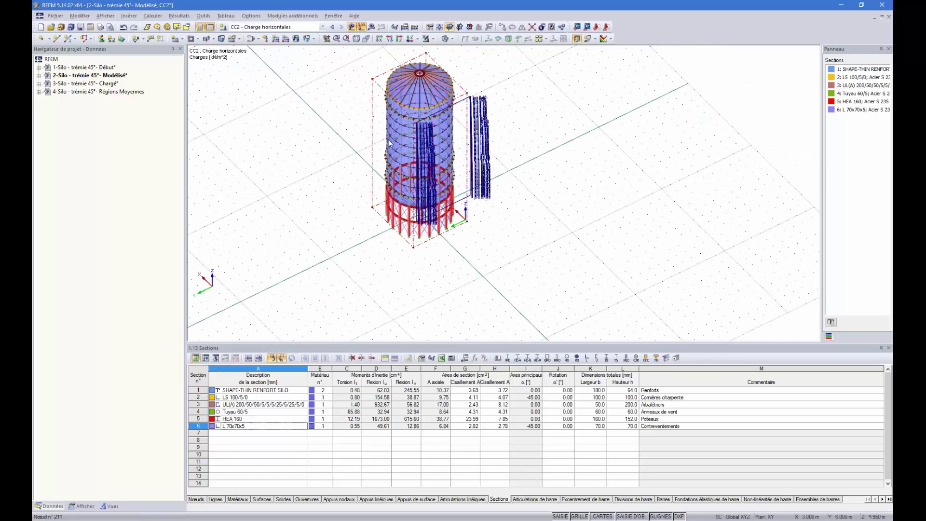
middle_click_drag(492, 210, 409, 65, "ctrl")
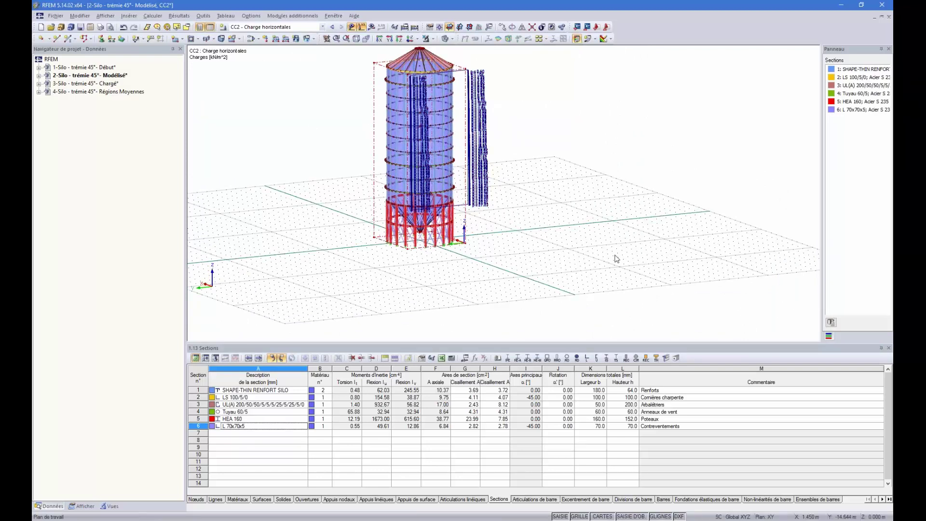
middle_click_drag(257, 236, 313, 219, "ctrl")
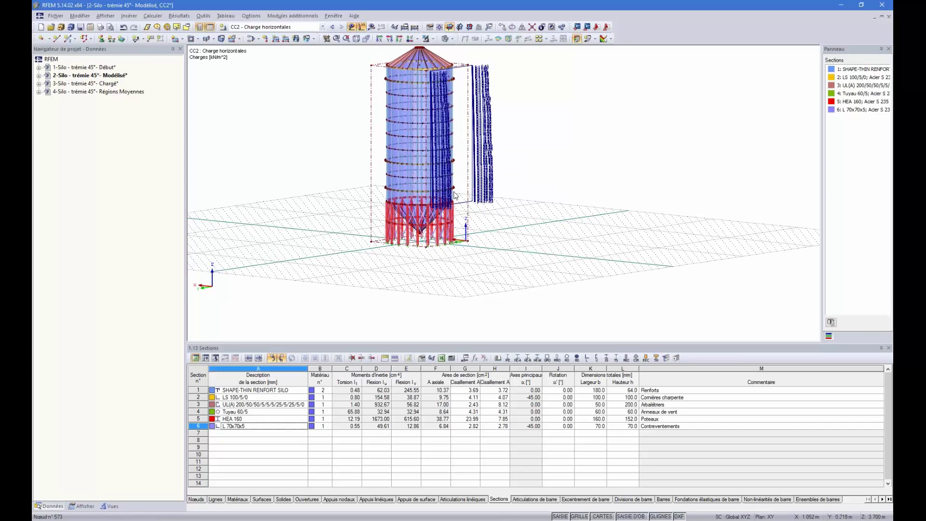
Start free variable load 2 and import the Pnf(z) sheet's hopper pressure table from Excel as its variation along Z
left_click(307, 39)
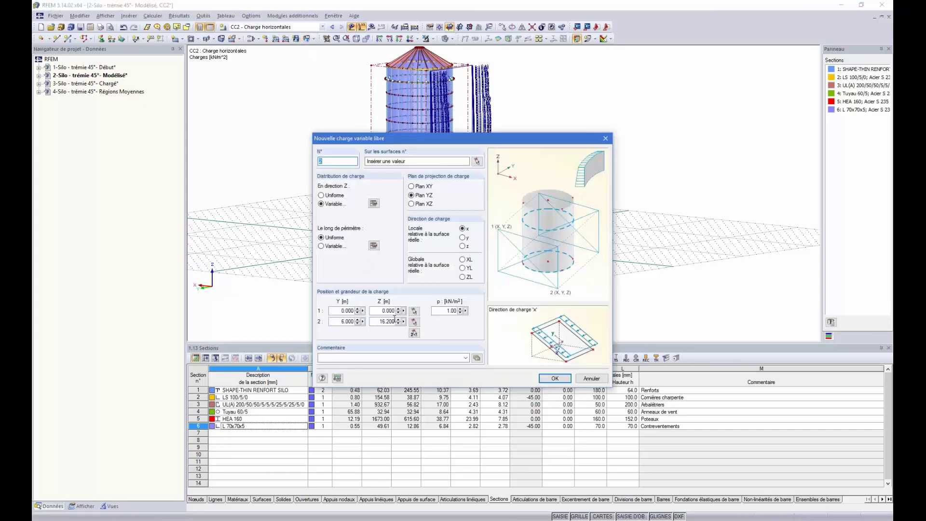
left_click(373, 204)
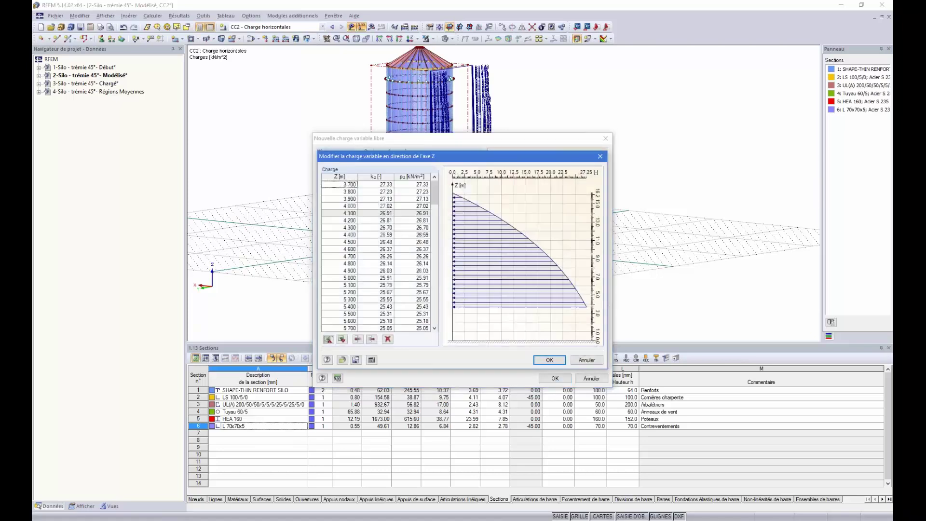
left_click(413, 520)
left_click(588, 397)
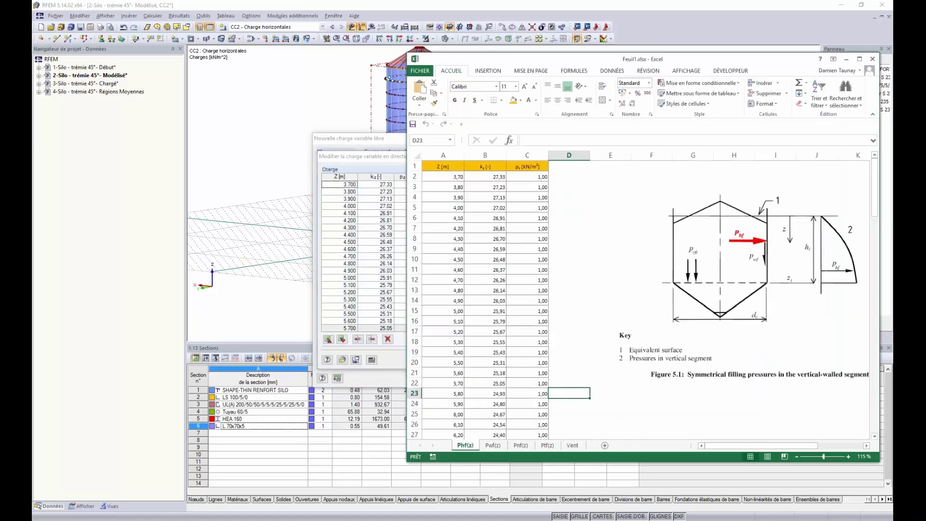
left_click(490, 444)
left_click(519, 445)
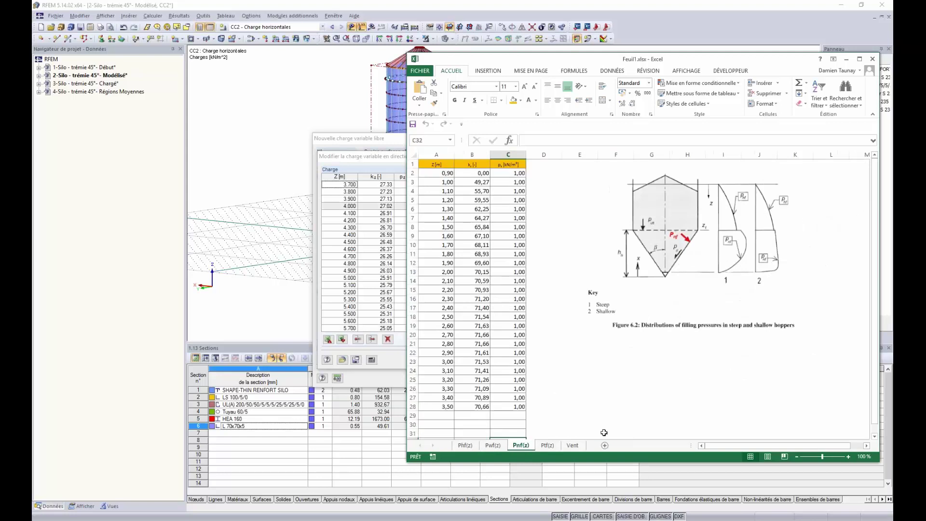
left_click(396, 353)
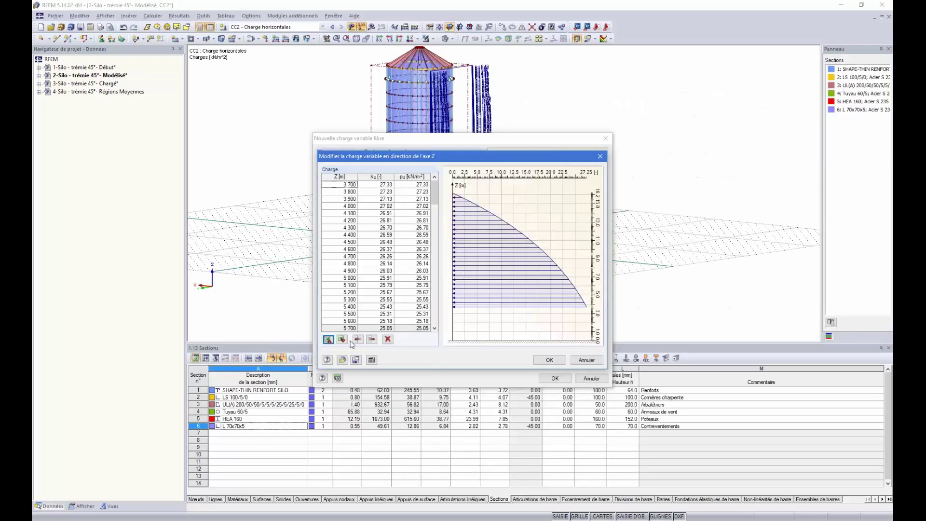
left_click(341, 340)
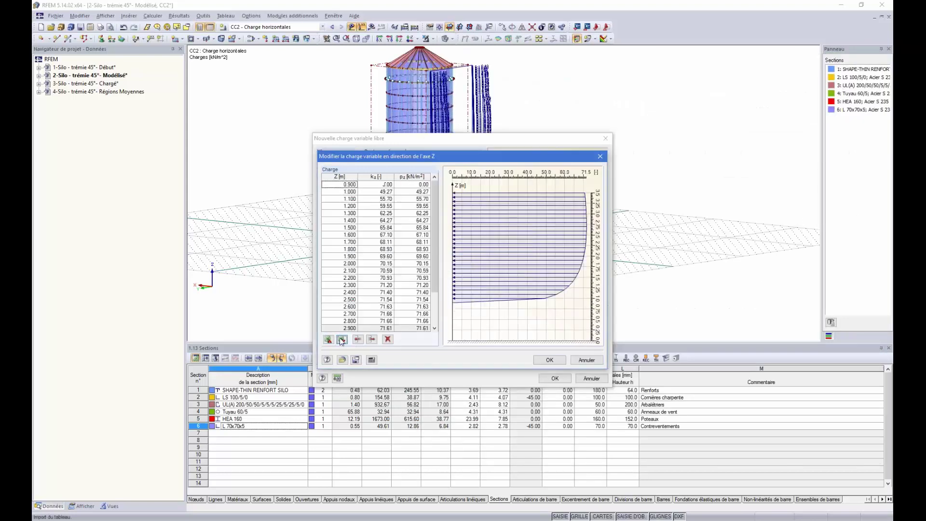
left_click(549, 360)
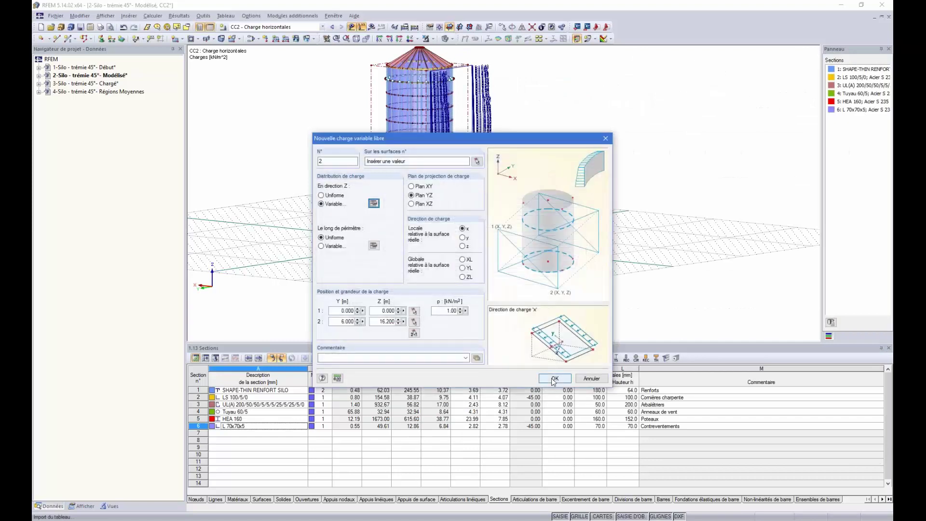
left_click(555, 378)
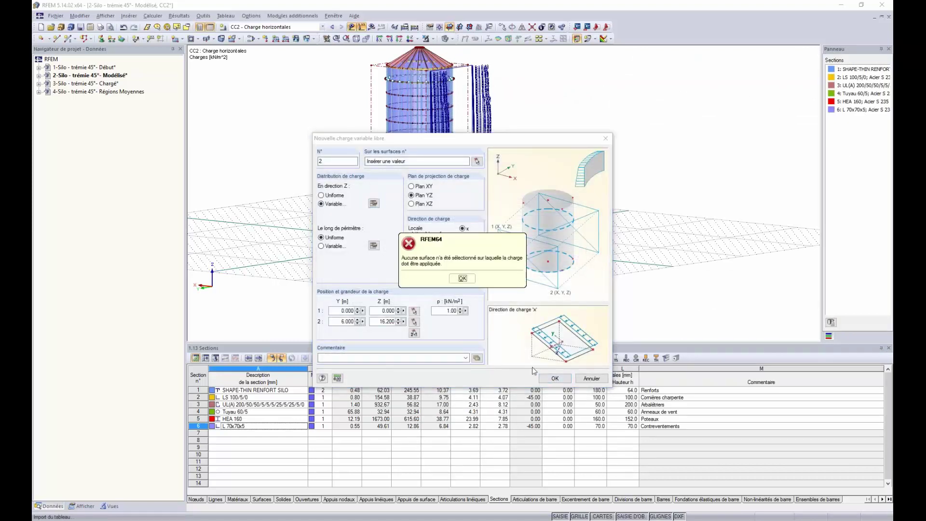
Assign free variable load 2 to the hopper surfaces 121-140 and create the load
left_click(462, 278)
left_click(476, 161)
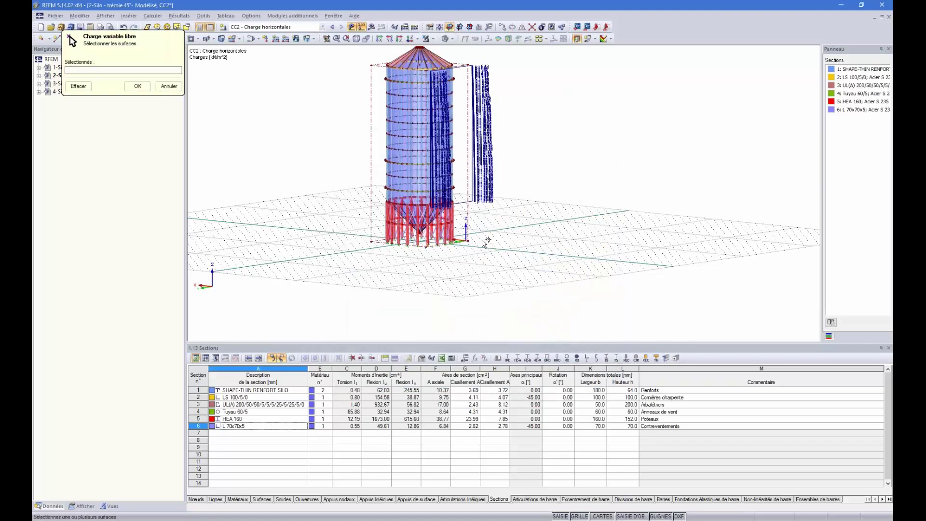
middle_click_drag(547, 232, 466, 213, "ctrl")
scroll(388, 223, "up", 5)
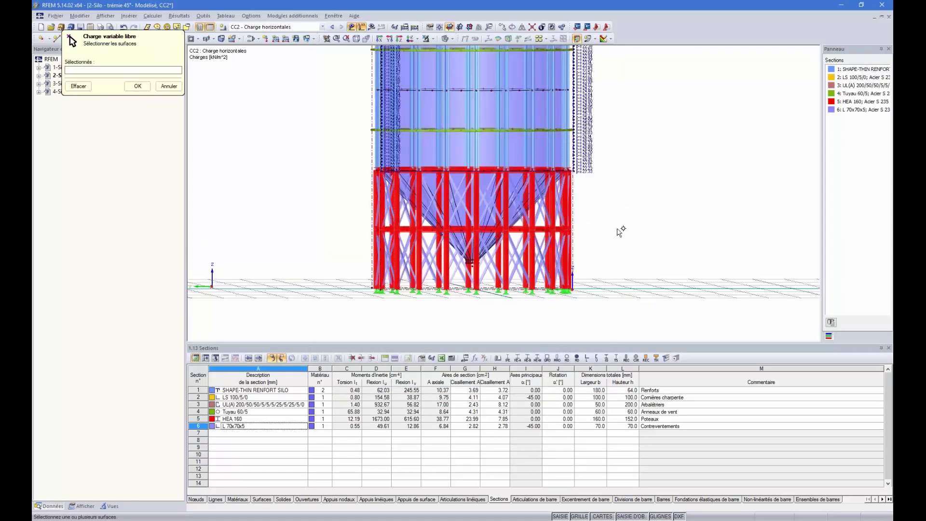
left_click_drag(621, 231, 368, 190)
left_click(131, 87)
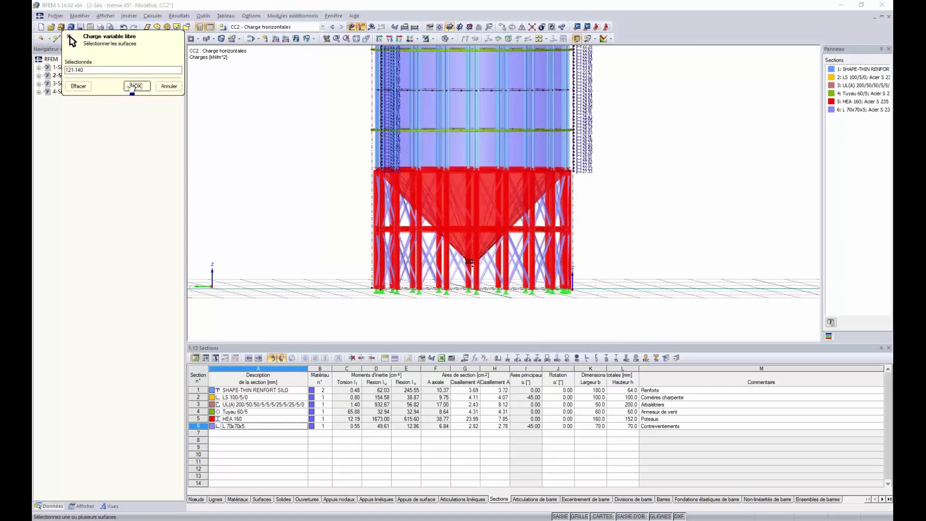
left_click(555, 378)
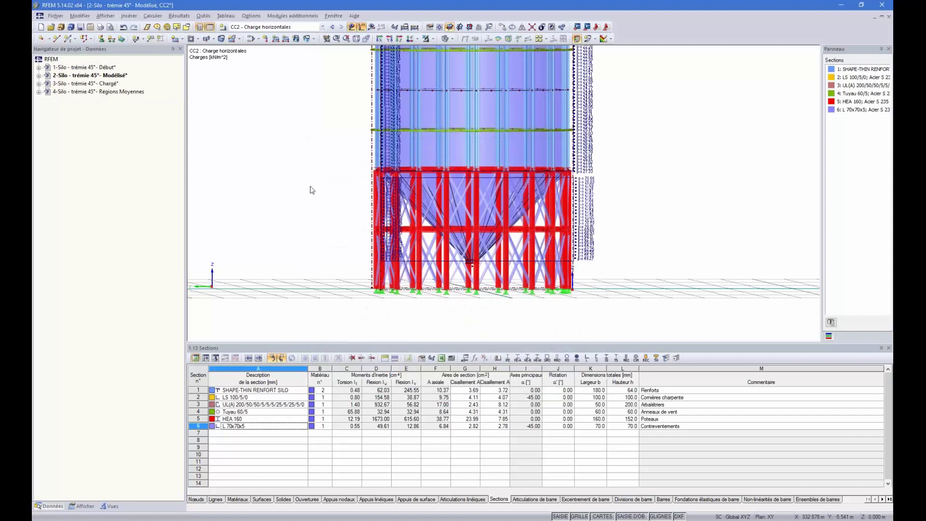
Examine the new hopper load's position and extent relative to the silo wall load
middle_click_drag(310, 190, 584, 228, "ctrl")
scroll(584, 228, "down", 4)
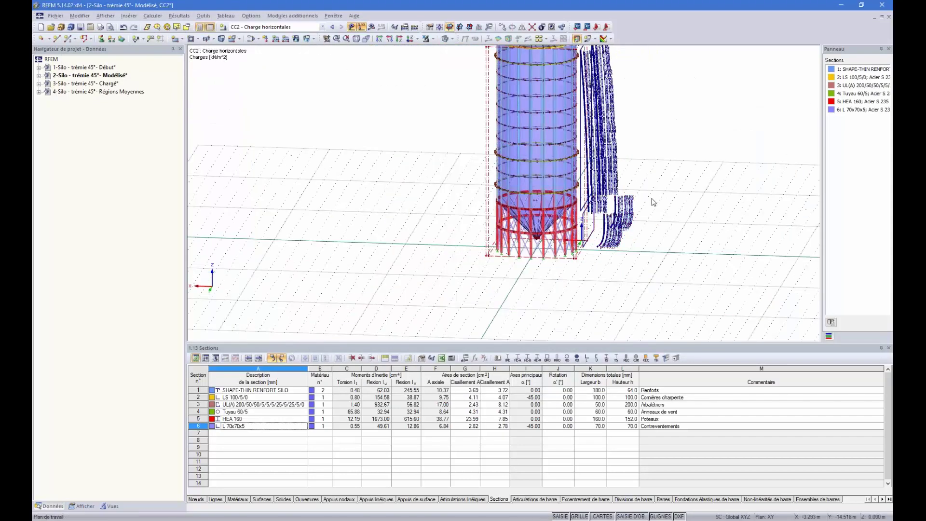
scroll(648, 201, "up", 1)
scroll(595, 227, "down", 1)
scroll(585, 155, "down", 2)
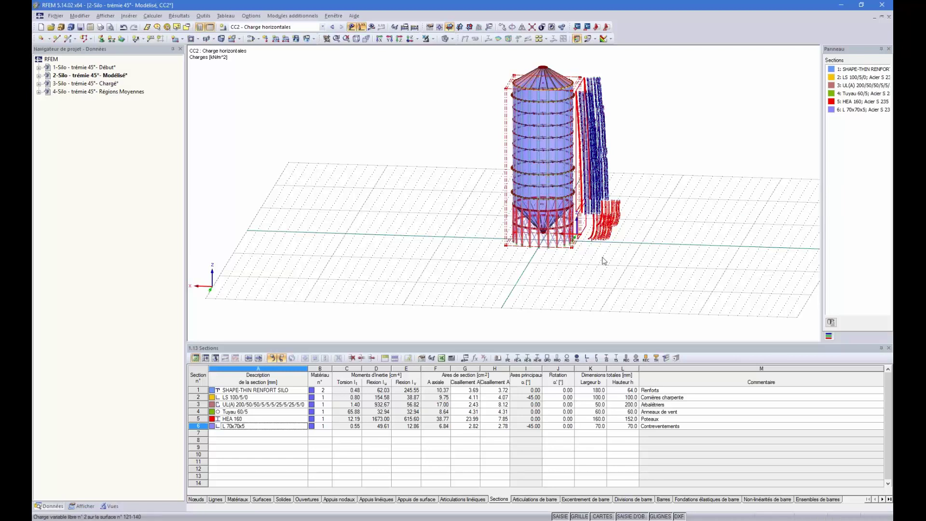
mouse_move(592, 272)
middle_mouse_down("ctrl")
mouse_move(649, 259)
mouse_move(582, 270)
middle_mouse_up("ctrl")
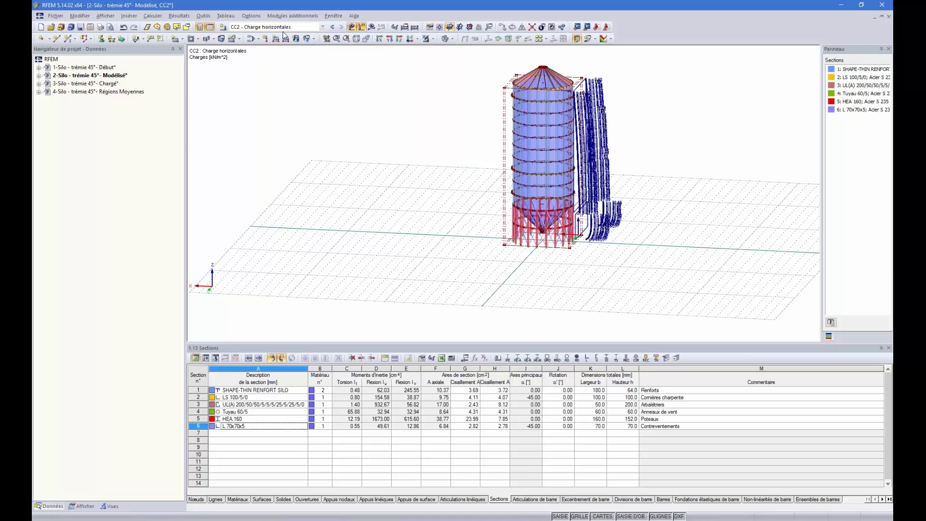
Copy load case CC2 as load case 3 and set its description to Charge Verticales
left_click(322, 27)
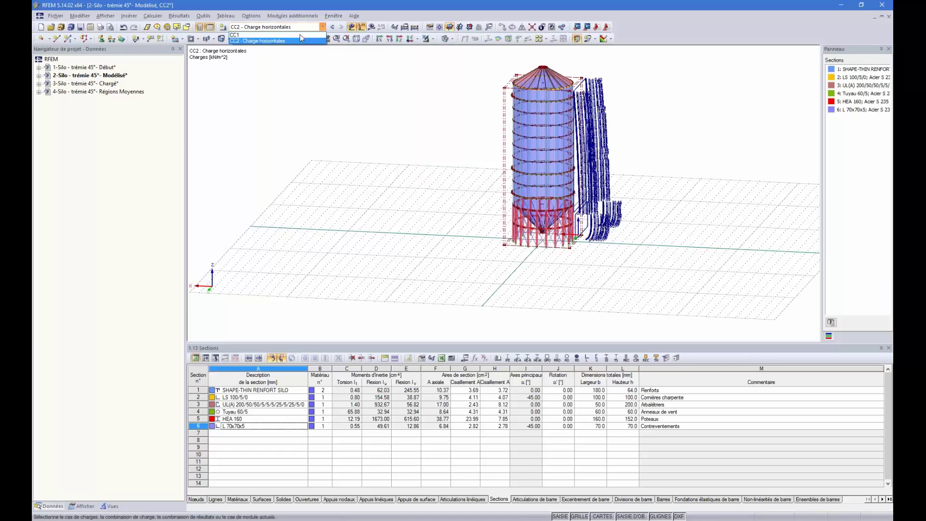
left_click(253, 124)
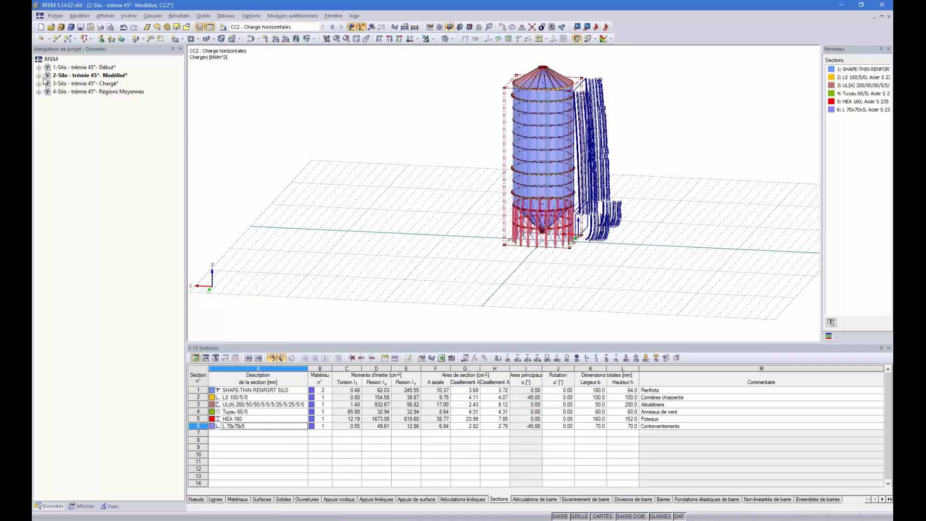
left_click(252, 40)
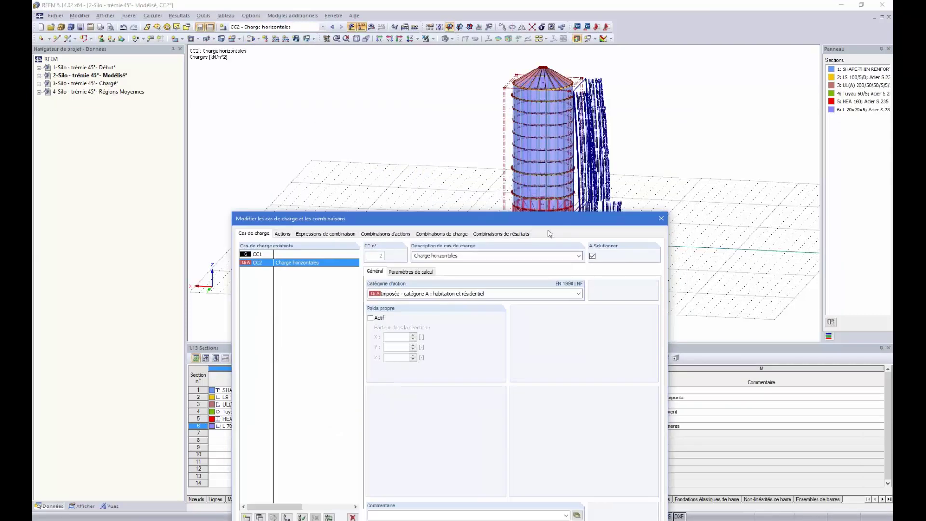
left_click_drag(545, 223, 423, 181)
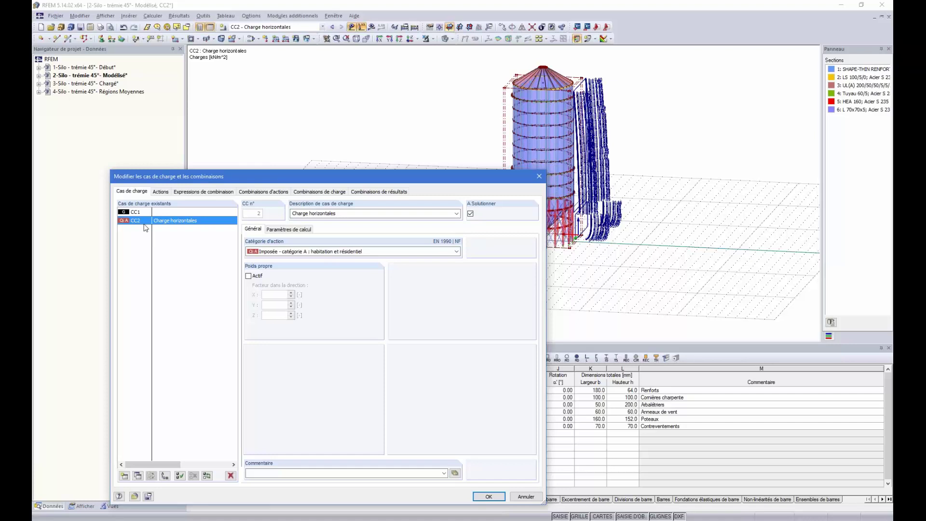
left_click(137, 475)
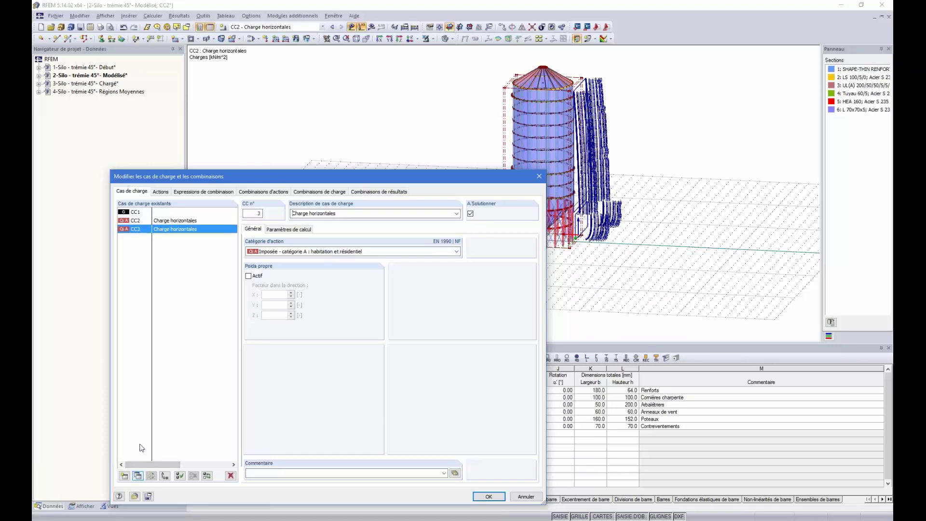
left_click(347, 212)
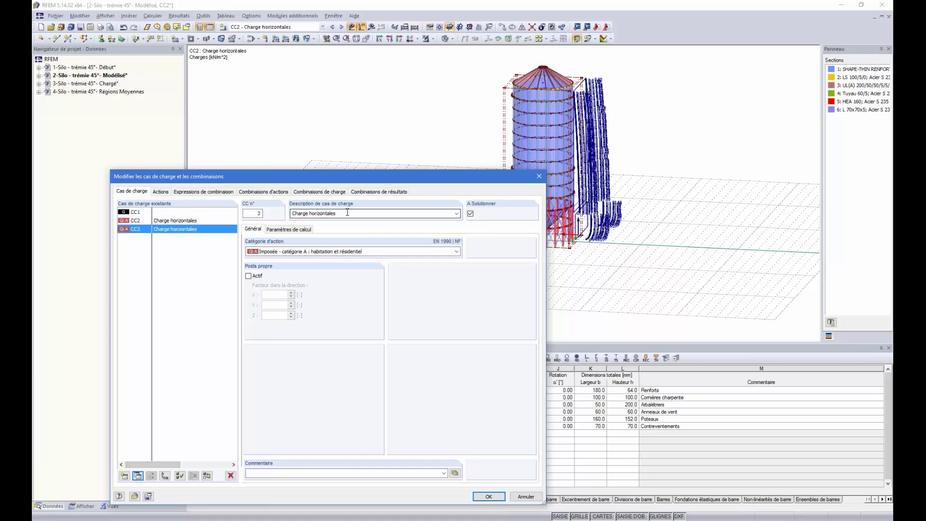
left_click_drag(309, 213, 336, 213)
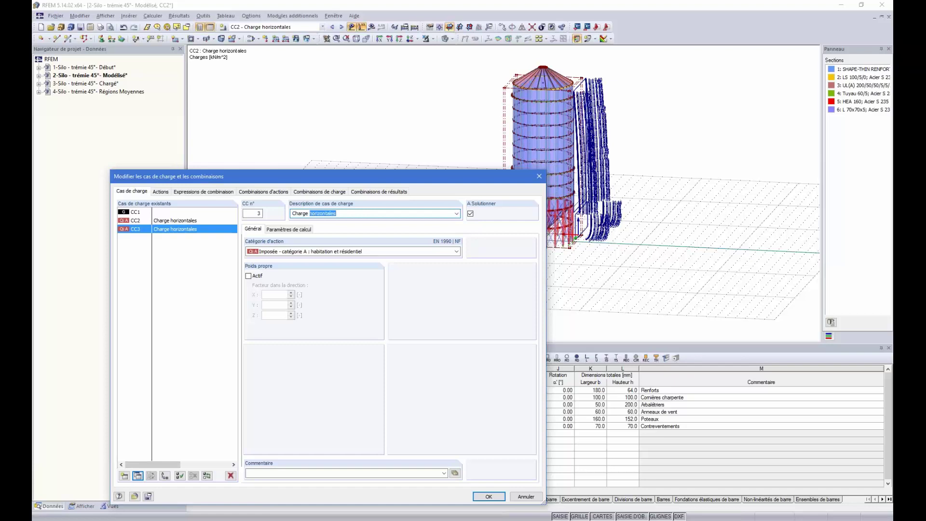
type("Vertic")
left_click(489, 496)
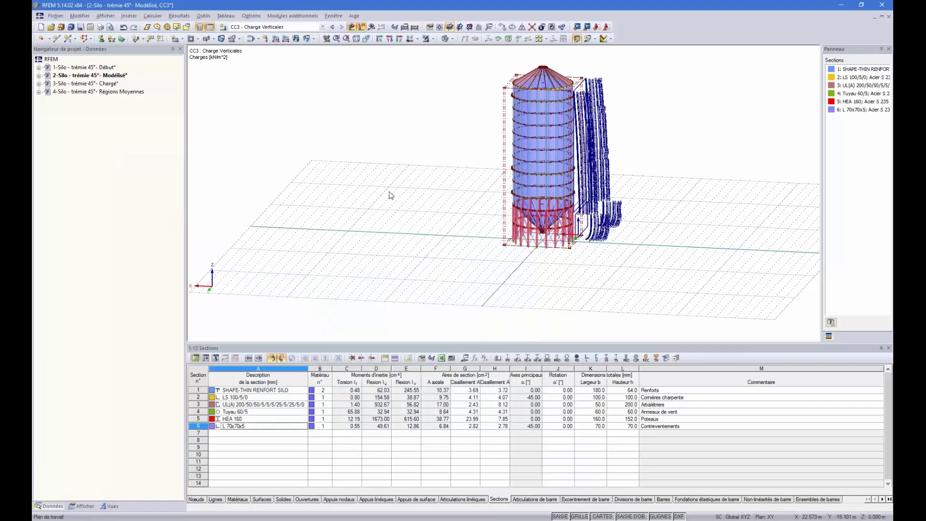
Replace the Z variation of the silo wall's free variable load 1 in CC3 with the Pwf(z) sheet's table from Excel
double_click(585, 123)
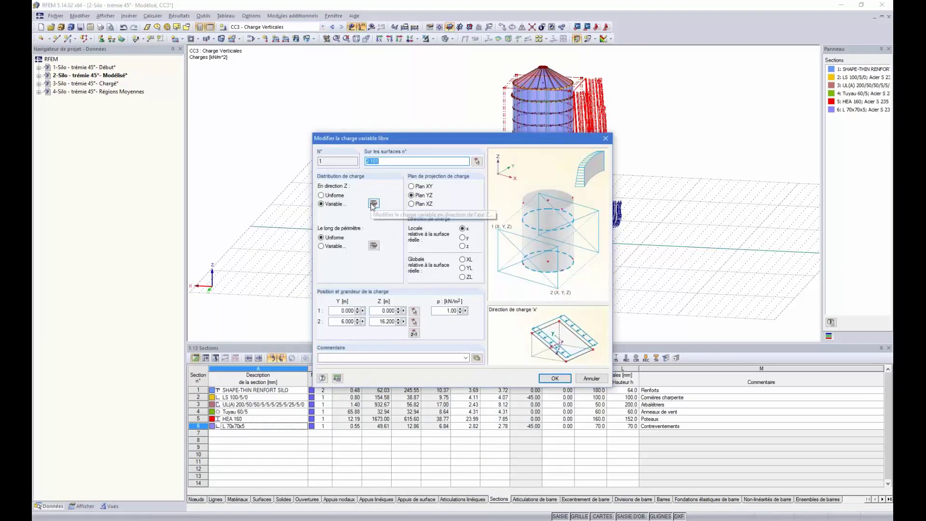
left_click(373, 203)
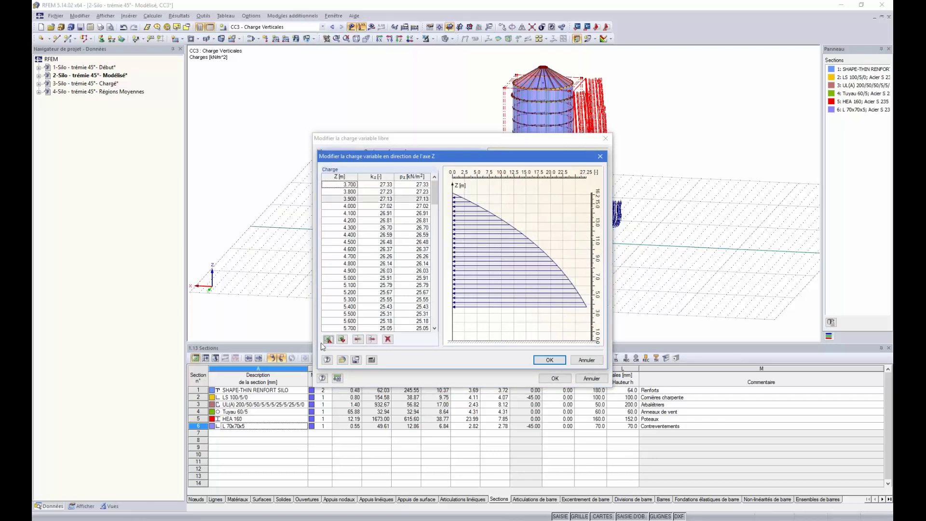
key("alt+Tab")
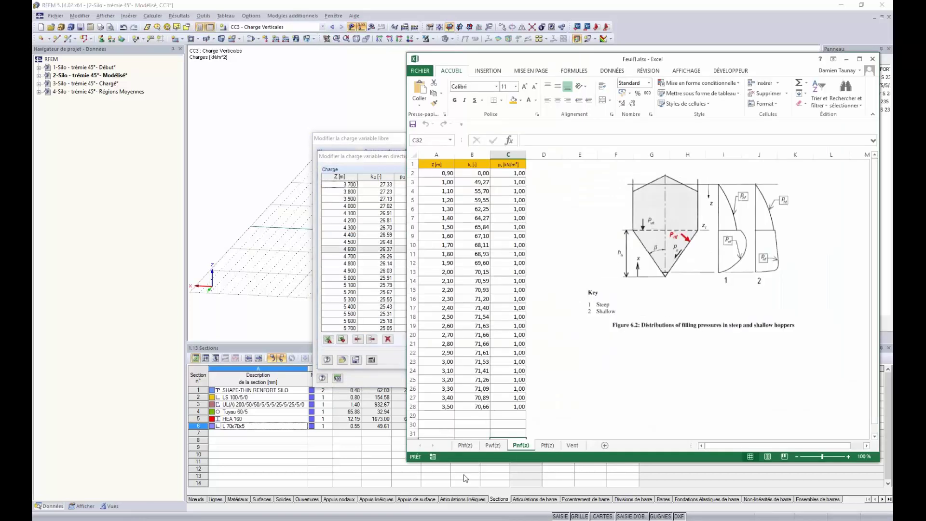
left_click(493, 445)
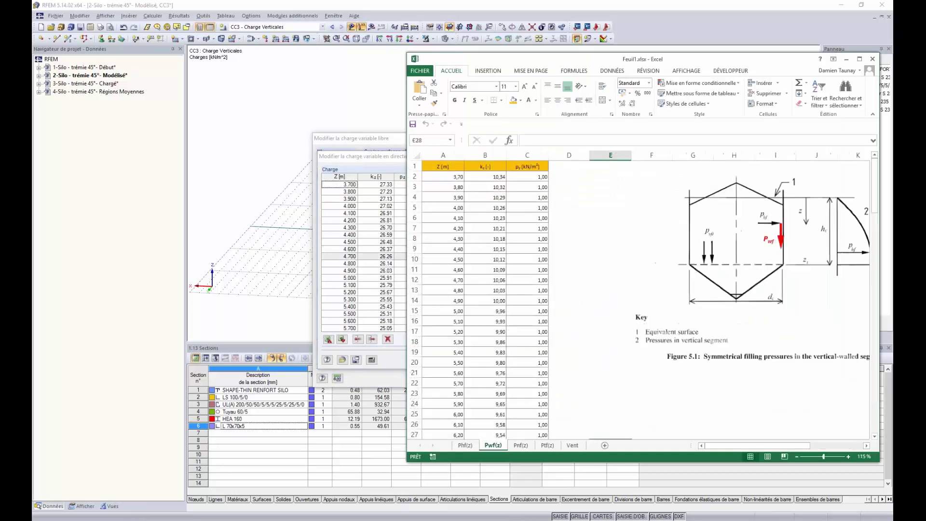
left_click(367, 163)
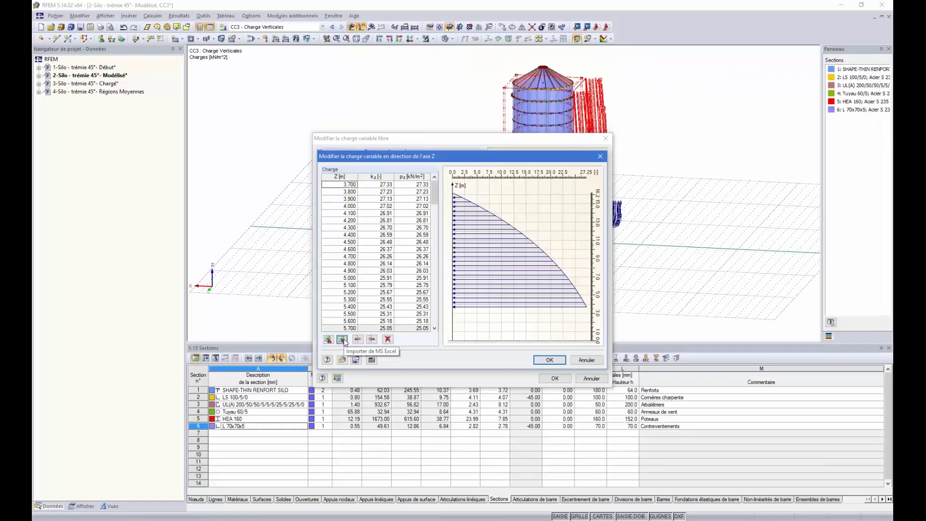
left_click(344, 339)
left_click(549, 361)
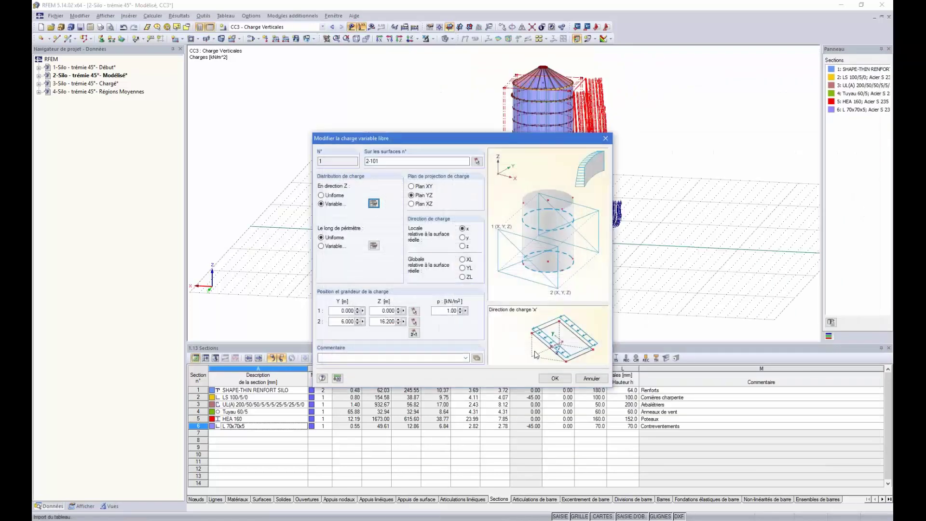
left_click(553, 378)
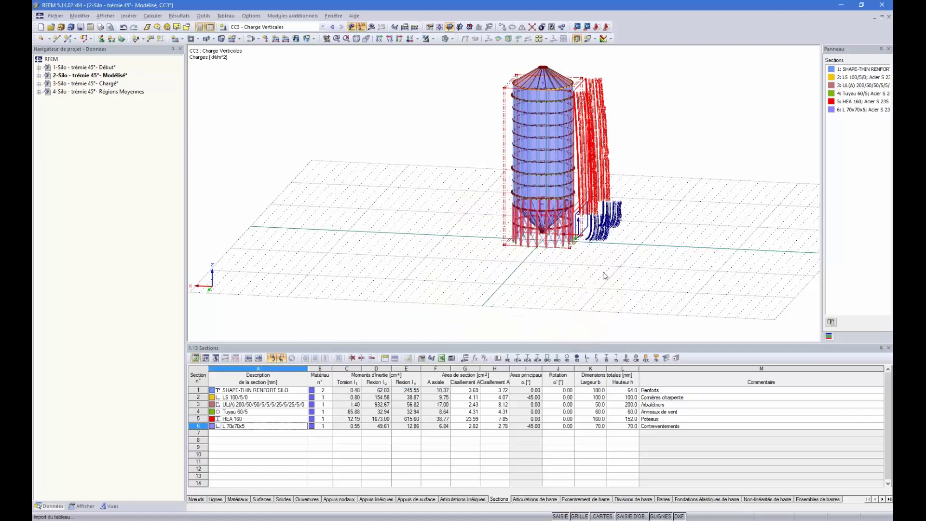
Try to replace the Z variation of the hopper's free variable load 2 with the Ptf(z) sheet's table from Excel
double_click(599, 238)
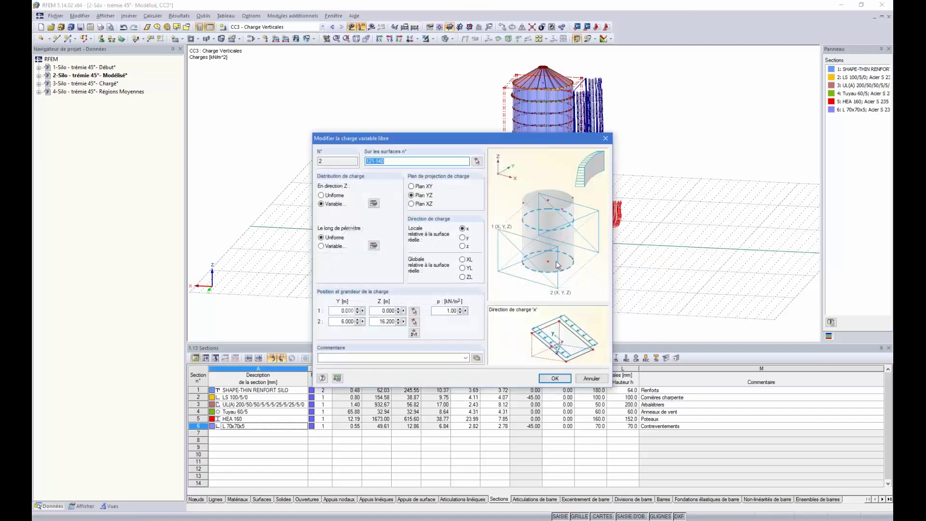
left_click(373, 203)
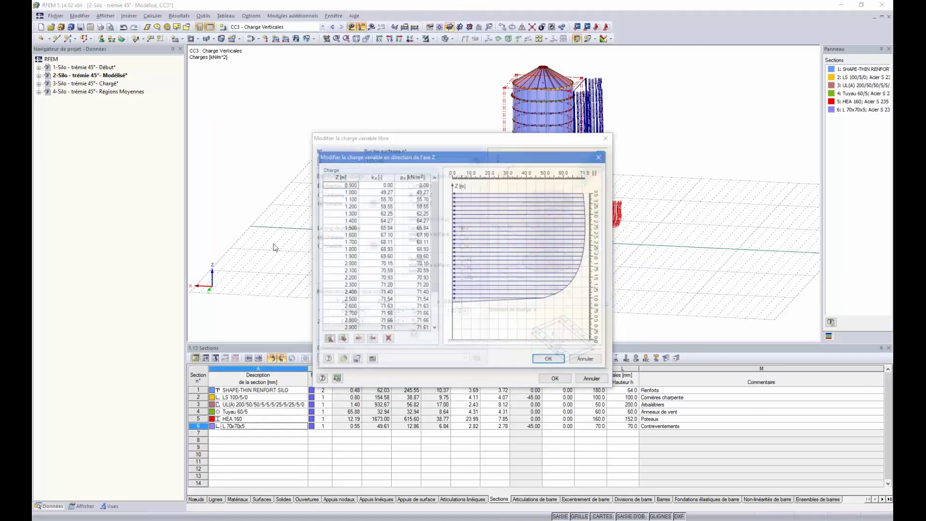
left_click(342, 339)
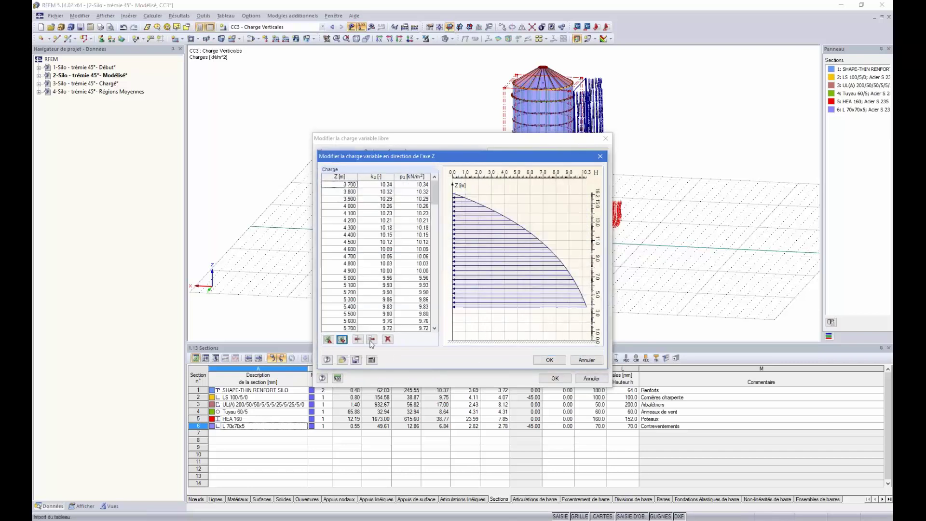
left_click(385, 520)
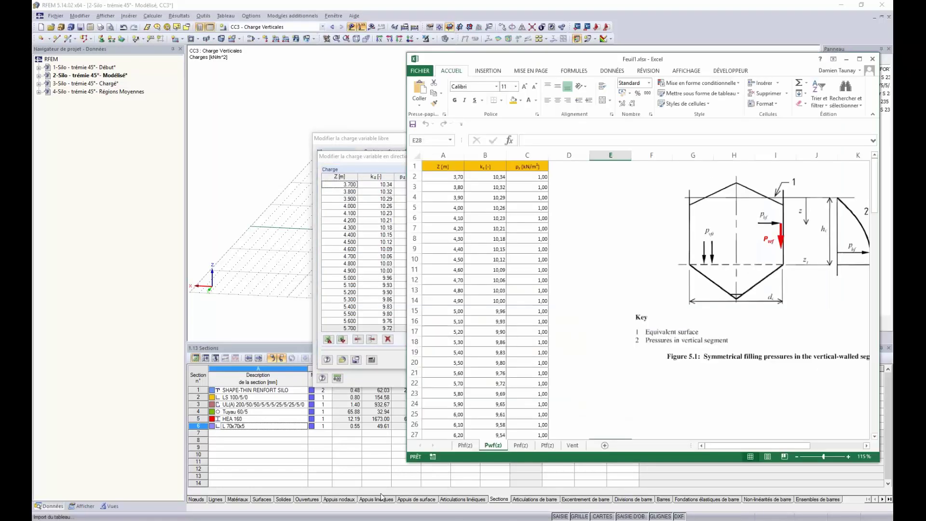
left_click(547, 445)
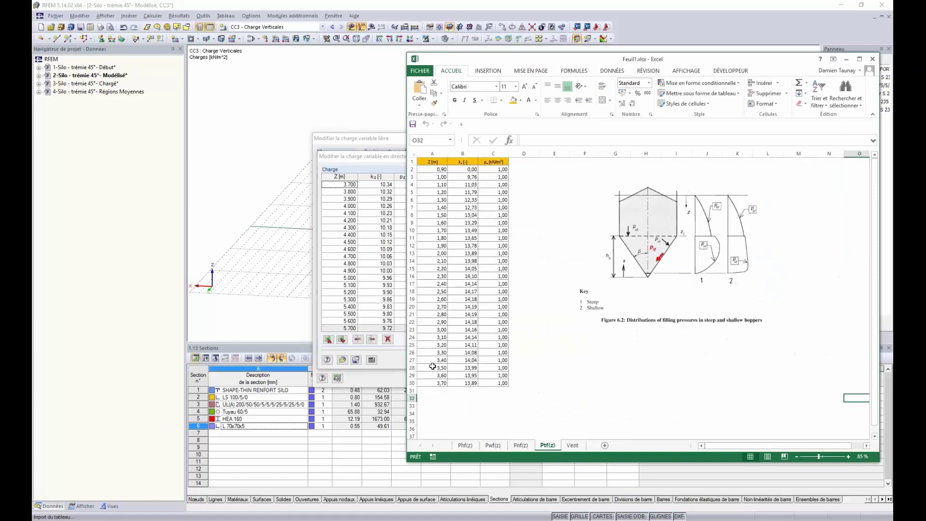
left_click(367, 158)
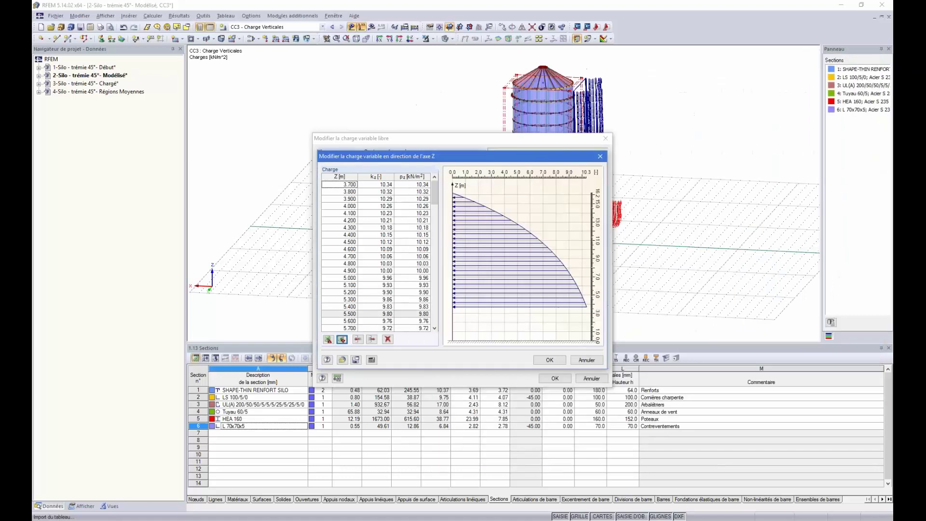
left_click(342, 339)
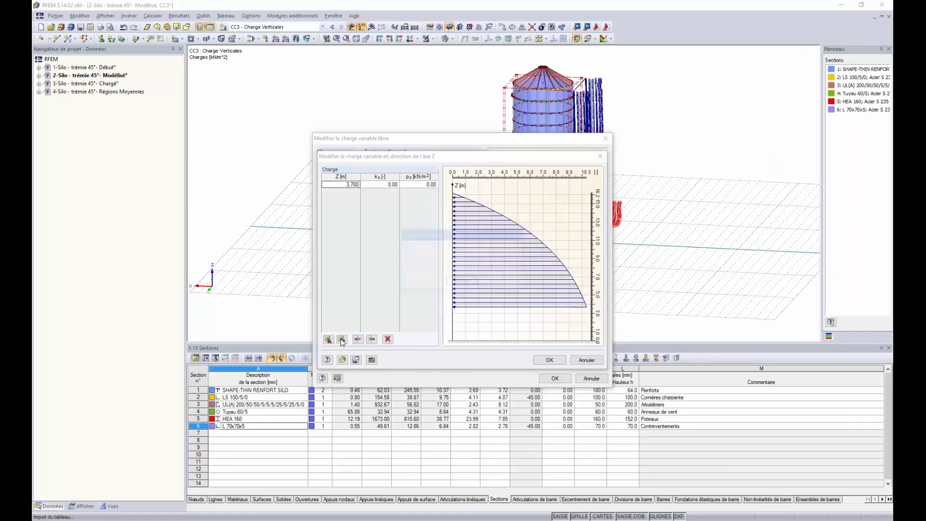
left_click(549, 361)
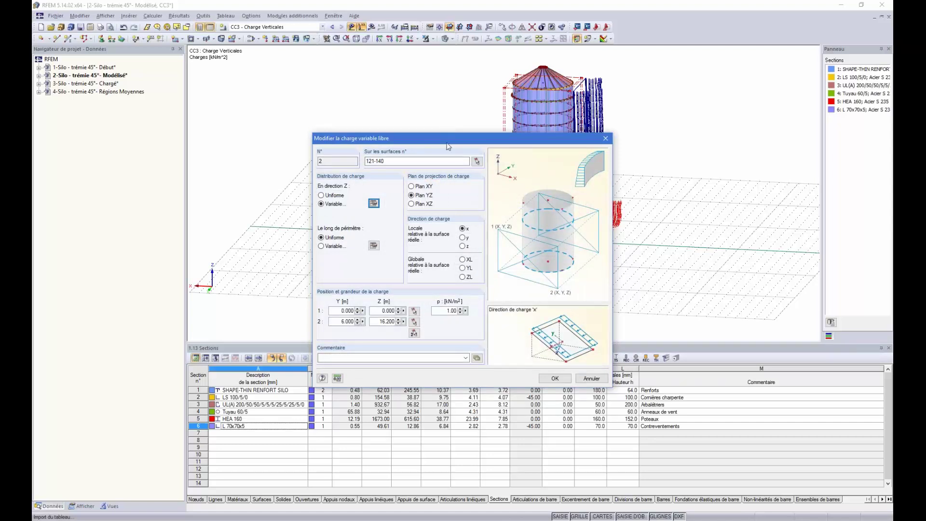
left_click_drag(446, 138, 320, 101)
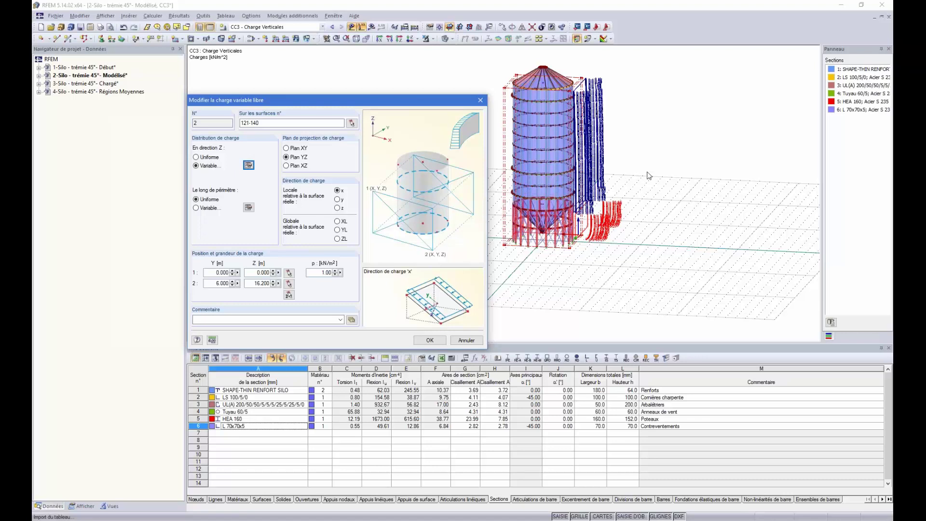
left_click(481, 100)
Limit the display to the silo's quadrangle surfaces and their loads using the generated surfaces-by-geometry visibility, toggling the inverse visibility
scroll(452, 139, "up", 5)
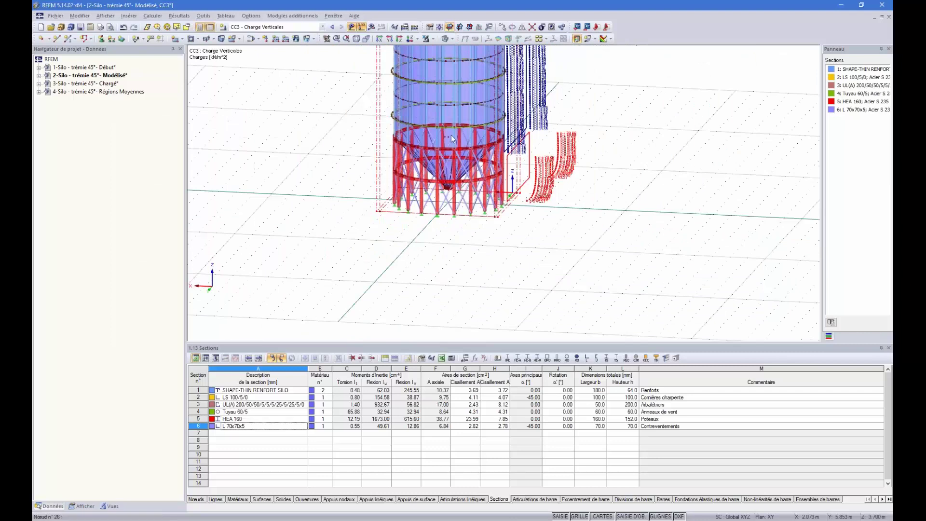
scroll(448, 155, "up", 5)
scroll(432, 206, "down", 8)
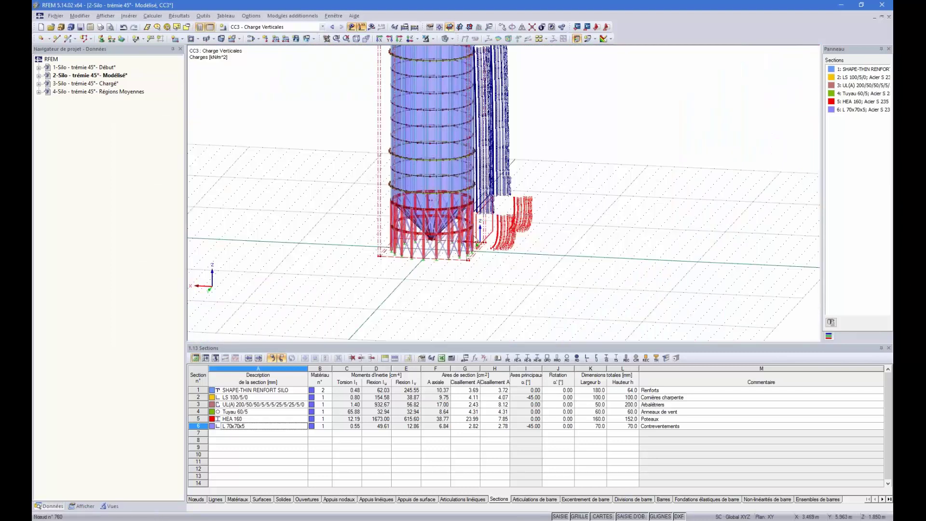
scroll(434, 207, "down", 3)
left_click(85, 506)
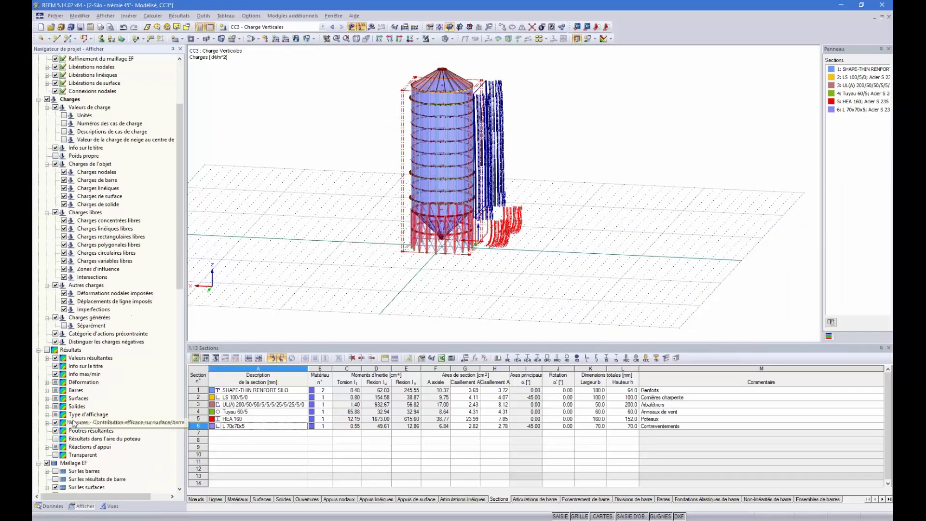
scroll(74, 423, "down", 8)
left_click(108, 505)
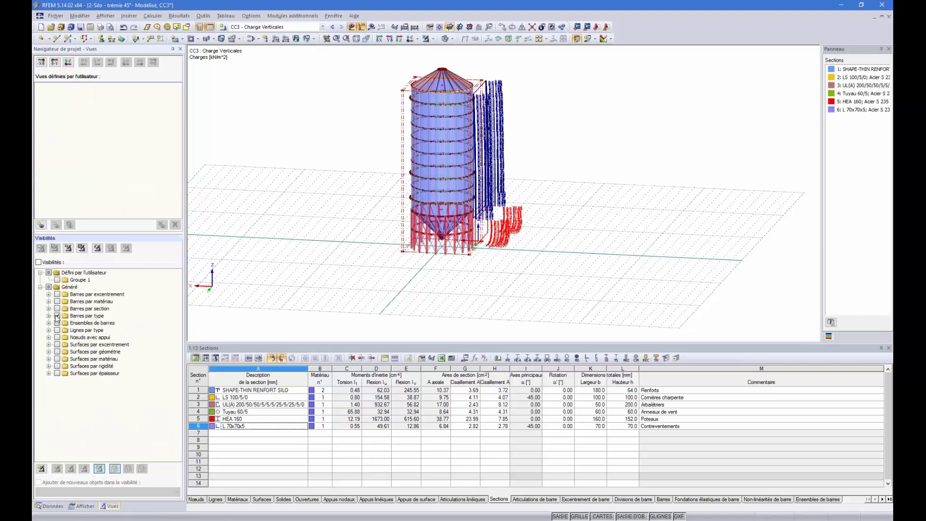
left_click(56, 316)
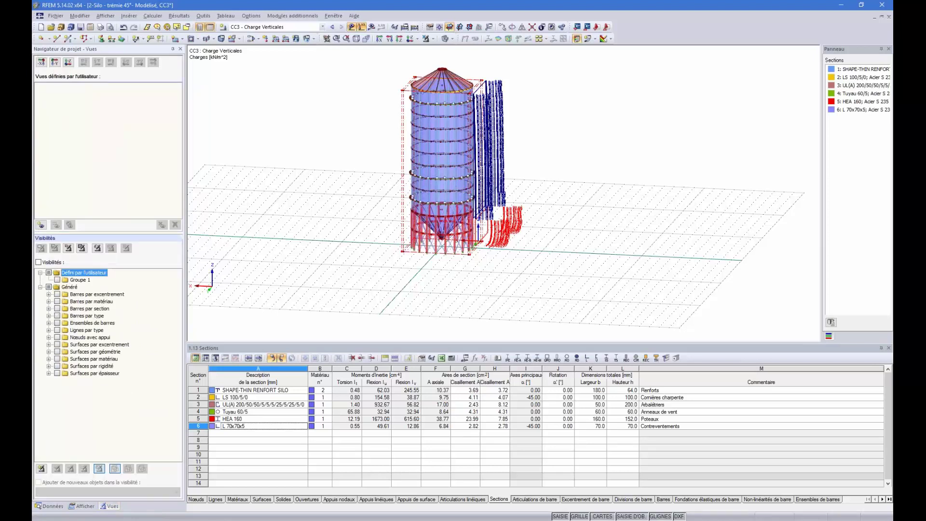
left_click(57, 352)
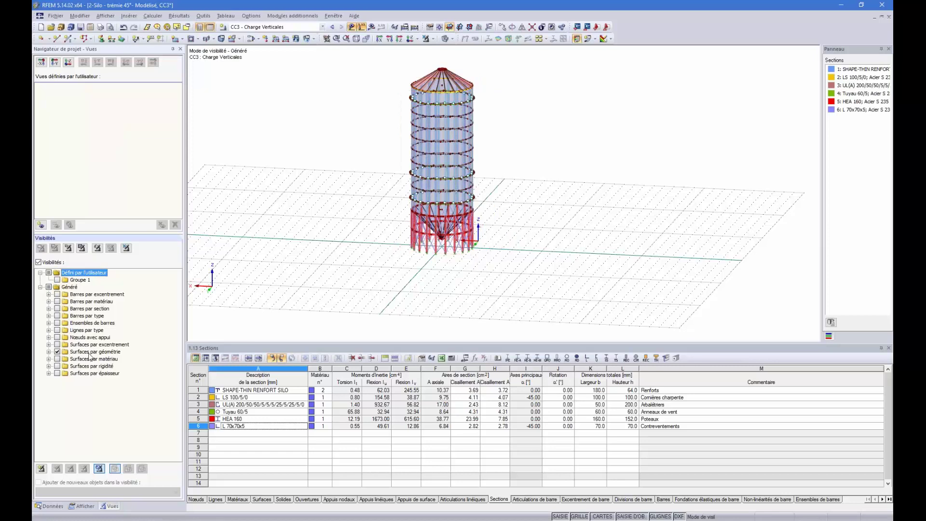
left_click(49, 352)
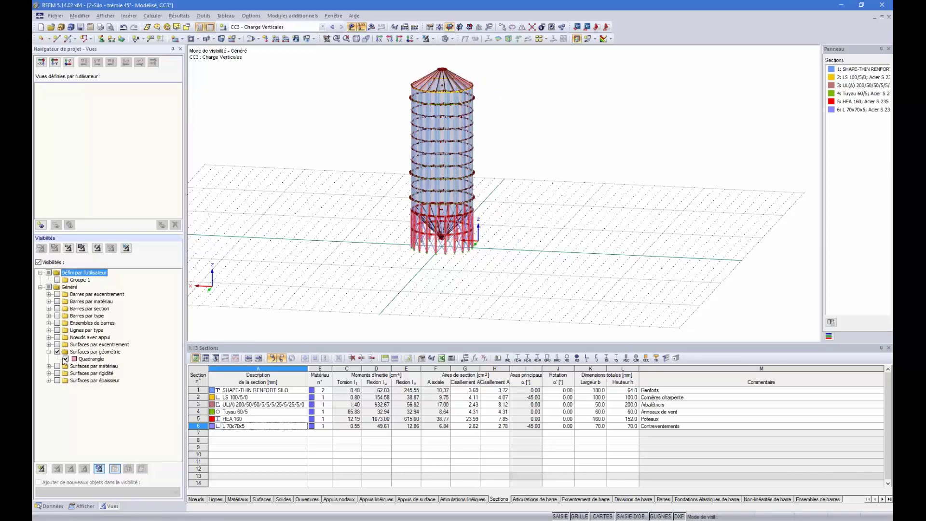
left_click(65, 359)
left_click(65, 359)
scroll(429, 237, "up", 3)
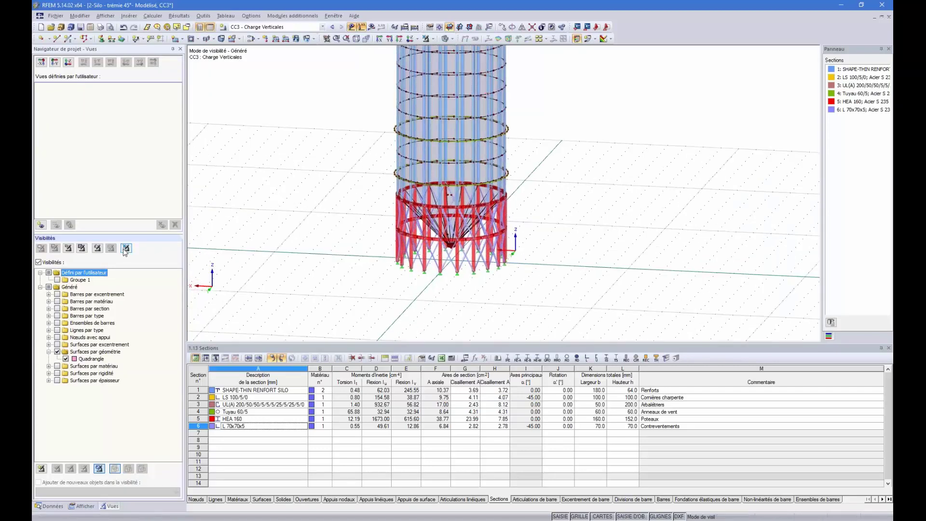
left_click(99, 469)
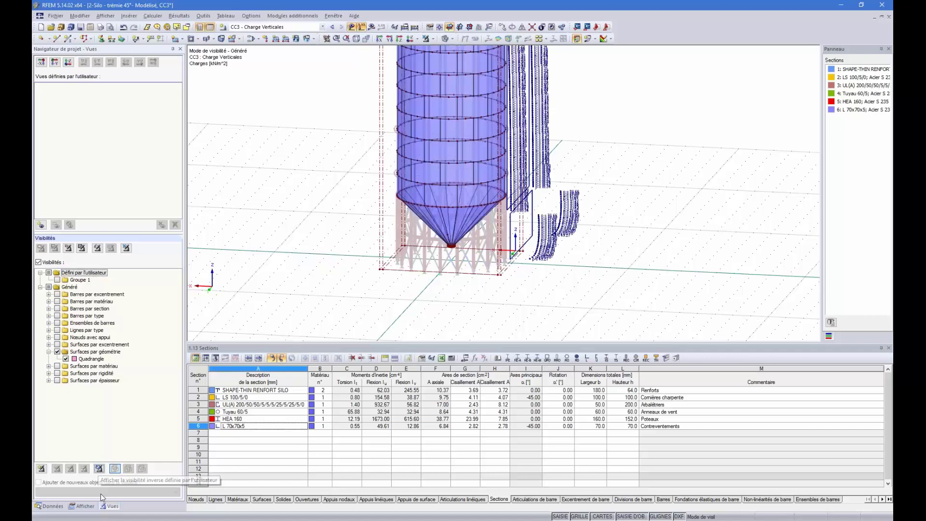
Turn on the local axis systems of the surfaces and check their orientation on the hopper
scroll(641, 285, "down", 5)
scroll(622, 260, "up", 5)
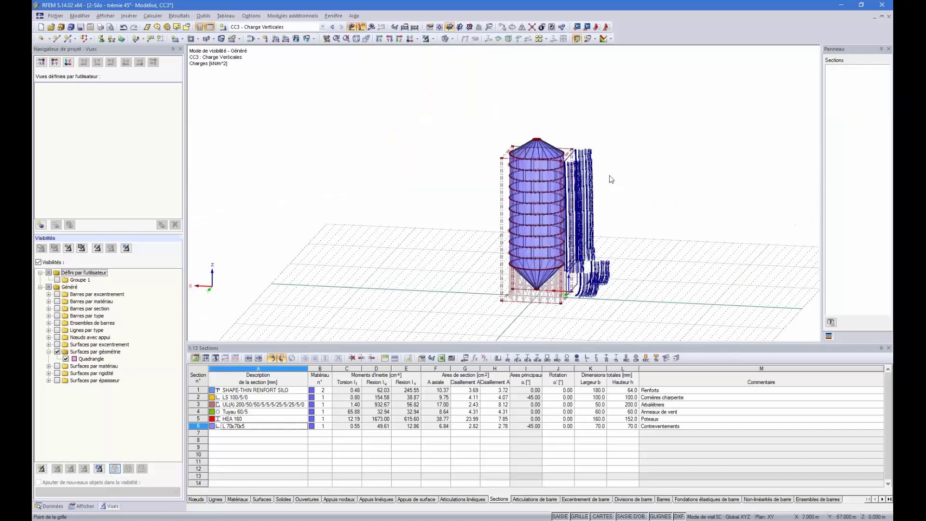
scroll(562, 244, "down", 2)
scroll(604, 181, "down", 4)
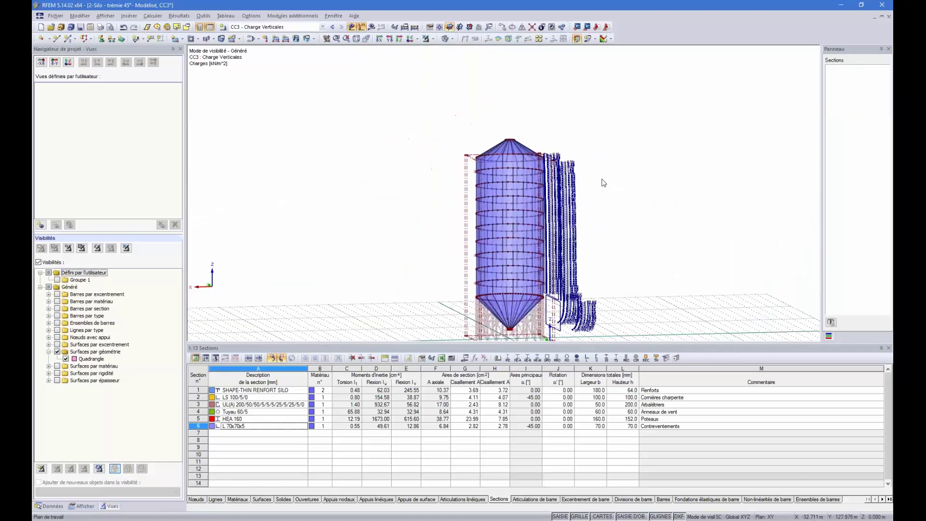
scroll(537, 279, "up", 5)
scroll(537, 279, "up", 4)
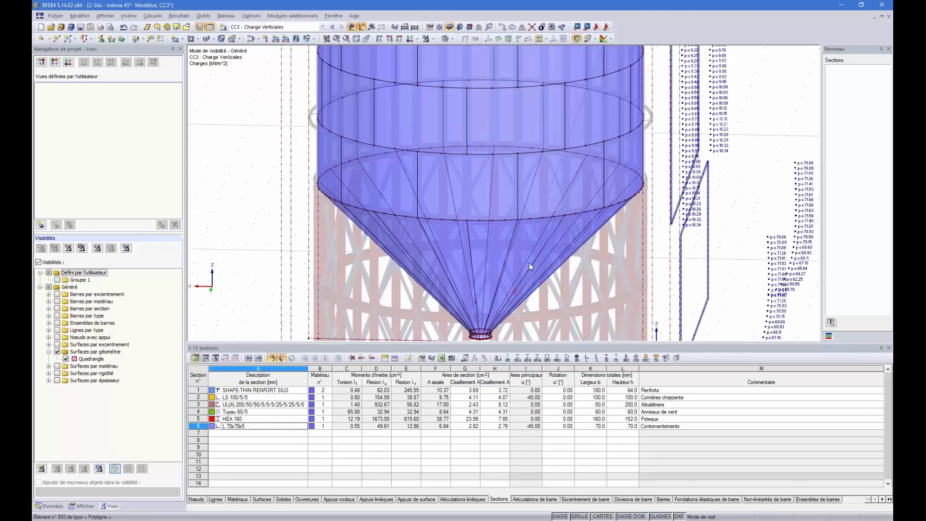
right_click(530, 226)
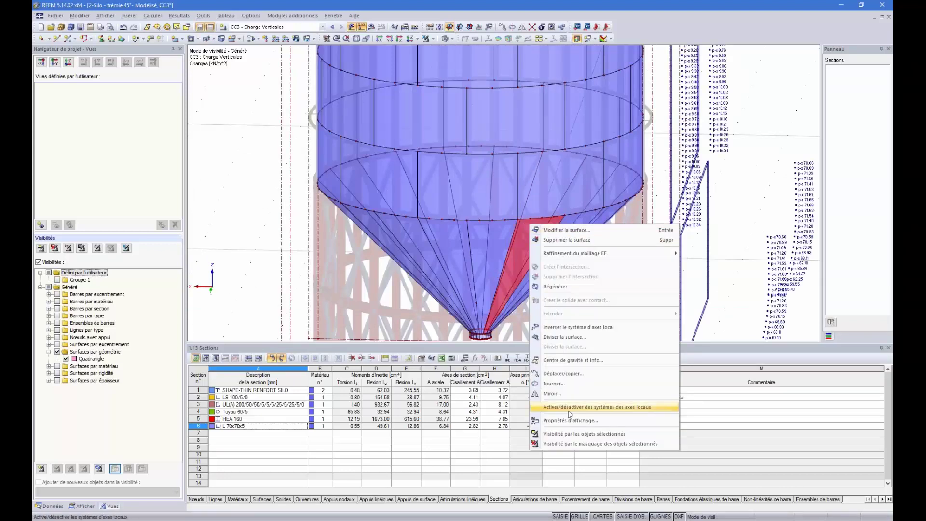
left_click(570, 409)
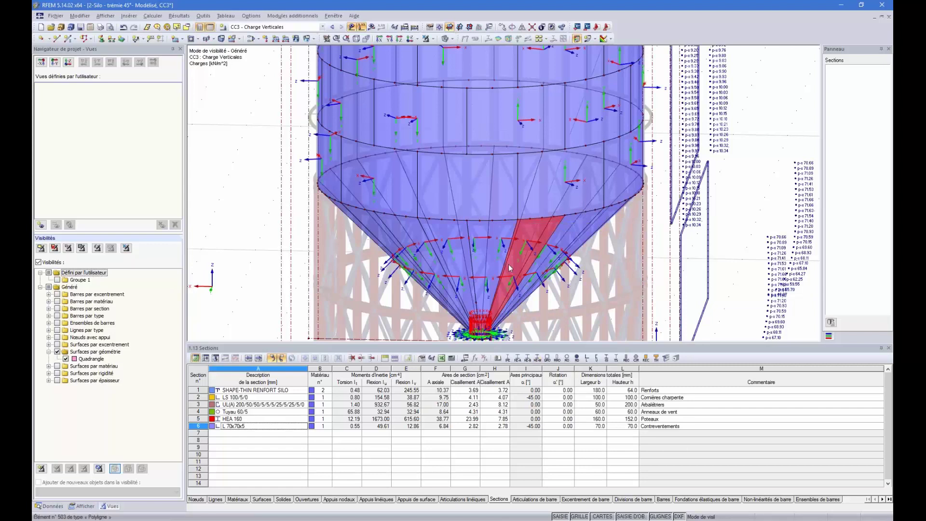
scroll(511, 250, "down", 1)
scroll(524, 273, "up", 3)
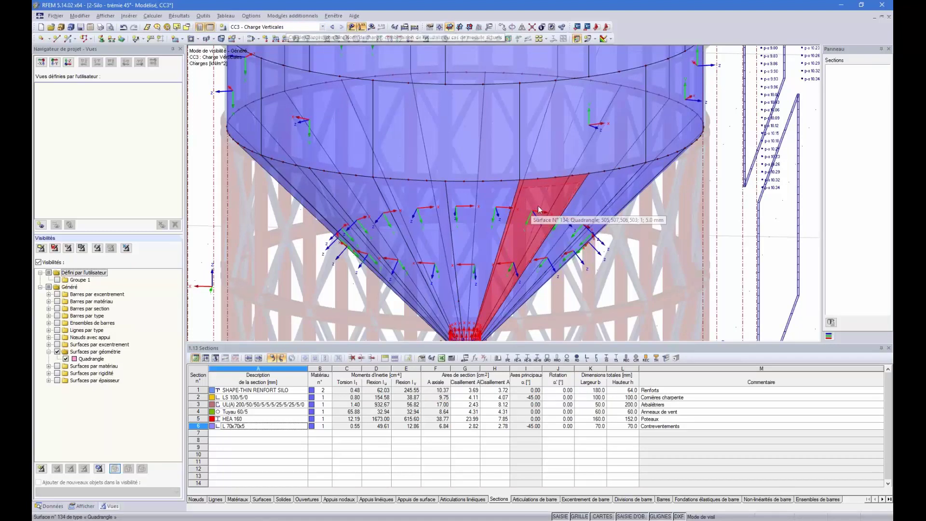
Set the load direction of the hopper's free variable load 2 in CC3 to local y
scroll(536, 206, "down", 4)
double_click(649, 227)
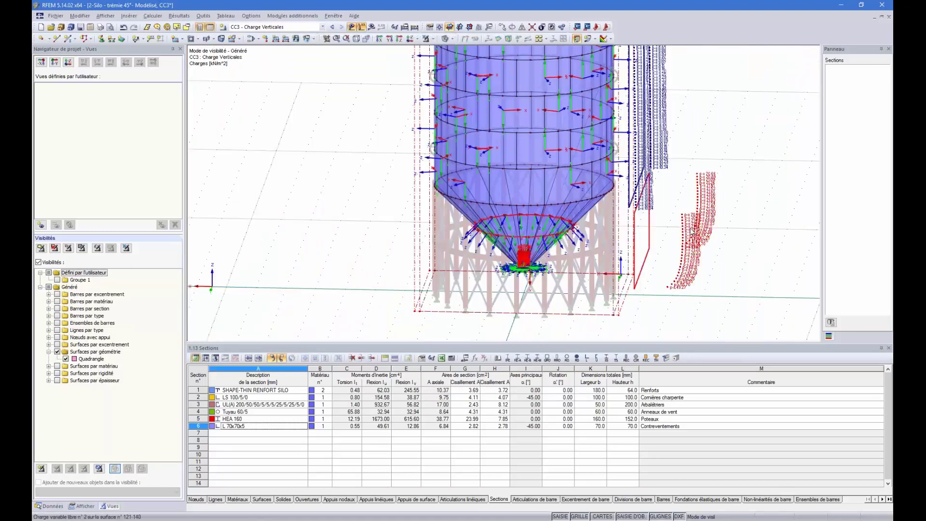
left_click(463, 237)
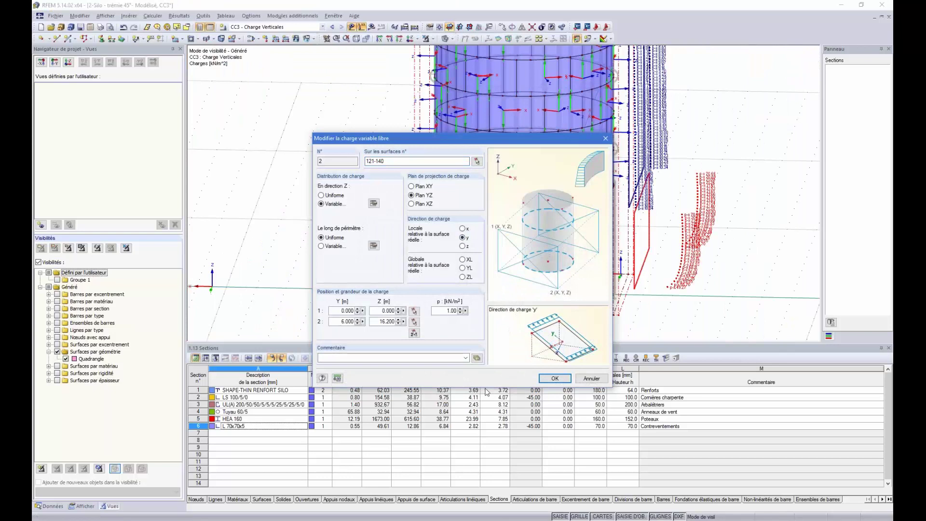
left_click(555, 379)
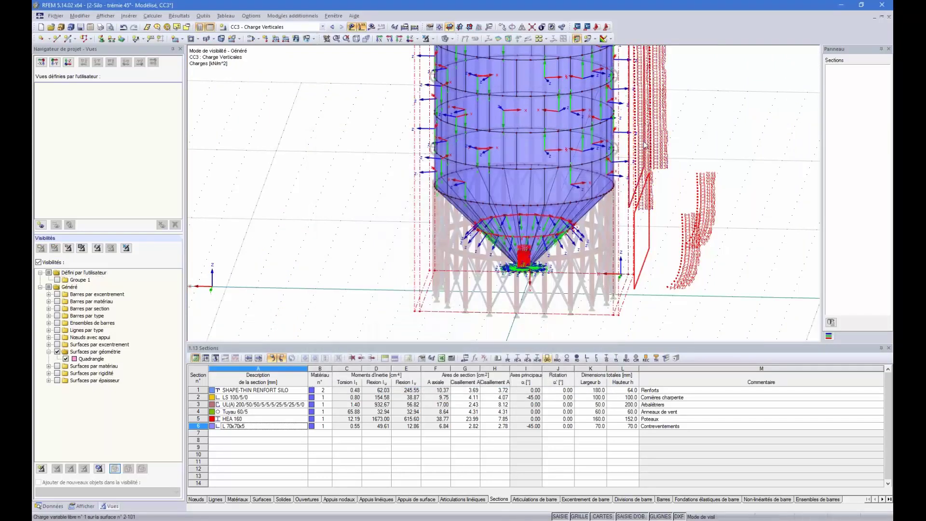
Set the load direction of the silo wall's free variable load 1 in CC3 to global ZL
scroll(645, 145, "down", 3)
scroll(645, 144, "down", 3)
scroll(651, 145, "up", 6)
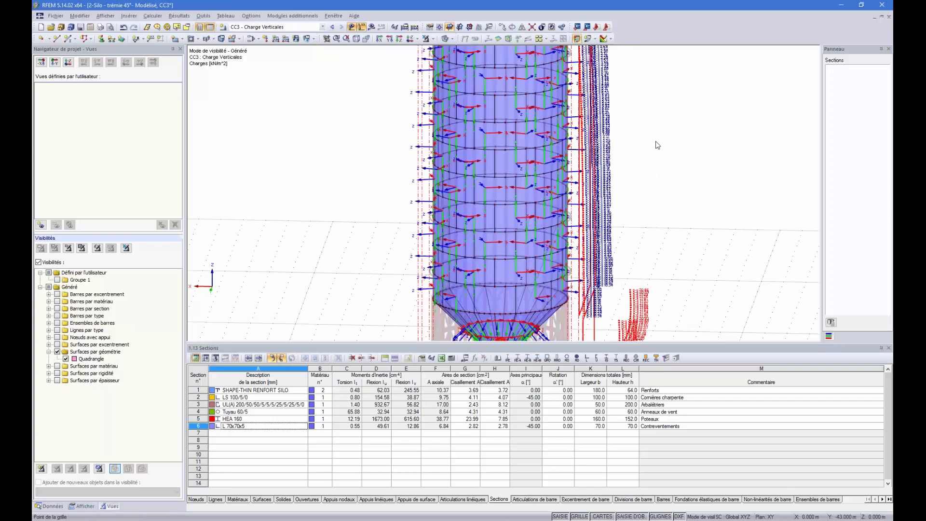
scroll(534, 130, "up", 3)
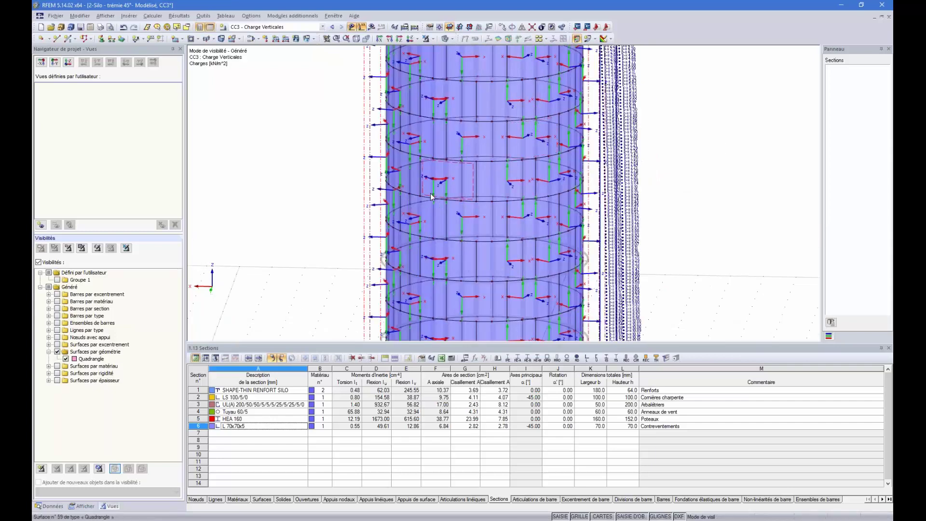
scroll(550, 138, "down", 3)
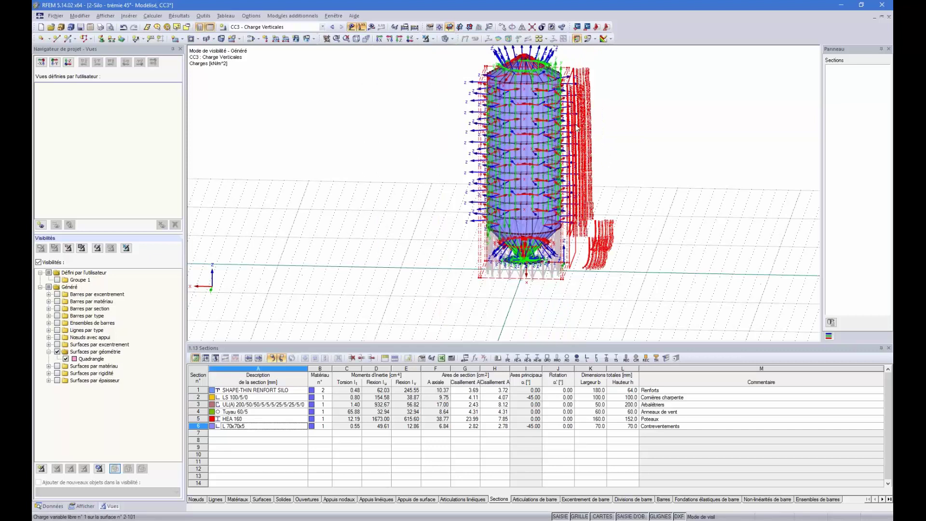
left_click(585, 139)
double_click(582, 123)
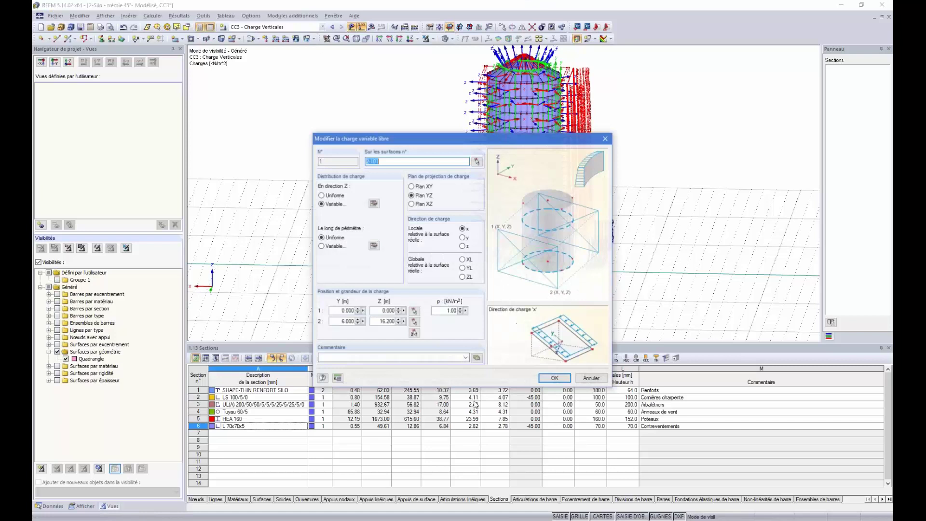
left_click(461, 277)
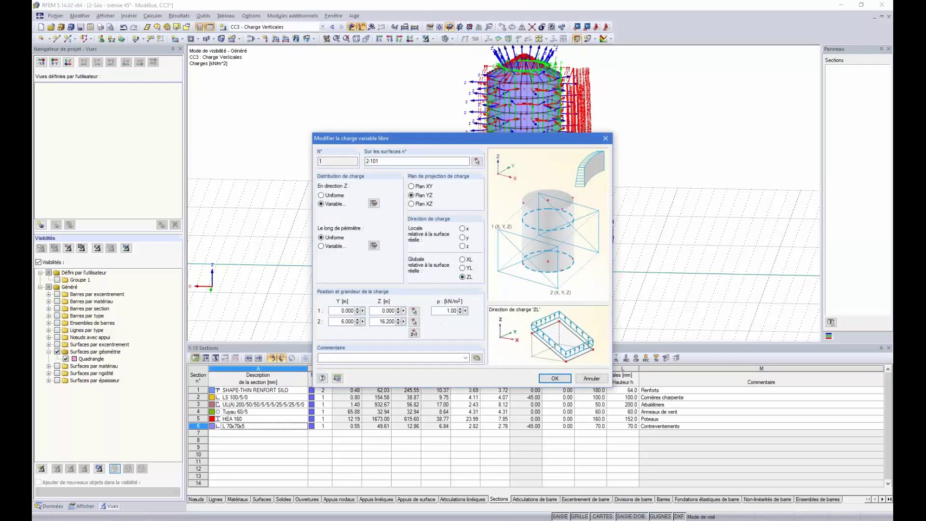
left_click(554, 379)
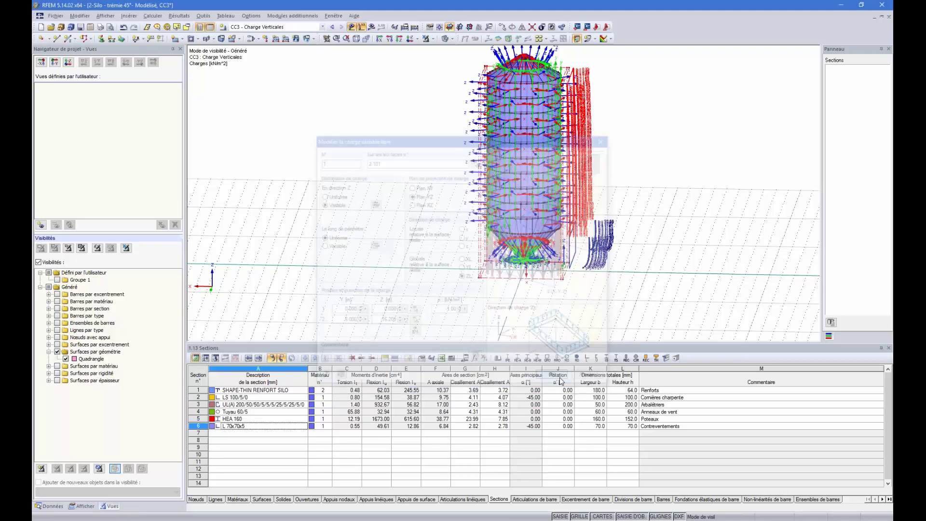
Activate load case CC2 and check the direction settings of the silo wall's free variable load 1
scroll(586, 80, "down", 3)
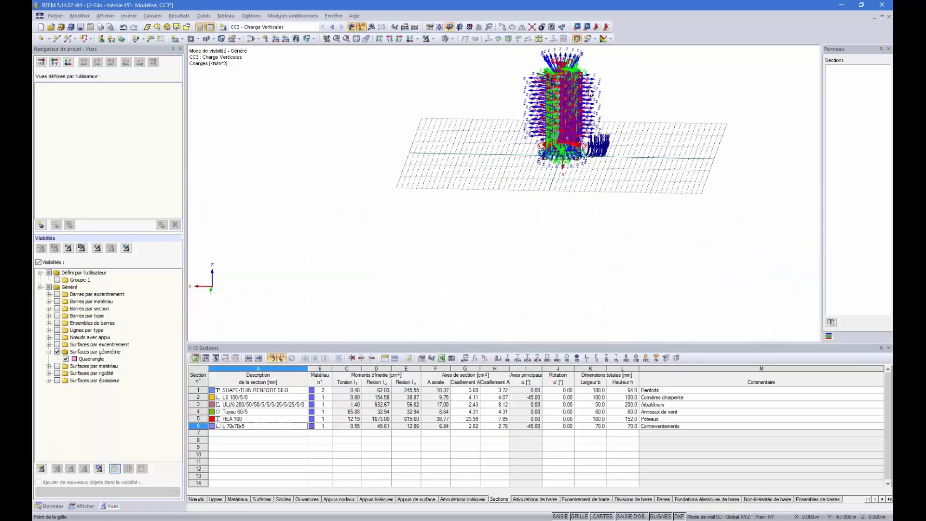
scroll(605, 62, "up", 5)
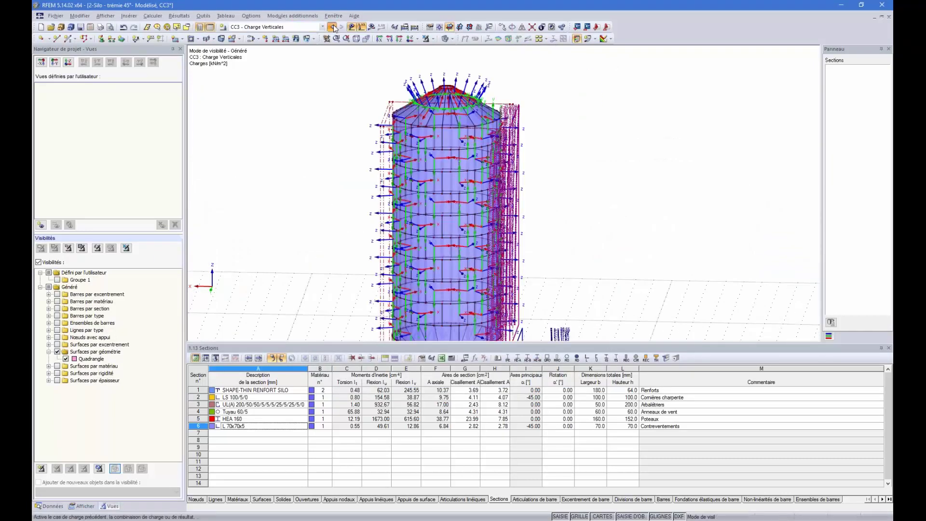
left_click(332, 27)
scroll(619, 247, "down", 2)
scroll(620, 247, "down", 1)
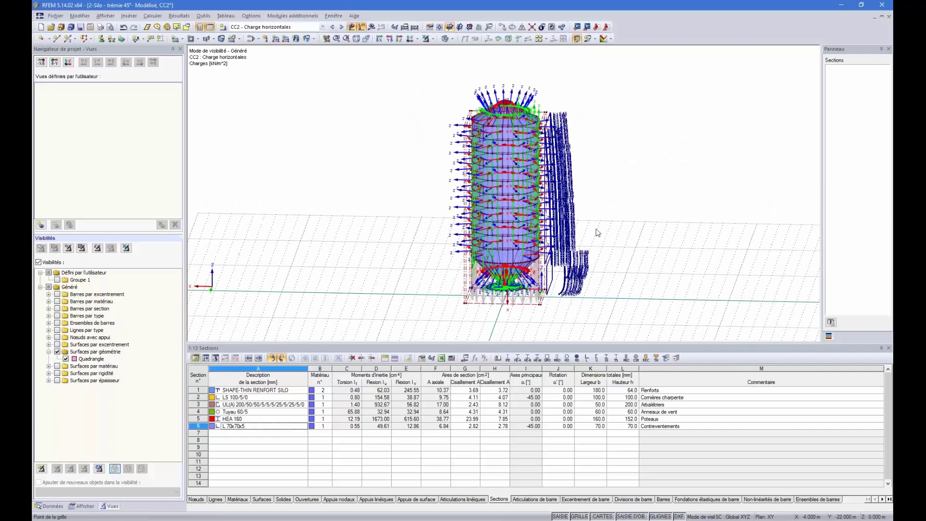
scroll(592, 234, "up", 3)
scroll(587, 235, "down", 1)
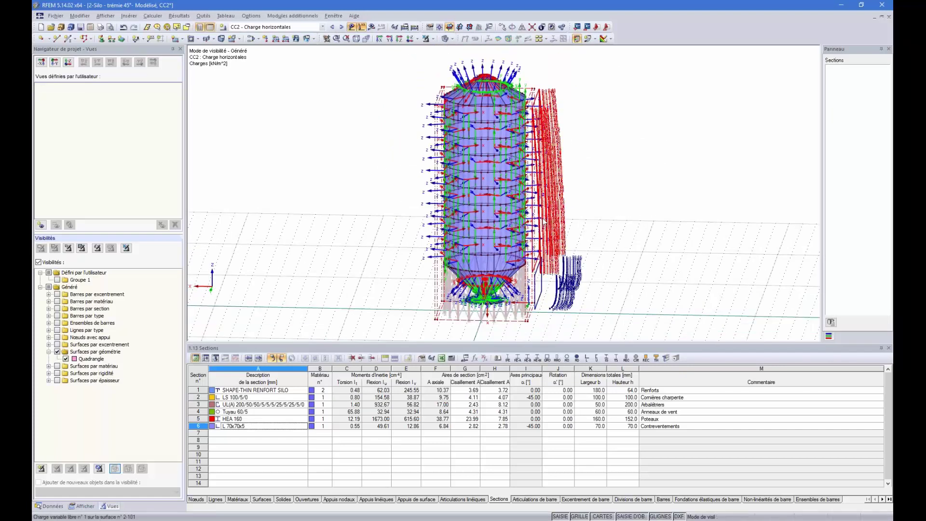
double_click(546, 222)
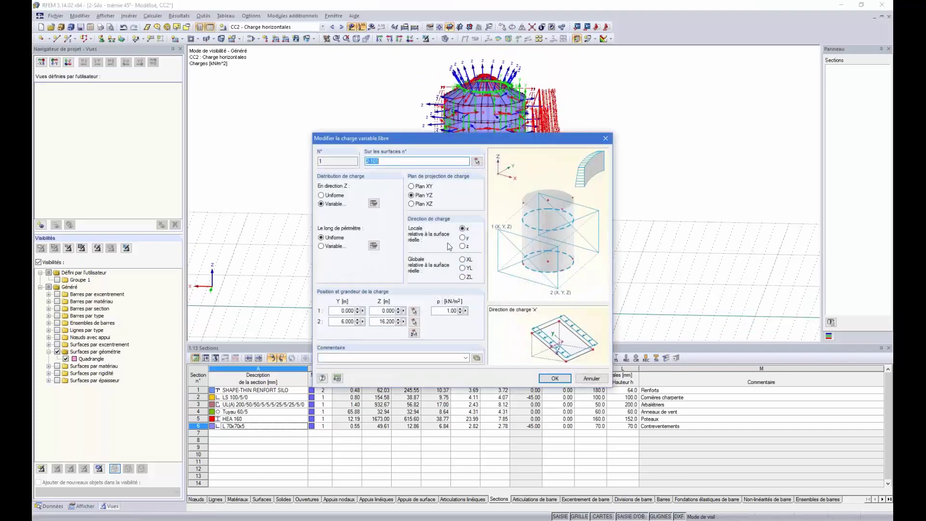
left_click(605, 139)
Set the load direction to local z for both the wall's free variable load 1 and the hopper's load 2 in CC2
scroll(438, 177, "up", 3)
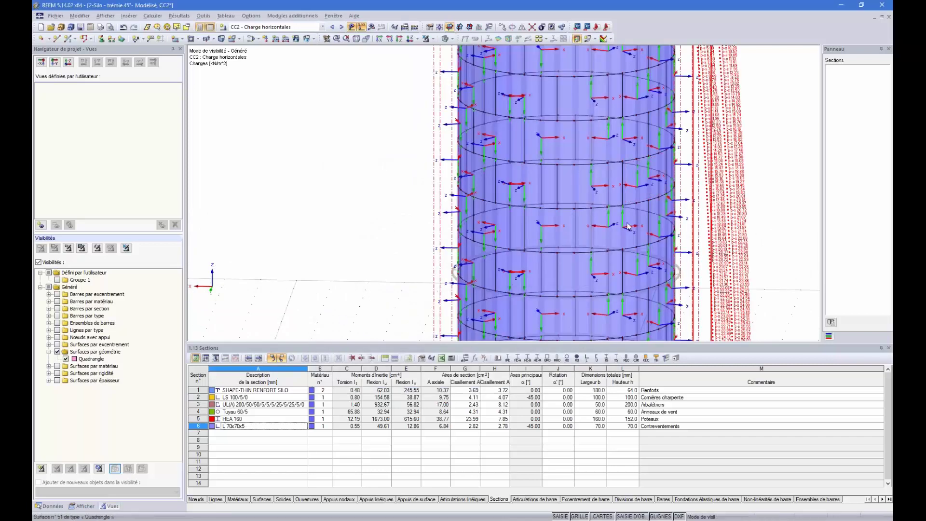
mouse_move(651, 190)
middle_mouse_down("ctrl")
mouse_move(740, 252)
mouse_move(594, 235)
mouse_move(673, 256)
mouse_move(741, 248)
mouse_move(643, 252)
mouse_move(645, 201)
middle_mouse_up("ctrl")
scroll(595, 234, "down", 6)
scroll(625, 244, "up", 8)
double_click(625, 243)
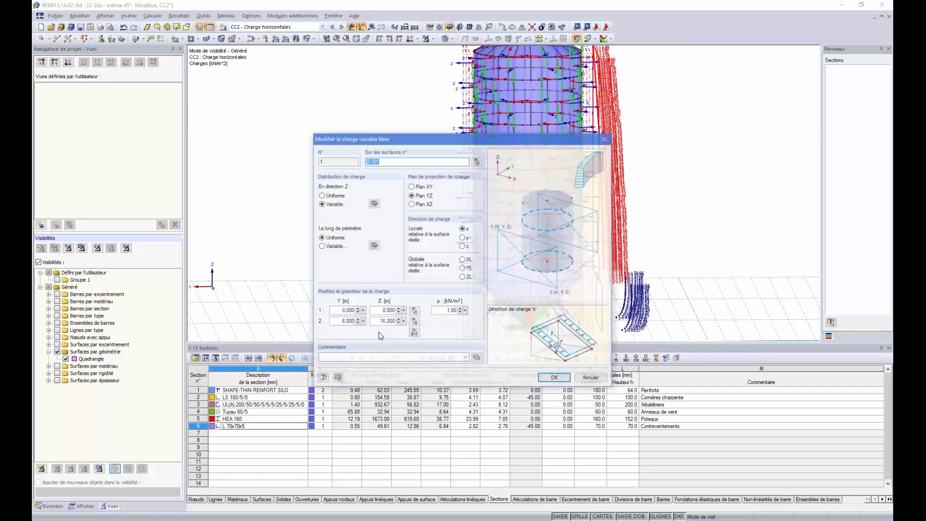
left_click(462, 246)
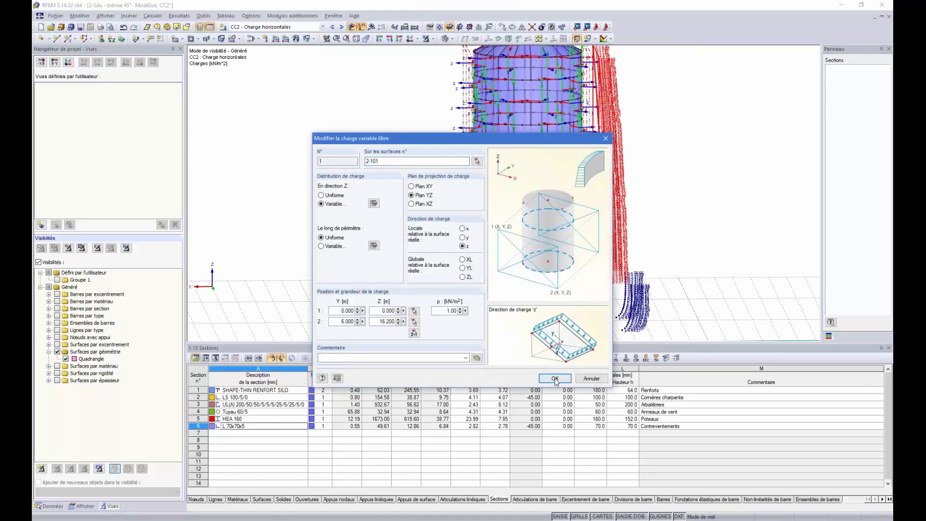
left_click(554, 379)
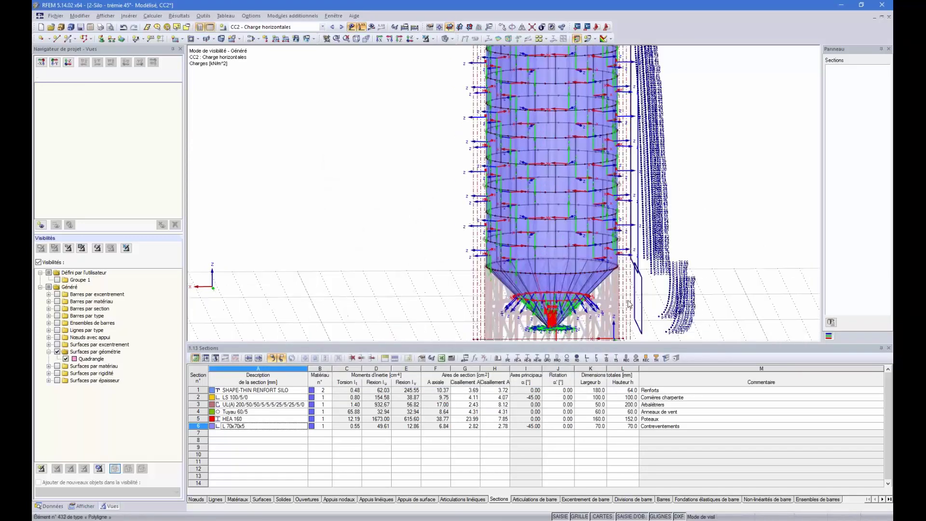
double_click(635, 304)
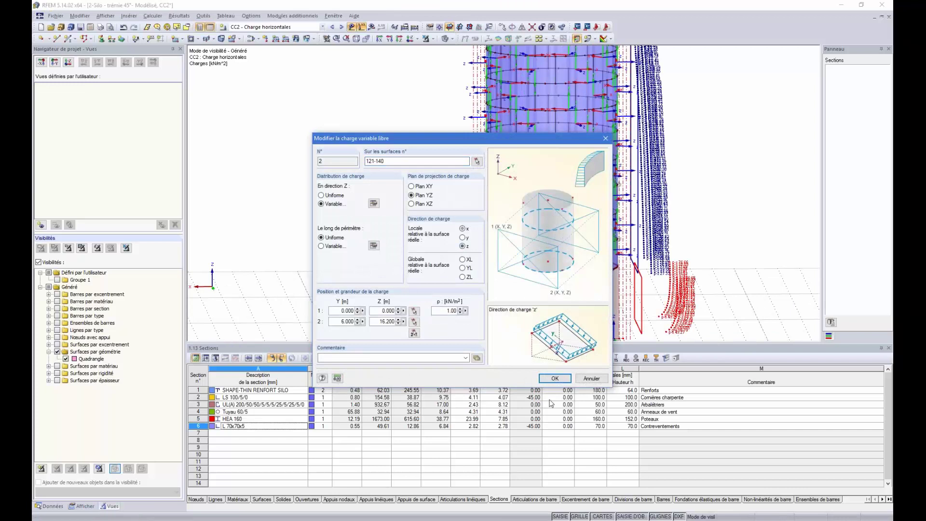
left_click(558, 380)
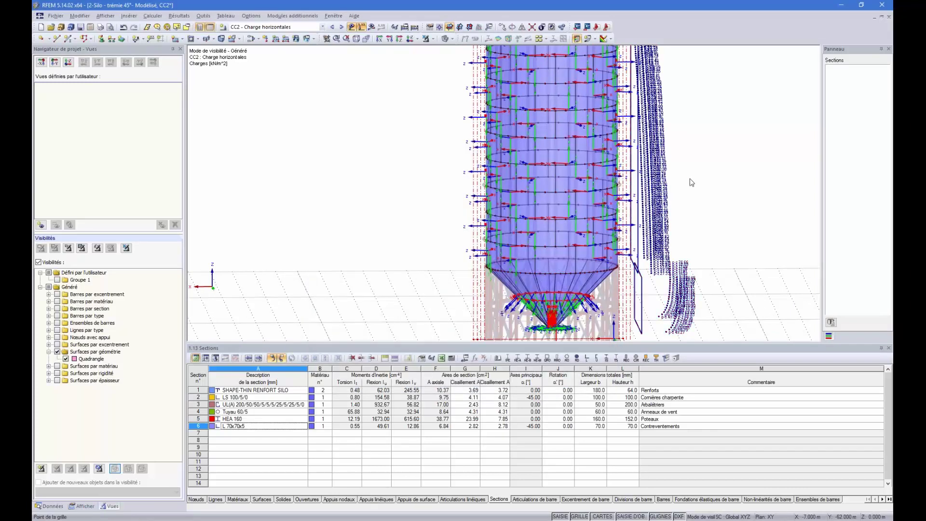
Create load case CC4 with the description "vent"
scroll(693, 181, "down", 5)
middle_click_drag(693, 180, 694, 169, "ctrl")
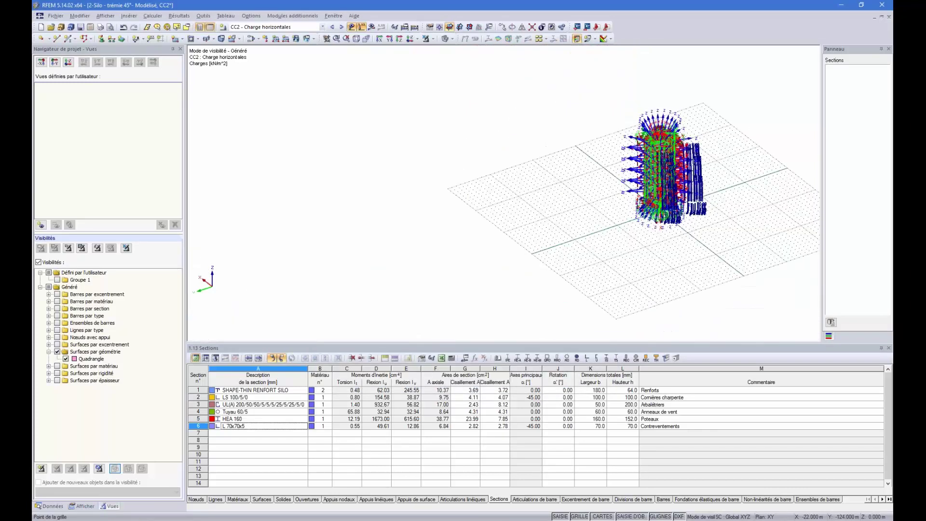
scroll(713, 163, "up", 5)
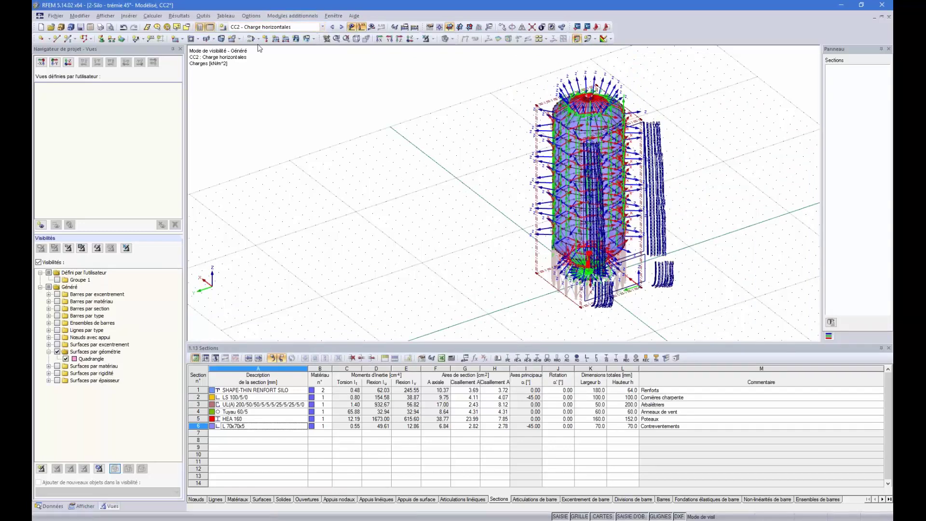
left_click(223, 27)
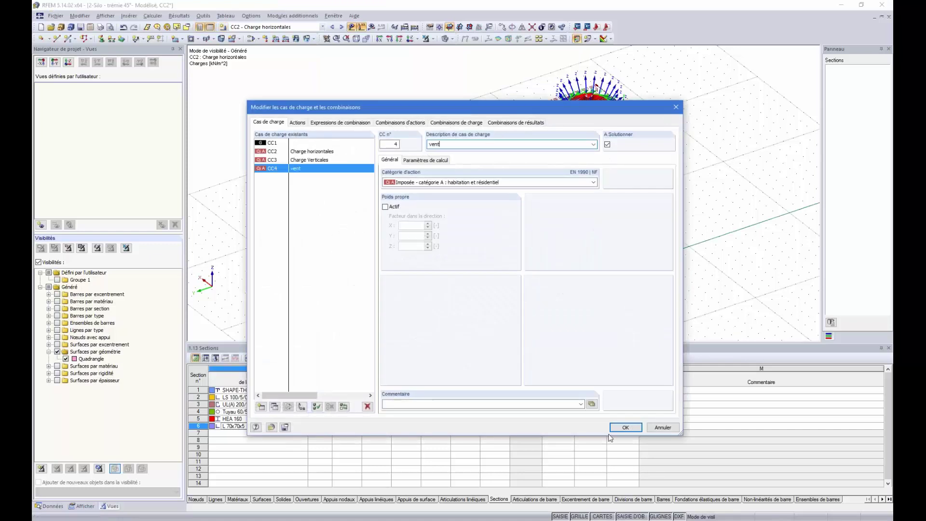
left_click(626, 427)
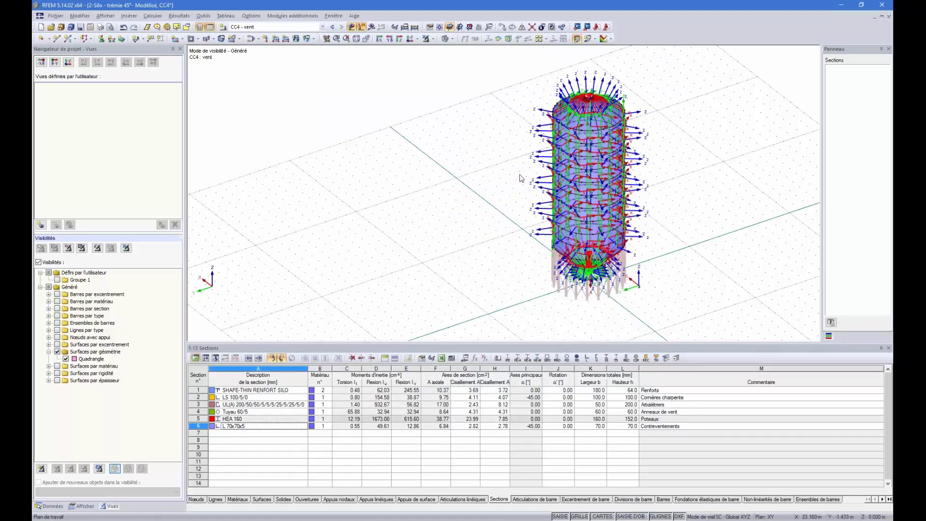
Start a new free variable load in CC4 on wall surfaces 1-120 with a uniform distribution in the Z direction
scroll(523, 179, "down", 2)
scroll(728, 165, "up", 3)
scroll(545, 149, "down", 3)
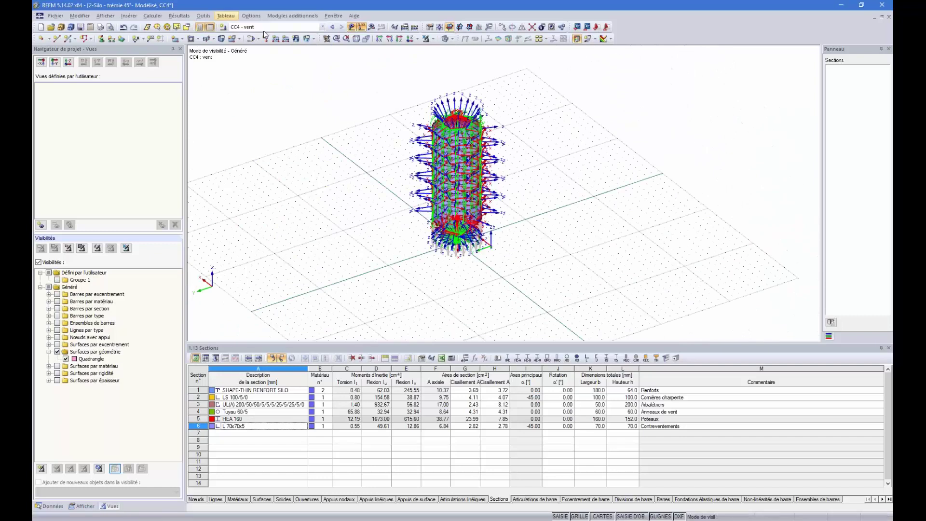
scroll(427, 159, "up", 3)
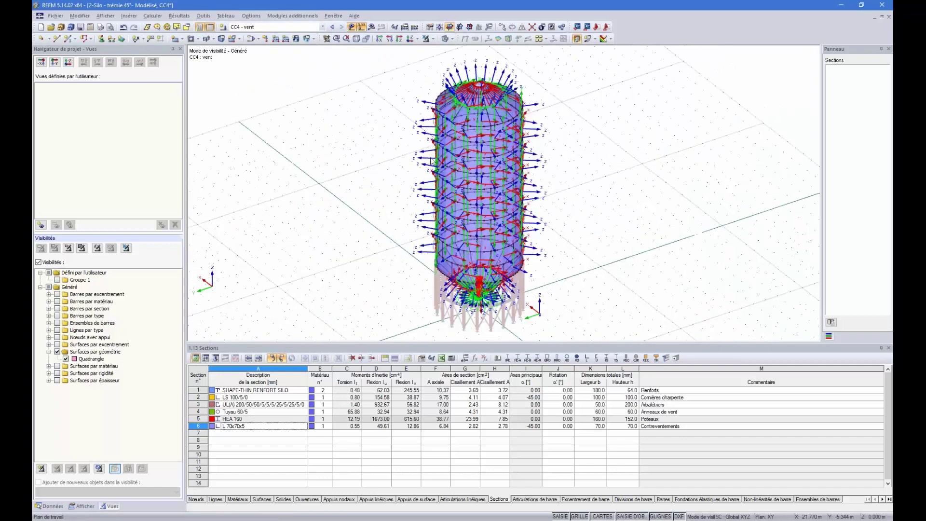
middle_click_drag(429, 164, 426, 143, "ctrl")
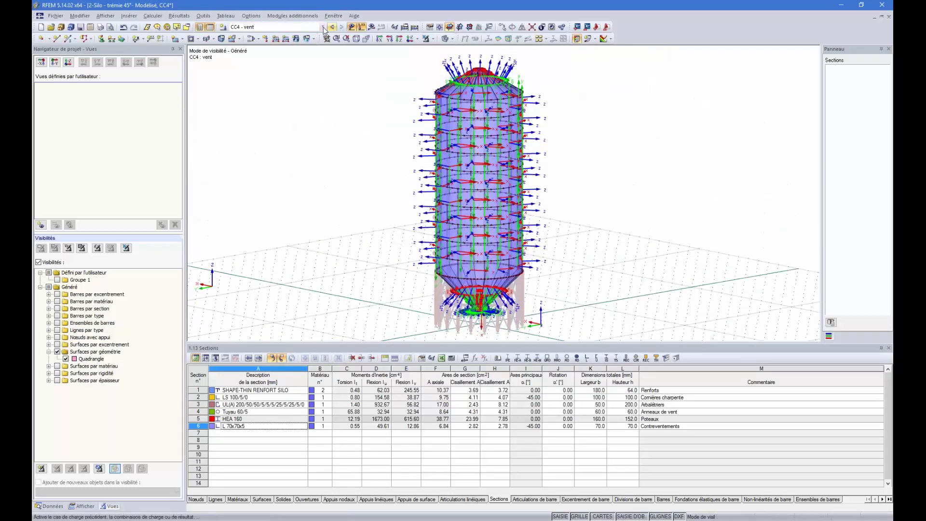
left_click(308, 40)
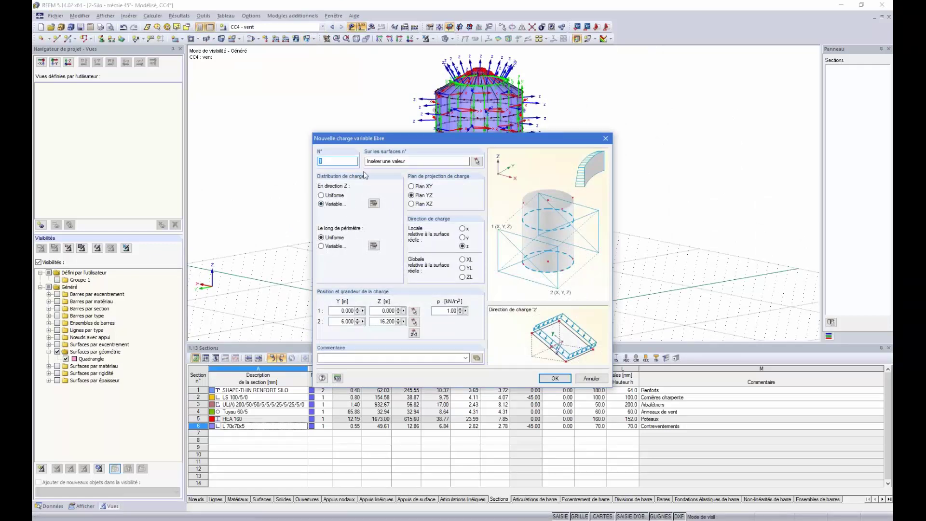
left_click(477, 161)
left_click_drag(543, 264, 407, 75)
middle_click_drag(344, 107, 338, 135, "ctrl")
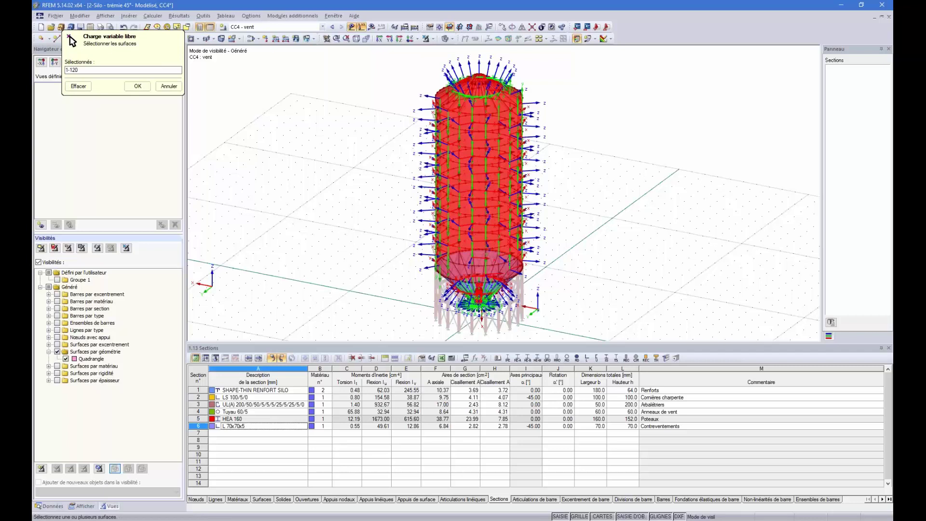
left_click(137, 86)
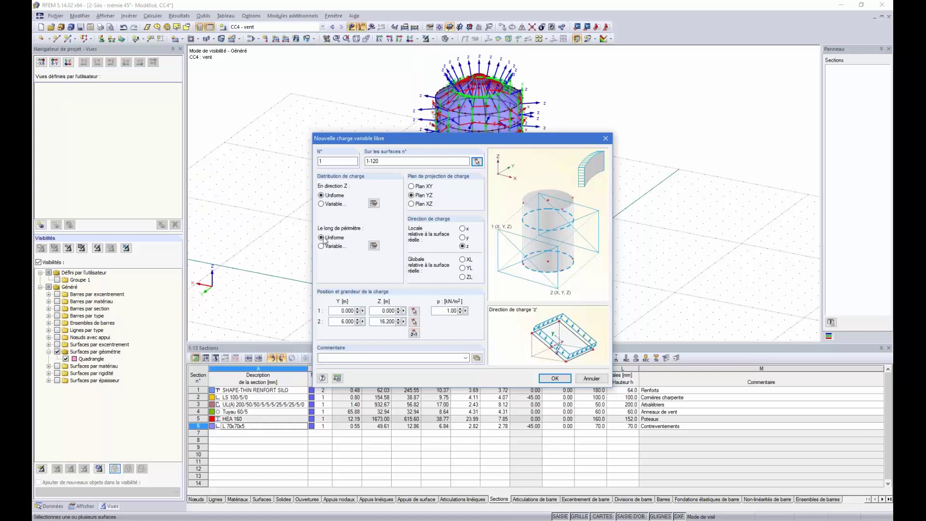
Make the load variable along the perimeter, with its rotation axis running from (3, 3, 3.7) to (3, 3, 17.8) m
left_click(374, 245)
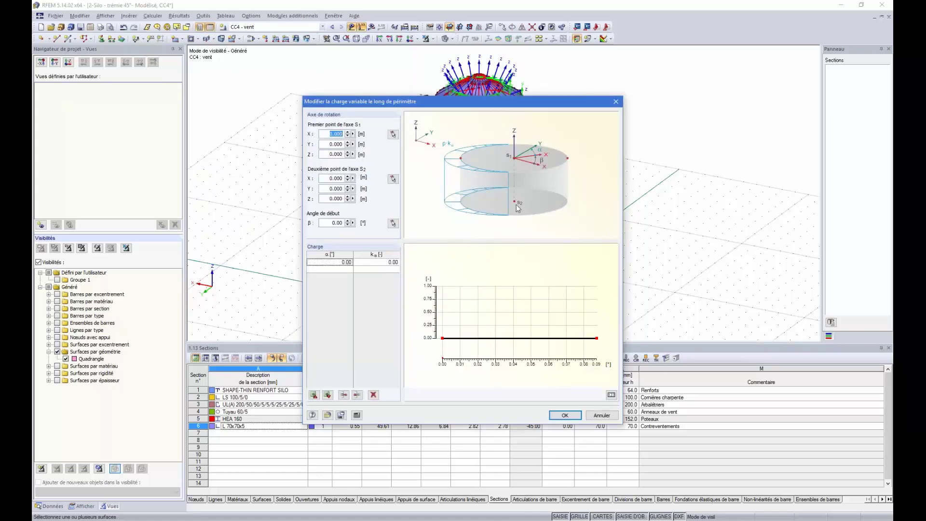
left_click(393, 134)
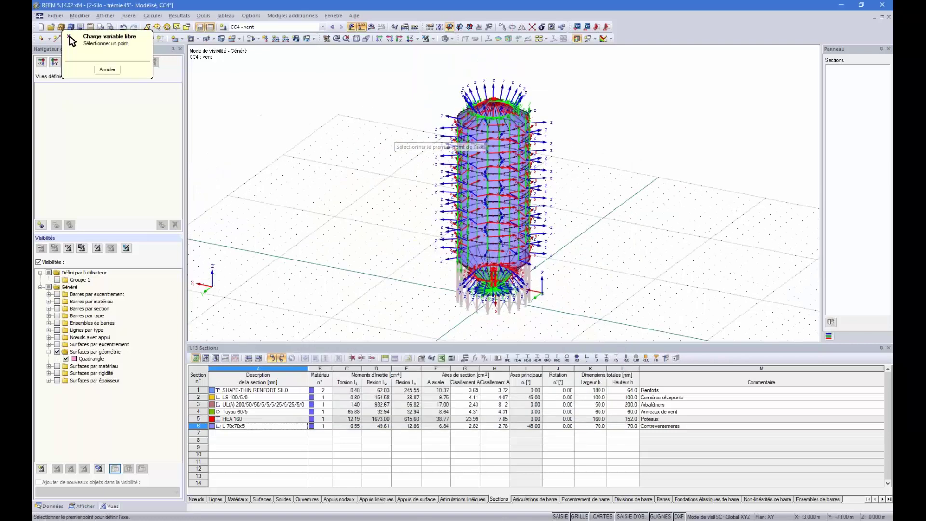
scroll(491, 295, "up", 5)
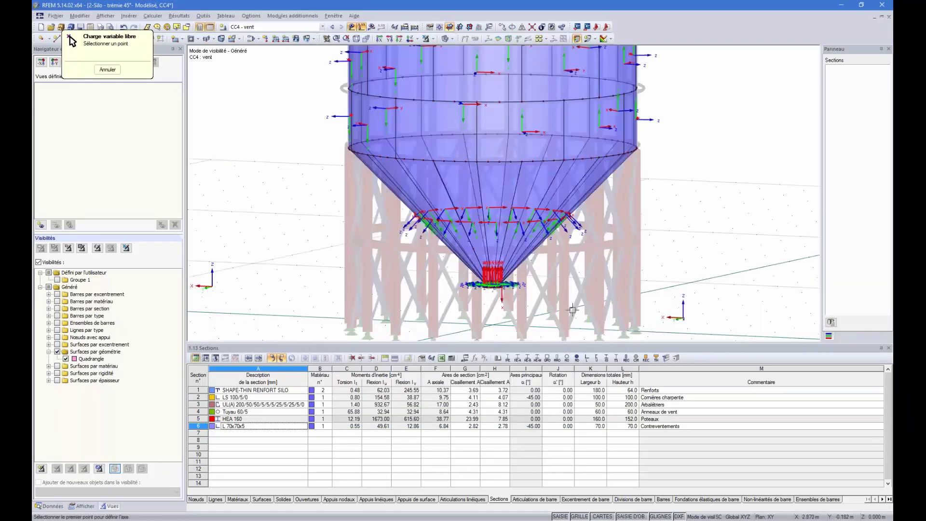
middle_click_drag(572, 310, 573, 348, "ctrl")
left_click(492, 141)
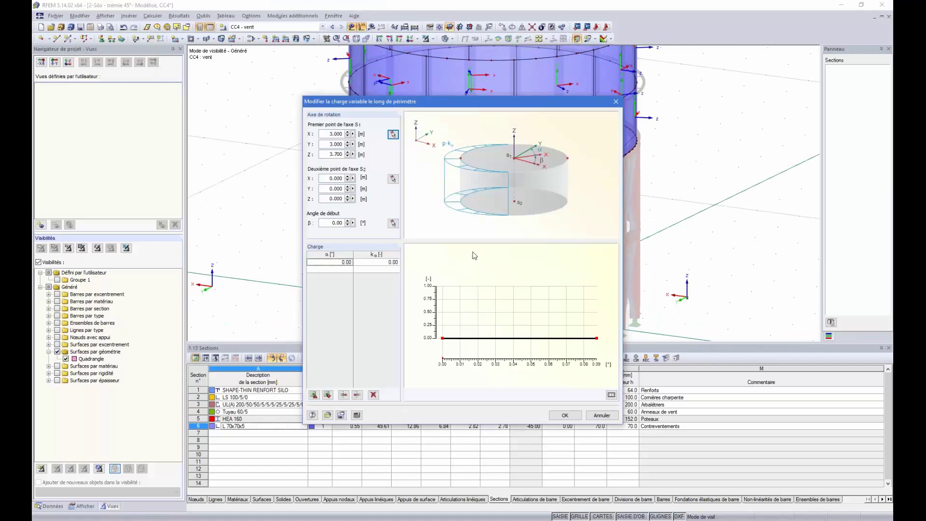
left_click(393, 179)
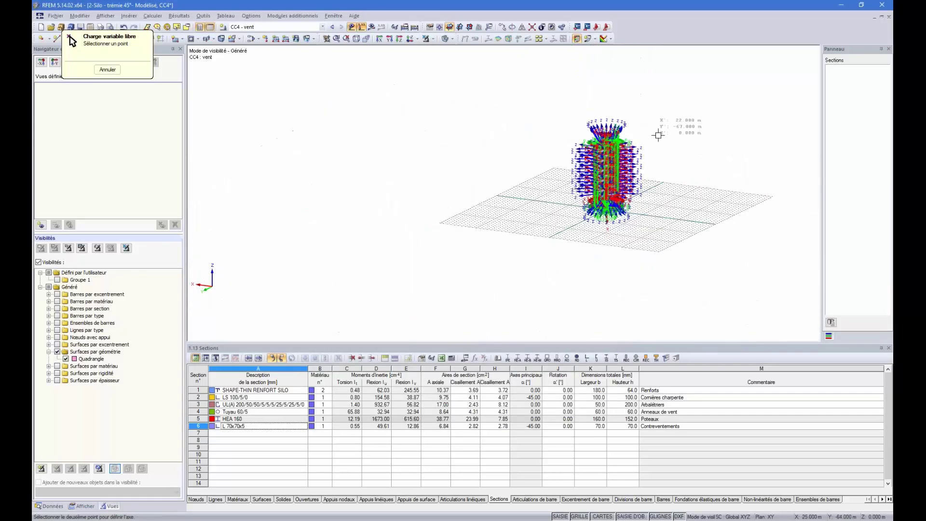
scroll(625, 150, "up", 5)
middle_click_drag(695, 147, 703, 133, "ctrl")
left_click(550, 137)
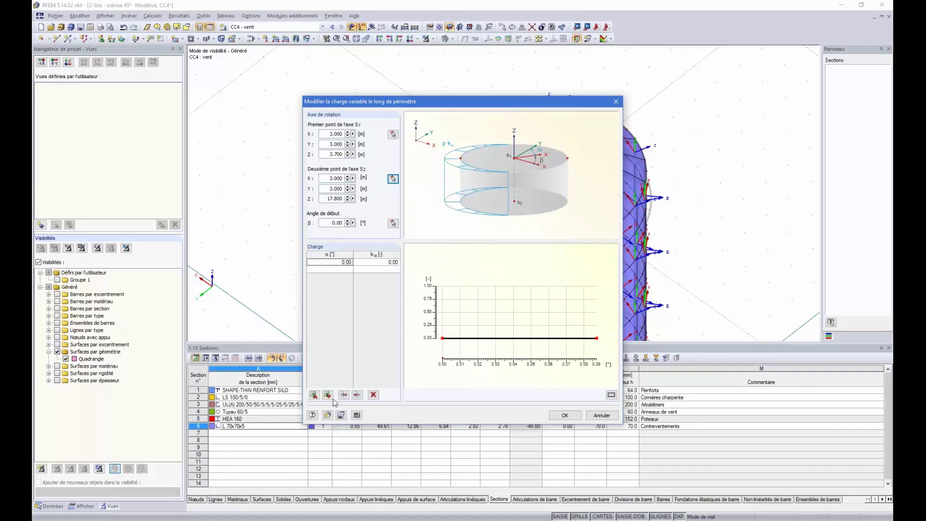
Import the wind coefficient table from the Vent sheet of the Excel workbook and apply the load in local z with 1.00 kN/m²
left_click(339, 519)
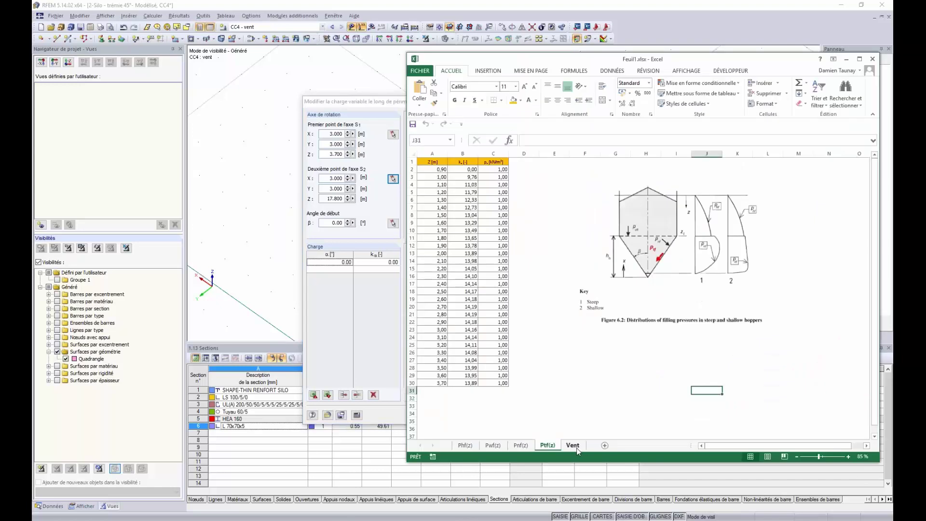
left_click(574, 445)
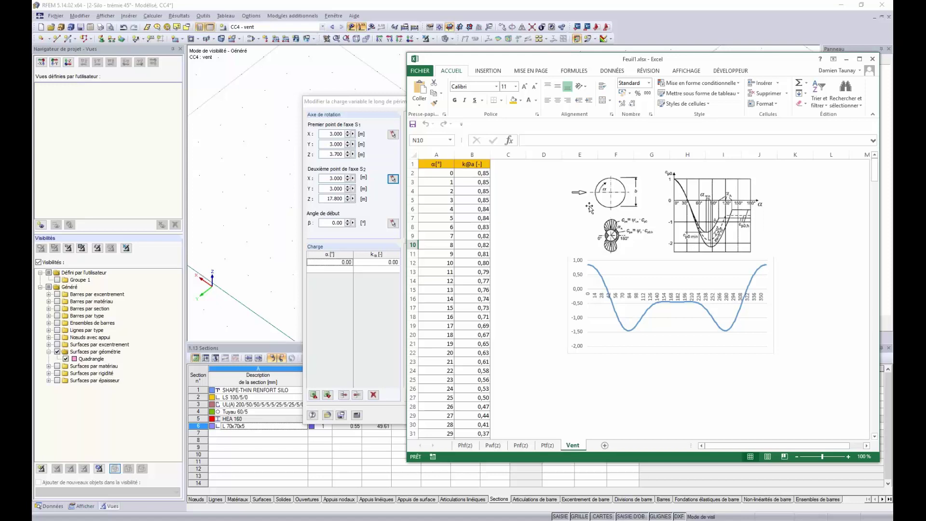
left_click(341, 314)
left_click(327, 395)
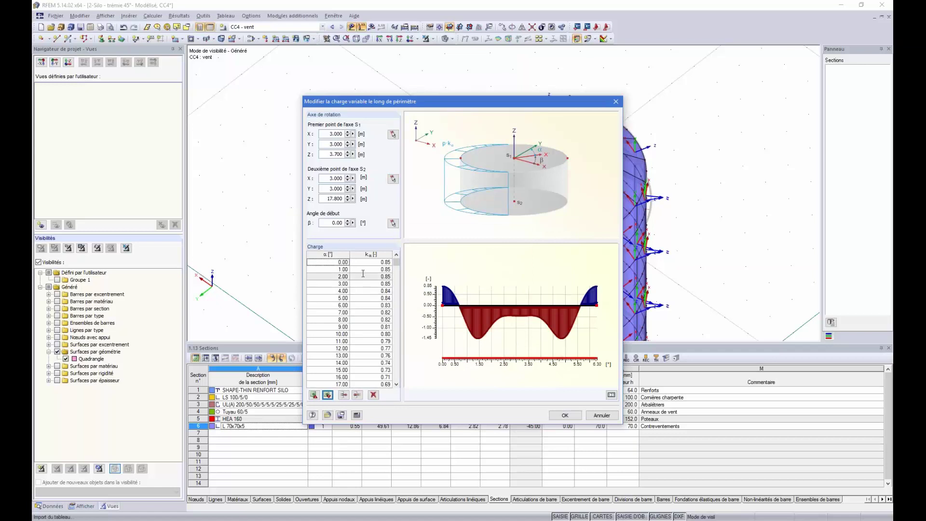
left_click(566, 416)
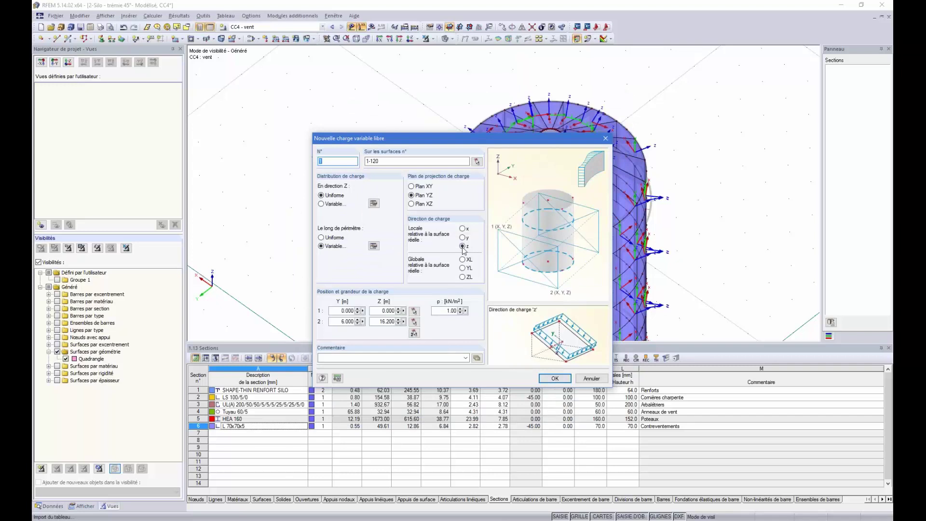
left_click(554, 378)
scroll(669, 135, "down", 5)
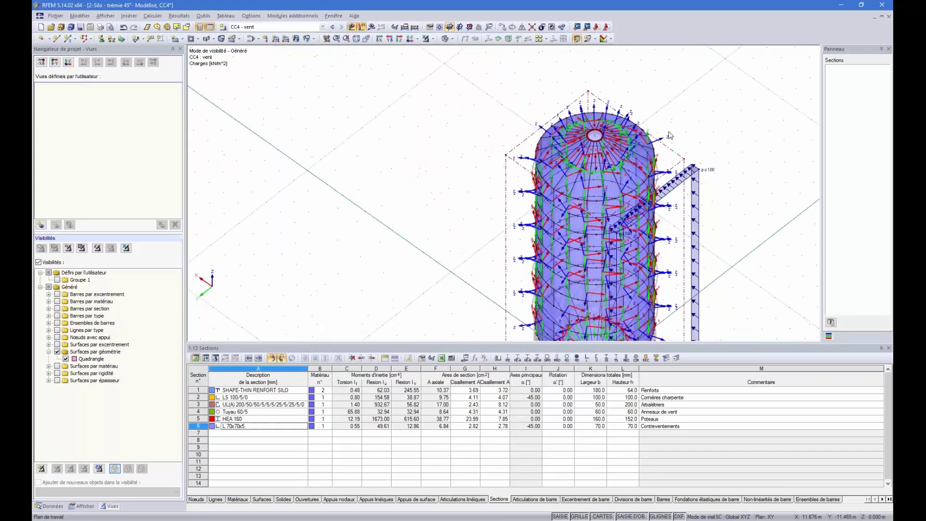
middle_click_drag(669, 263, 696, 207, "ctrl")
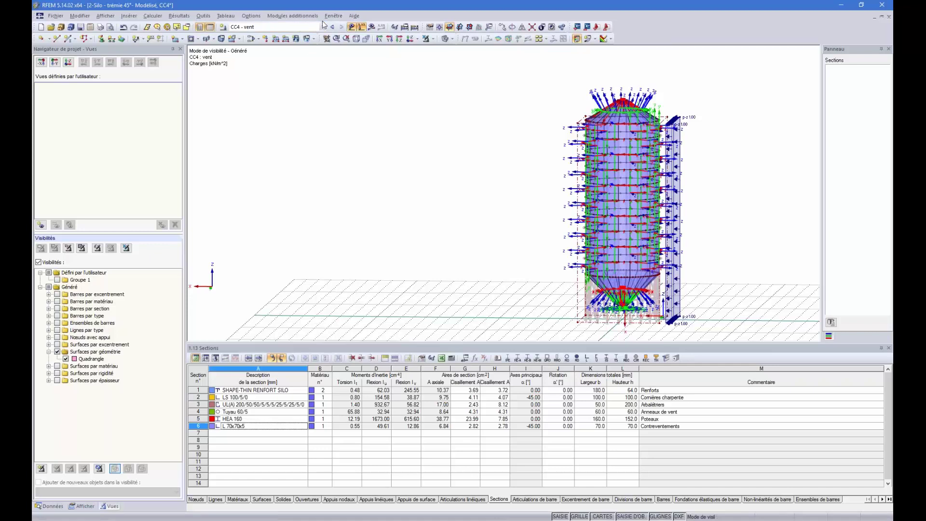
Activate load case CC2, Charge horizontales
left_click(275, 27)
left_click(268, 43)
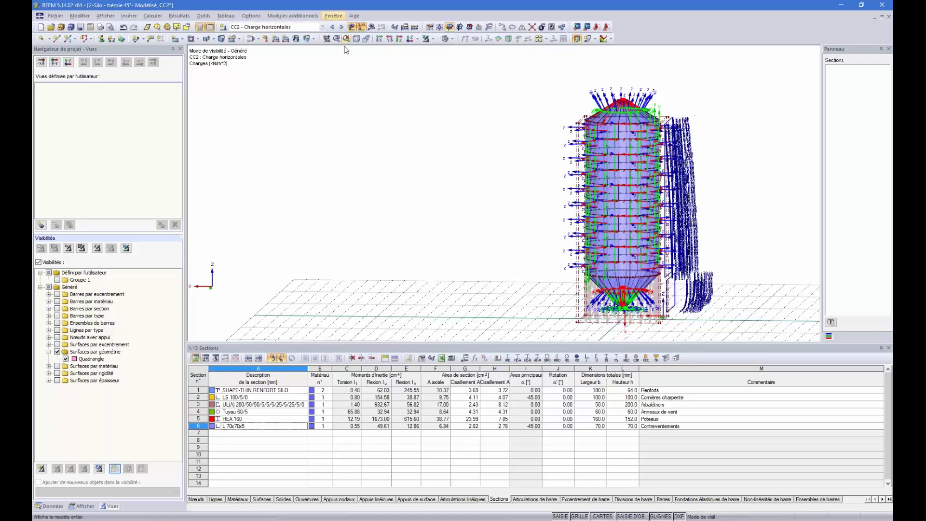
scroll(499, 130, "down", 2)
middle_click_drag(692, 89, 673, 124, "ctrl")
Turn off the display of the silo surfaces' local axis systems
left_click(444, 39)
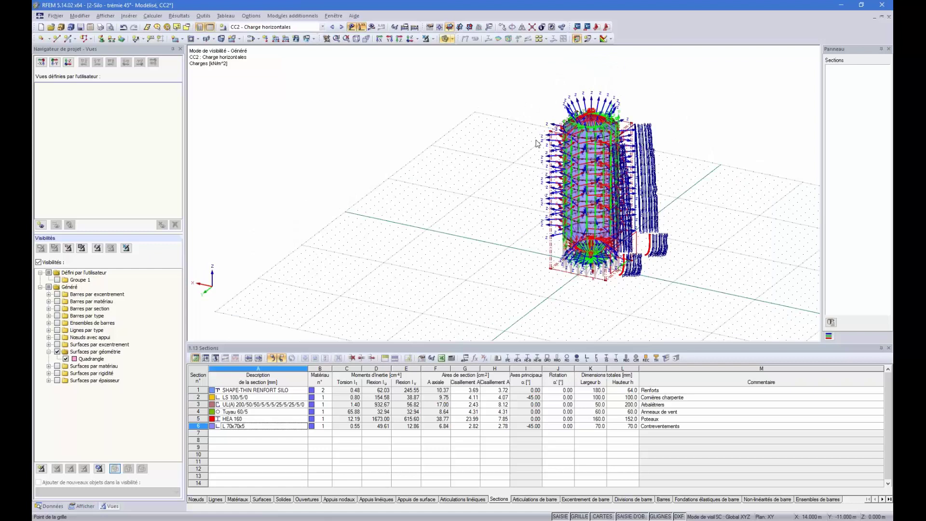
left_click(426, 38)
scroll(596, 181, "up", 5)
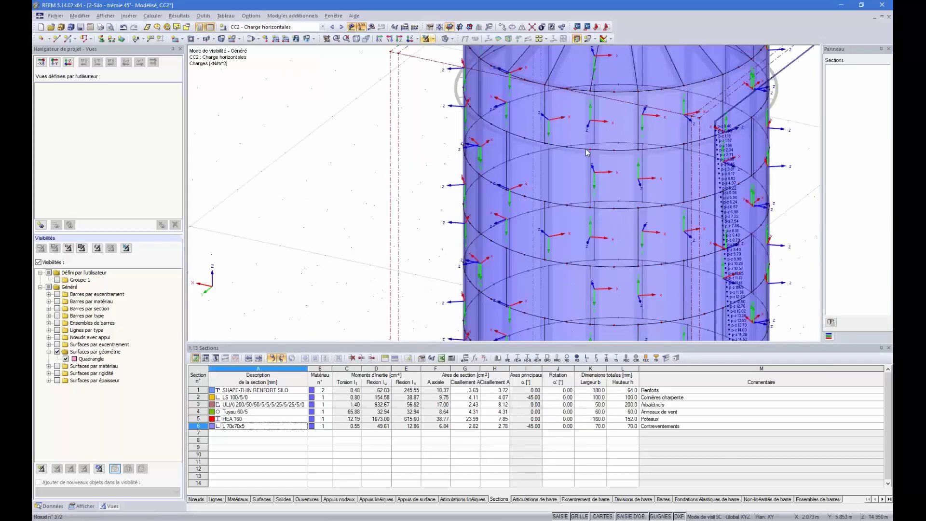
right_click(565, 180)
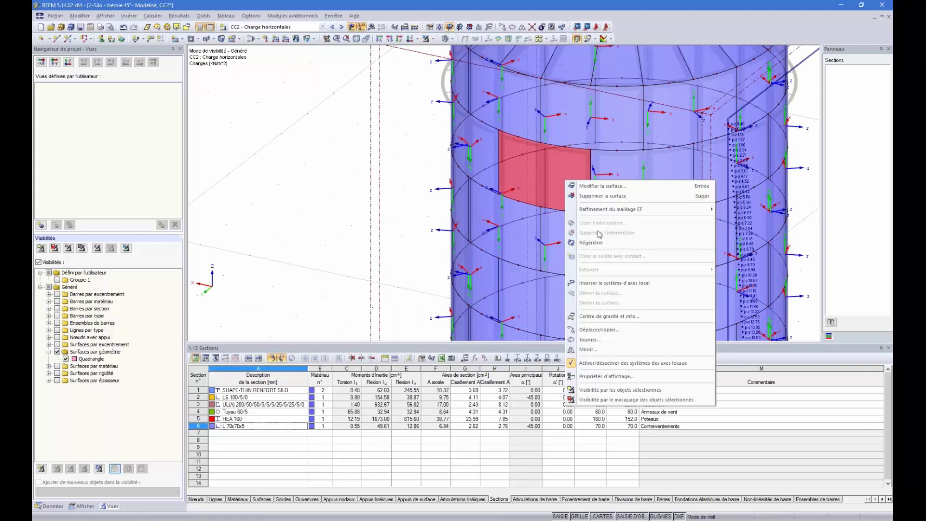
left_click(609, 362)
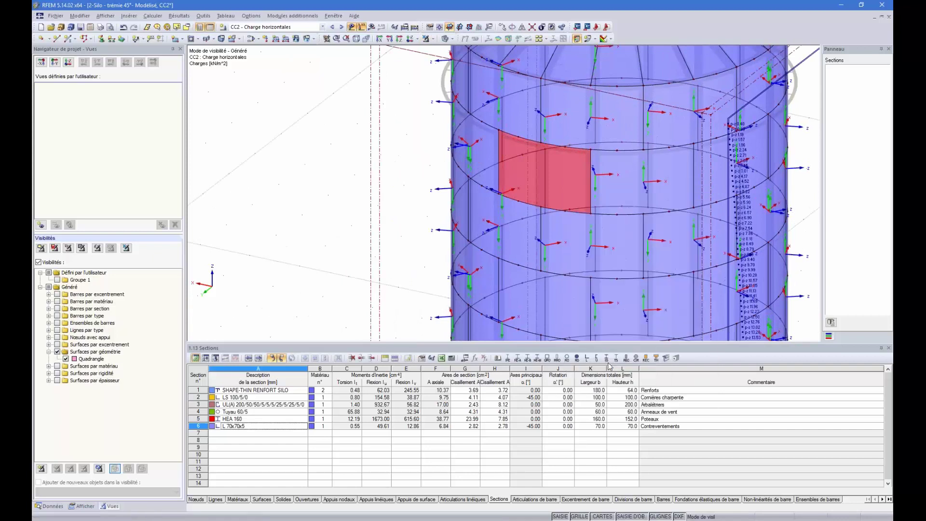
scroll(394, 159, "down", 5)
scroll(392, 157, "down", 5)
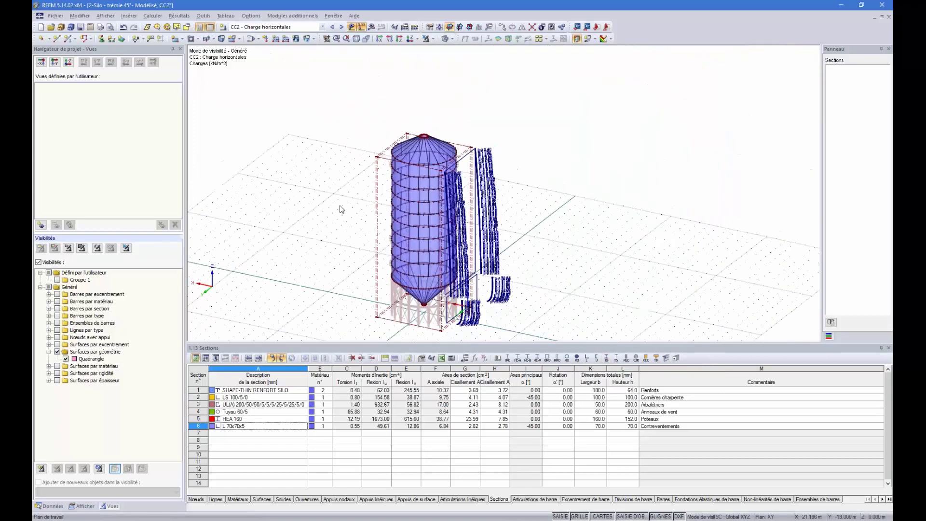
Cancel the visibility mode to show all objects and display the silo with its supporting structure as a solid model
middle_click_drag(342, 208, 391, 195, "ctrl")
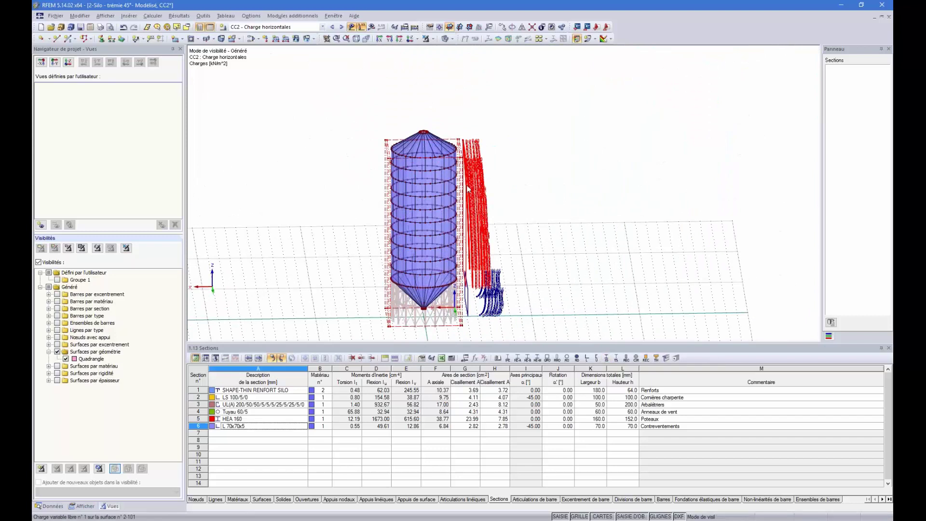
scroll(412, 275, "up", 2)
scroll(413, 276, "up", 2)
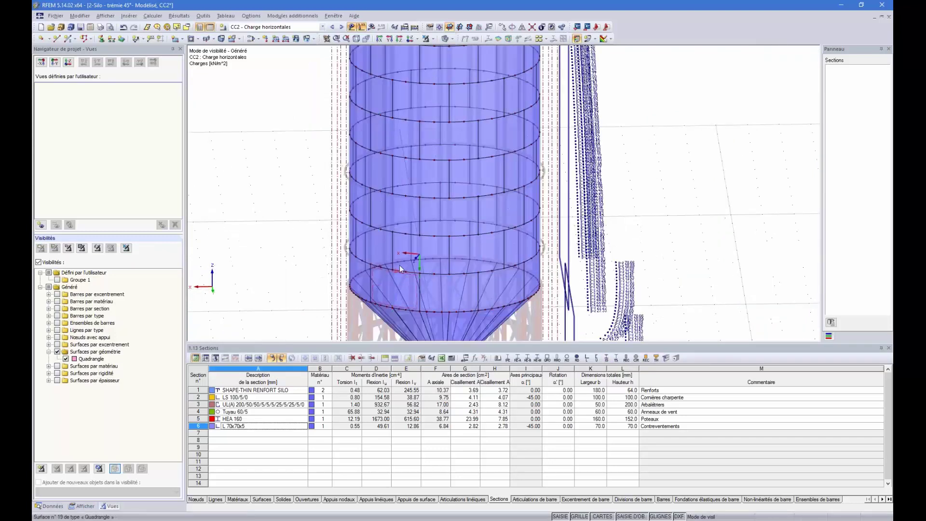
scroll(399, 265, "down", 3)
middle_click_drag(405, 271, 342, 311, "ctrl")
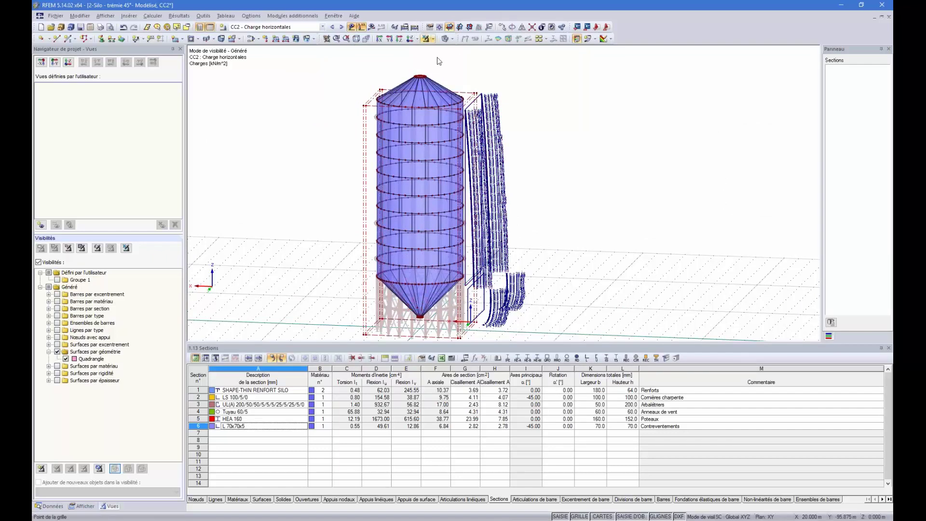
left_click(445, 39)
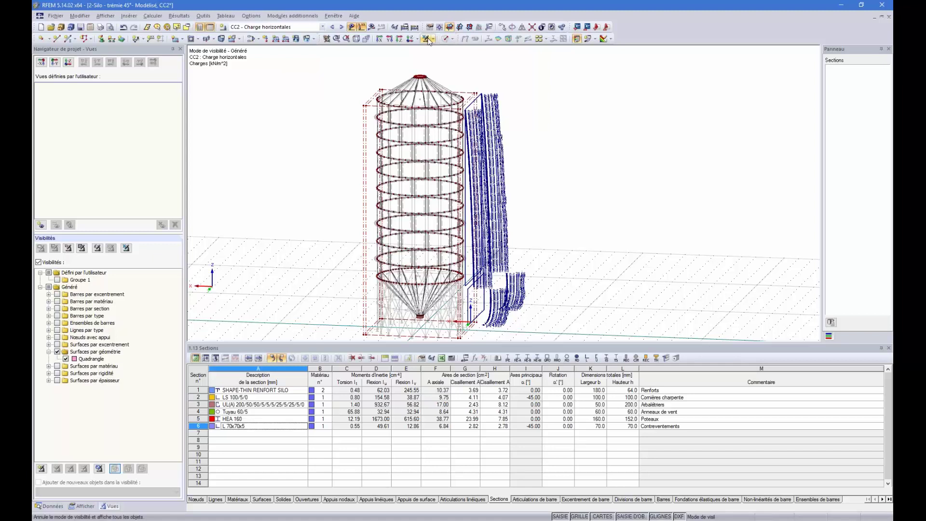
left_click(427, 38)
scroll(427, 332, "up", 3)
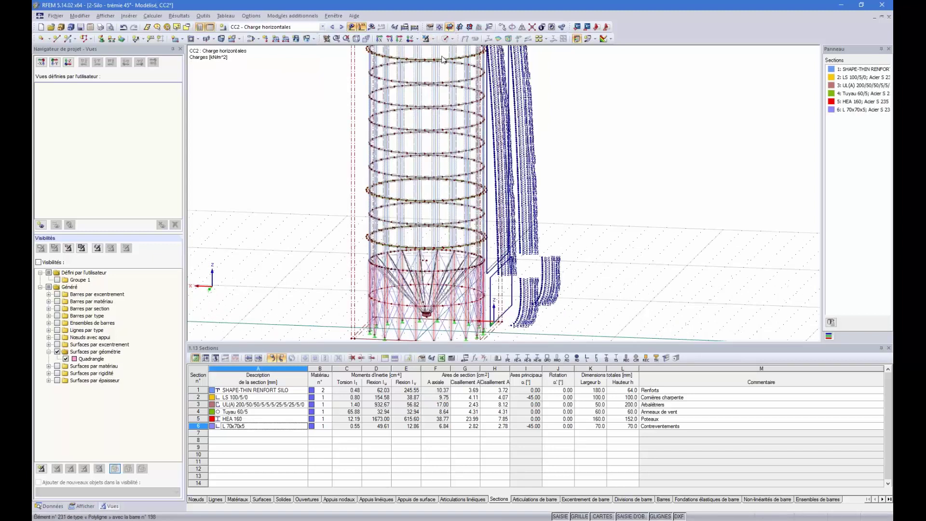
left_click(447, 39)
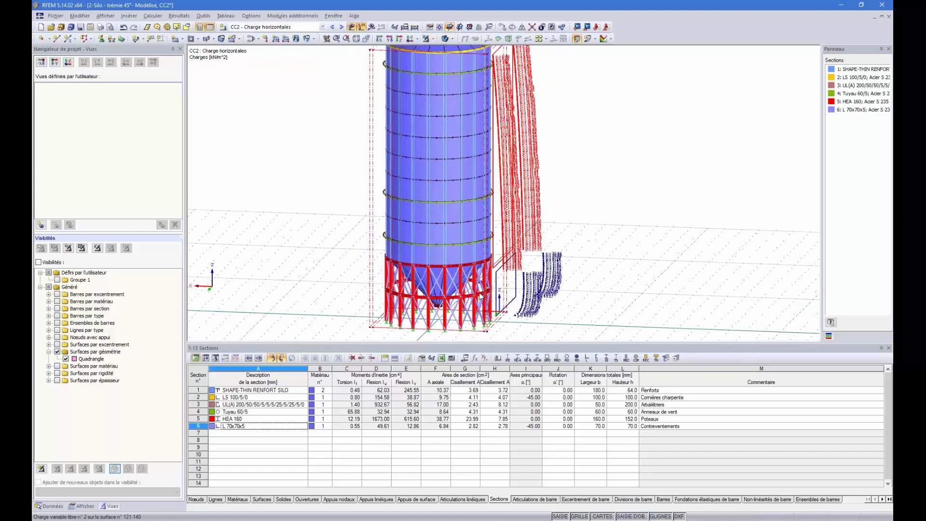
middle_click_drag(475, 290, 420, 268, "ctrl")
scroll(419, 268, "up", 3)
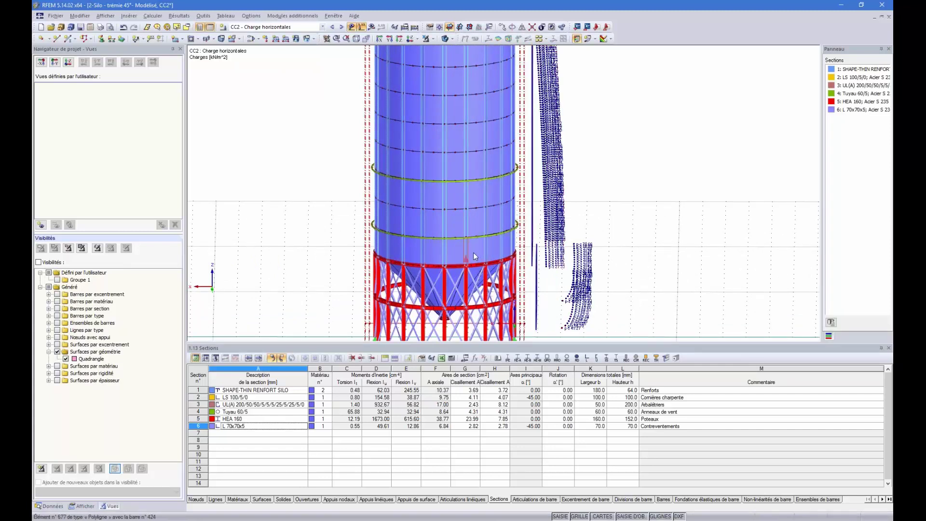
Display the project's data tree and expand it to list the silo's model data
scroll(464, 255, "down", 3)
middle_click_drag(558, 179, 546, 180, "ctrl")
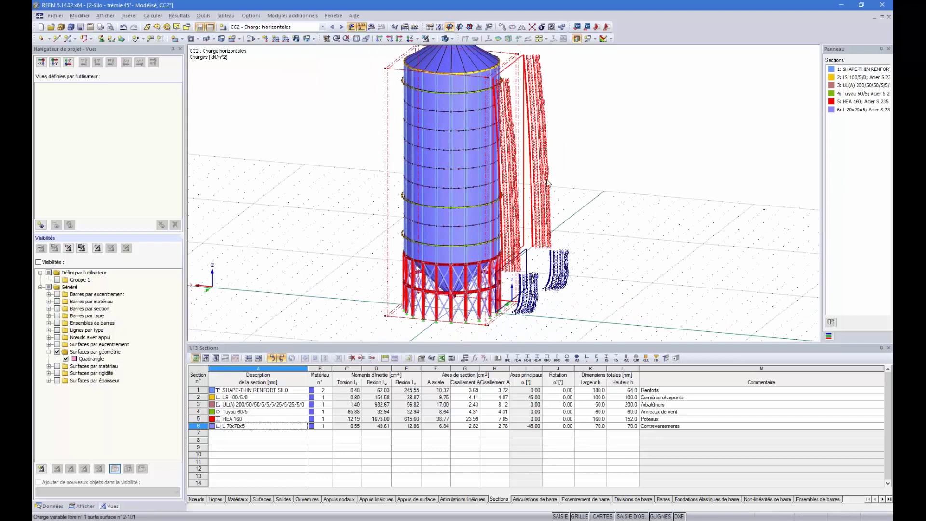
left_click(50, 506)
left_click(39, 76)
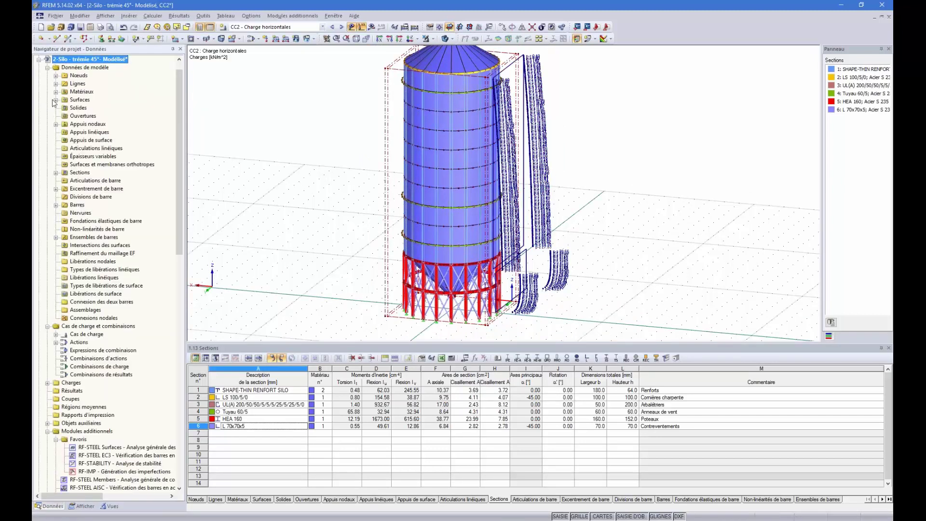
Inspect the commands available for the HEA 160 ring beam above the hopper and for one of its nodes, including FE mesh refinement
scroll(443, 241, "up", 5)
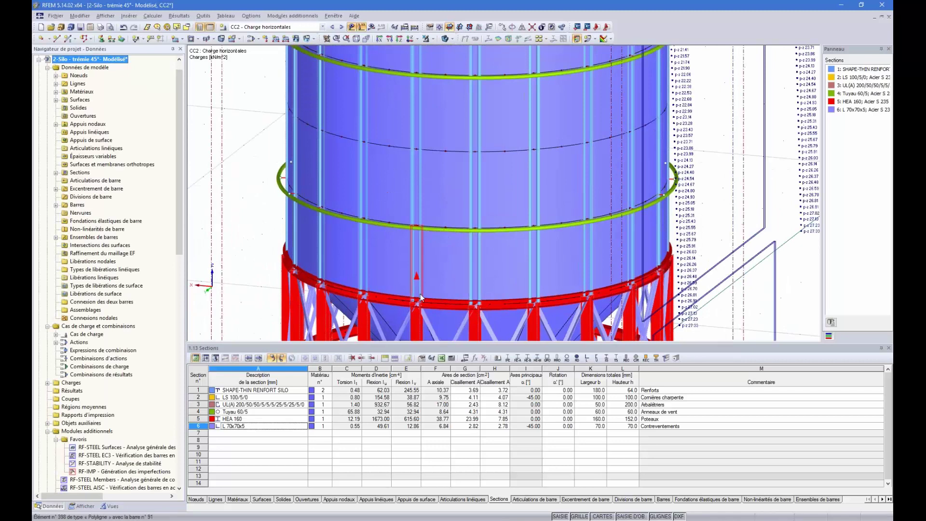
left_click(435, 302)
right_click(438, 305)
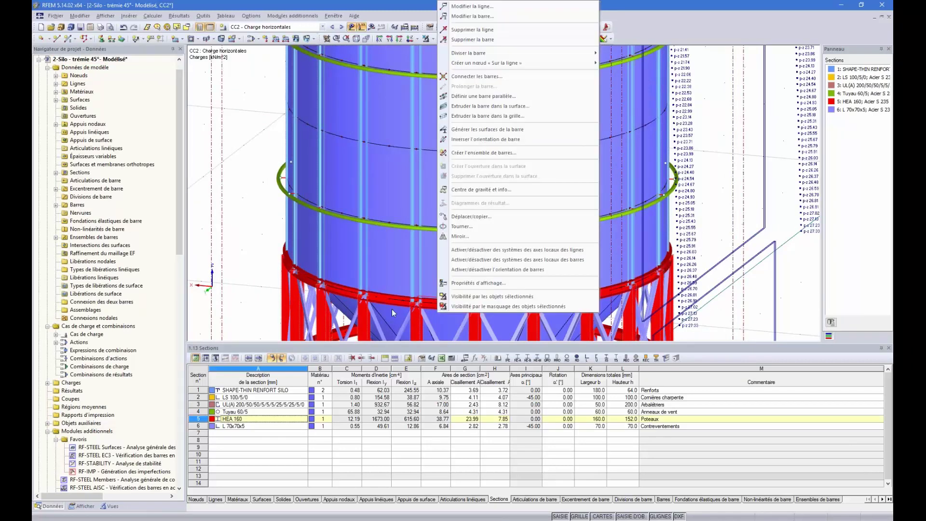
left_click(363, 295)
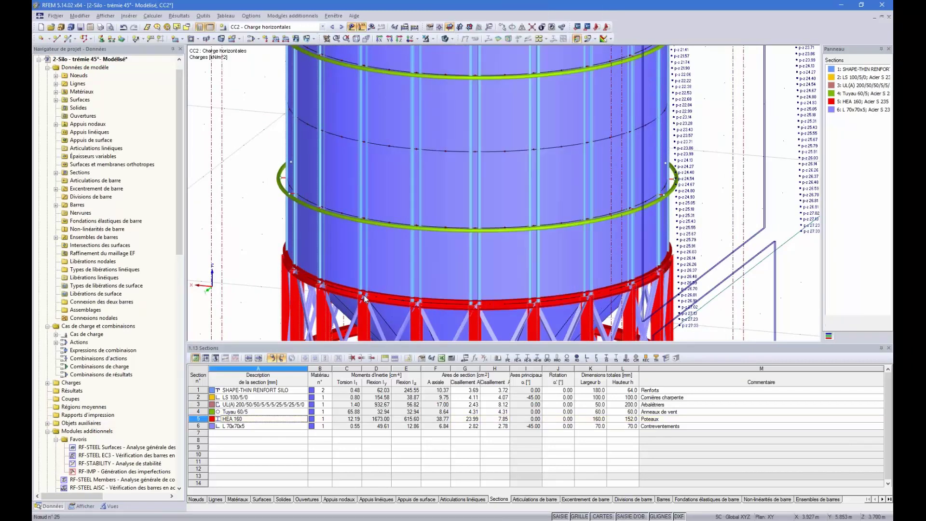
right_click(364, 297)
mouse_move(400, 323)
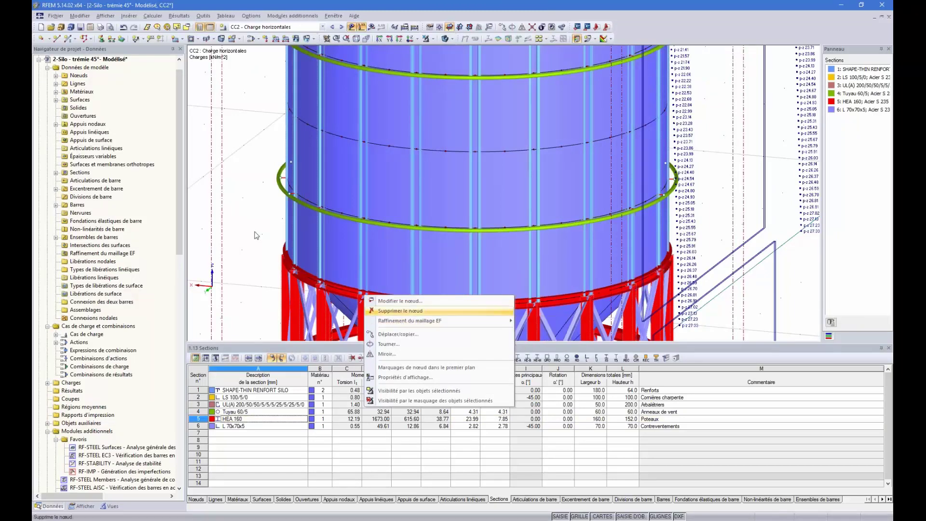
scroll(250, 198, "up", 5)
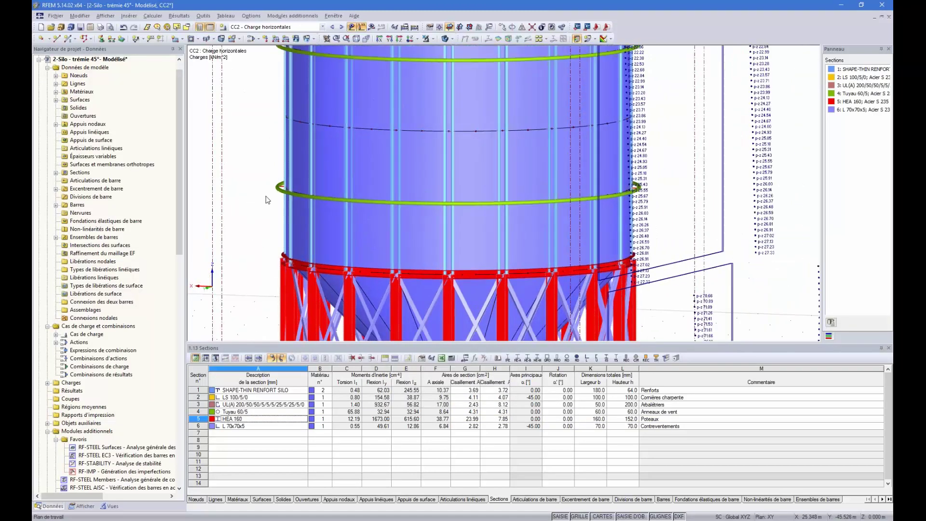
Activate load case CC1
scroll(267, 200, "down", 5)
middle_click_drag(536, 206, 597, 204)
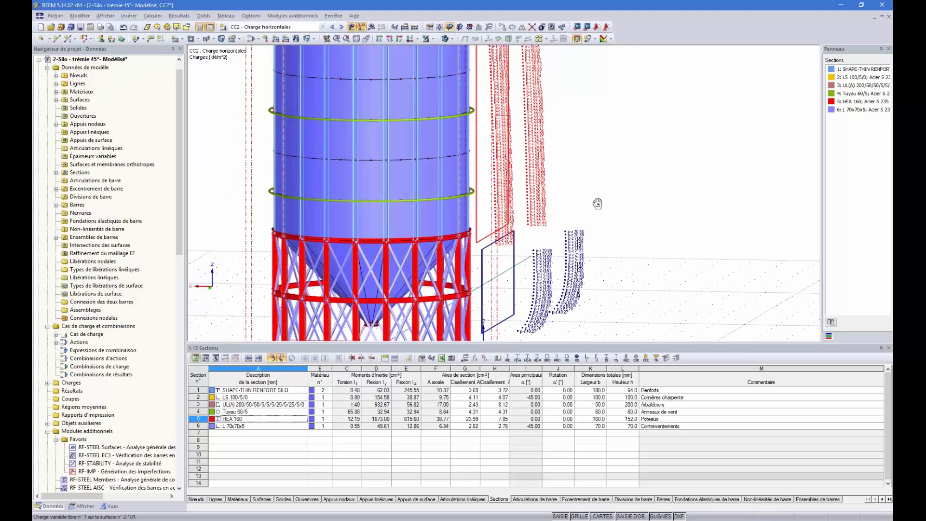
scroll(596, 203, "down", 5)
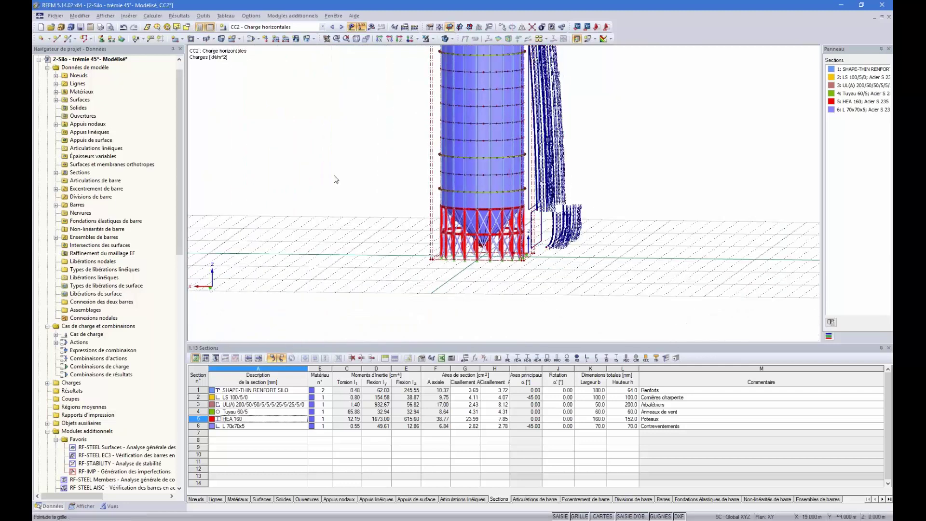
middle_click_drag(634, 129, 593, 150, "ctrl")
scroll(593, 149, "down", 3)
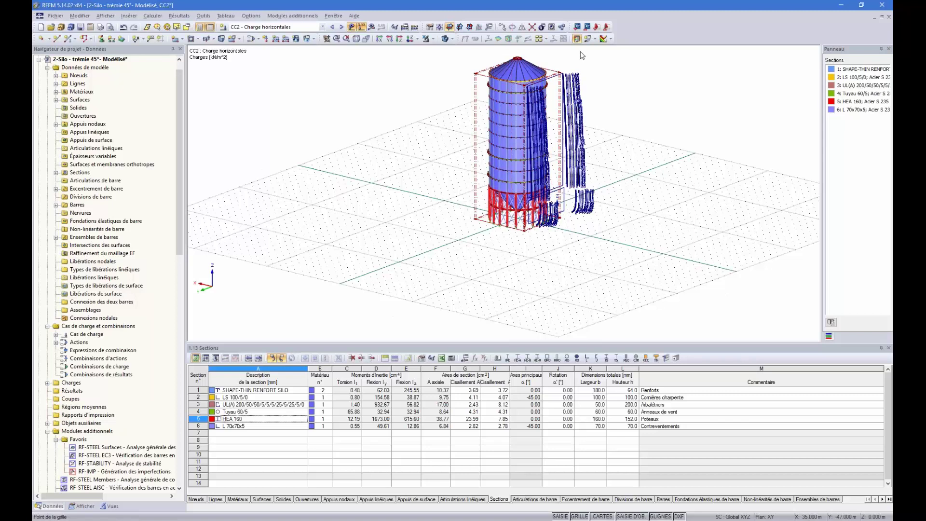
middle_click_drag(653, 171, 629, 226)
left_click(245, 28)
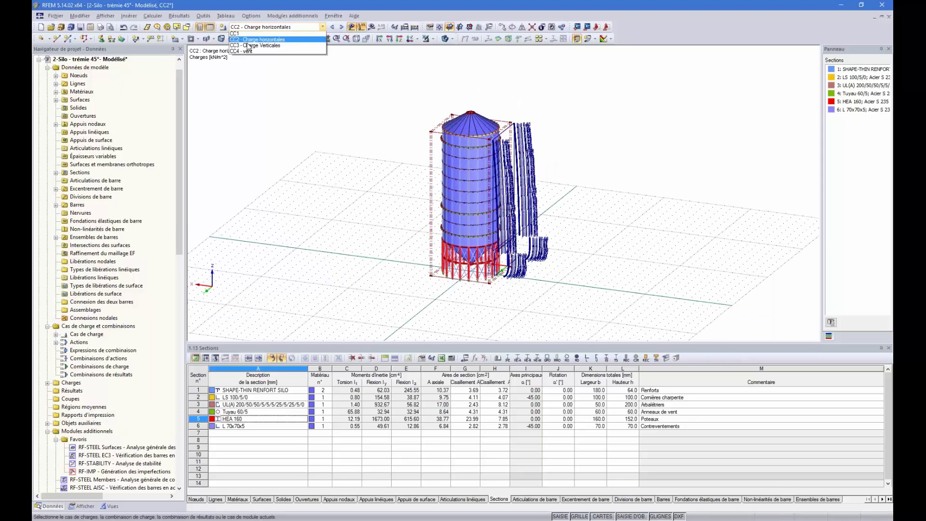
left_click(235, 33)
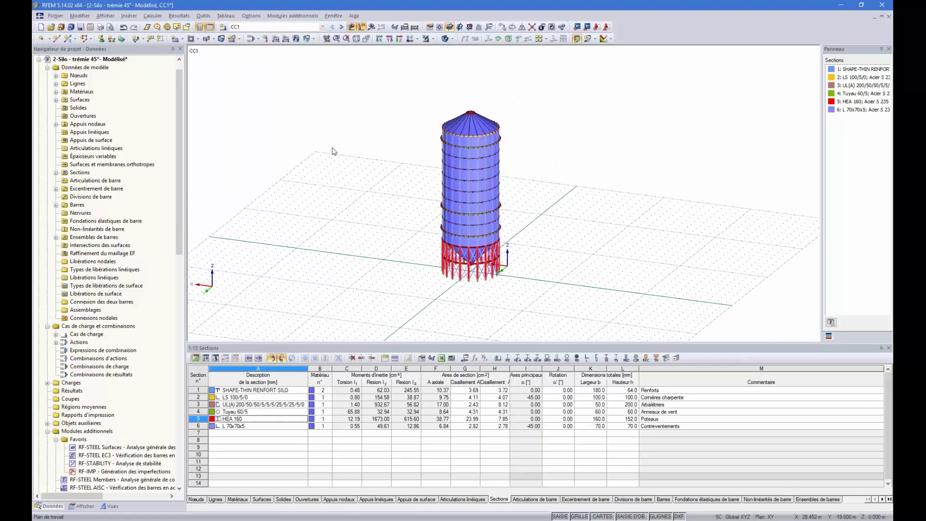
Review the FE mesh parameters and confirm adaptive mesh refinement with CC1 as the reference load case
left_click(154, 16)
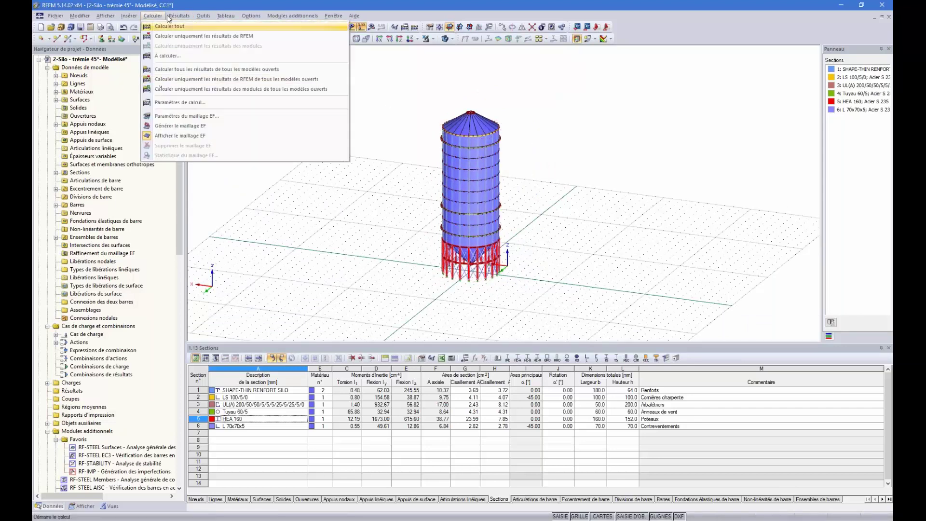
left_click(175, 117)
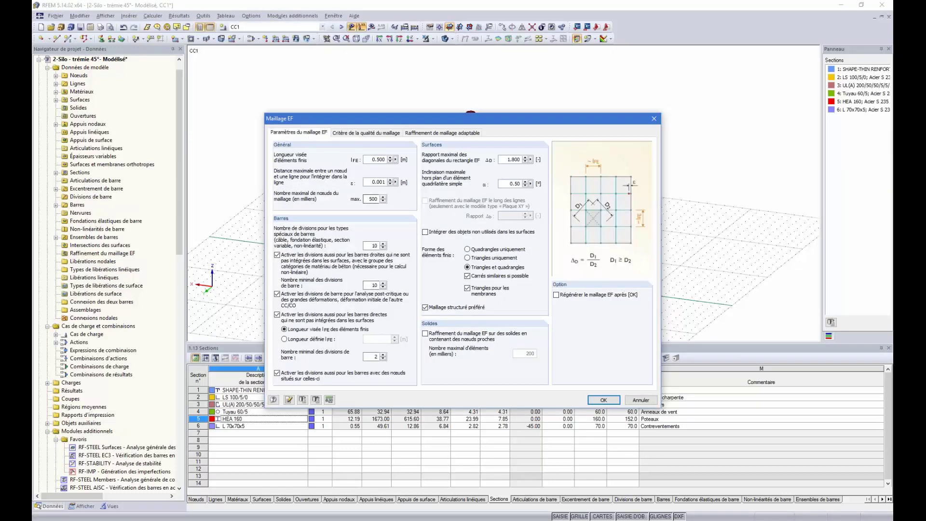
left_click(419, 134)
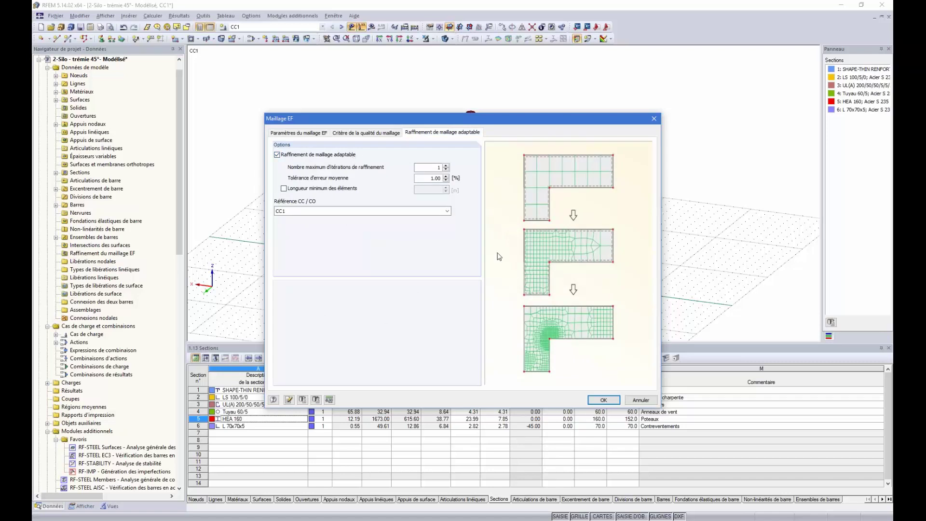
left_click(392, 210)
left_click(313, 218)
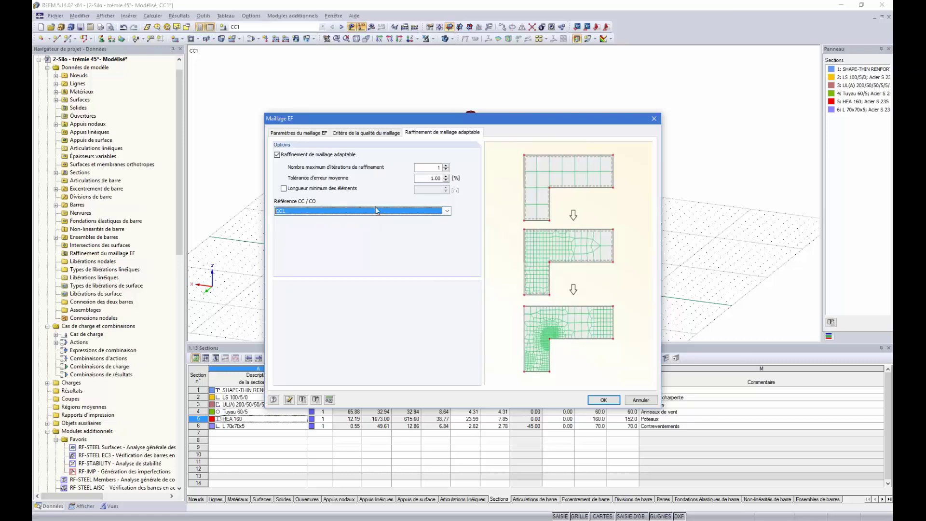
left_click(603, 401)
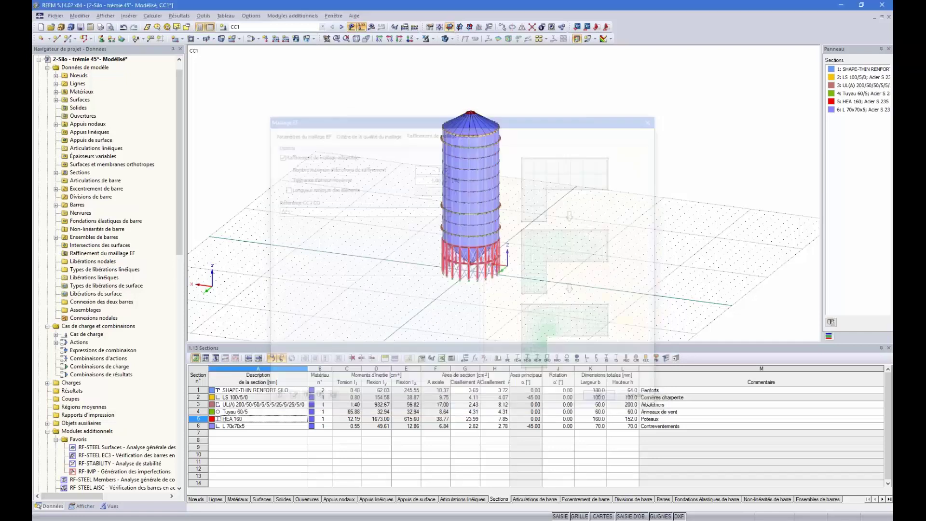
Calculate the results of load case CC1 and reduce the results table's height to enlarge the model view
left_click(371, 28)
left_click(447, 280)
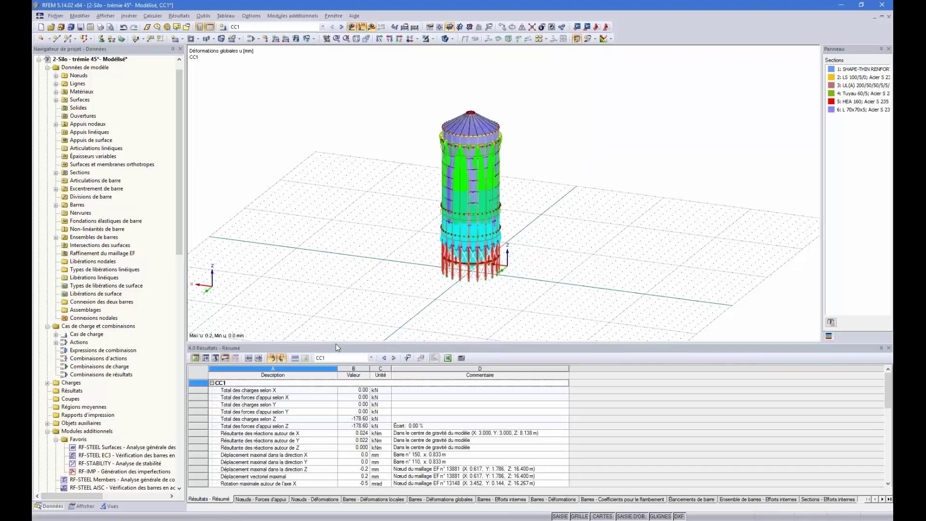
left_click_drag(327, 456, 326, 457)
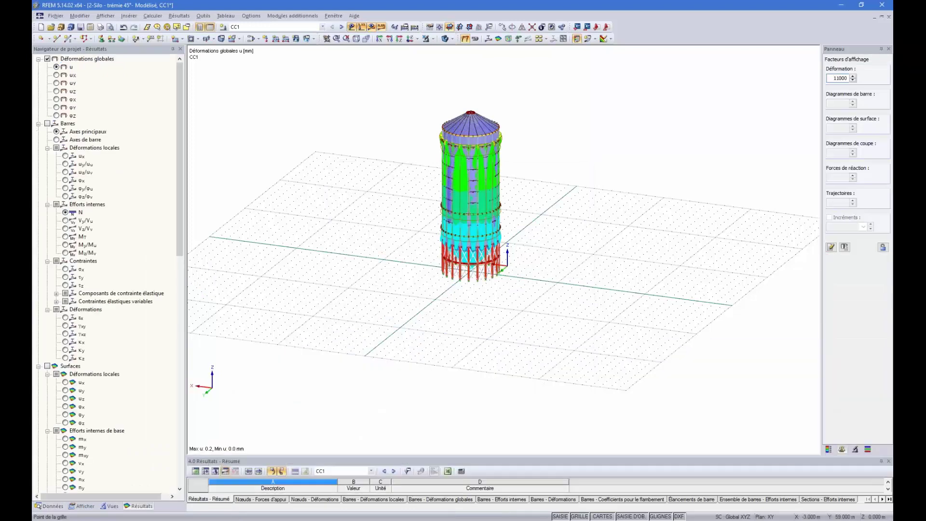
left_click_drag(358, 417, 360, 408)
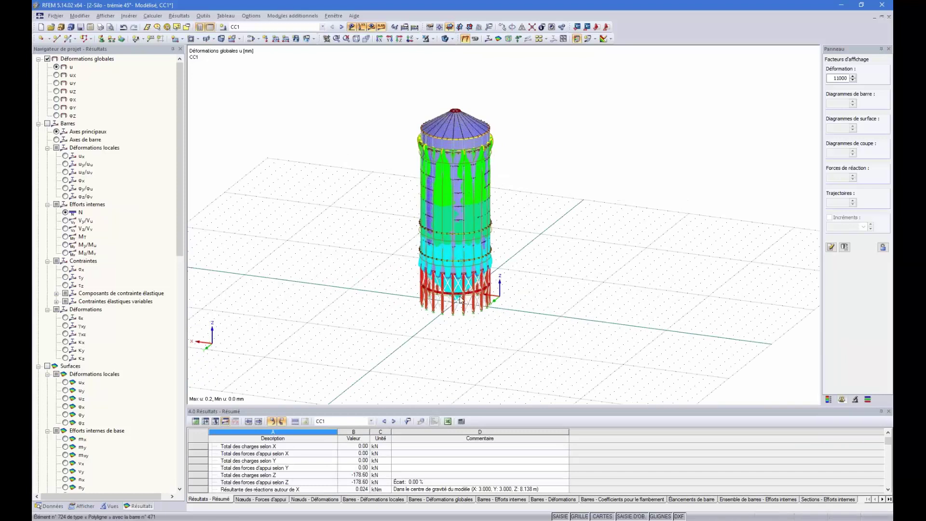
Set the display factor of the global deformations to 100 and view the deformed silo
scroll(496, 217, "up", 3)
scroll(495, 218, "down", 3)
scroll(509, 185, "up", 3)
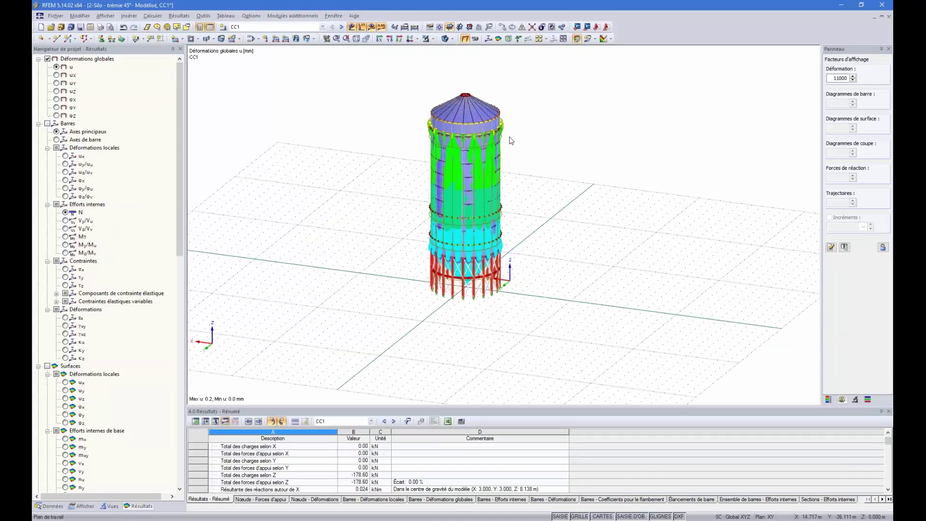
double_click(840, 78)
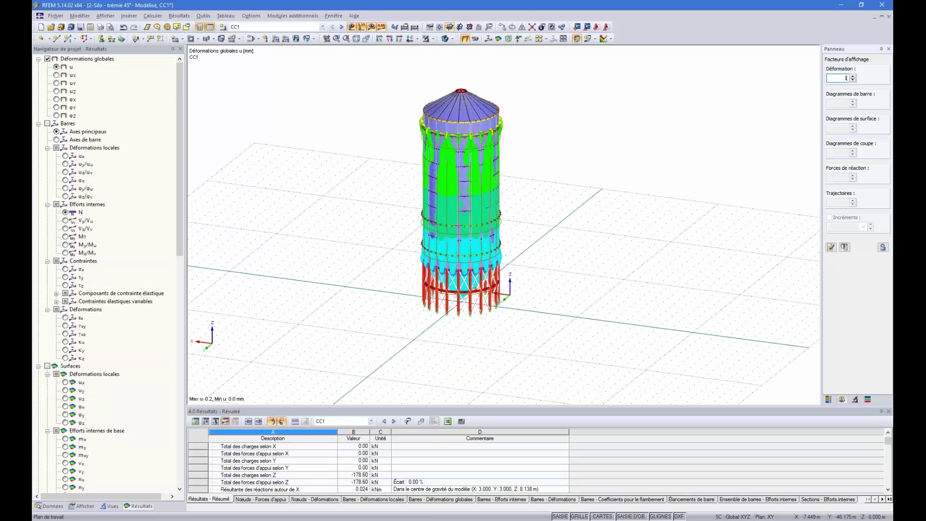
type("100")
key("Return")
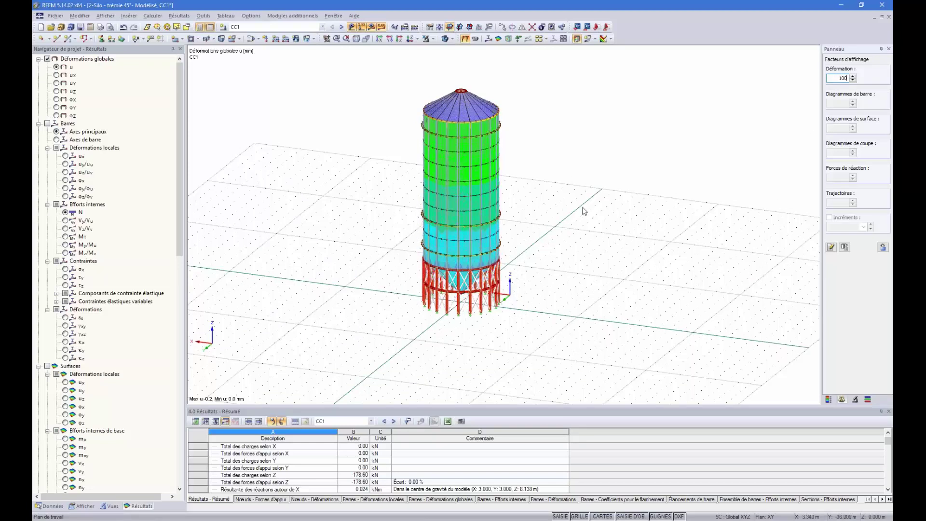
scroll(424, 154, "up", 3)
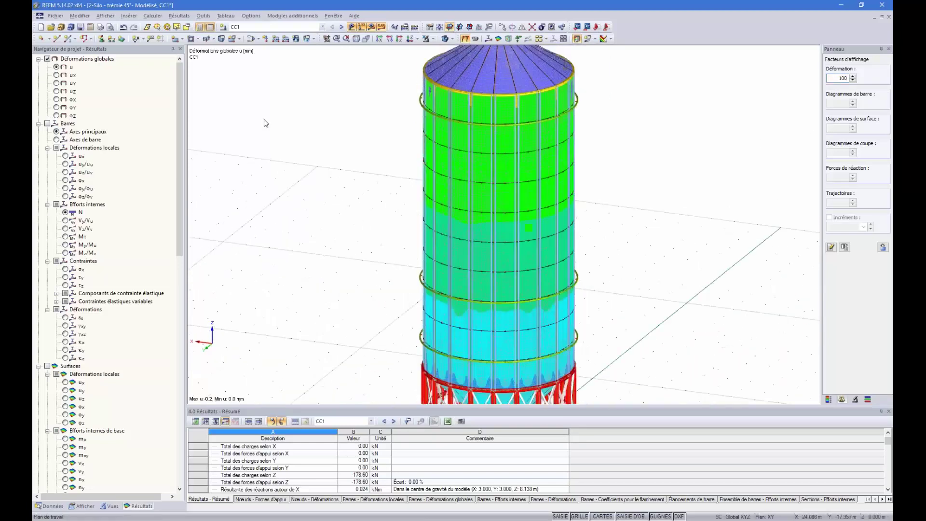
Hide the global deformations and display the silo as a wireframe model
left_click(464, 38)
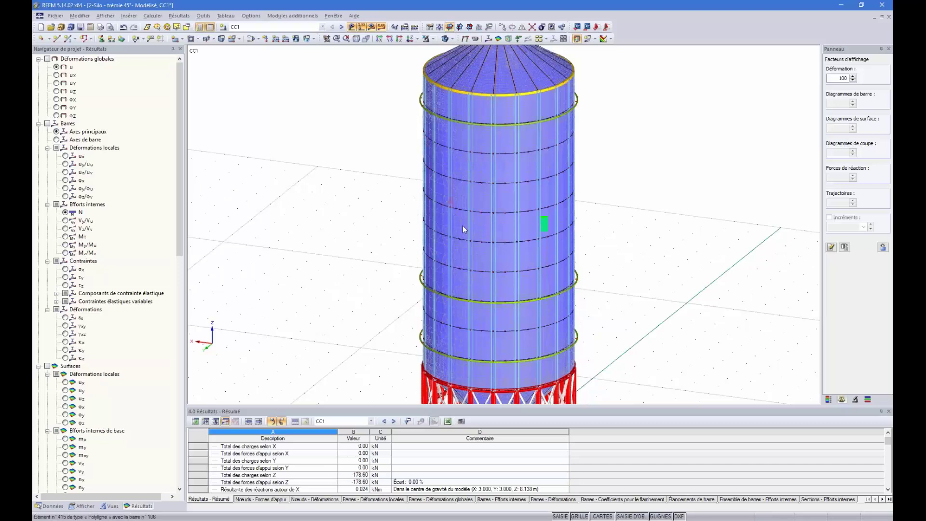
scroll(462, 225, "down", 3)
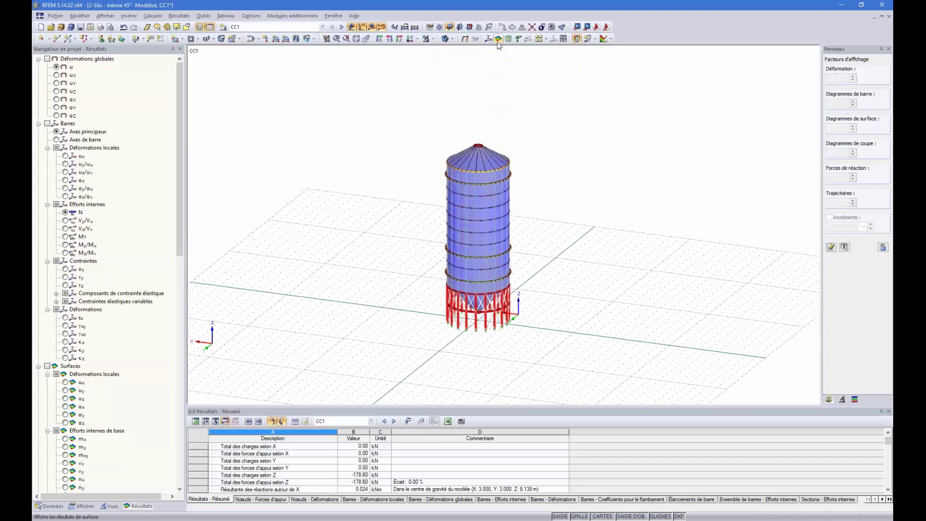
left_click(445, 39)
left_click(446, 40)
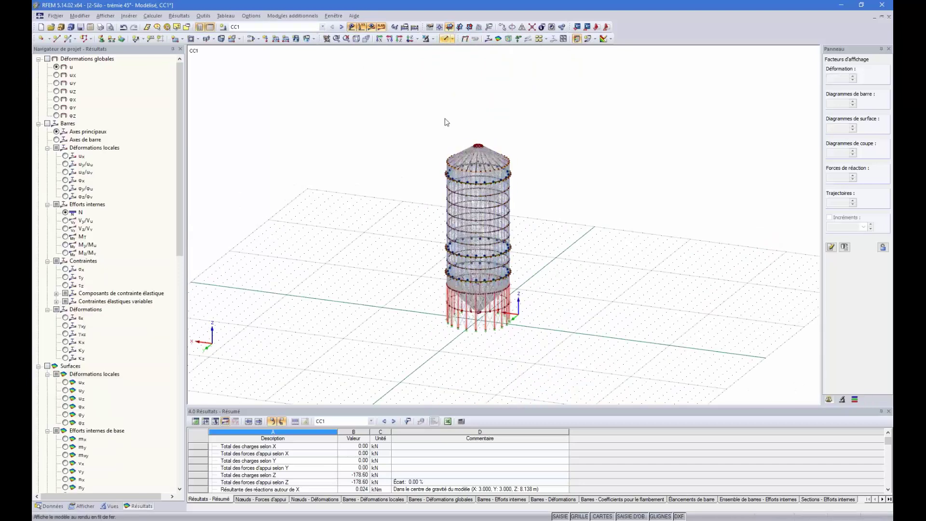
Examine the FE mesh of the silo shell from several angles, first in wireframe and up close as a solid model
middle_click_drag(527, 218, 613, 243, "ctrl")
scroll(482, 217, "up", 8)
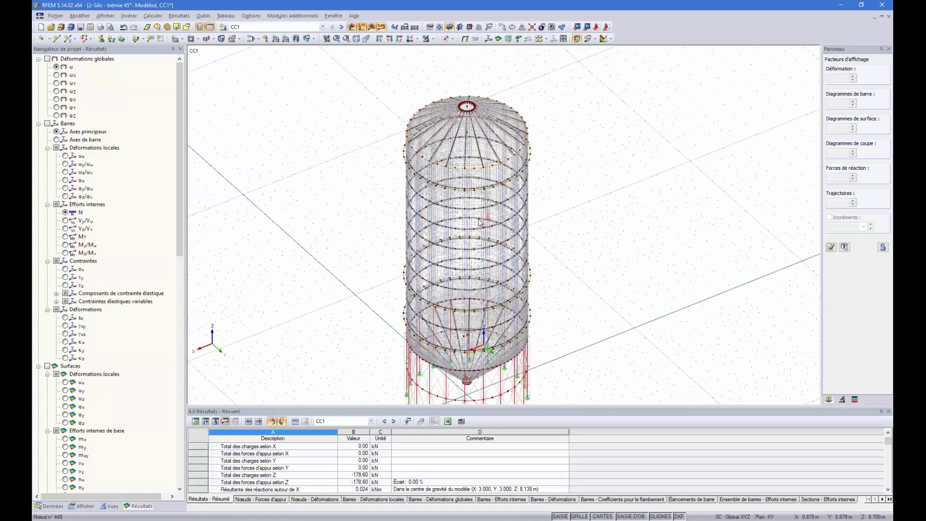
middle_click_drag(557, 261, 471, 314, "ctrl")
left_click(442, 41)
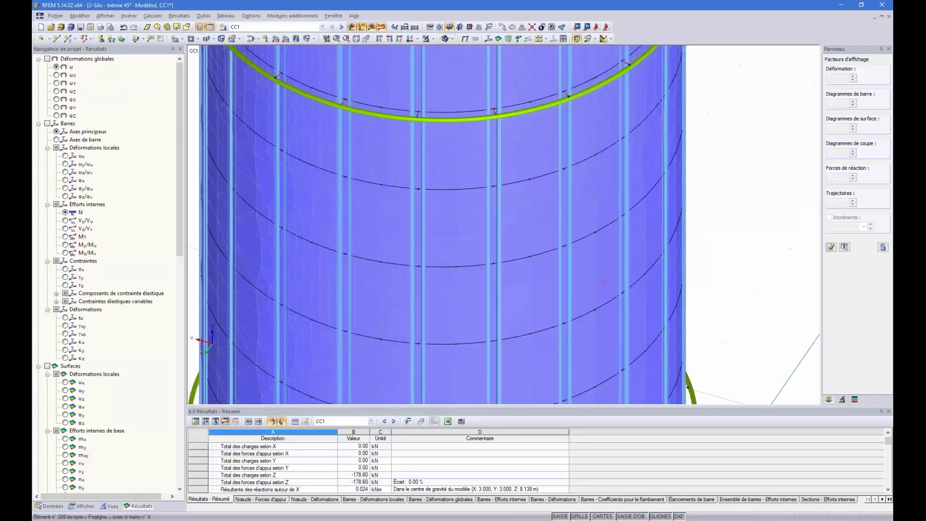
middle_click_drag(554, 256, 463, 217, "ctrl")
scroll(461, 218, "down", 1)
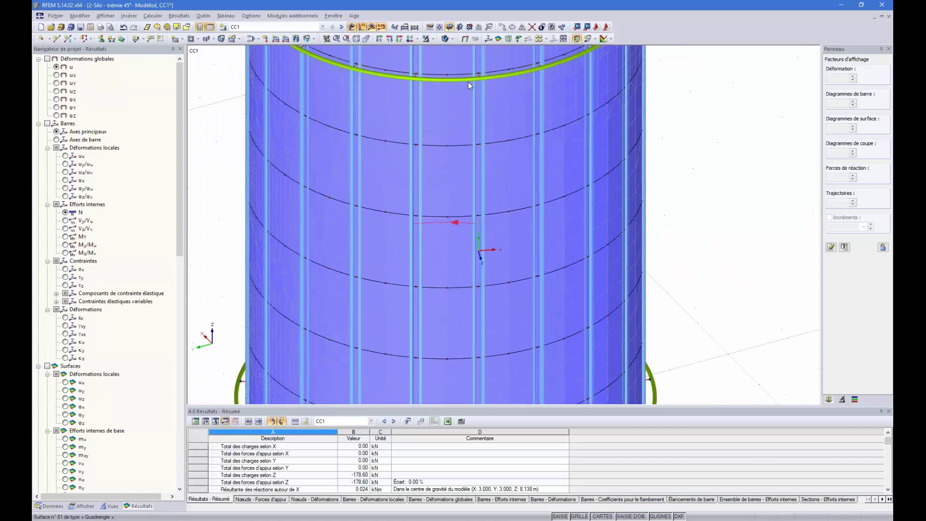
Return to the wireframe display and examine the FE mesh across the whole silo, including roof, shell and hopper
left_click(445, 39)
scroll(467, 139, "down", 1)
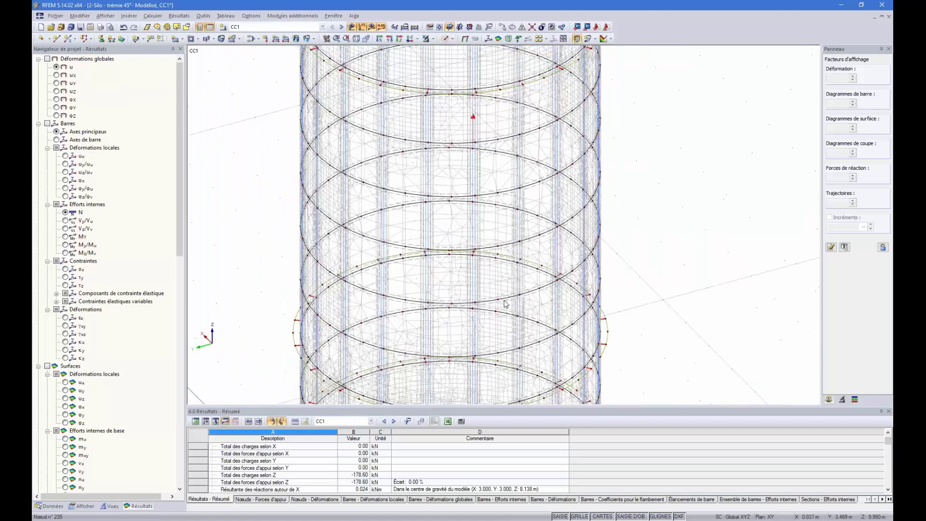
middle_click_drag(542, 312, 475, 240, "ctrl")
scroll(475, 240, "down", 2)
scroll(510, 357, "down", 1)
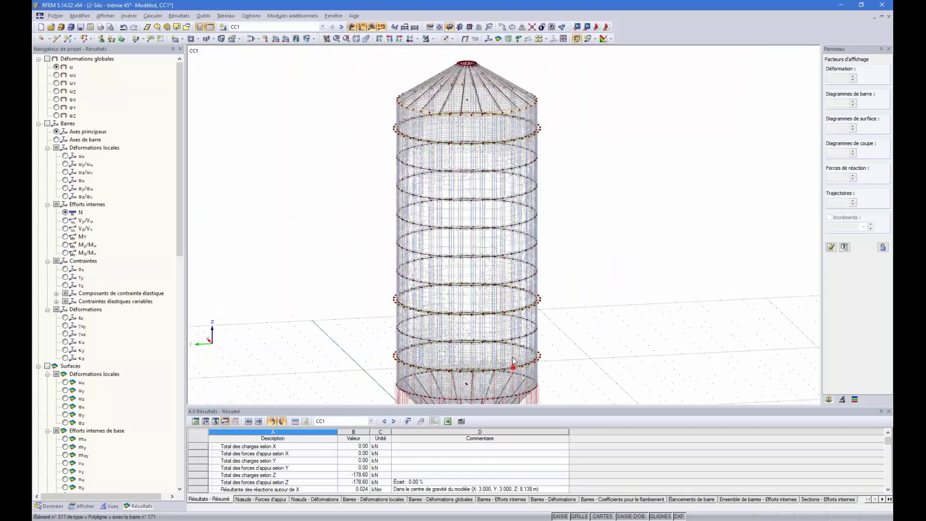
middle_click_drag(513, 368, 530, 301, "ctrl")
scroll(514, 327, "down", 2)
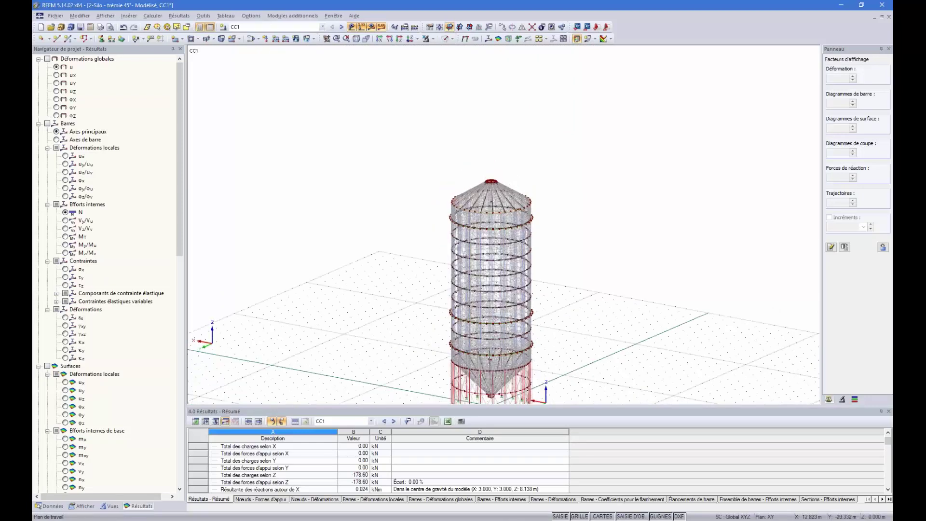
scroll(568, 257, "down", 3)
scroll(564, 354, "up", 5)
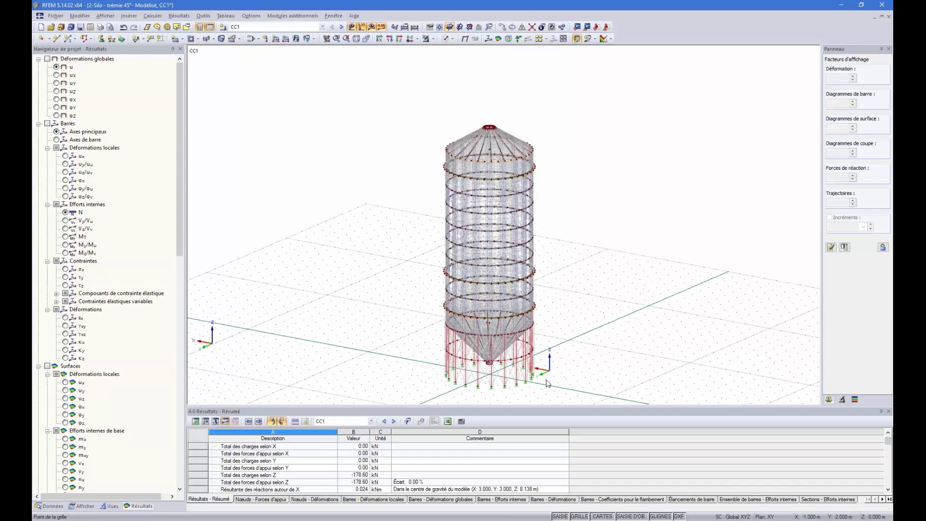
middle_click_drag(592, 317, 413, 190, "ctrl")
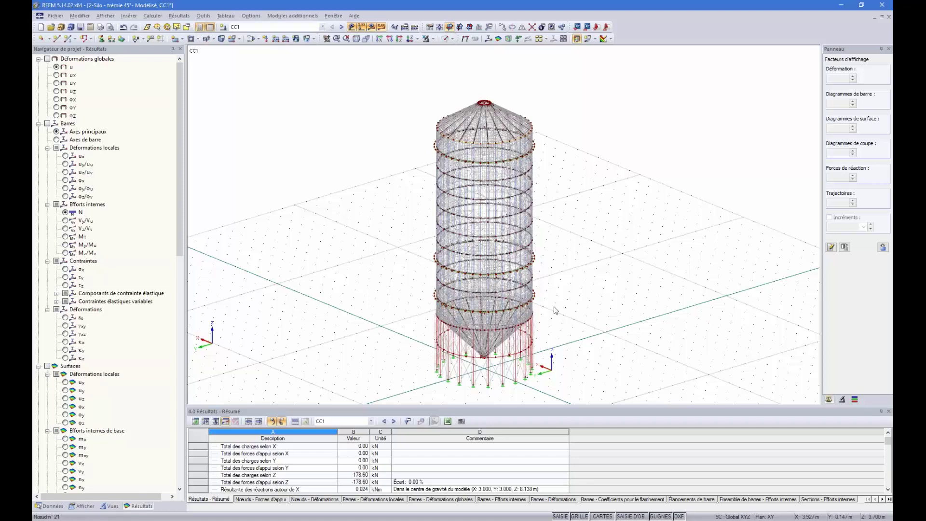
Switch the displayed load case of the silo model to CC2 - Charge horizontales
middle_click_drag(600, 305, 578, 308, "ctrl")
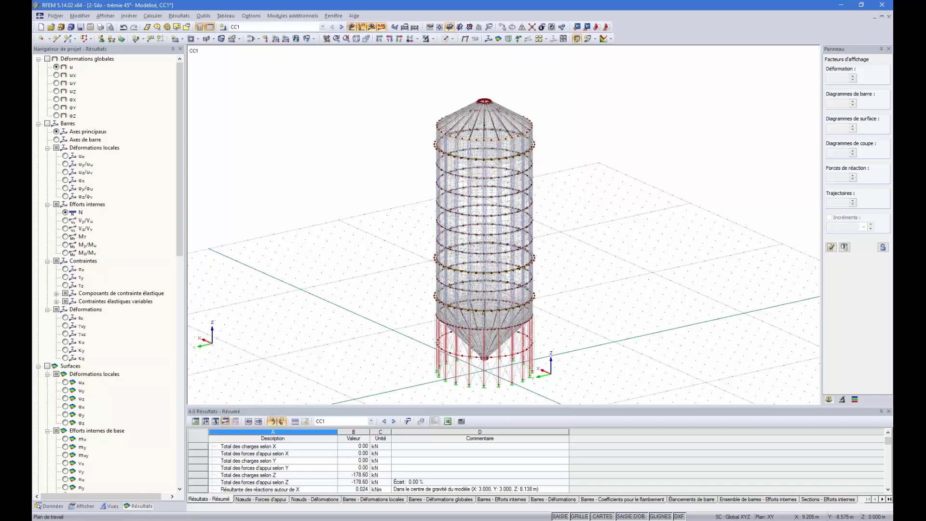
middle_click_drag(598, 313, 546, 230, "ctrl")
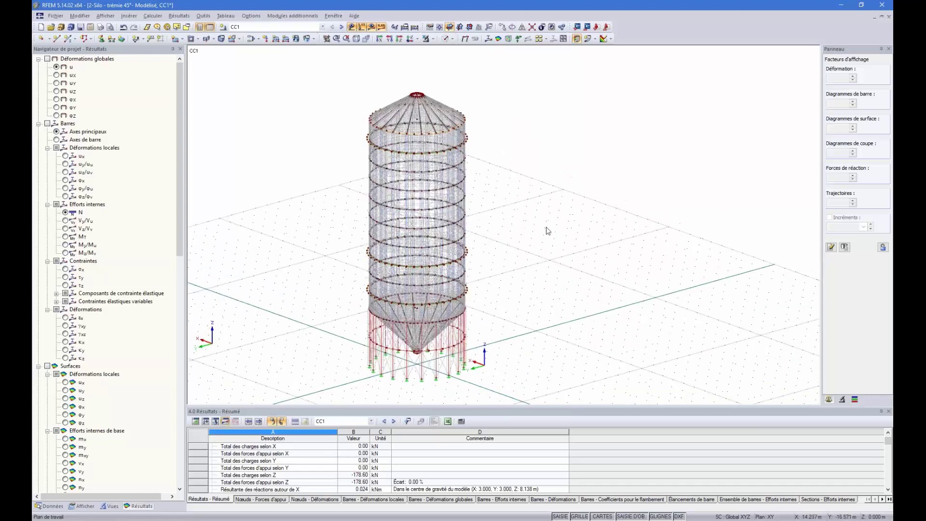
left_click(322, 27)
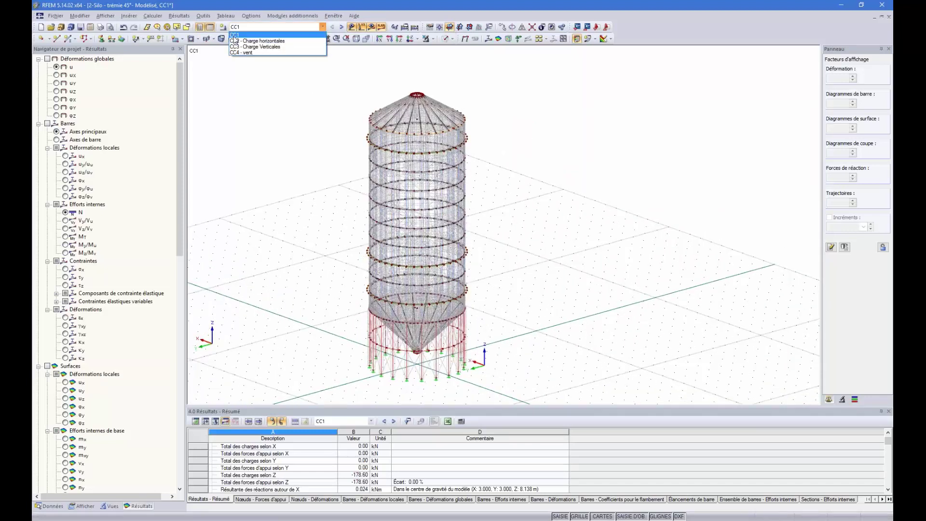
left_click(266, 42)
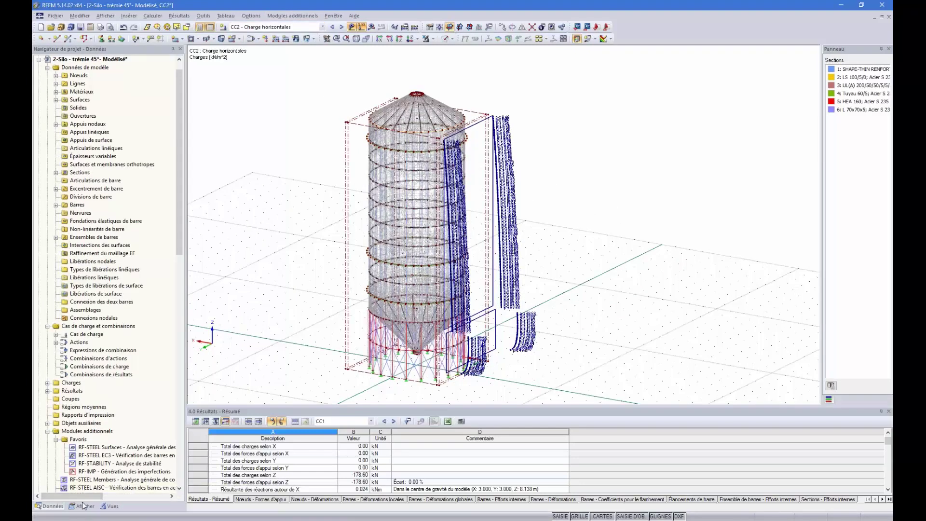
left_click(85, 507)
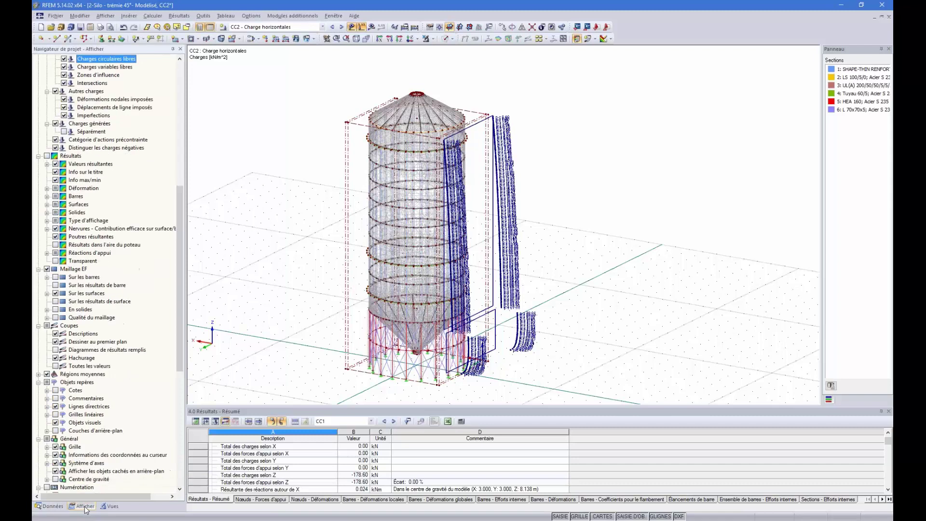
left_click(52, 507)
scroll(67, 443, "down", 2)
scroll(67, 443, "up", 2)
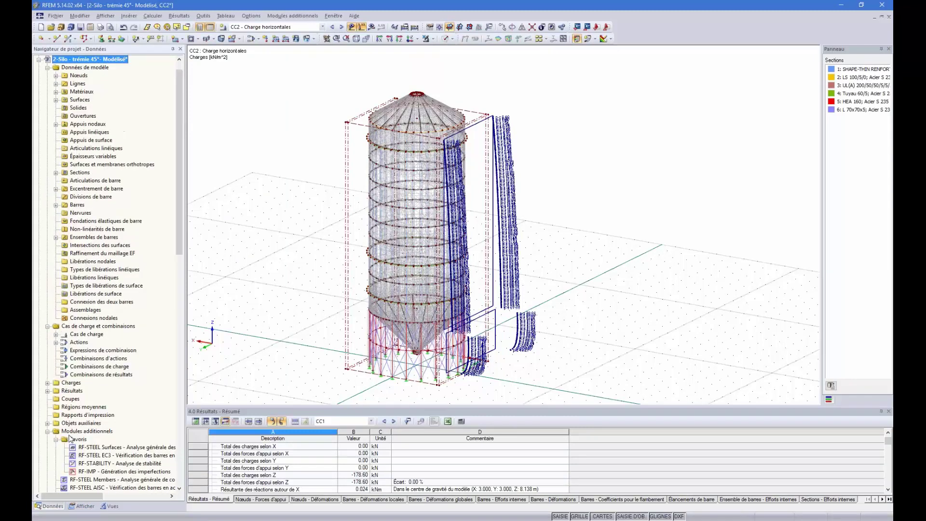
scroll(69, 438, "up", 1)
left_click(85, 506)
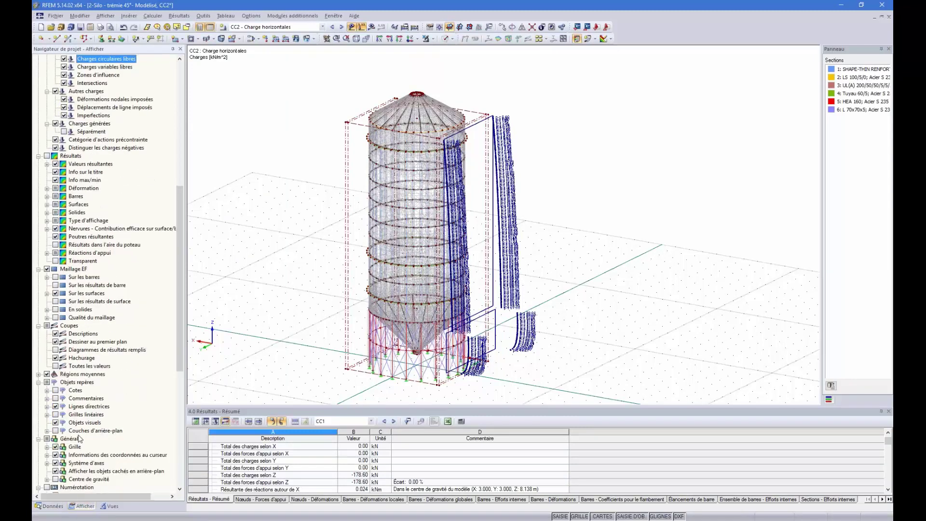
left_click(49, 506)
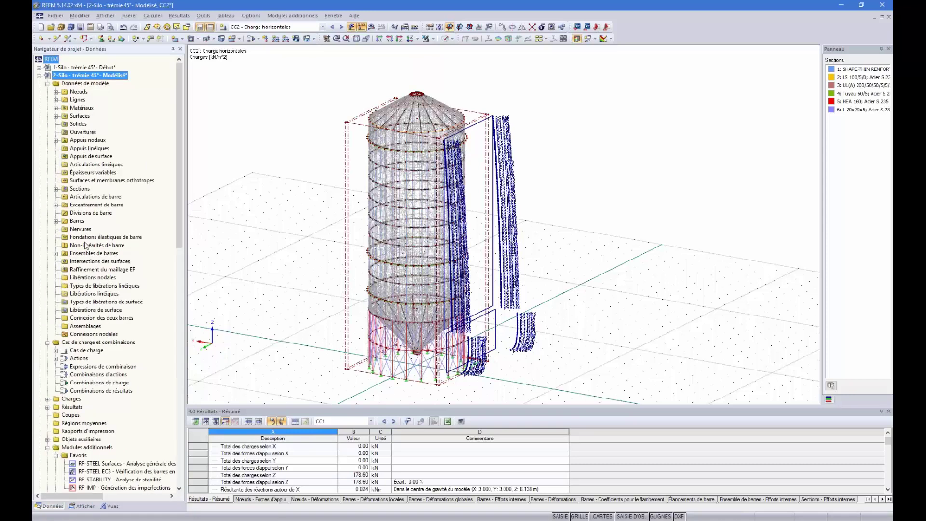
scroll(72, 279, "down", 1)
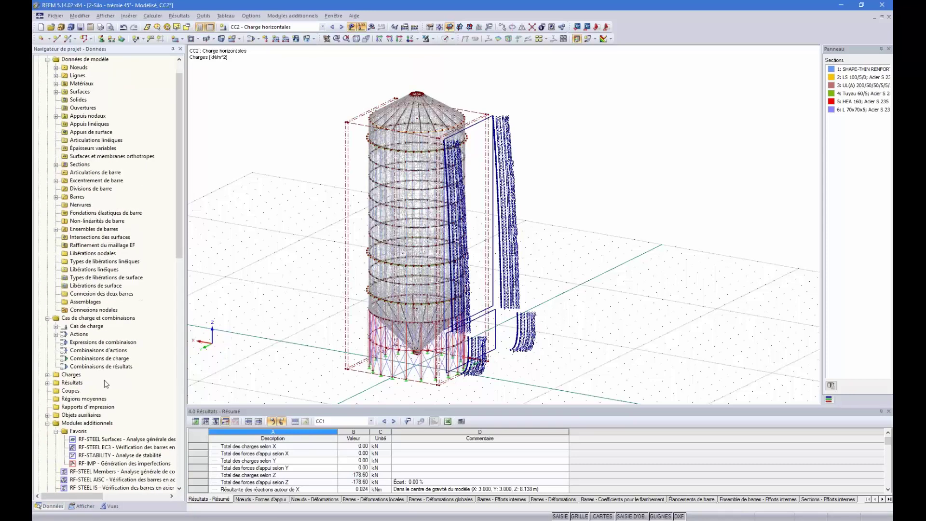
scroll(102, 363, "down", 2)
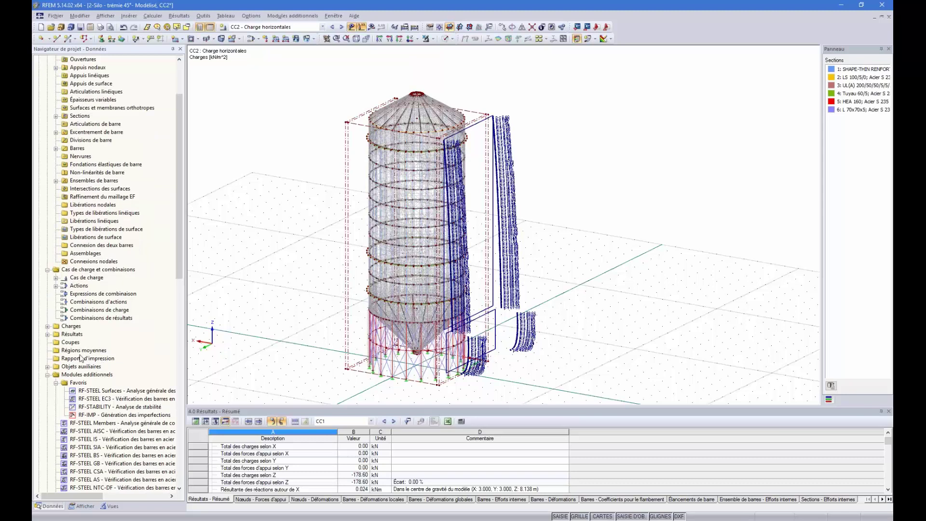
left_click(66, 345)
left_click(610, 142)
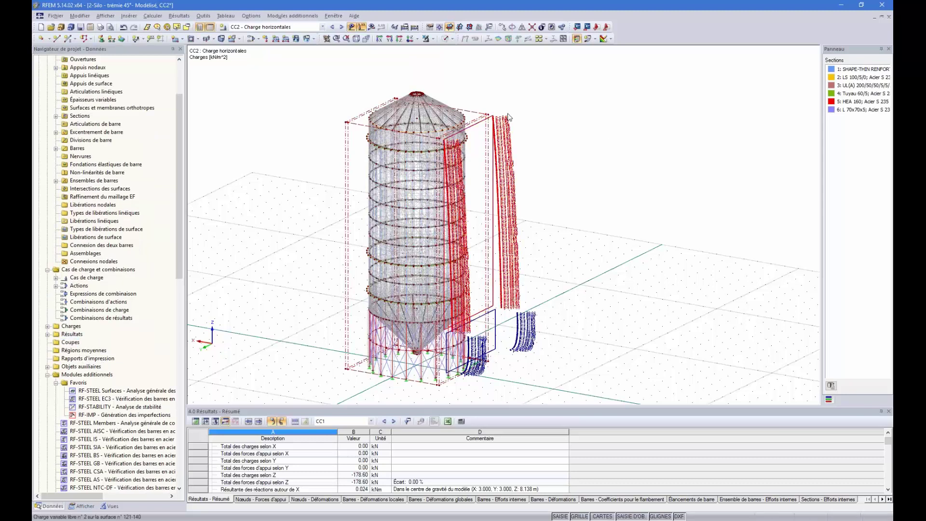
Examine the horizontal loads of CC2 on the silo from several angles and check the list of available load cases
middle_click_drag(523, 138, 564, 124, "ctrl")
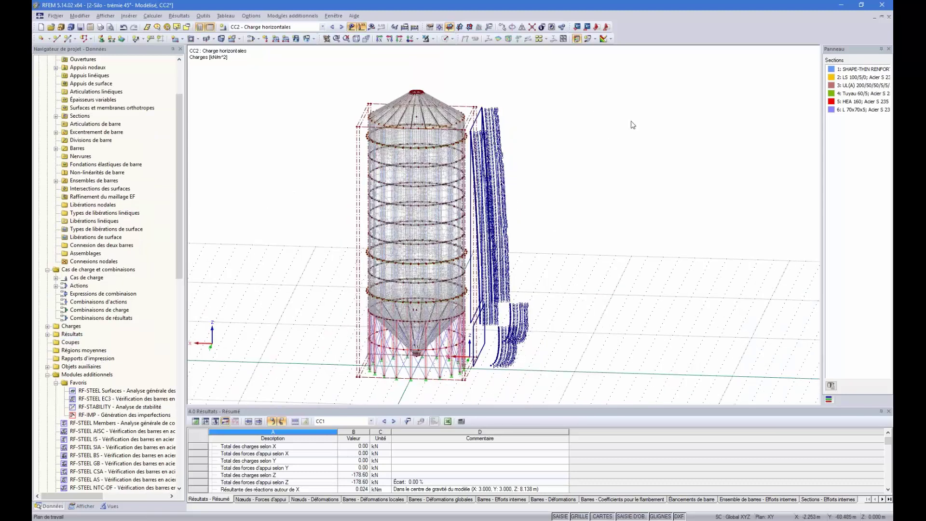
middle_click_drag(630, 124, 470, 235, "ctrl")
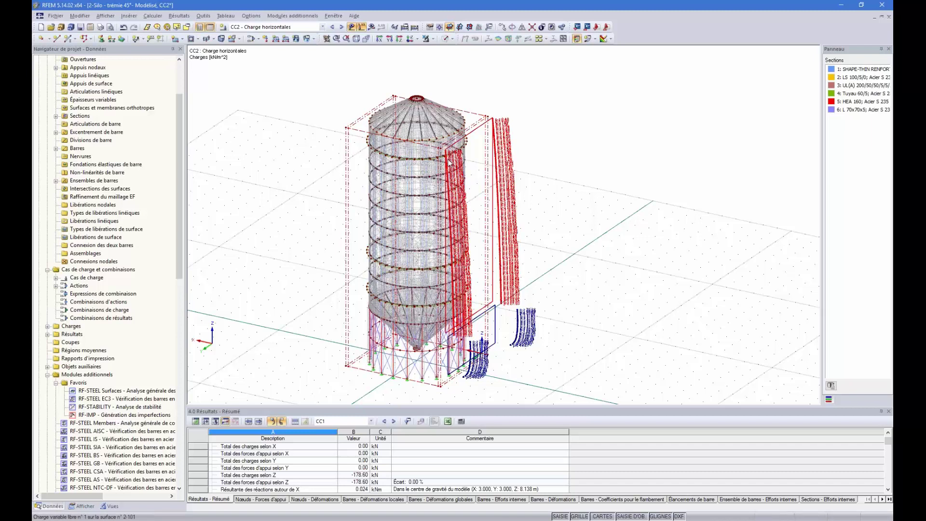
mouse_move(504, 233)
middle_mouse_down("ctrl")
mouse_move(574, 211)
mouse_move(518, 226)
middle_mouse_up("ctrl")
left_click(322, 27)
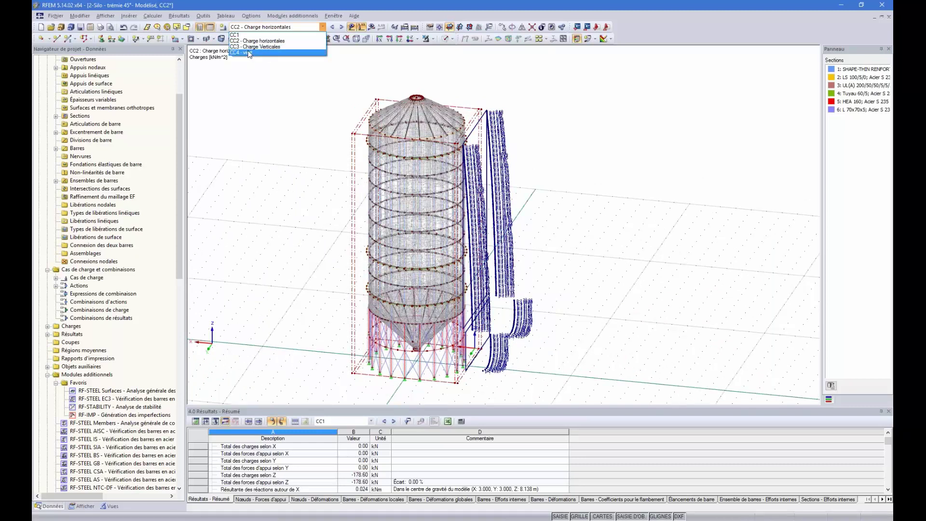
left_click(268, 173)
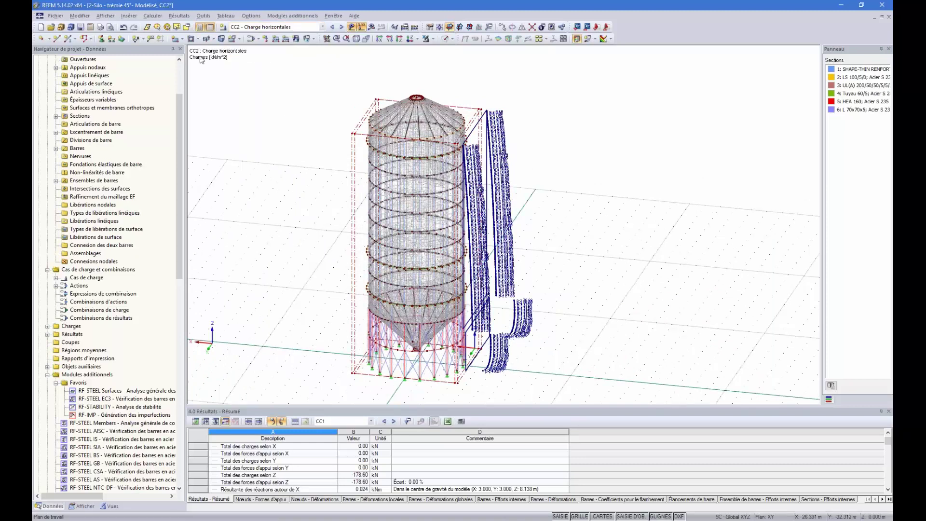
Collapse the data tree of the modelled silo and activate the model 3-Silo - trémie 45°- Chargé
scroll(178, 93, "up", 3)
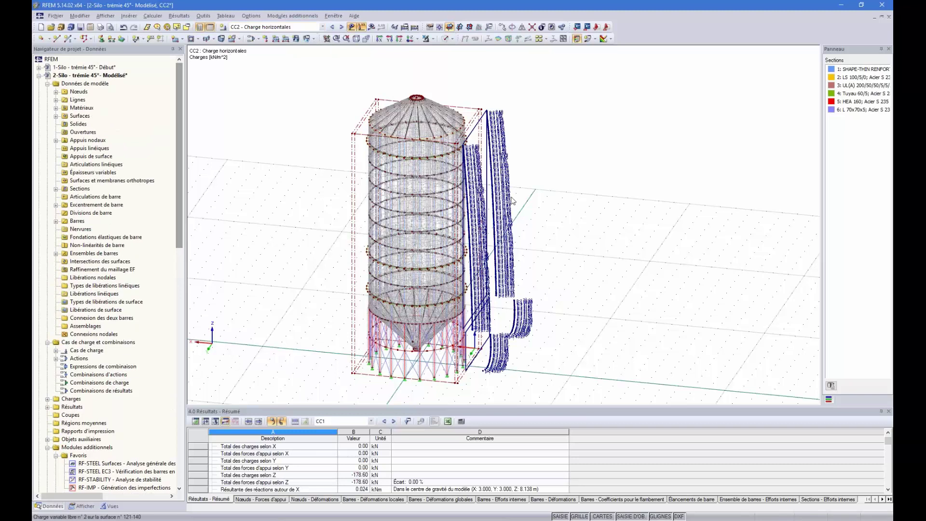
left_click(39, 75)
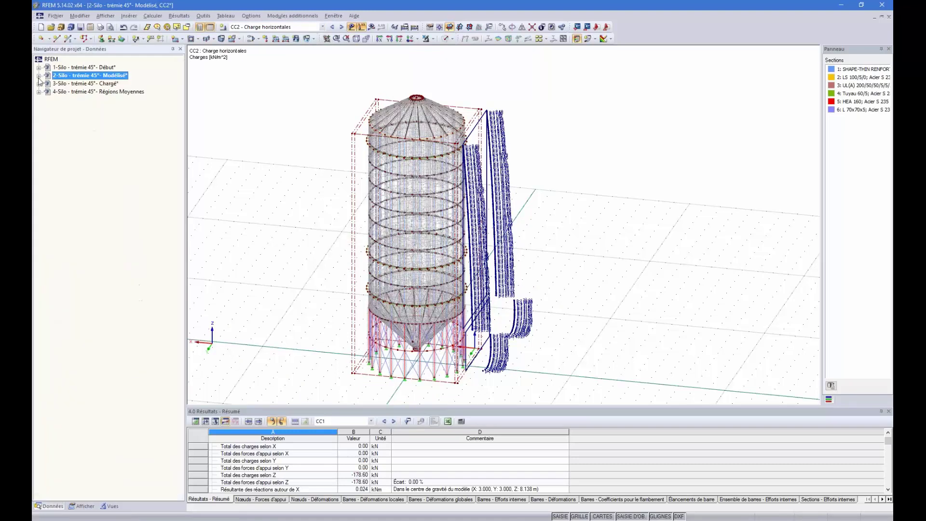
double_click(74, 84)
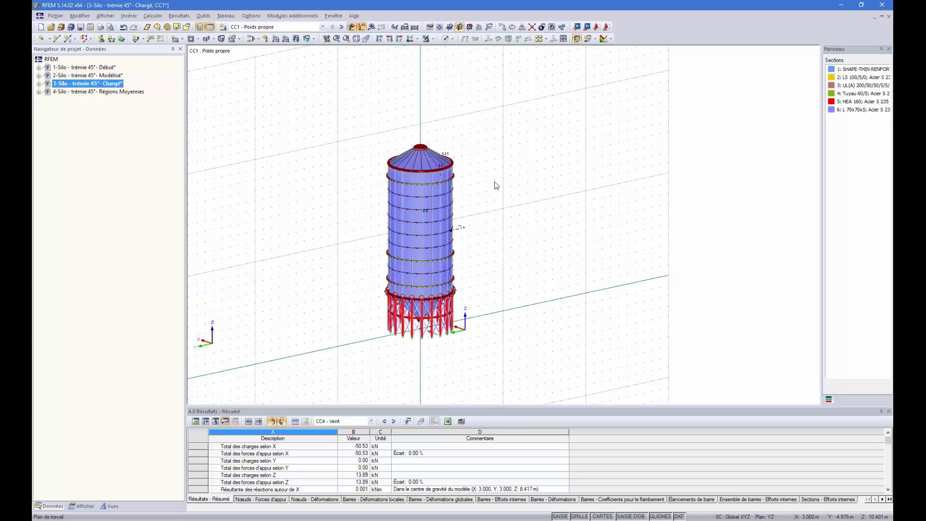
View the settings for creating a new result section numerically, including its edge points and projection direction, and leave without creating one
middle_click_drag(495, 183, 462, 210, "ctrl")
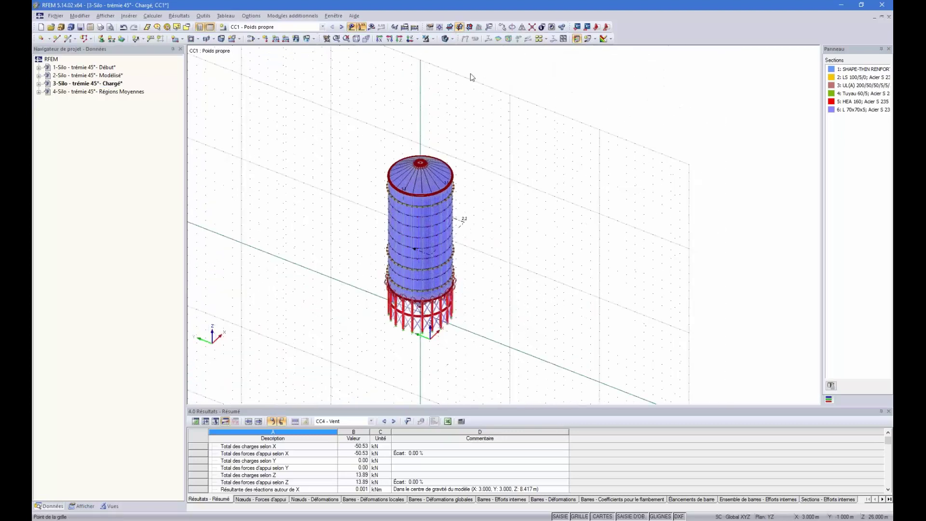
left_click(594, 39)
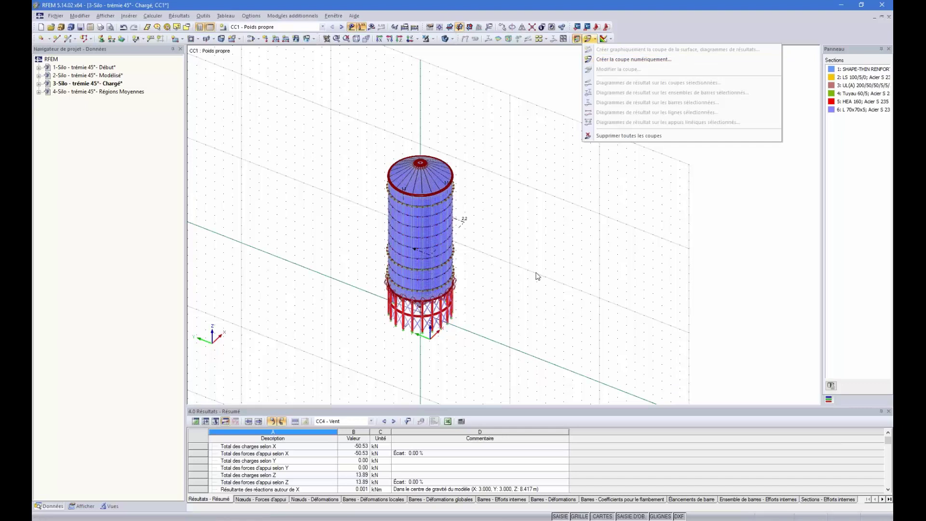
left_click(521, 304)
middle_click_drag(516, 299, 580, 249, "ctrl")
left_click(595, 39)
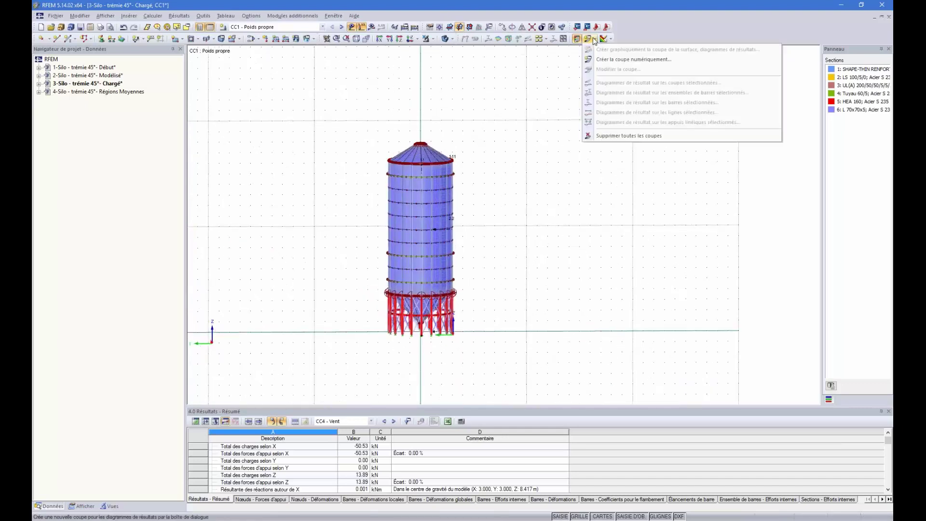
mouse_move(595, 40)
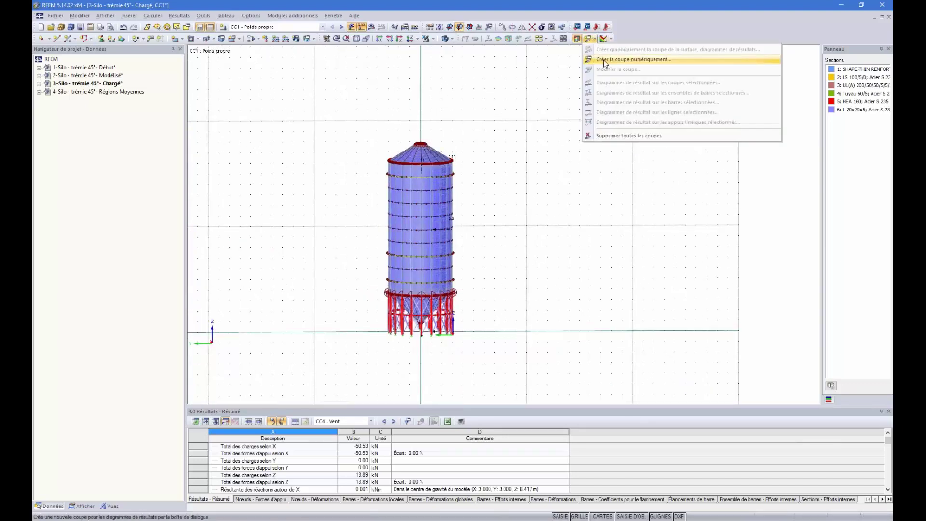
left_click(604, 59)
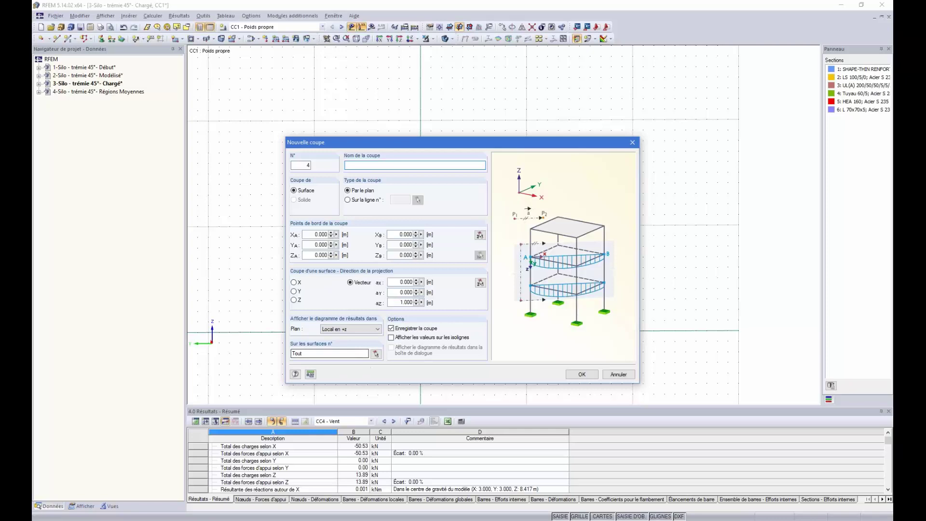
left_click(632, 143)
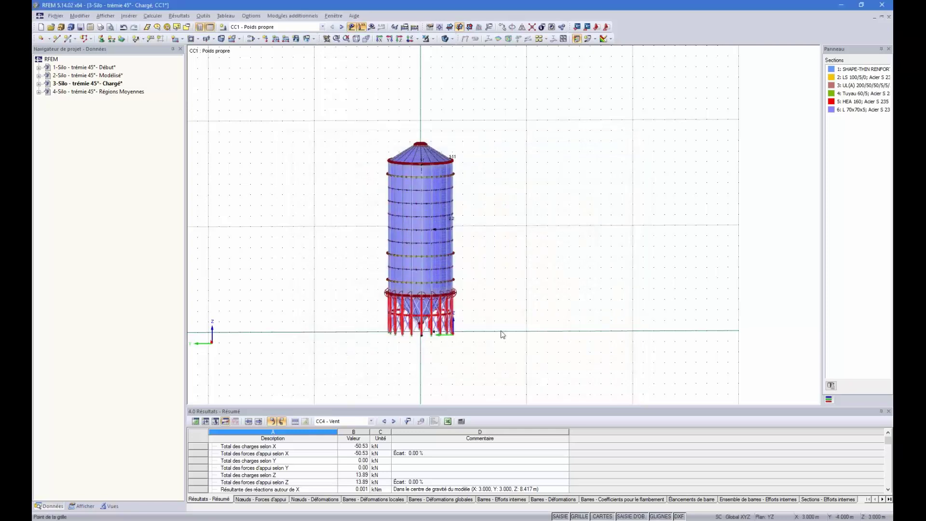
Examine the sections placed on the loaded silo model up close and from several angles
middle_click_drag(469, 211, 455, 256, "ctrl")
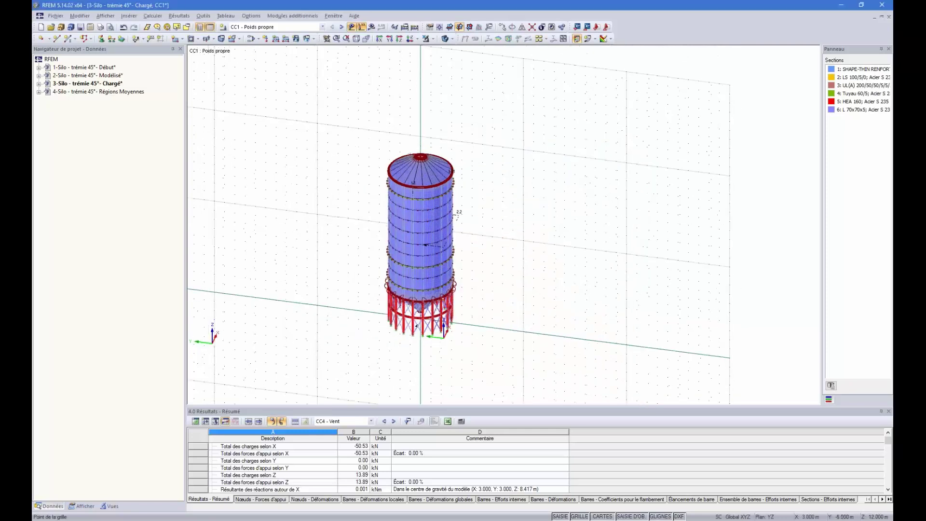
scroll(458, 257, "up", 3)
scroll(477, 209, "down", 2)
scroll(434, 221, "up", 5)
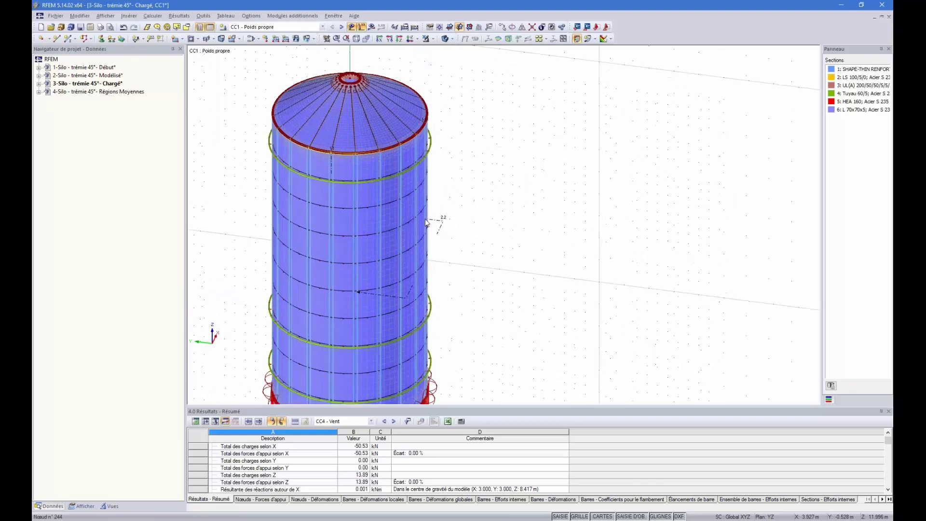
scroll(467, 284, "down", 6)
middle_click_drag(467, 284, 417, 240, "ctrl")
scroll(417, 239, "up", 5)
middle_click_drag(268, 218, 286, 190)
scroll(286, 187, "down", 1)
scroll(288, 190, "down", 2)
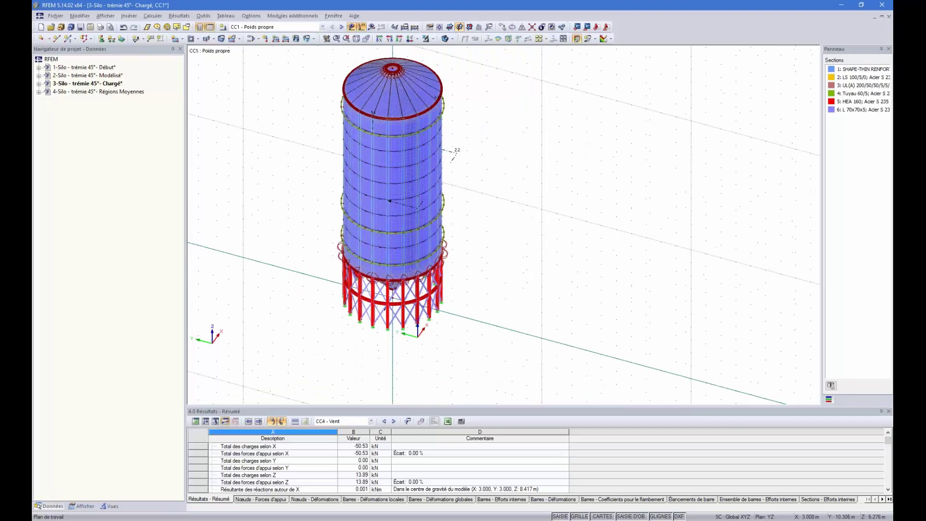
Review the loaded model's list of load cases and combinations, and its base data for the standard and automatic combination settings
left_click(295, 27)
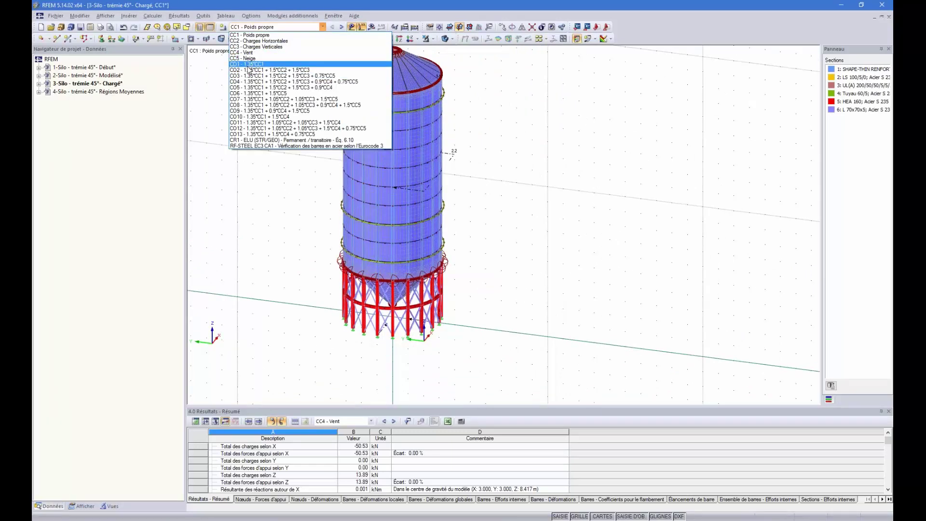
left_click(261, 208)
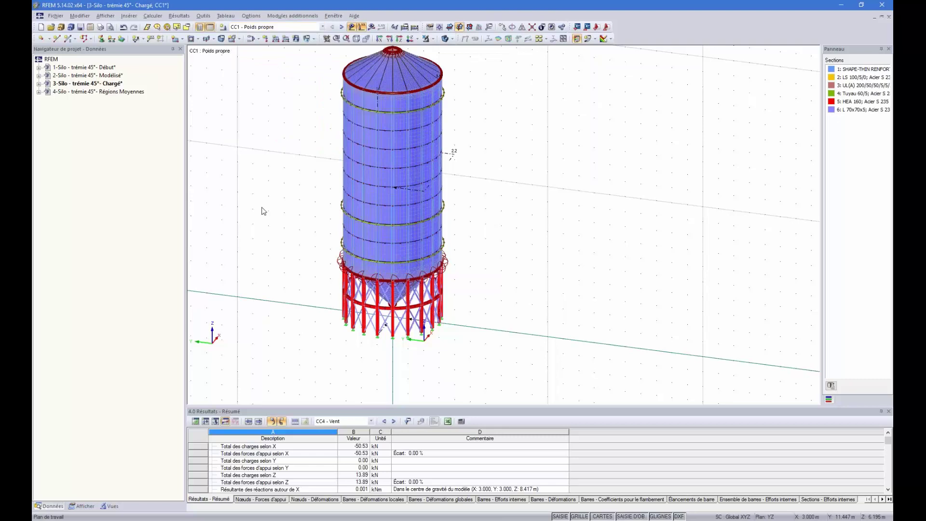
left_click(59, 85)
right_click(71, 89)
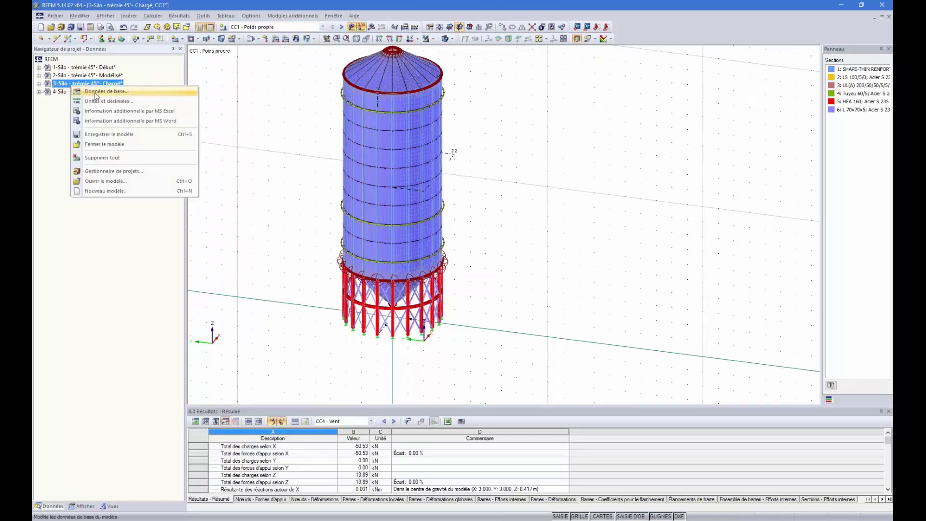
left_click(96, 92)
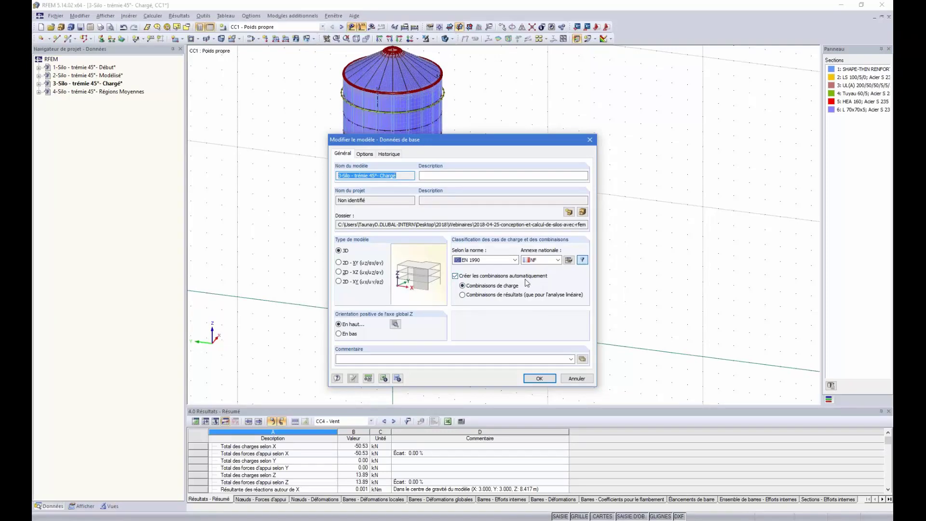
left_click(592, 142)
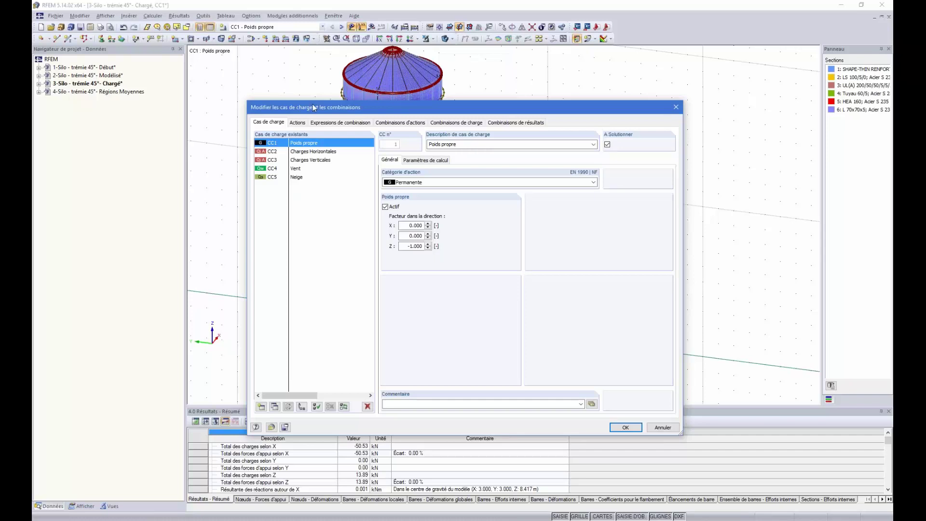
Review the actions, combination expressions with their design situations, and the generated action, load and result combinations, and close the load case settings
left_click(299, 123)
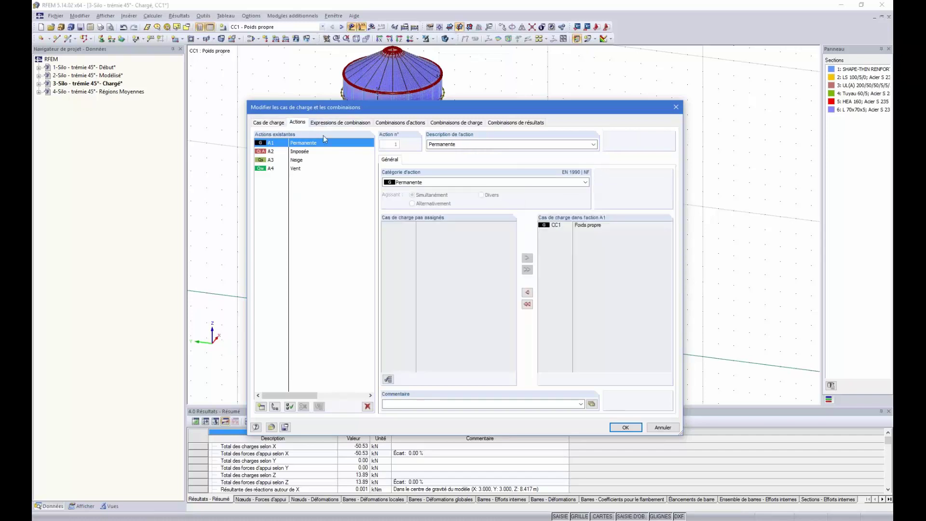
left_click(339, 123)
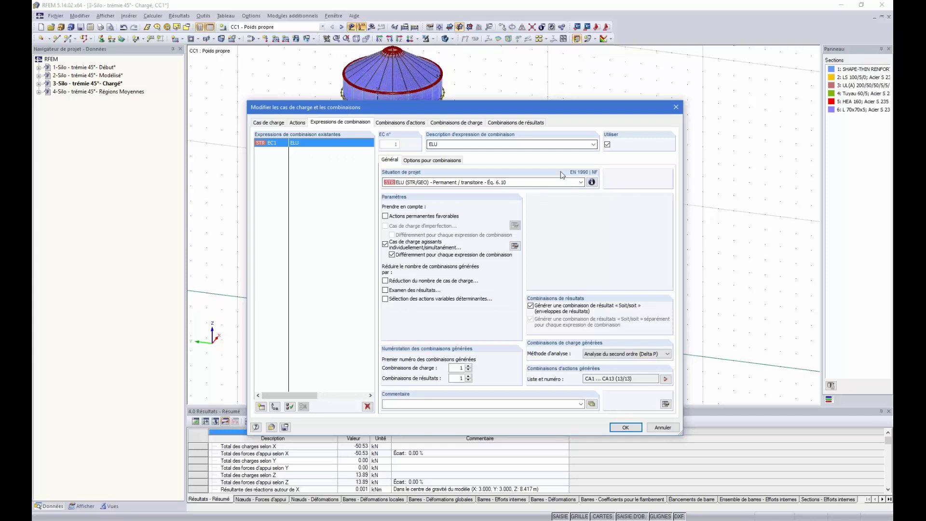
left_click(581, 182)
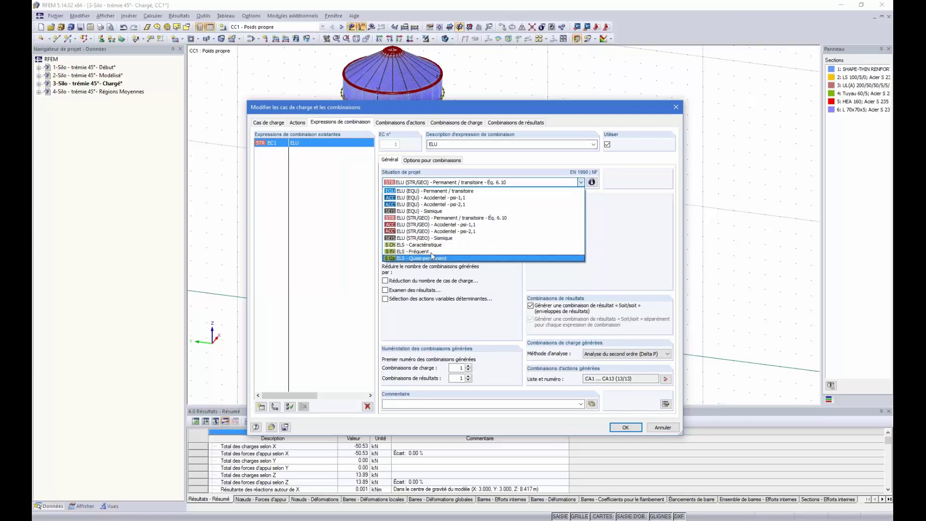
left_click(355, 203)
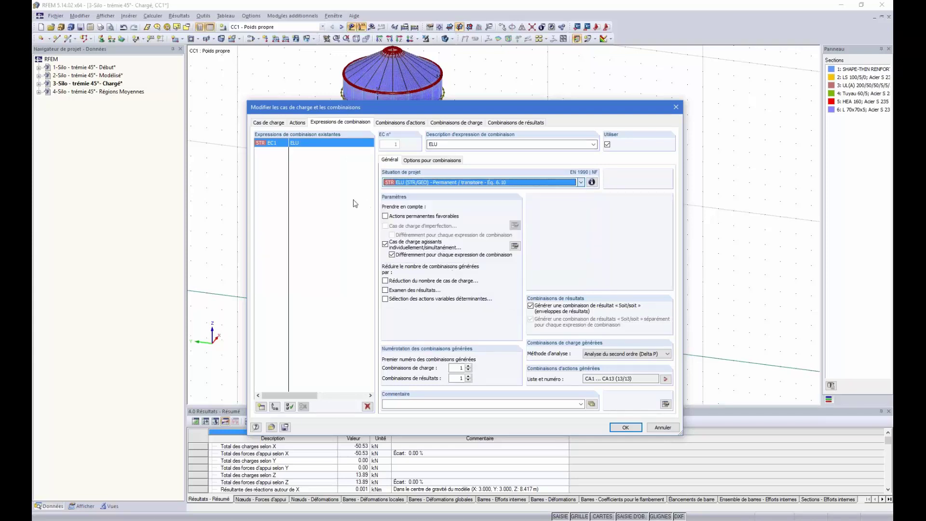
left_click(397, 123)
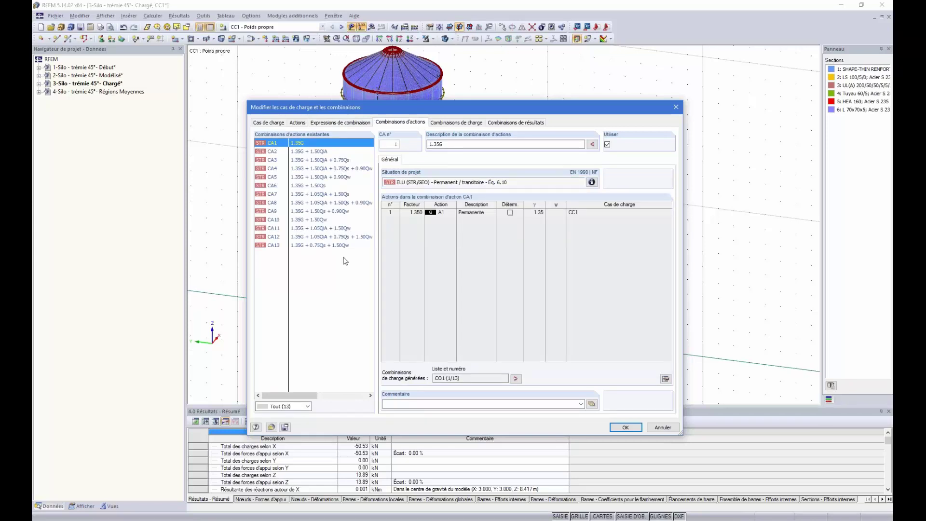
left_click(462, 123)
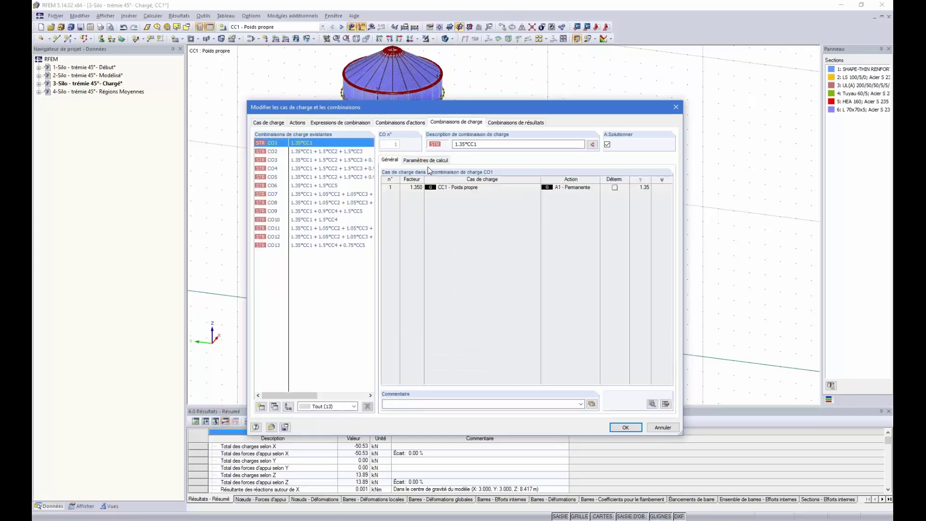
left_click(515, 123)
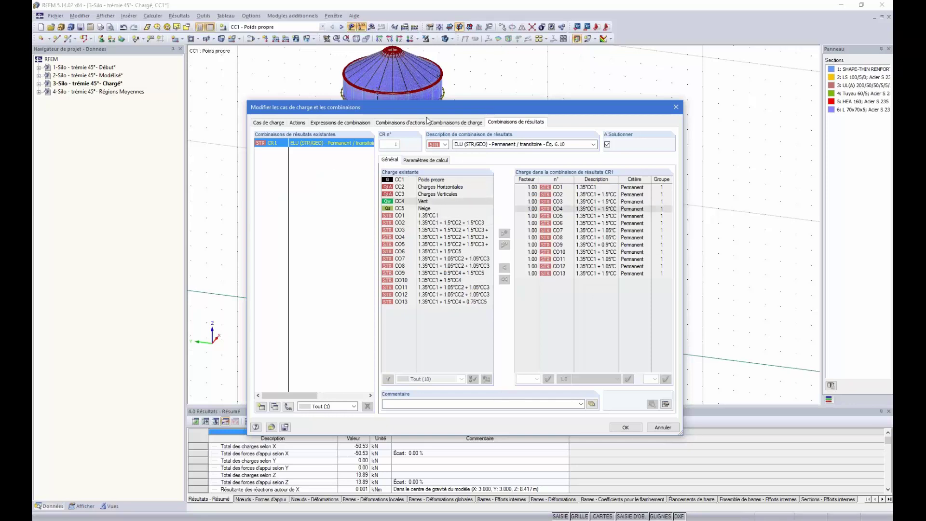
left_click(450, 122)
left_click(400, 123)
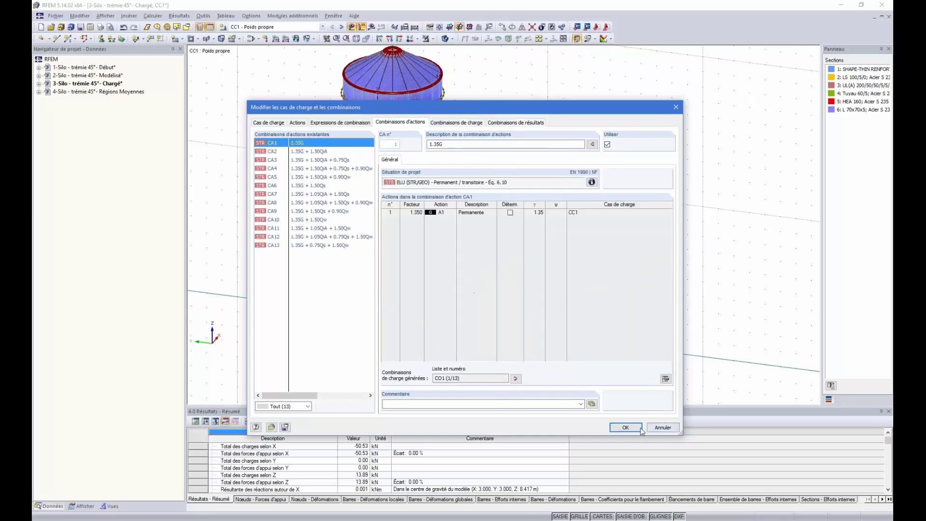
left_click(625, 427)
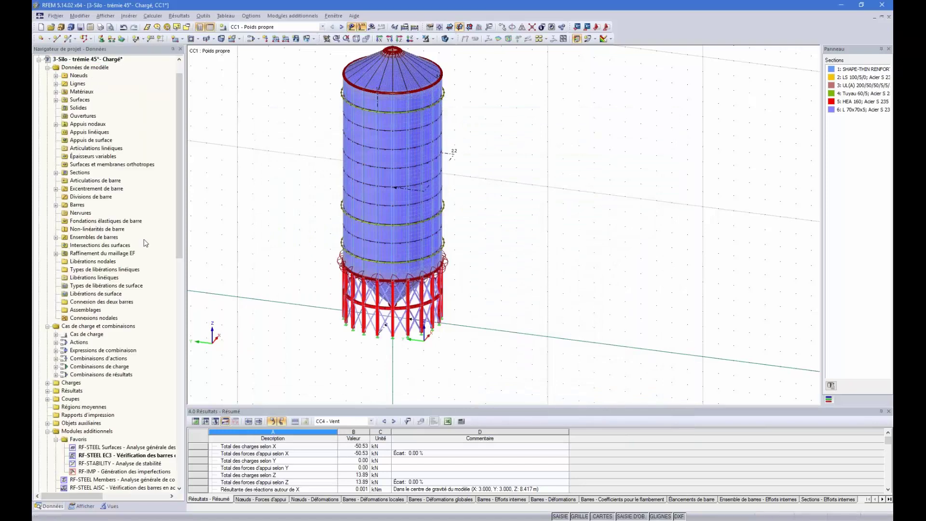
Examine the nodal FE mesh refinements around the ring above the support columns, including the refinement assigned to one edge node
scroll(290, 233, "down", 1)
middle_click_drag(415, 284, 503, 228, "ctrl")
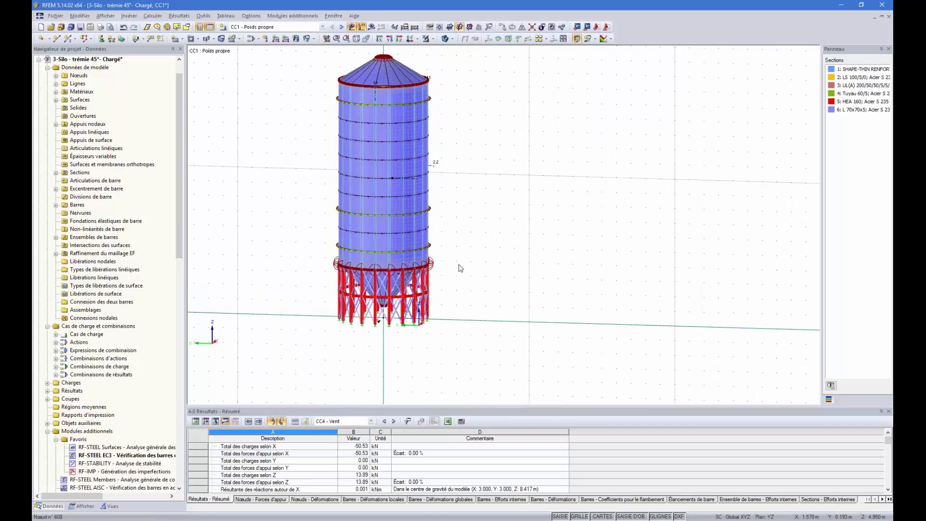
scroll(442, 253, "up", 3)
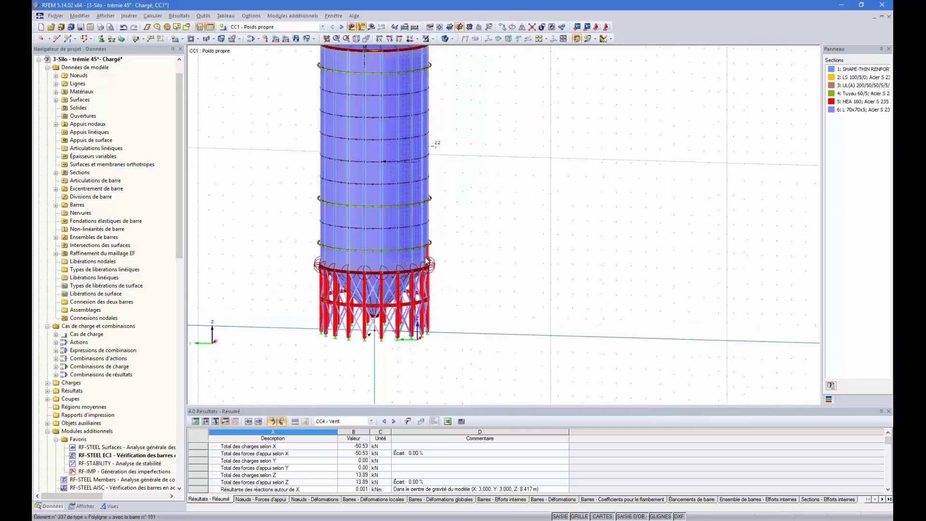
scroll(441, 260, "up", 1)
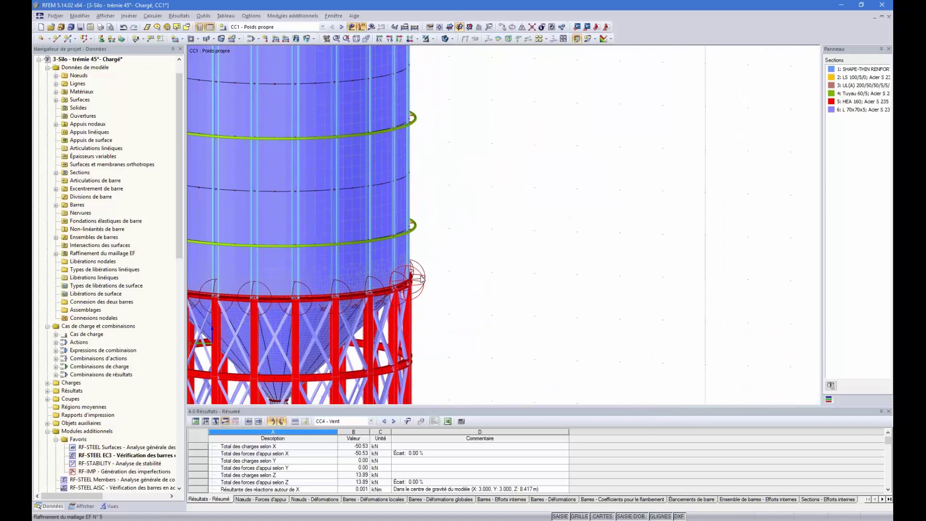
double_click(421, 278)
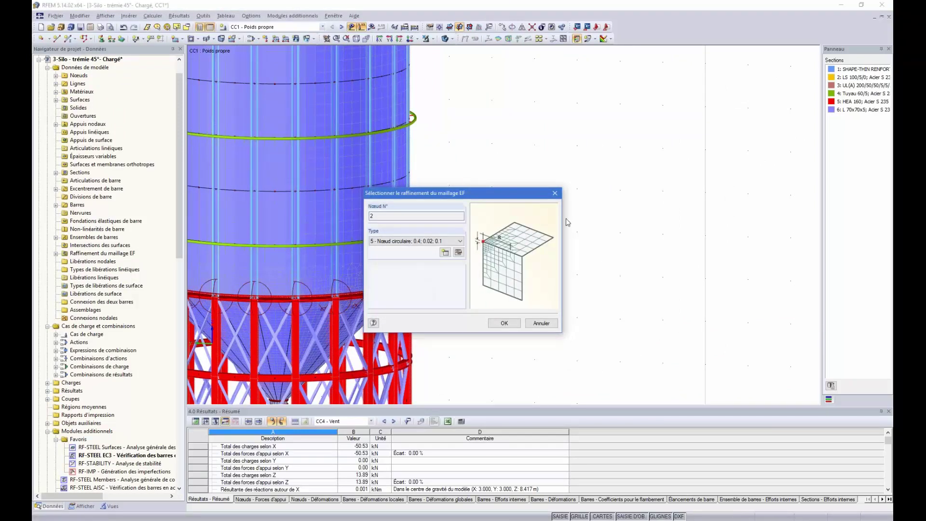
left_click(554, 193)
scroll(432, 272, "down", 4)
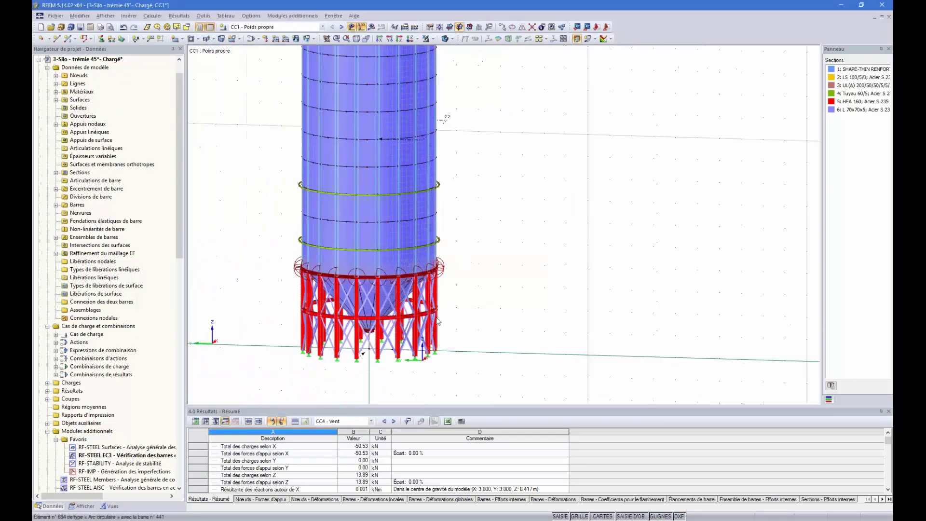
scroll(438, 321, "up", 3)
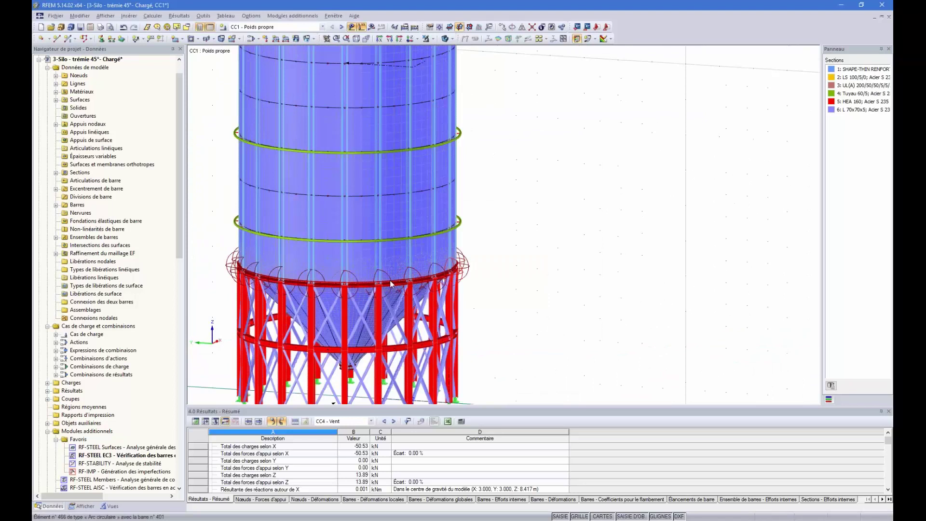
scroll(390, 284, "up", 3)
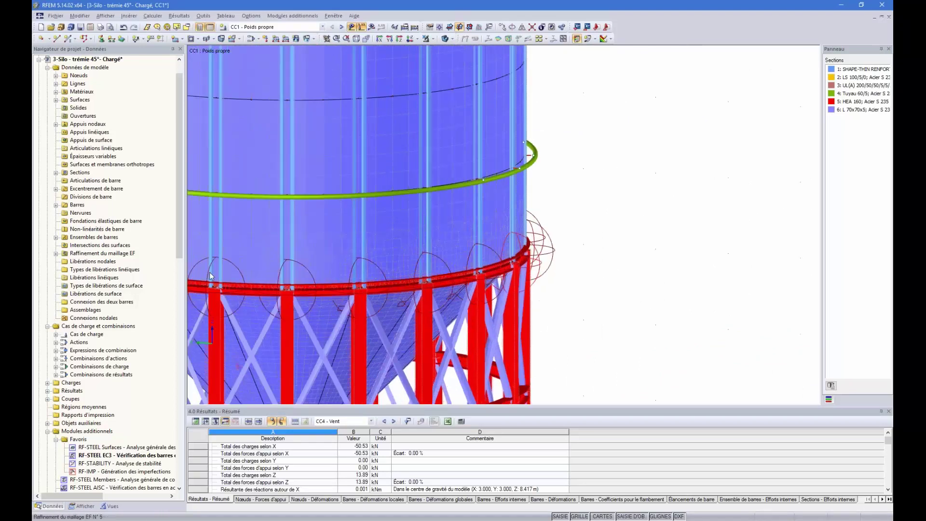
scroll(532, 260, "down", 5)
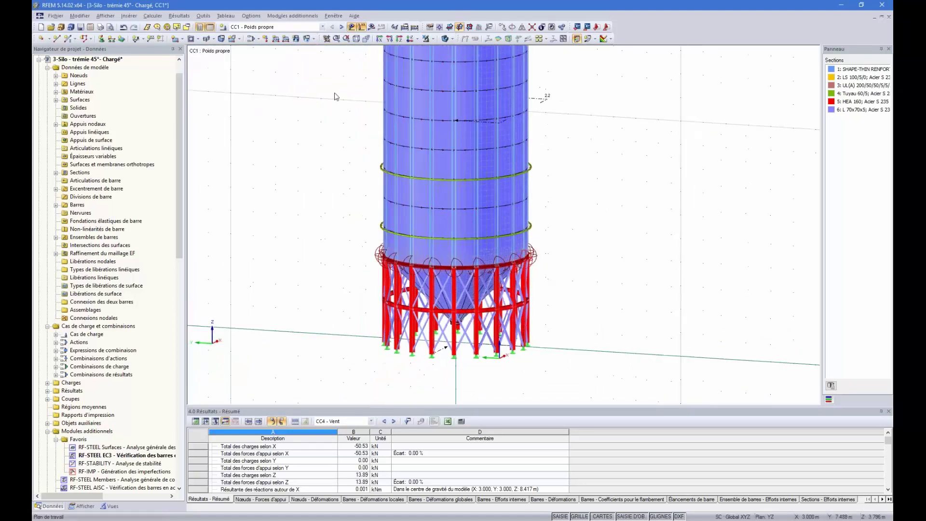
Show the silo model as a wireframe and inspect the hopper, ring and roof mesh refinements
left_click(445, 39)
scroll(458, 332, "up", 5)
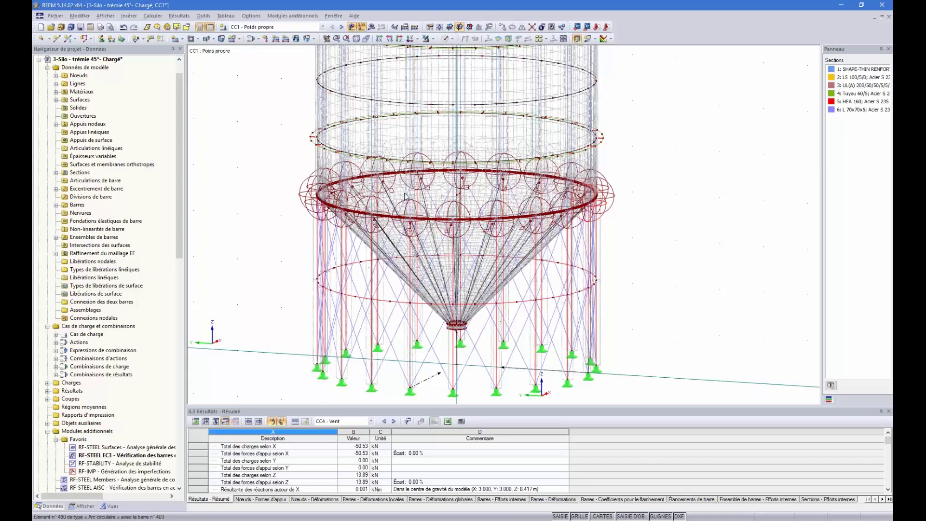
scroll(270, 239, "down", 8)
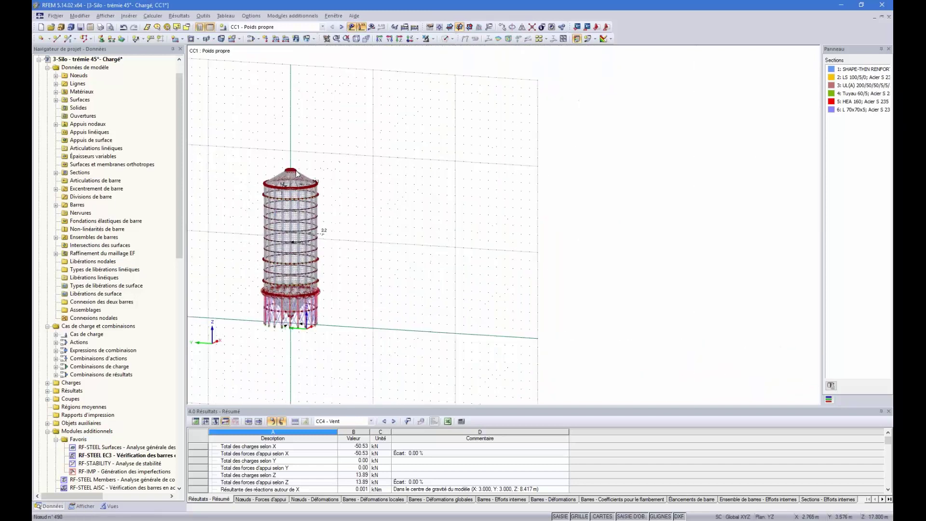
scroll(296, 171, "up", 2)
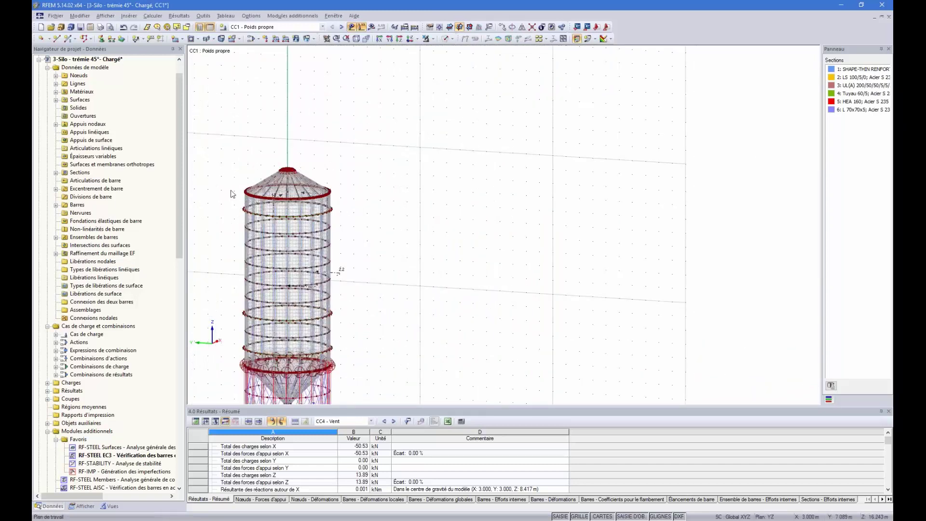
scroll(320, 300, "down", 2)
scroll(281, 358, "up", 5)
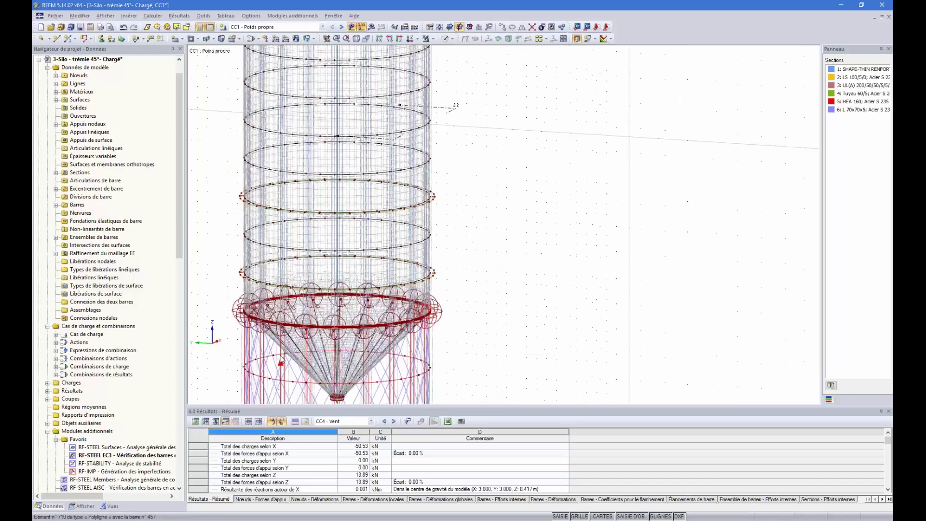
scroll(281, 357, "down", 3)
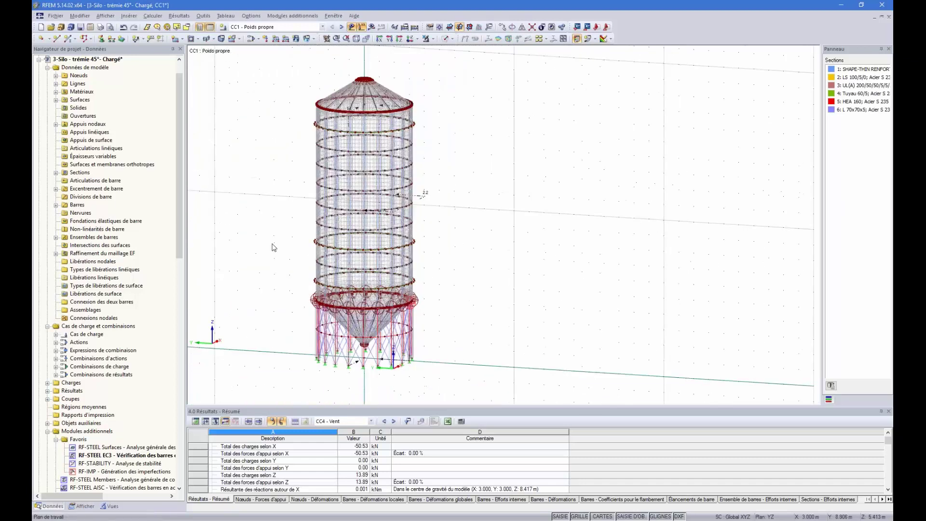
Hide the FE mesh refinement markers (Raffinement du maillage EF) in the model display
left_click(82, 505)
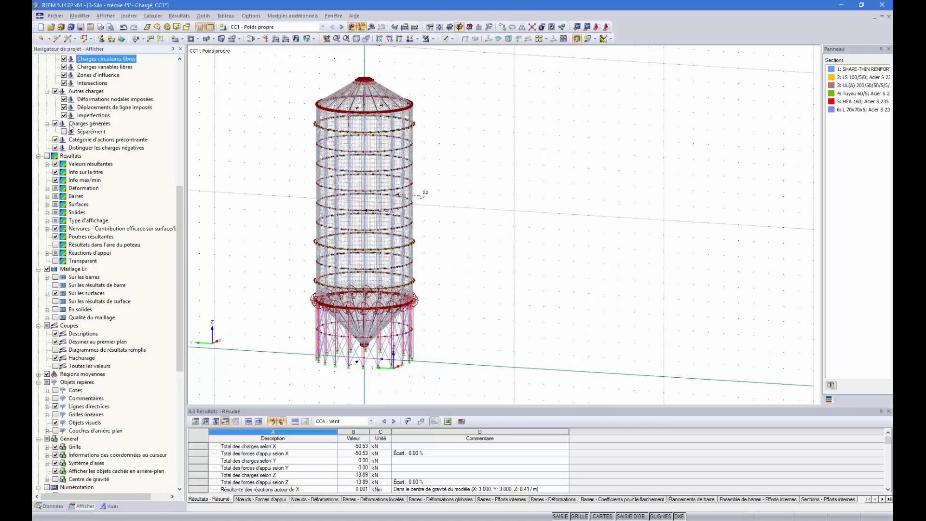
scroll(70, 126, "up", 12)
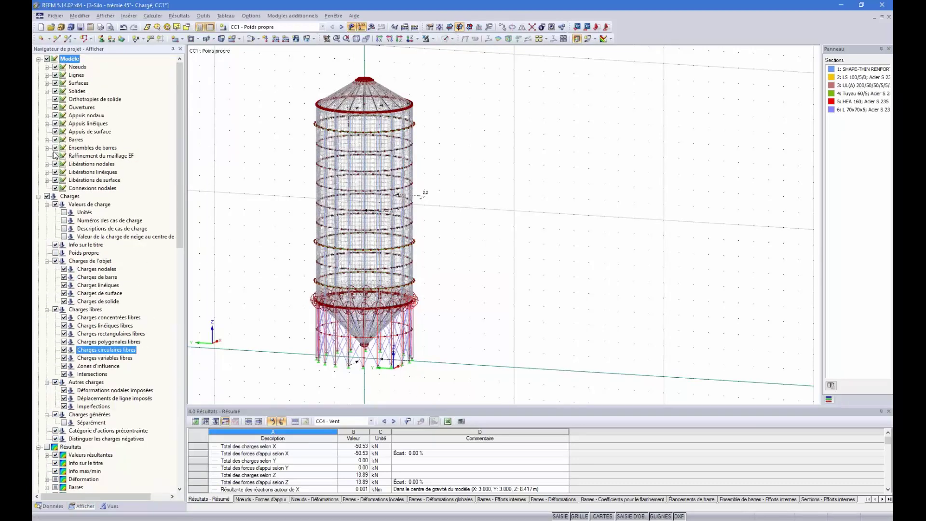
left_click(55, 155)
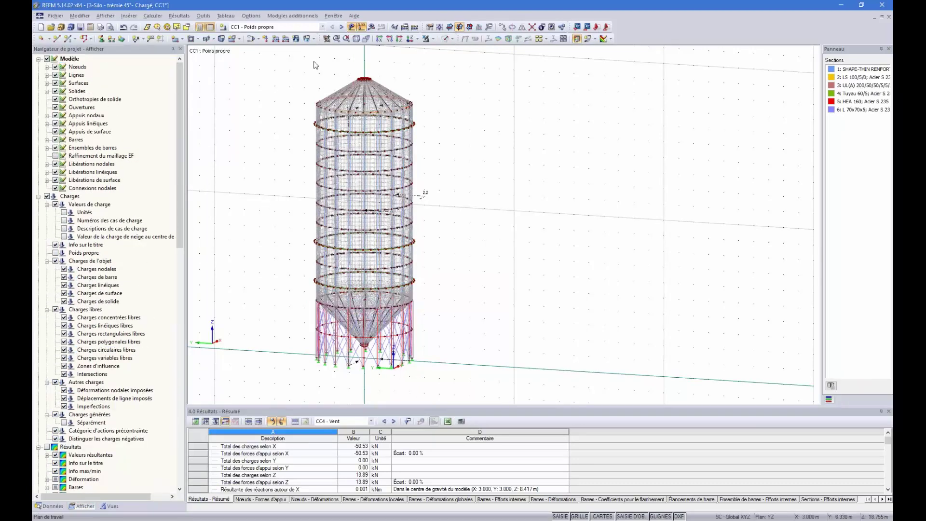
middle_click_drag(480, 184, 469, 240, "ctrl")
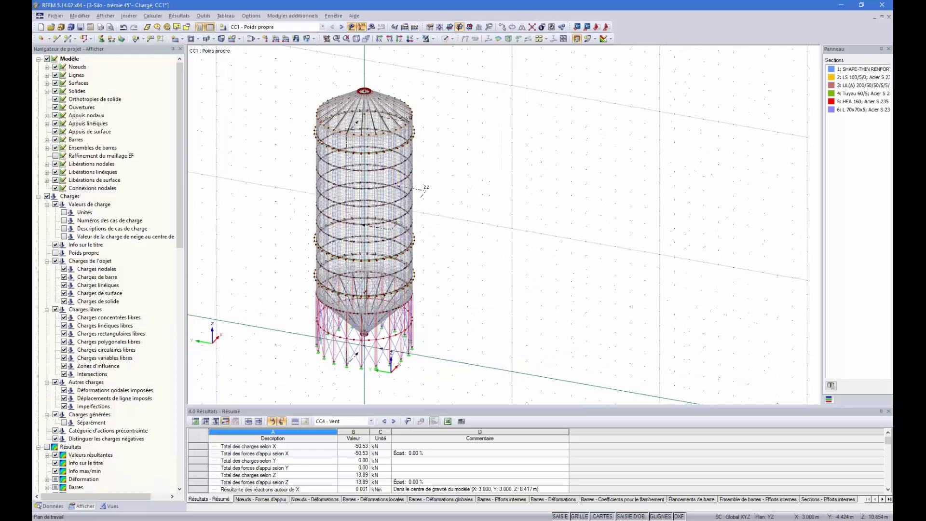
Display the loads of CC2 - Charges Horizontales, CC3 - Charges Verticales and CC4 - Vent one after another on the silo
left_click(323, 26)
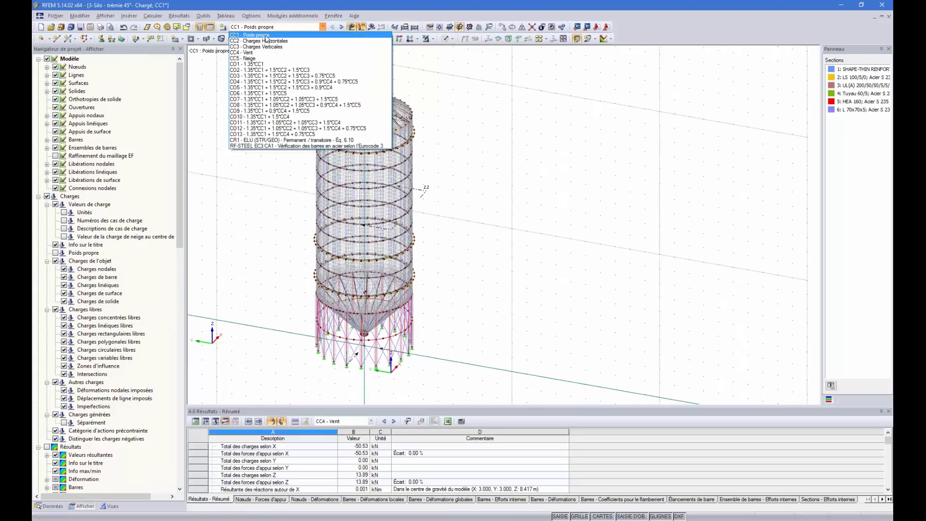
left_click(266, 40)
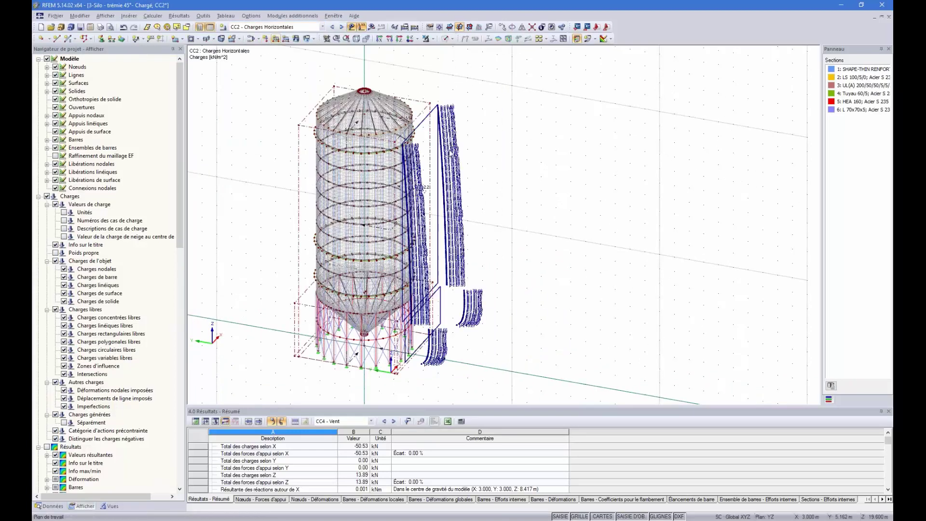
middle_click_drag(555, 276, 589, 247, "ctrl")
left_click(341, 27)
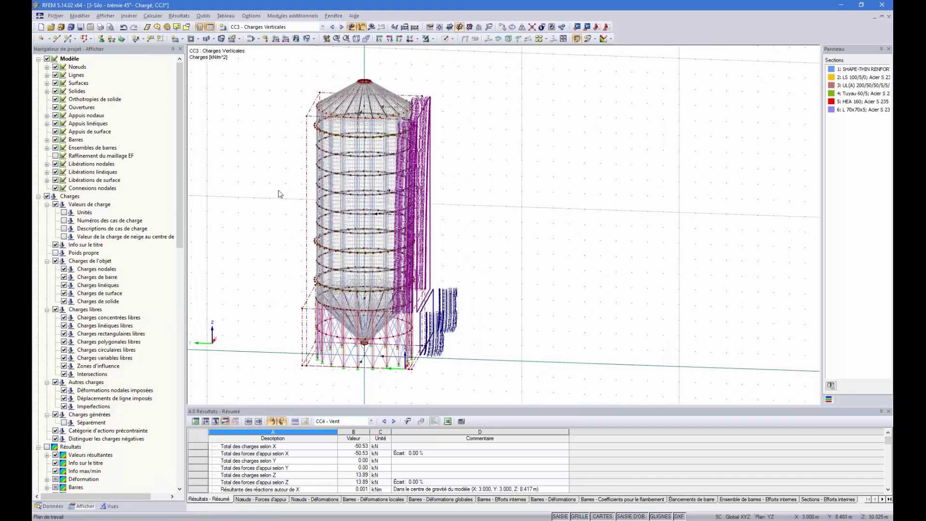
left_click(342, 27)
left_click(327, 39)
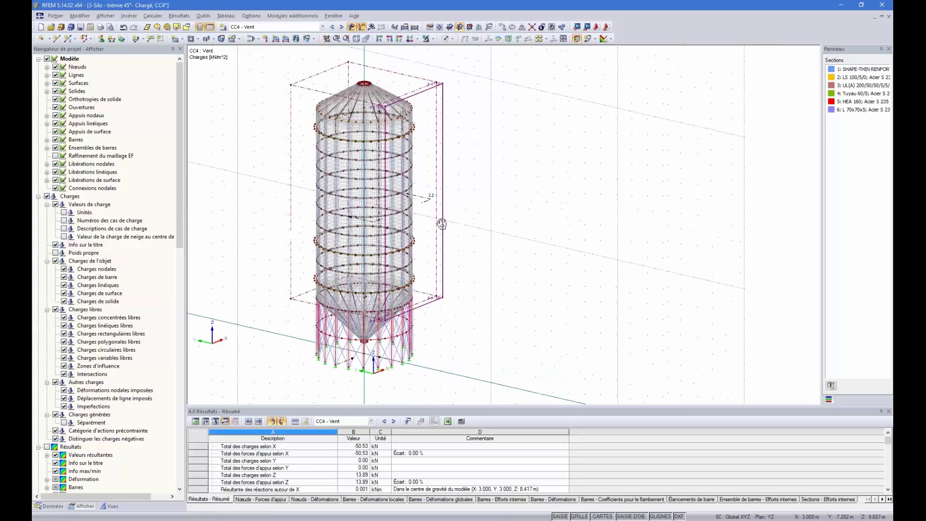
Display load case CC5 - Neige and inspect the settings of its surface load on the roof without changing them
left_click(341, 26)
middle_click_drag(446, 248, 475, 246, "ctrl")
scroll(475, 232, "down", 4)
scroll(410, 73, "up", 3)
double_click(433, 135)
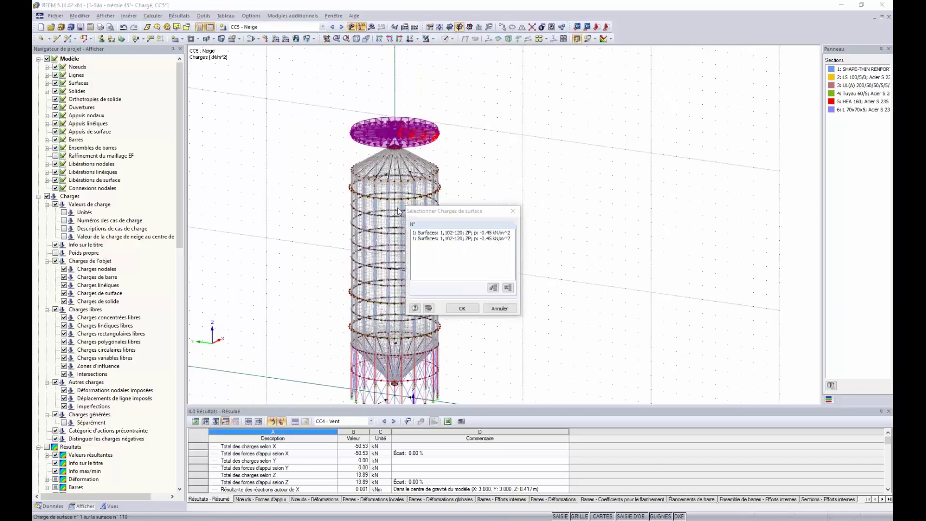
left_click(512, 211)
scroll(448, 142, "up", 4)
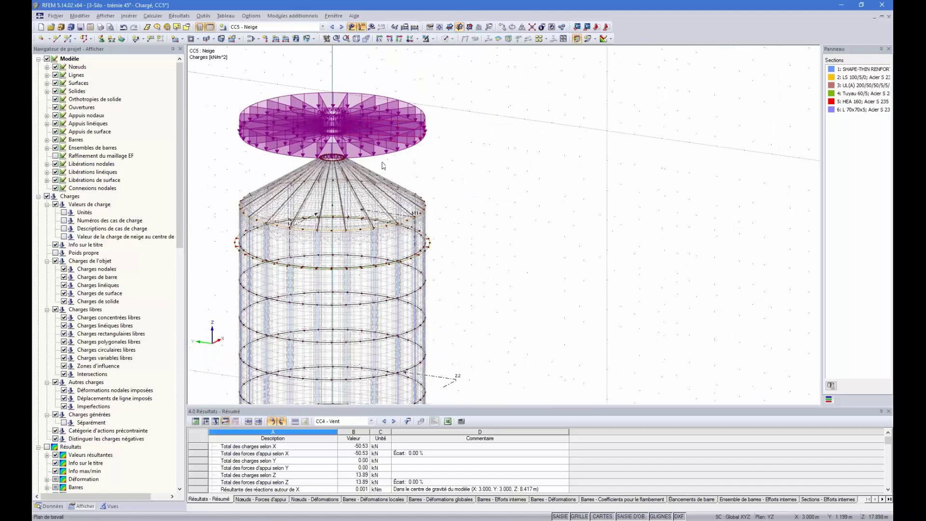
double_click(381, 154)
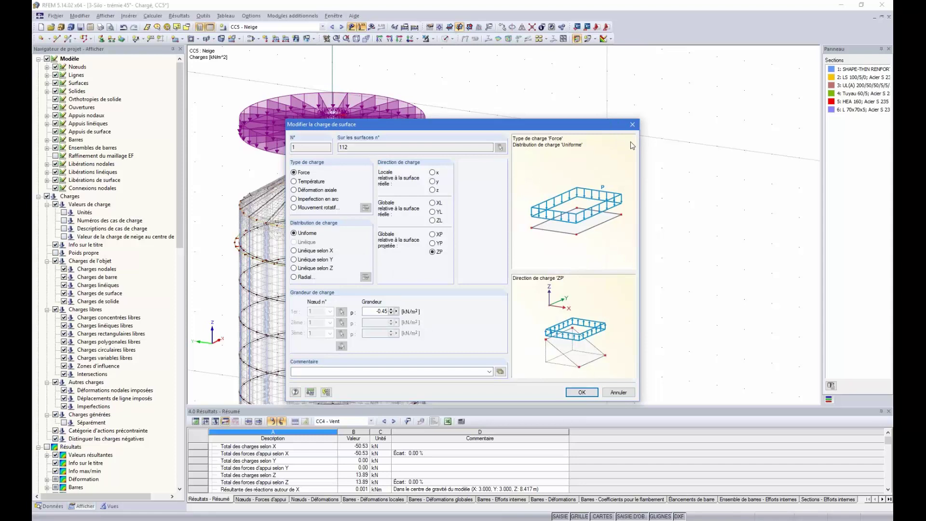
left_click(632, 125)
scroll(424, 154, "down", 2)
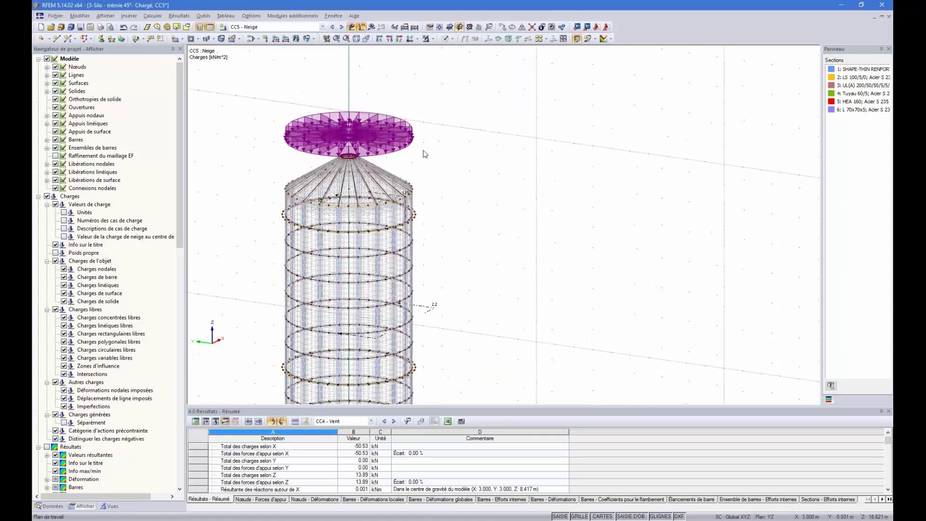
scroll(424, 174, "down", 6)
scroll(424, 217, "up", 3)
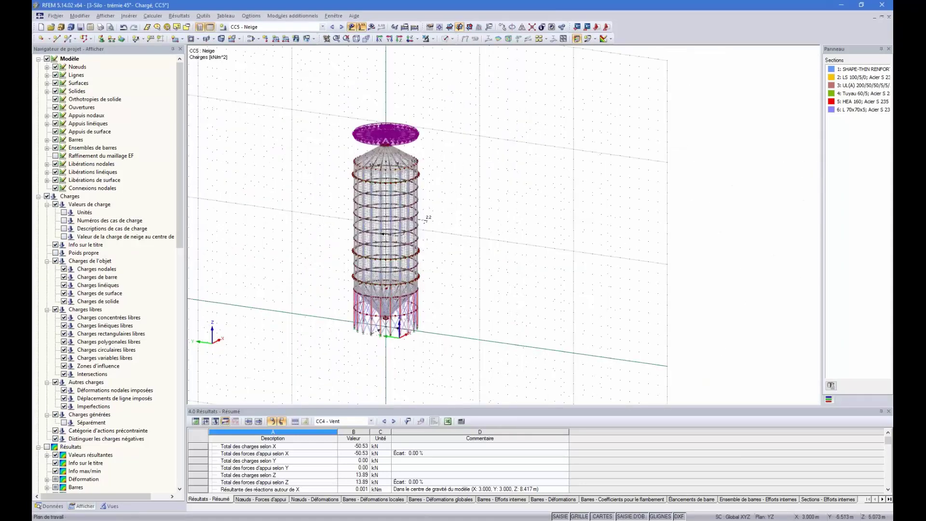
Return to load case CC4 - Vent and display its load distribution (Distribution de la charge) on the silo surfaces
middle_click_drag(425, 217, 448, 210, "ctrl")
left_click(379, 39)
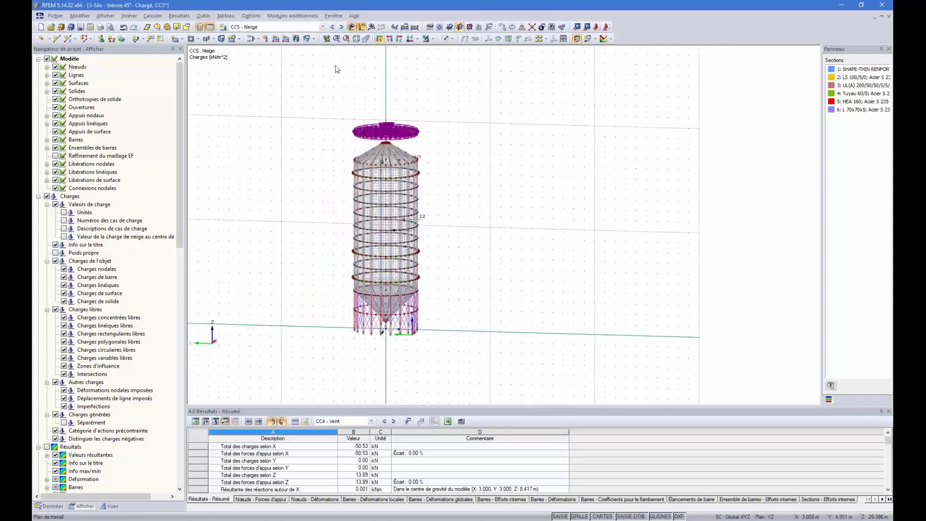
left_click(332, 27)
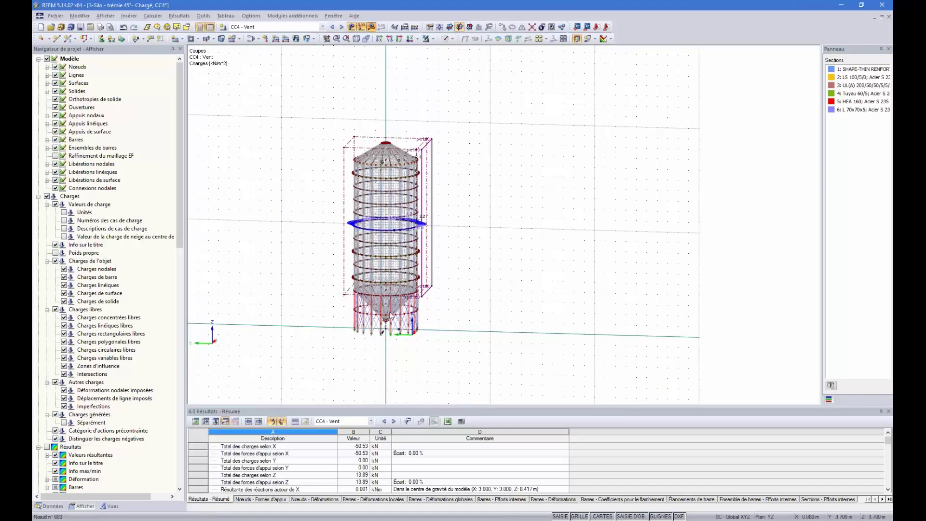
middle_click_drag(480, 230, 506, 215, "ctrl")
scroll(73, 408, "down", 20)
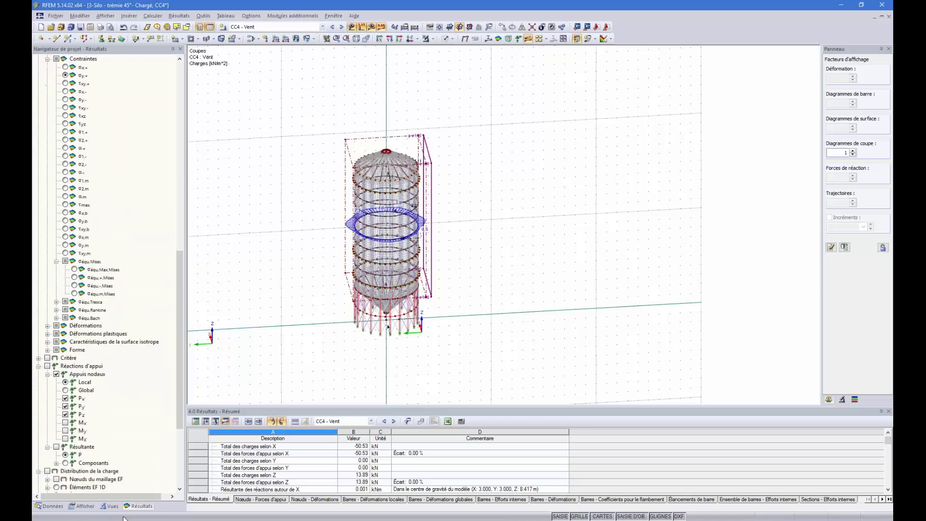
scroll(83, 405, "down", 2)
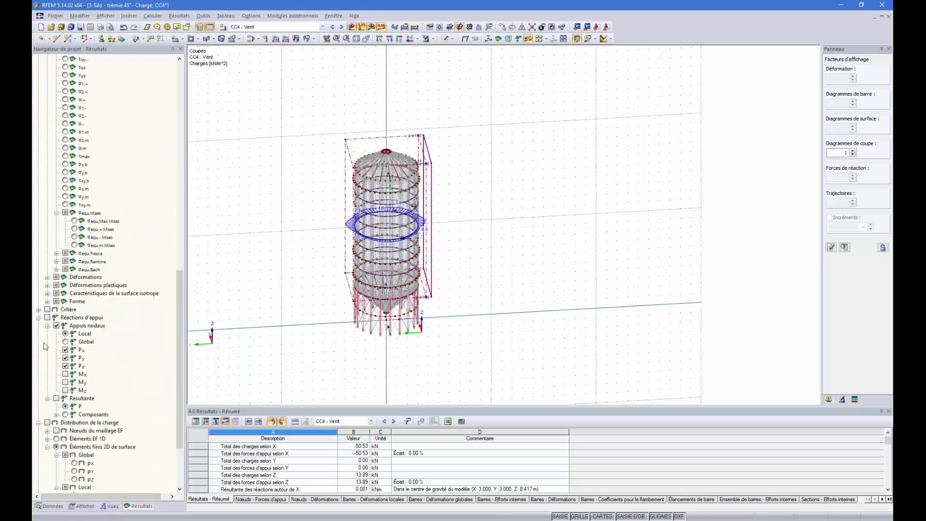
left_click(47, 423)
middle_click_drag(477, 237, 314, 236, "ctrl")
scroll(385, 208, "up", 5)
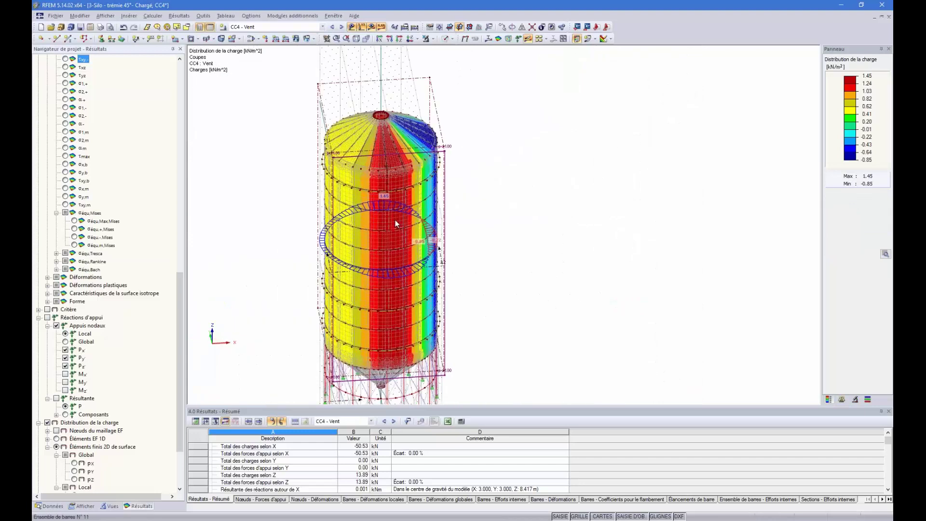
middle_click_drag(670, 279, 525, 290, "ctrl")
Switch to Excel to compare the wind distribution with the coefficient curve on the Vent sheet, and return to RFEM
left_click(470, 520)
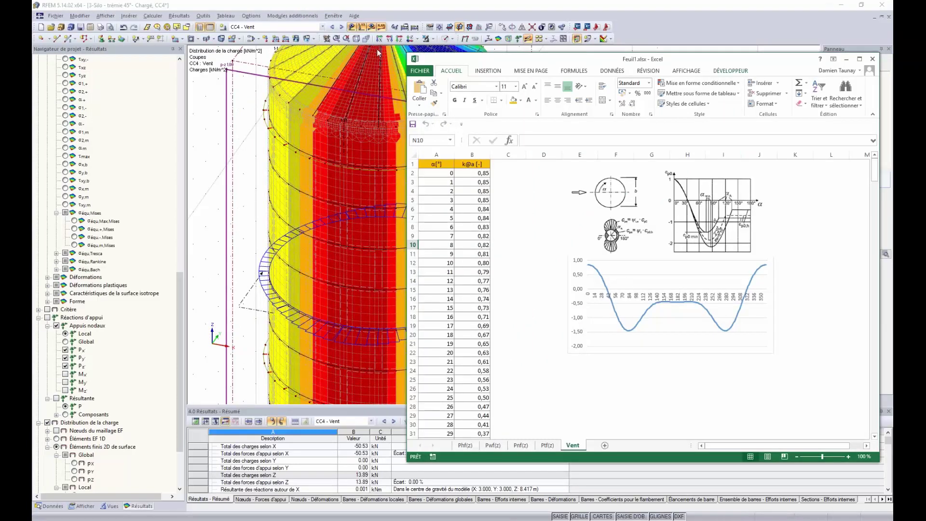
left_click(215, 164)
scroll(400, 209, "down", 5)
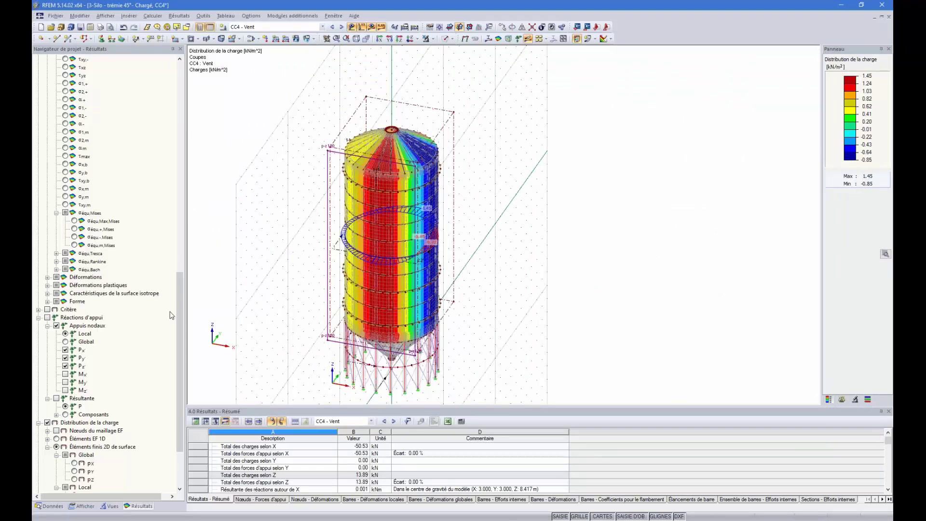
Calculate load case CC3 - Charges Verticales and display its load distribution on the silo
left_click(332, 27)
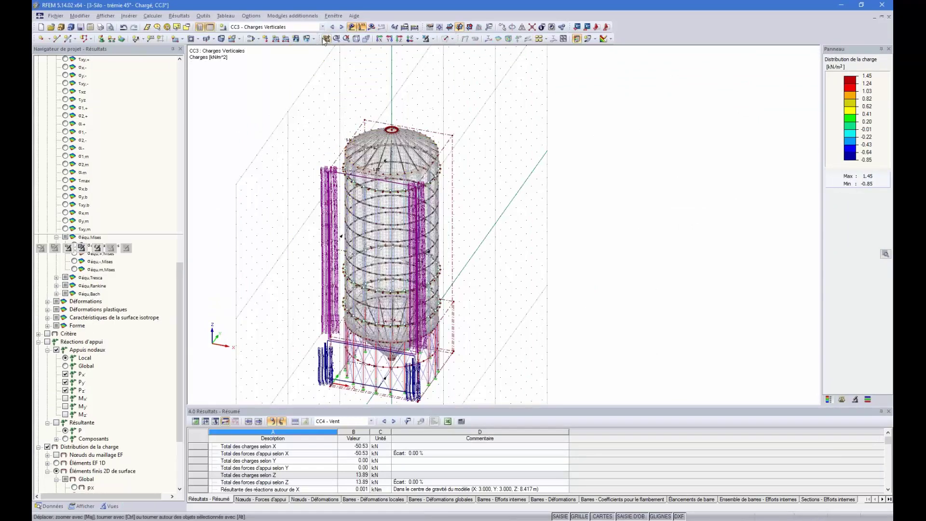
left_click(372, 27)
left_click(446, 281)
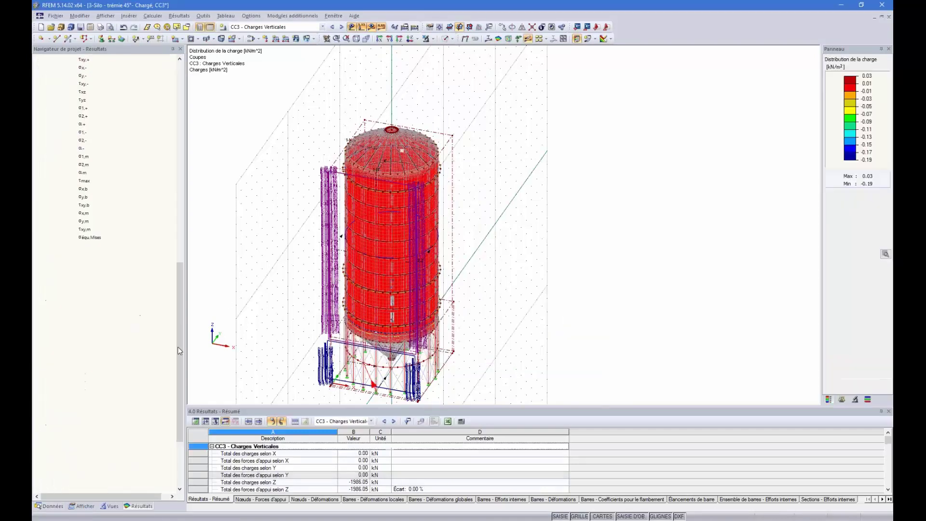
left_click(137, 506)
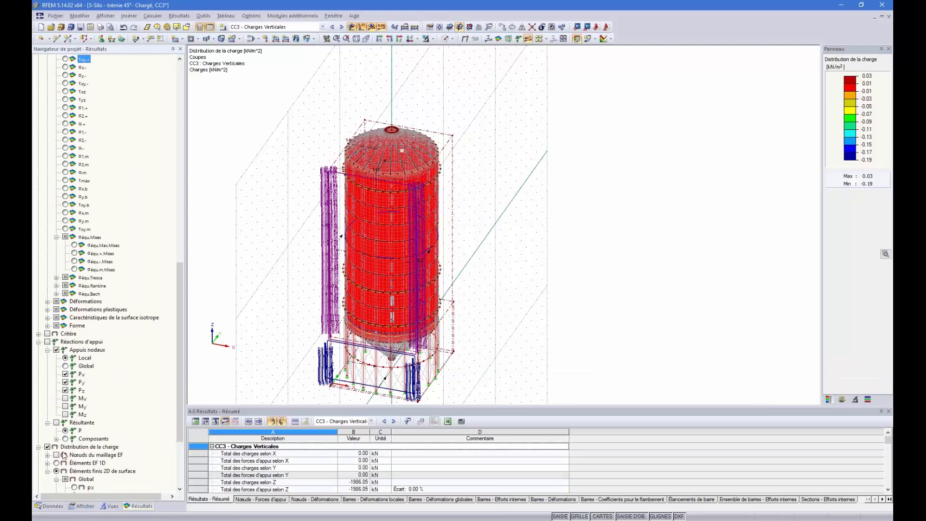
Enable the result sections 1-1 and 1-1 1 for the CC3 load distribution
scroll(73, 444, "down", 4)
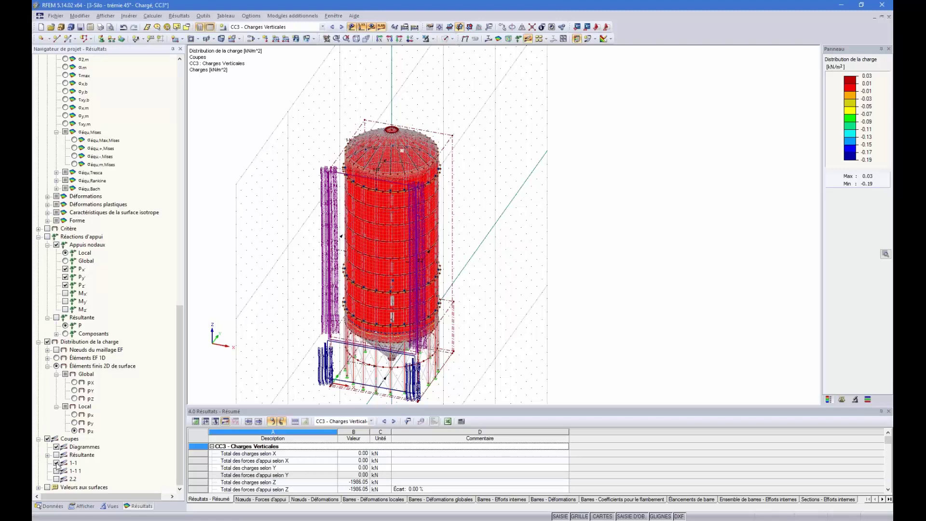
left_click(57, 463)
left_click(57, 471)
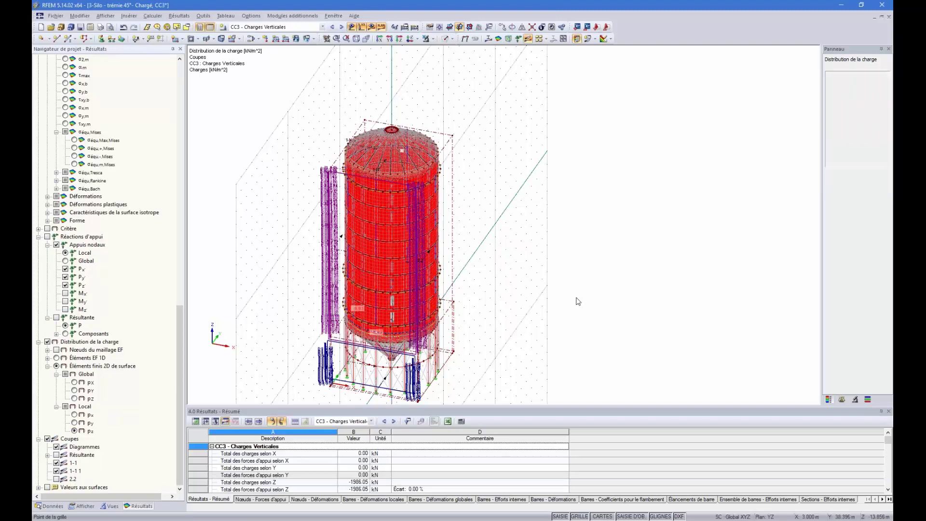
middle_click_drag(574, 304, 526, 303, "ctrl")
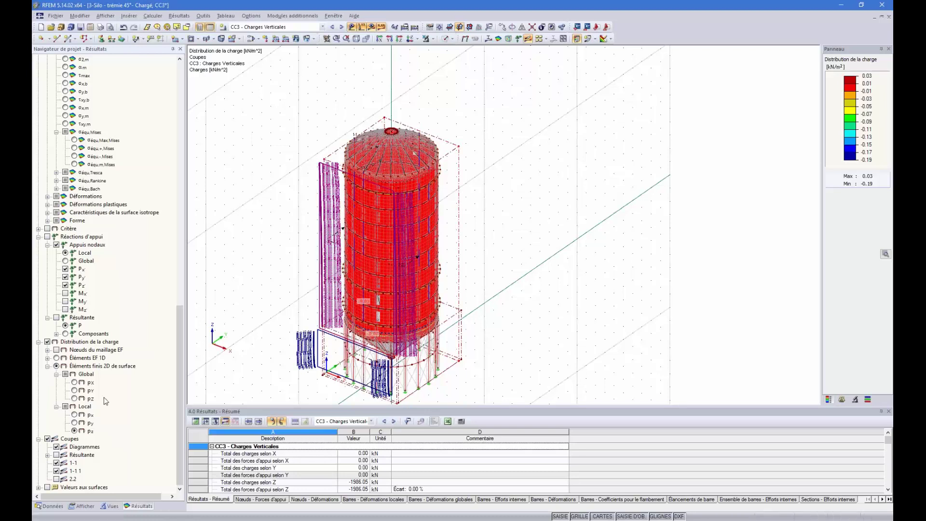
Show the global pZ surface load distribution of CC3 without the load symbols and inspect the wall and hopper
left_click(75, 397)
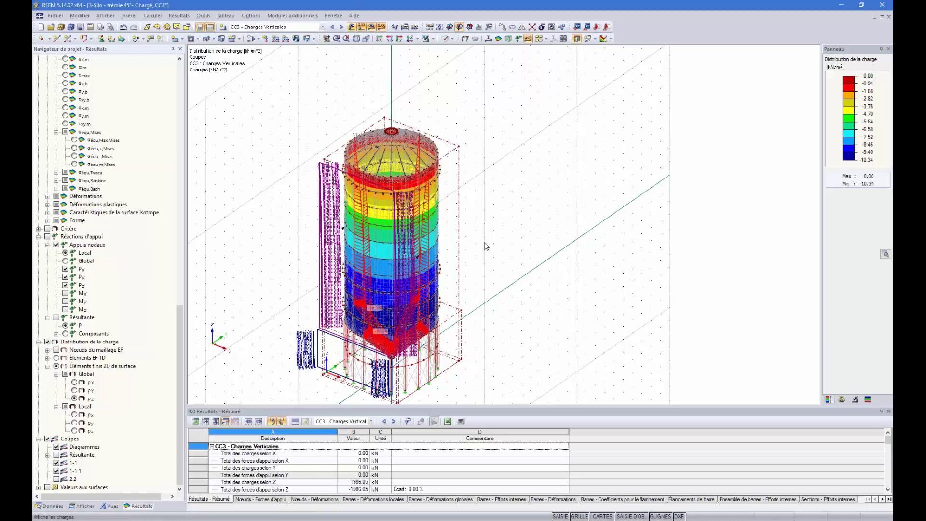
scroll(381, 373, "up", 3)
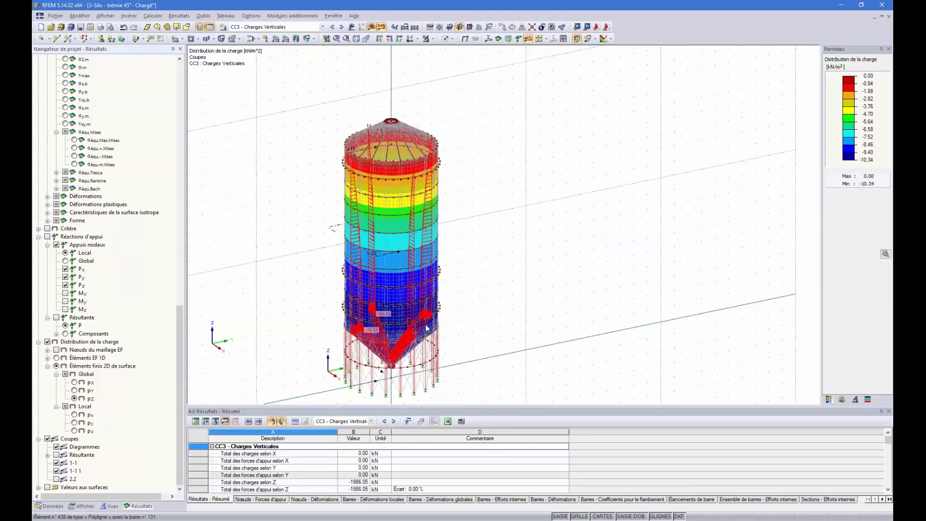
middle_click_drag(381, 372, 283, 361, "ctrl")
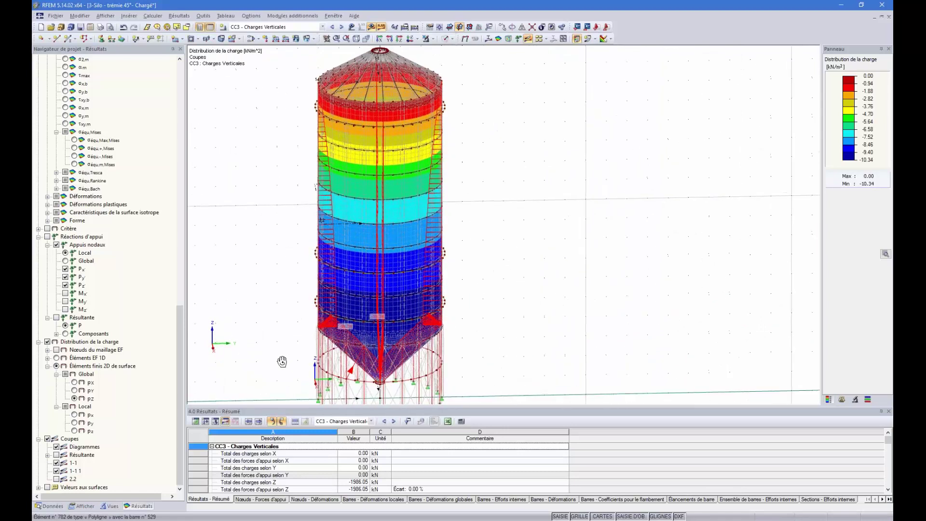
middle_click_drag(327, 203, 440, 167, "ctrl")
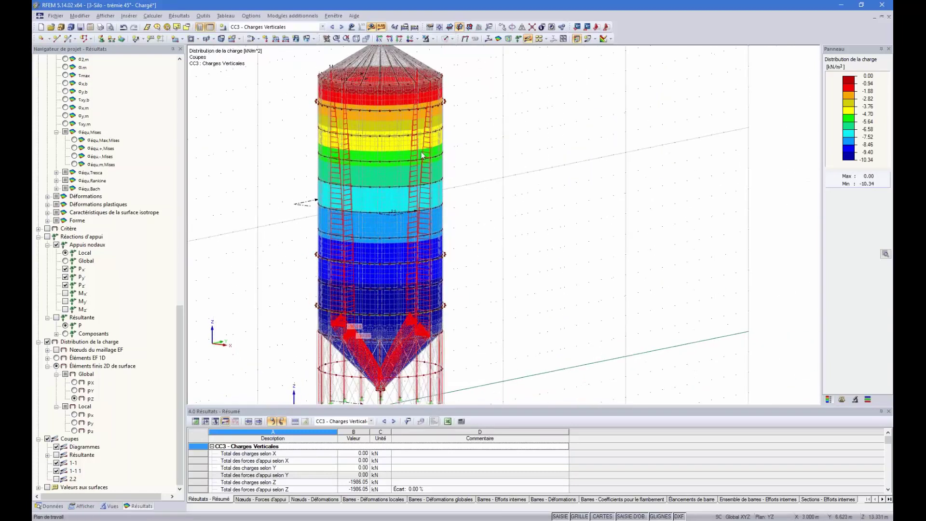
Calculate load case CC2 - Charges Horizontales and display its load distribution on the silo
left_click(332, 27)
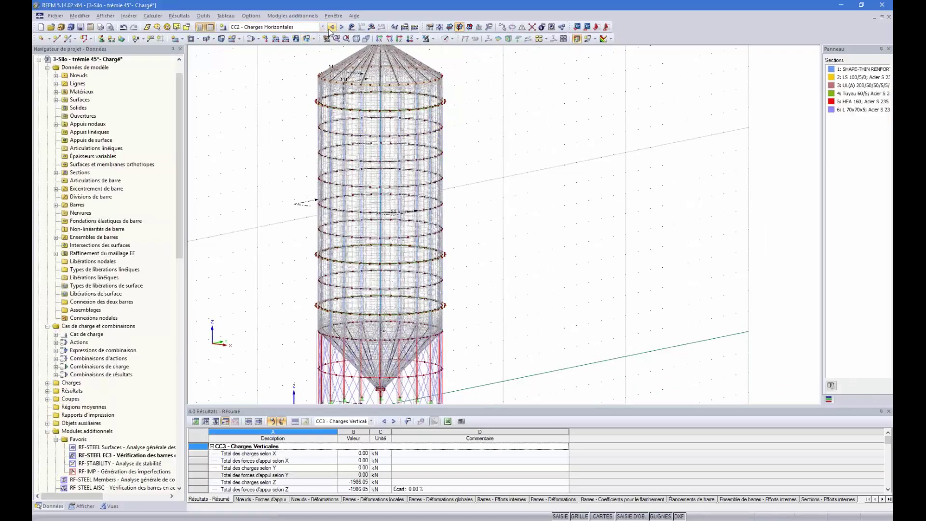
left_click(372, 27)
left_click(442, 278)
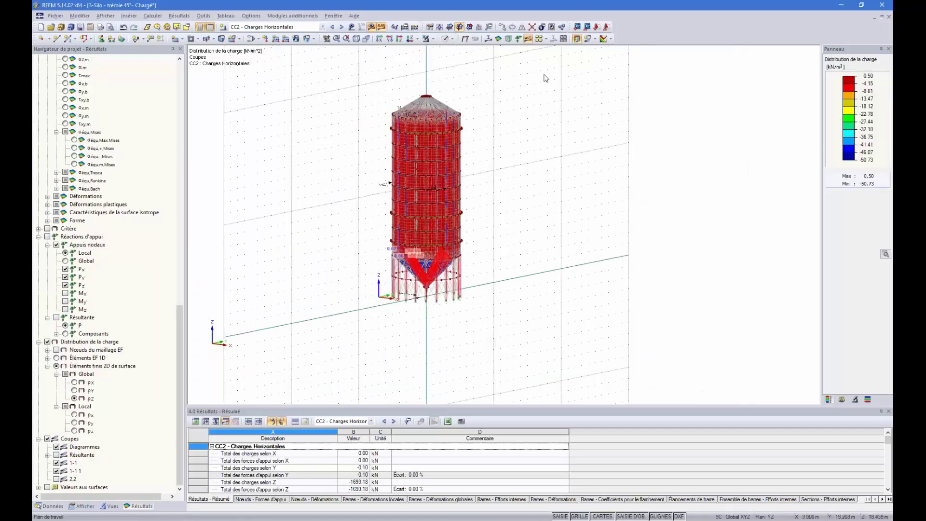
Show the local pz surface load distribution of CC2 and inspect it along the wall and hopper
middle_click_drag(557, 129, 511, 153, "ctrl")
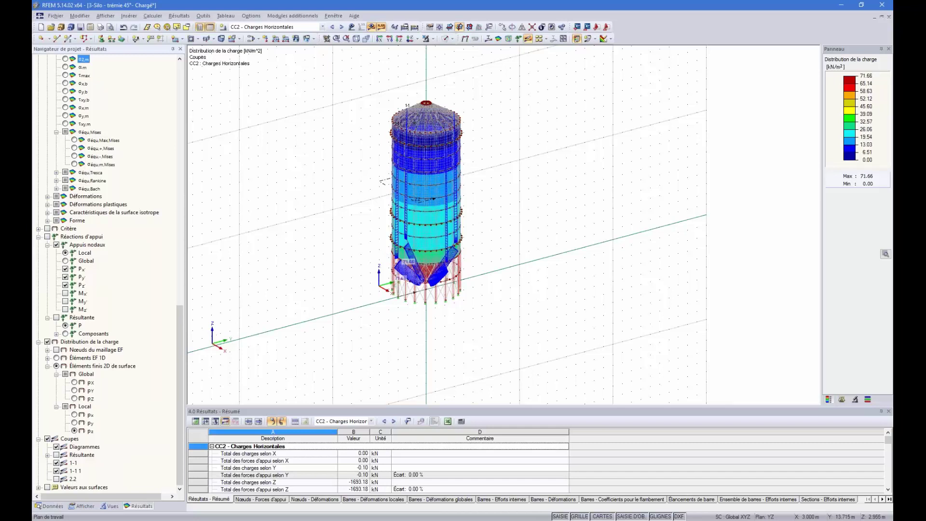
middle_click_drag(501, 219, 453, 201, "ctrl")
scroll(405, 137, "up", 2)
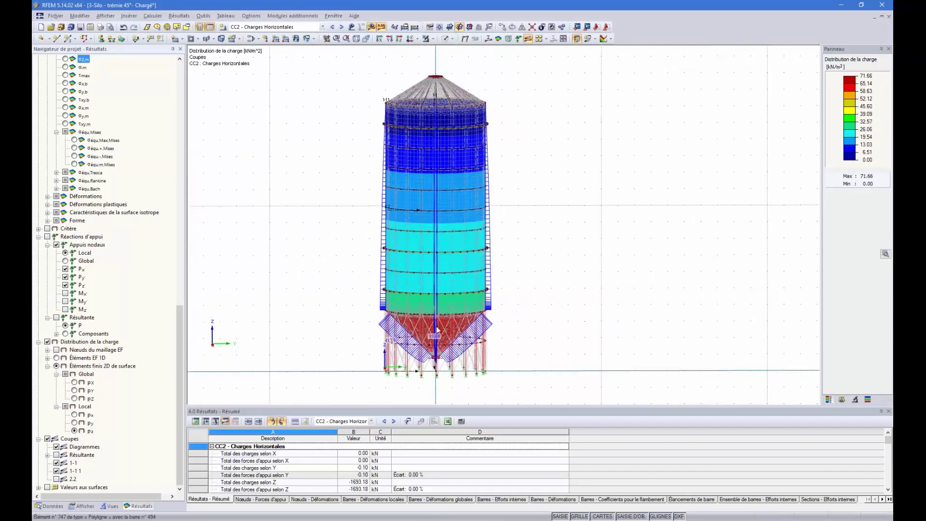
middle_click_drag(303, 218, 373, 58, "ctrl")
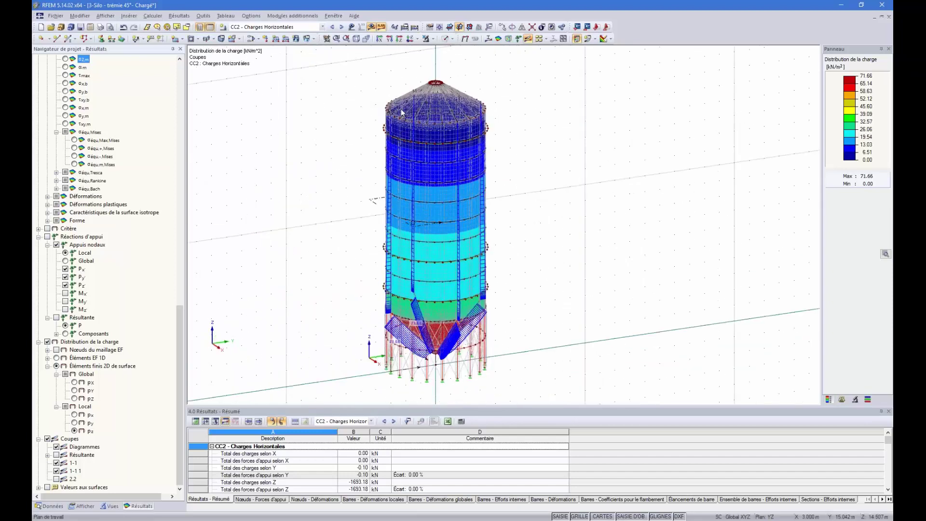
middle_click_drag(385, 241, 364, 255, "ctrl")
Display the global deformations u for CC2 - Charges Horizontales and hide the result sections (Coupes)
scroll(152, 429, "up", 16)
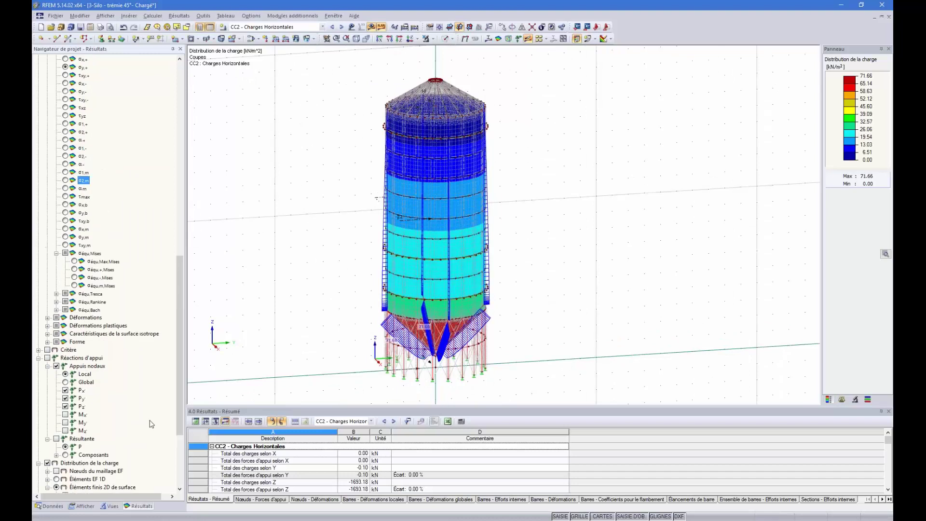
scroll(144, 412, "up", 8)
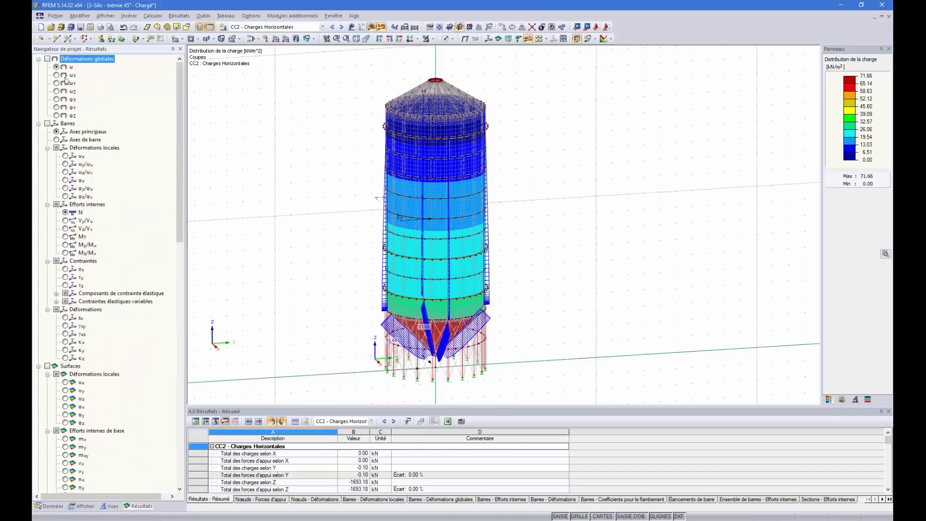
left_click(48, 58)
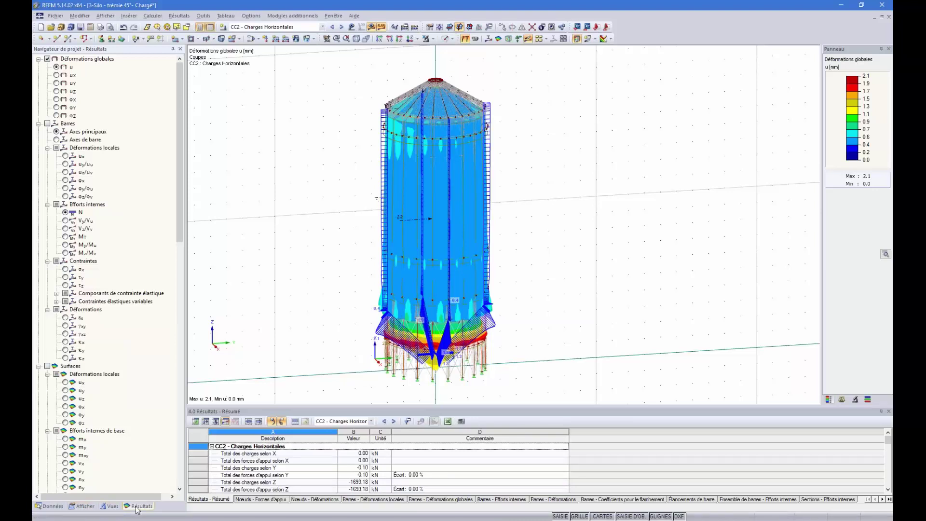
scroll(122, 409, "down", 20)
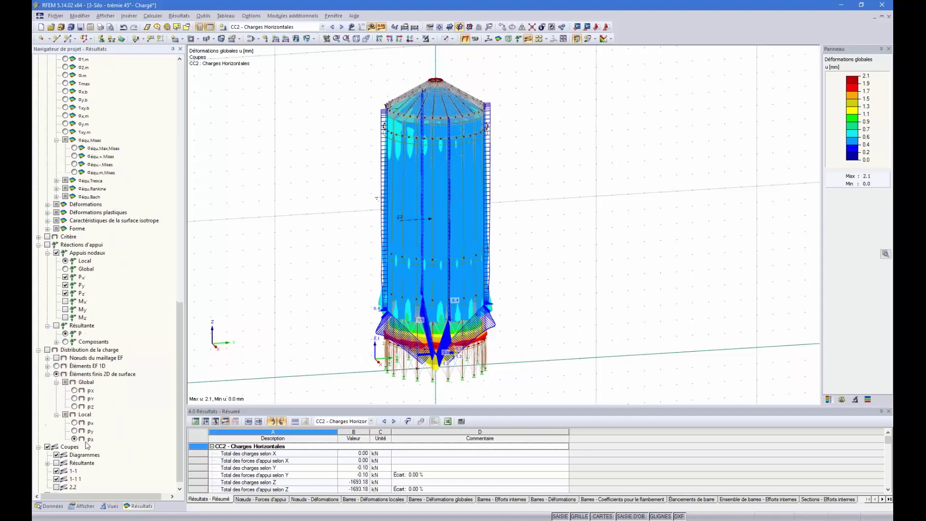
left_click(48, 439)
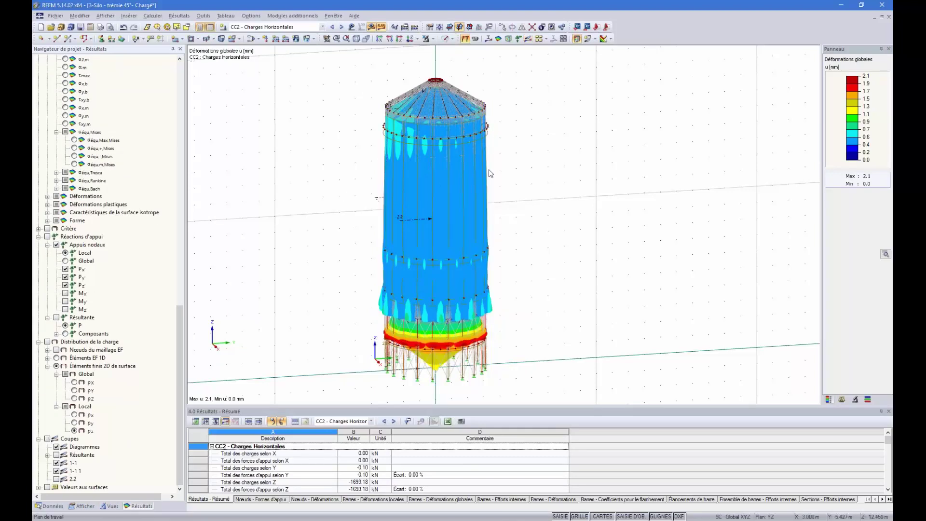
Examine the deformed silo under CC2 and reduce the deformation display factor to 88.75
scroll(489, 169, "up", 2)
scroll(474, 165, "down", 6)
scroll(474, 165, "up", 5)
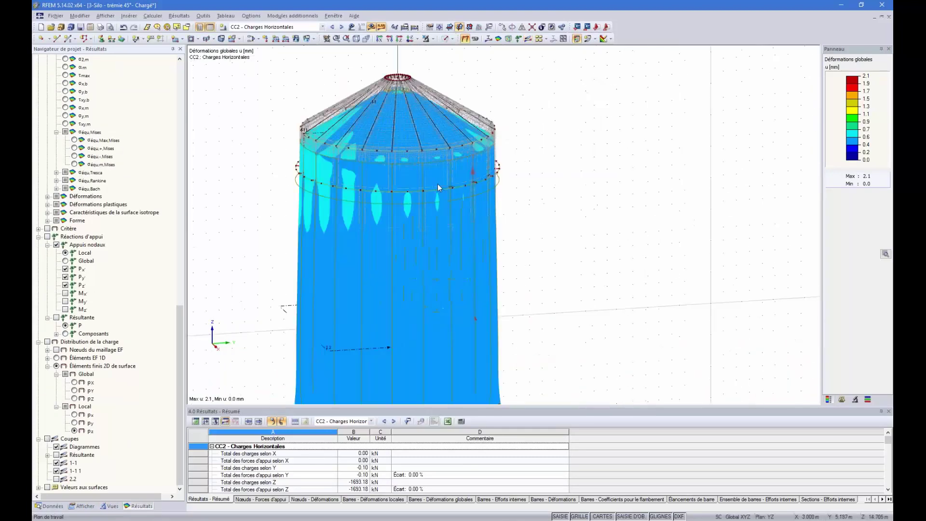
scroll(312, 203, "down", 1)
middle_click_drag(337, 354, 341, 316, "ctrl")
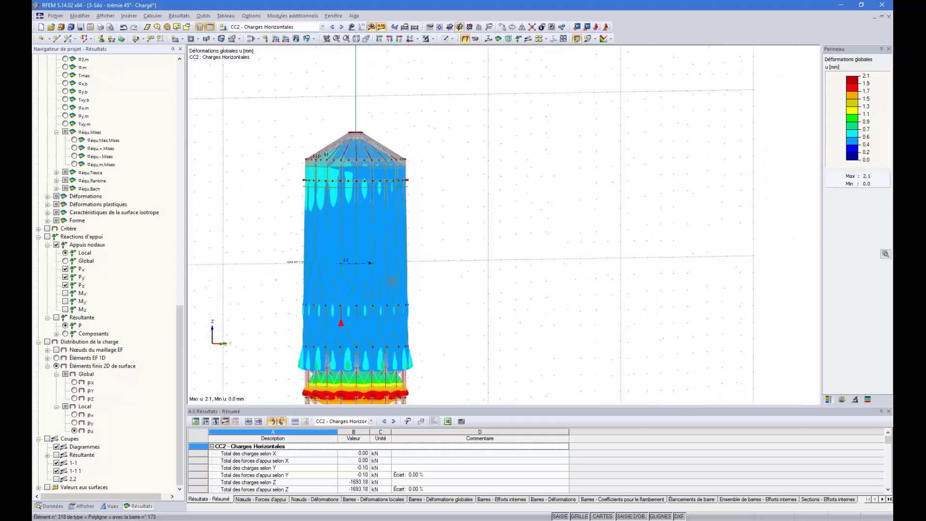
scroll(345, 299, "down", 1)
scroll(353, 356, "up", 1)
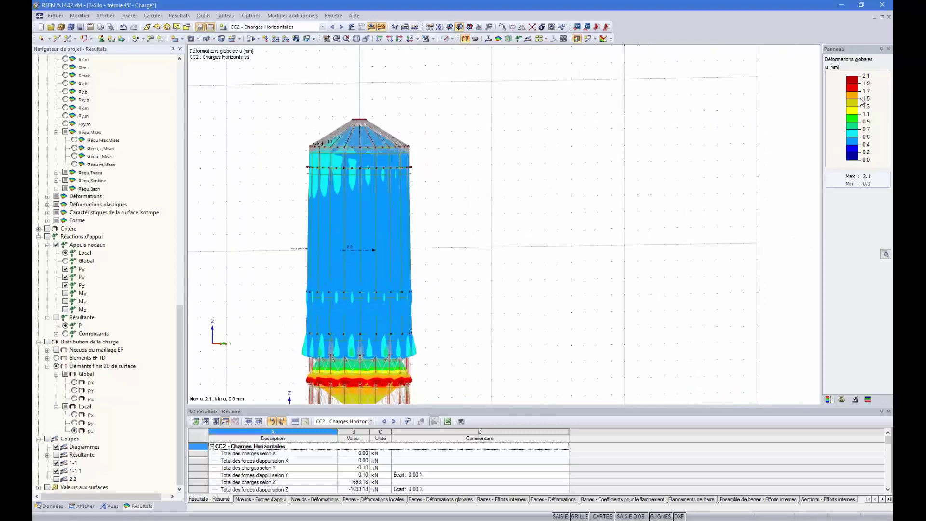
left_click(841, 399)
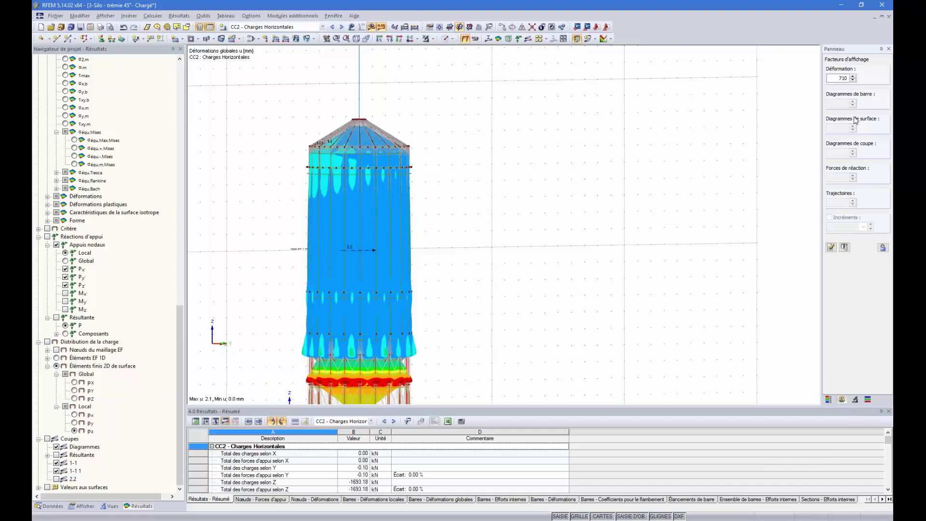
left_click(853, 81)
left_click(853, 80)
left_click(853, 80)
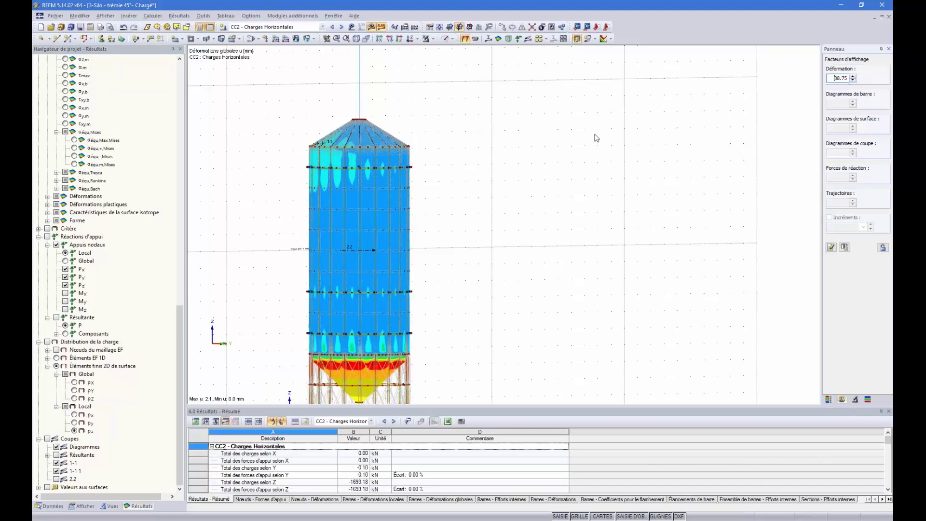
middle_click_drag(376, 207, 359, 231, "ctrl")
scroll(448, 201, "down", 4)
scroll(419, 297, "up", 1)
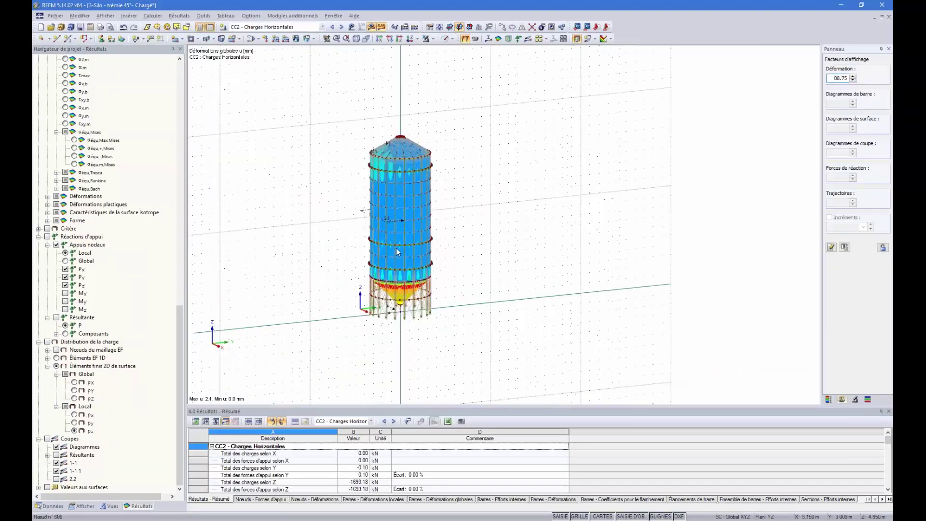
Locate the basic internal forces of the surfaces (Efforts internes de base) among the available results
scroll(102, 404, "up", 4)
scroll(102, 408, "up", 9)
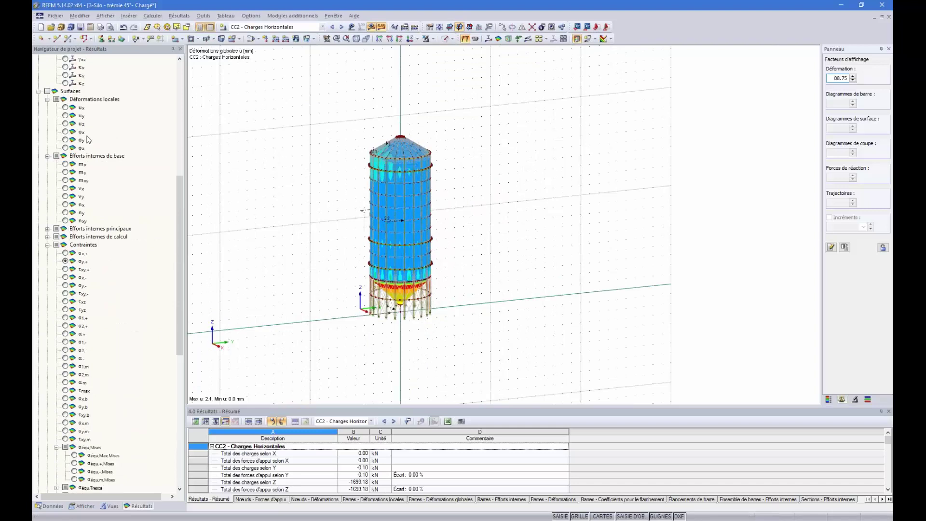
scroll(404, 333, "up", 2)
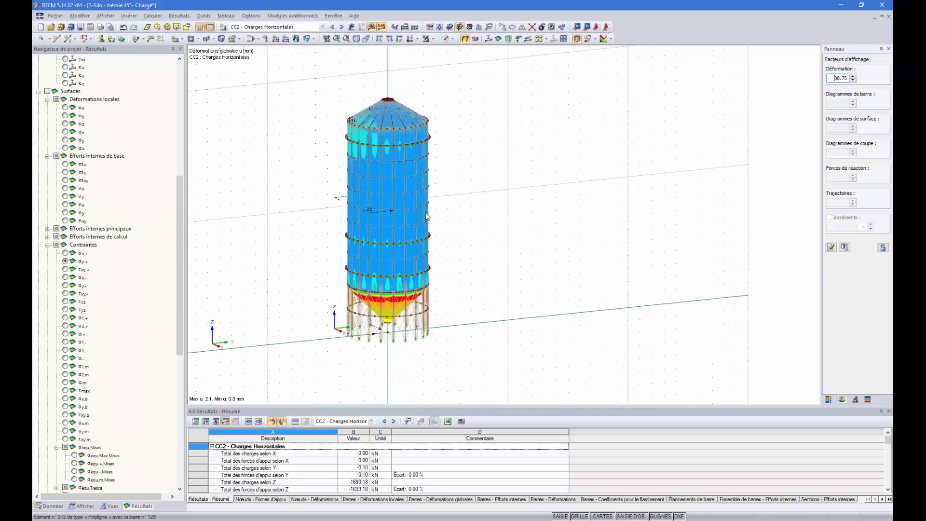
scroll(75, 317, "up", 5)
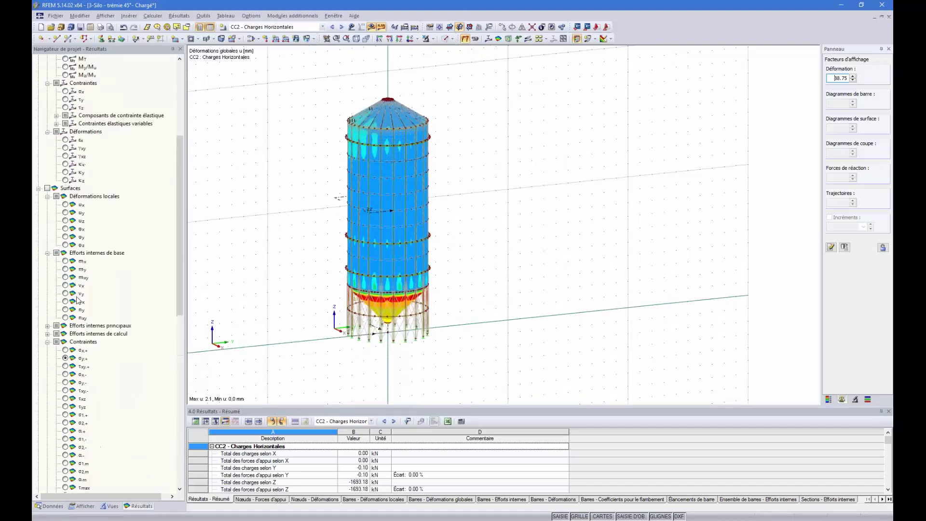
Display the surface stresses σx,+ and then σy,+ on the silo for load case CC2 - Charges Horizontales
scroll(74, 318, "down", 1)
left_click(66, 351)
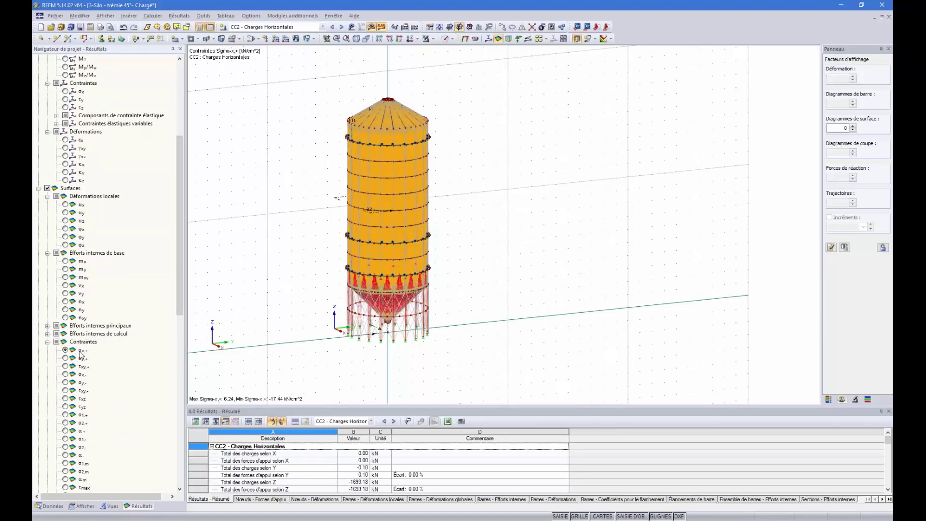
scroll(462, 236, "up", 3)
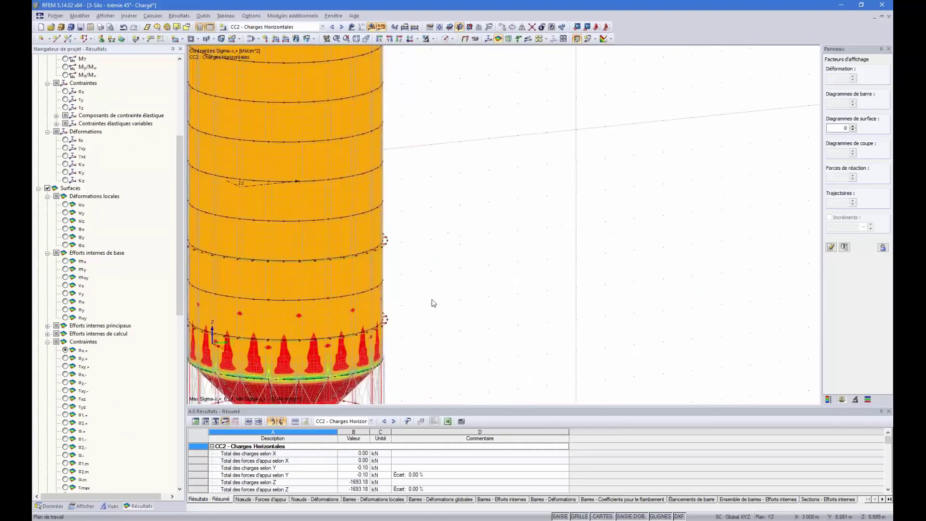
left_click(65, 358)
scroll(417, 188, "down", 3)
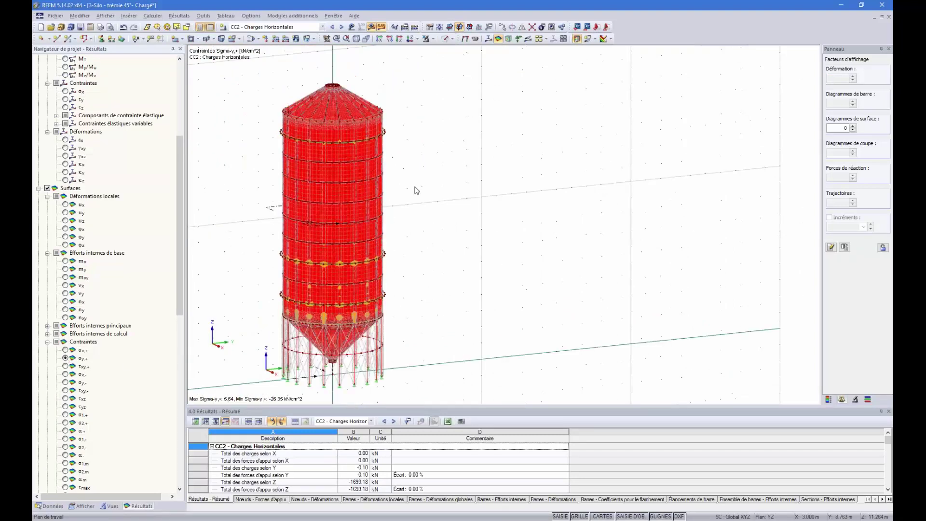
Display the maximum von Mises equivalent stress on the surfaces and inspect the junction between shell and hopper
scroll(67, 454, "down", 3)
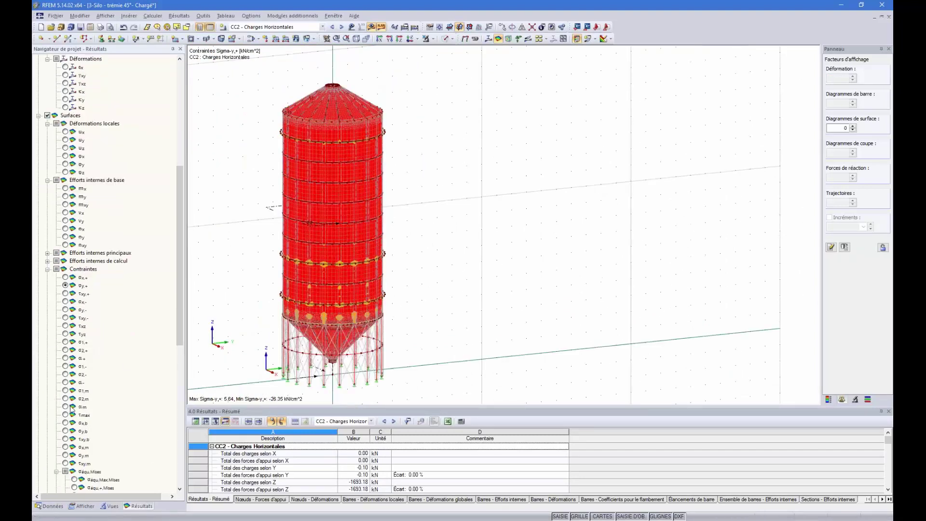
scroll(84, 437, "down", 1)
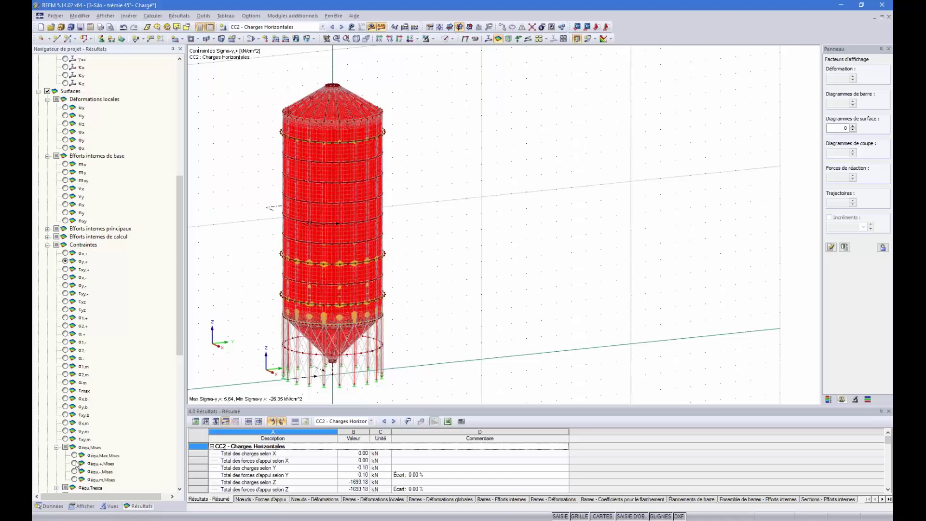
left_click(74, 455)
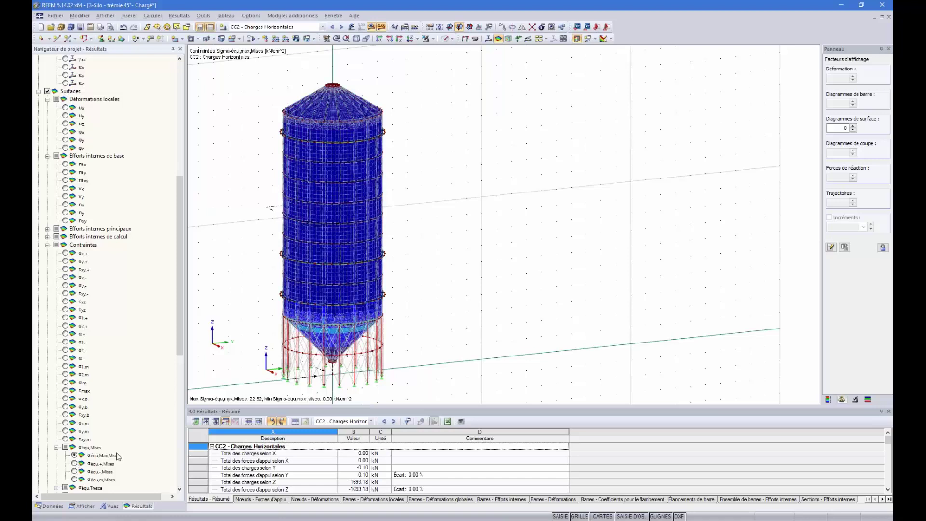
scroll(345, 318, "down", 1)
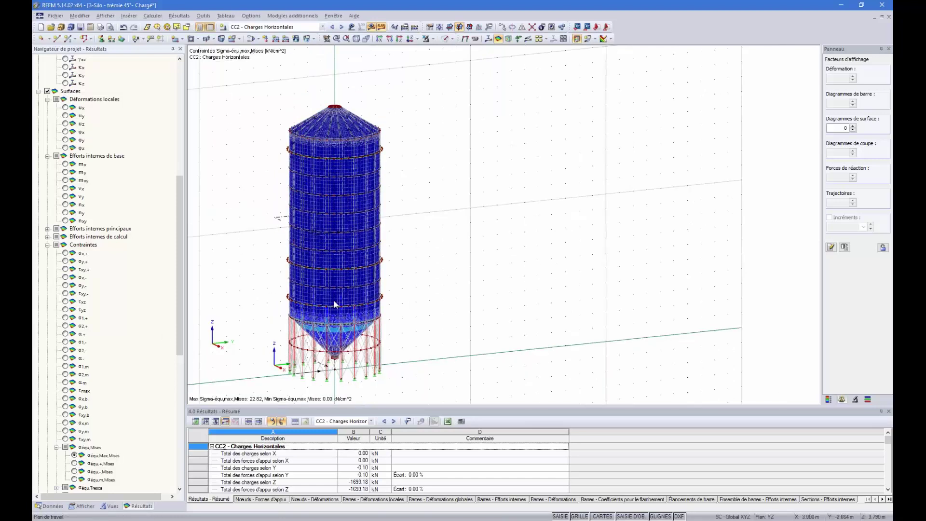
scroll(335, 304, "up", 5)
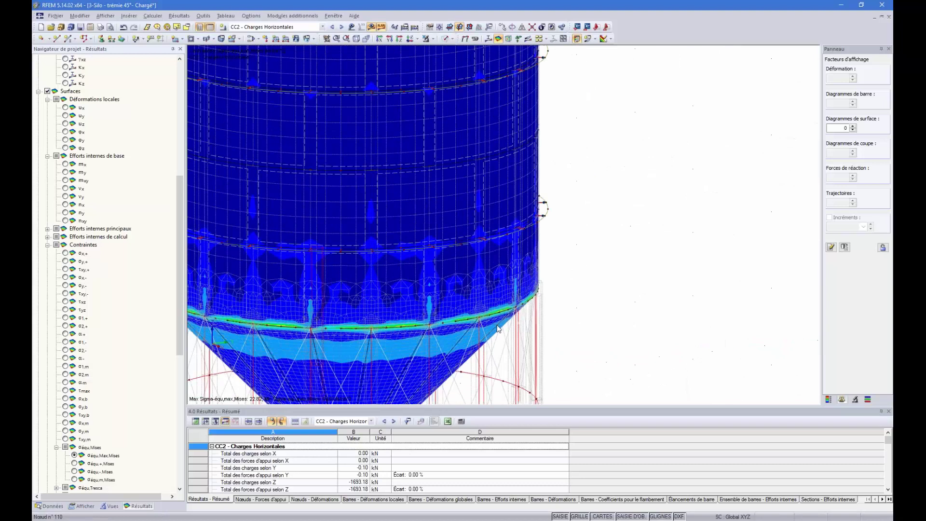
scroll(498, 328, "up", 4)
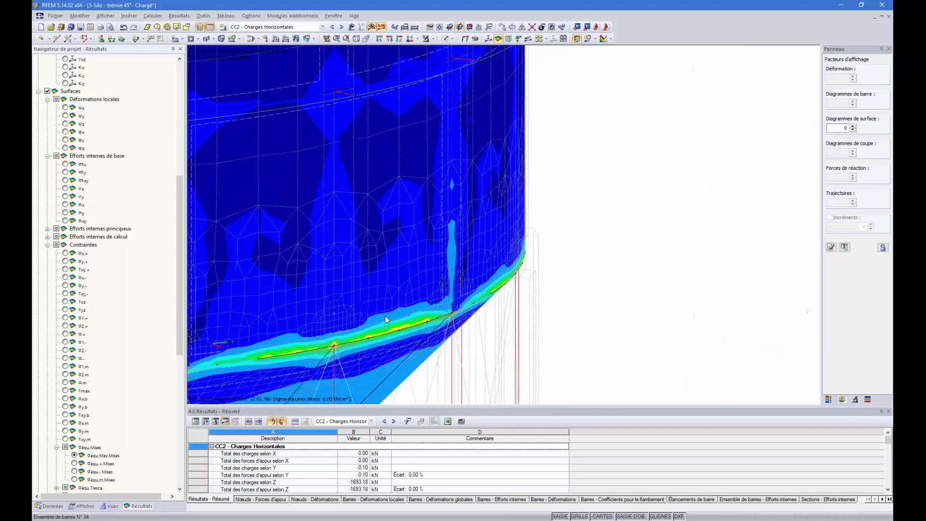
scroll(386, 319, "down", 1)
Display the local surface deformations uz and inspect them over the whole silo
scroll(74, 287, "up", 5)
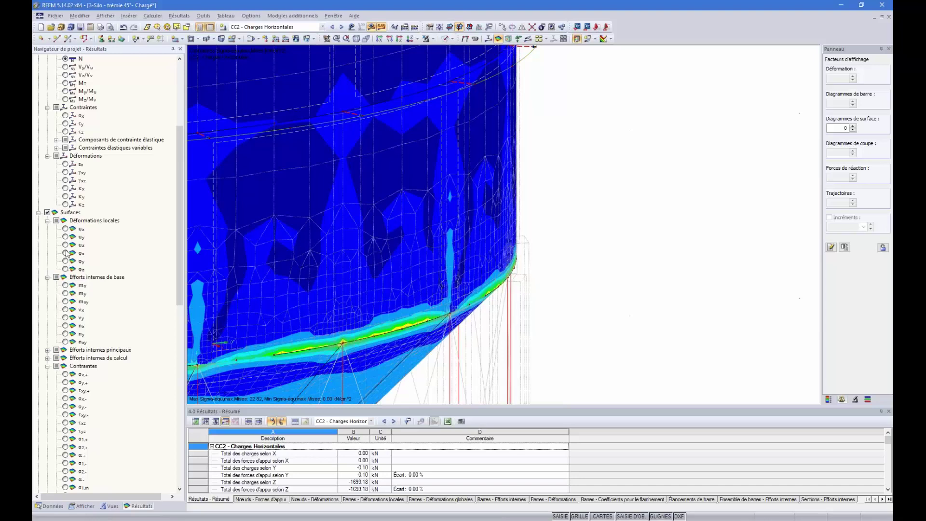
left_click(65, 245)
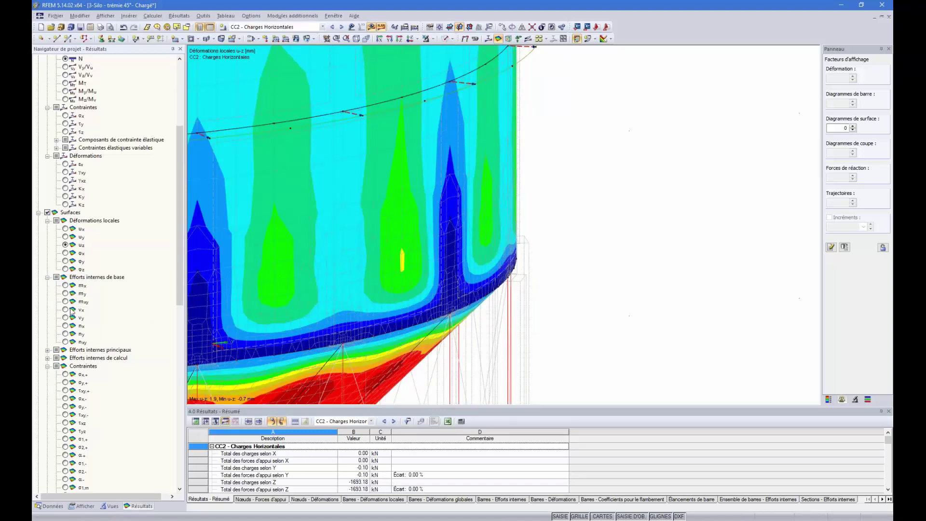
scroll(580, 202, "down", 5)
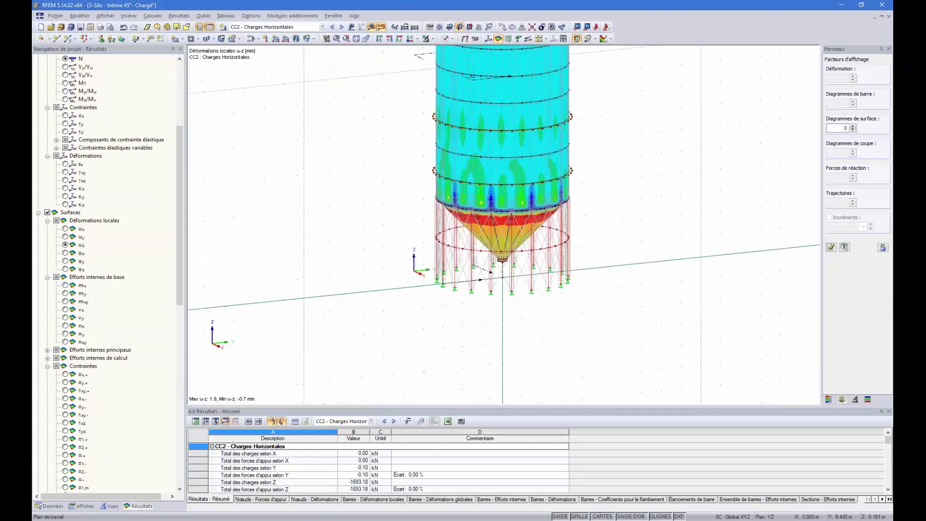
scroll(606, 88, "down", 5)
scroll(618, 55, "up", 5)
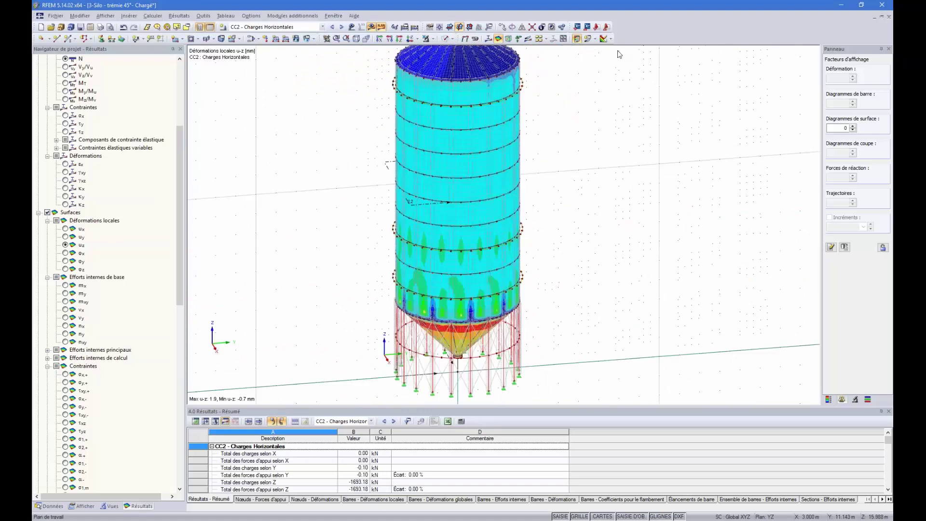
scroll(570, 124, "down", 3)
scroll(67, 184, "up", 4)
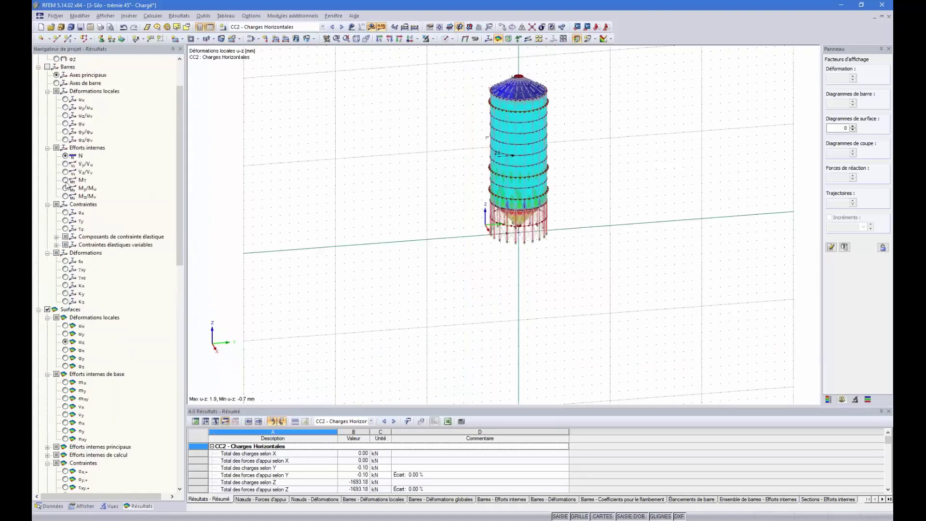
Display the axial forces N of the members and inspect the silo's supporting legs
left_click(65, 156)
scroll(615, 153, "up", 3)
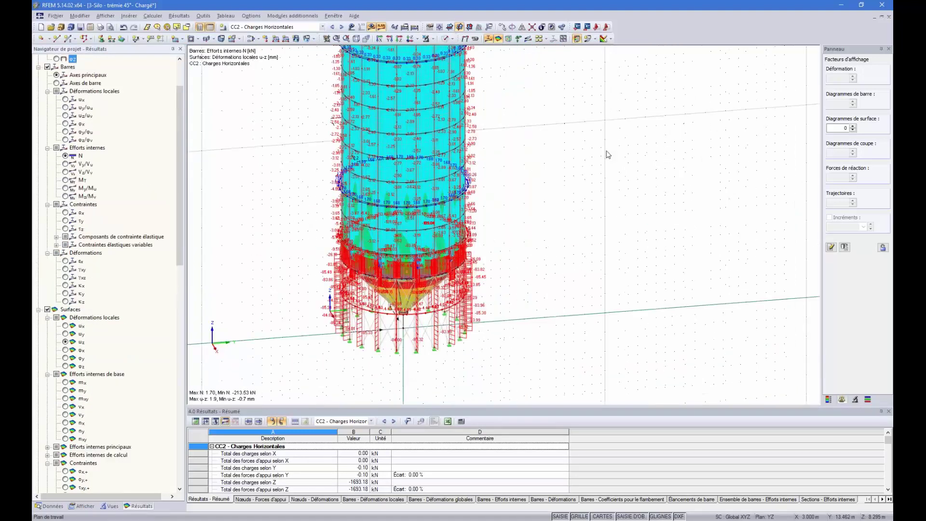
middle_click_drag(607, 152, 479, 215, "ctrl")
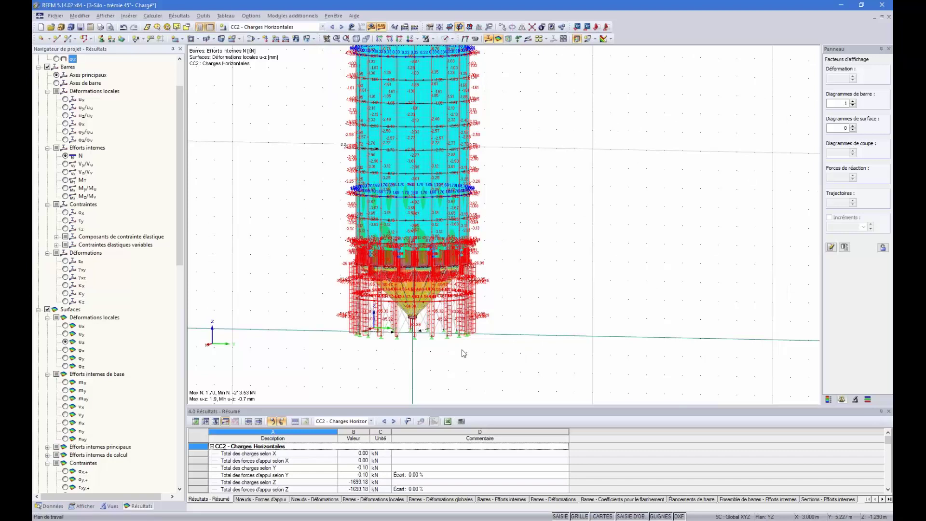
middle_click_drag(498, 351, 478, 343)
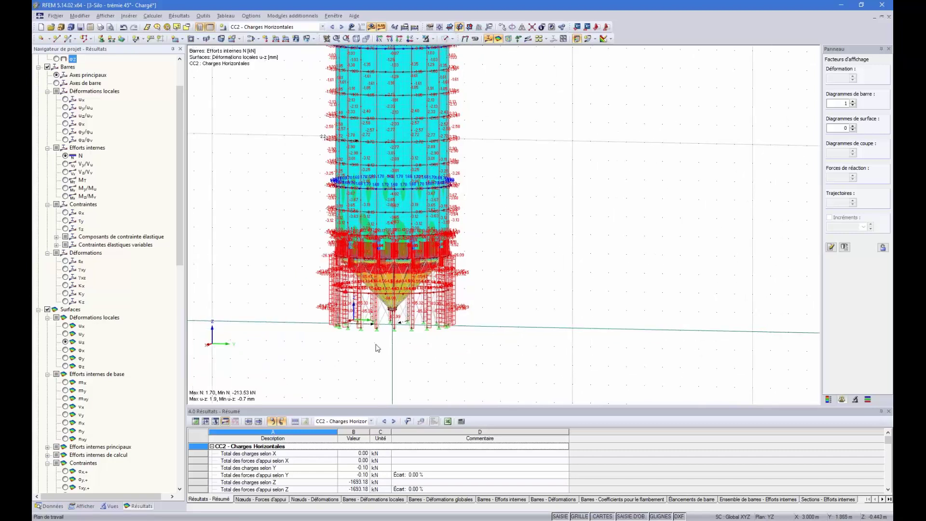
scroll(378, 348, "up", 2)
scroll(374, 332, "up", 5)
Restrict the generated visibilities to the members with section 5 - HEA 160, with the surface and member-type groups deselected
left_click(82, 506)
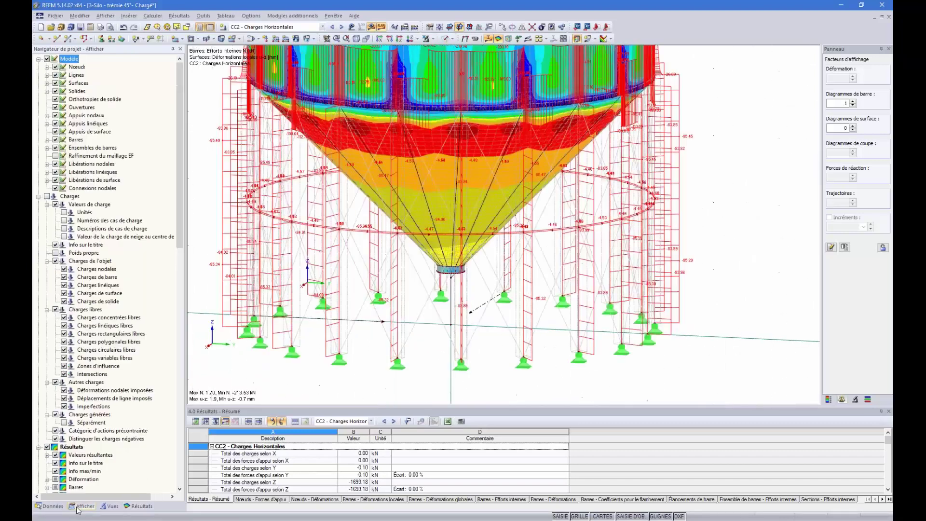
left_click(111, 506)
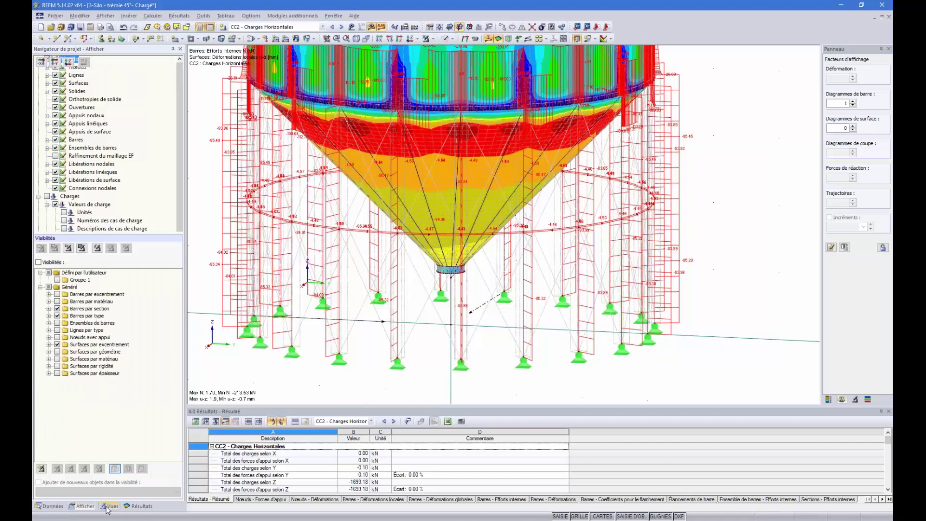
left_click(57, 344)
left_click(57, 316)
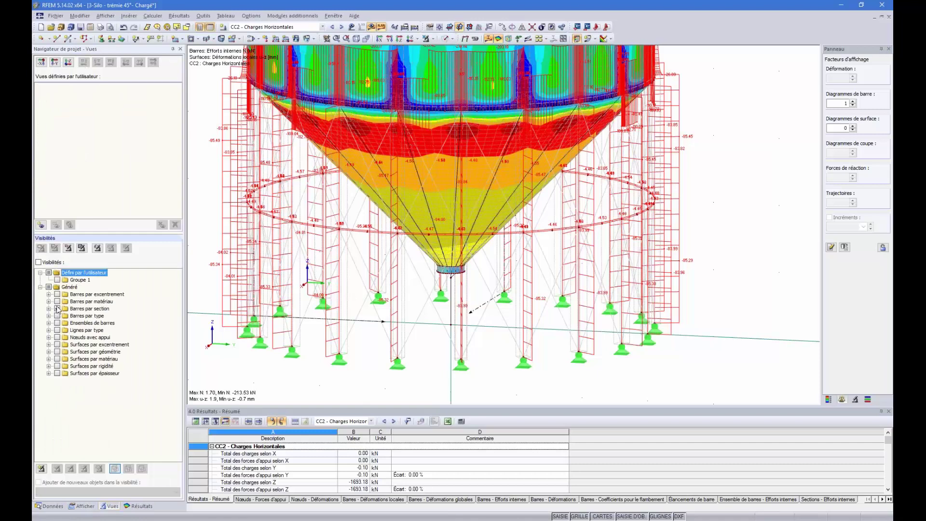
left_click(49, 309)
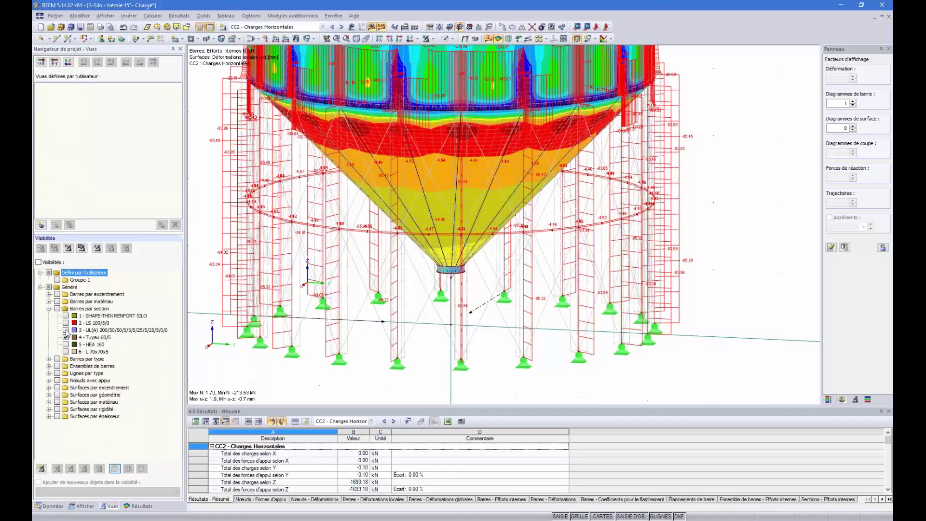
left_click(66, 344)
left_click(66, 337)
scroll(425, 311, "down", 6)
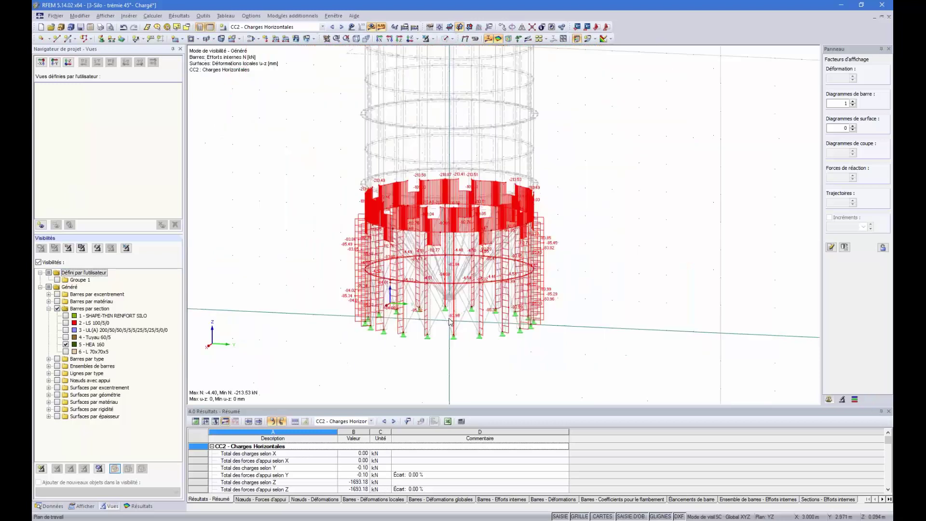
middle_click_drag(466, 284, 460, 337, "ctrl")
scroll(479, 342, "up", 3)
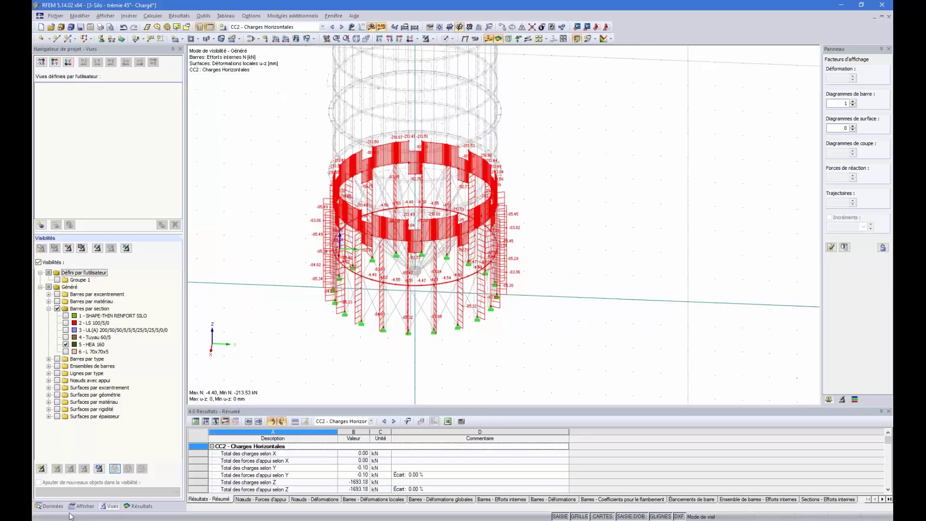
Display the shear force Vy/Vu and then the torsional moment MT on the HEA 160 members
left_click(48, 506)
left_click(135, 505)
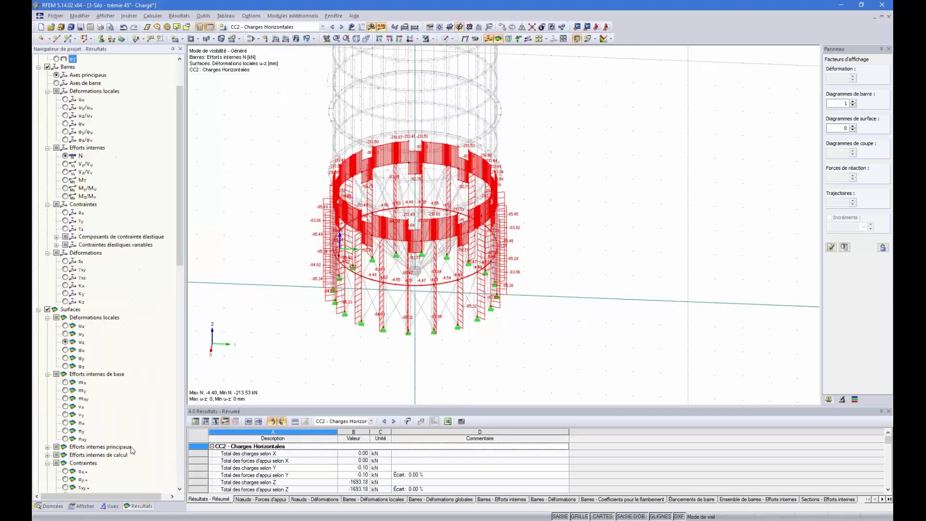
left_click(65, 164)
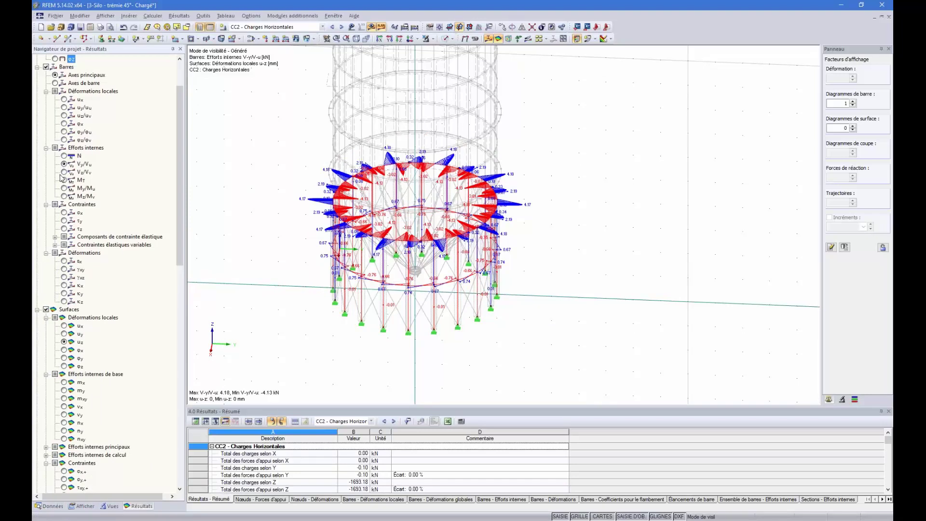
left_click(64, 179)
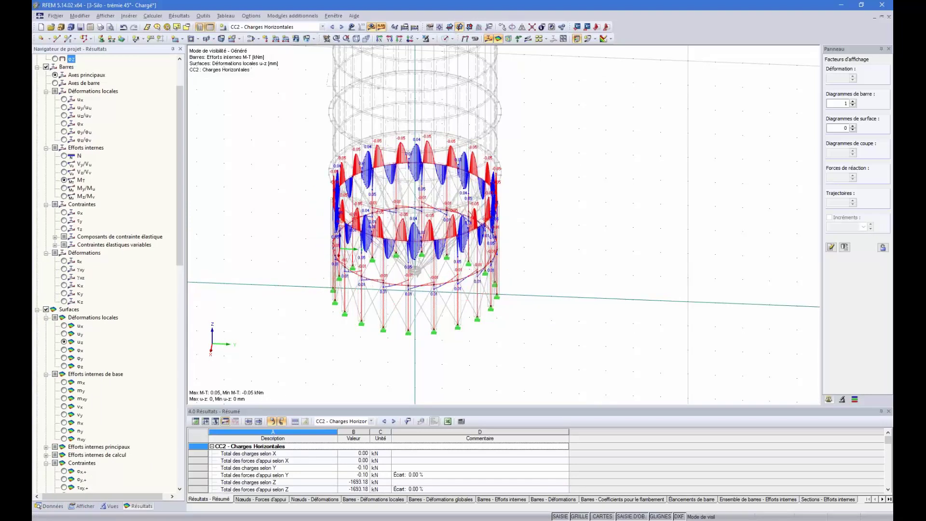
Display the bending moments My/Mu and then Mz/Mv on the HEA 160 members and inspect the support ring from several angles
left_click(64, 188)
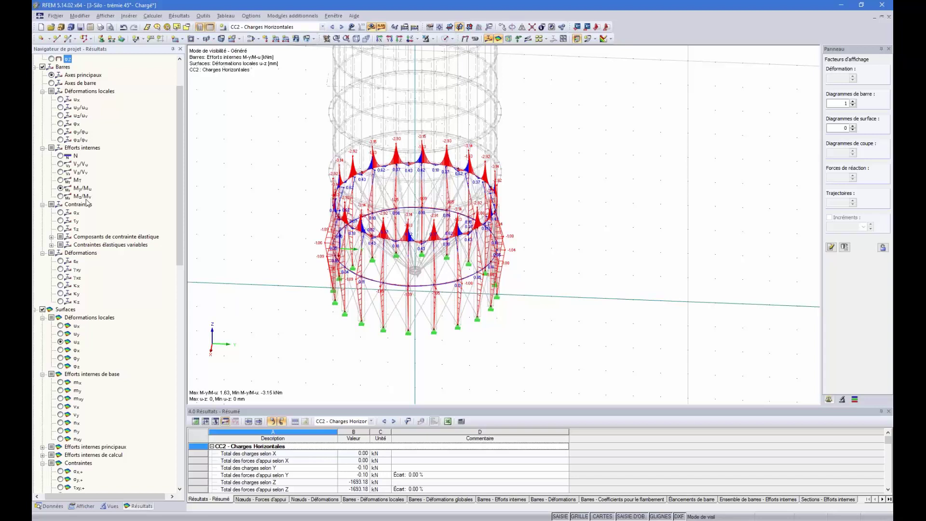
middle_click_drag(399, 295, 366, 291, "ctrl")
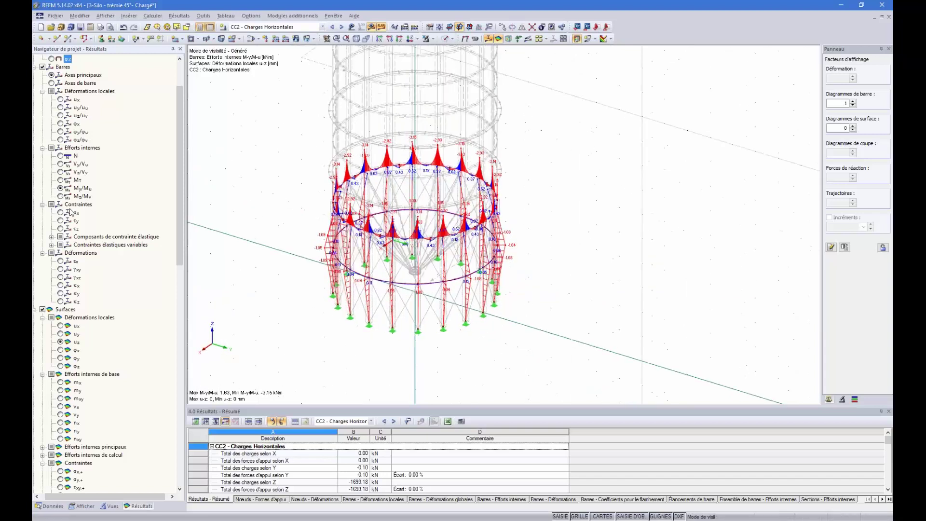
left_click(61, 197)
middle_click_drag(434, 282, 450, 282, "ctrl")
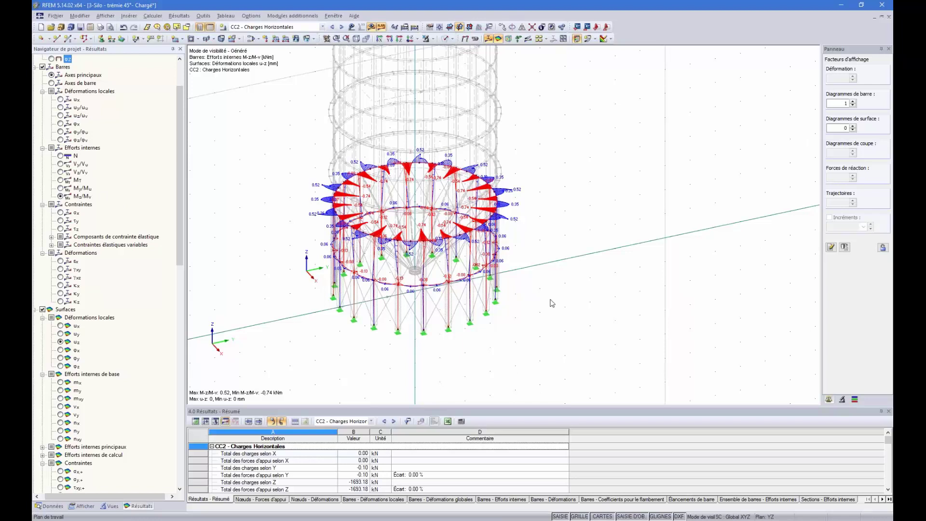
middle_click_drag(552, 302, 508, 278, "ctrl")
scroll(451, 298, "down", 3)
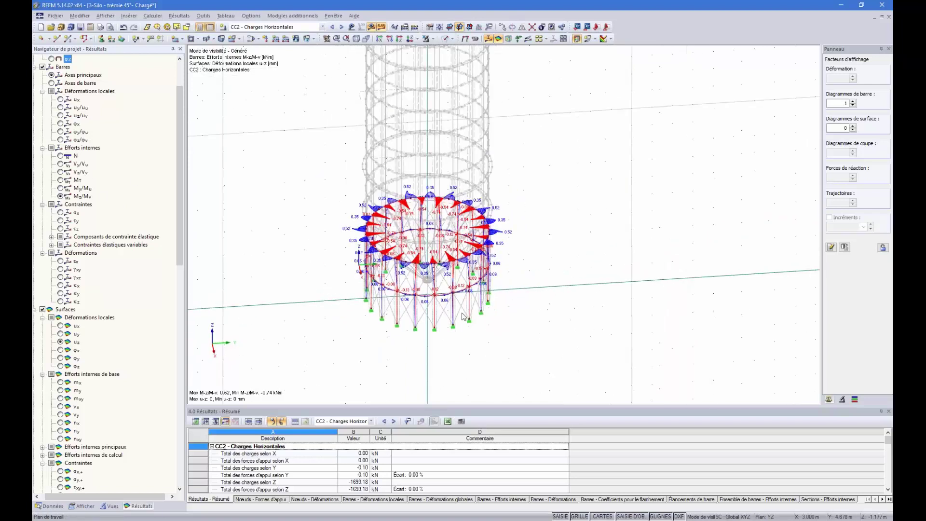
middle_click_drag(463, 337, 514, 308, "ctrl")
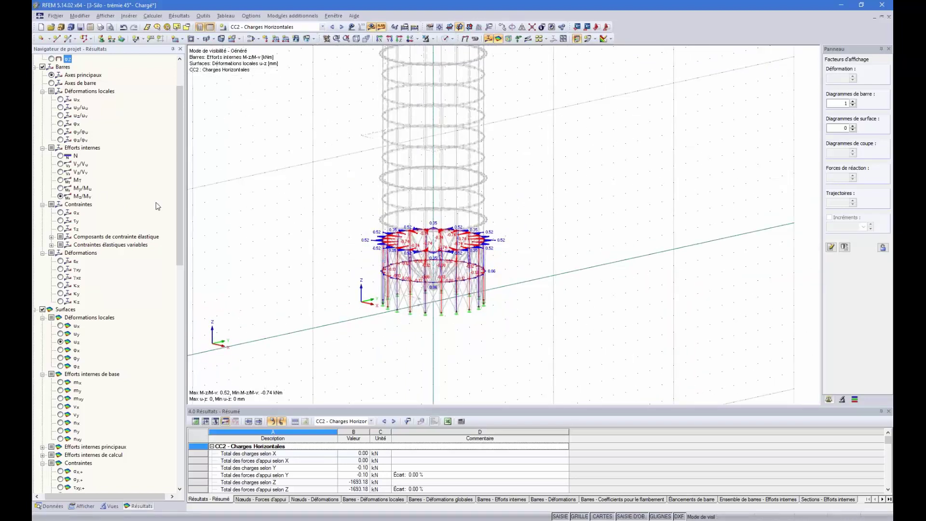
Undock the project navigator and dock it back beside the model view
double_click(185, 176)
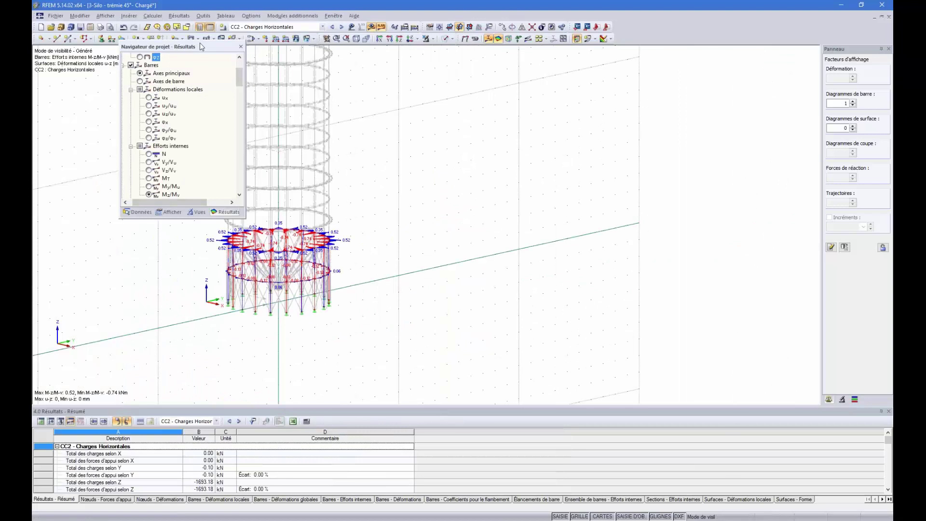
left_click_drag(202, 46, 49, 244)
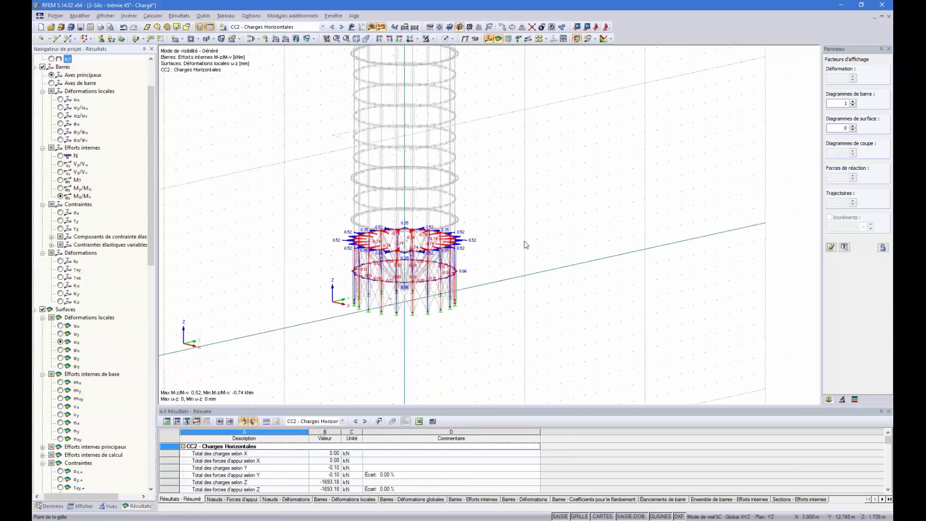
Open the RF-STEEL EC3 add-on module from the model data favourites
scroll(526, 244, "down", 2)
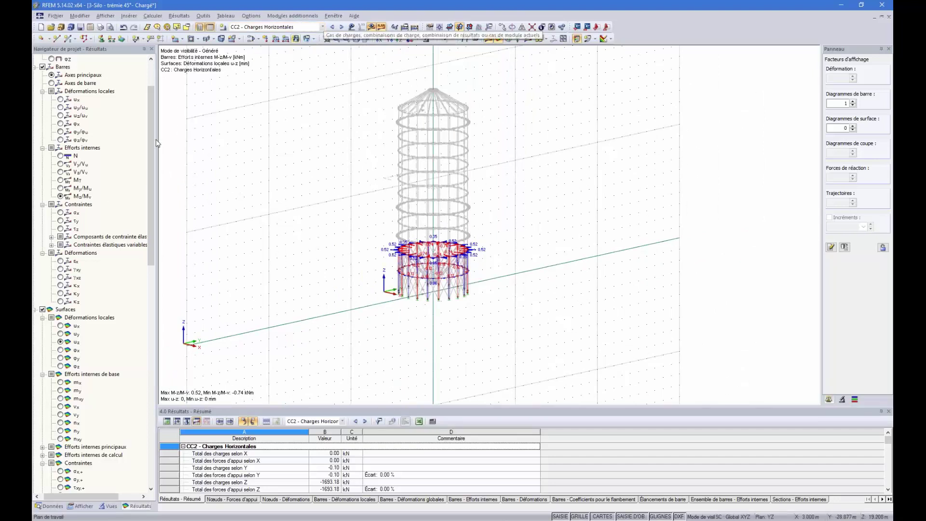
scroll(156, 143, "up", 2)
left_click(50, 506)
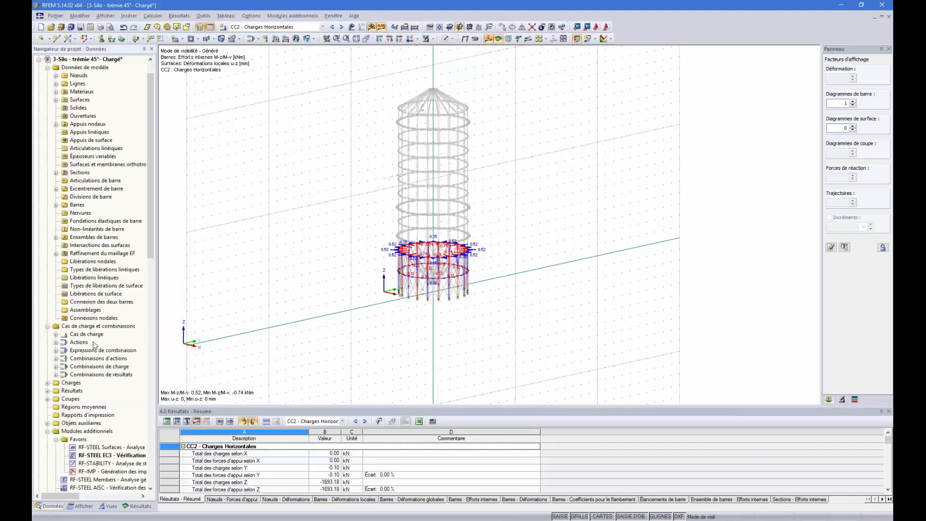
scroll(89, 409, "down", 3)
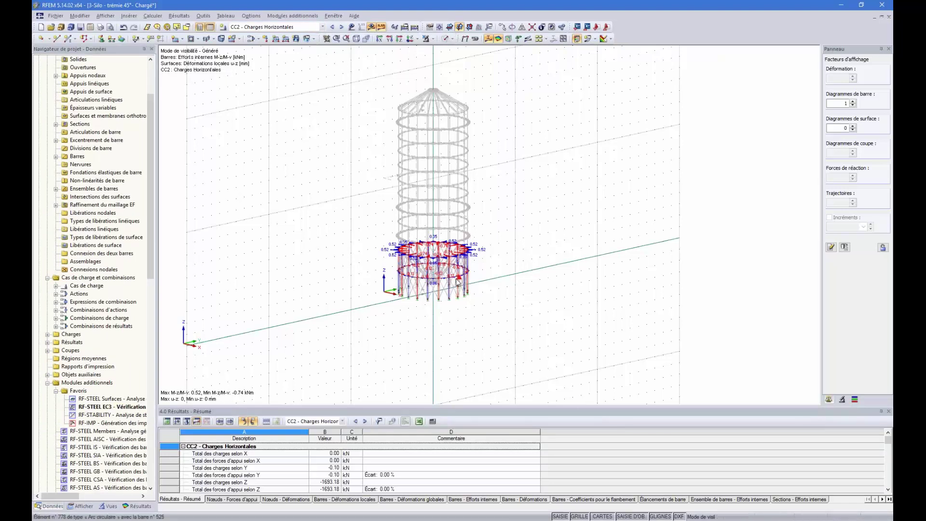
scroll(458, 275, "up", 2)
scroll(447, 313, "down", 1)
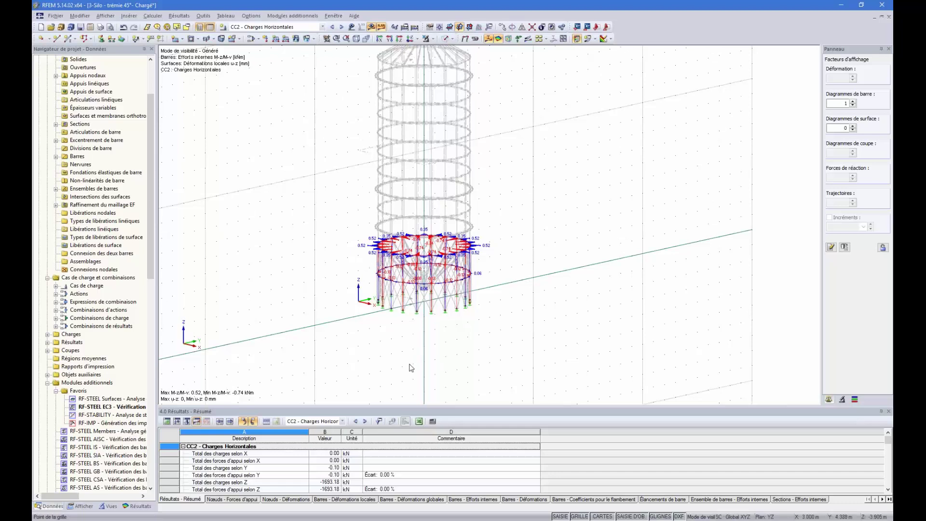
double_click(101, 407)
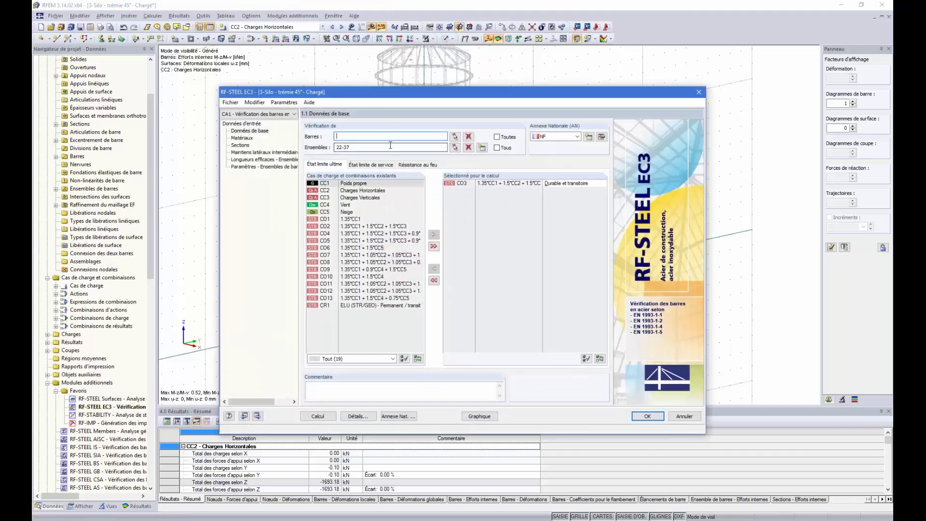
Clear the member sets chosen for verification and reselect column sets 21-40 graphically in the side view of the support structure
left_click(455, 147)
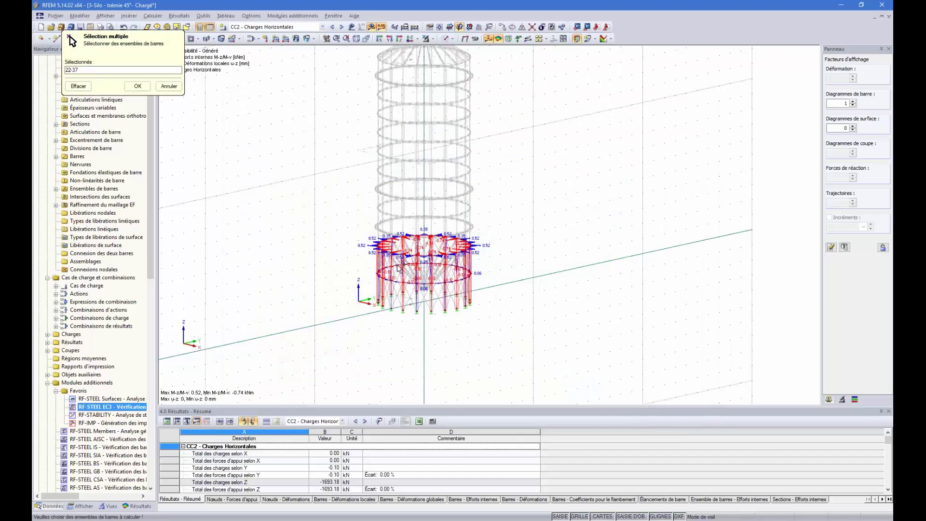
scroll(419, 300, "up", 2)
scroll(419, 300, "up", 3)
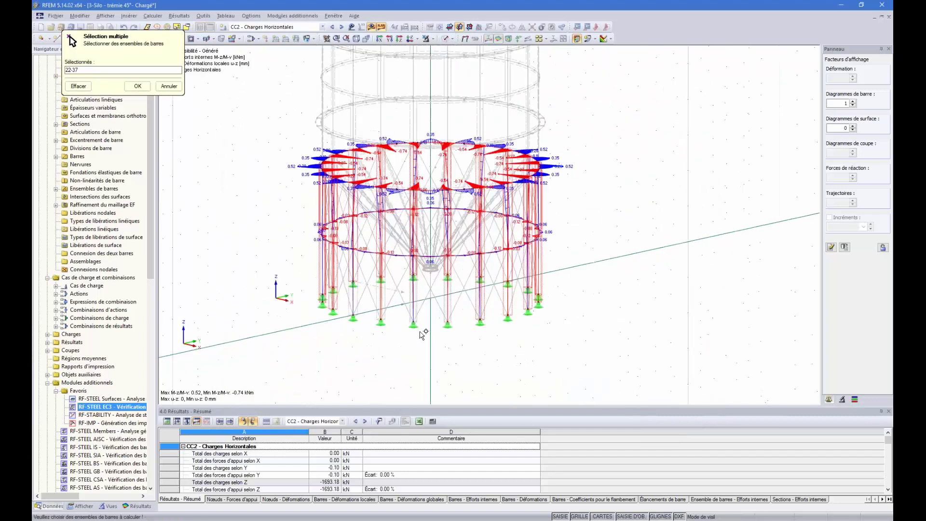
middle_click_drag(640, 200, 490, 174, "ctrl")
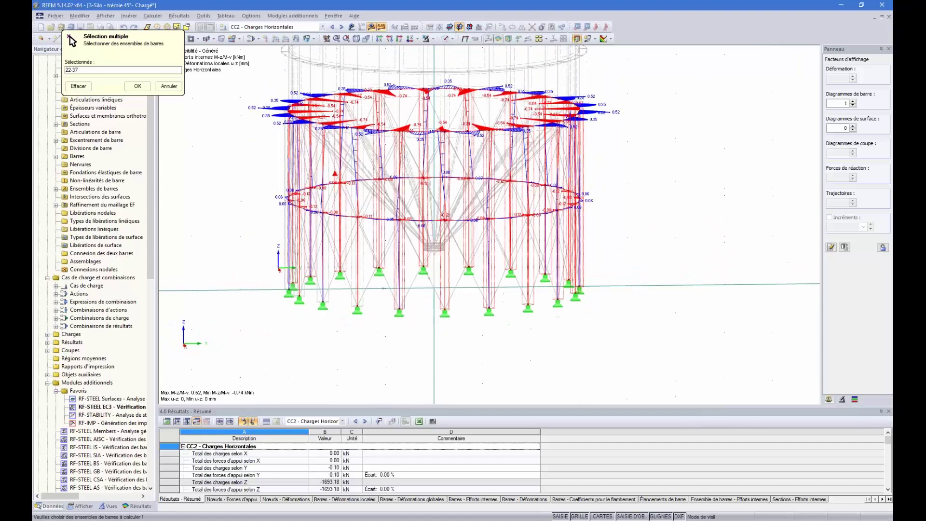
left_click(137, 86)
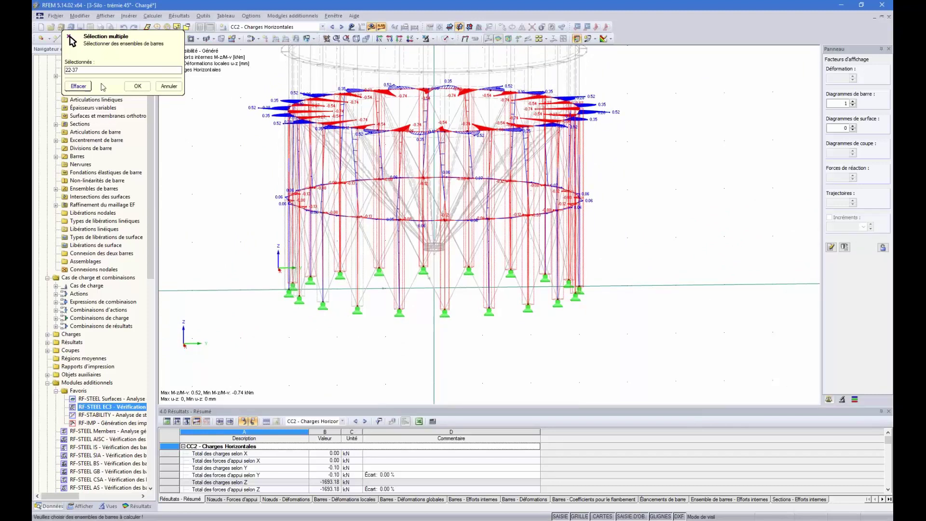
left_click(137, 87)
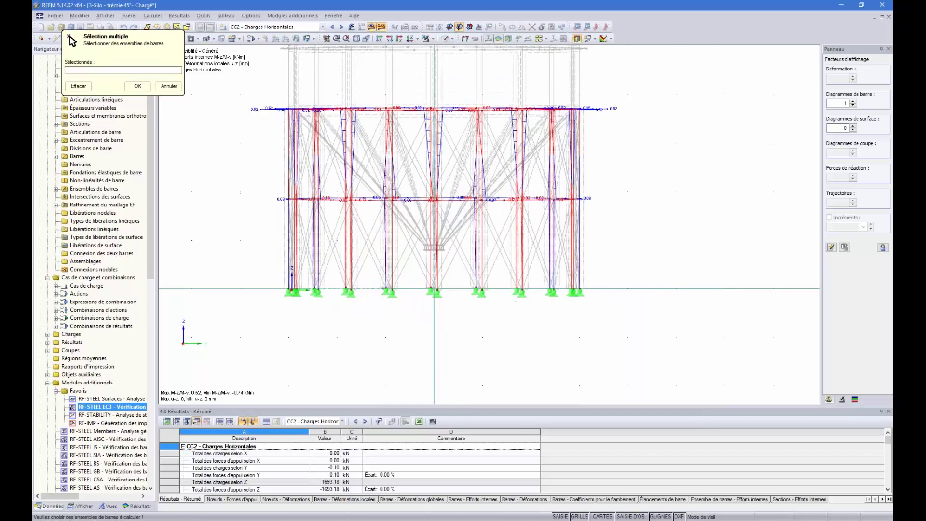
left_click_drag(653, 333, 266, 241)
middle_click_drag(720, 255, 747, 273, "ctrl")
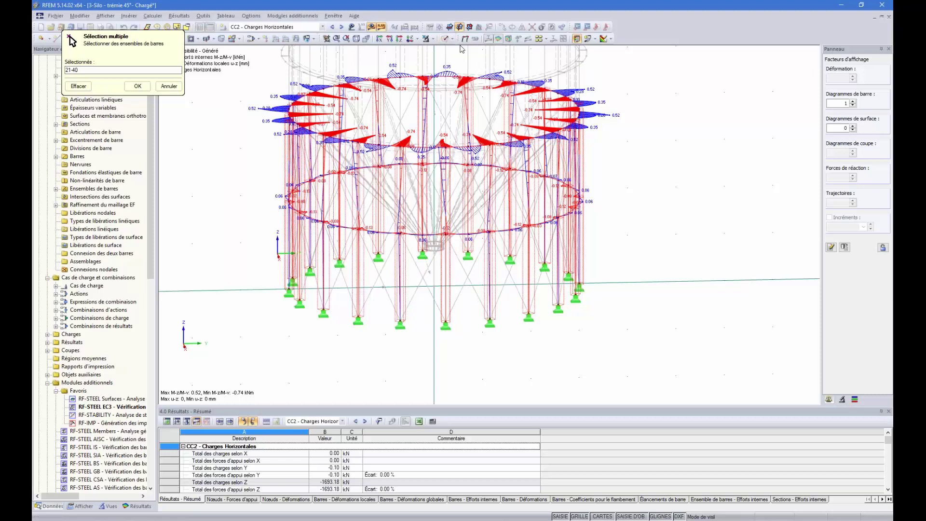
key("Return")
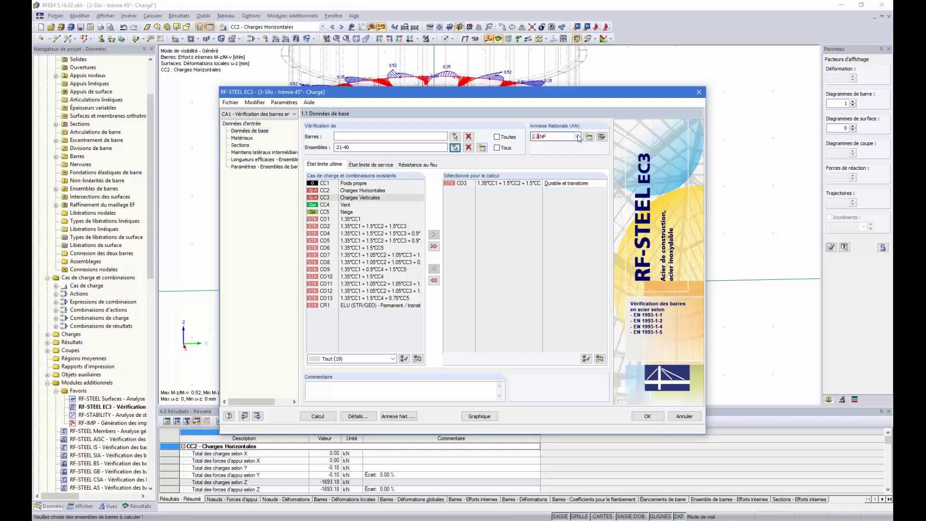
Choose the French NF national annex and widen the description column of combination CO3 selected for the ultimate limit state
left_click(577, 137)
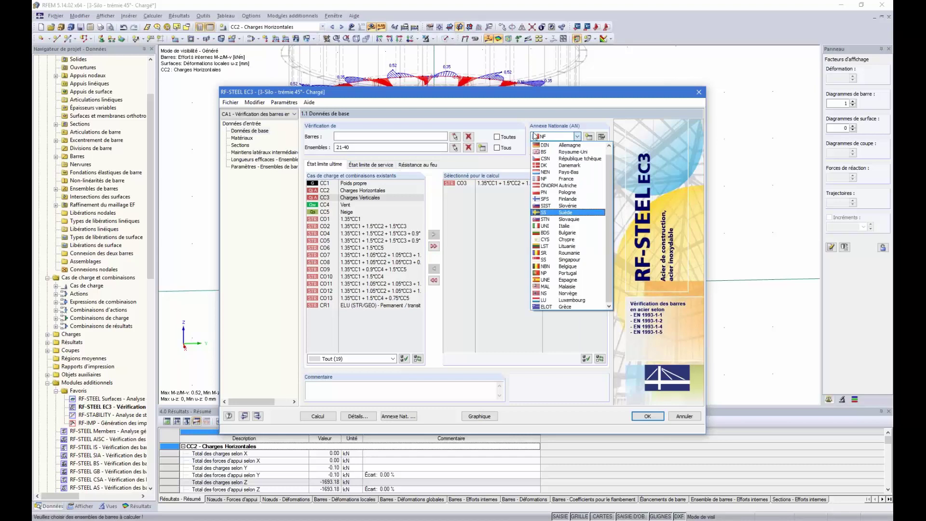
left_click(550, 181)
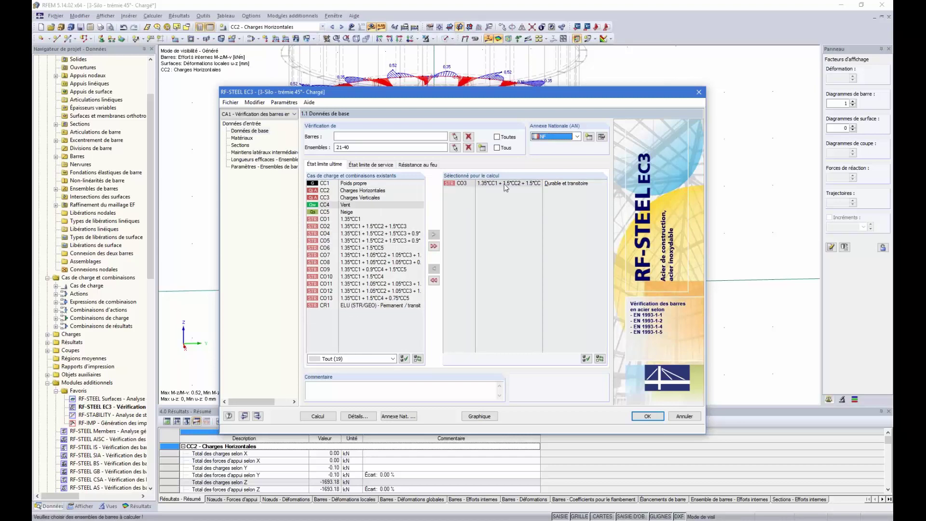
left_click(519, 186)
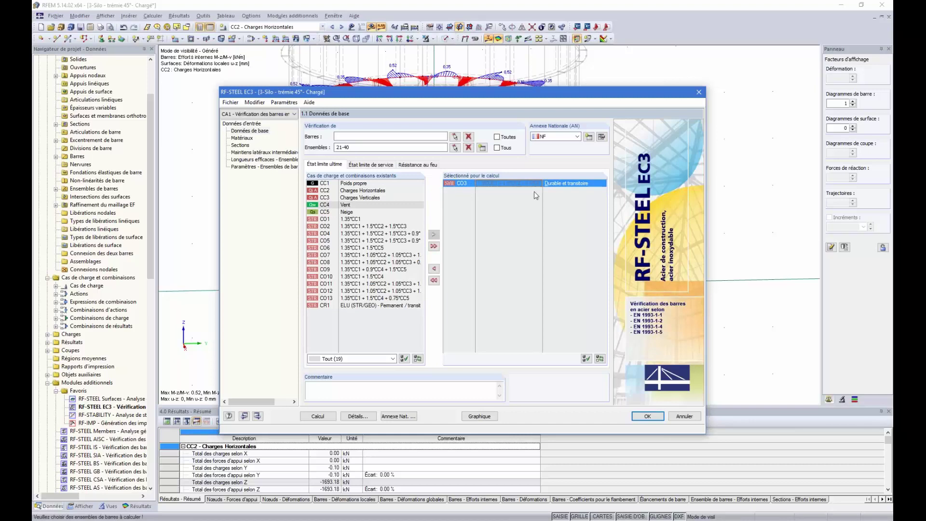
left_click_drag(543, 185, 572, 184)
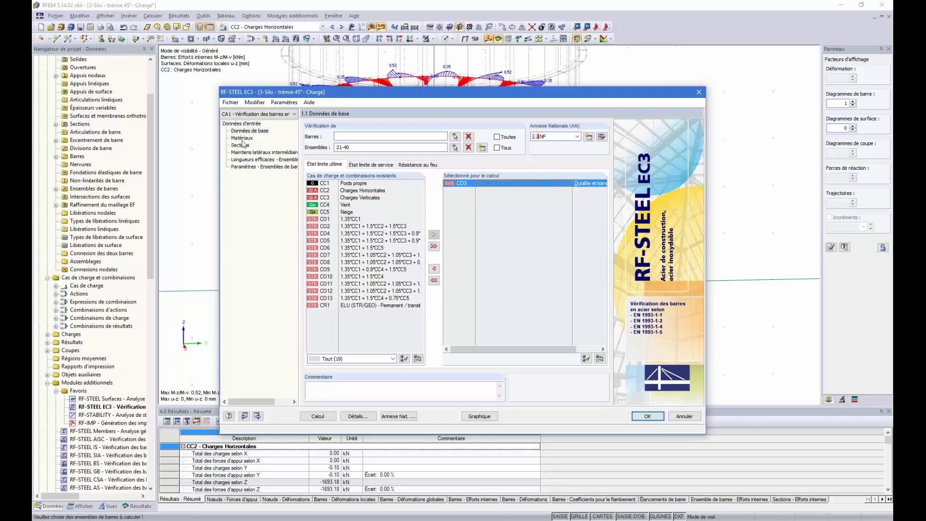
Review the module's materials and sections, checking the classification and optimisation settings of the HEA 160 section
left_click(241, 138)
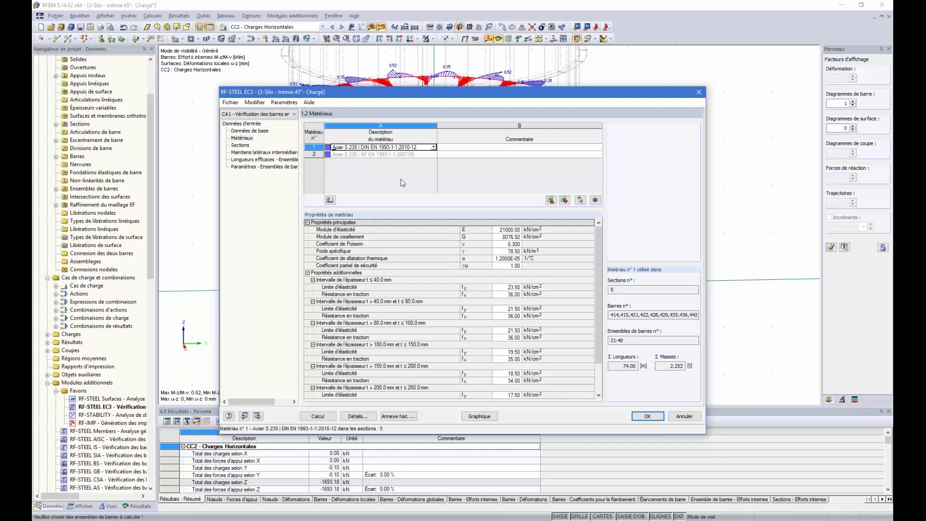
left_click(241, 146)
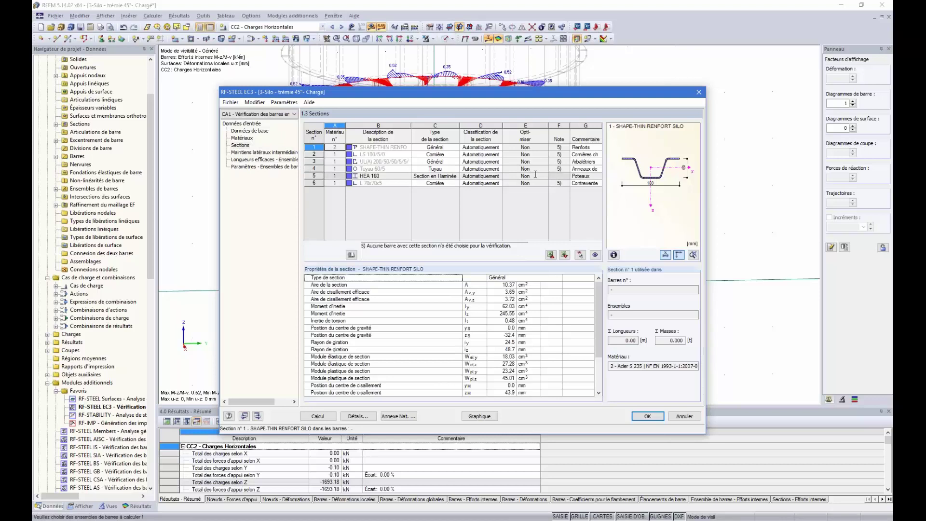
left_click(481, 176)
left_click(542, 176)
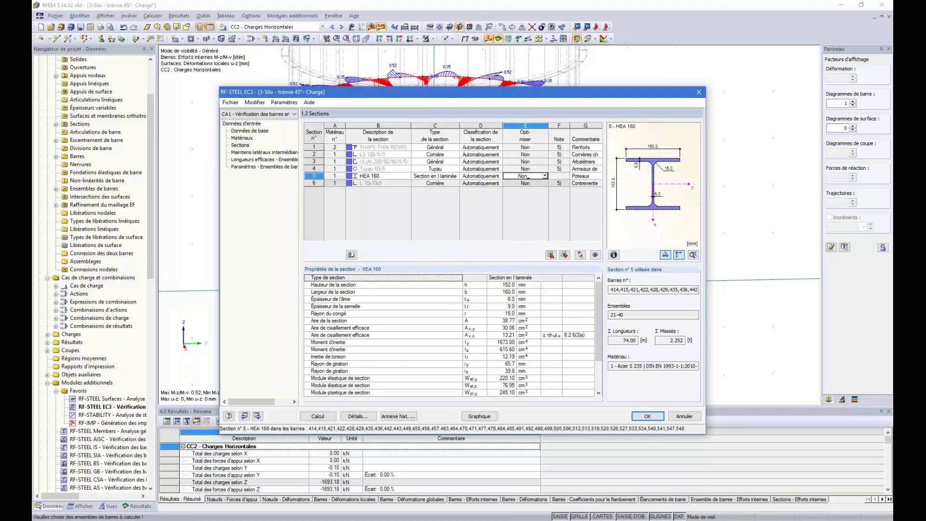
Review the intermediate lateral restraints, effective lengths and parameters of the member sets, and reposition the module window
left_click(265, 153)
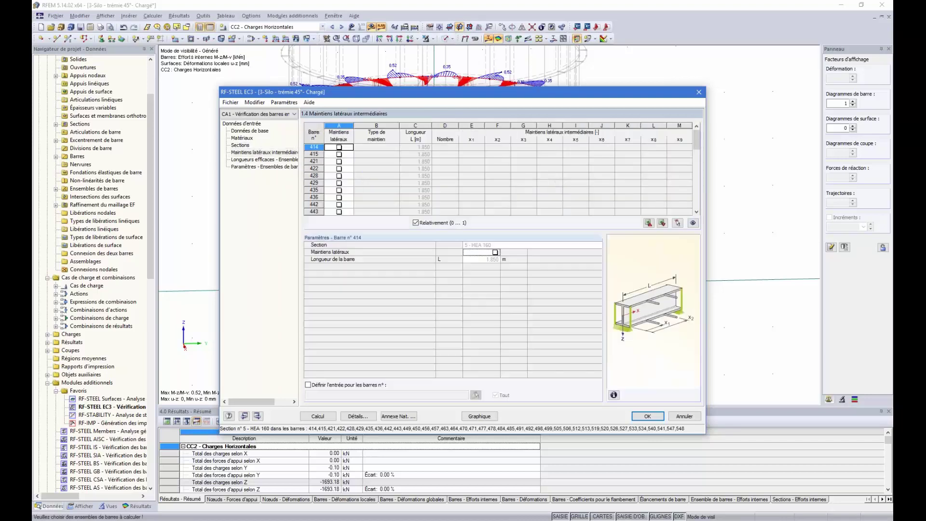
left_click(244, 159)
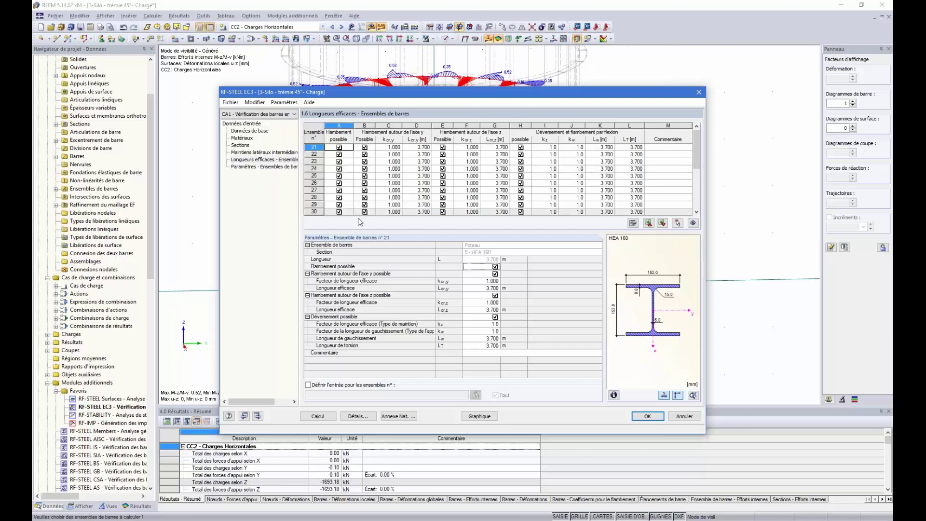
left_click(271, 168)
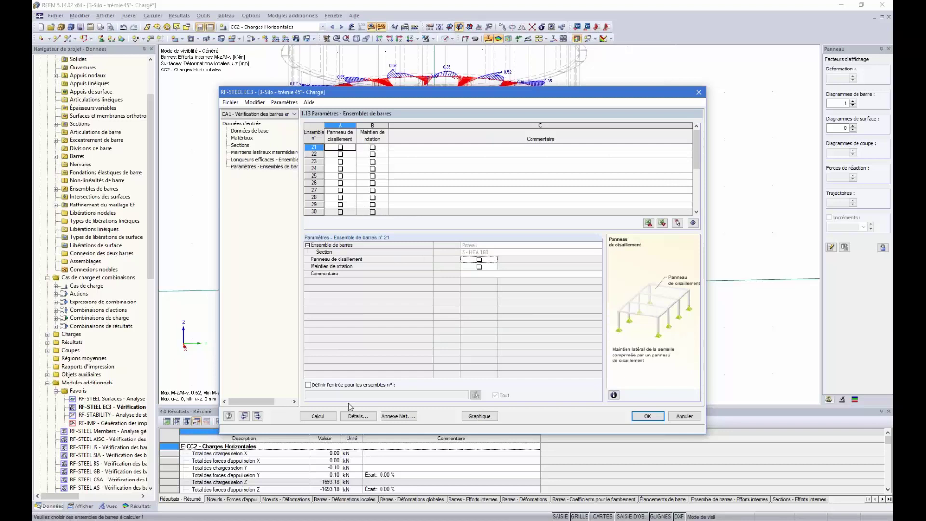
left_click_drag(399, 98, 425, 99)
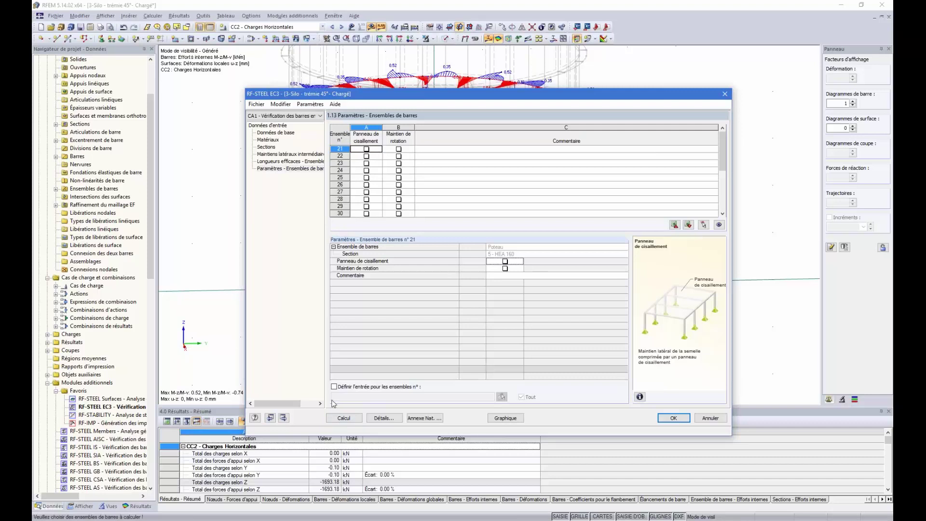
Run the EC3 calculation and examine the verifications by load case and by section, including compression check CS102
left_click(360, 421)
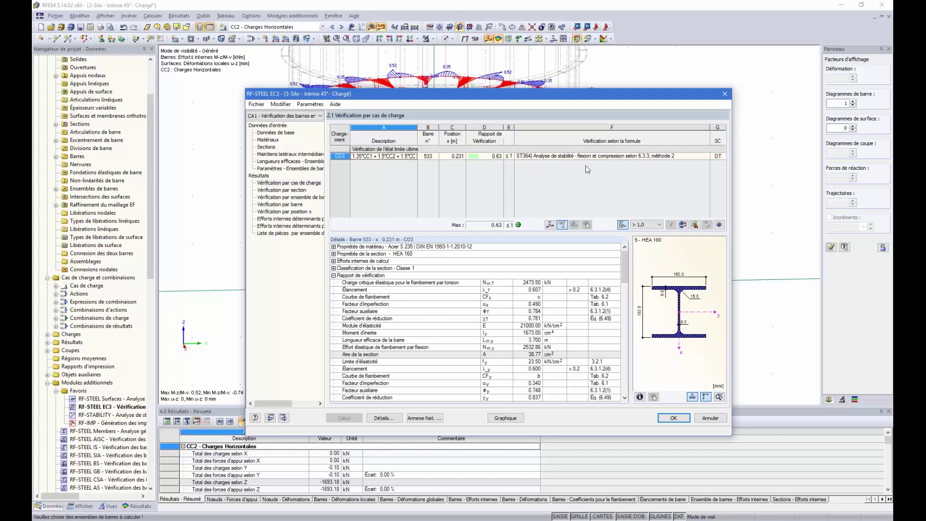
left_click(266, 190)
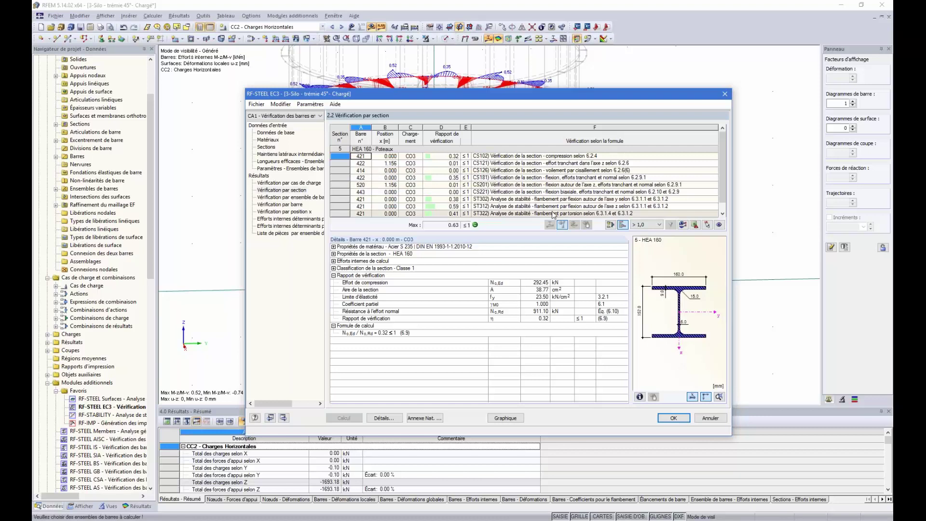
scroll(550, 211, "down", 1)
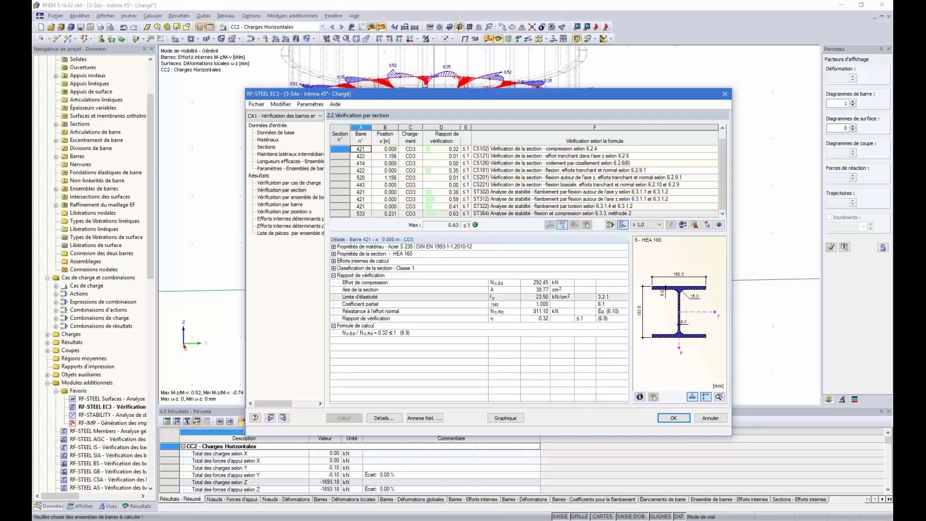
scroll(494, 176, "up", 1)
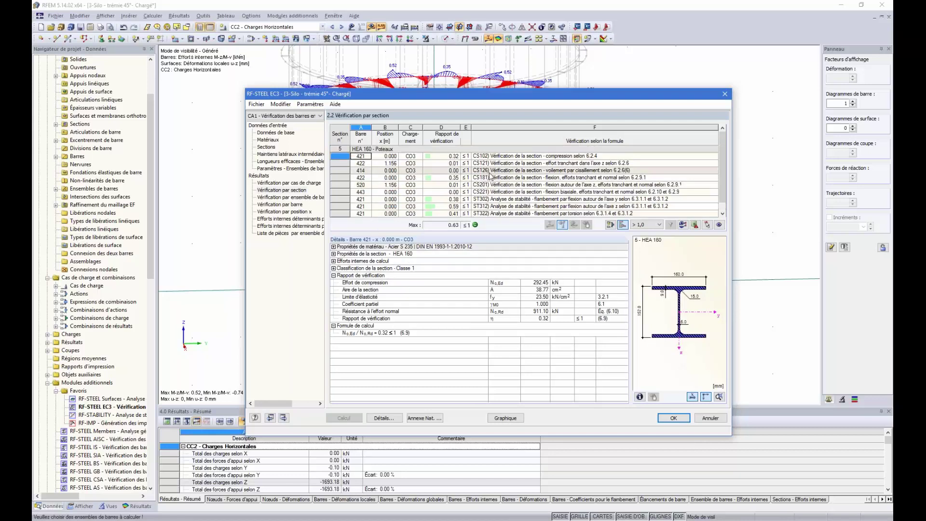
left_click(499, 157)
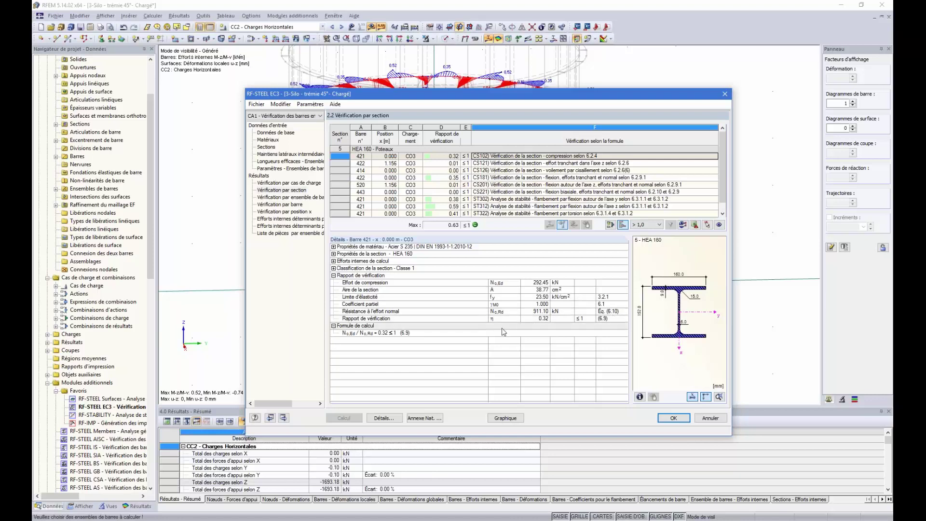
Review the verification by position x and the parts list by member set, and close the module keeping its data
left_click(284, 211)
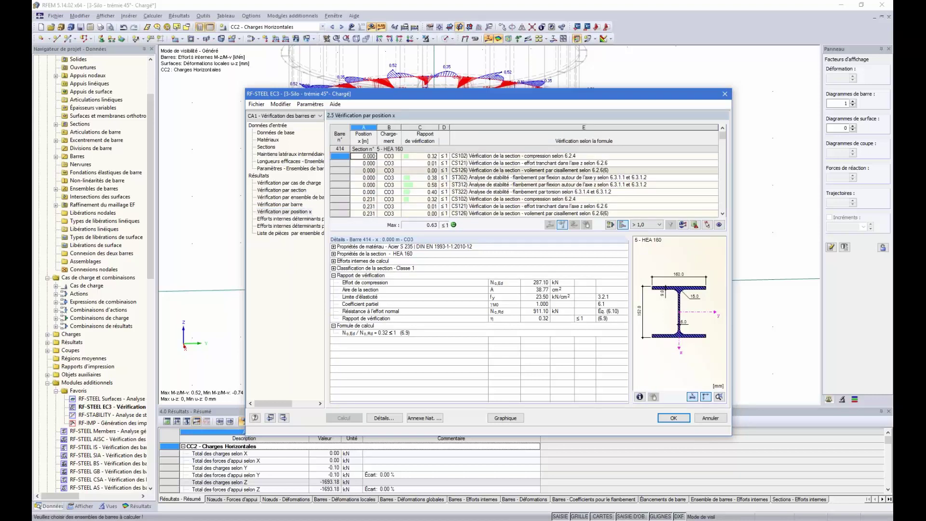
left_click(295, 236)
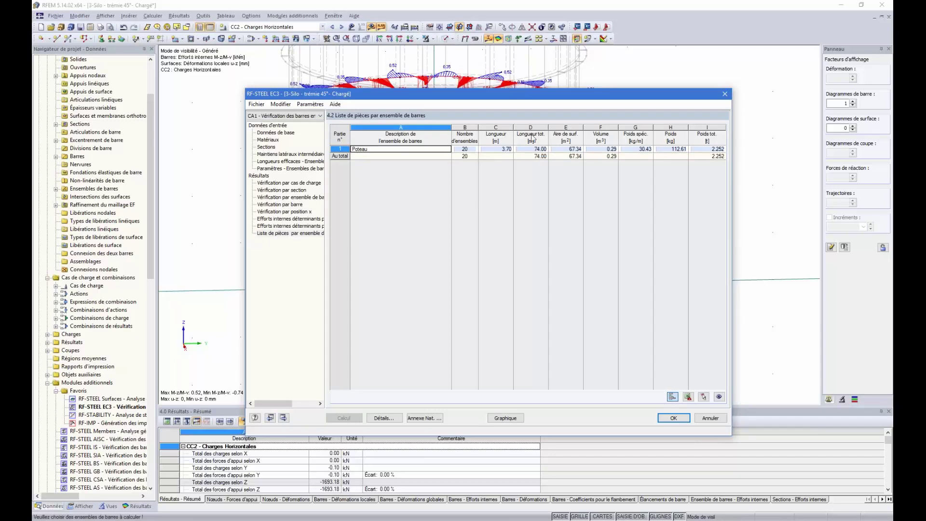
left_click(673, 417)
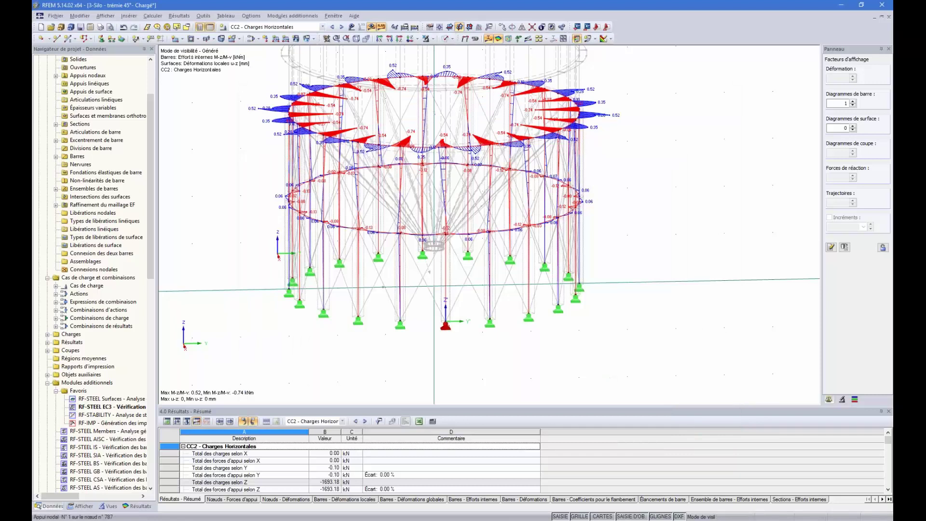
Display the RF-STEEL EC3 CA1 verification ratios on the silo columns and inspect them from several angles
left_click(323, 27)
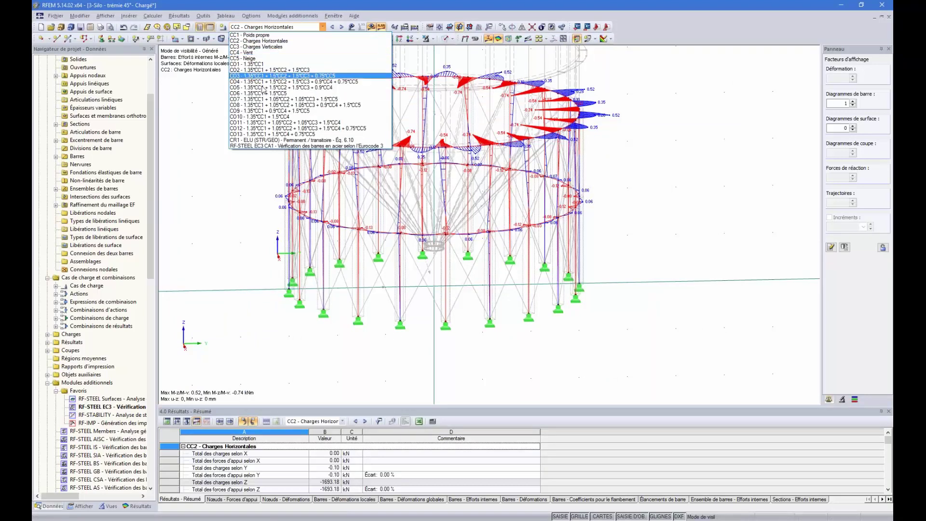
left_click(260, 145)
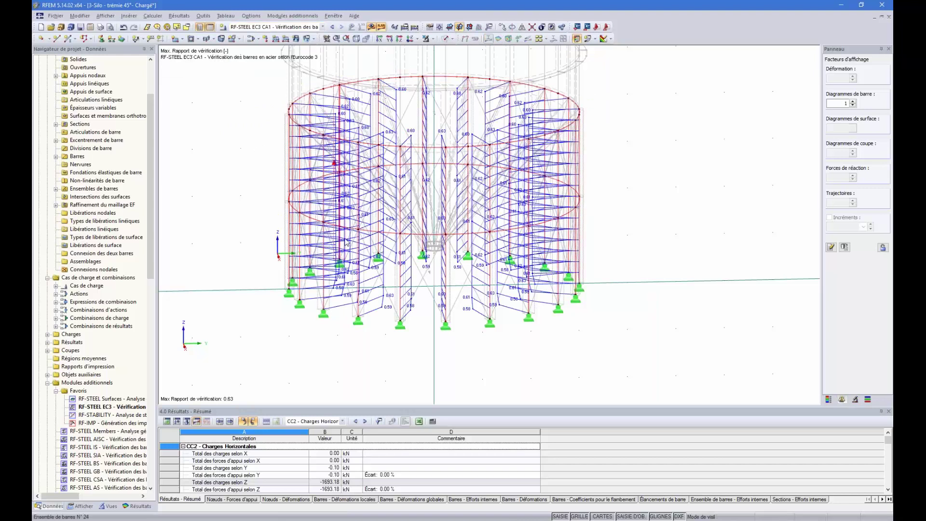
scroll(346, 244, "down", 1)
middle_click_drag(540, 217, 445, 253, "ctrl")
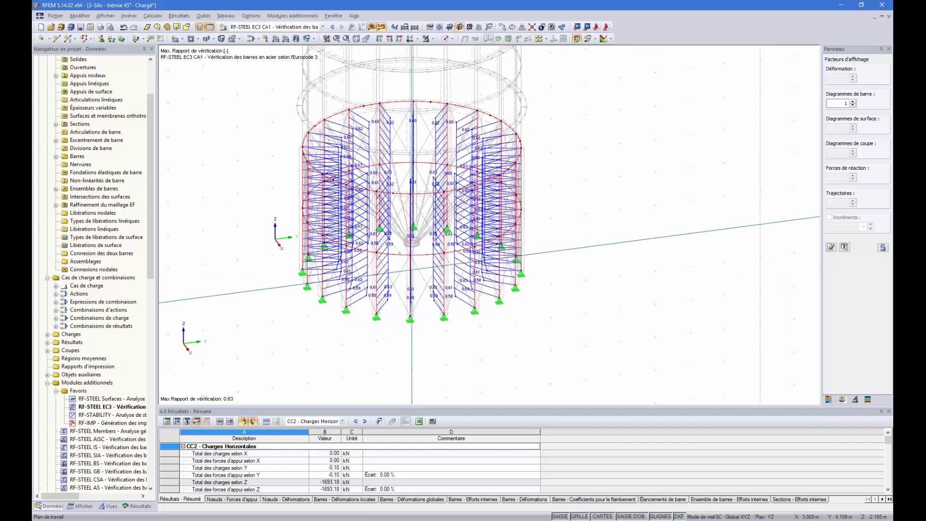
middle_click_drag(403, 312, 381, 308, "ctrl")
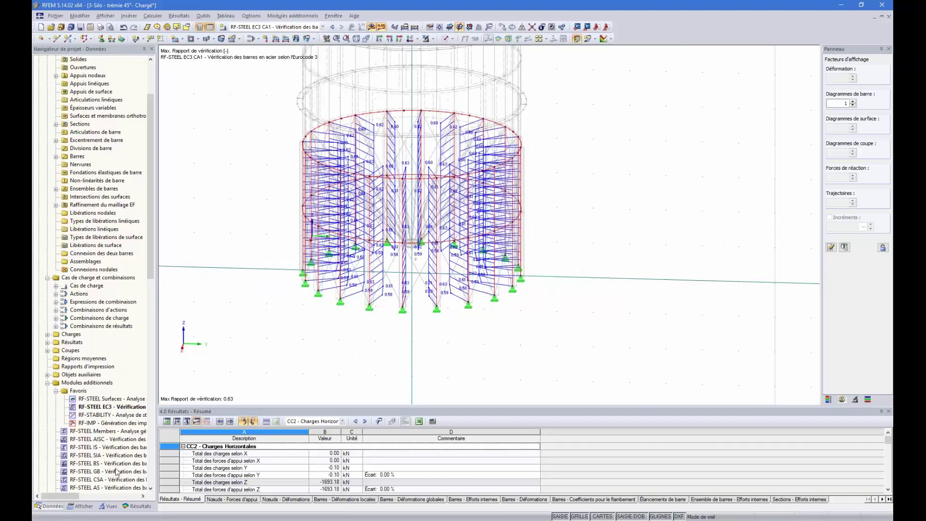
Display the section and stability verification ratios alternately on the silo columns, and compare them with the colour scale shown
left_click(138, 506)
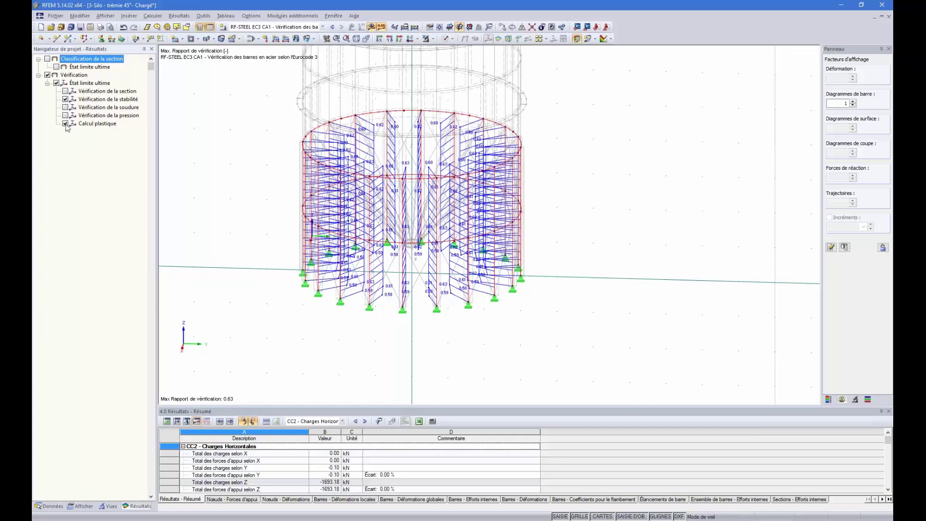
left_click(66, 99)
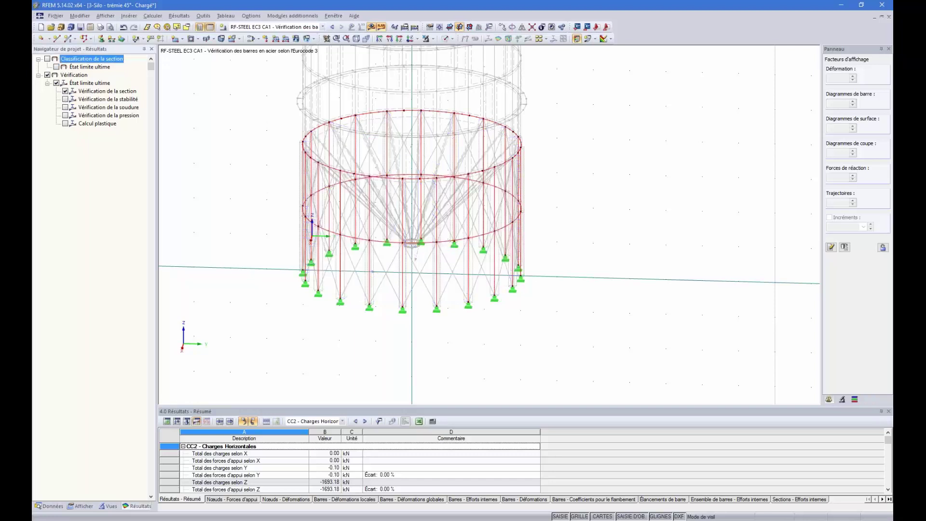
middle_click_drag(477, 340, 555, 345, "ctrl")
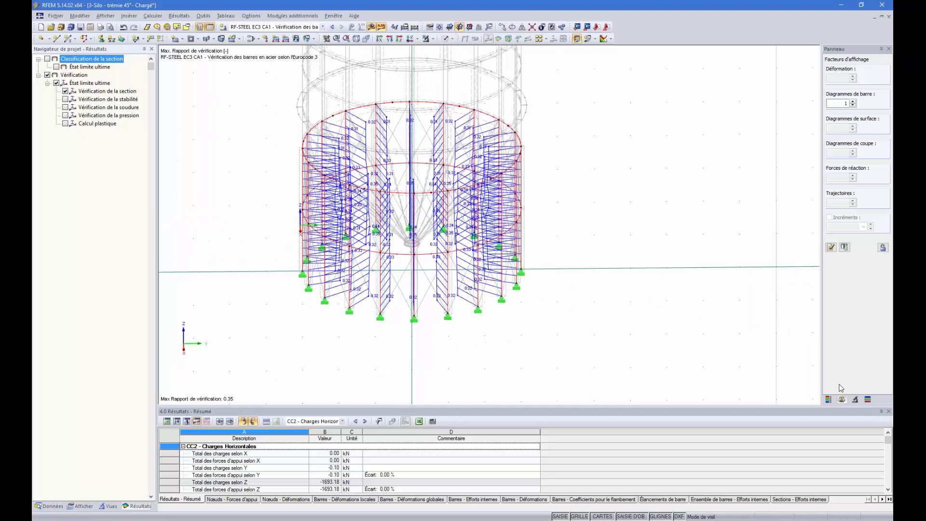
left_click(828, 400)
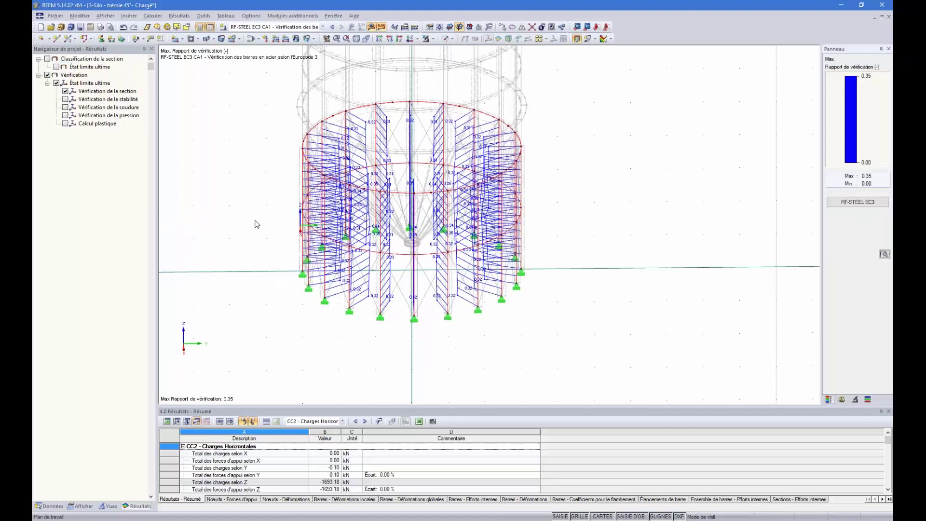
left_click(65, 99)
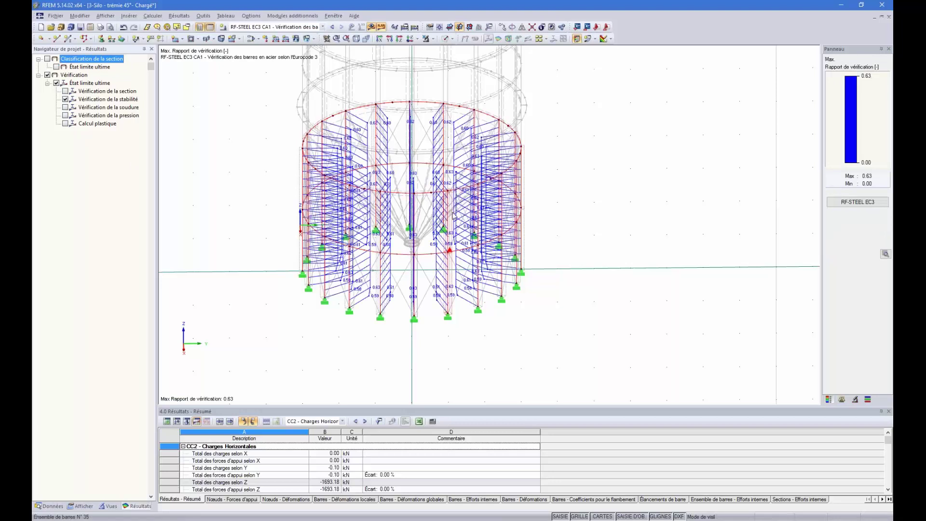
left_click(66, 100)
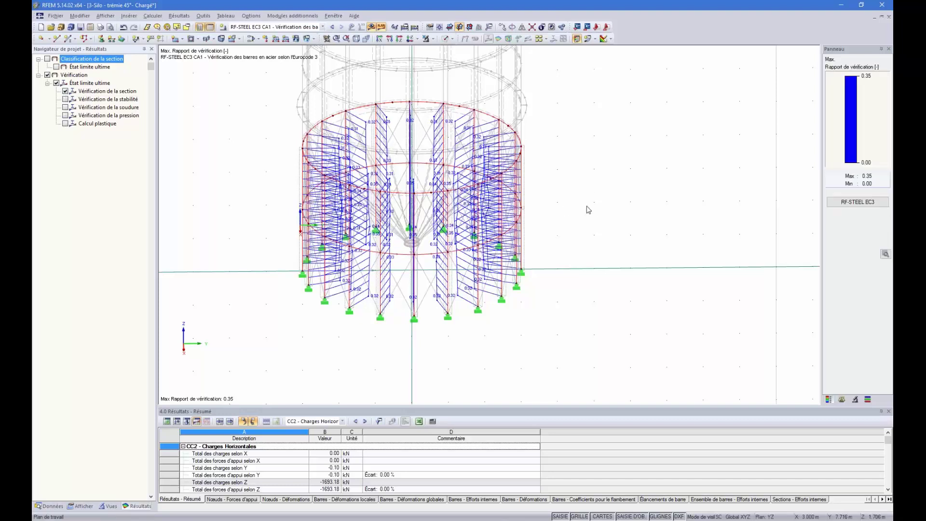
middle_click_drag(587, 207, 244, 202, "ctrl")
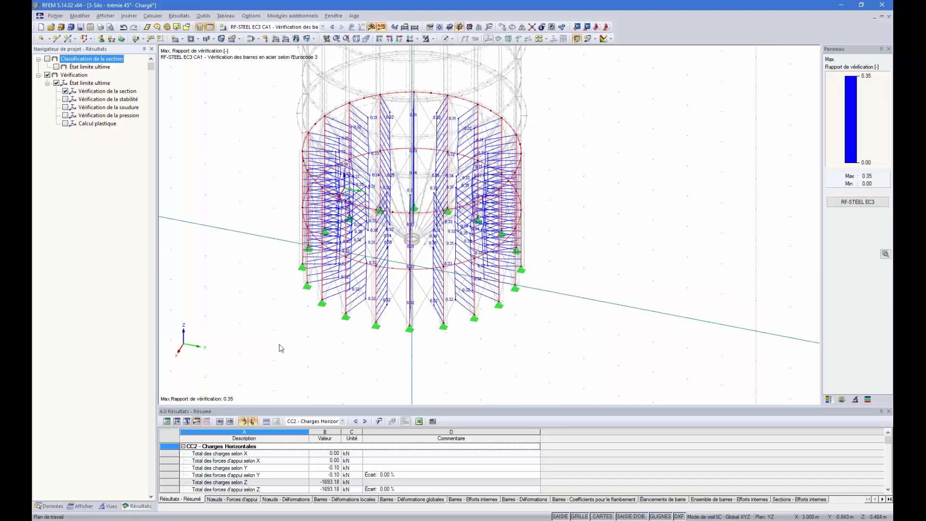
middle_click_drag(280, 345, 297, 115, "ctrl")
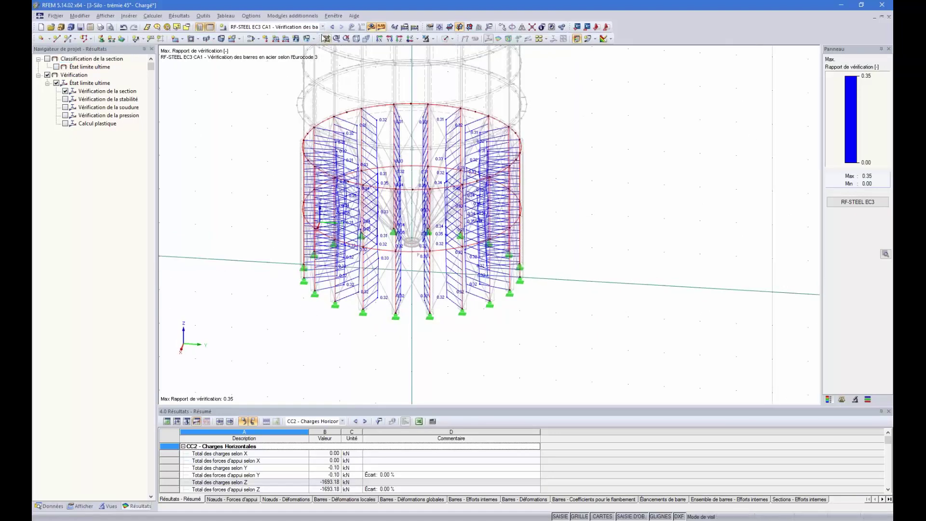
Switch the displayed load case from the EC3 design results to CC1 - Poids propre
left_click(275, 27)
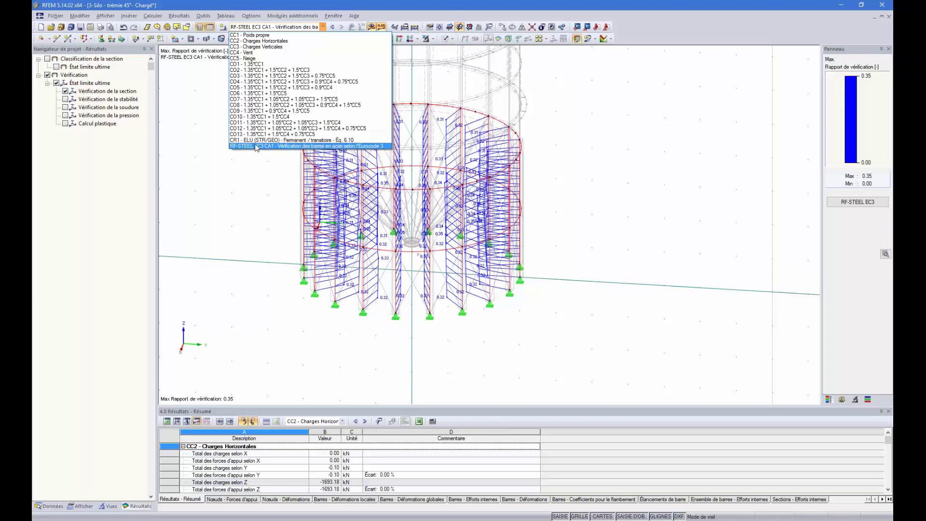
scroll(299, 261, "down", 1)
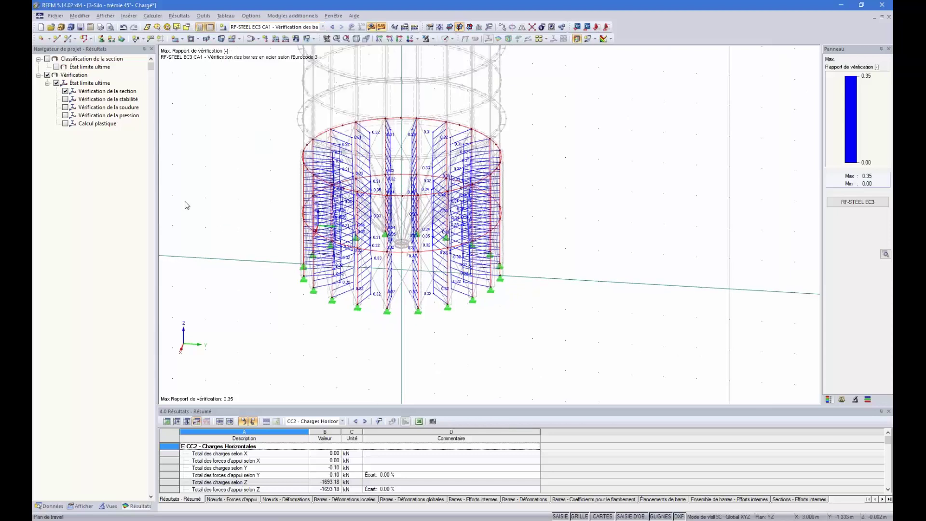
scroll(196, 124, "down", 2)
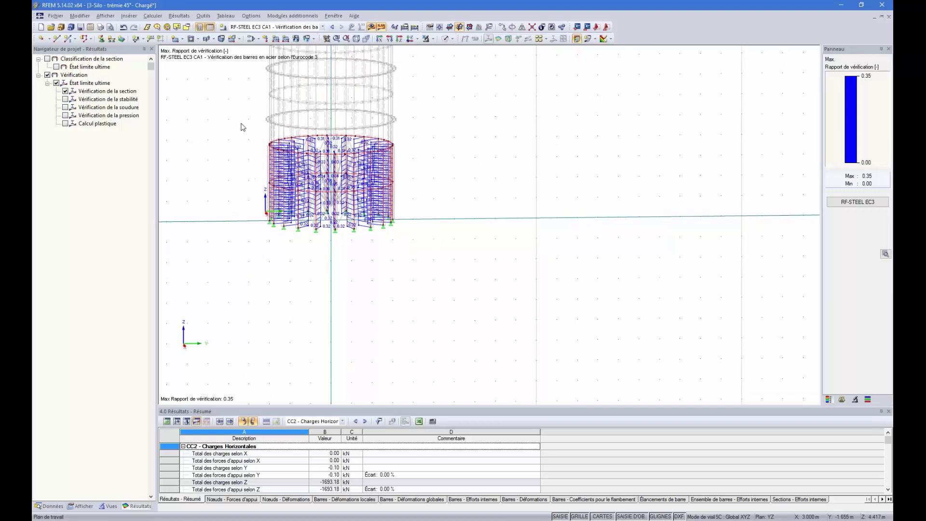
left_click(322, 27)
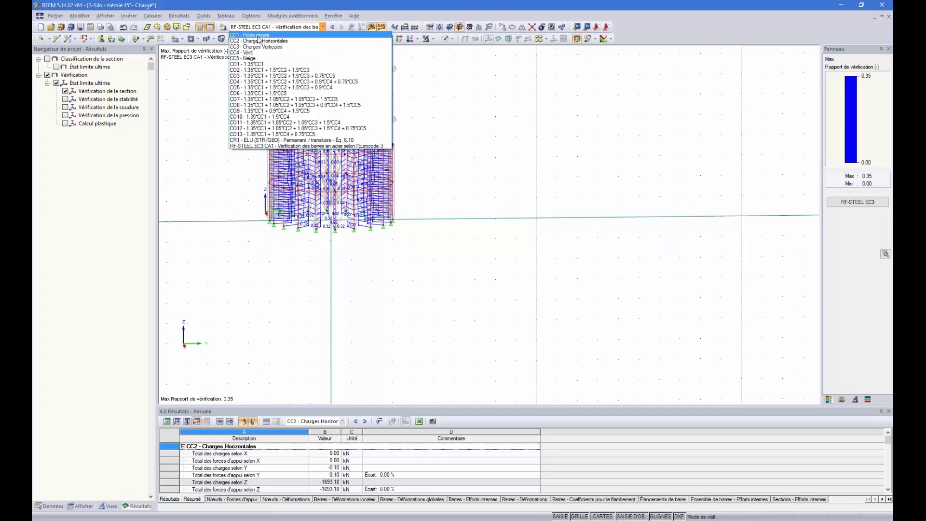
left_click(256, 34)
scroll(326, 197, "down", 3)
scroll(255, 138, "up", 2)
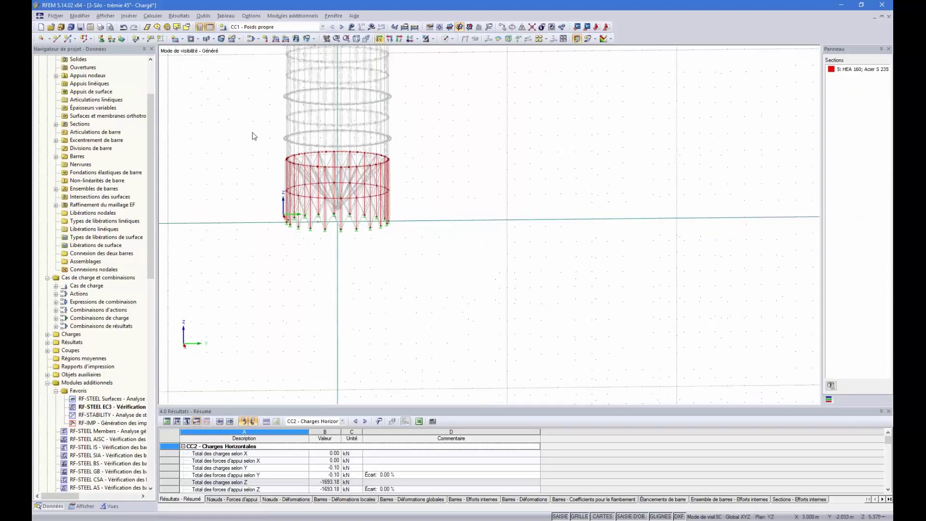
Cancel the visibility mode and display the whole silo as a solid rendered model
left_click(431, 39)
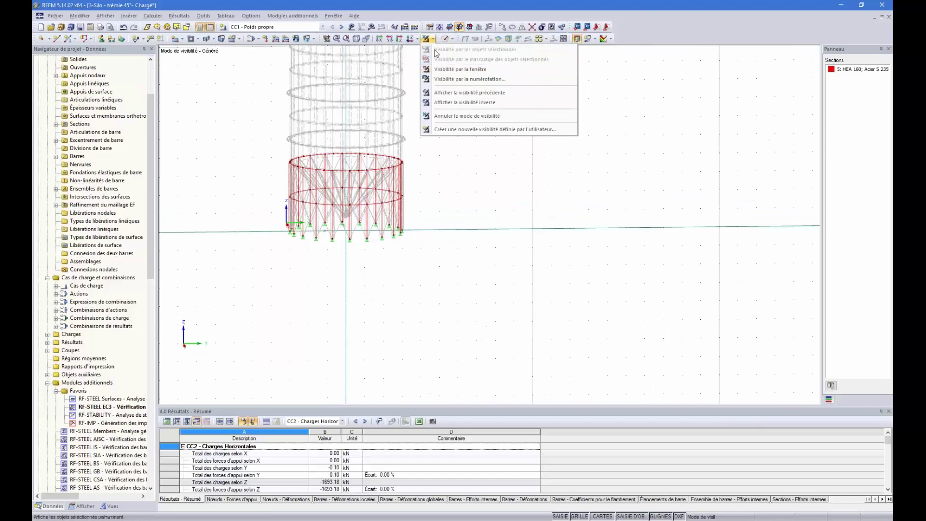
left_click(450, 117)
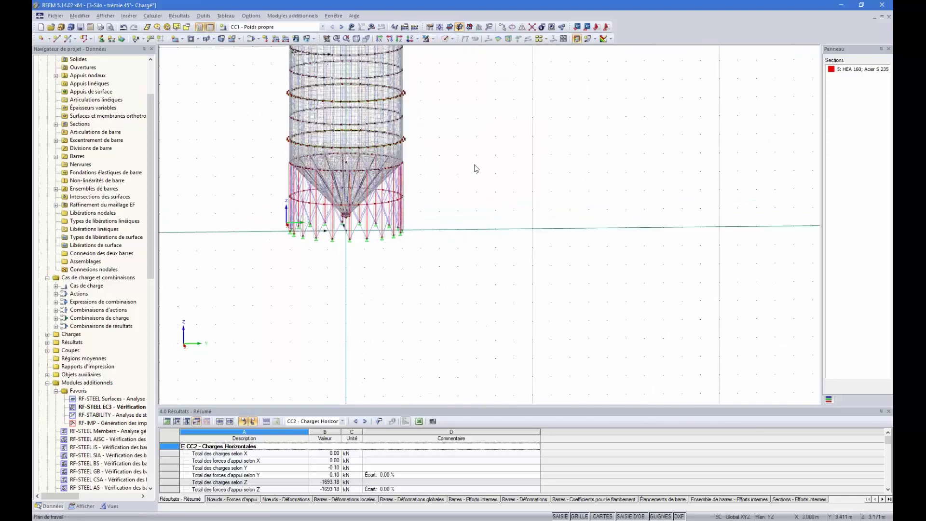
left_click(445, 38)
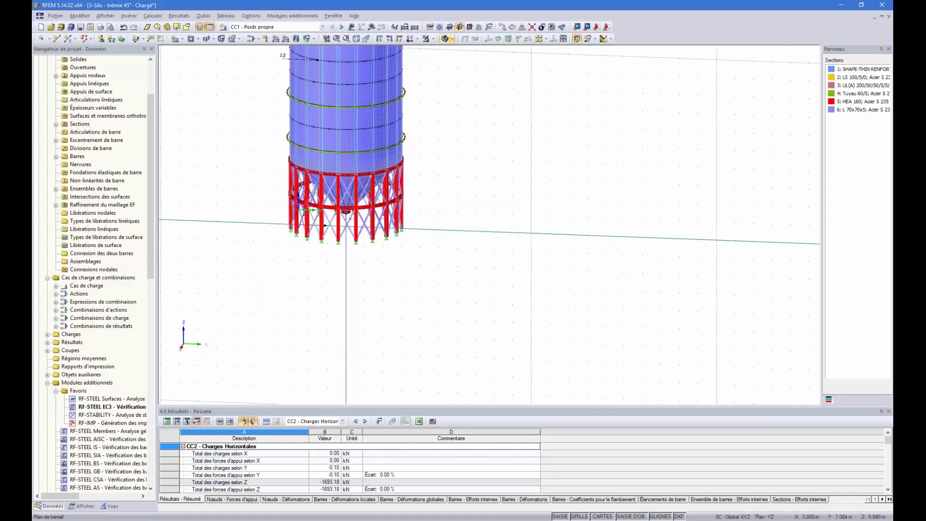
scroll(219, 169, "up", 1)
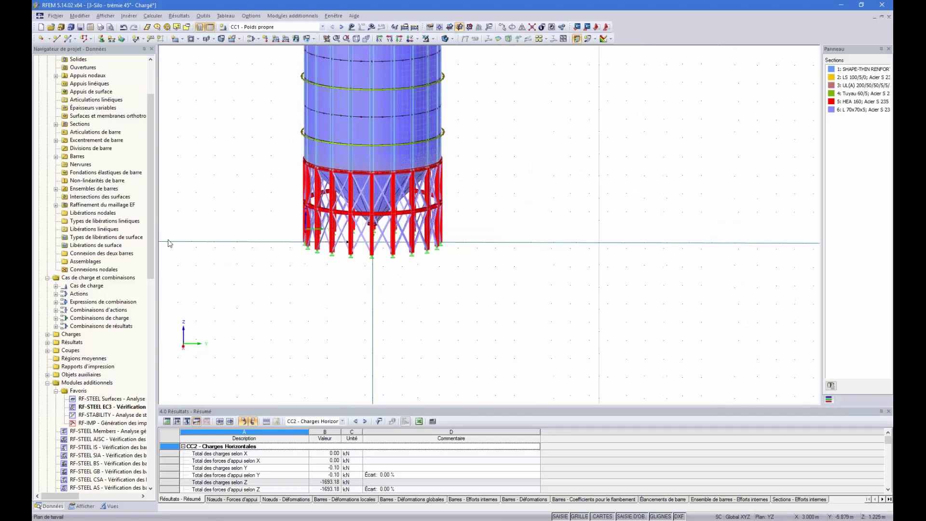
Open the RF-STEEL Surfaces module, turn off the verification of all surfaces and clear the surface list
left_click_drag(151, 256, 150, 289)
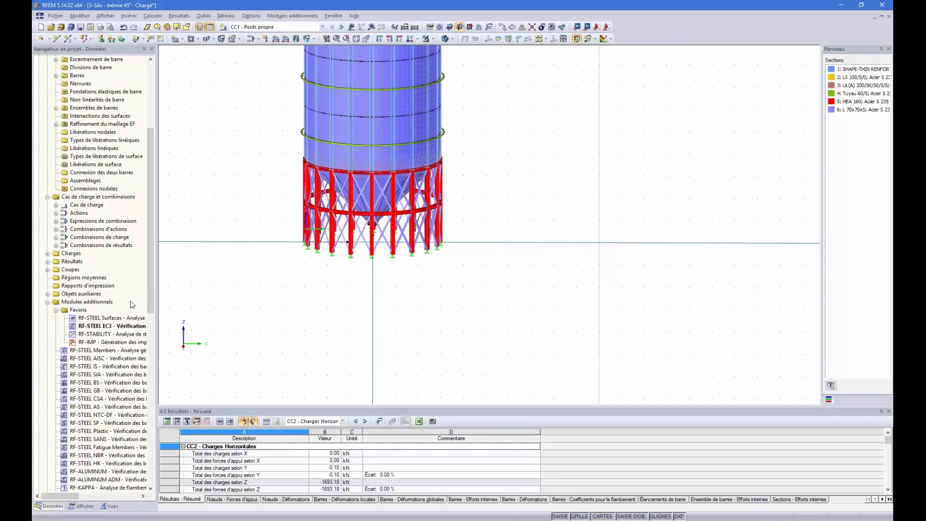
double_click(109, 319)
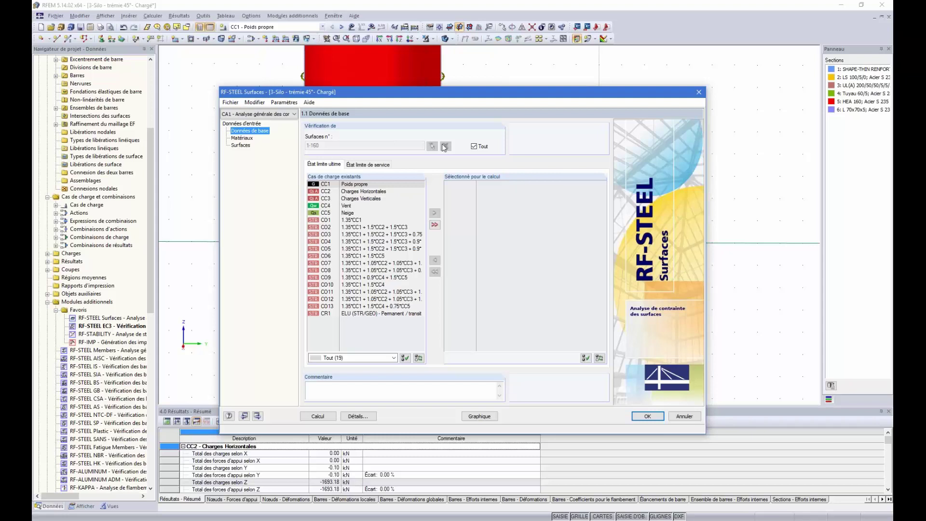
left_click(474, 146)
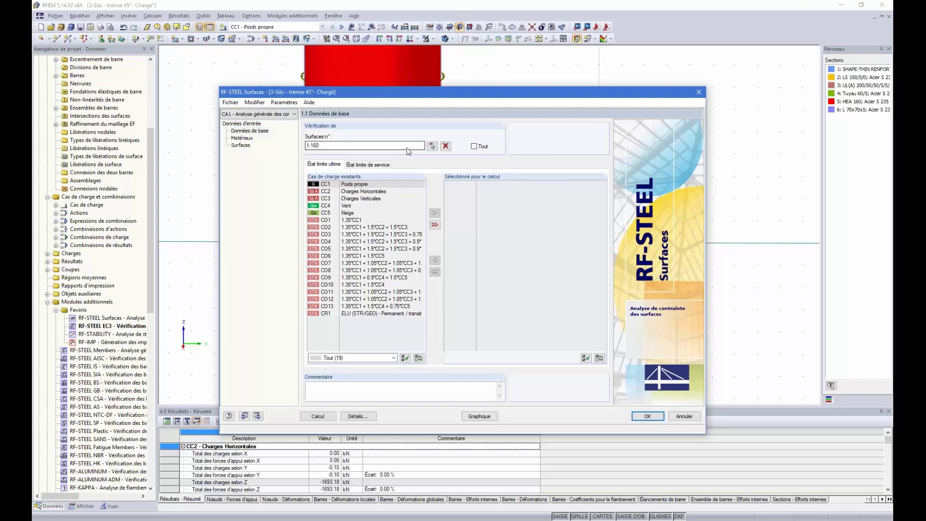
left_click(445, 145)
Select the hopper and adjoining lower shell surfaces 2-11 and 121-140 graphically for the stress verification
left_click(432, 146)
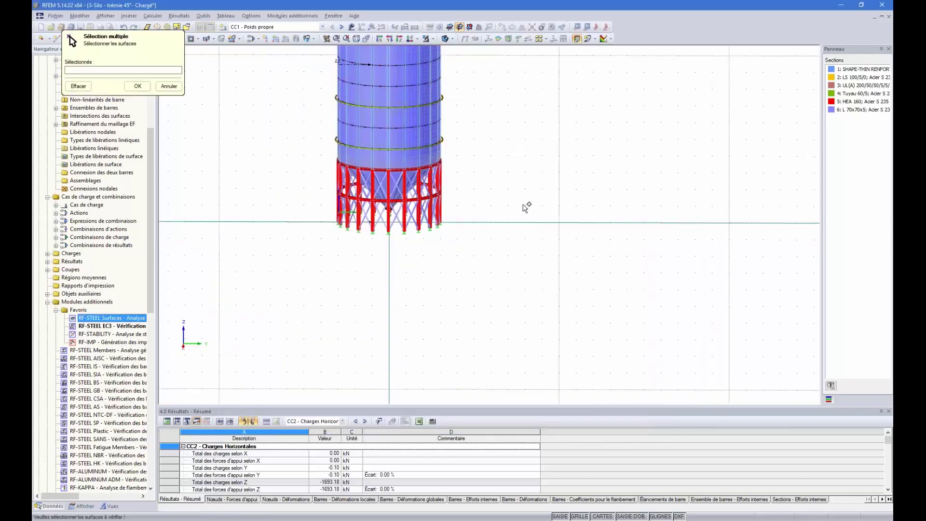
scroll(526, 208, "down", 5)
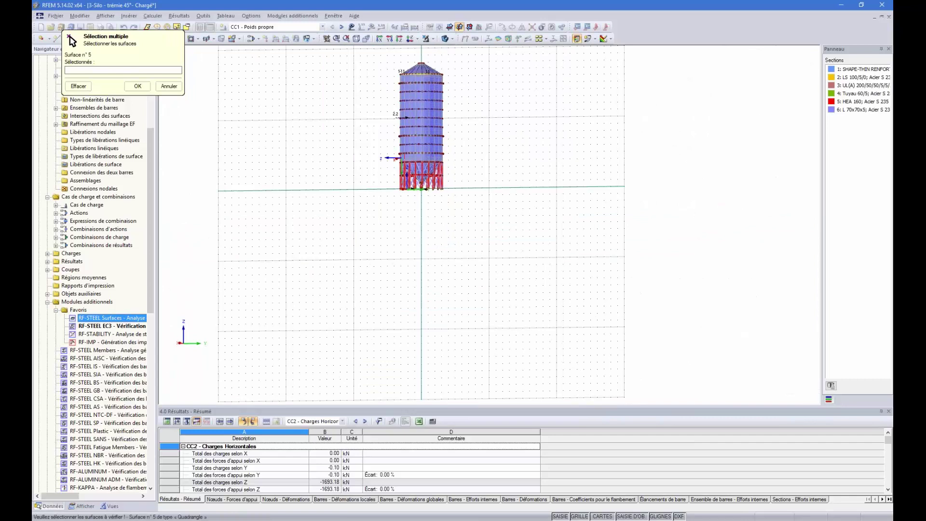
scroll(398, 140, "up", 1)
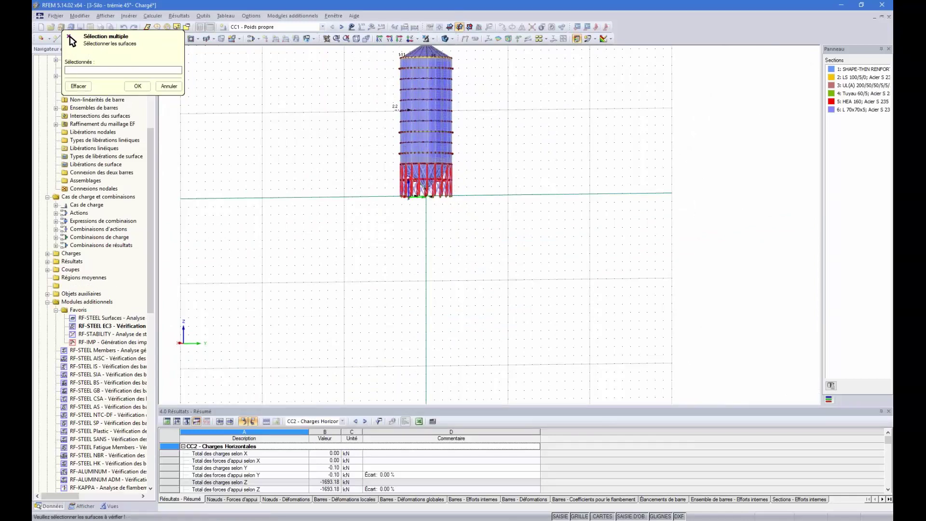
scroll(466, 226, "up", 2)
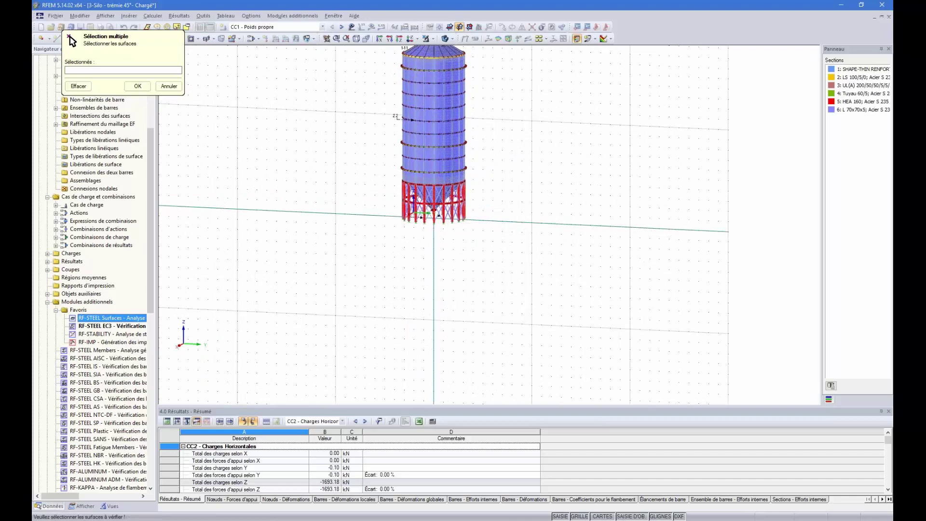
middle_click_drag(429, 205, 420, 193, "ctrl")
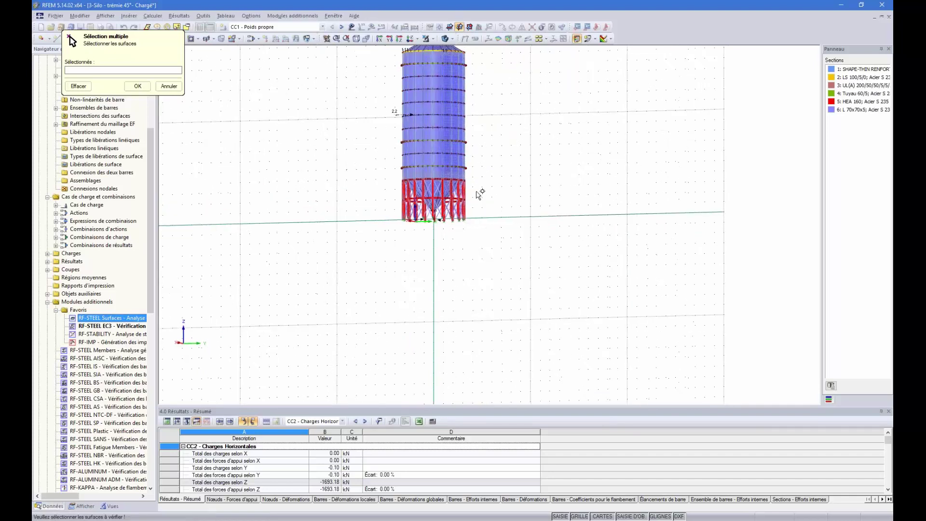
left_click_drag(476, 192, 433, 175)
middle_click_drag(508, 159, 517, 158, "ctrl")
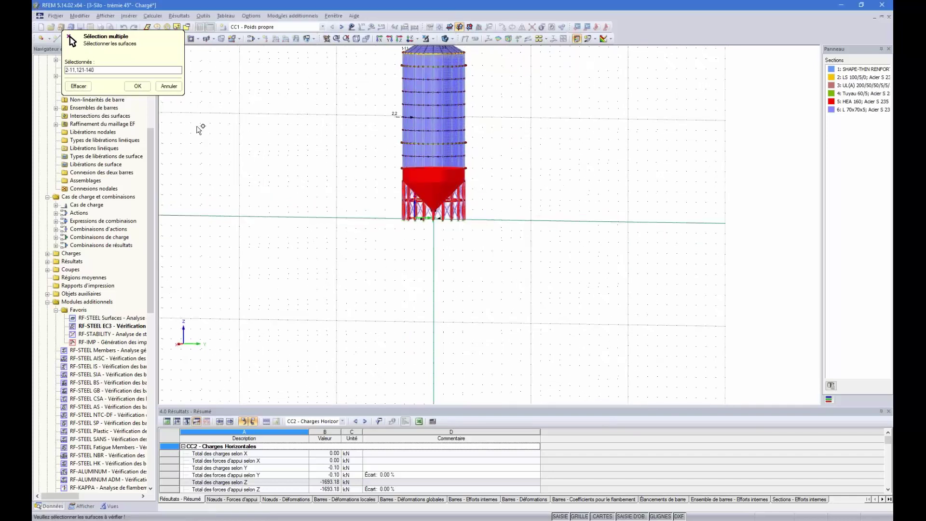
left_click(128, 85)
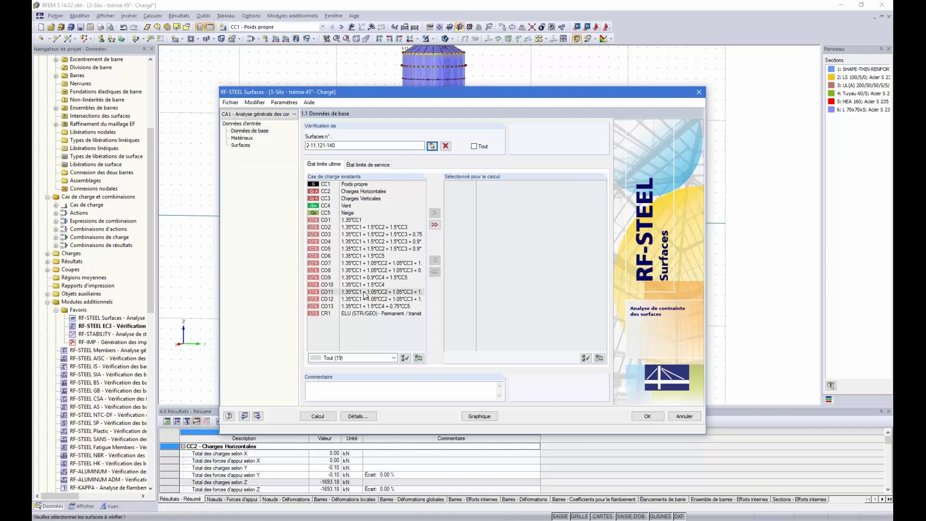
Add combination CO2 (1.35*CC1 + 1.5*CC2 + 1.5*CC3) to the ultimate limit state design, and check the serviceability limit state options
left_click(365, 227)
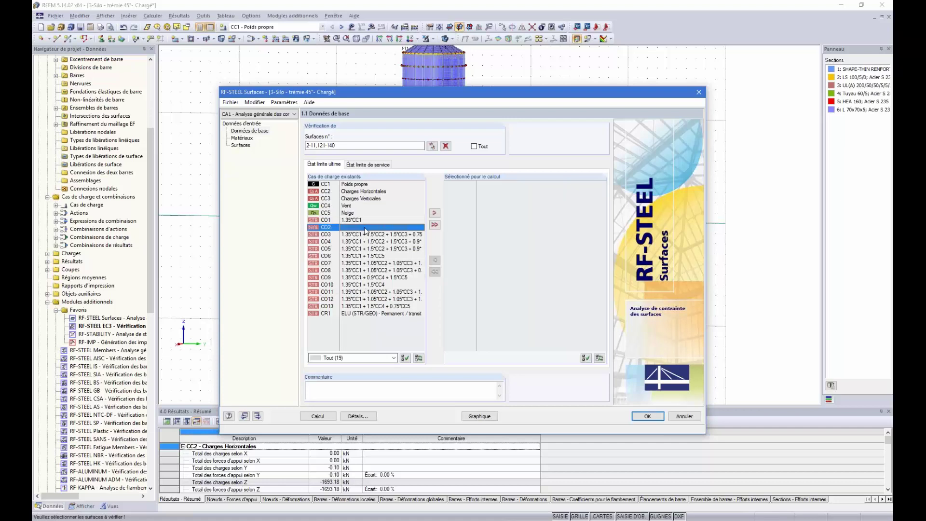
double_click(365, 227)
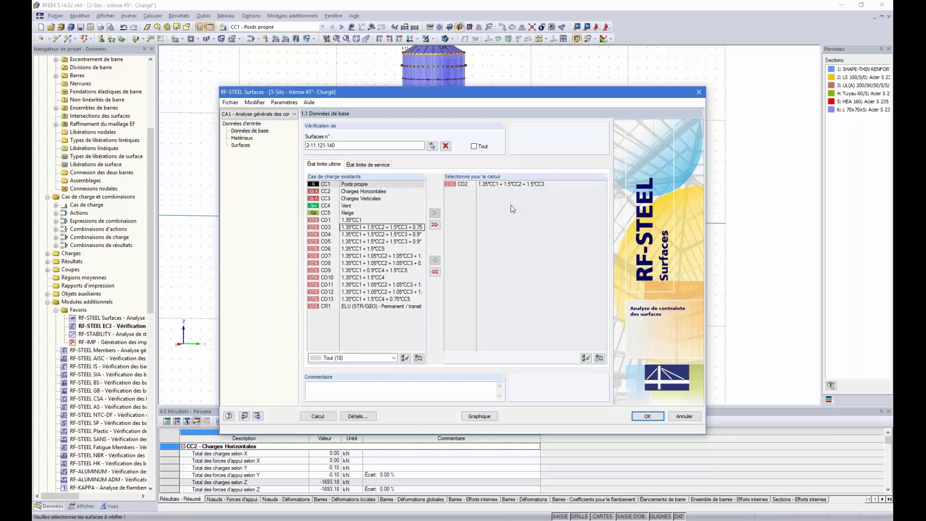
left_click(365, 165)
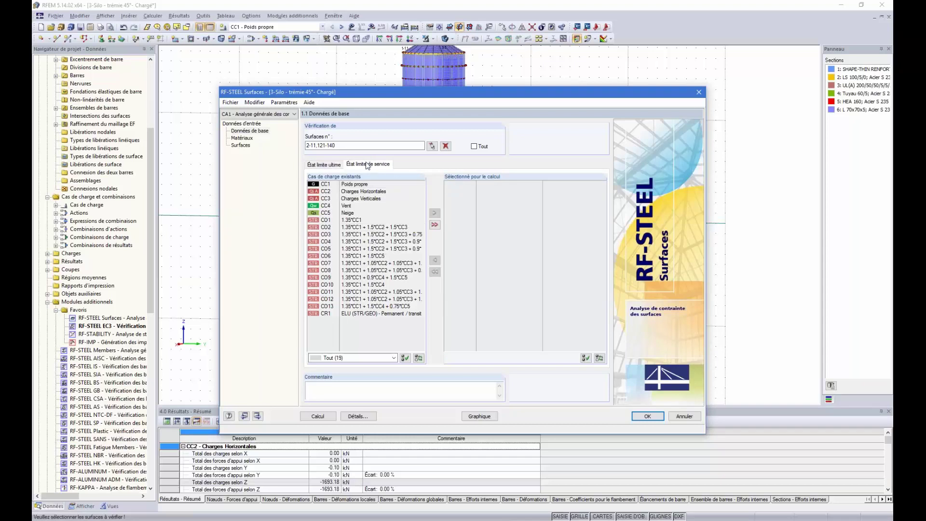
left_click(325, 165)
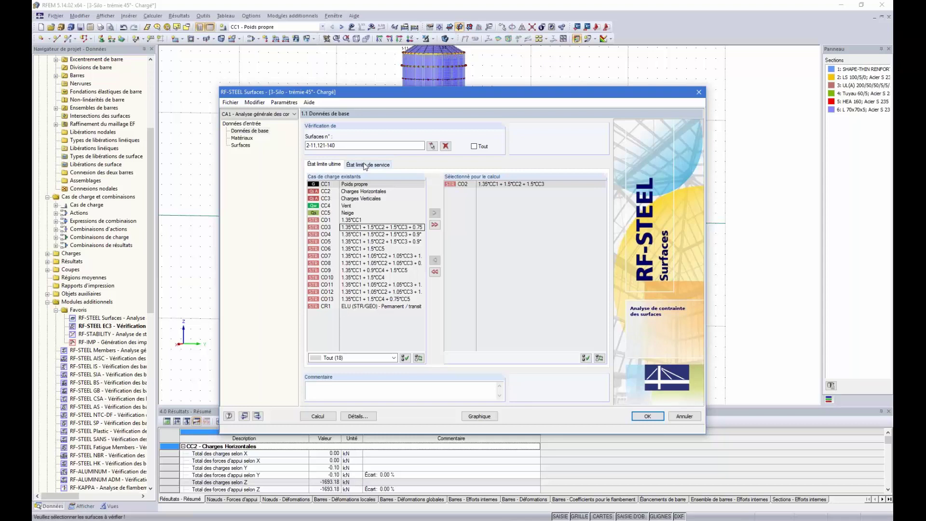
Review the material and surface input data, including the thickness optimization parameters for surface 2, leaving optimization turned off
left_click(242, 138)
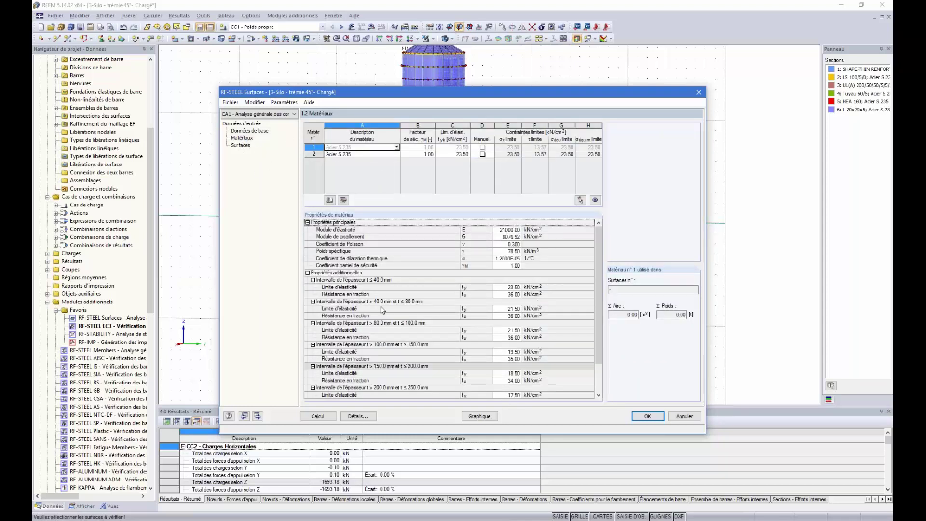
left_click(241, 144)
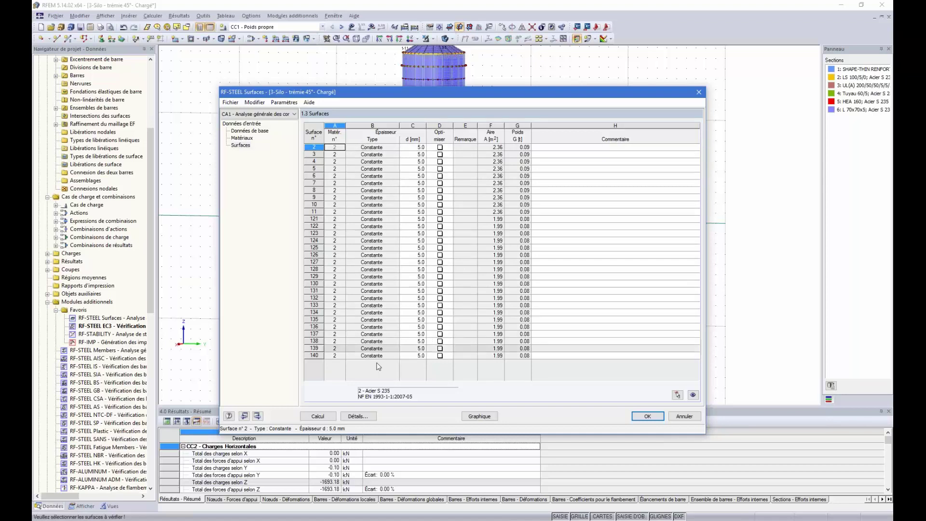
left_click(443, 148)
left_click(450, 147)
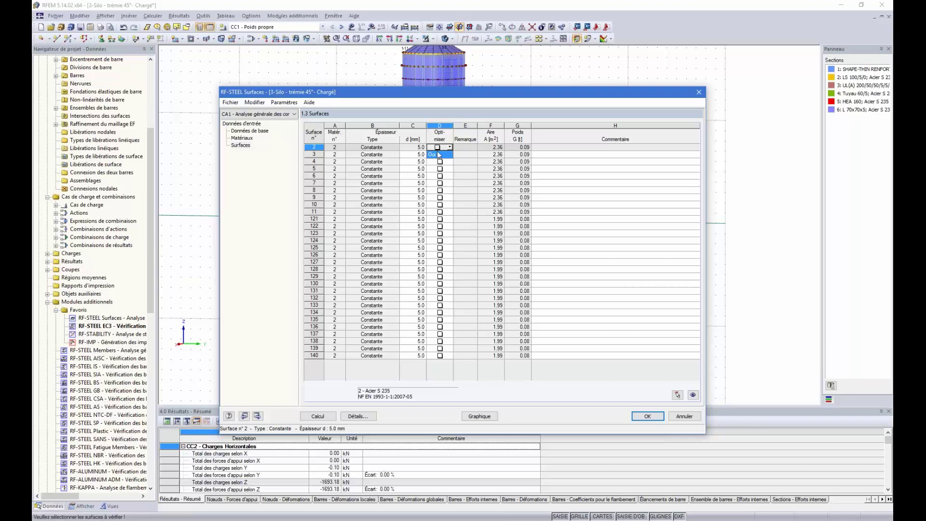
left_click(438, 154)
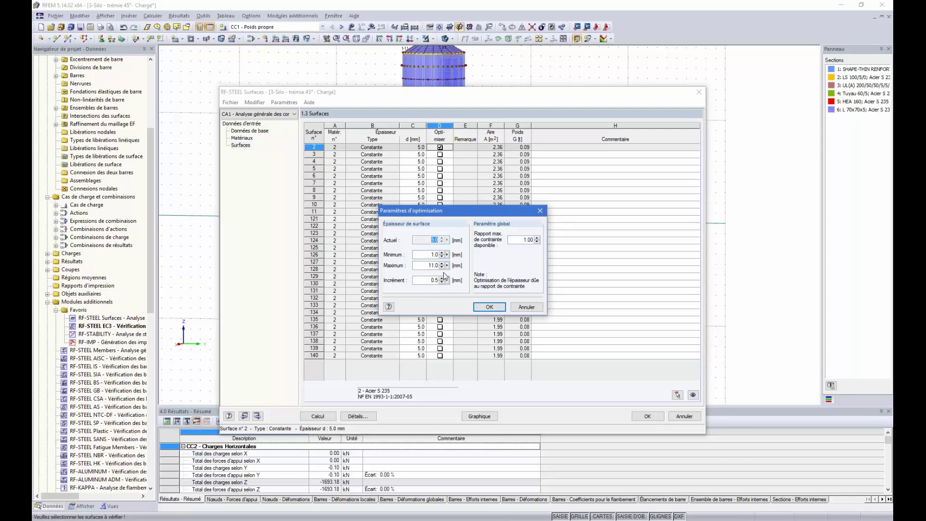
left_click(540, 210)
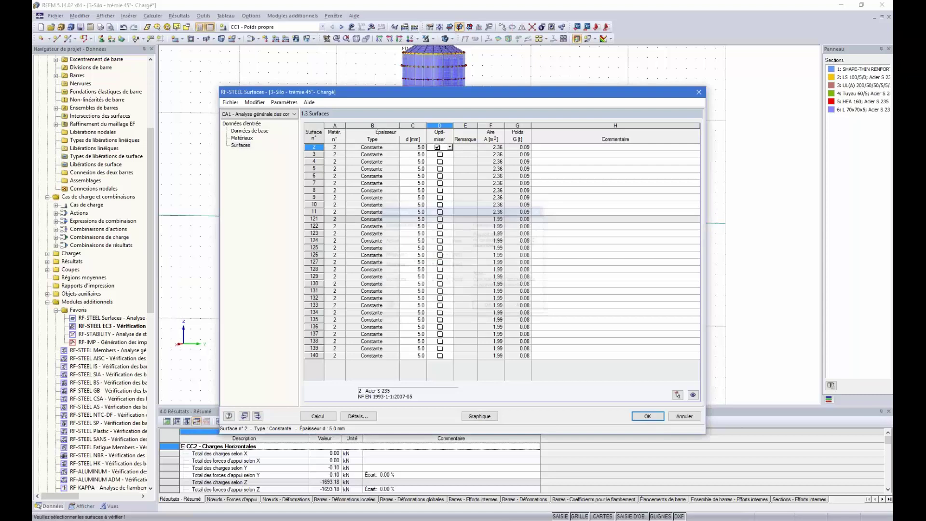
left_click(439, 148)
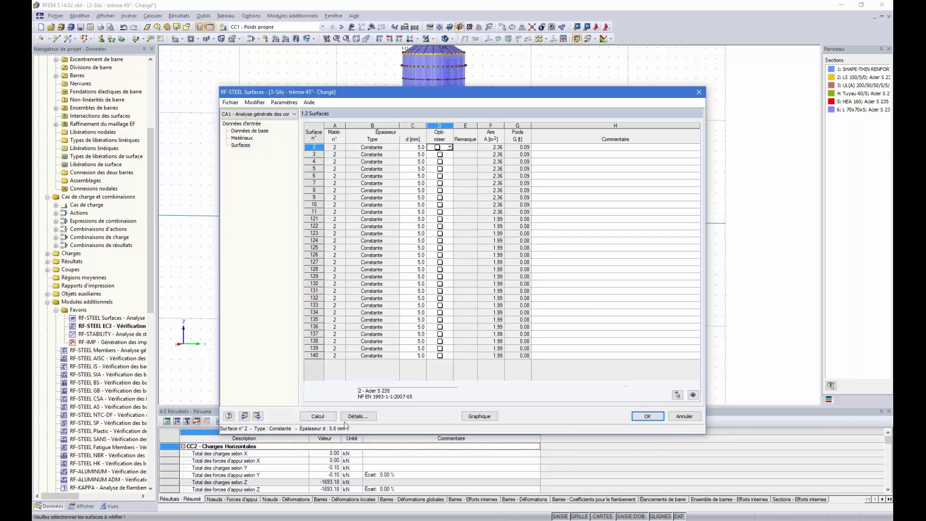
Calculate the surface stress verification and display its results on the silo's lower part
left_click(318, 417)
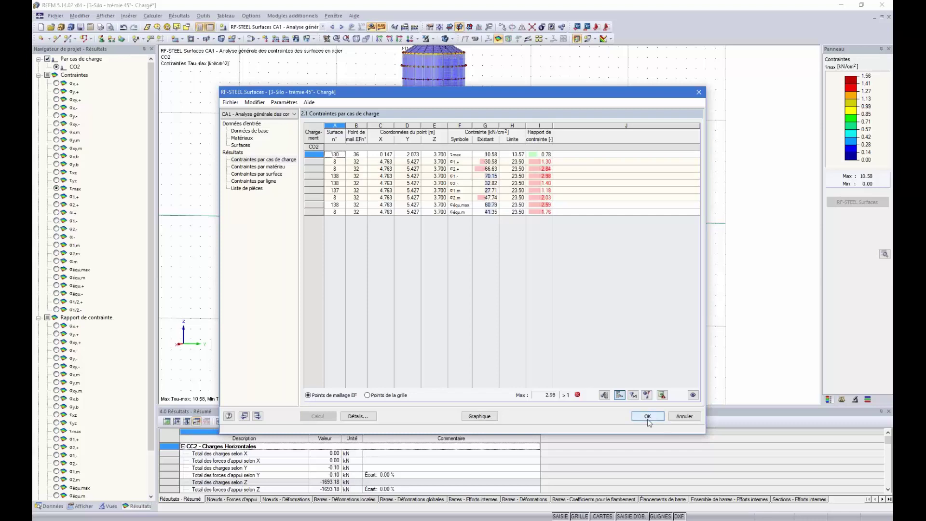
key("Return")
scroll(581, 368, "up", 5)
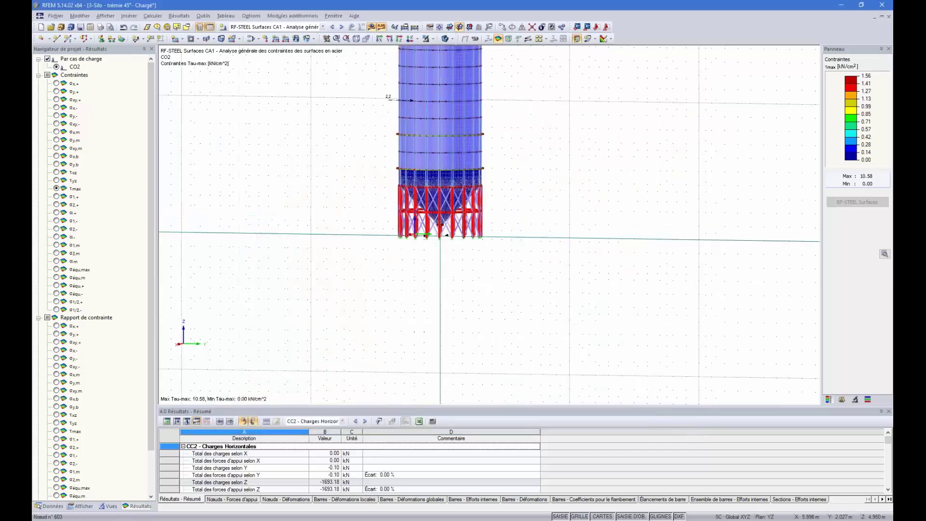
scroll(414, 192, "up", 7)
scroll(412, 200, "down", 1)
middle_click_drag(477, 218, 481, 254, "ctrl")
scroll(463, 228, "down", 7)
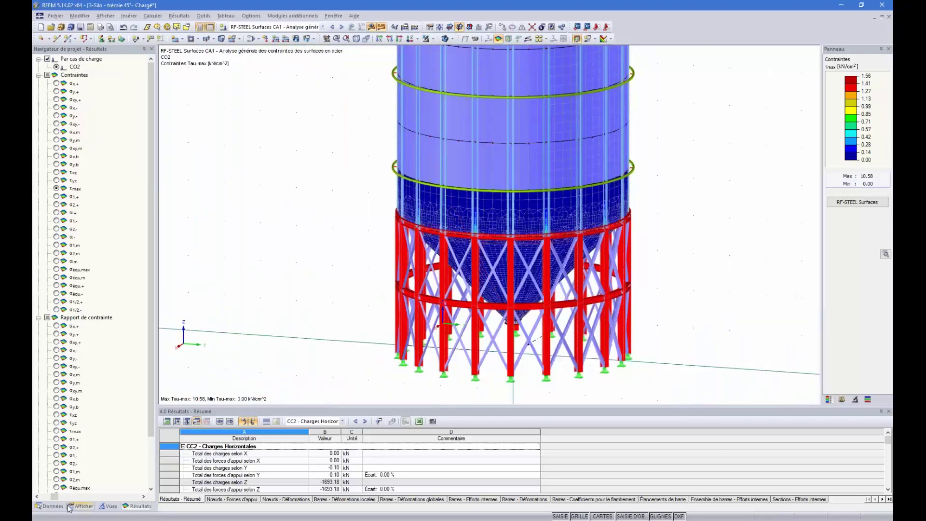
Clear the members-by-section visibility and isolate the surfaces by geometry, leaving the other objects faded
left_click(87, 506)
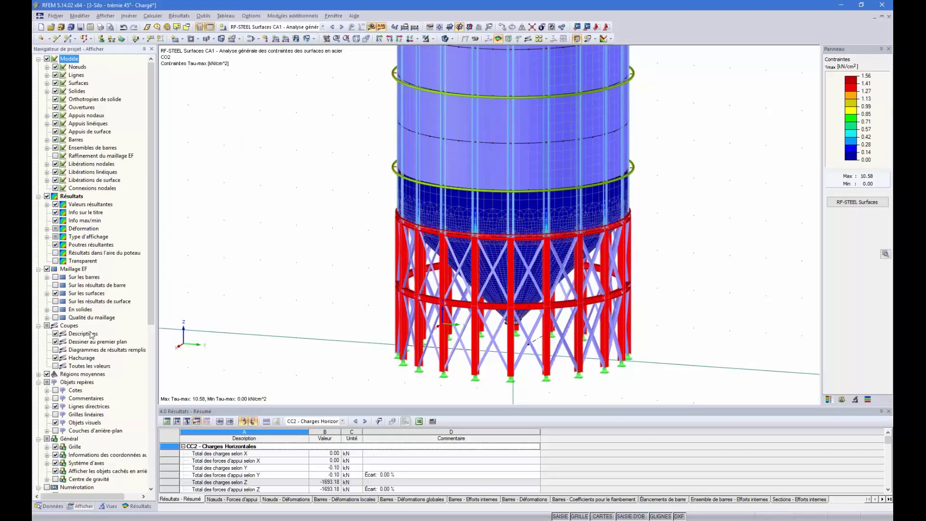
left_click(109, 506)
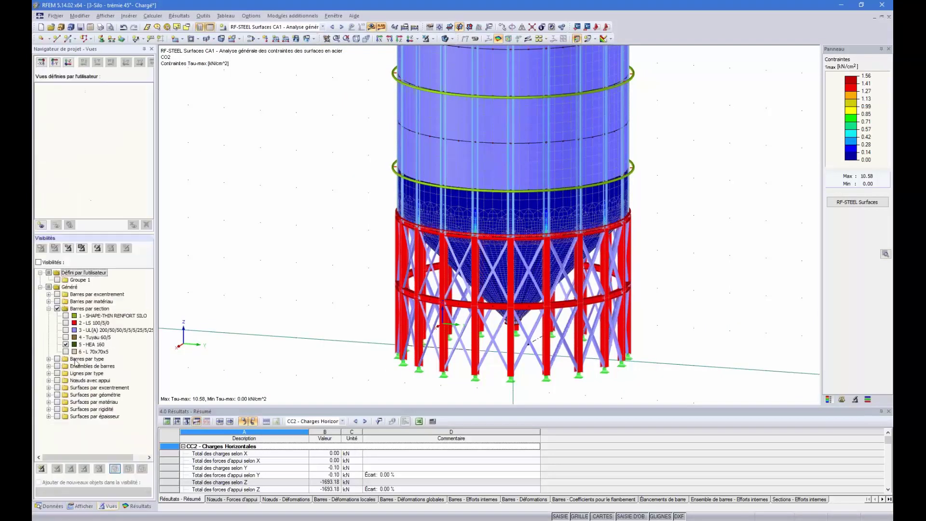
left_click(57, 308)
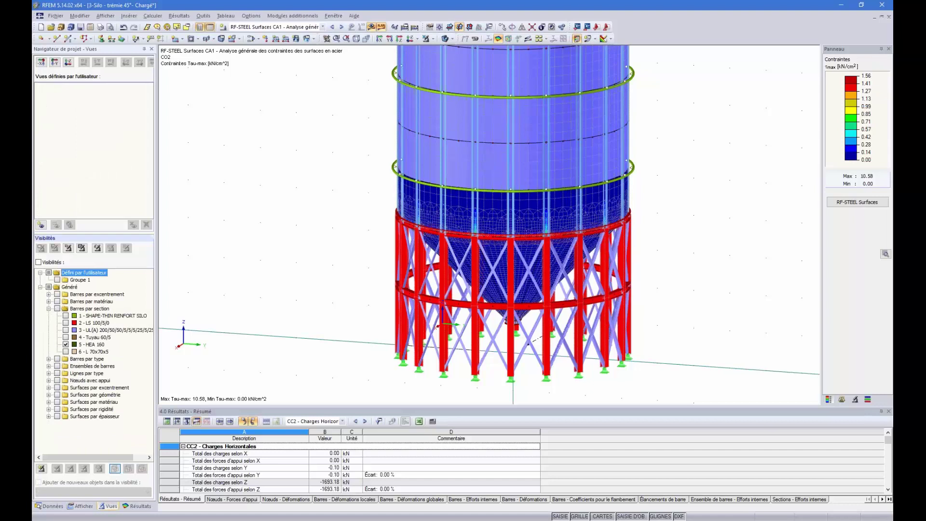
left_click(57, 395)
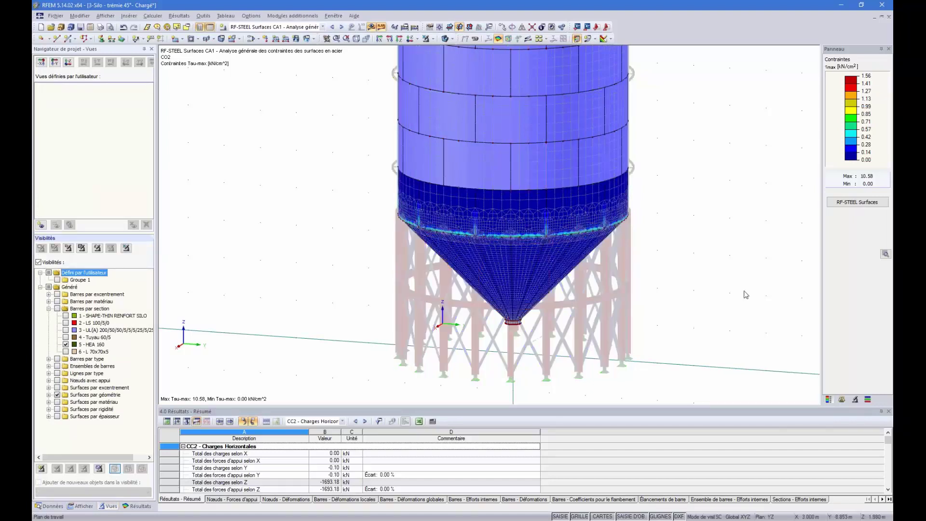
Reset the isoband value scale of the maximum shear stress τmax to its default values
scroll(518, 219, "up", 5)
scroll(495, 211, "up", 3)
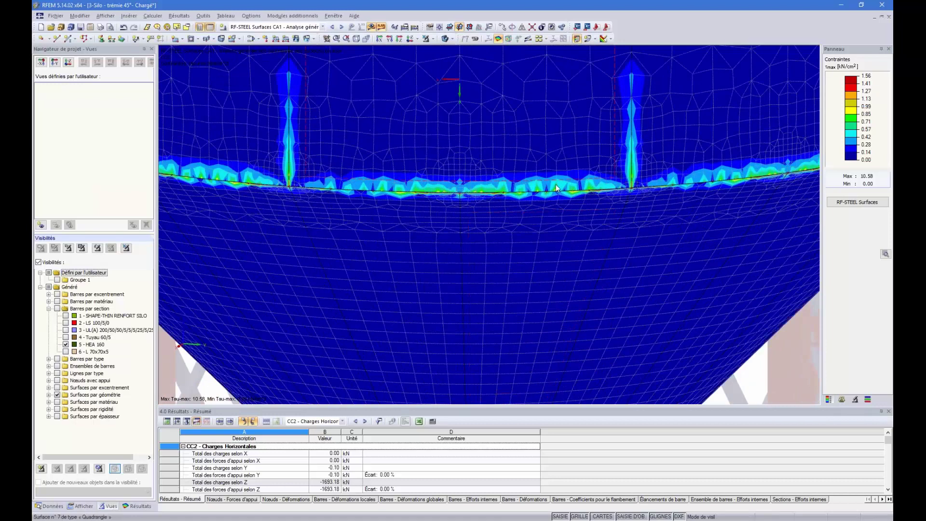
middle_click_drag(523, 216, 507, 169, "ctrl")
scroll(569, 92, "up", 5)
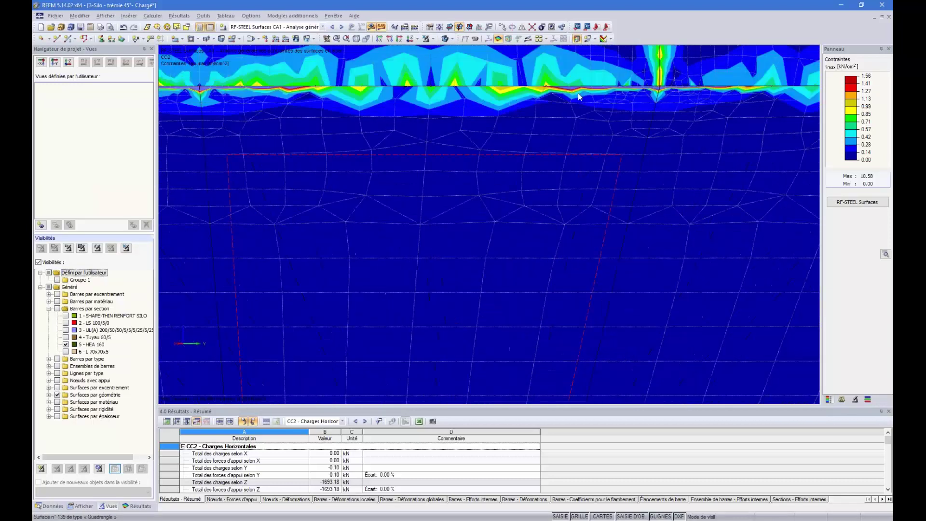
scroll(565, 80, "down", 1)
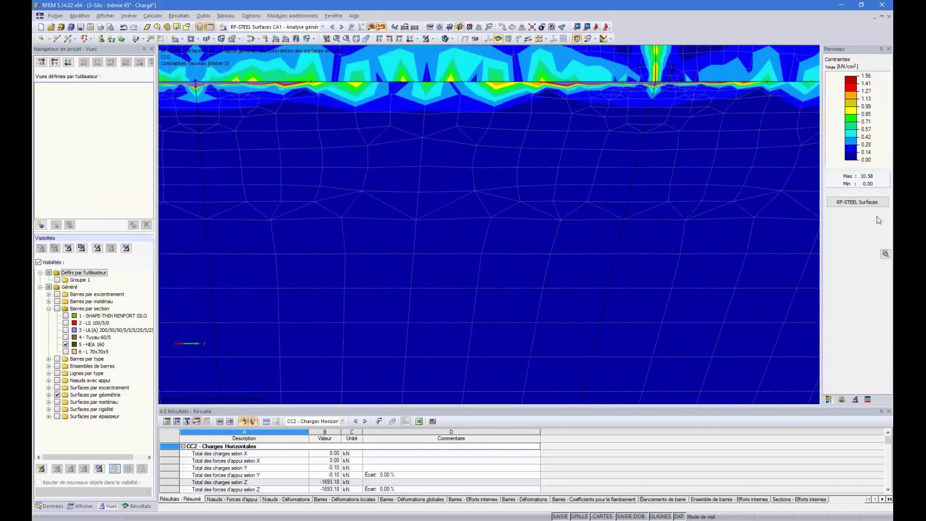
double_click(864, 113)
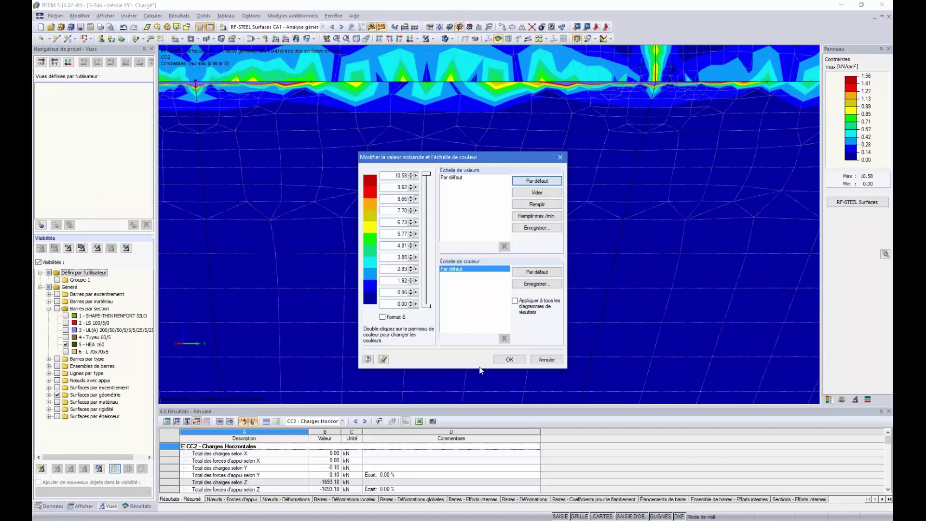
left_click(509, 359)
Examine the τmax peaks along the junction between the hopper and the shell, close to the column supports
scroll(519, 223, "down", 2)
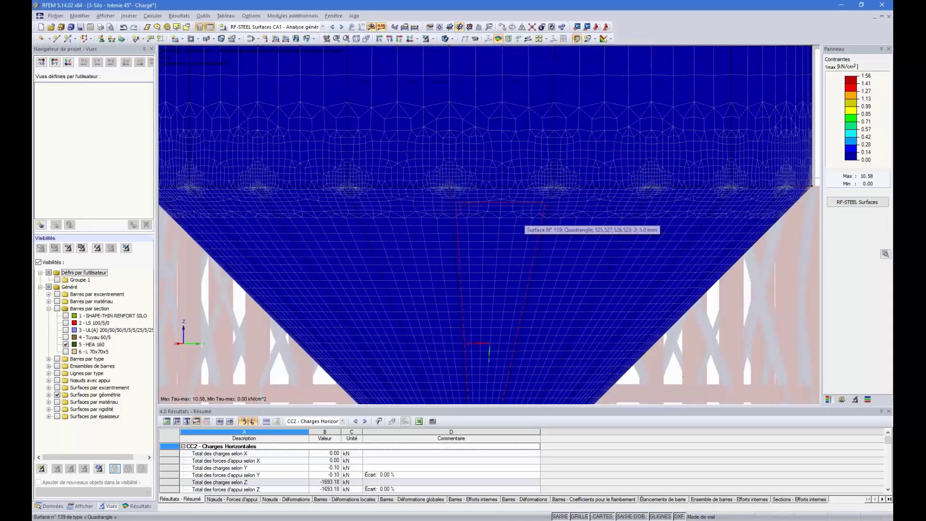
scroll(519, 220, "down", 4)
scroll(550, 202, "up", 7)
scroll(501, 209, "up", 2)
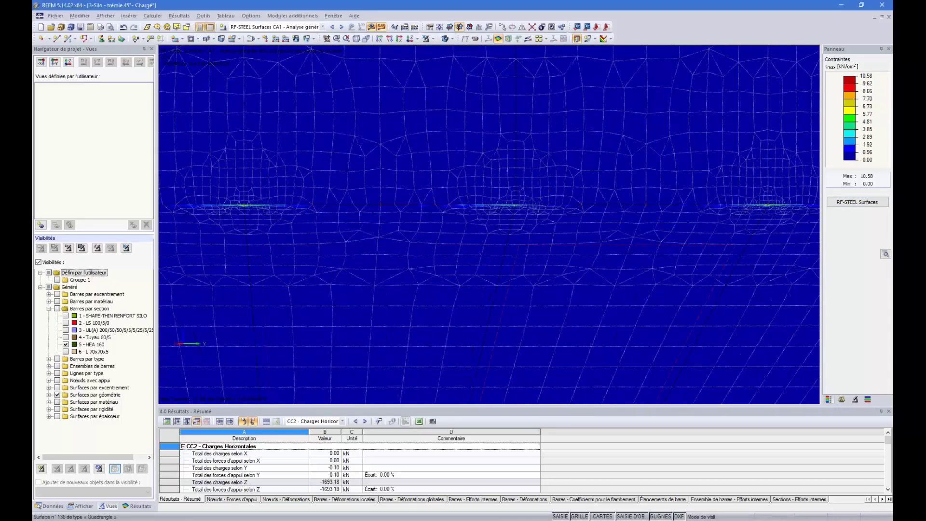
scroll(502, 209, "up", 5)
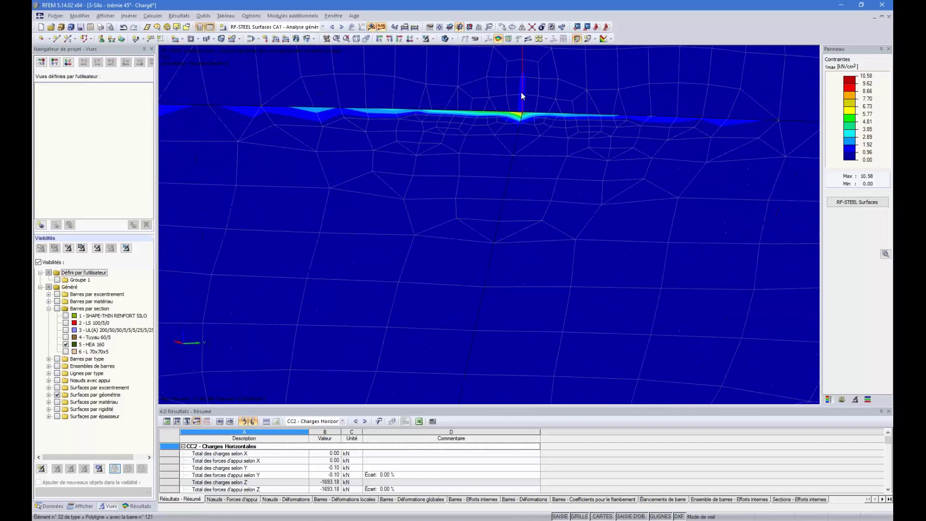
scroll(520, 92, "up", 3)
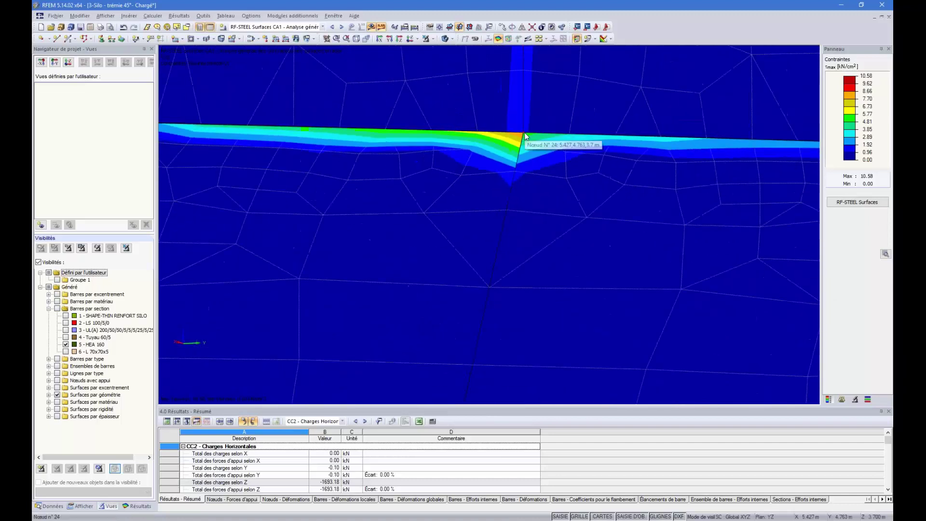
scroll(525, 134, "down", 6)
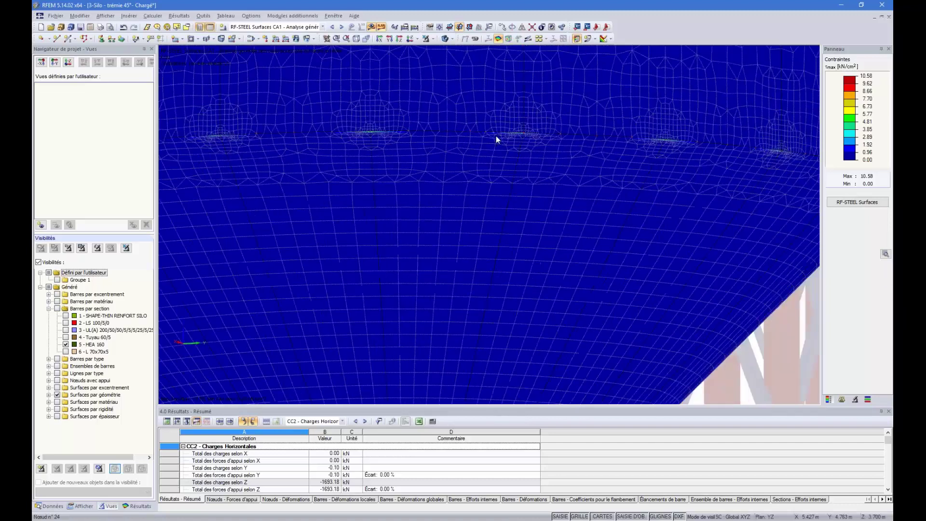
scroll(338, 140, "up", 5)
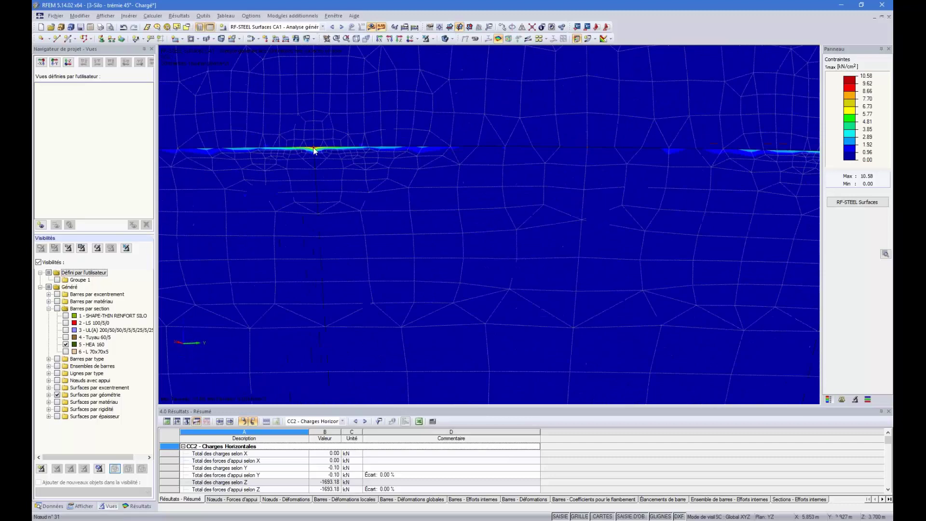
scroll(314, 146, "down", 5)
Reopen the RF-STEEL Surfaces stress results by load case and display the σ2,+ stress ratio on the model
left_click(854, 201)
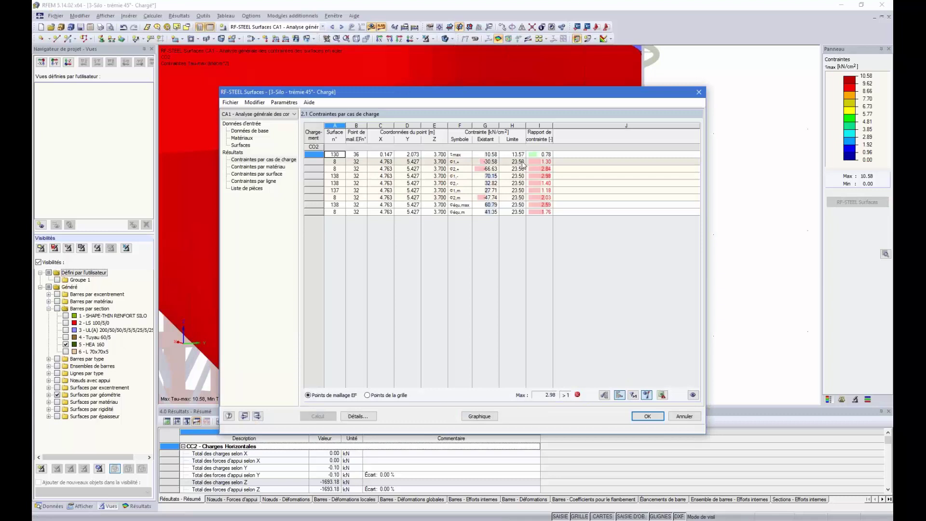
left_click(522, 163)
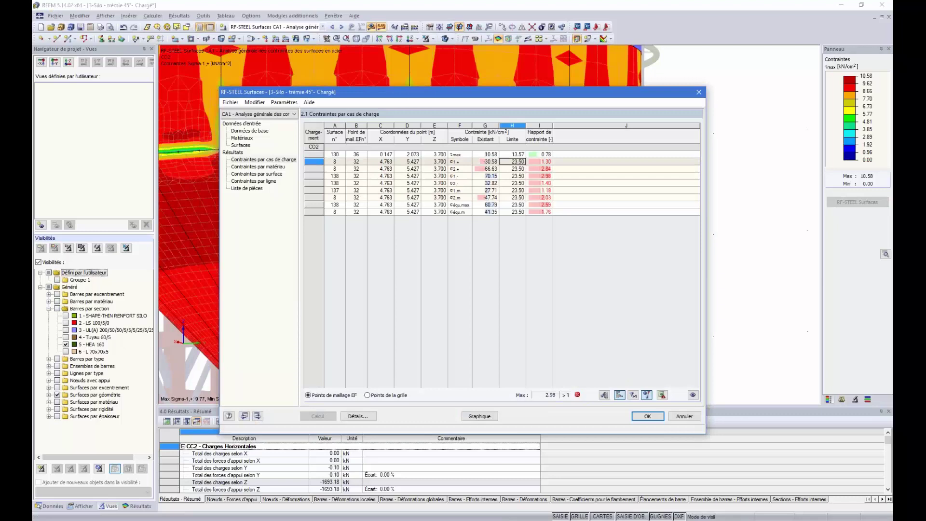
left_click(518, 169)
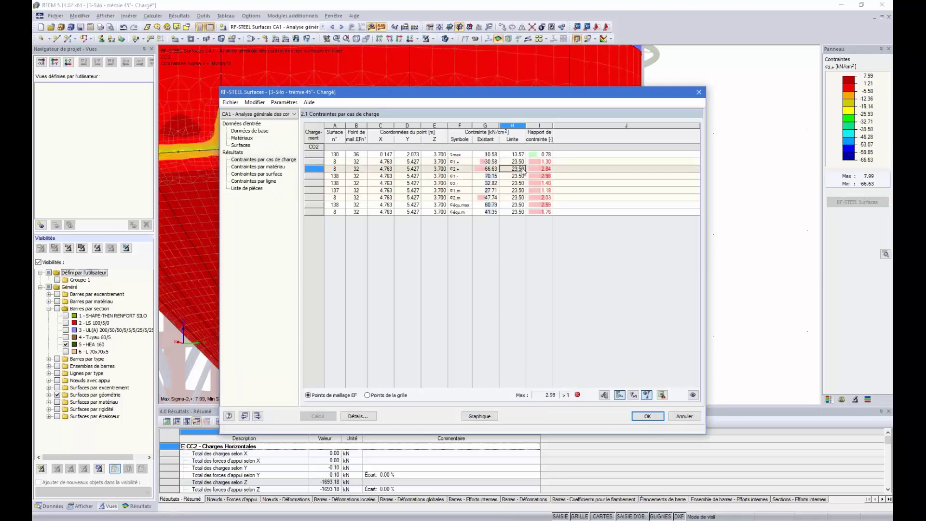
left_click(545, 169)
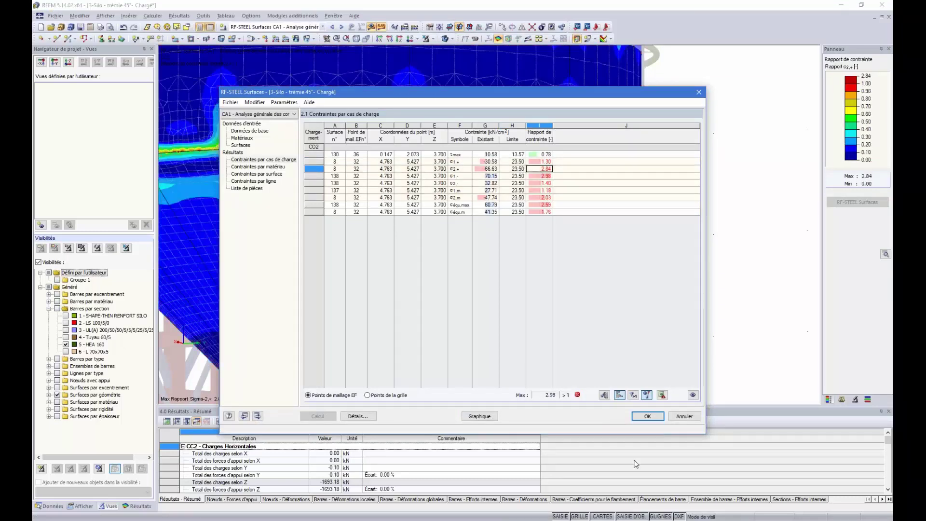
left_click(651, 417)
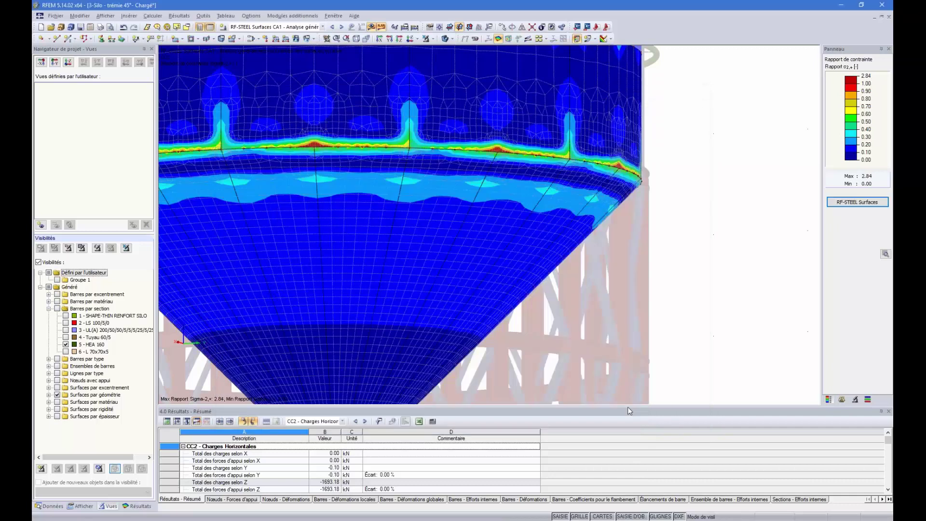
Examine the σ2,+ stress ratio distribution along the hopper-to-shell junction and on the hopper from several angles
scroll(496, 172, "up", 5)
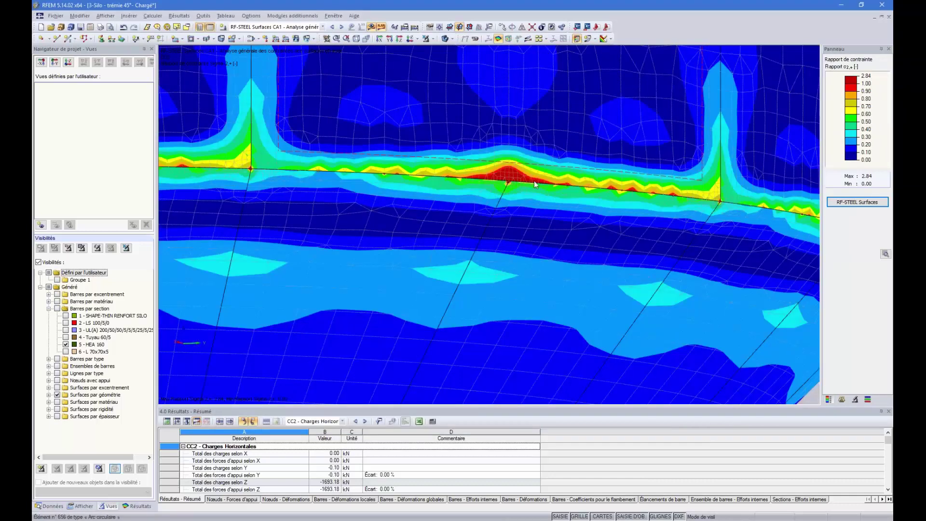
scroll(480, 182, "down", 3)
scroll(479, 180, "down", 1)
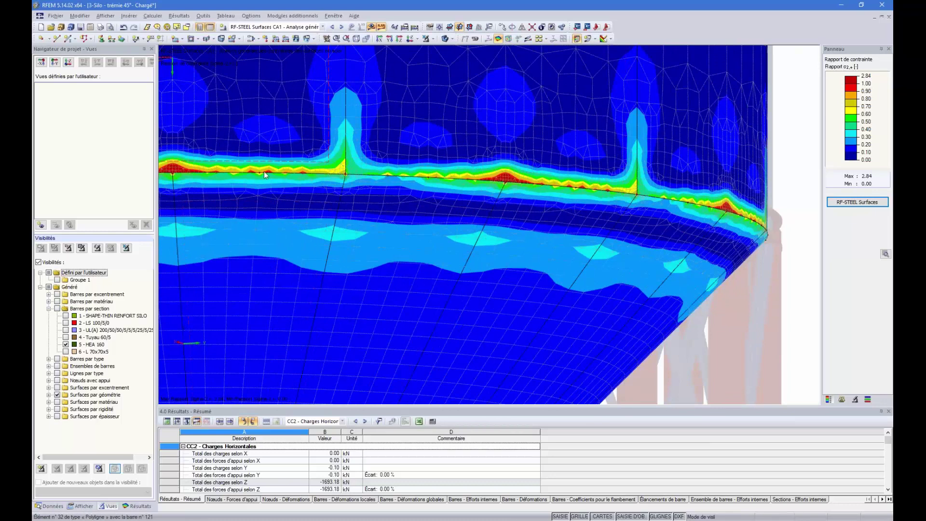
scroll(381, 187, "down", 3)
middle_click_drag(380, 187, 369, 206, "ctrl")
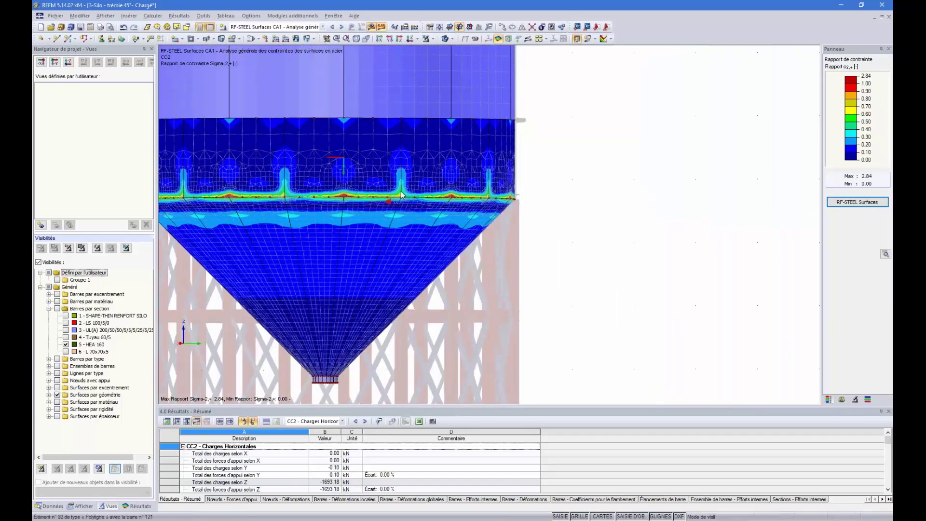
scroll(410, 207, "up", 3)
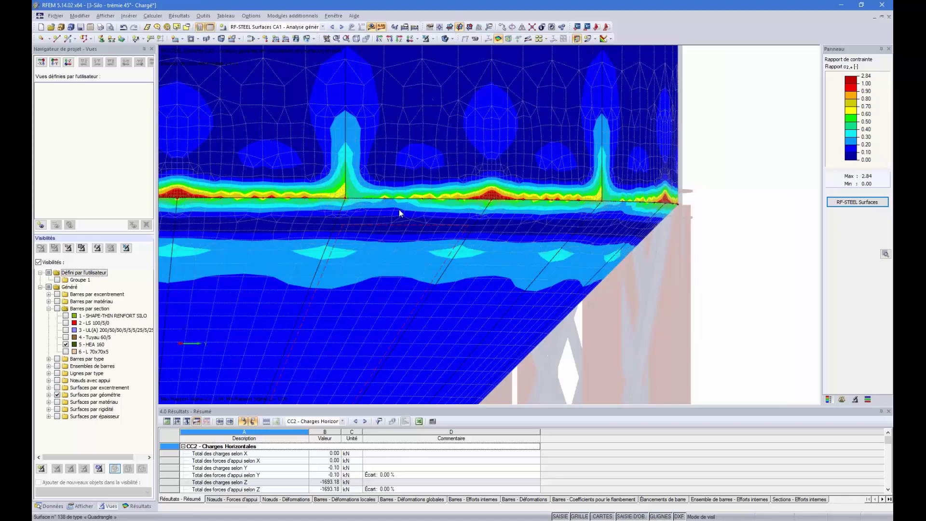
scroll(397, 197, "down", 2)
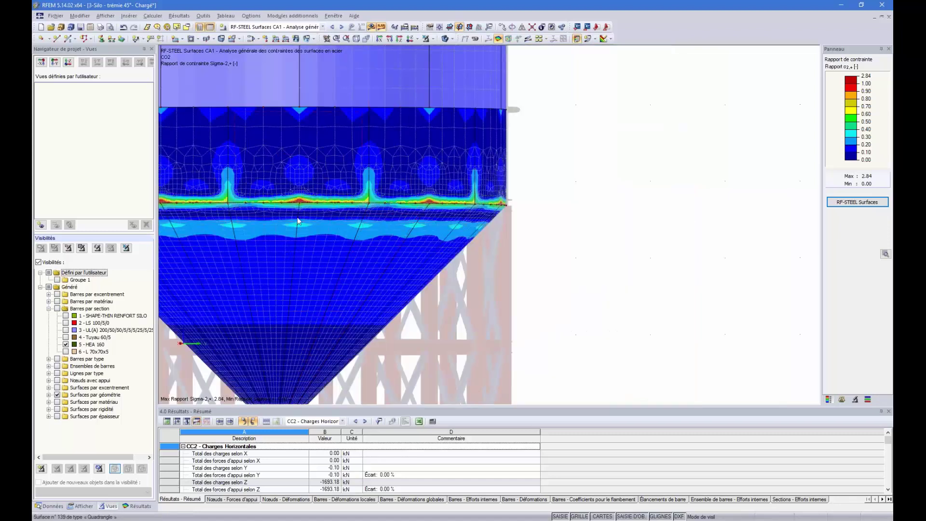
scroll(270, 207, "up", 2)
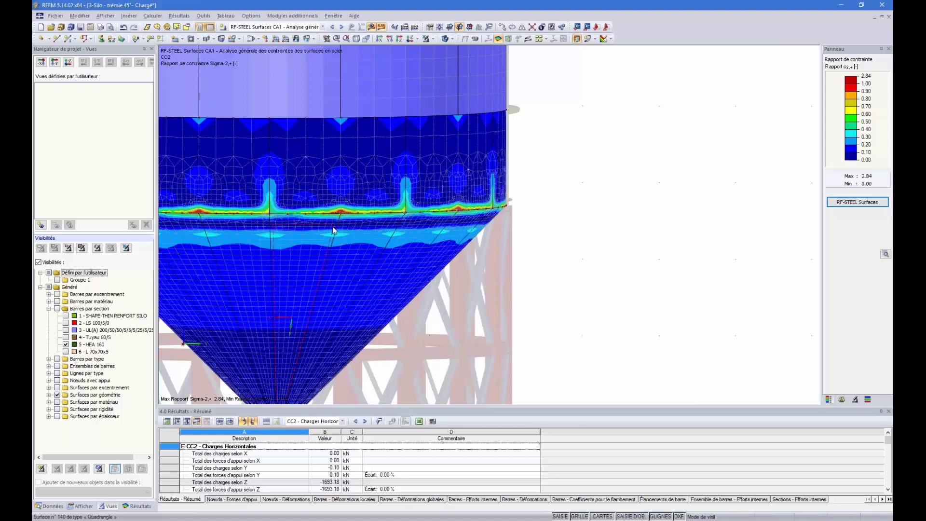
middle_click_drag(307, 231, 374, 232, "ctrl")
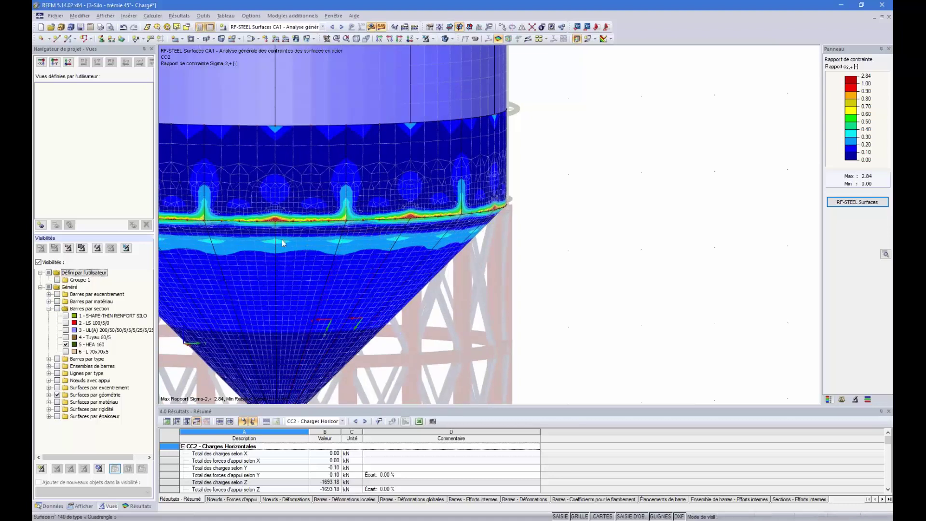
Examine the localized σ2,+ stress ratio peaks along the hopper-to-shell junction close up
middle_click_drag(256, 237, 285, 238, "ctrl")
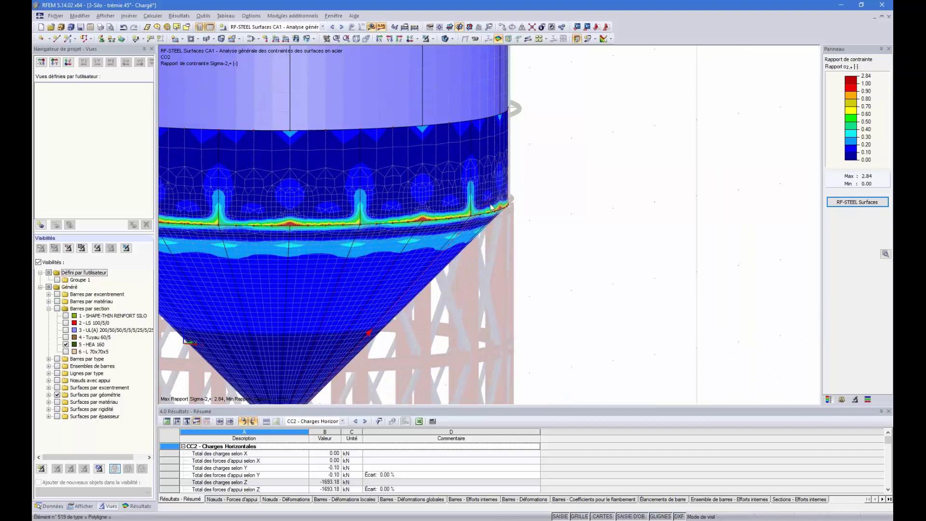
scroll(491, 208, "up", 3)
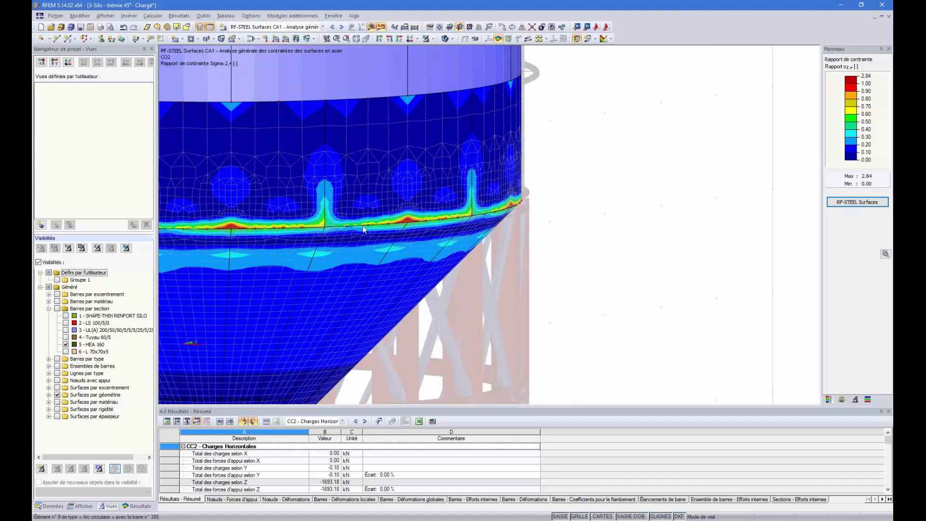
scroll(404, 224, "up", 1)
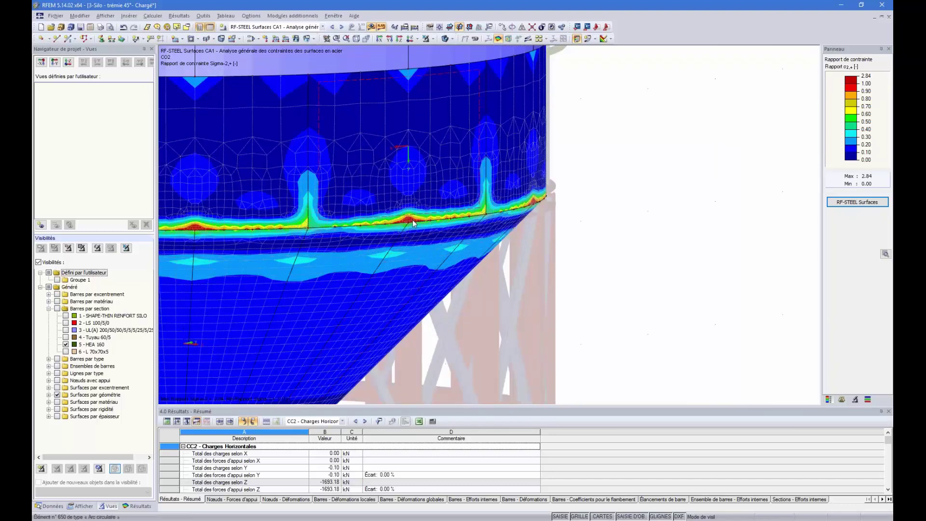
scroll(404, 230, "down", 2)
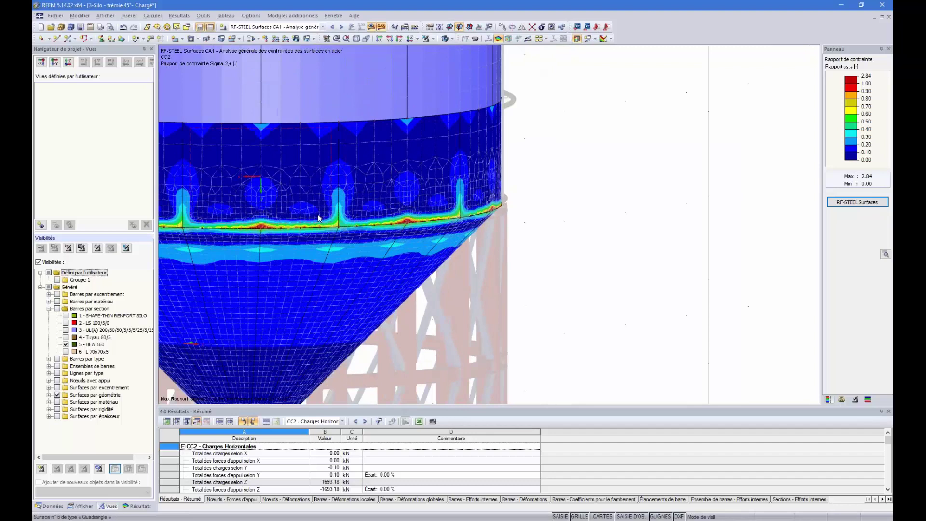
scroll(277, 231, "down", 1)
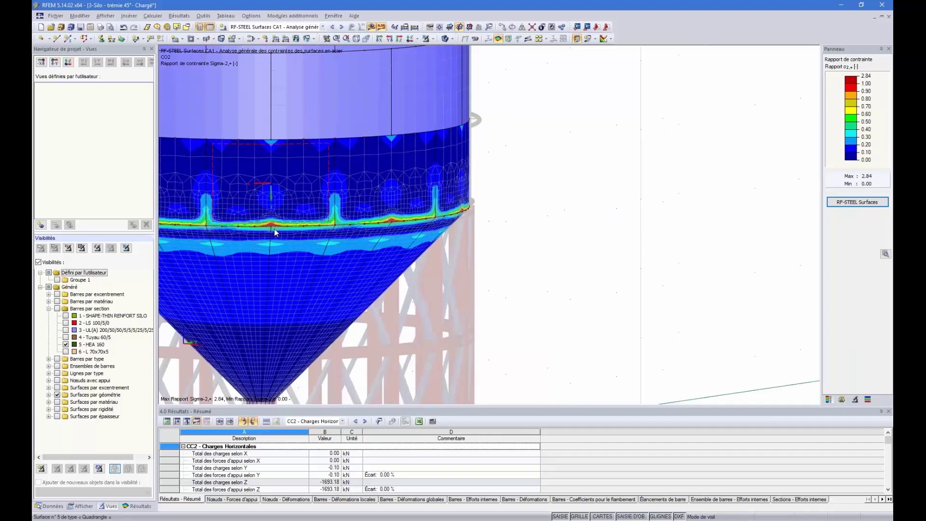
Start a new average region (région moyenne) centred on node 29, at a σ2,+ ratio peak on the hopper-to-shell junction
left_click(49, 505)
middle_click_drag(224, 222, 296, 243, "ctrl")
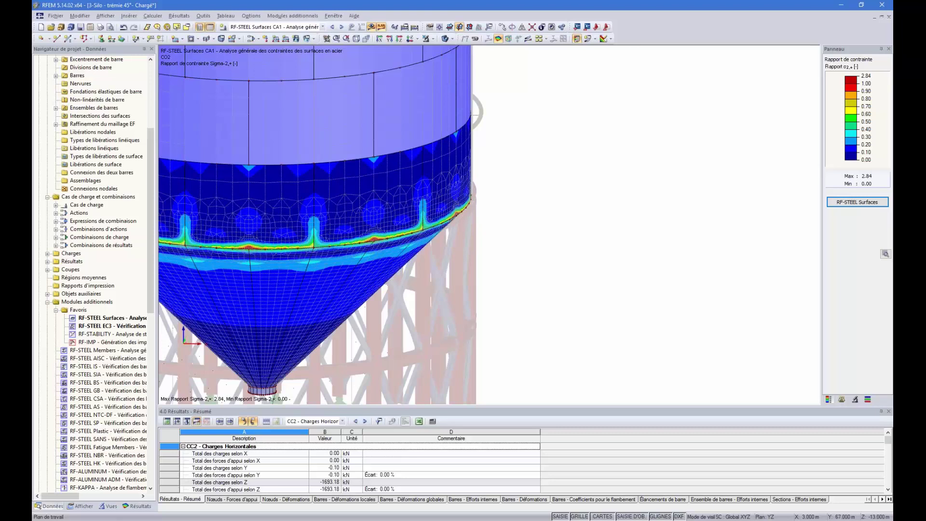
middle_click_drag(385, 217, 394, 233, "ctrl")
scroll(85, 223, "up", 6)
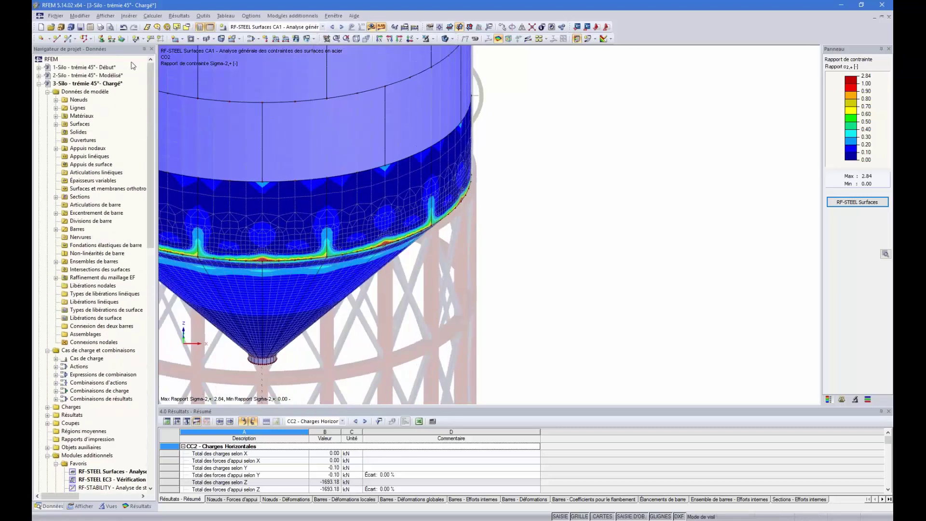
left_click(179, 15)
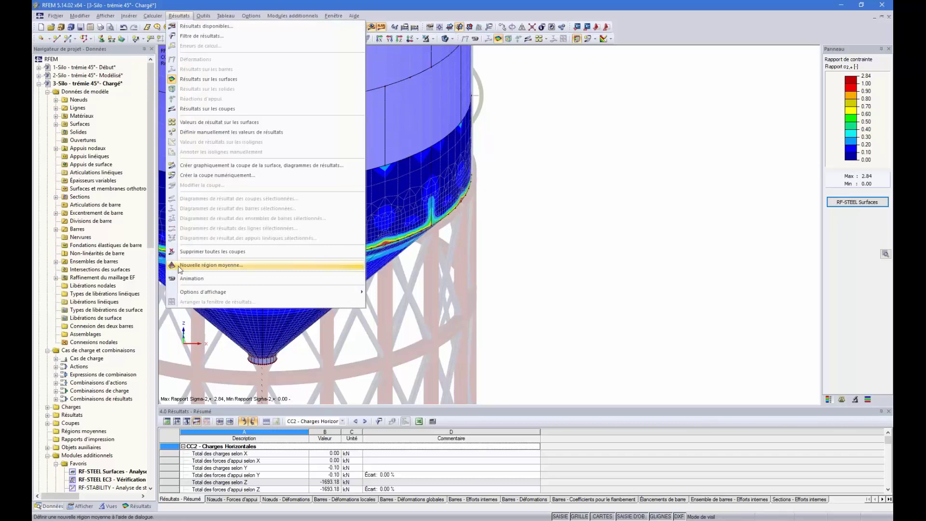
left_click(194, 270)
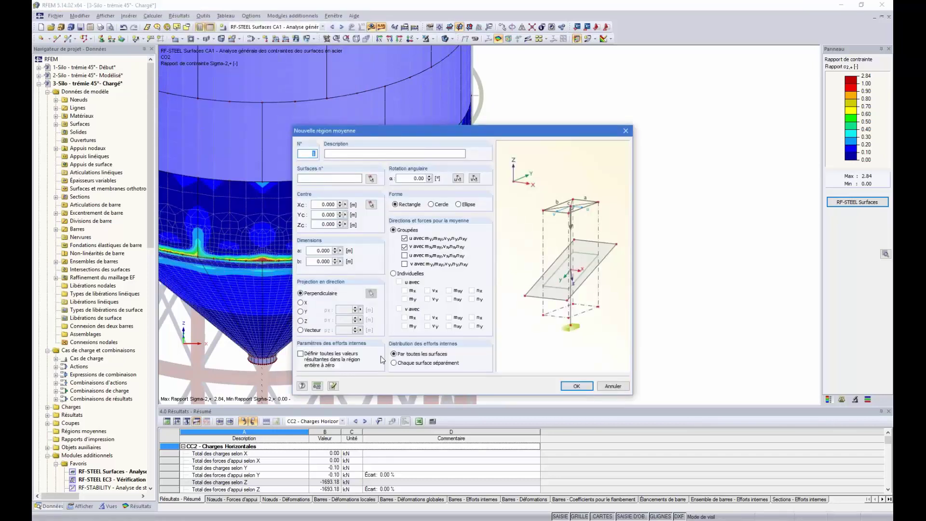
left_click(371, 205)
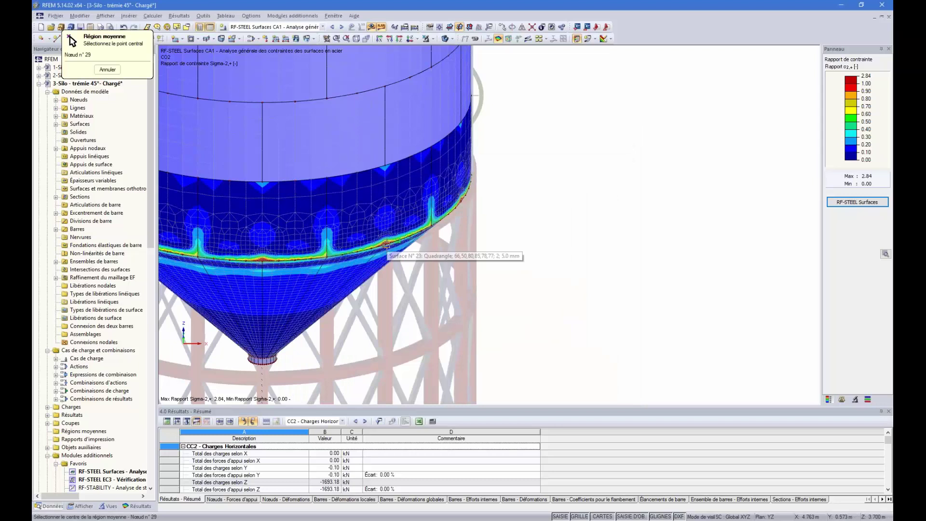
left_click(392, 241)
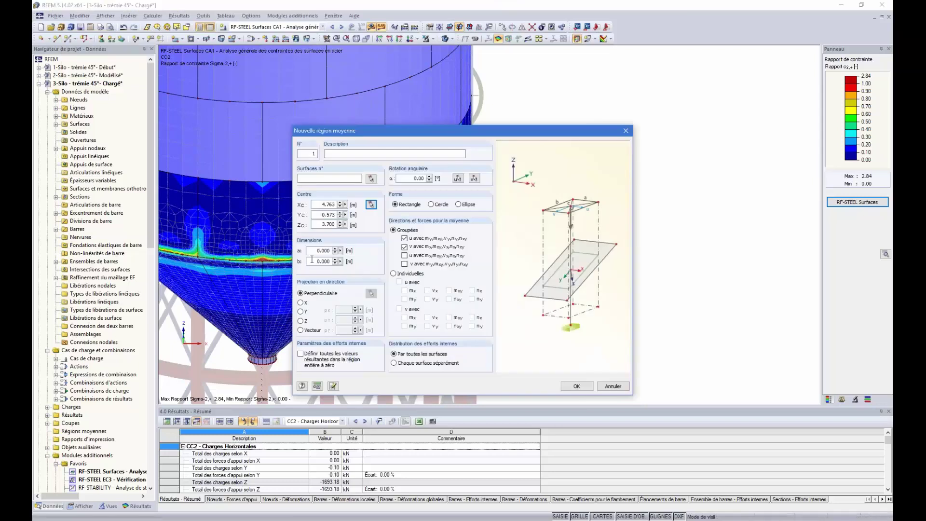
Make the average region a 0.350 m diameter circle, projected along the vector picked toward the silo's central point n° 1
left_click(431, 204)
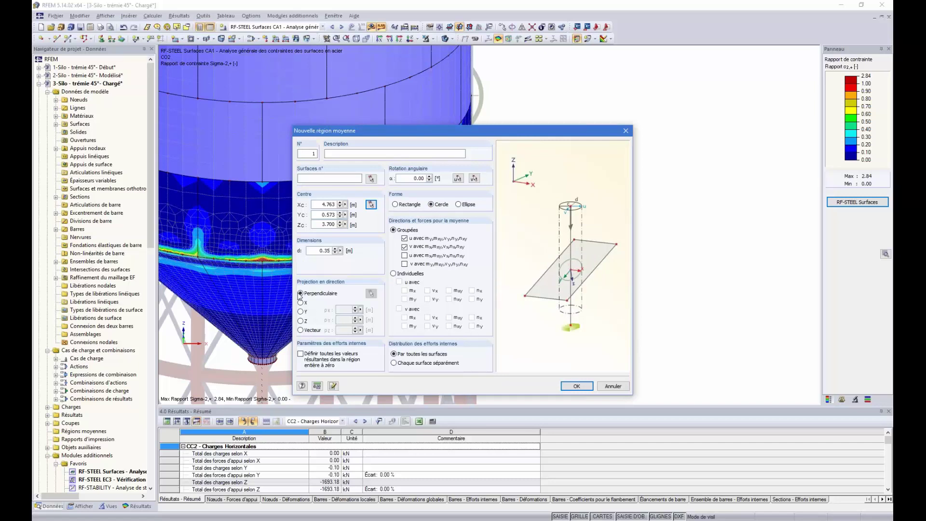
left_click(301, 330)
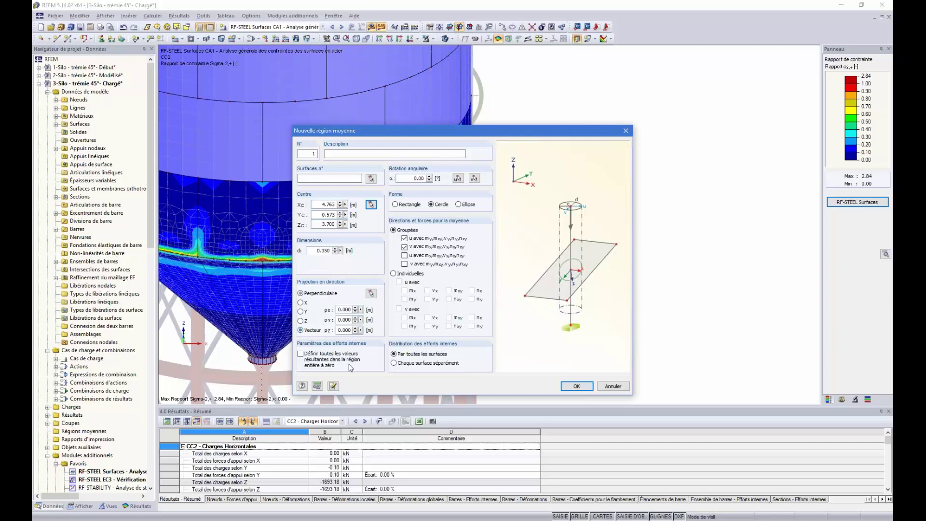
left_click(370, 293)
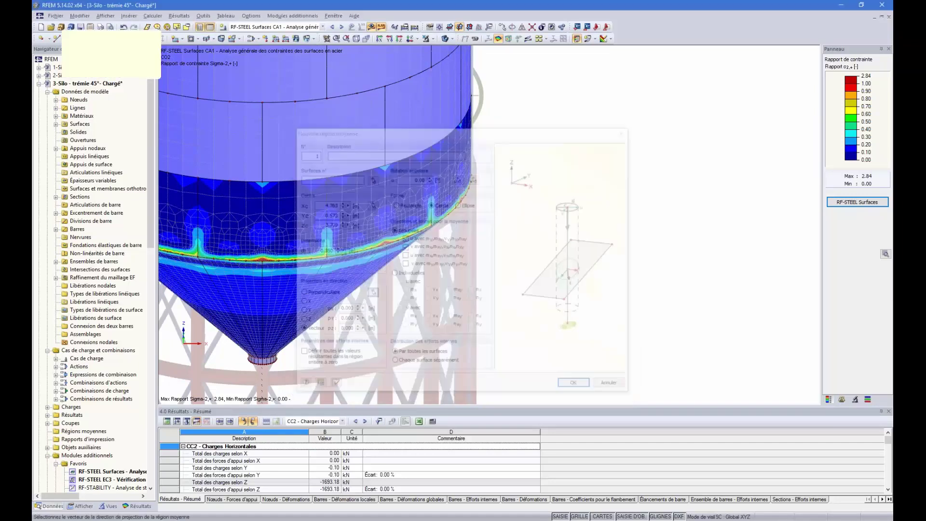
scroll(385, 232, "up", 1)
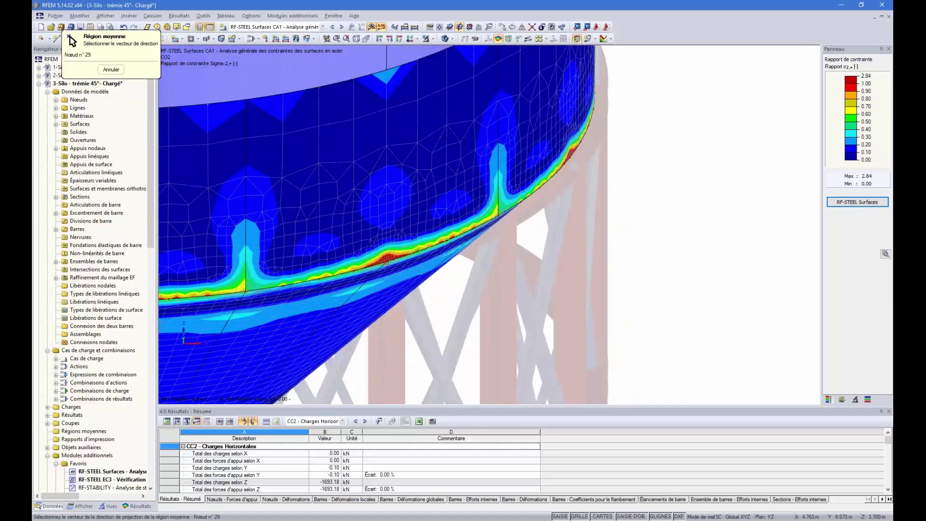
scroll(405, 205, "down", 3)
middle_click_drag(415, 186, 446, 143, "ctrl")
left_click(445, 39)
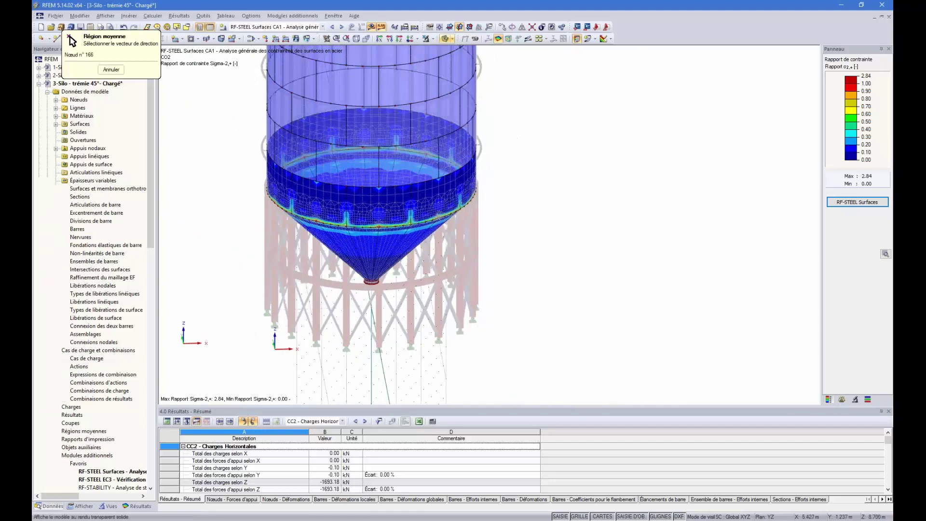
middle_click_drag(560, 188, 643, 113, "ctrl")
scroll(422, 139, "up", 4)
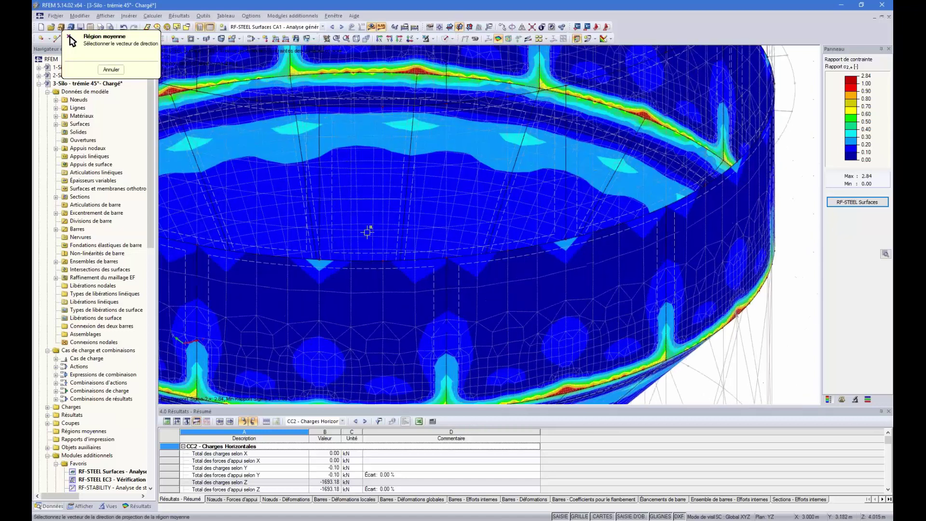
scroll(370, 212, "down", 3)
middle_click_drag(370, 213, 372, 224, "ctrl")
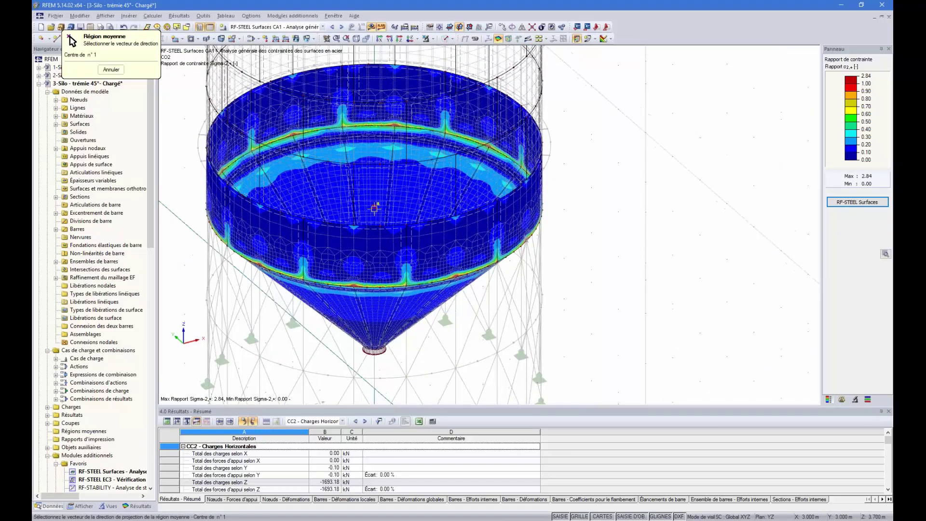
left_click(374, 209)
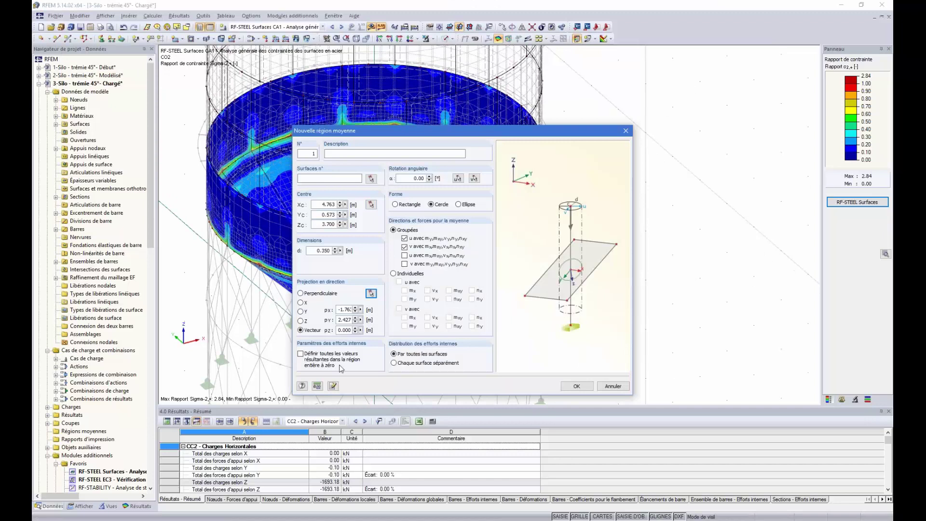
left_click(575, 387)
left_click(462, 278)
left_click(371, 179)
middle_click_drag(559, 275, 488, 294, "ctrl")
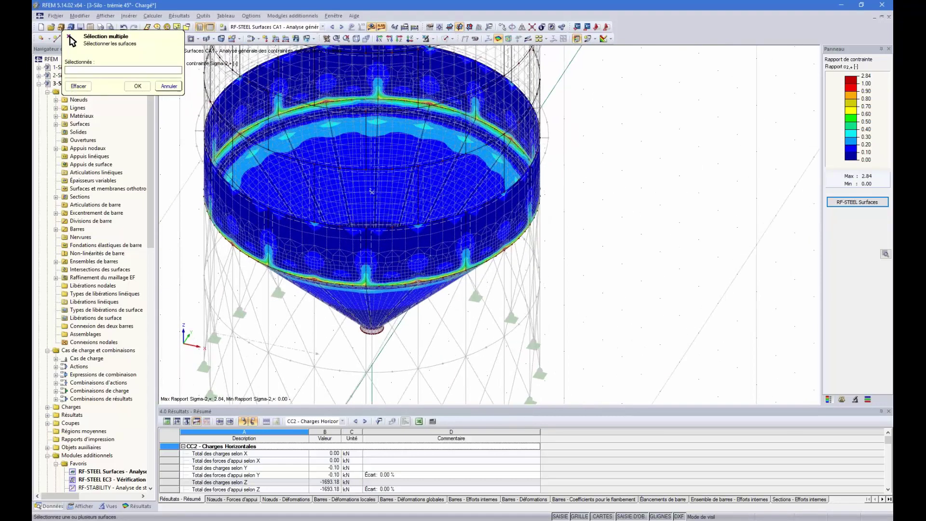
left_click(137, 86)
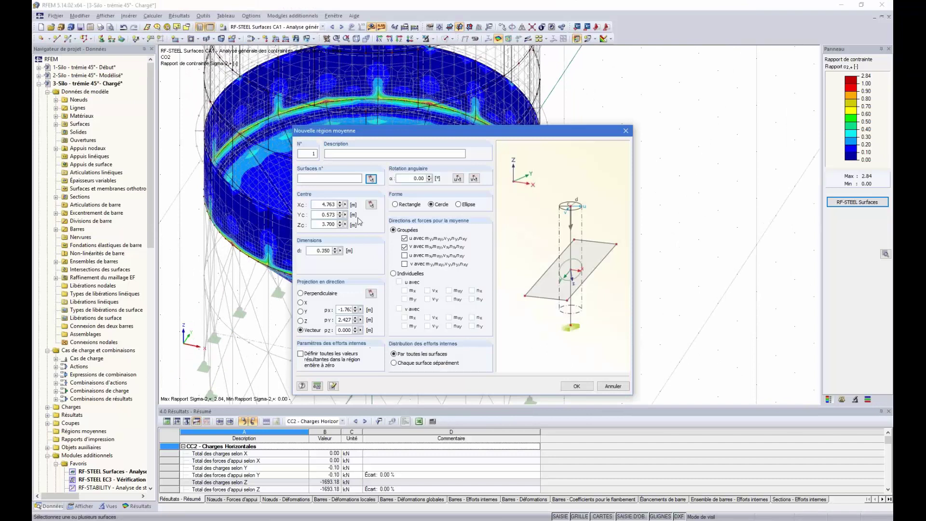
left_click(371, 204)
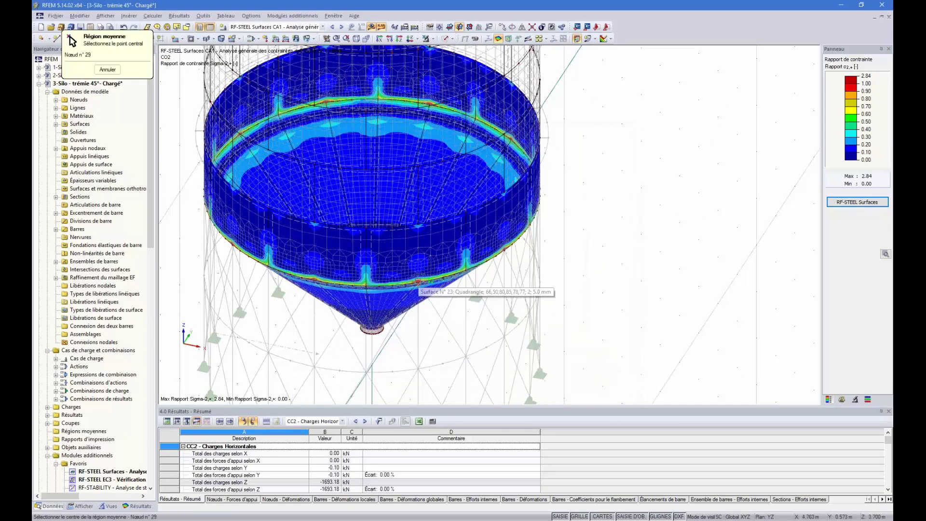
left_click(418, 280)
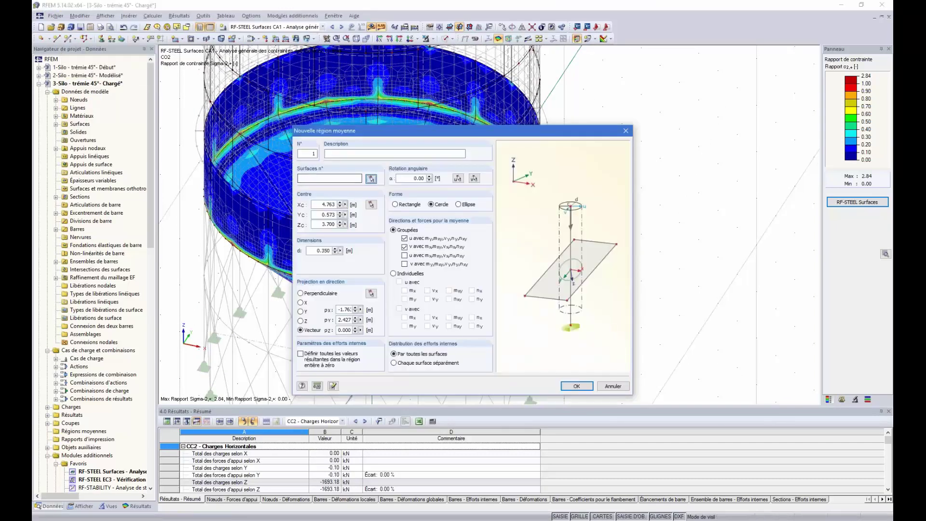
Assign surfaces 5, 123 and 124 to the average region and create it
left_click(371, 179)
left_click(402, 282)
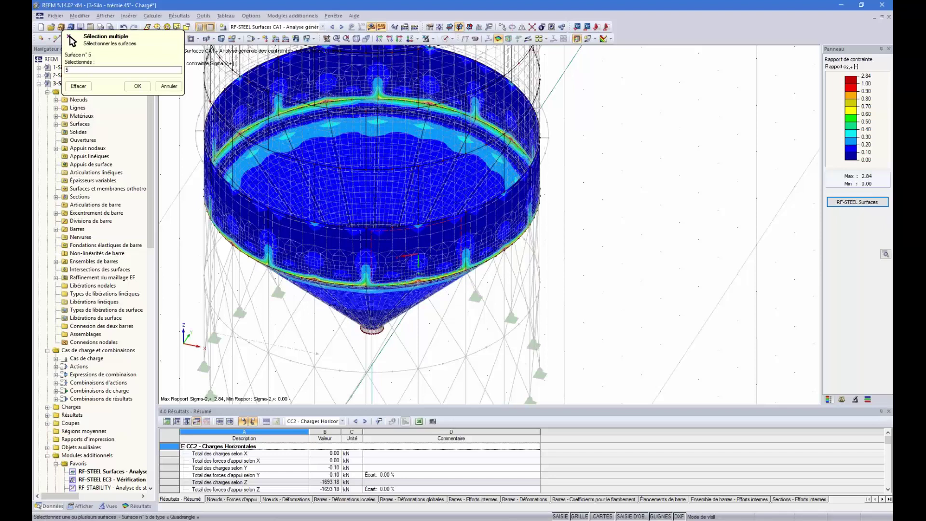
scroll(403, 296, "up", 2)
scroll(403, 299, "up", 2)
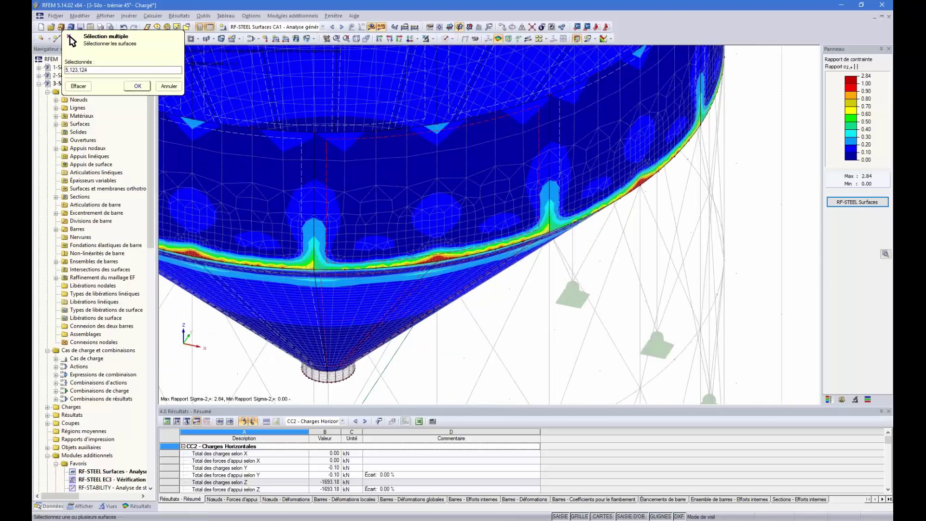
left_click(138, 86)
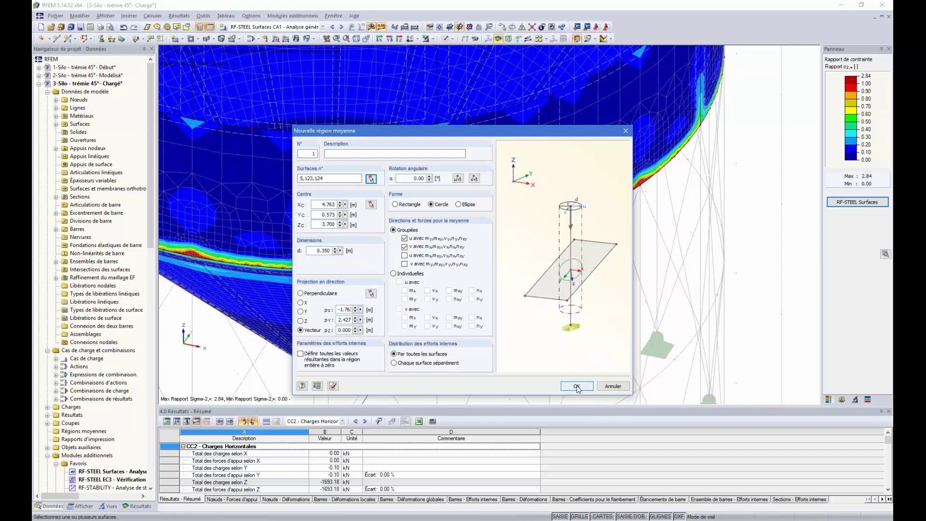
left_click(576, 386)
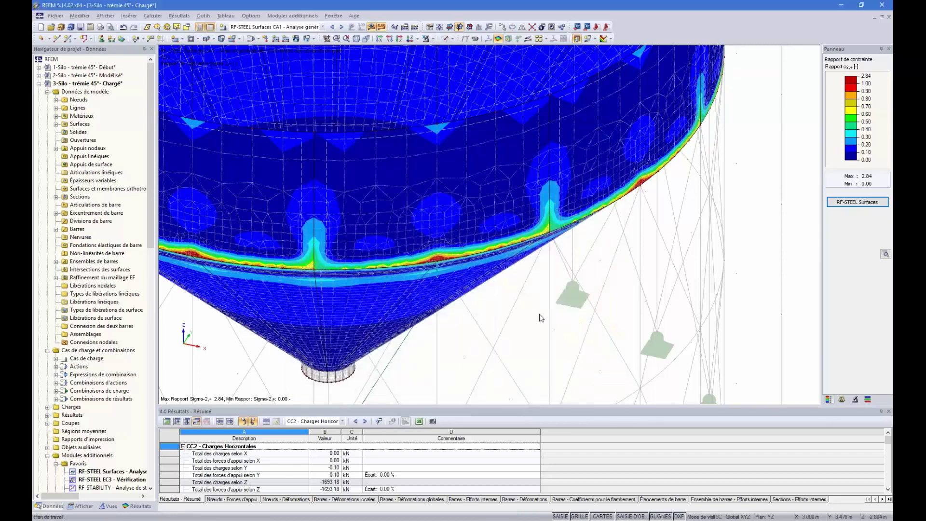
middle_click_drag(506, 328, 485, 307, "ctrl")
scroll(419, 260, "up", 1)
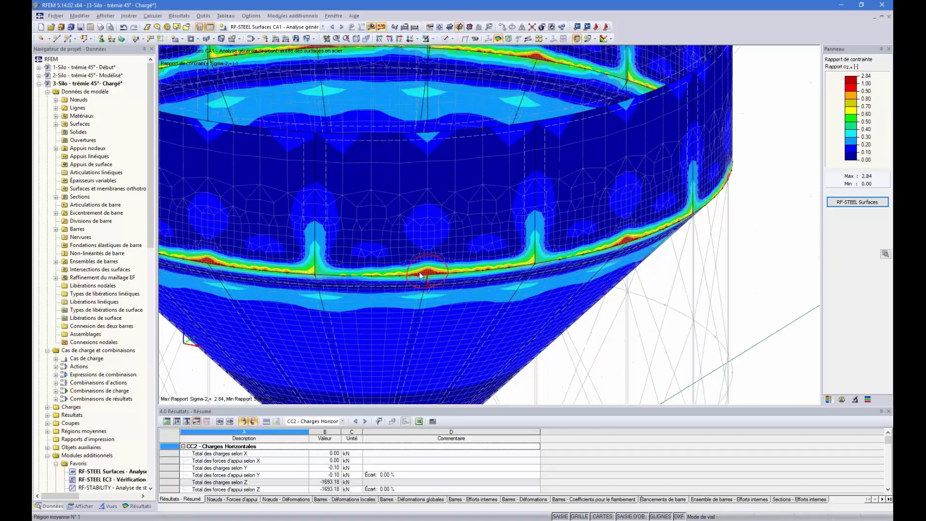
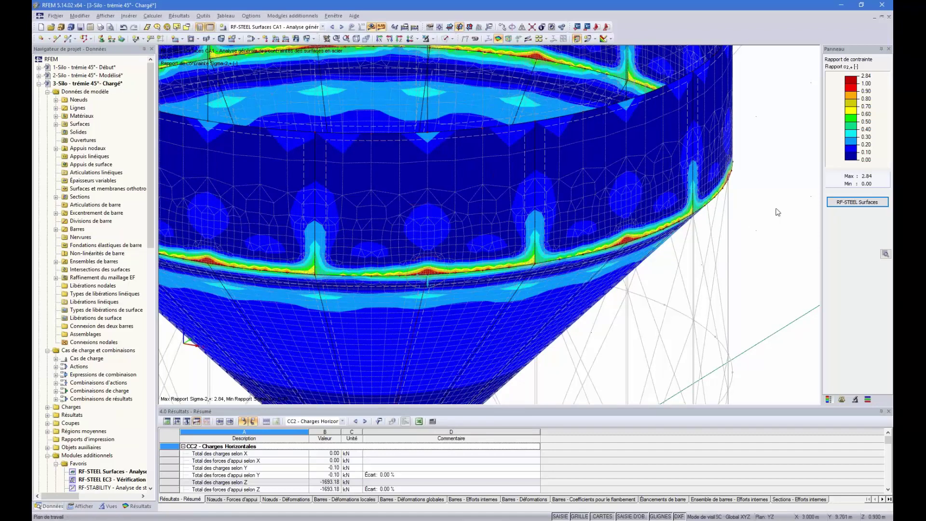
Make RF-STEEL Surfaces apply the smoothed internal forces in the defined average regions, and recalculate the module's results
left_click(857, 201)
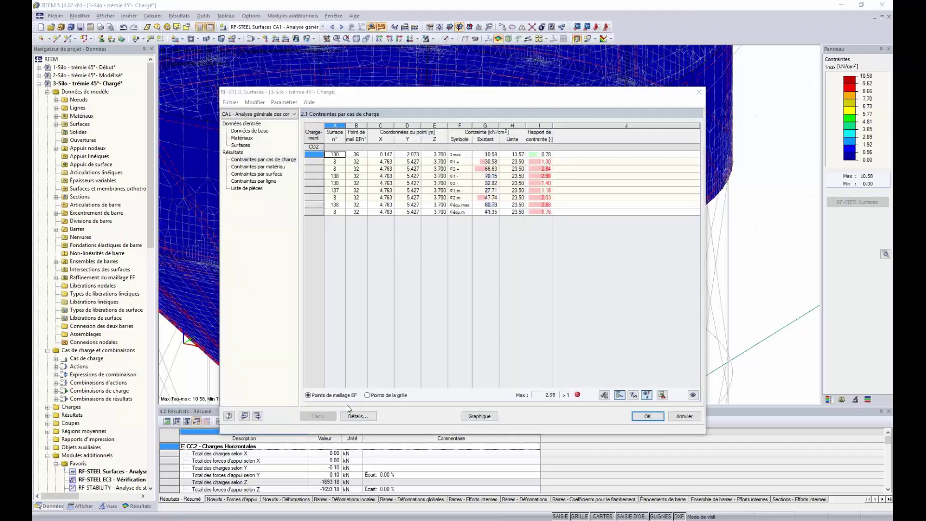
left_click(357, 416)
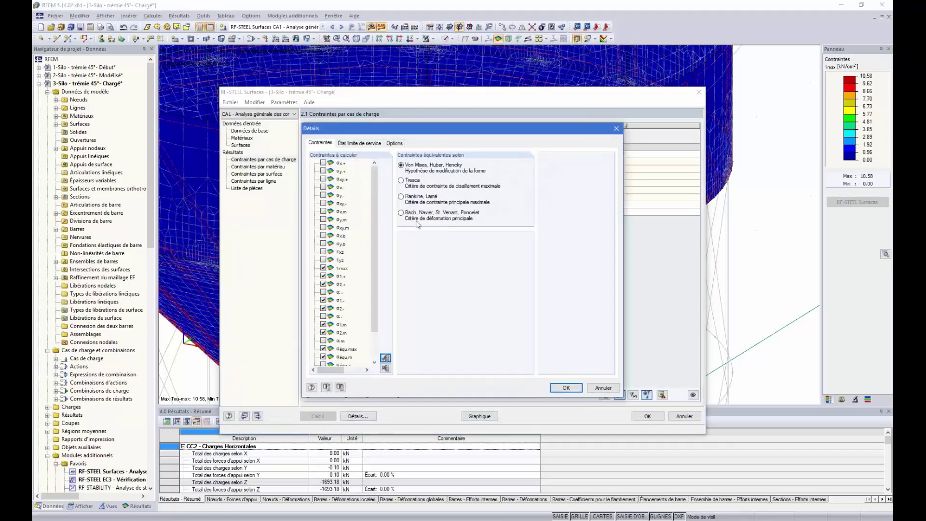
left_click(394, 143)
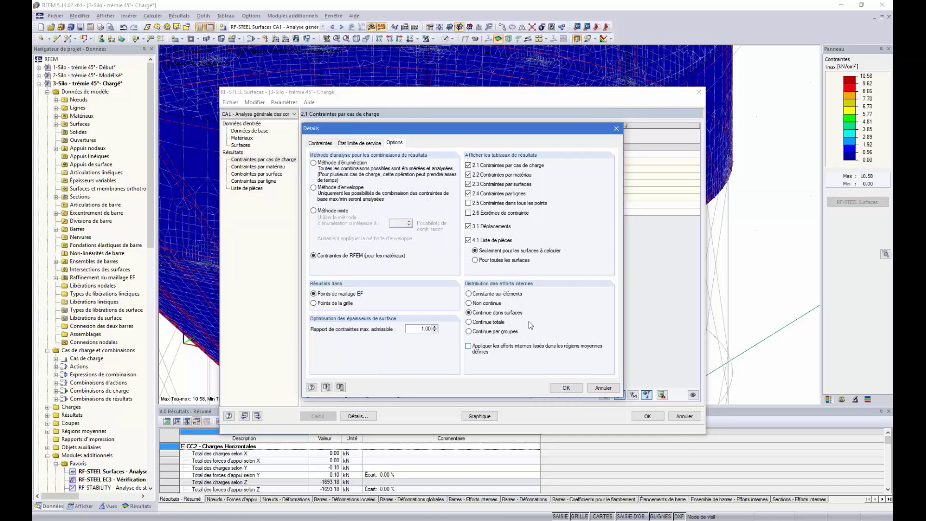
left_click(468, 347)
left_click(566, 387)
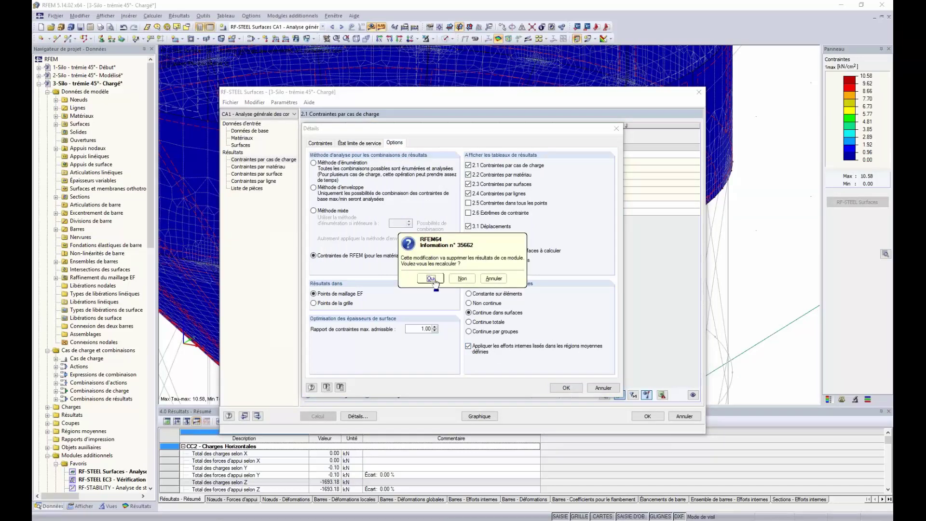
left_click(431, 278)
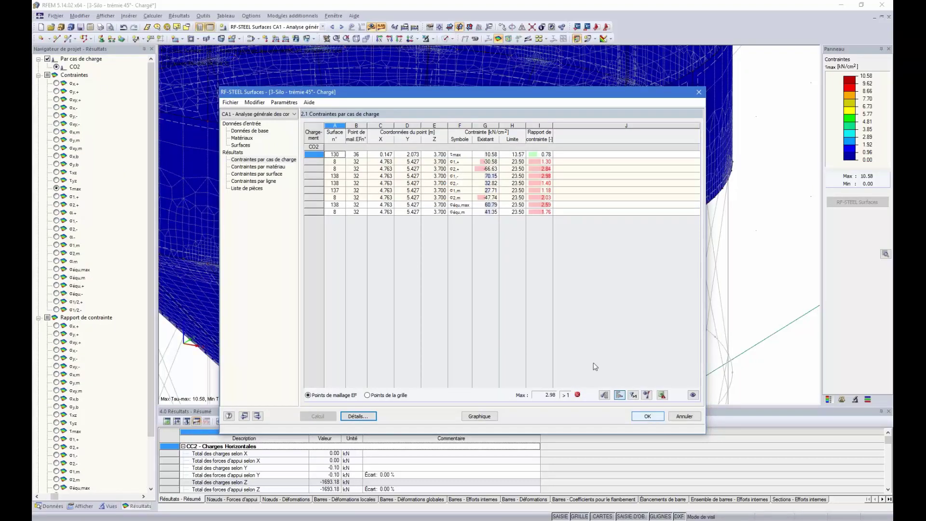
Display the recalculated σ2,+ stress ratio on the model and uncover the average region on the junction
left_click(539, 169)
left_click_drag(505, 97, 491, 317)
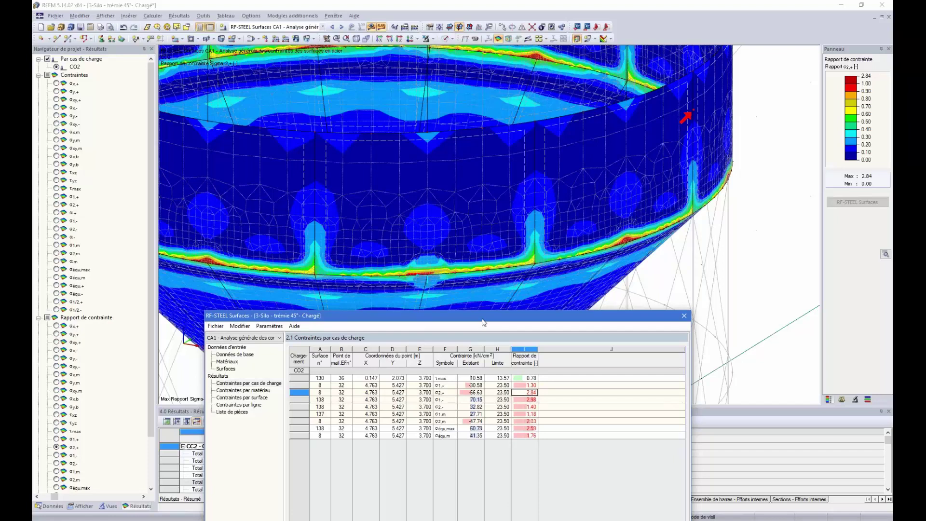
Close the RF-STEEL Surfaces window and examine the σ2,+ stress ratio around the average region along the shell-hopper junction
left_click_drag(481, 318, 436, 174)
left_click(578, 492)
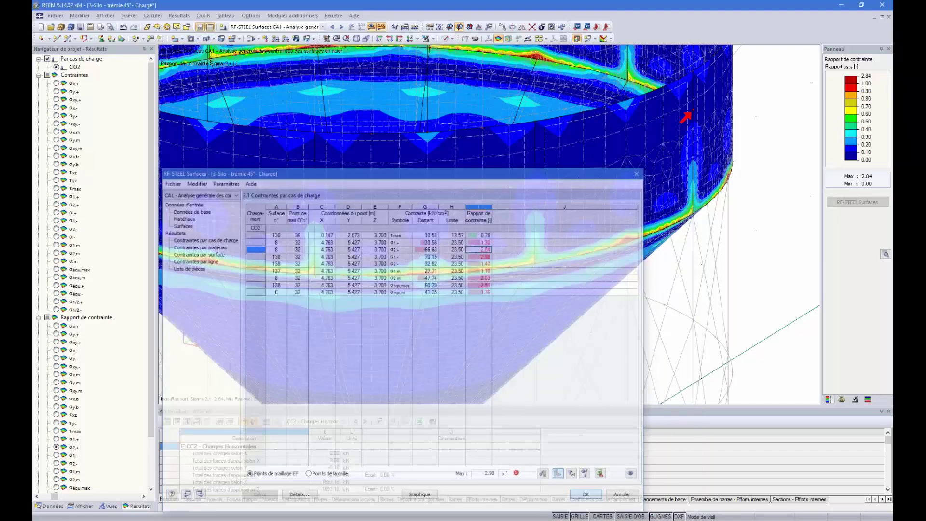
scroll(427, 278, "up", 6)
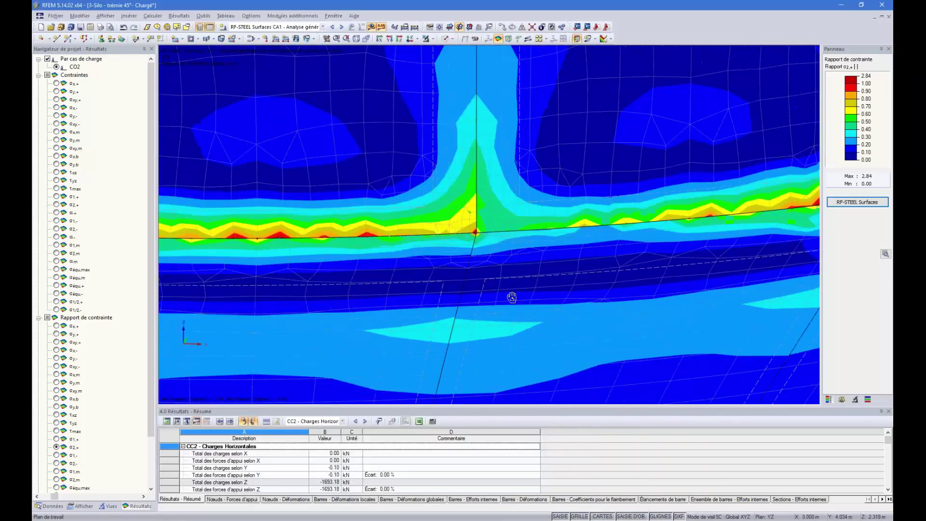
scroll(503, 272, "down", 8)
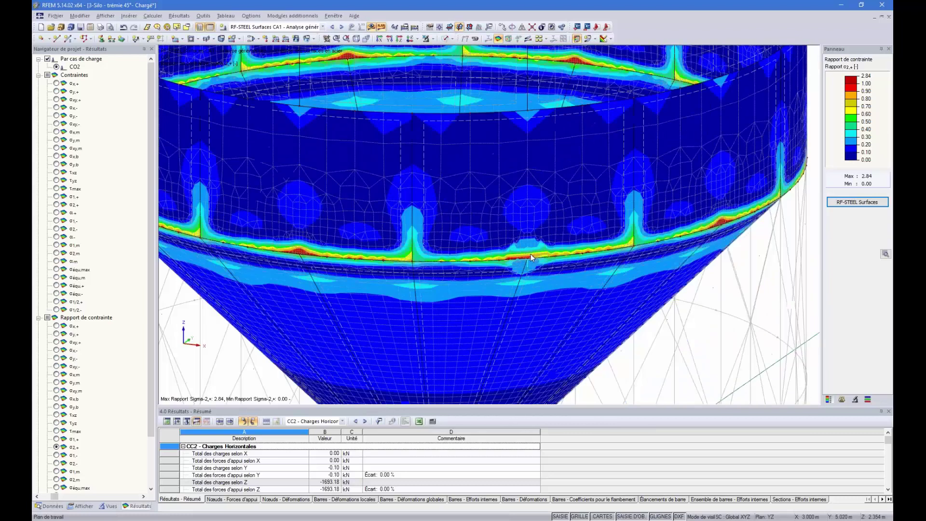
scroll(531, 252, "down", 4)
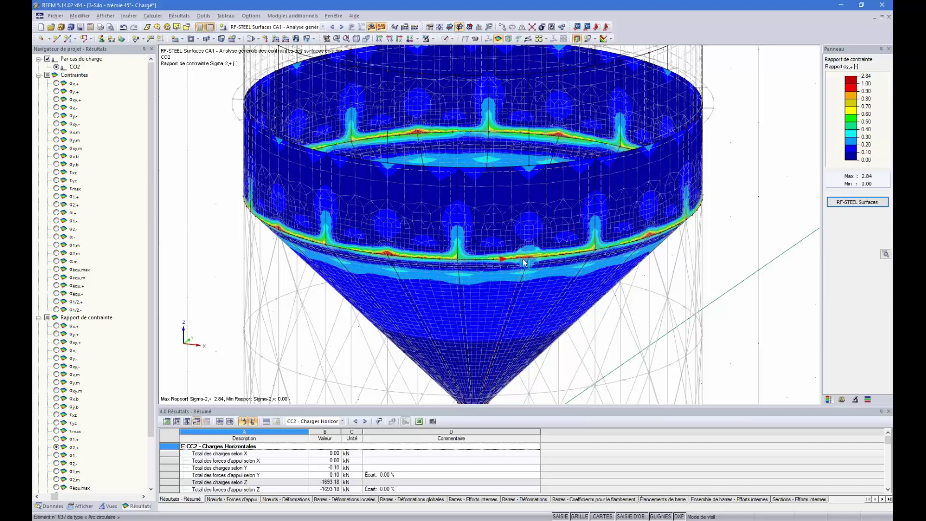
scroll(524, 260, "up", 2)
scroll(487, 251, "up", 2)
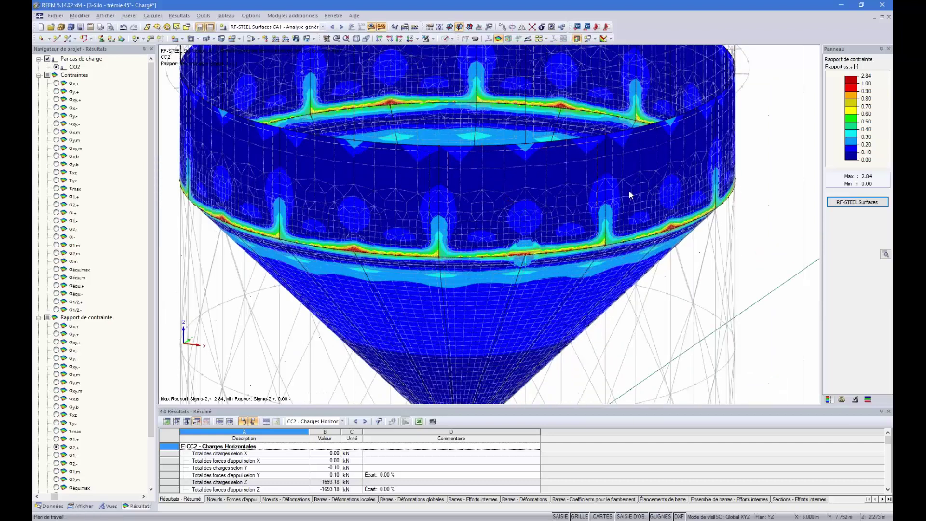
scroll(604, 246, "up", 1)
scroll(593, 247, "down", 2)
scroll(568, 247, "up", 1)
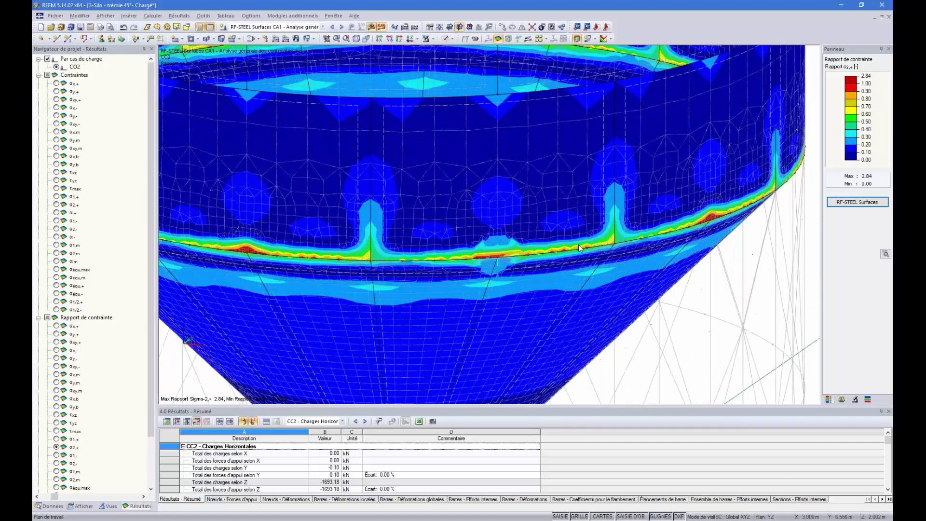
scroll(485, 241, "up", 1)
scroll(402, 217, "down", 1)
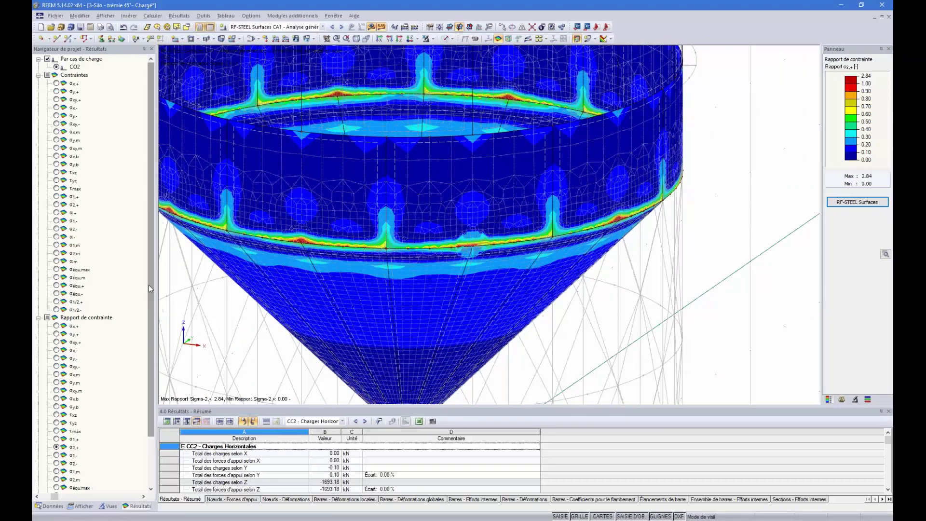
middle_click_drag(591, 225, 528, 251, "ctrl")
Bring up the display settings, expand the results display type, and switch the model view to load case CC5 - Neige
left_click(81, 505)
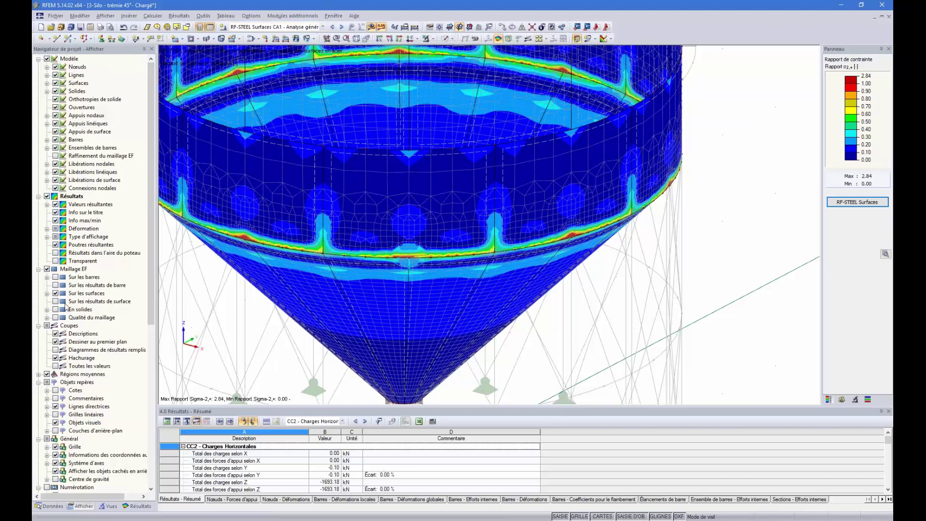
left_click(47, 236)
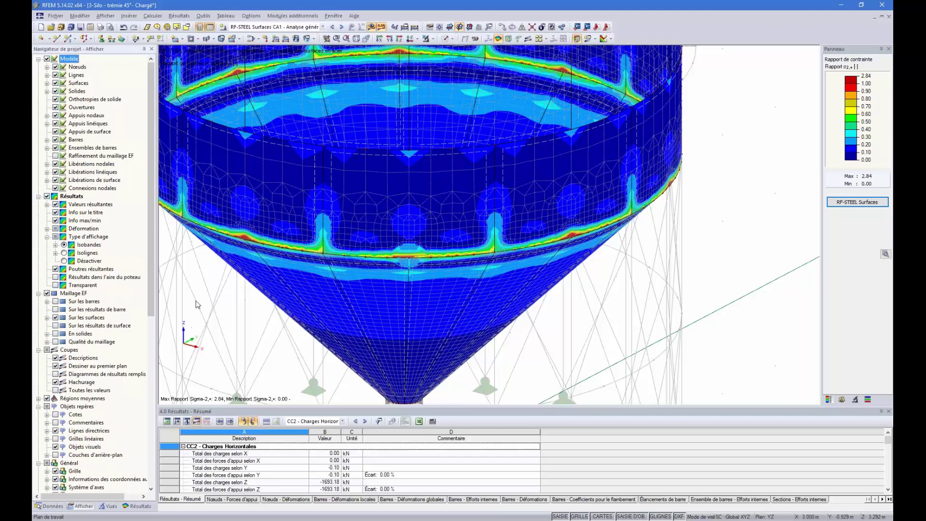
scroll(214, 298, "down", 1)
scroll(729, 259, "down", 5)
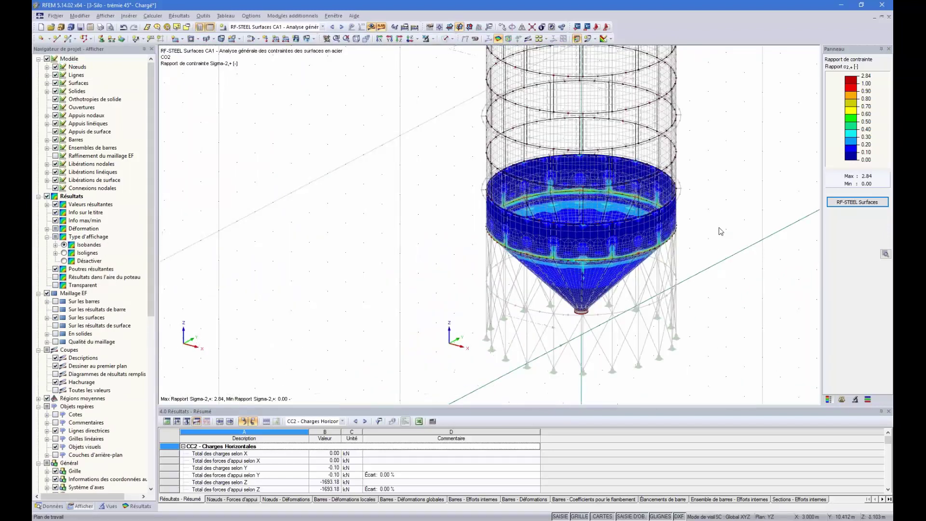
left_click(323, 27)
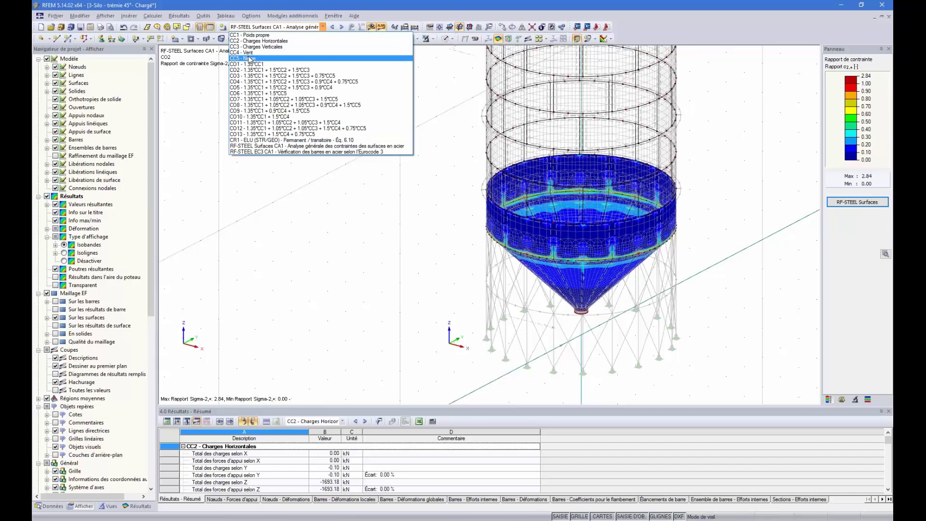
left_click(243, 53)
Expand the surface result display options for internal force/stress distribution and trajectories, and widen the navigator to read them fully
scroll(72, 449, "down", 5)
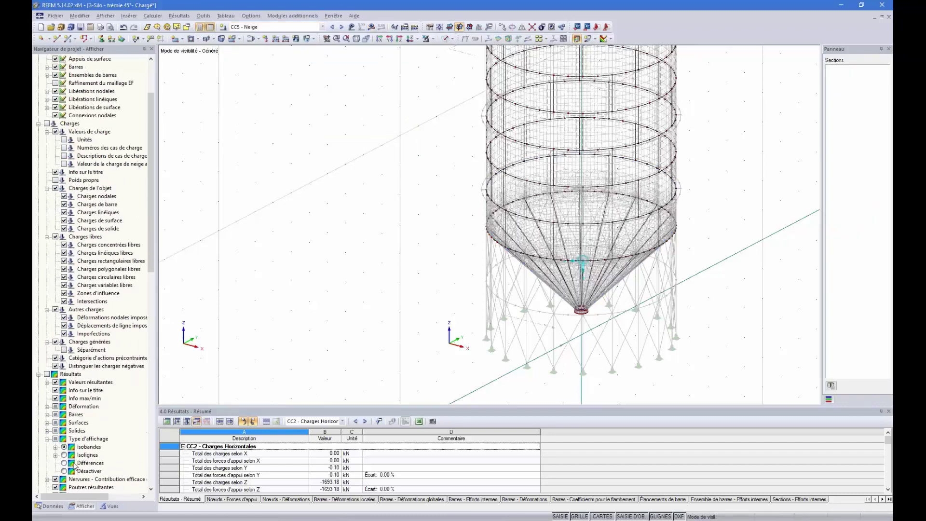
scroll(65, 391, "down", 2)
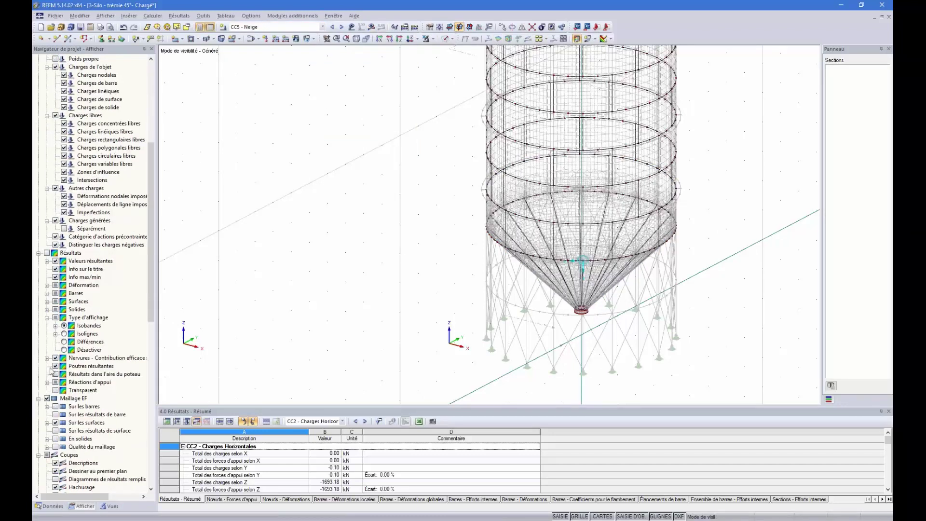
scroll(67, 338, "up", 1)
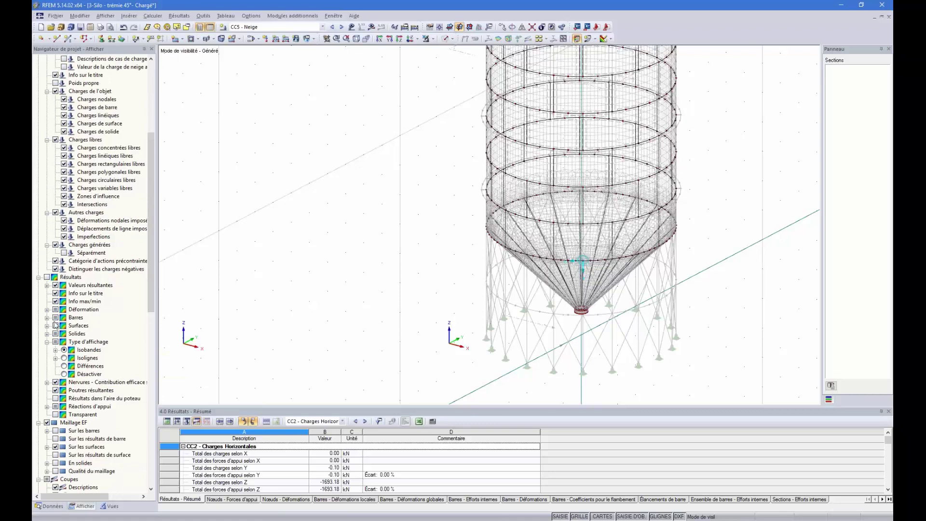
left_click(47, 326)
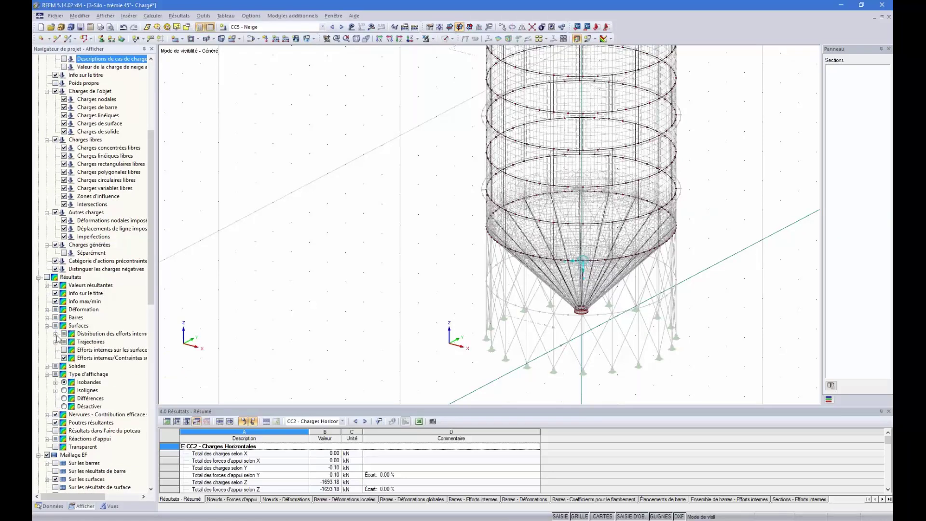
left_click(56, 342)
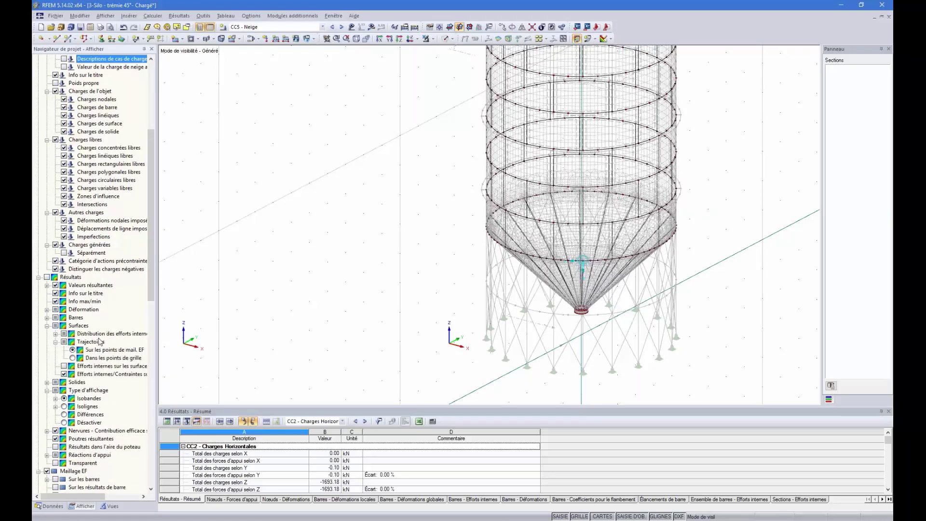
left_click(55, 333)
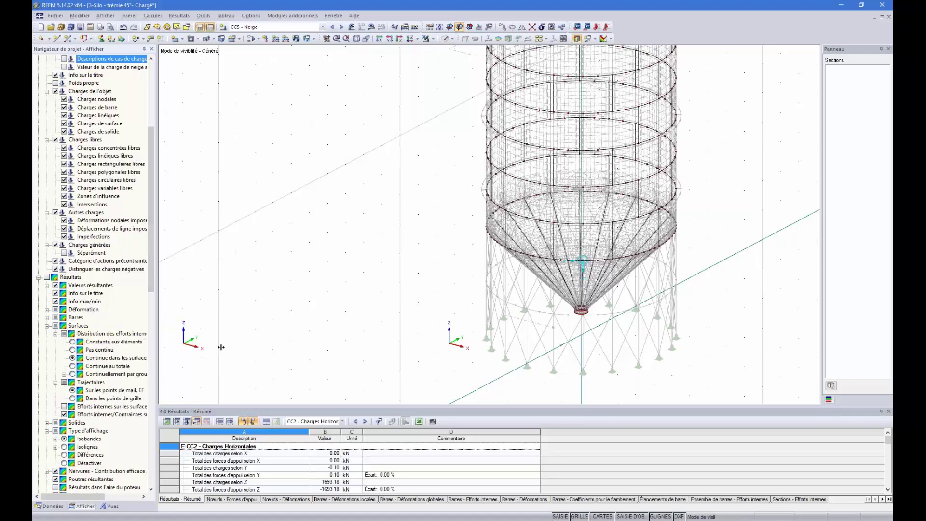
left_click_drag(191, 344, 190, 344)
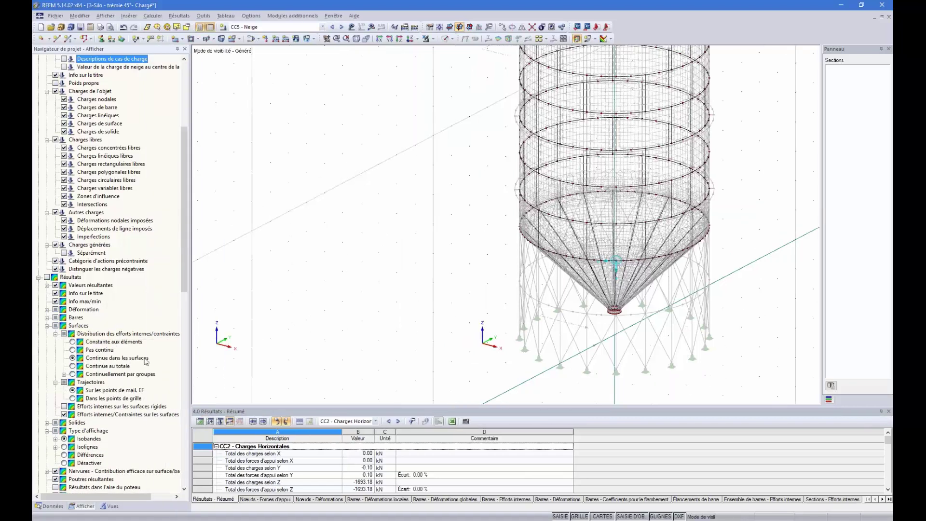
Set the display distribution of surface internal forces/stresses to constant on elements, and inspect the mesh inside the average region
scroll(471, 283, "up", 3)
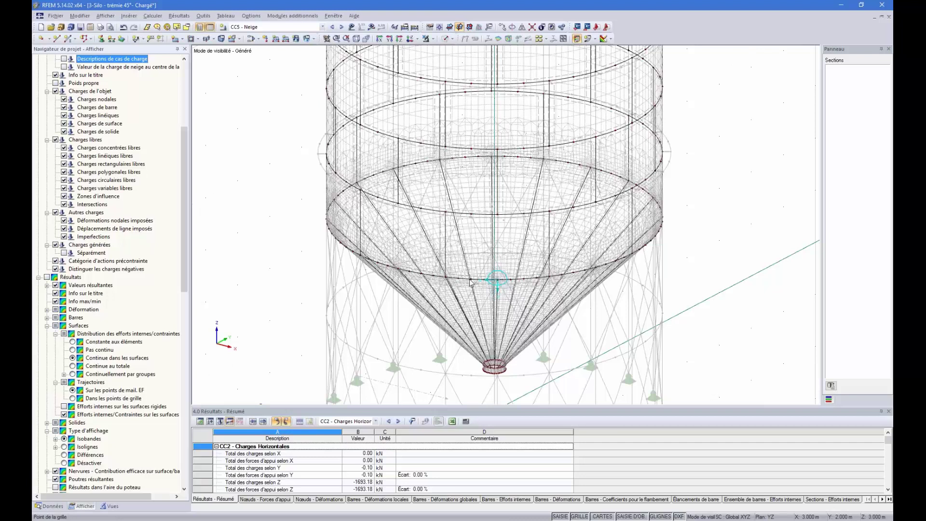
scroll(471, 282, "up", 1)
scroll(472, 279, "up", 2)
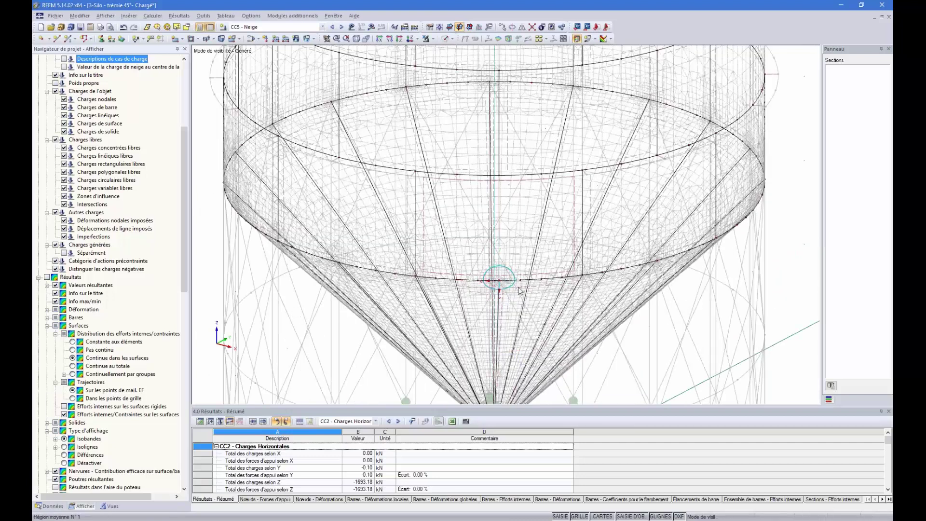
scroll(518, 289, "up", 1)
scroll(506, 285, "up", 1)
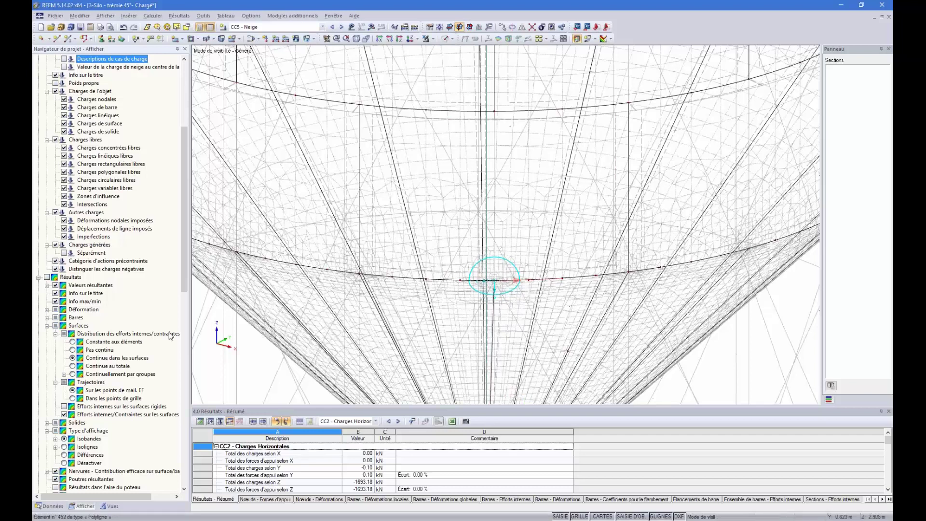
left_click(72, 342)
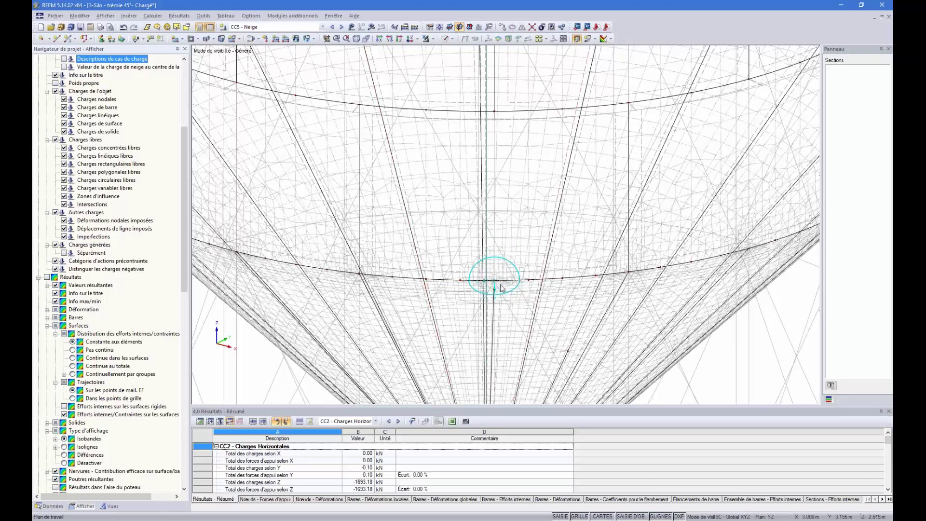
scroll(487, 296, "up", 4)
scroll(487, 296, "up", 1)
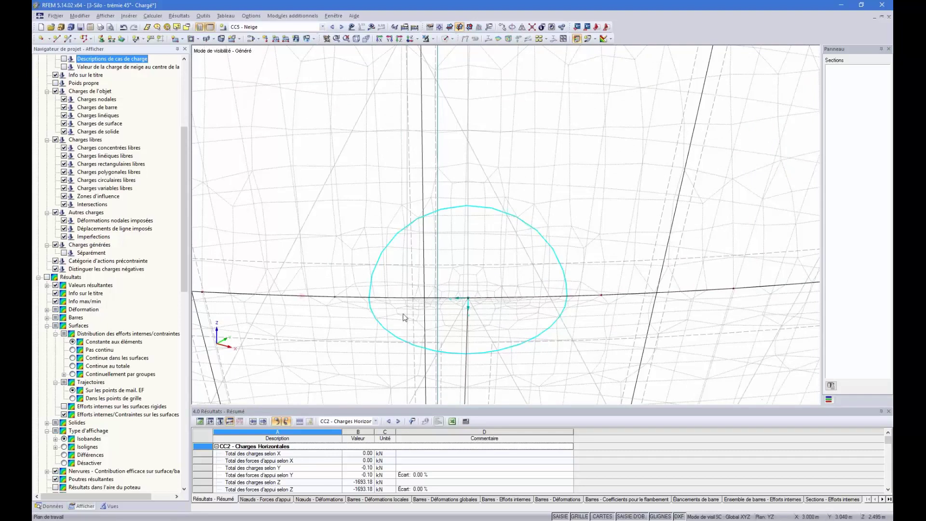
scroll(404, 317, "down", 6)
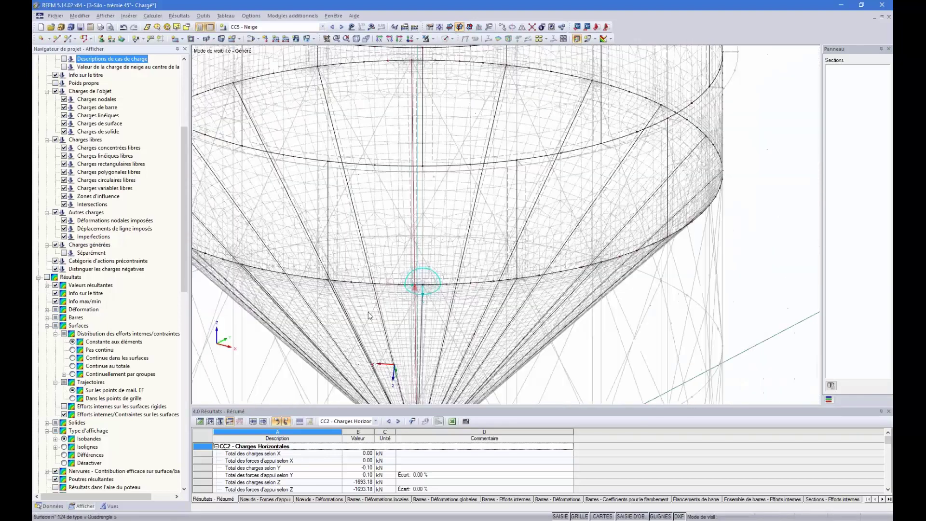
scroll(368, 312, "down", 2)
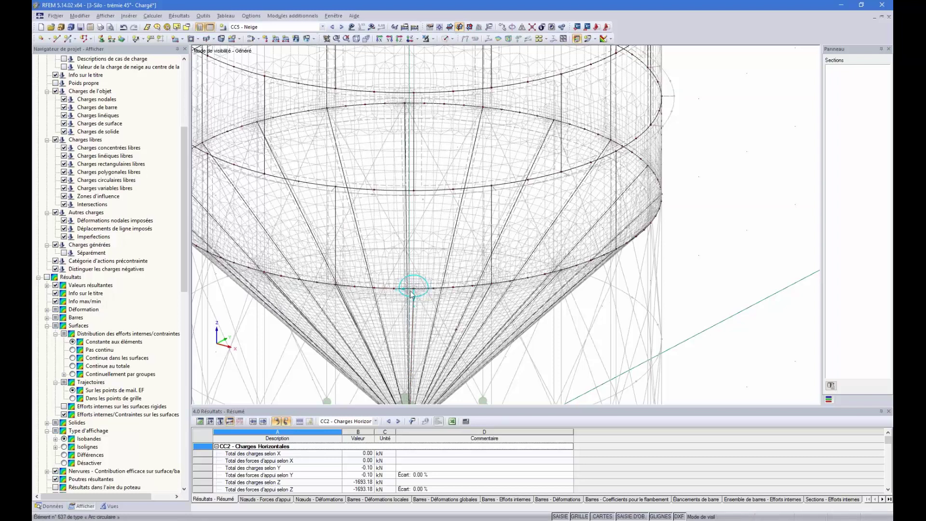
Set the internal force distribution in the RF-STEEL Surfaces details to constant on elements, and recalculate the module's results
left_click(50, 506)
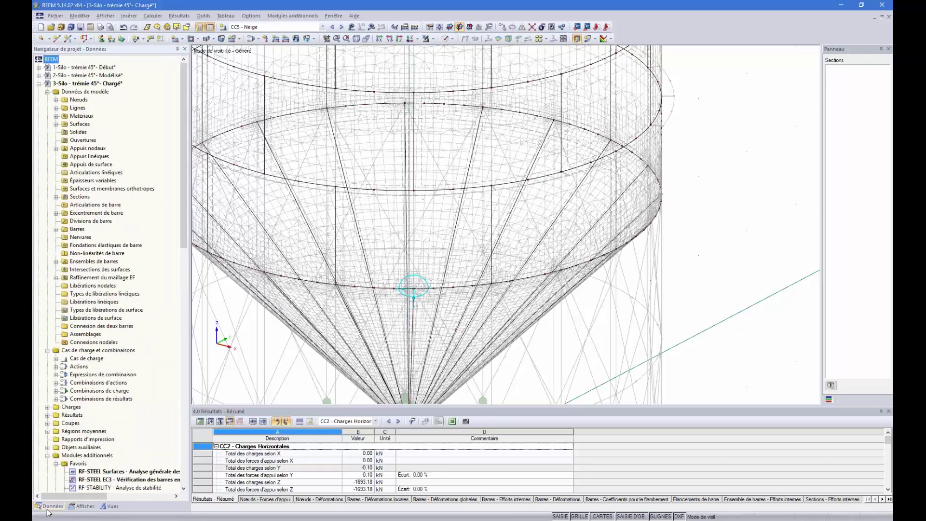
double_click(101, 471)
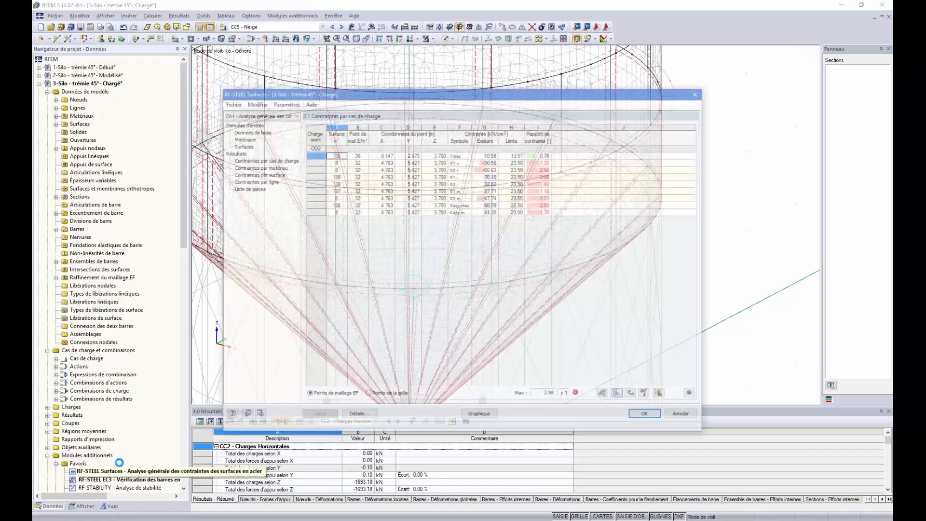
left_click(371, 416)
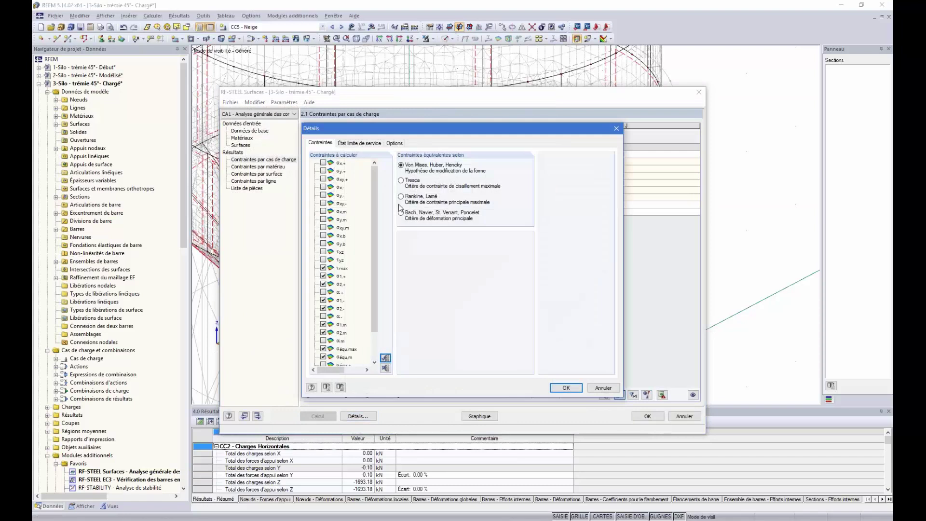
left_click(394, 142)
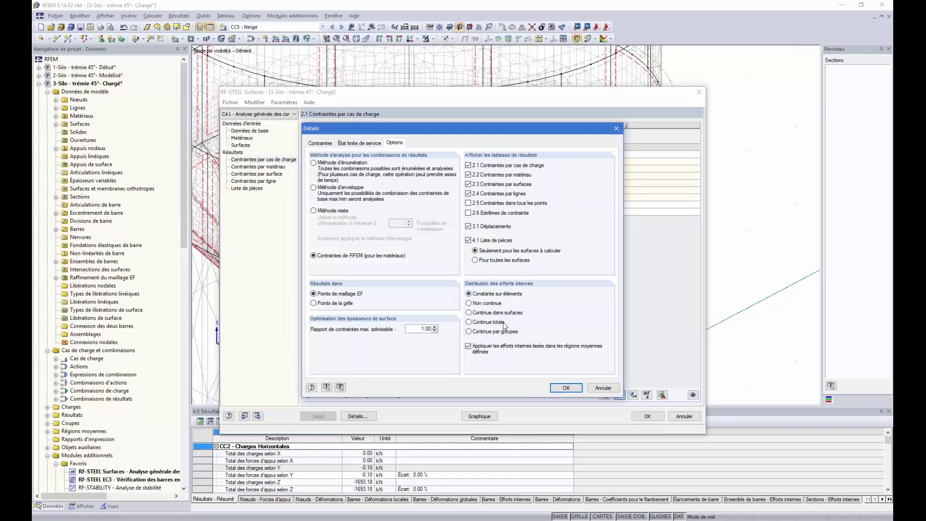
left_click(469, 312)
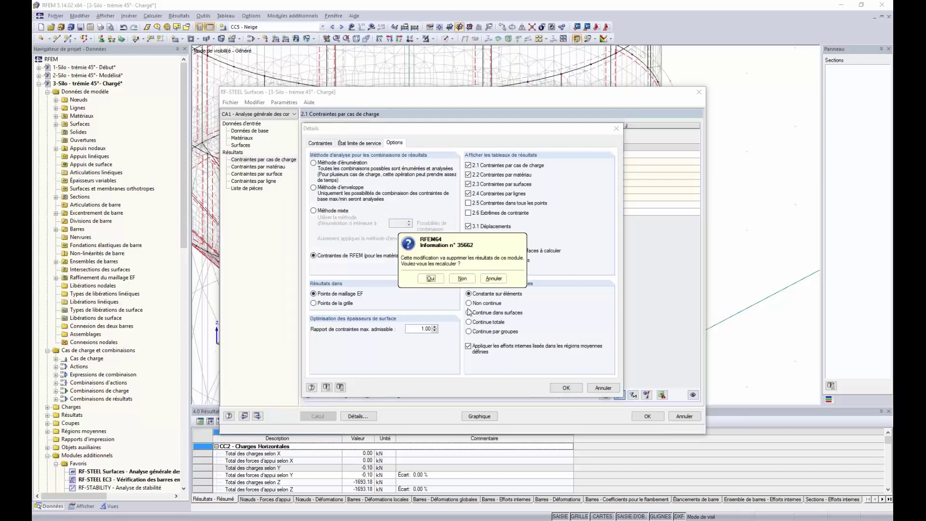
key("Return")
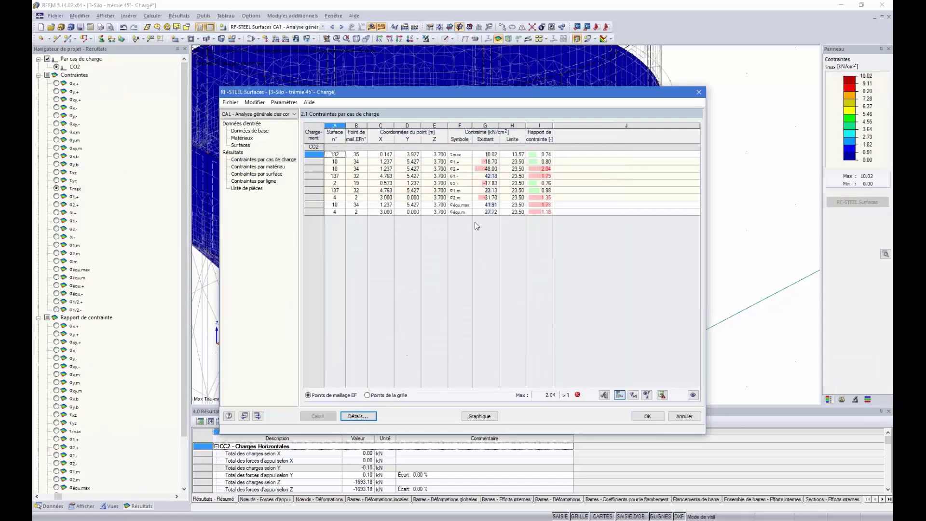
Show the σ2,+ stress ratio from the constant-on-elements calculation on the model, keeping the results window clear of the junction
left_click_drag(547, 92, 533, 176)
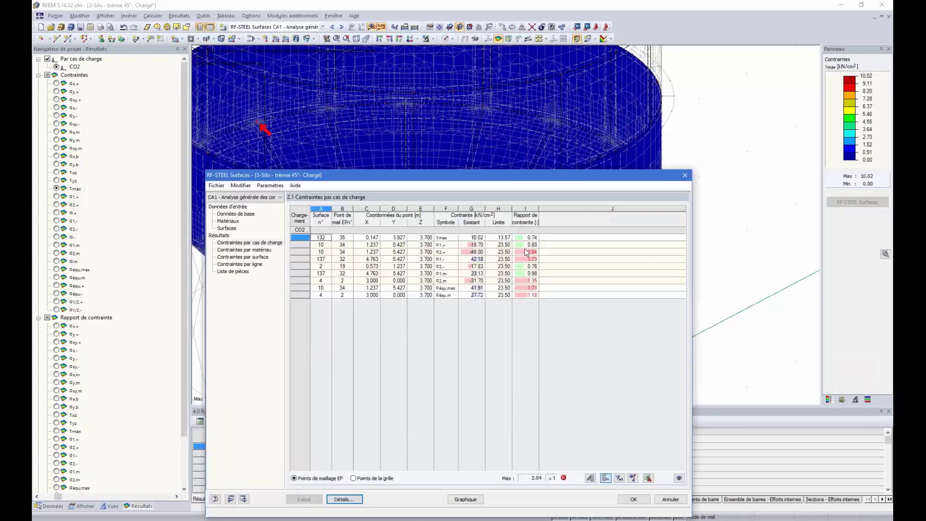
left_click(527, 252)
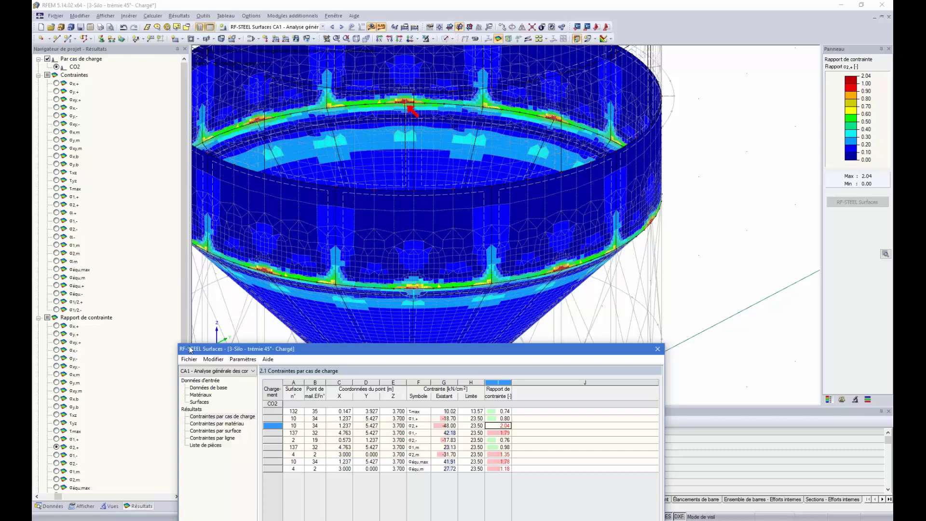
left_click_drag(283, 353, 272, 272)
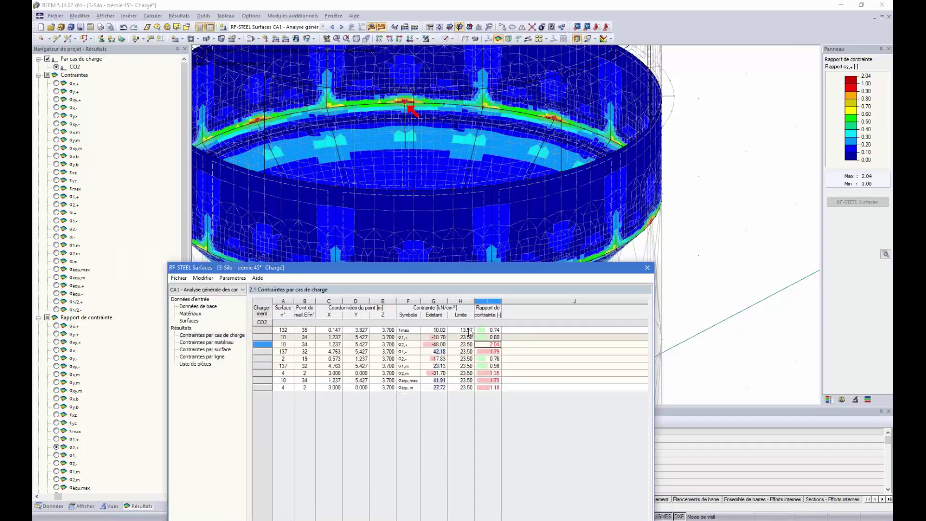
left_click_drag(438, 266, 440, 334)
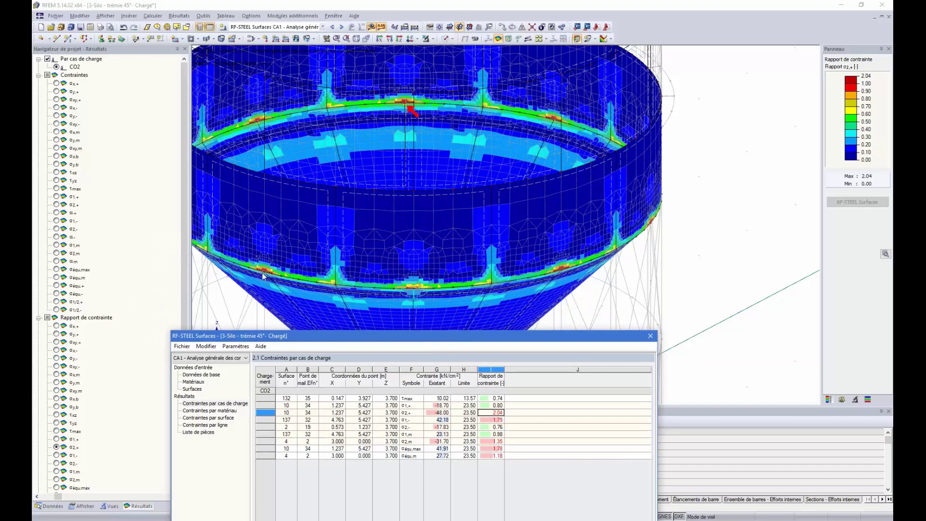
Leave the RF-STEEL Surfaces results window and switch to the model 4-Silo - trémie 45° - Régions Moyennes
left_click_drag(589, 339, 612, 40)
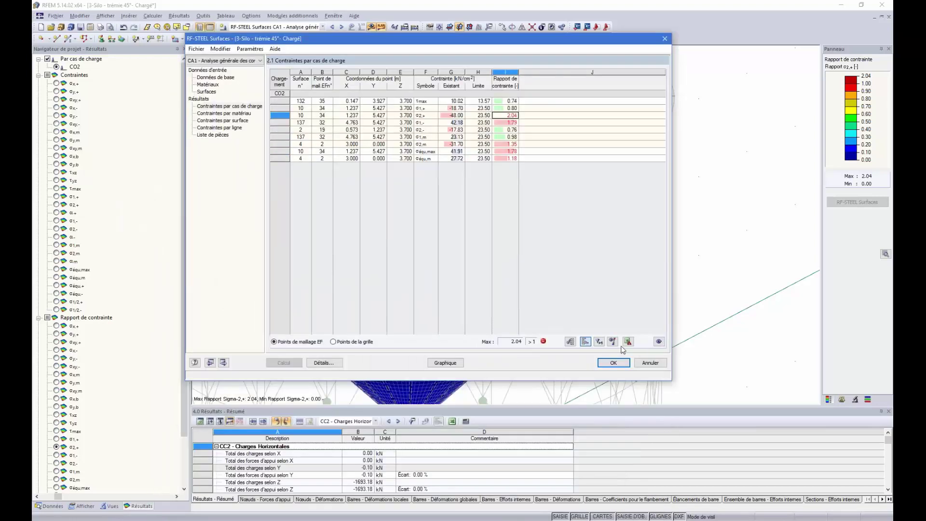
left_click(457, 364)
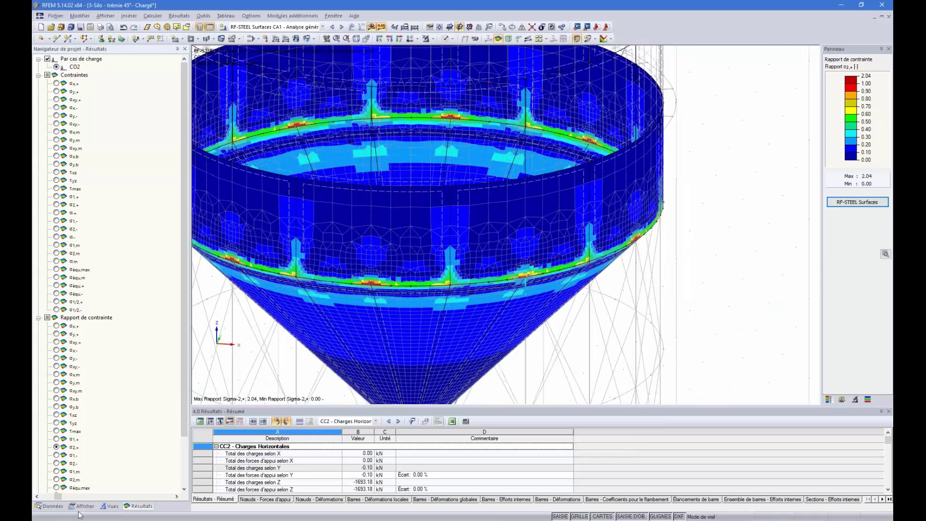
left_click(54, 506)
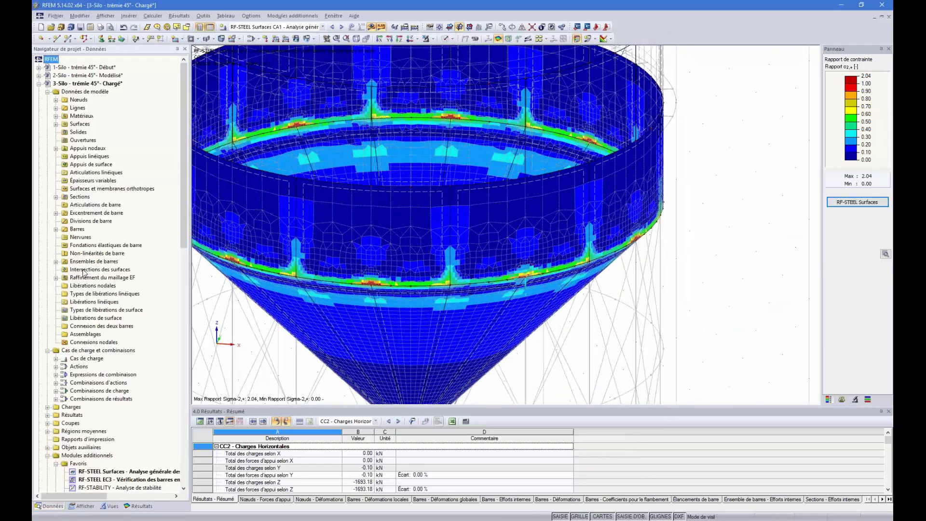
scroll(118, 458, "down", 4)
scroll(115, 448, "up", 4)
left_click(47, 91)
left_click(39, 83)
double_click(106, 91)
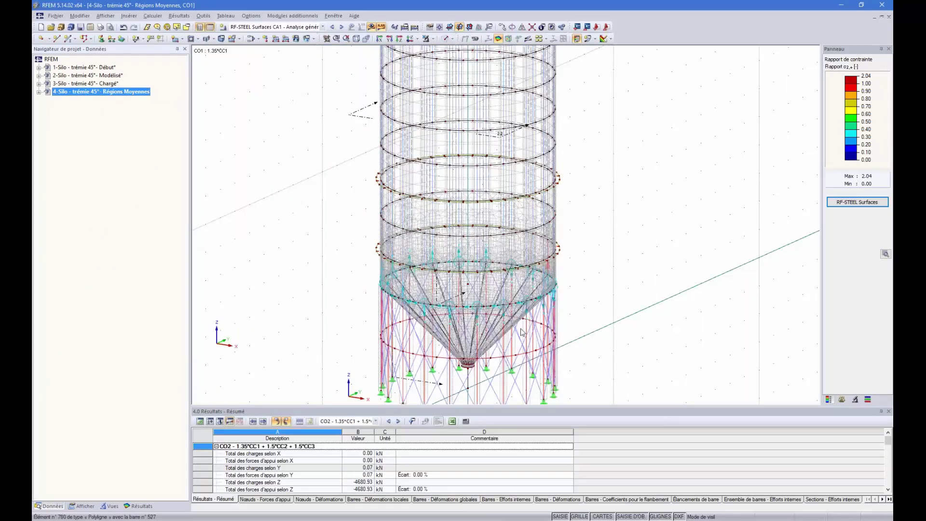
Select the hopper and the lower shell section around their junction, and limit visibility to the selected objects
scroll(509, 320, "up", 1)
middle_click_drag(508, 319, 769, 301, "ctrl")
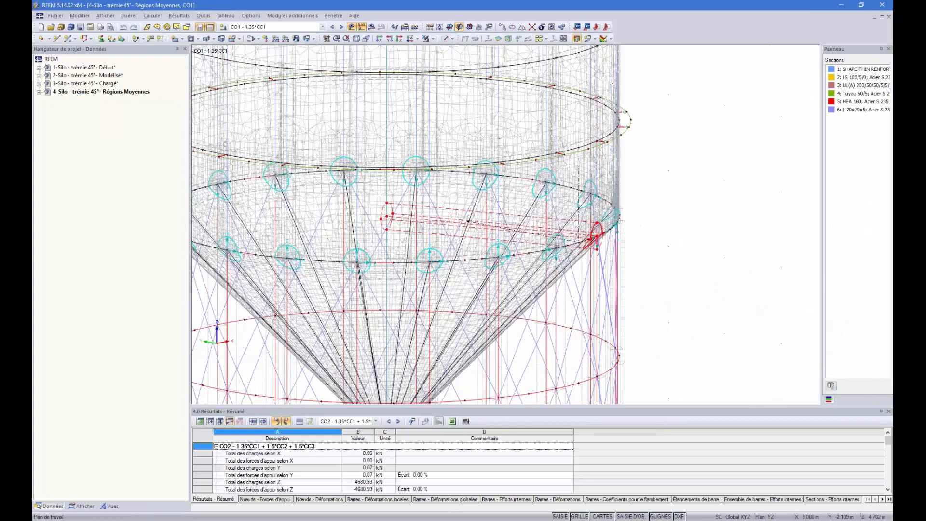
middle_click_drag(597, 227, 472, 242, "ctrl")
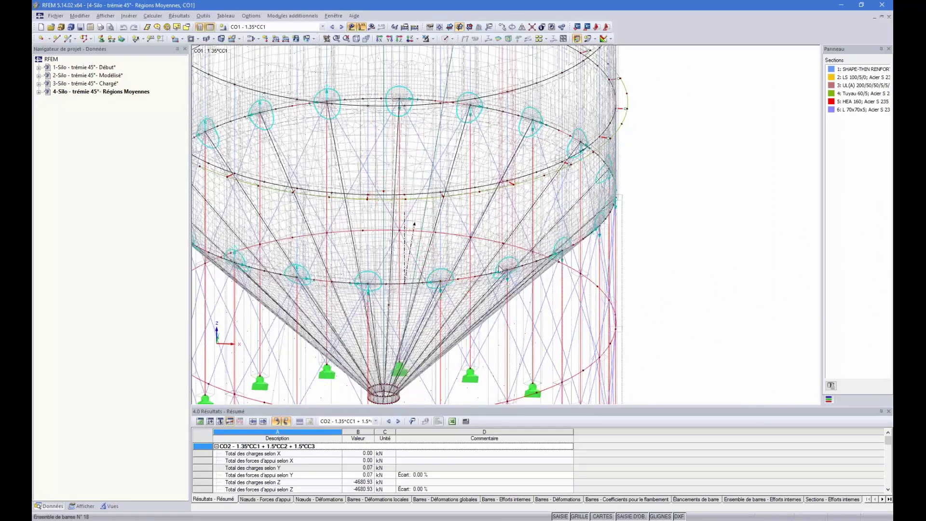
scroll(622, 274, "down", 4)
middle_click_drag(625, 275, 534, 185, "ctrl")
left_click_drag(658, 258, 271, 207)
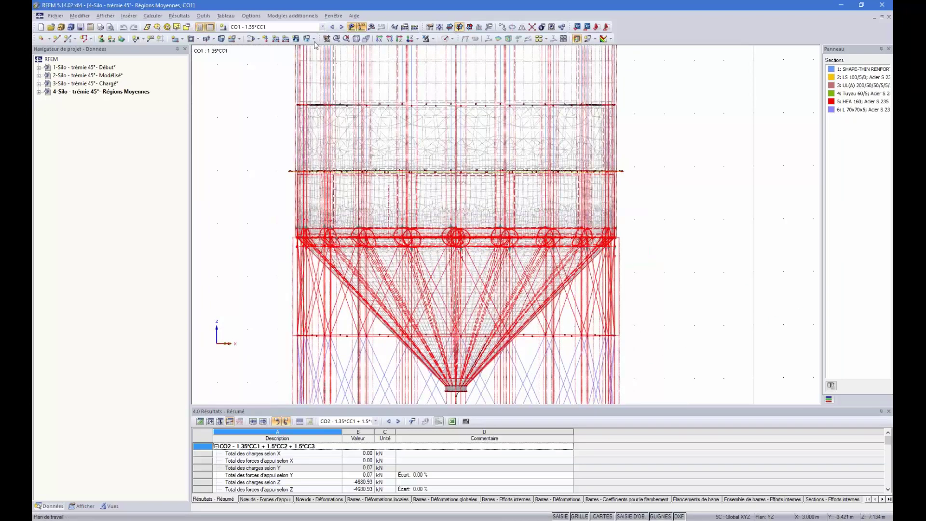
left_click(433, 39)
left_click(438, 49)
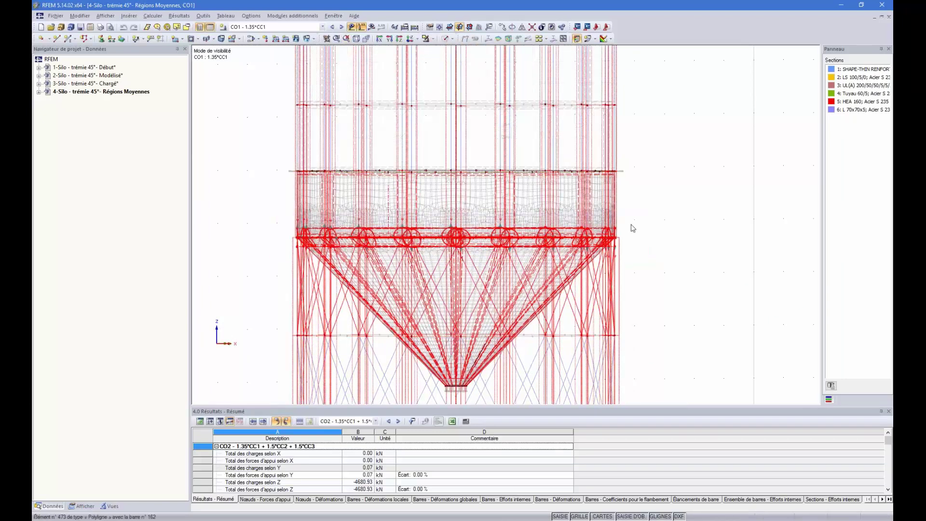
left_click(631, 231)
middle_click_drag(631, 231, 717, 233, "ctrl")
Turn off the background display of hidden objects so that only the isolated hopper and shell section are shown
right_click(542, 148)
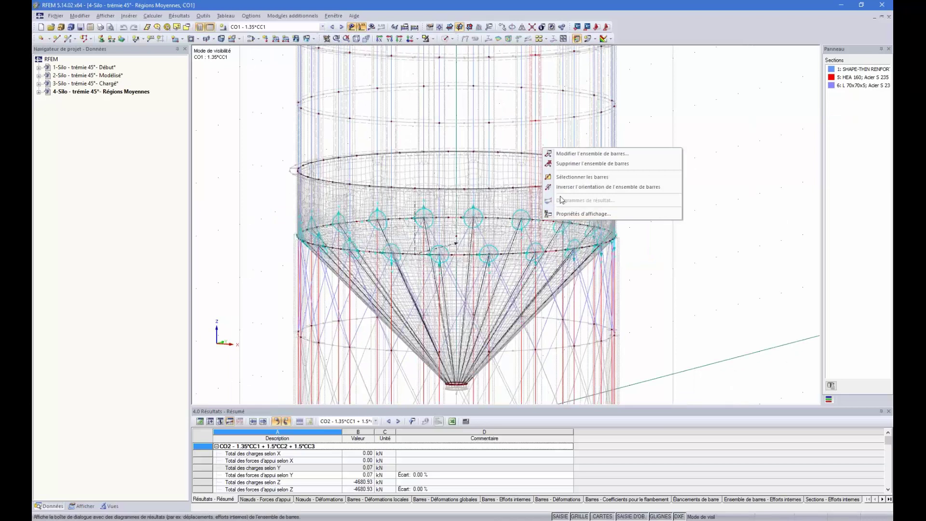
right_click(704, 118)
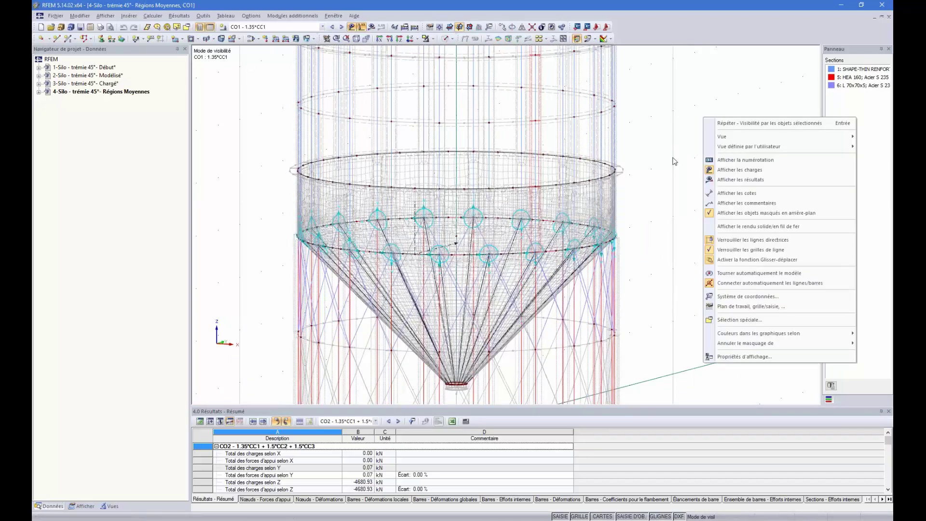
left_click(729, 213)
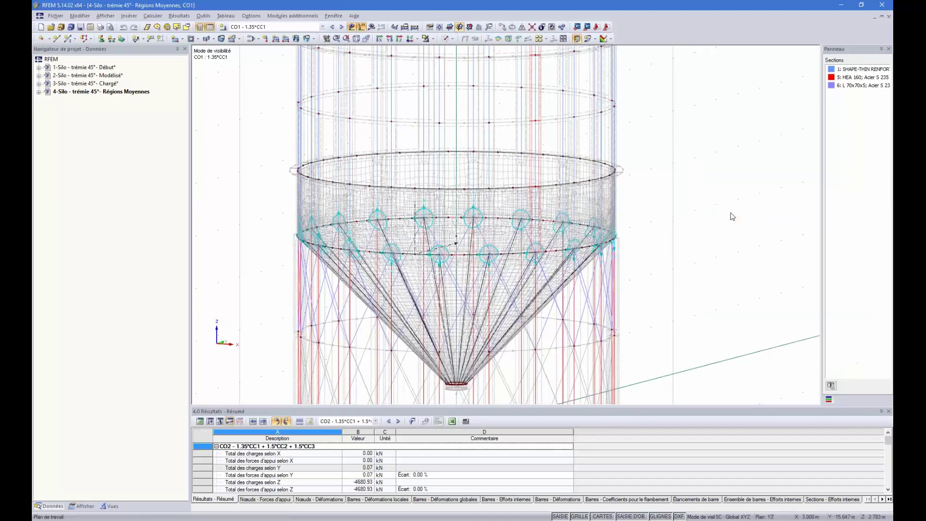
middle_click_drag(730, 214, 757, 228, "ctrl")
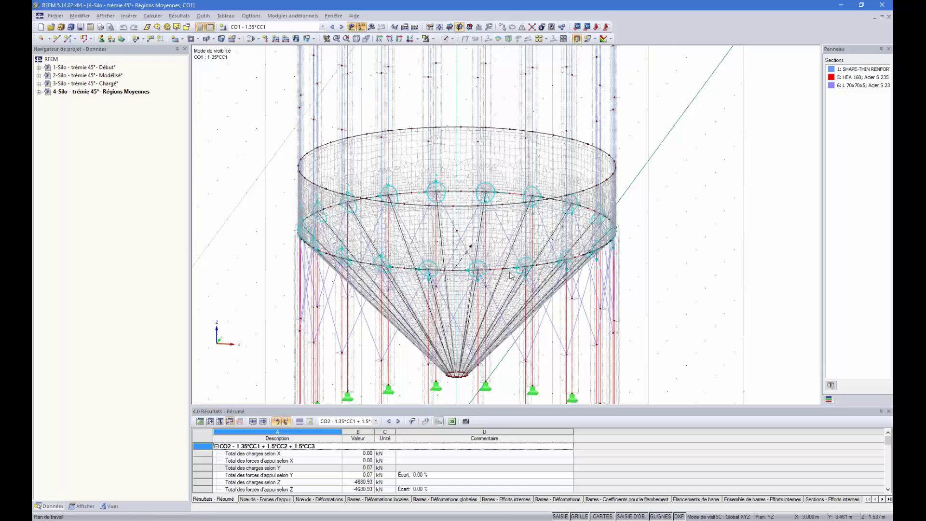
Open this model's RF-STEEL Surfaces results and review the stresses by load case, by material and by surface
left_click(39, 92)
left_click(108, 447)
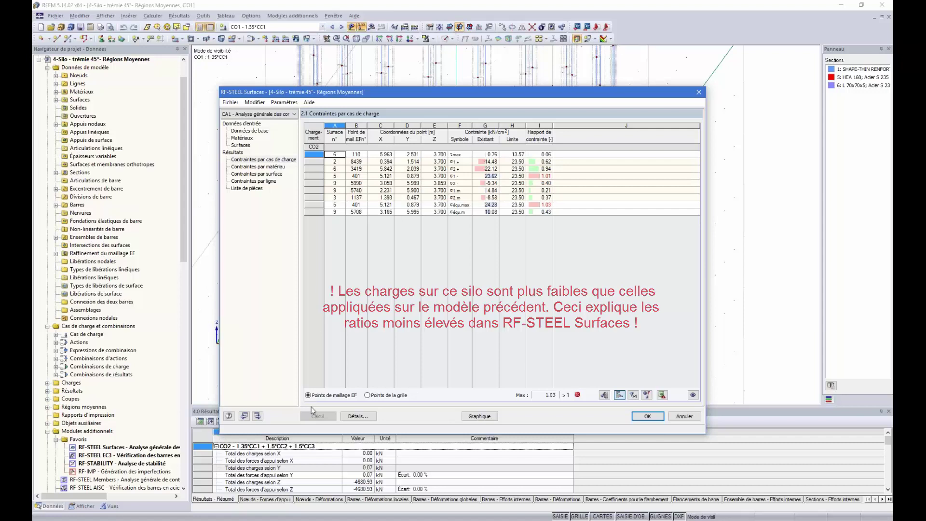
left_click(273, 167)
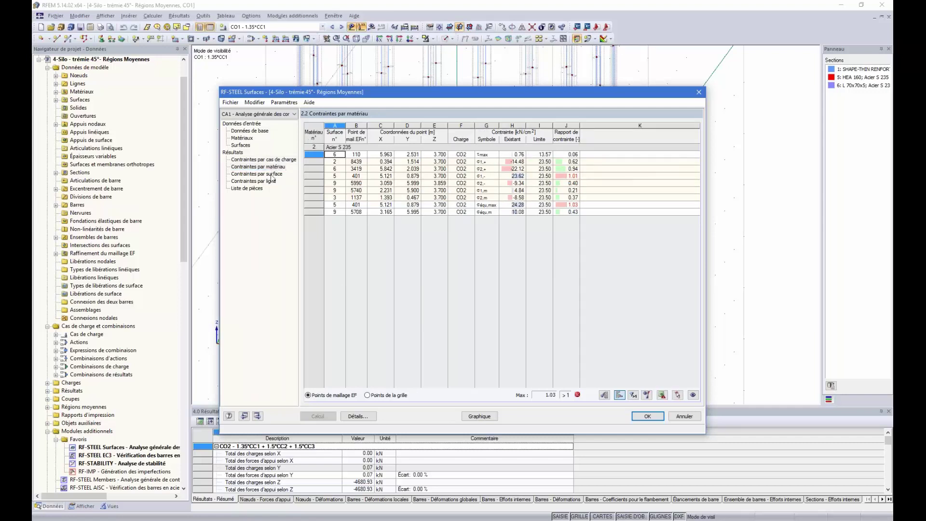
left_click(271, 175)
left_click(270, 160)
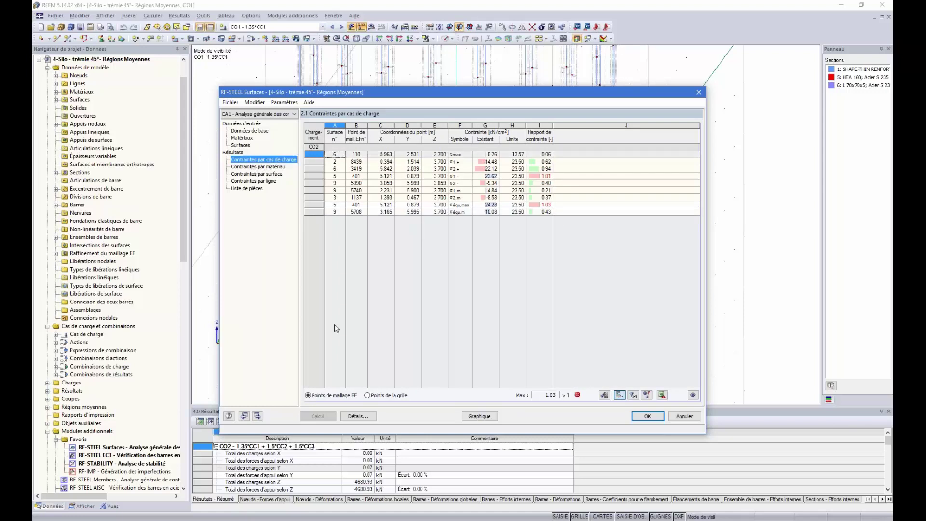
Set this model's RF-STEEL Surfaces internal force distribution to constant on elements in the calculation details, and recalculate the stresses
left_click(357, 416)
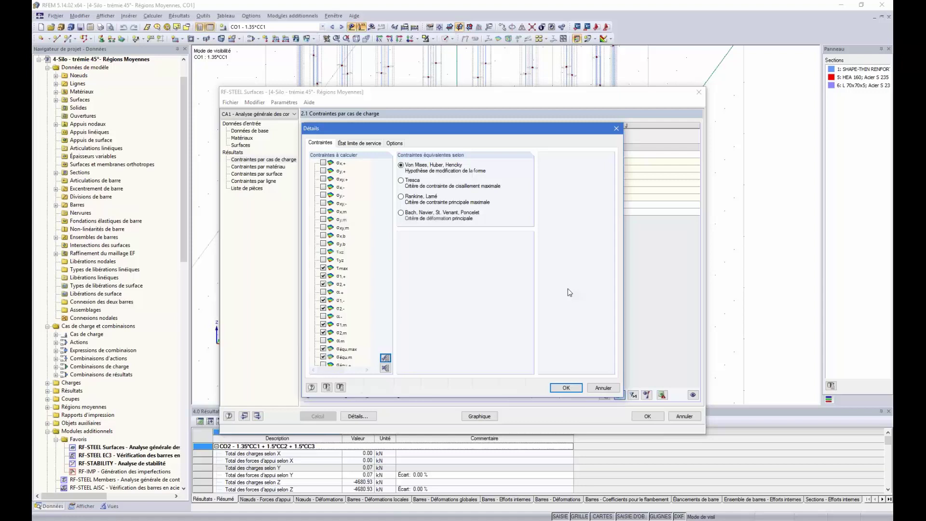
left_click(394, 142)
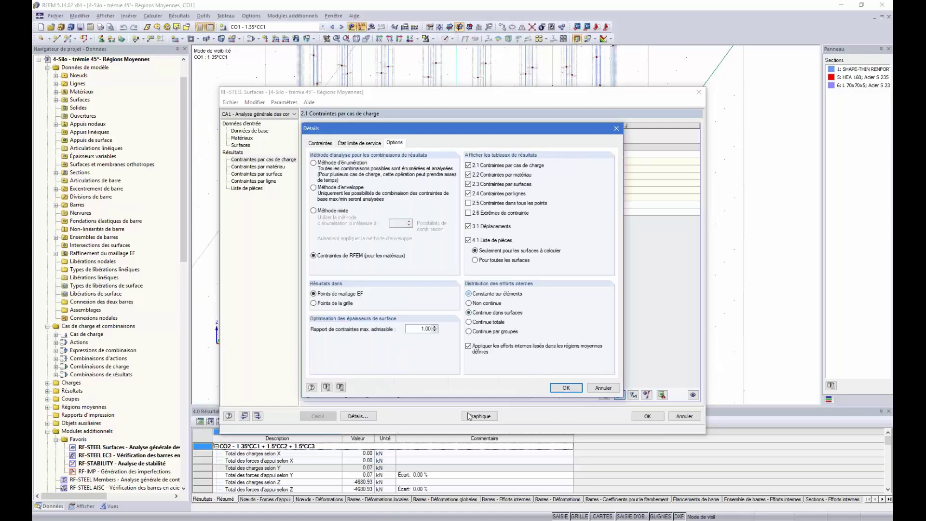
left_click(566, 388)
left_click(431, 278)
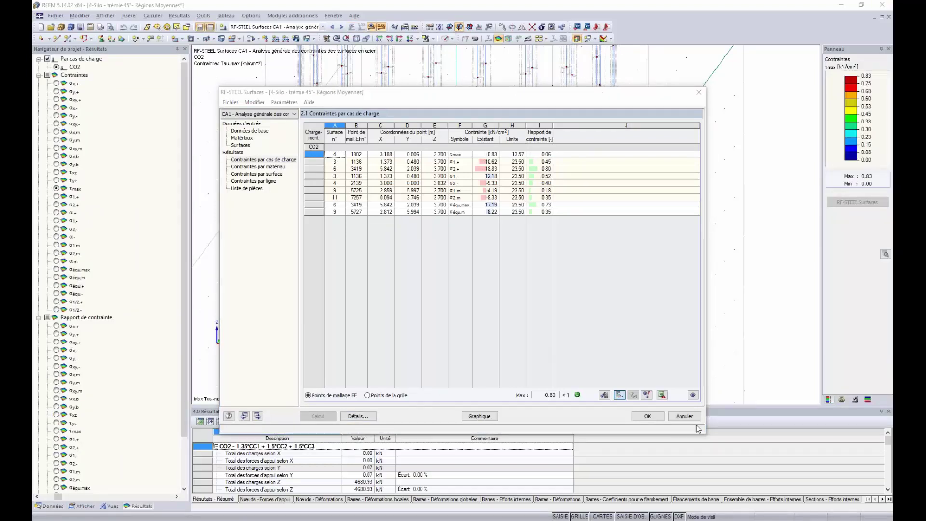
Close the RF-STEEL Surfaces window and display the results of load combination CO2 (1.35*CC1 + 1.5*CC2 + 1.5*CC3) on the model
left_click(651, 418)
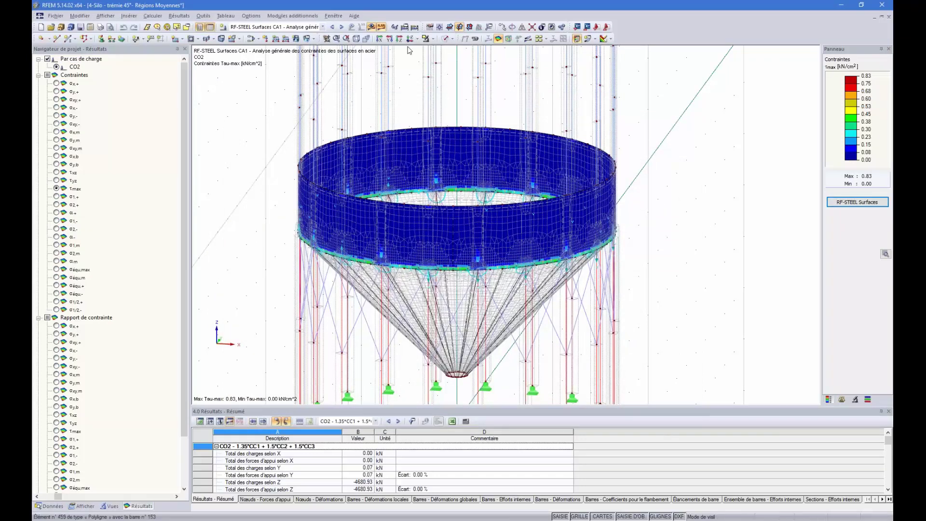
left_click(322, 27)
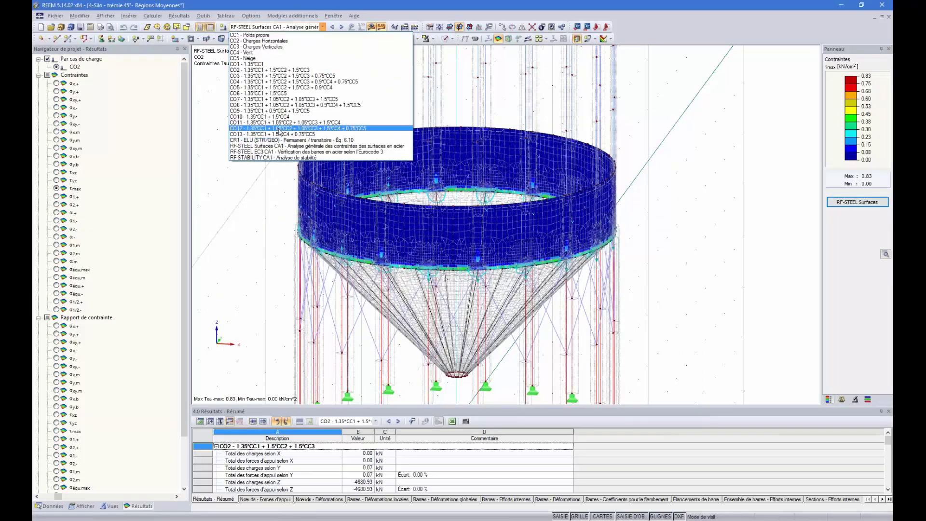
left_click(284, 71)
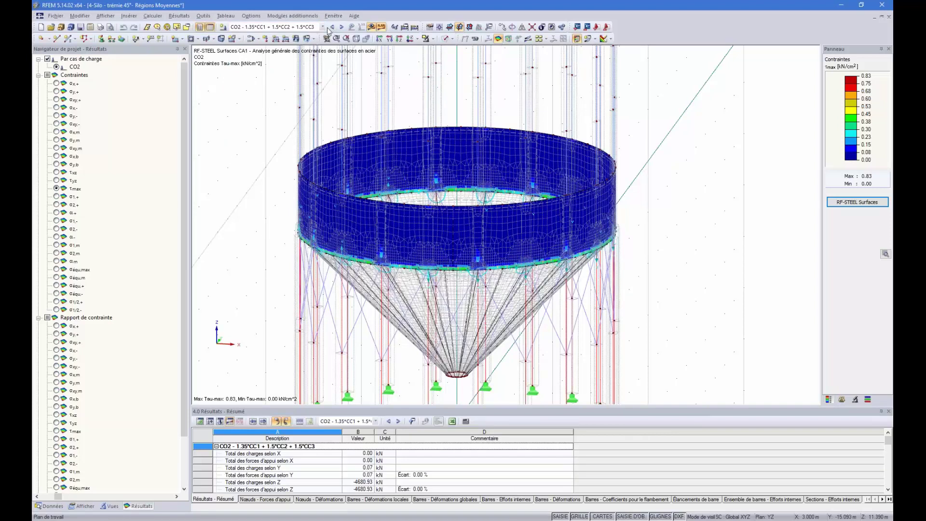
scroll(543, 225, "down", 3)
middle_click_drag(543, 226, 467, 203, "ctrl")
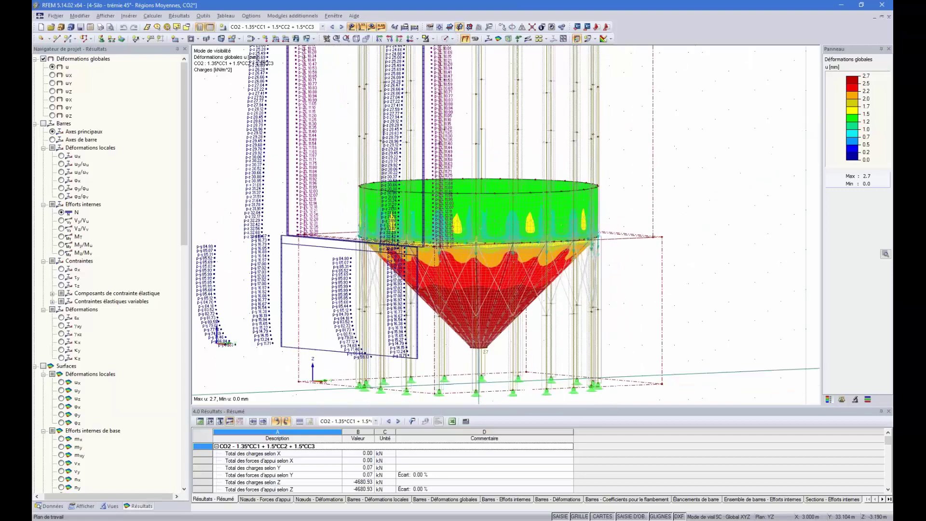
middle_click_drag(598, 229, 530, 241, "ctrl")
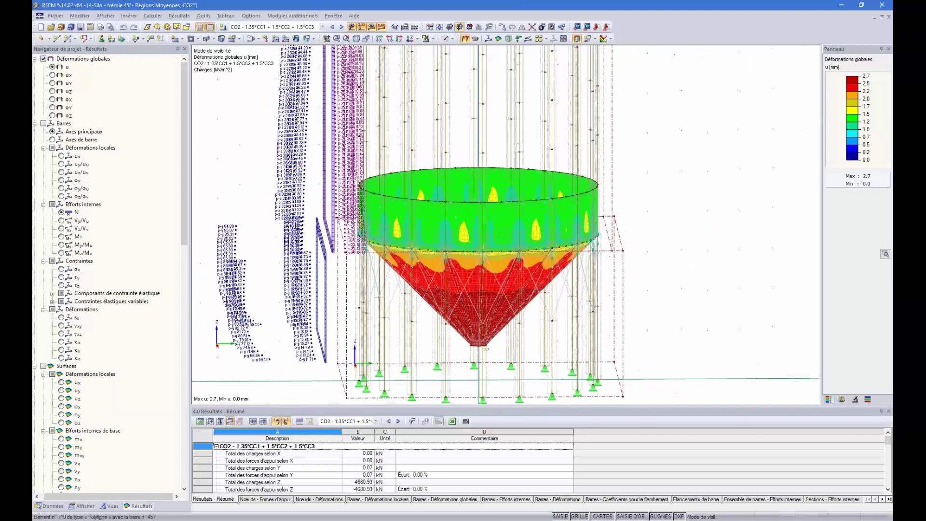
Display the surface stresses σx,+ for CO2 and inspect their distribution along the shell-hopper junction
scroll(61, 434, "down", 5)
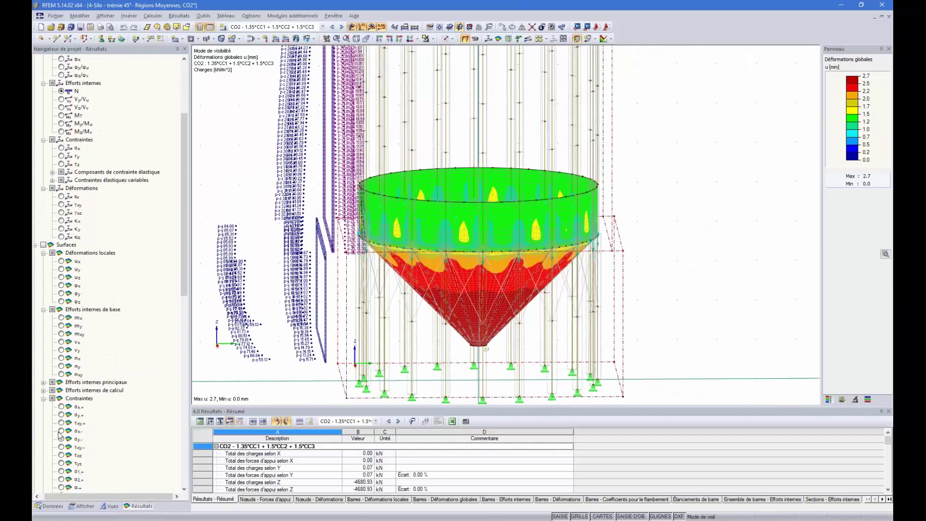
scroll(61, 434, "down", 5)
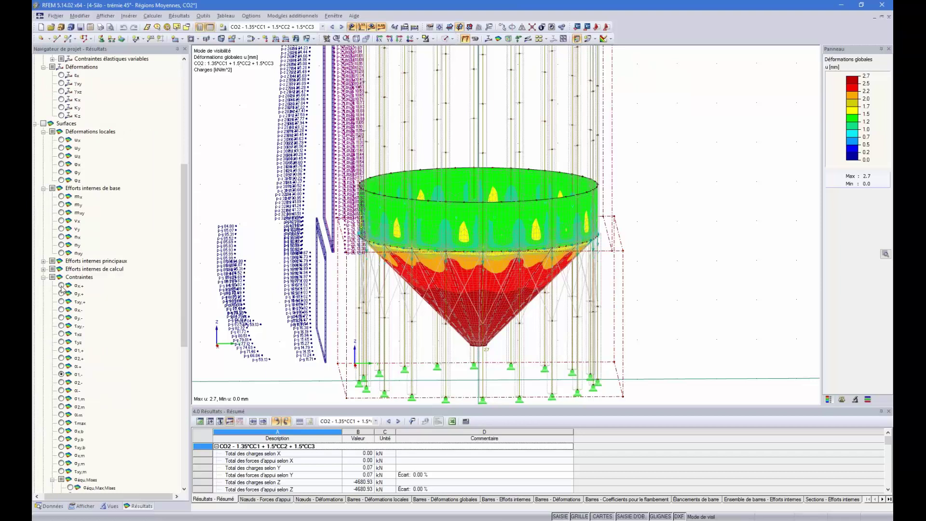
left_click(62, 285)
scroll(528, 253, "up", 4)
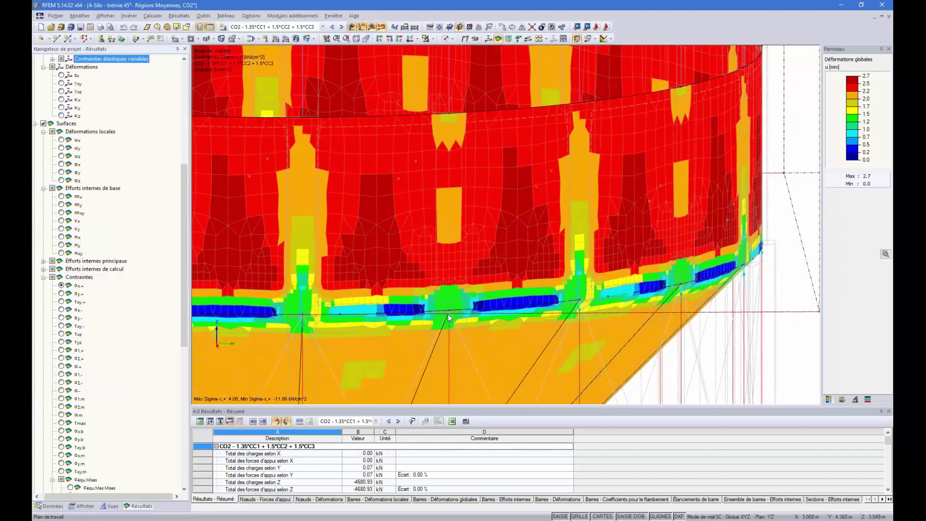
scroll(447, 314, "down", 4)
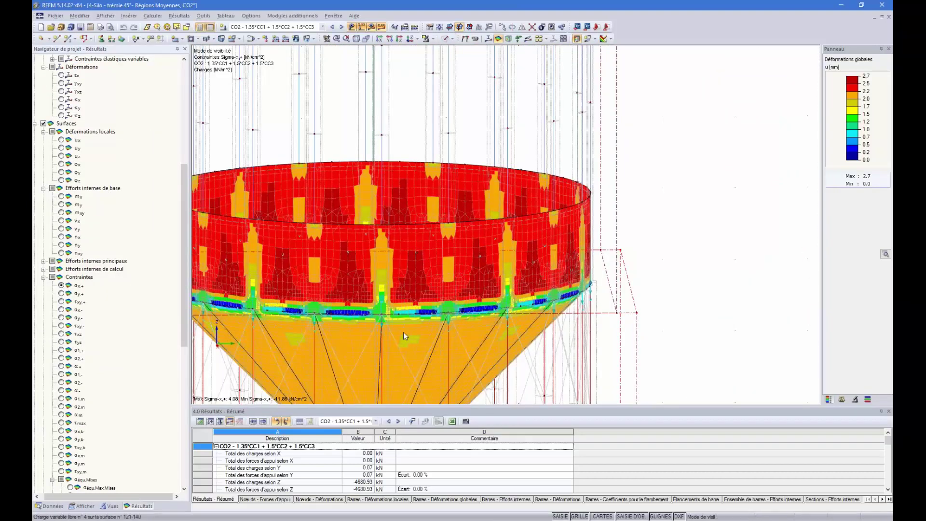
middle_click_drag(375, 302, 391, 353, "ctrl")
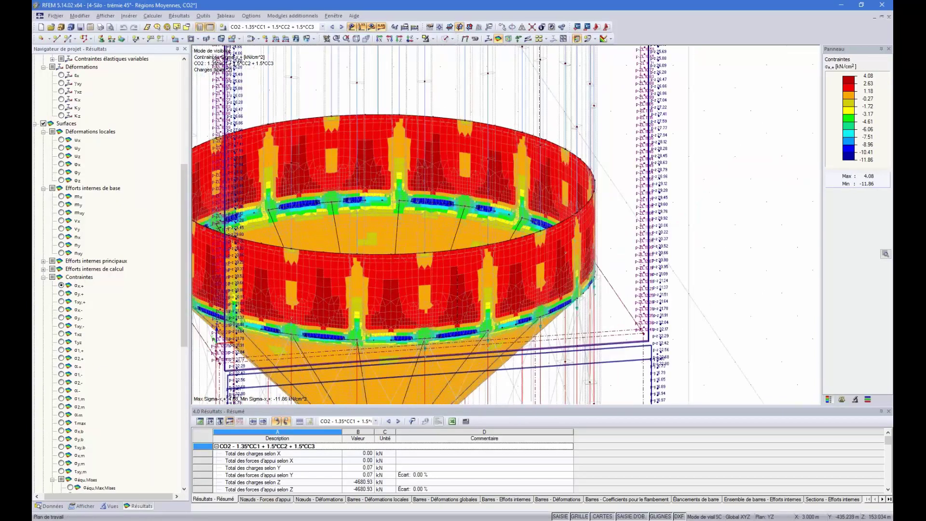
Hide the loads and examine the σx,+ stresses on the lower shell and hopper from several sides
scroll(425, 363, "down", 4)
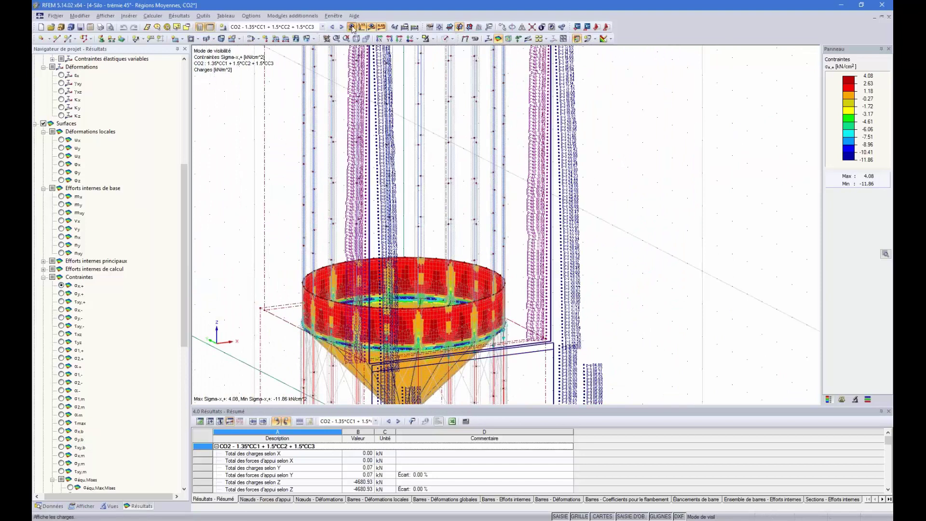
left_click(352, 27)
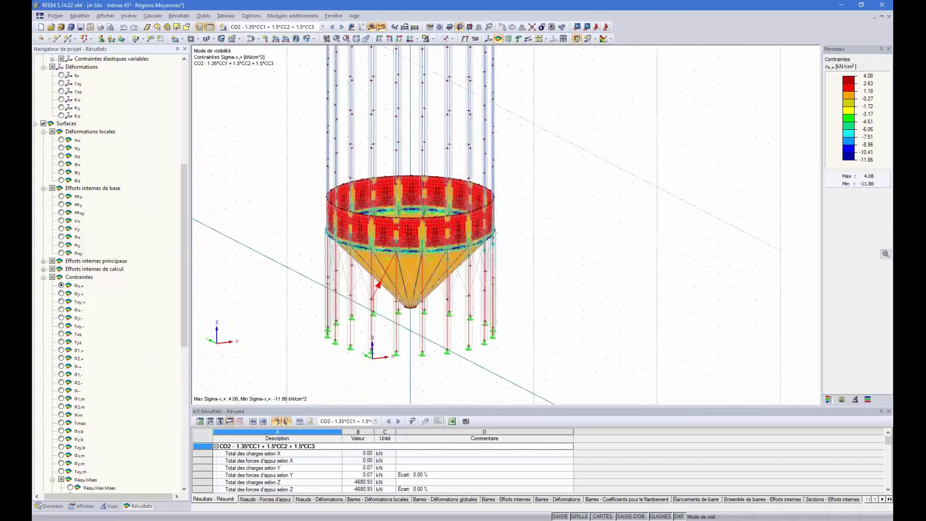
scroll(385, 311, "up", 3)
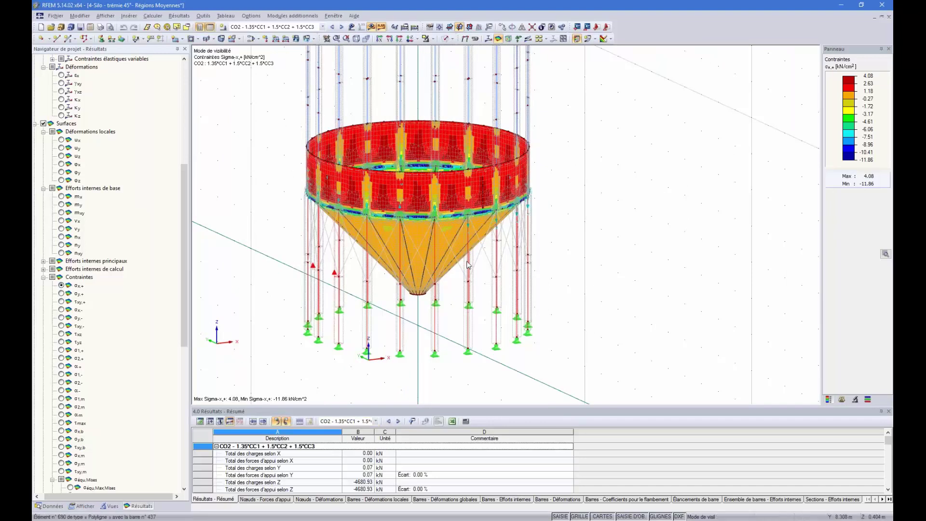
middle_click_drag(318, 268, 499, 258, "ctrl")
scroll(499, 258, "down", 1)
middle_click_drag(590, 209, 436, 222, "ctrl")
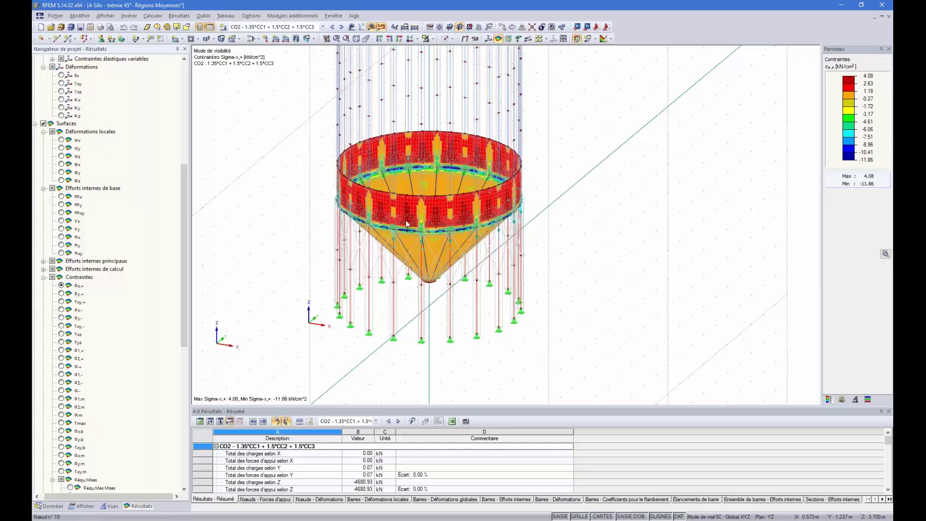
scroll(542, 189, "up", 1)
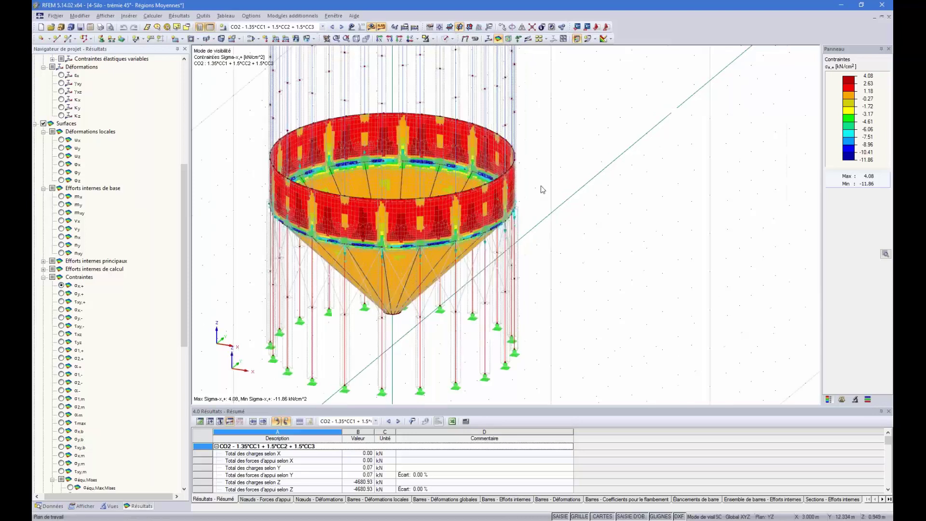
scroll(542, 191, "down", 1)
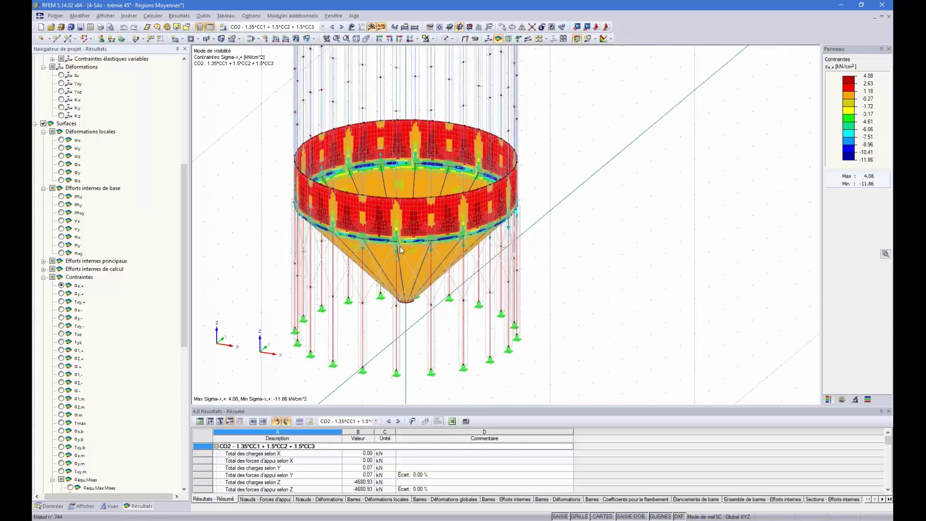
middle_click_drag(604, 251, 611, 219, "ctrl")
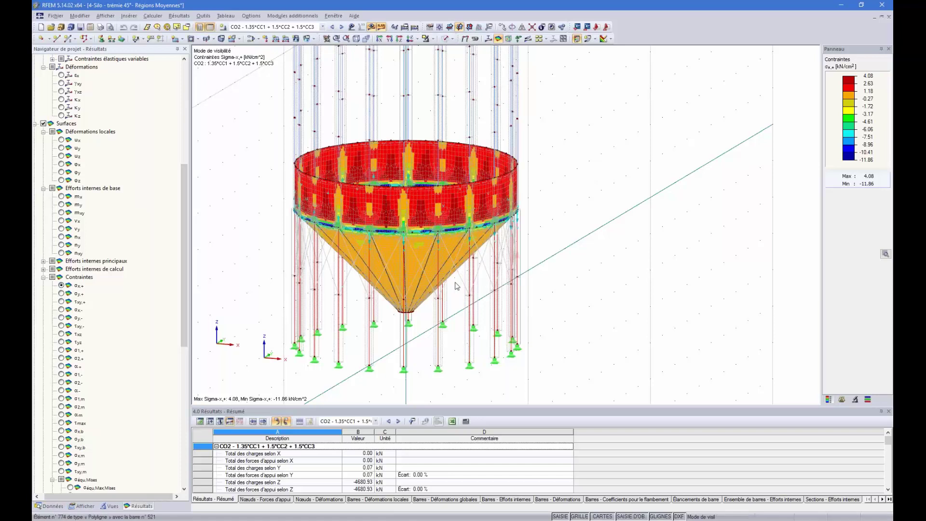
Open the RF-STABILITY add-on module for the silo from the project data
left_click_drag(190, 319, 188, 319)
left_click_drag(182, 320, 181, 469)
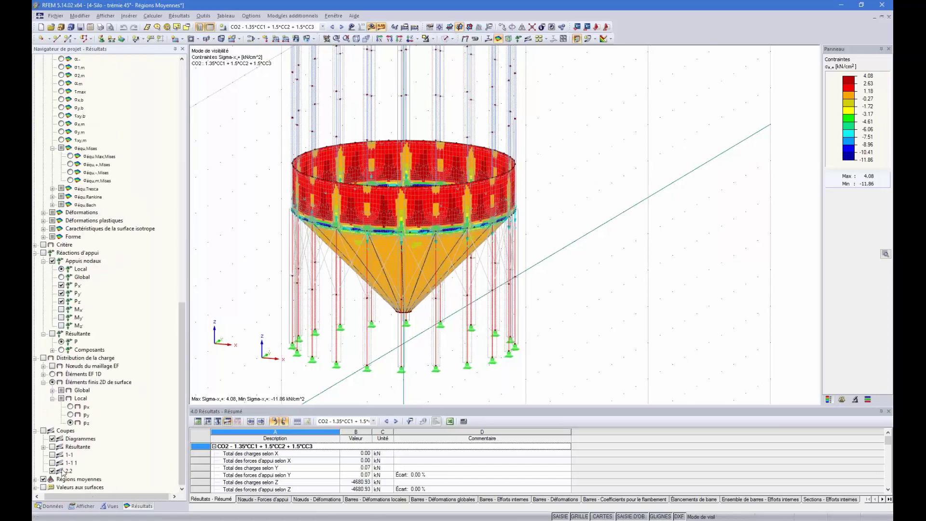
left_click(52, 506)
left_click(101, 464)
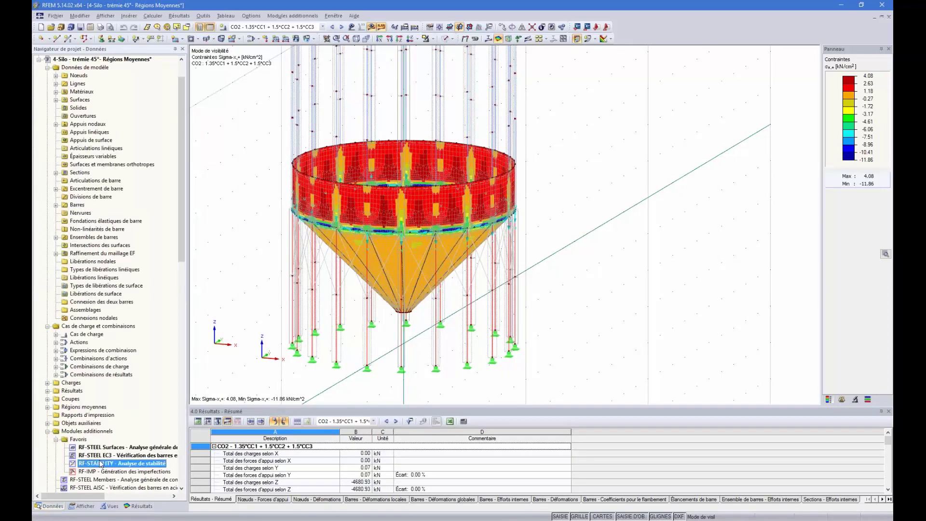
double_click(101, 463)
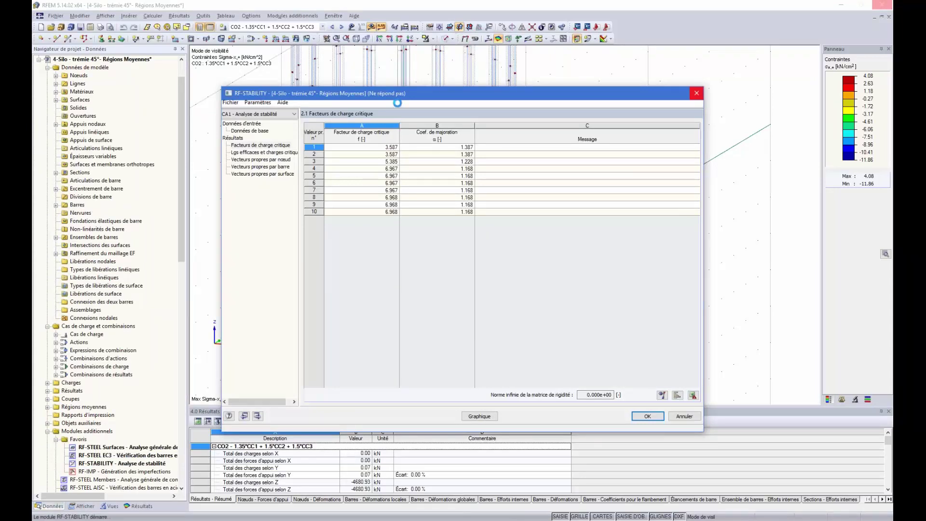
Review the RF-STABILITY base data, including the load cases and combinations available for importing initial axial forces
left_click(248, 132)
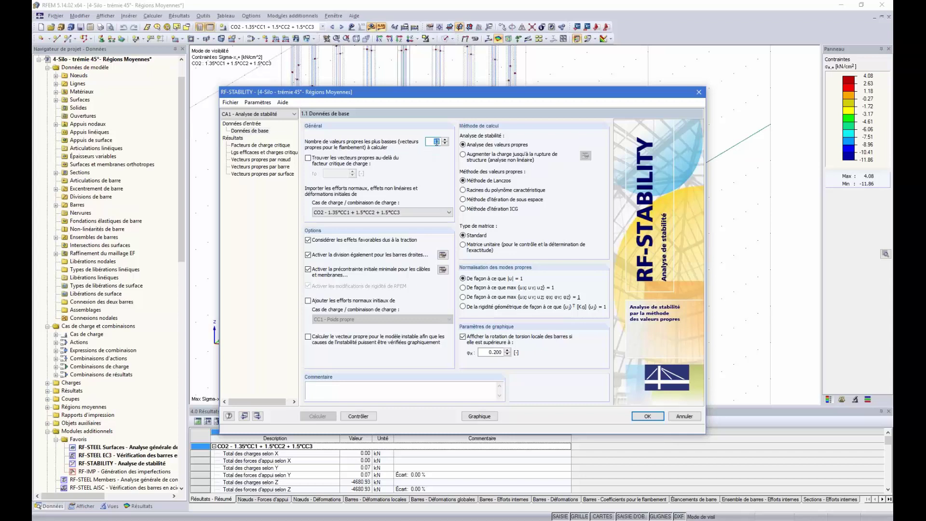
left_click(406, 213)
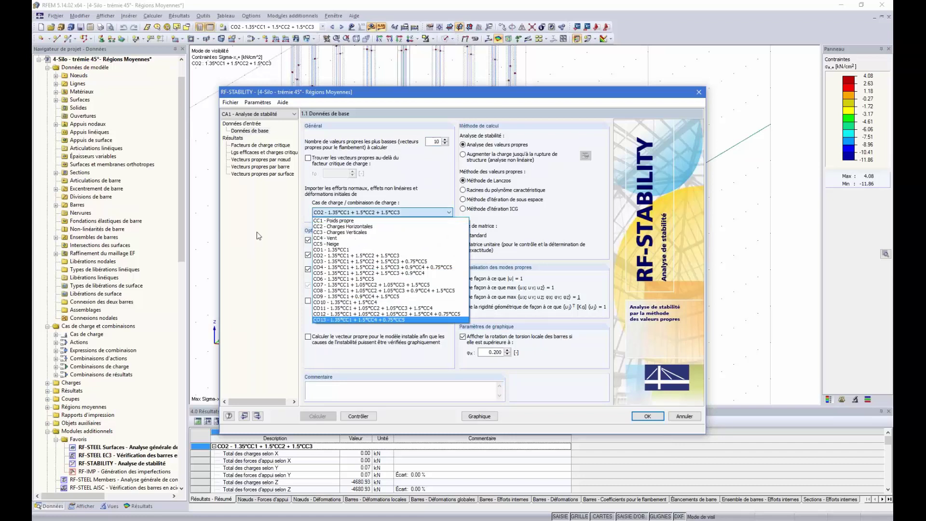
left_click(273, 218)
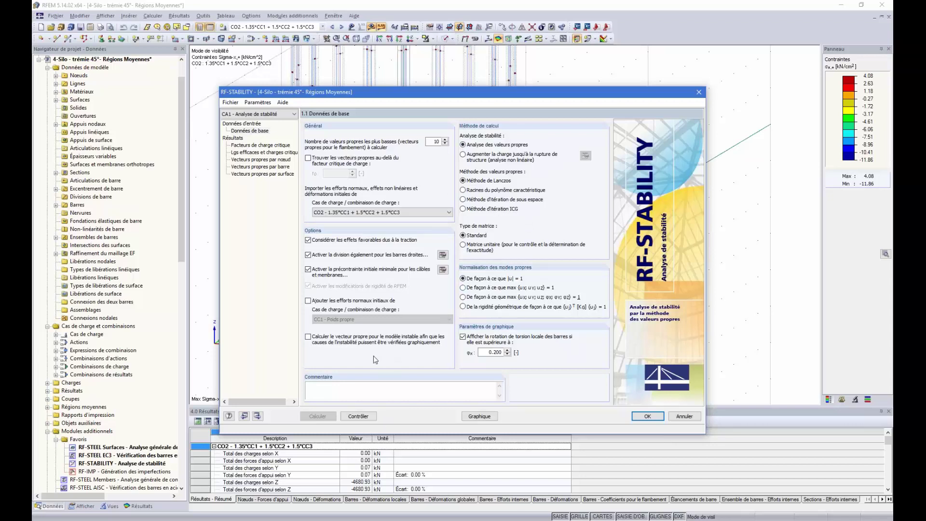
Examine the critical load factors and amplification factors of the ten eigenvalues in the RF-STABILITY results
left_click(232, 138)
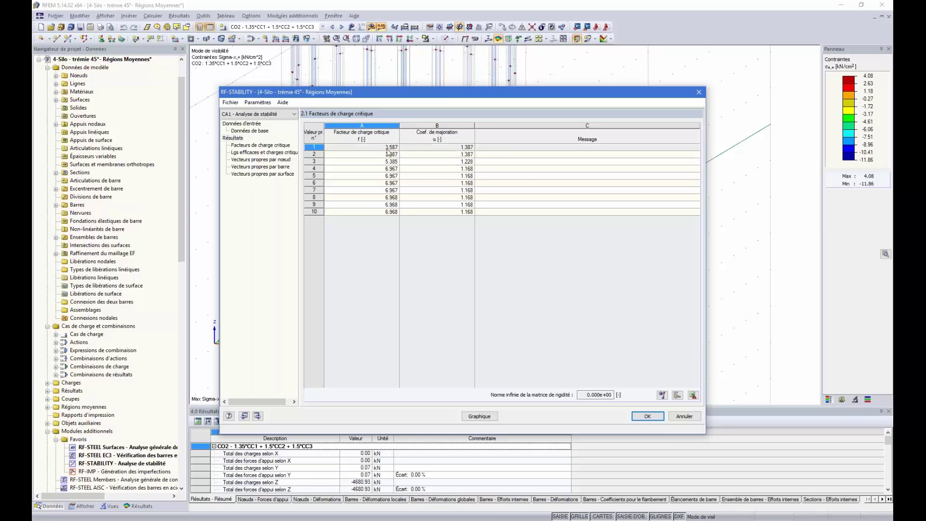
left_click_drag(397, 93, 372, 205)
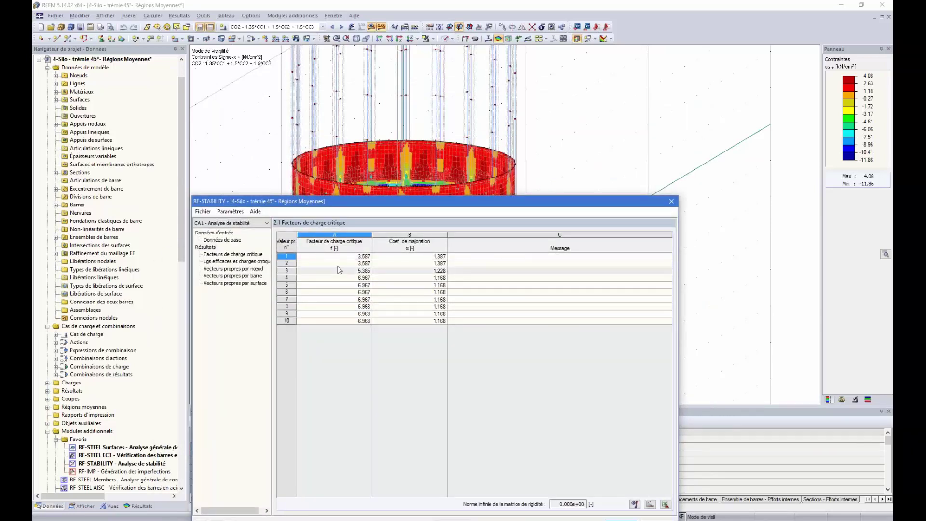
left_click_drag(323, 198, 329, 117)
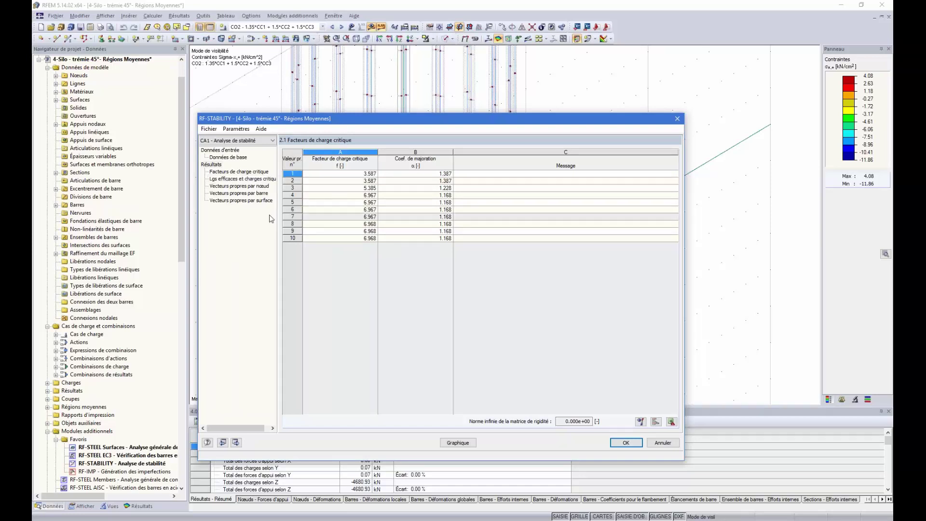
Review the effective lengths with critical loads and the eigenvectors by node and by member, and close RF-STABILITY
left_click(238, 179)
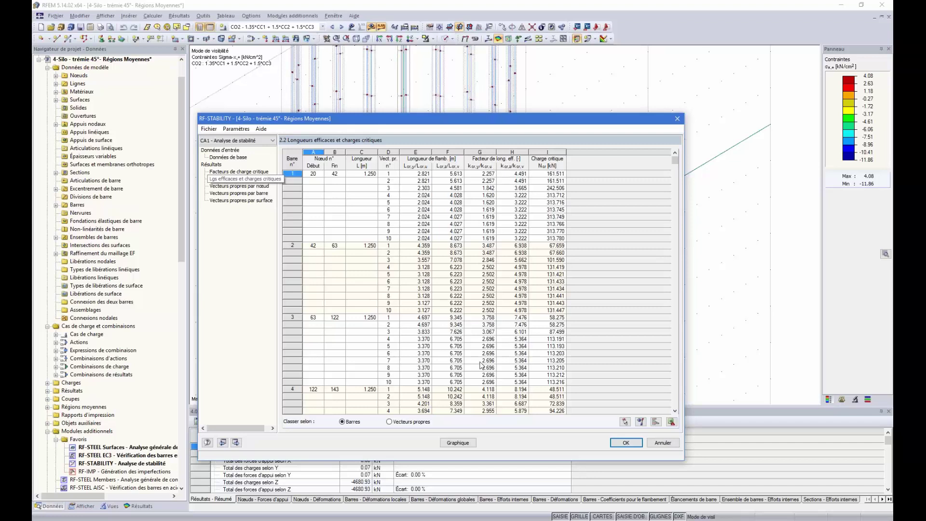
left_click(239, 186)
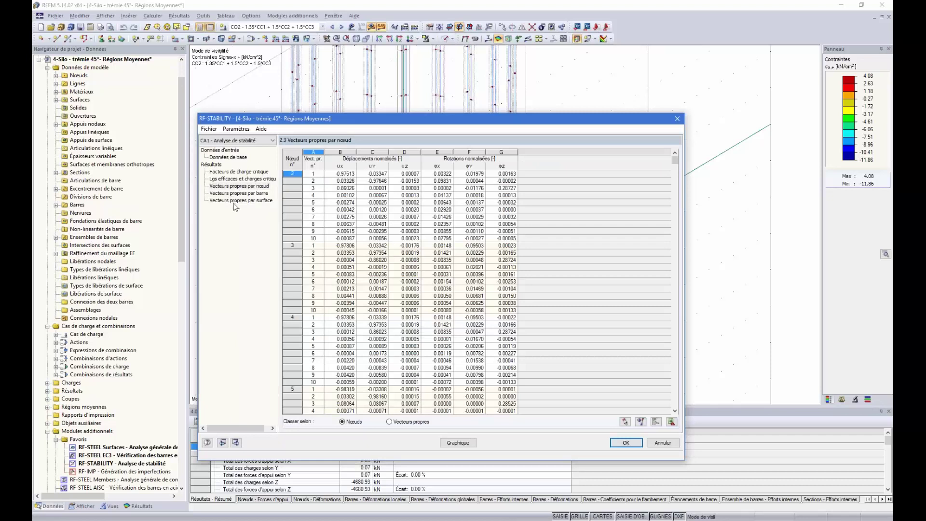
left_click(458, 441)
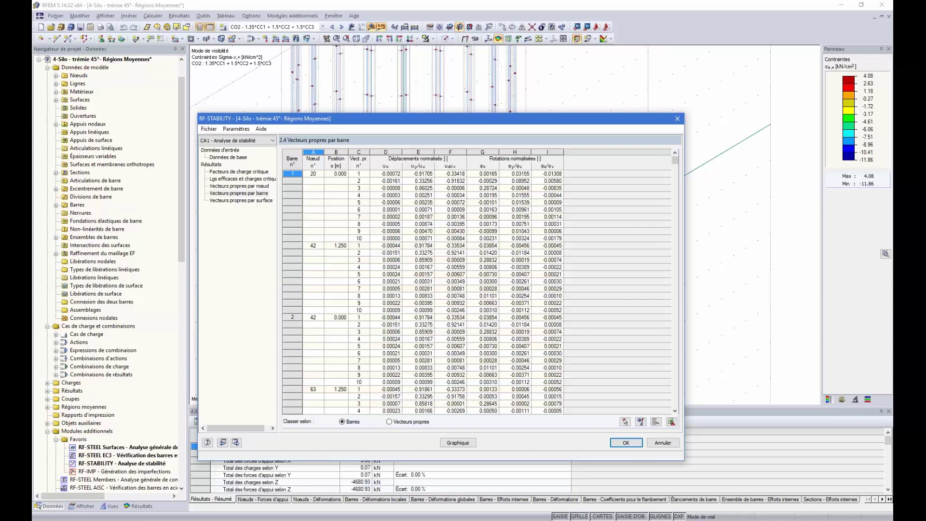
left_click(662, 443)
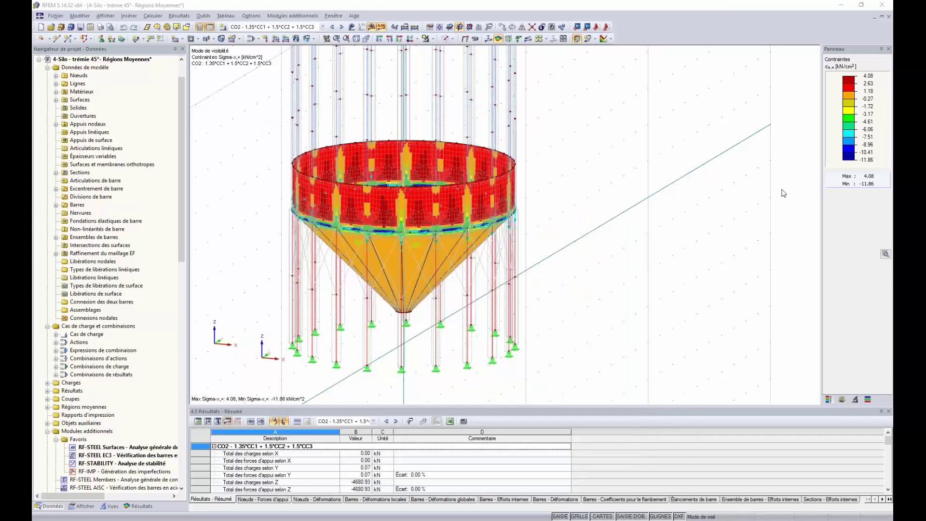
Display the RF-STABILITY CA1 results on the model and inspect the buckling shape of eigenvector 1
left_click(321, 27)
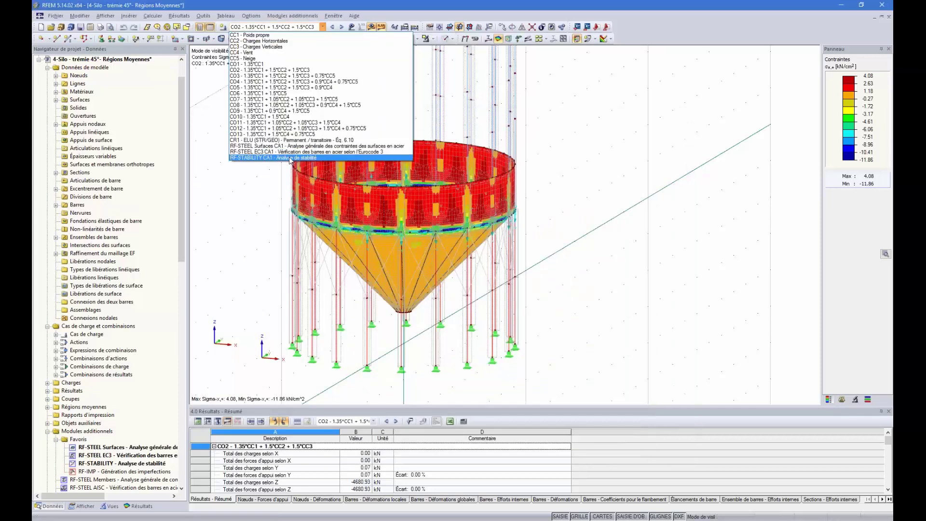
left_click(290, 158)
scroll(512, 212, "down", 3)
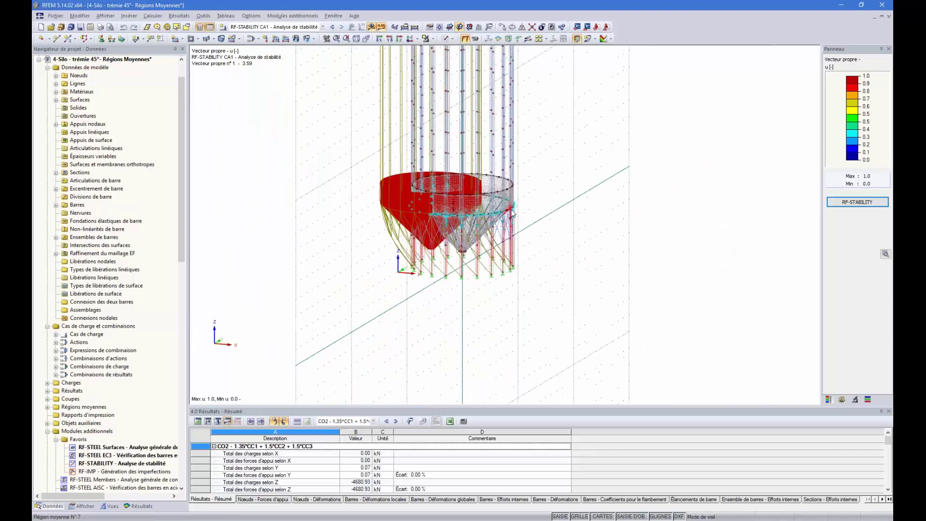
scroll(415, 217, "up", 2)
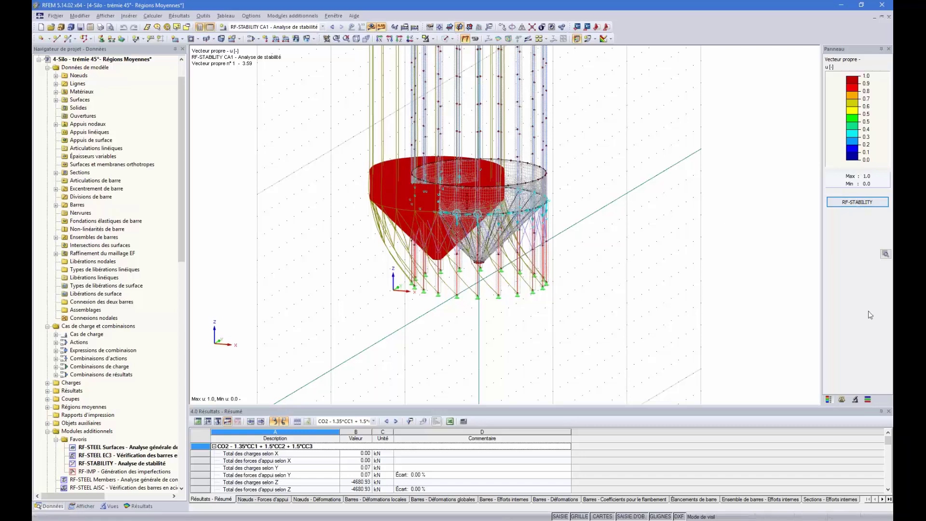
Switch the displayed buckling shape to eigenvector 2 and inspect the silo's deformation from above
left_click(841, 399)
left_click(864, 78)
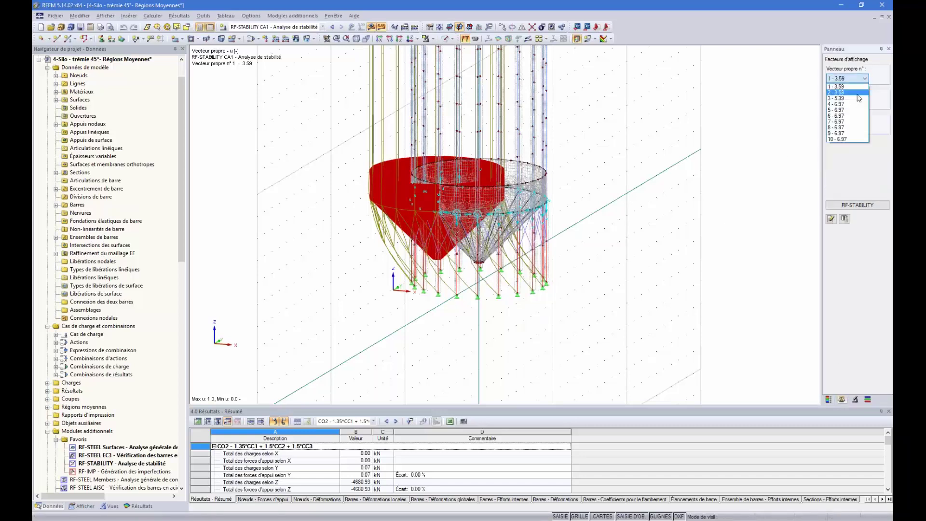
left_click(851, 92)
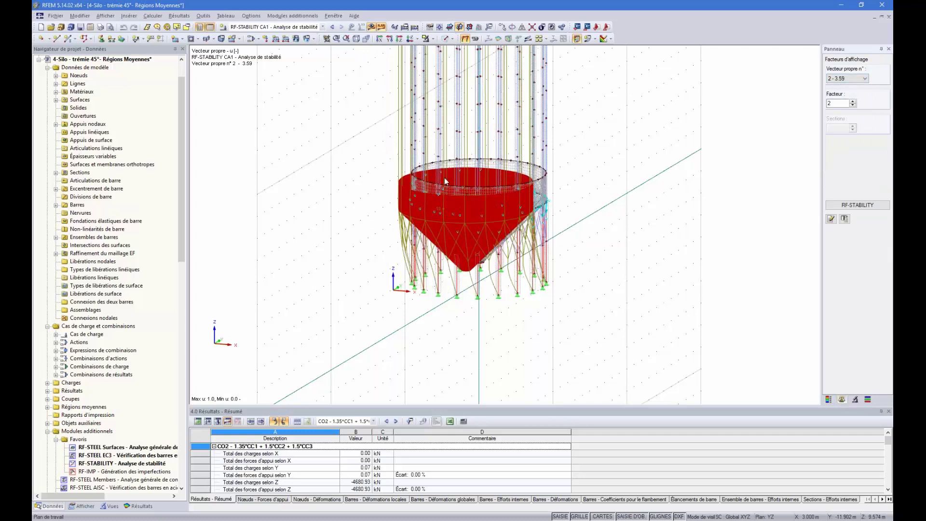
middle_click_drag(603, 126, 570, 174, "ctrl")
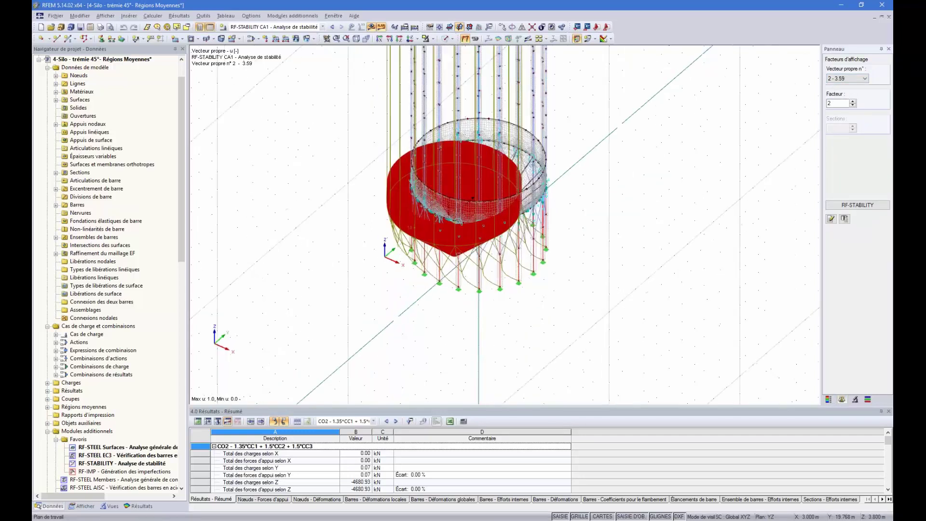
Display eigenvector 3 and leave the partial visibility mode to inspect the buckling shape on the whole silo
left_click(849, 78)
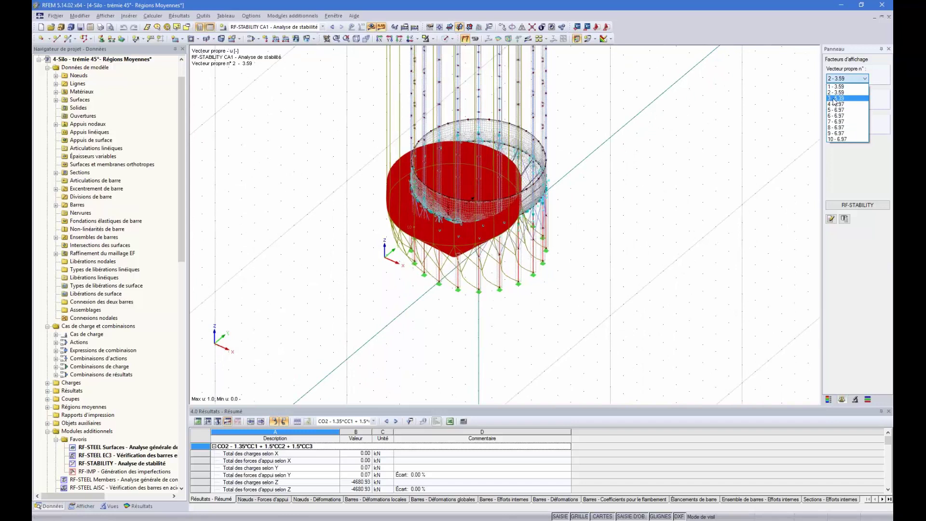
left_click(835, 99)
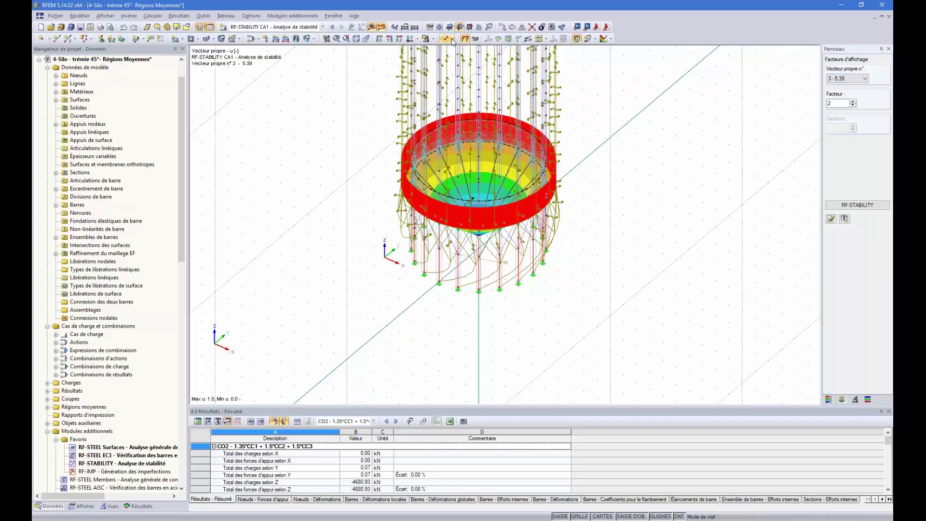
left_click(432, 39)
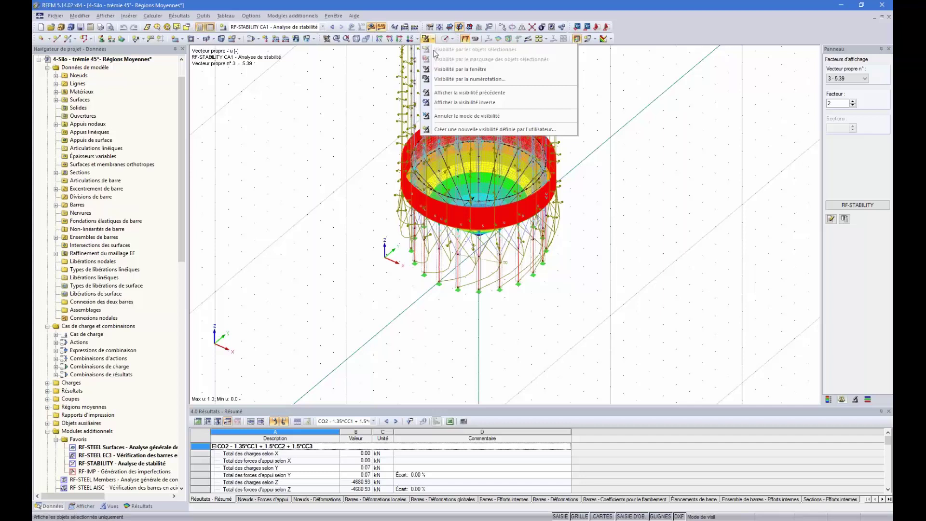
left_click(441, 103)
scroll(595, 208, "down", 3)
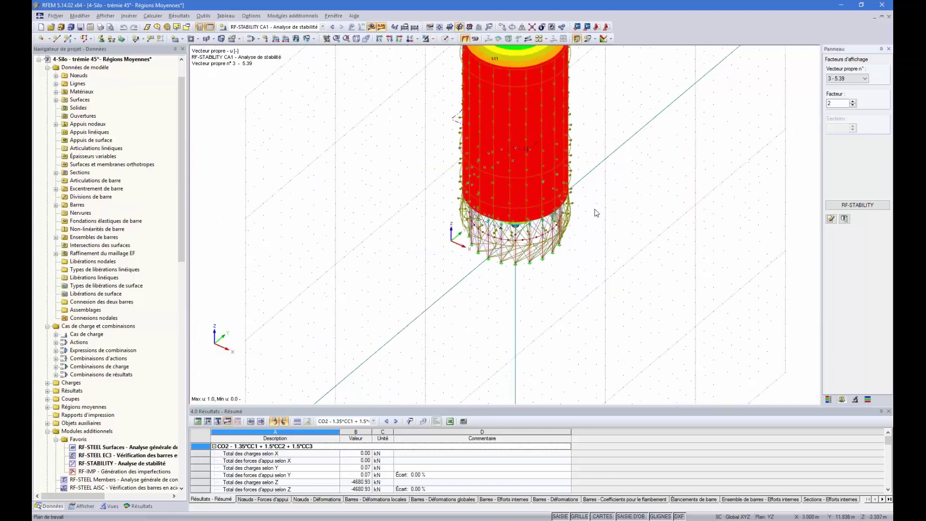
scroll(596, 210, "down", 1)
middle_click_drag(595, 210, 491, 162, "ctrl")
middle_click_drag(419, 179, 533, 219, "ctrl")
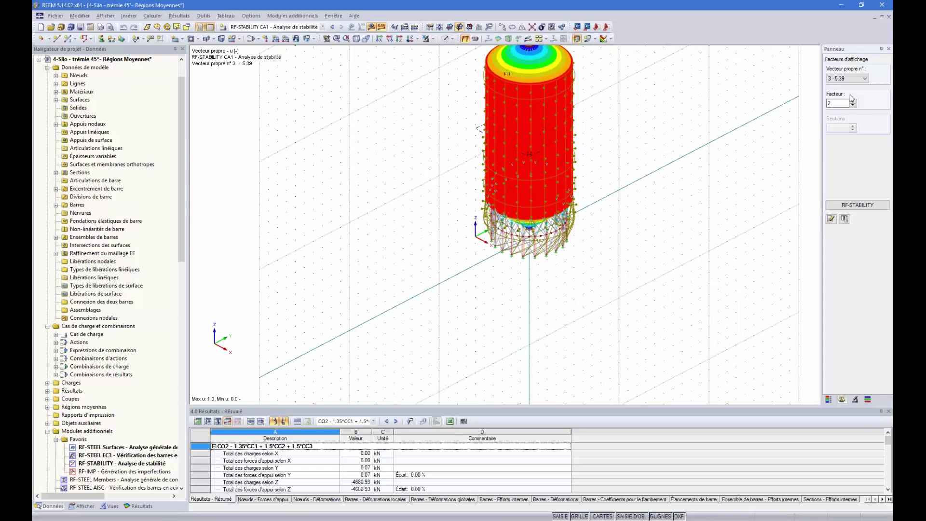
Display eigenvector 4 and examine its buckling shape around the shell-hopper junction and the column heads
left_click(866, 79)
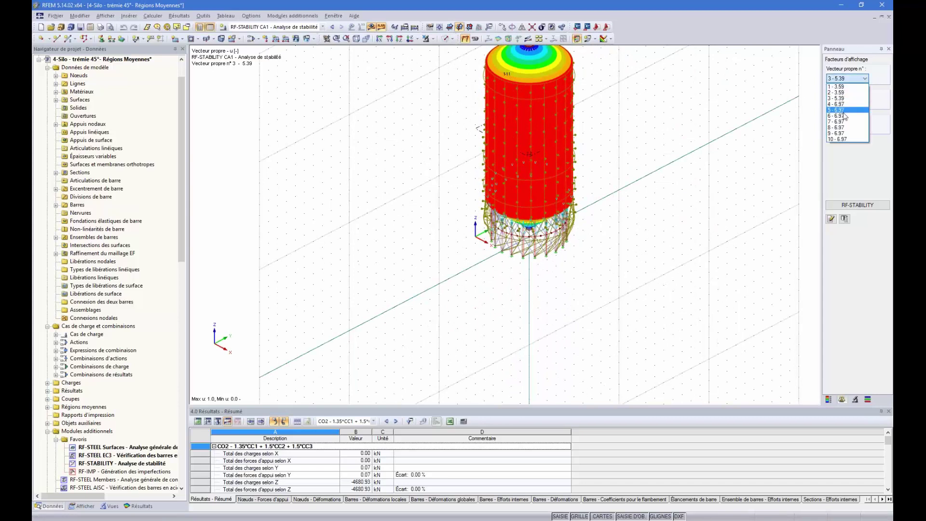
left_click(839, 103)
scroll(502, 200, "up", 1)
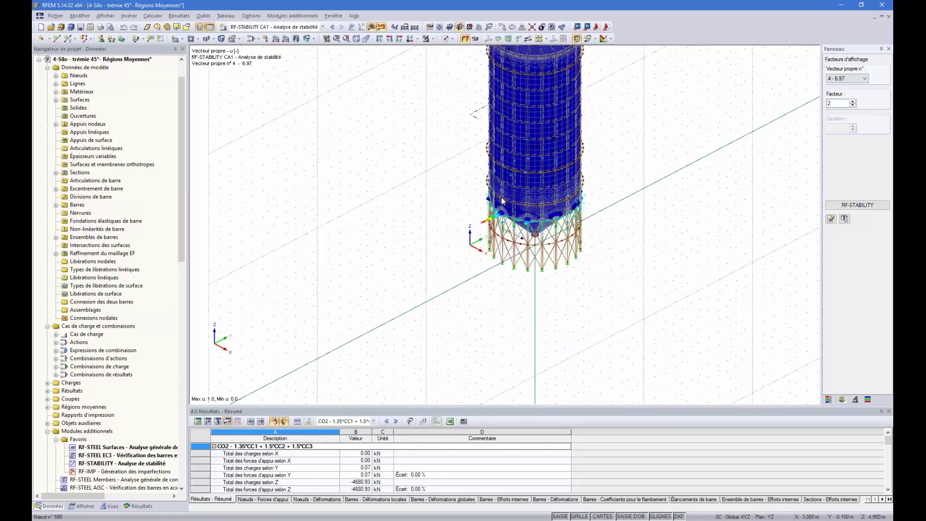
scroll(501, 200, "up", 3)
scroll(500, 276, "down", 2)
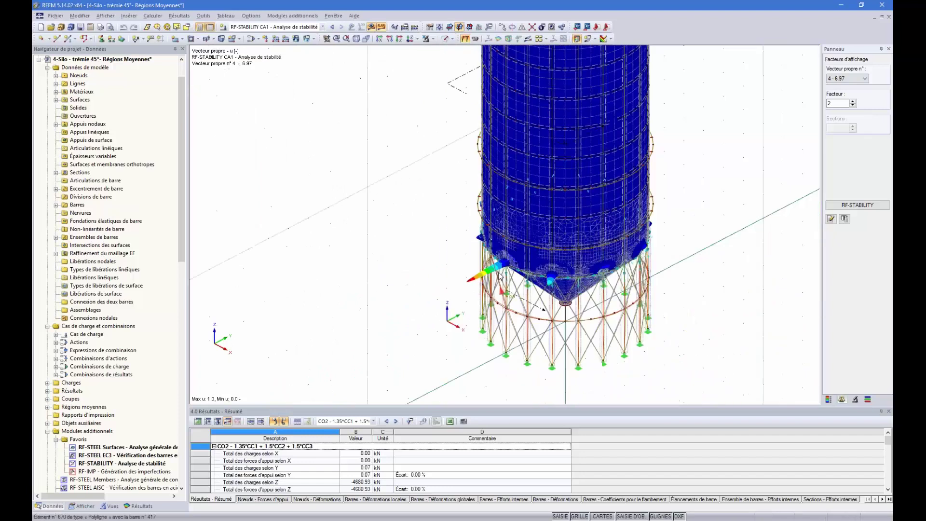
middle_click_drag(500, 276, 513, 252, "ctrl")
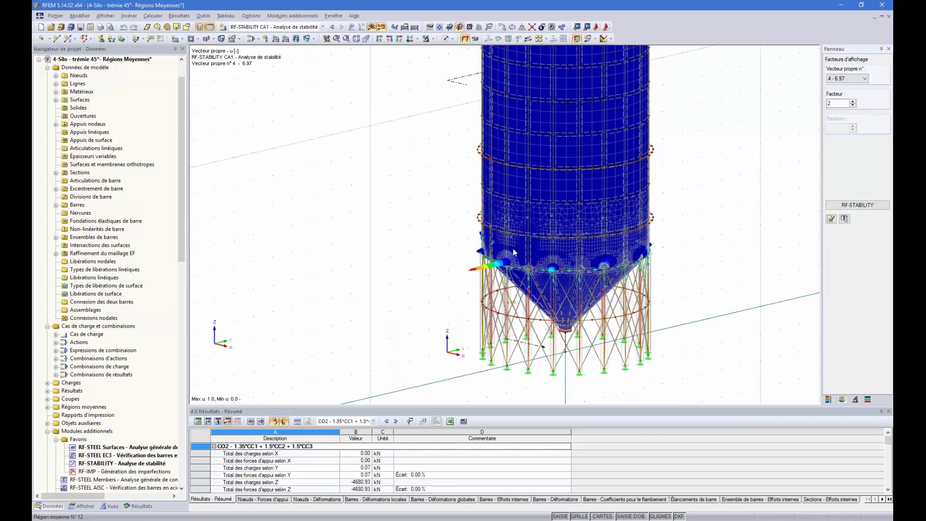
scroll(516, 258, "up", 2)
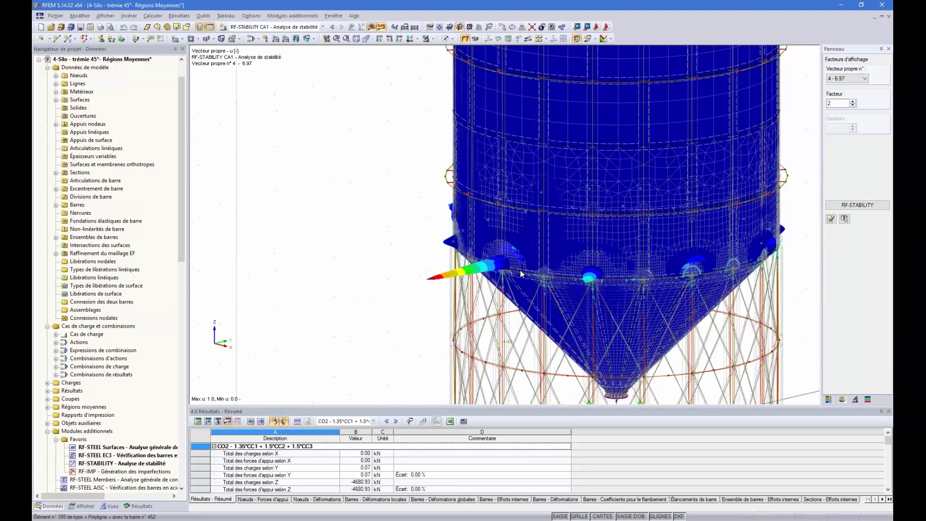
scroll(461, 247, "up", 1)
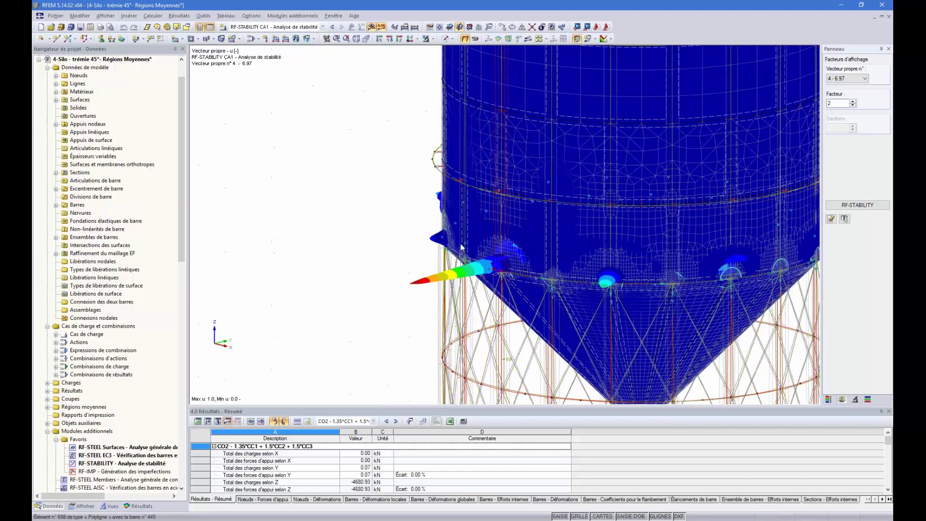
mouse_move(461, 247)
middle_mouse_down("ctrl")
mouse_move(404, 280)
mouse_move(461, 232)
middle_mouse_up("ctrl")
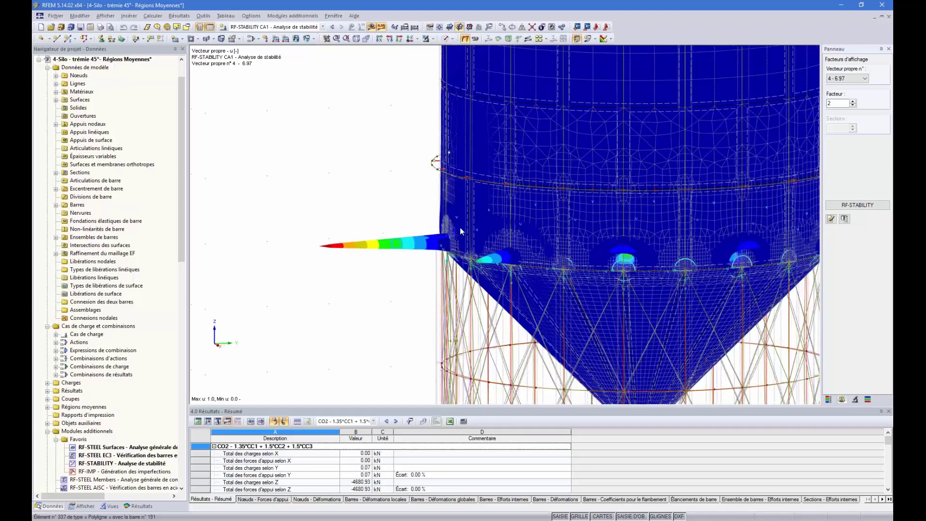
scroll(606, 246, "down", 3)
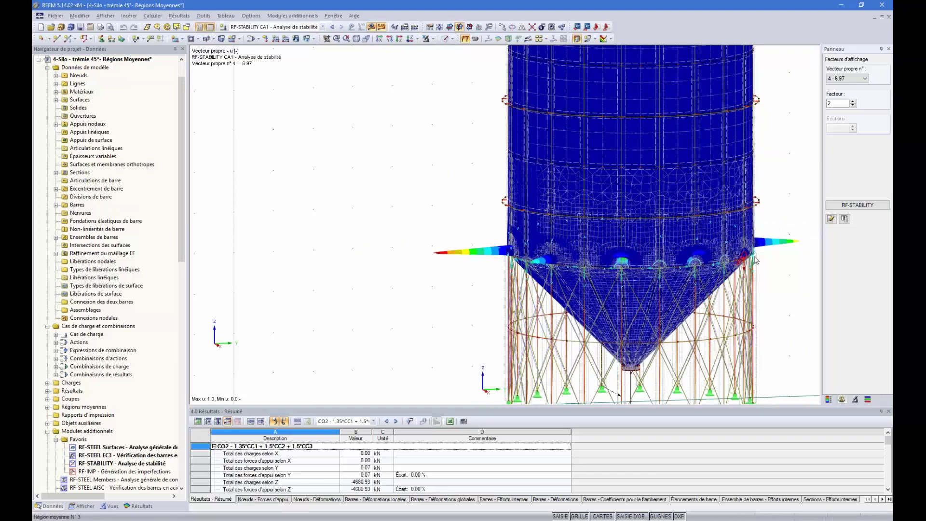
scroll(482, 244, "down", 3)
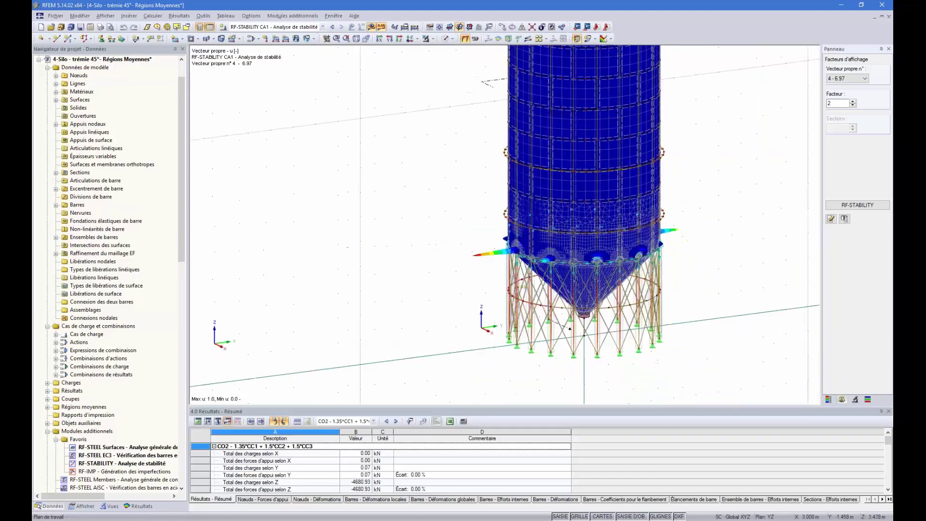
middle_click_drag(539, 256, 553, 251, "ctrl")
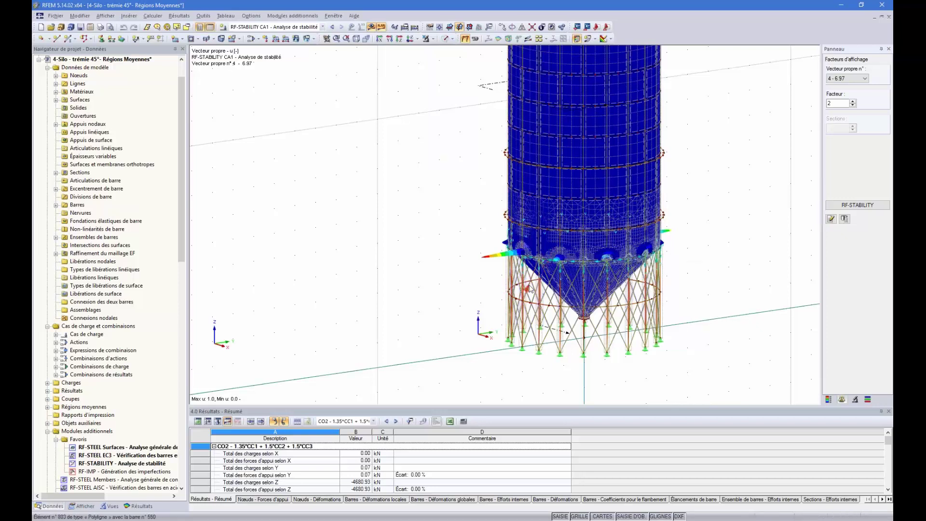
Select the RF-IMP imperfection generation module in the favourites and inspect eigenvector 4 on the full silo
left_click(89, 472)
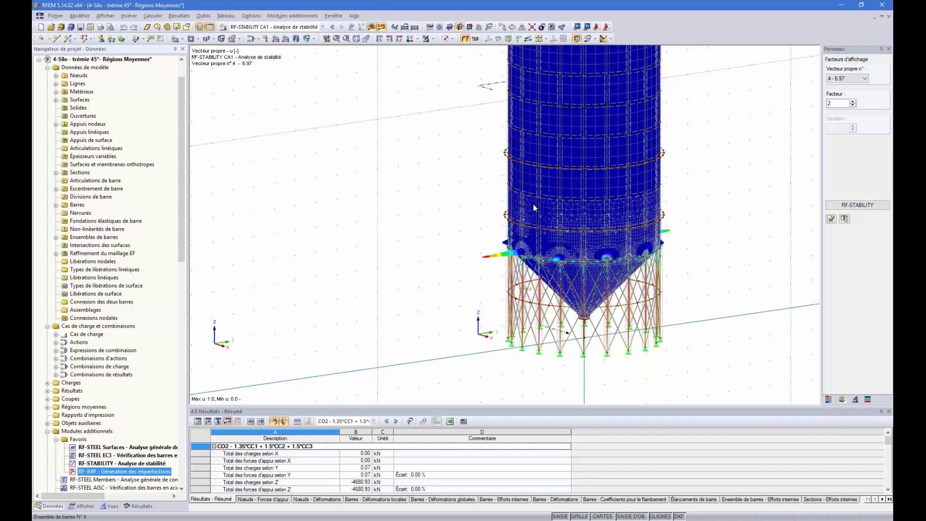
scroll(533, 205, "down", 5)
middle_click_drag(529, 213, 662, 219, "ctrl")
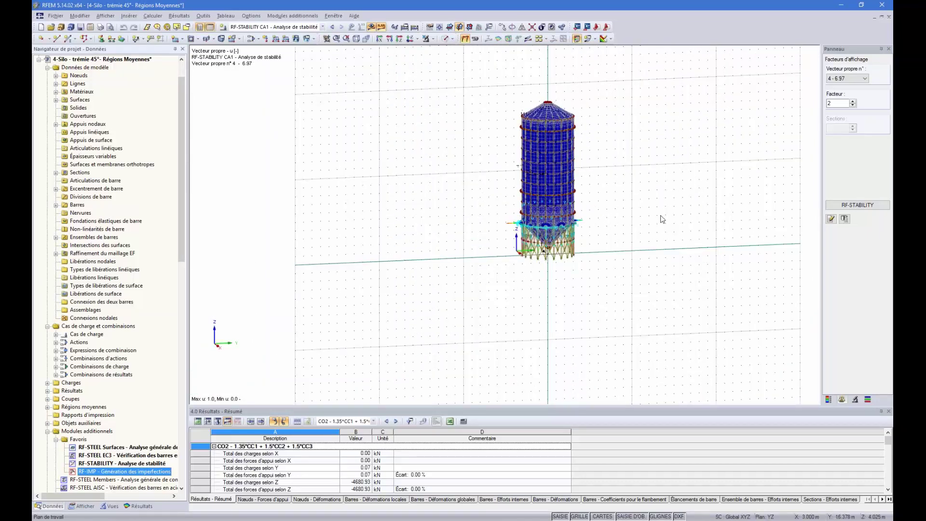